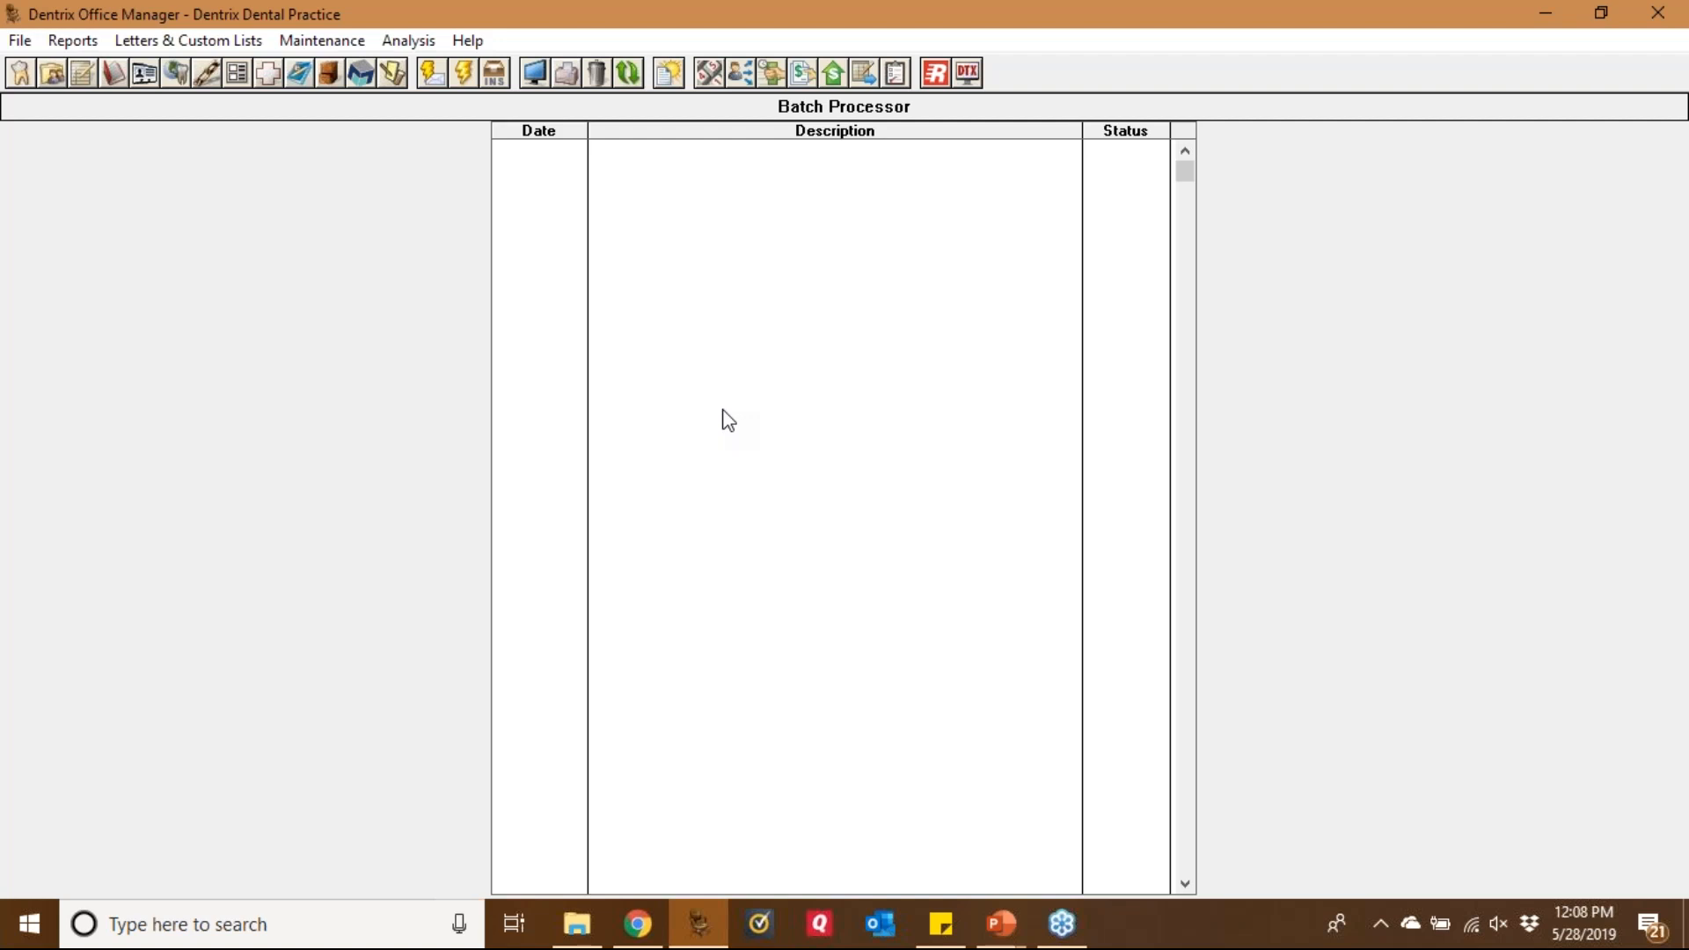
# Open the practice definitions setup and choose Adjustment Types as the definition type
pyautogui.click(1662, 81)
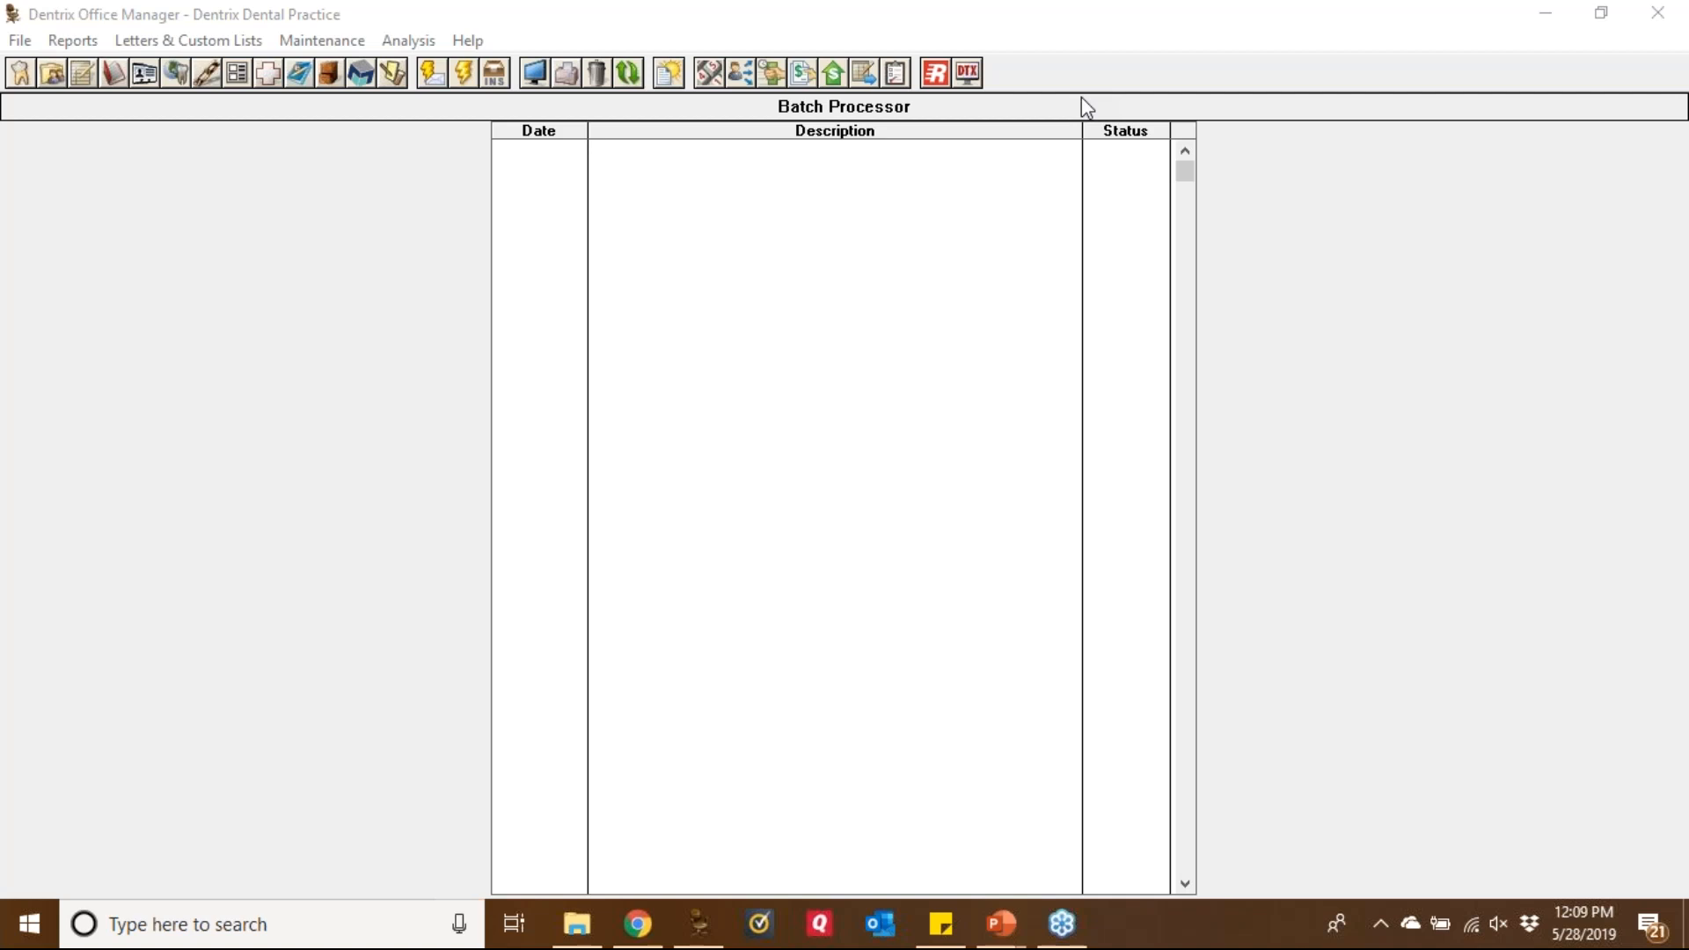
pyautogui.click(352, 41)
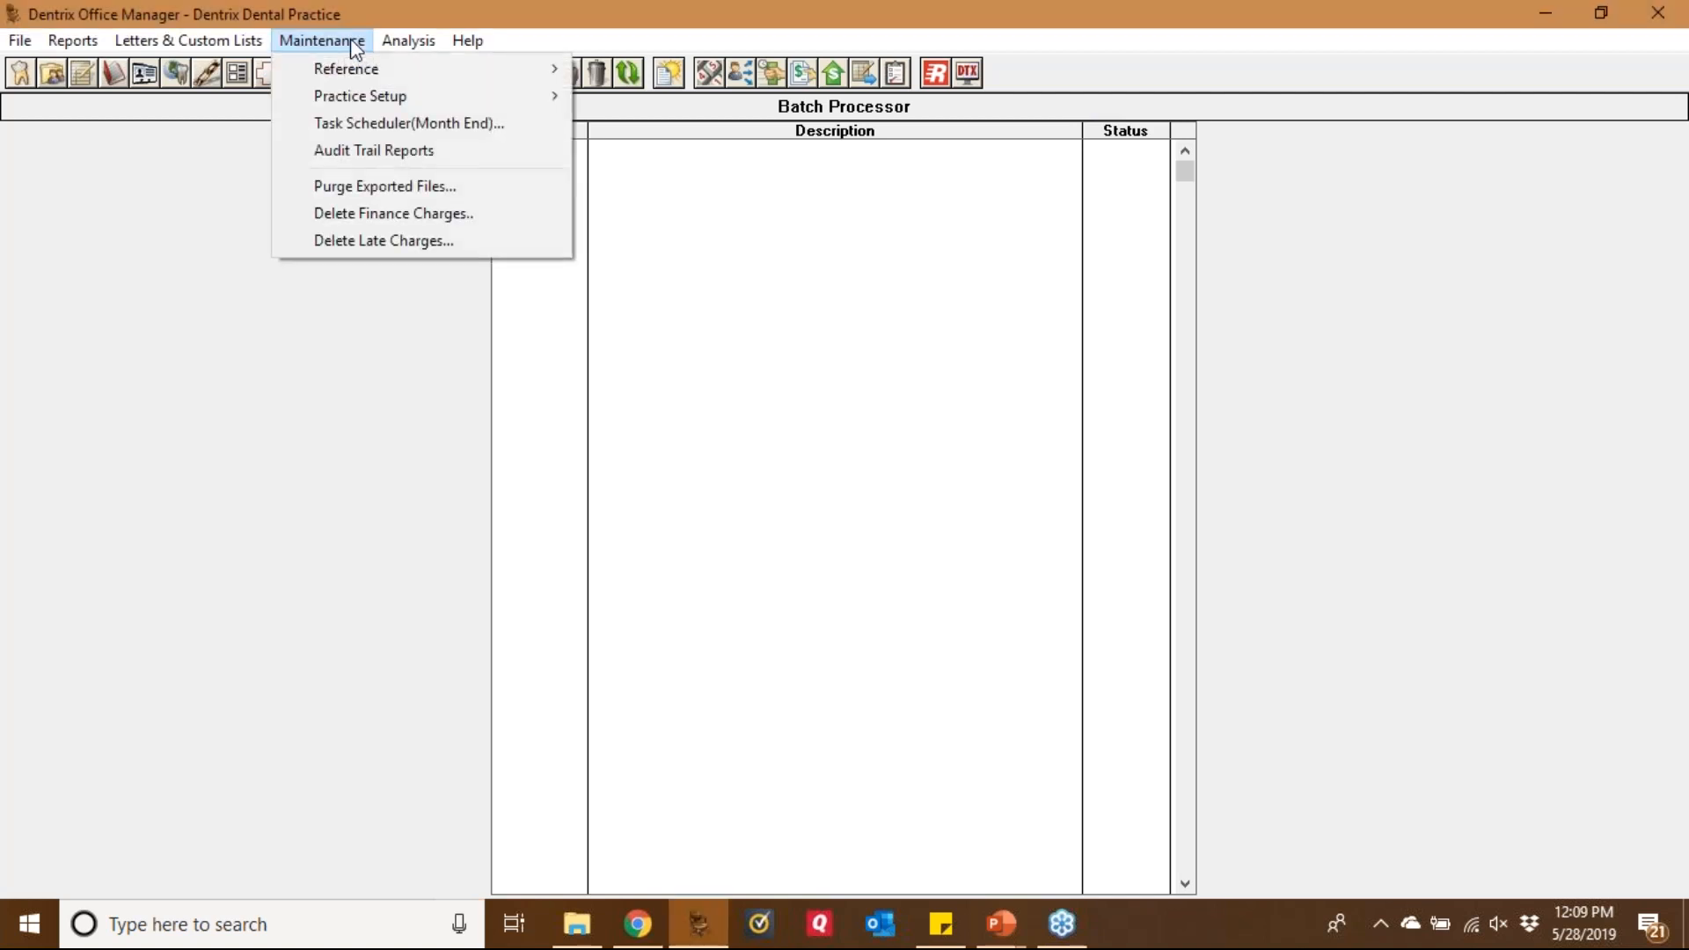
pyautogui.moveTo(415, 97)
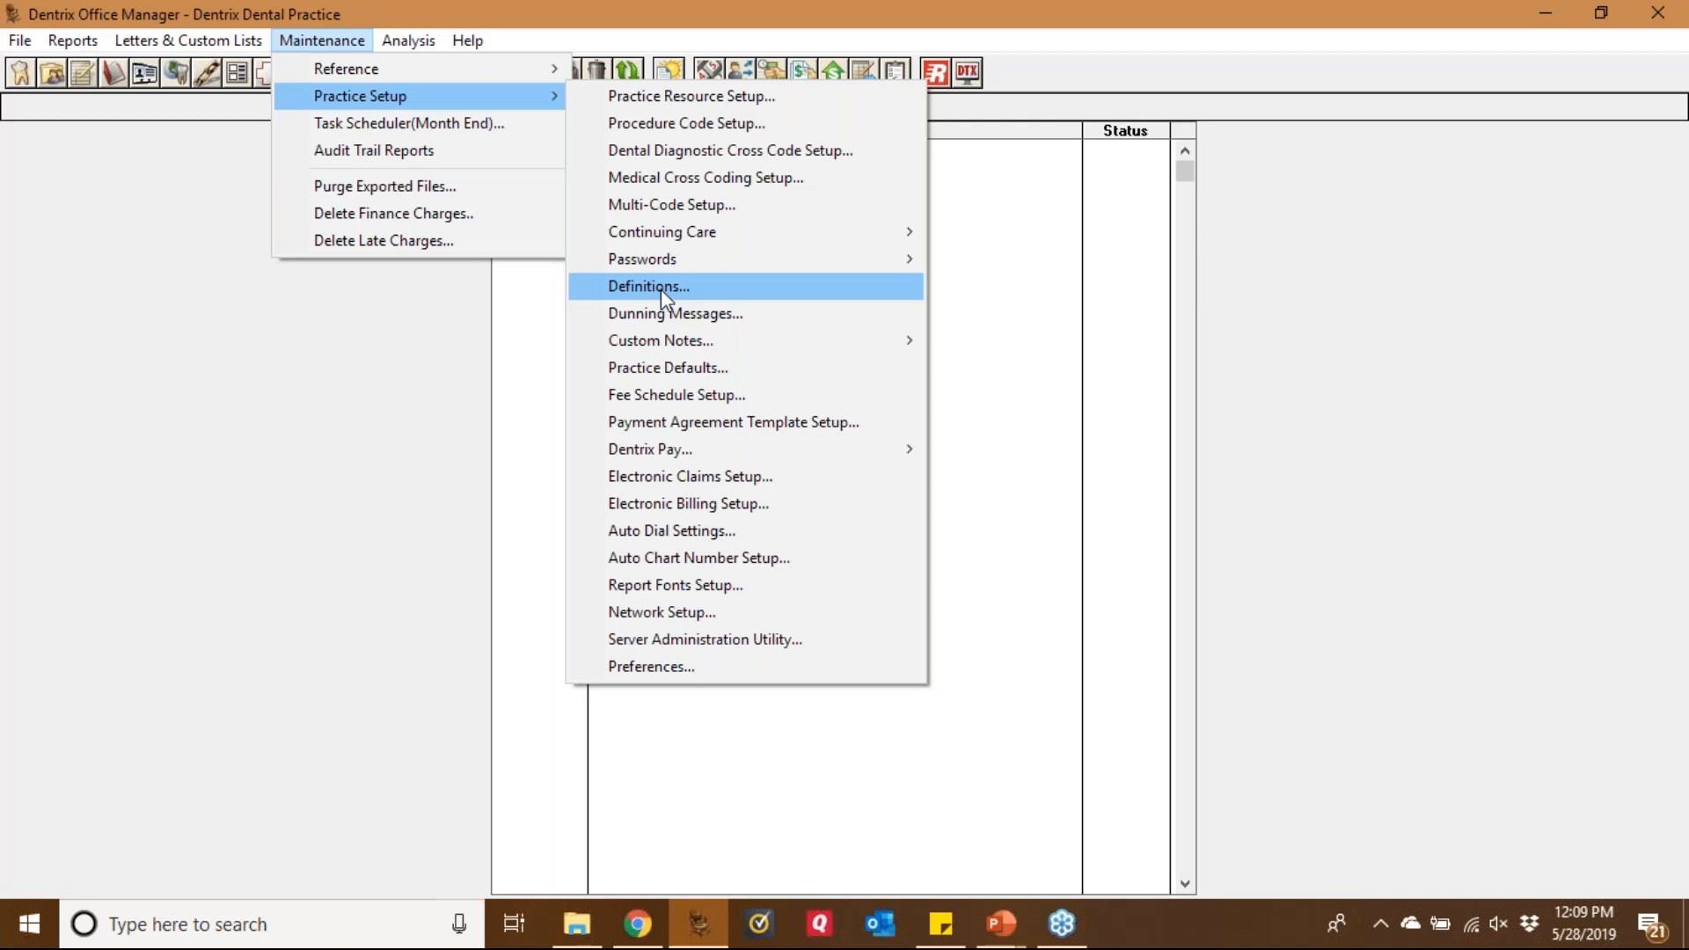
pyautogui.click(662, 288)
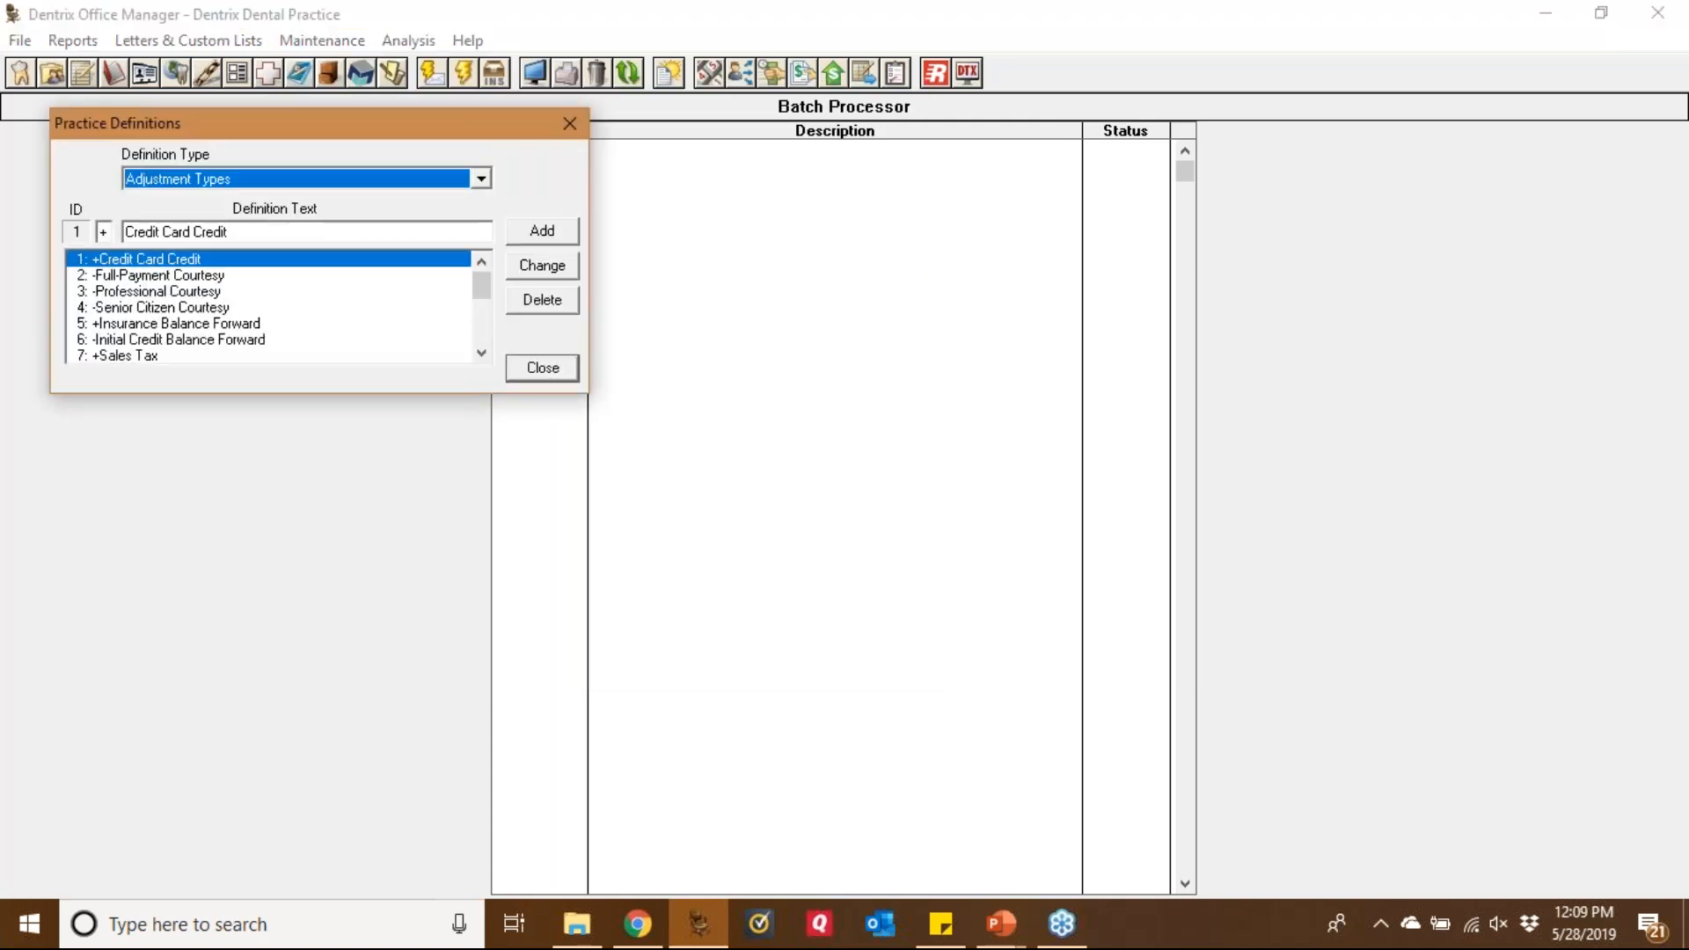
pyautogui.click(482, 180)
pyautogui.click(482, 181)
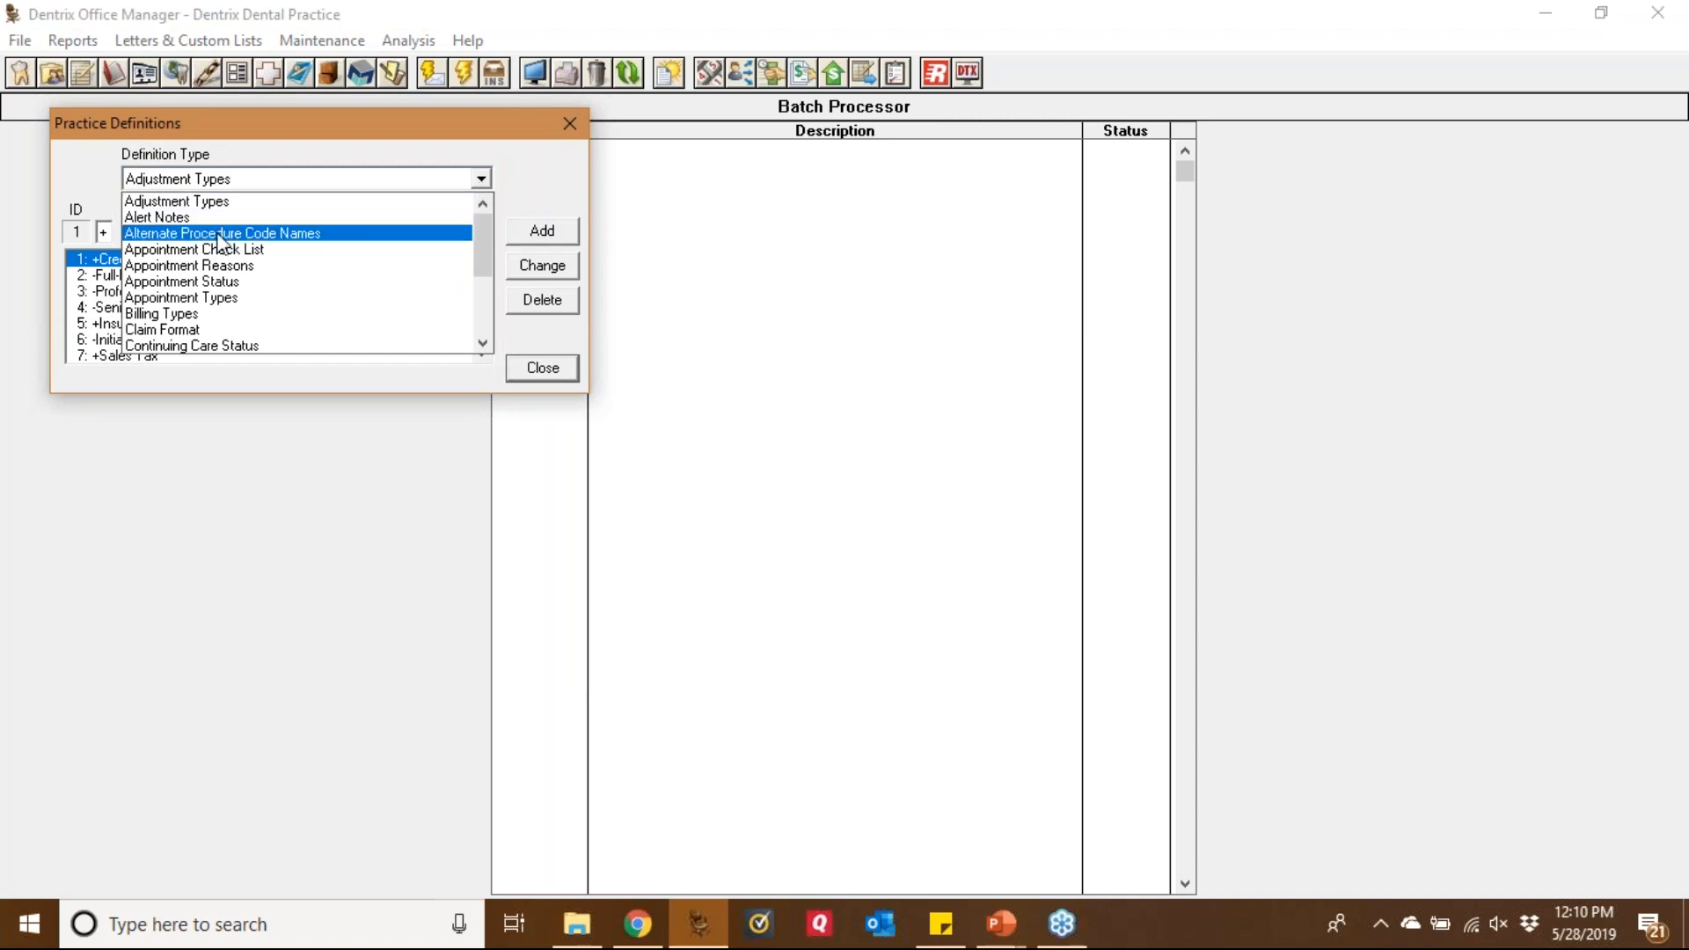
pyautogui.click(172, 202)
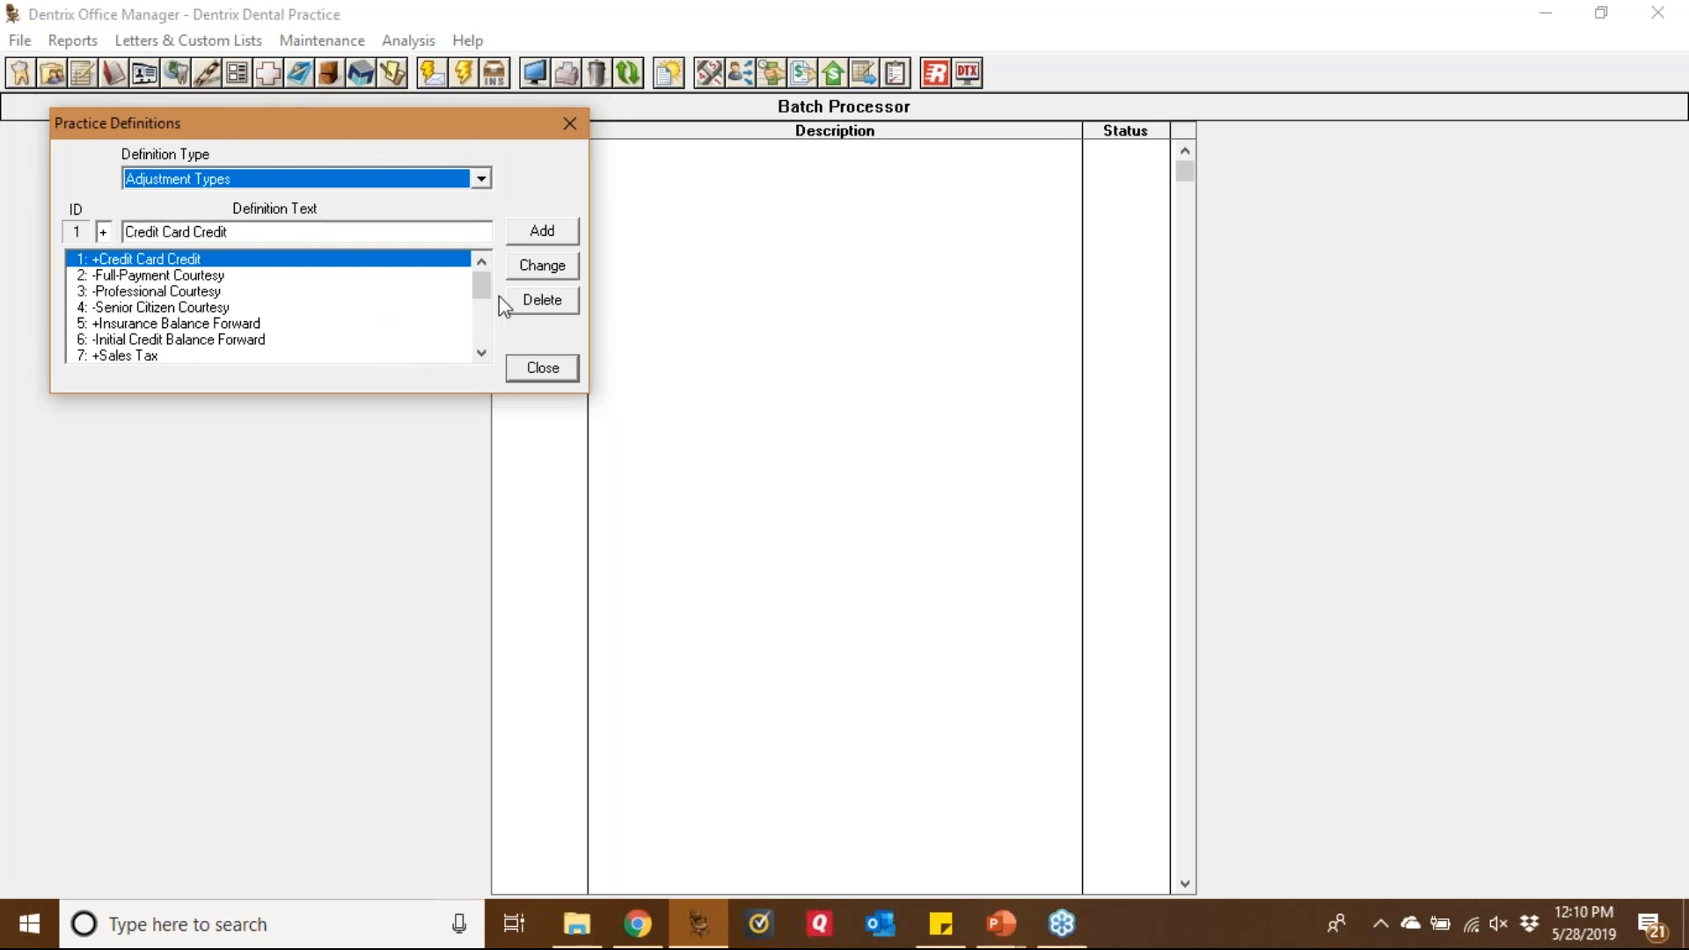
# Add a negative adjustment type named "in-office adjustment", using the existing Credit Adjustment definition as the starting point
pyautogui.scroll(-2, 485, 343)
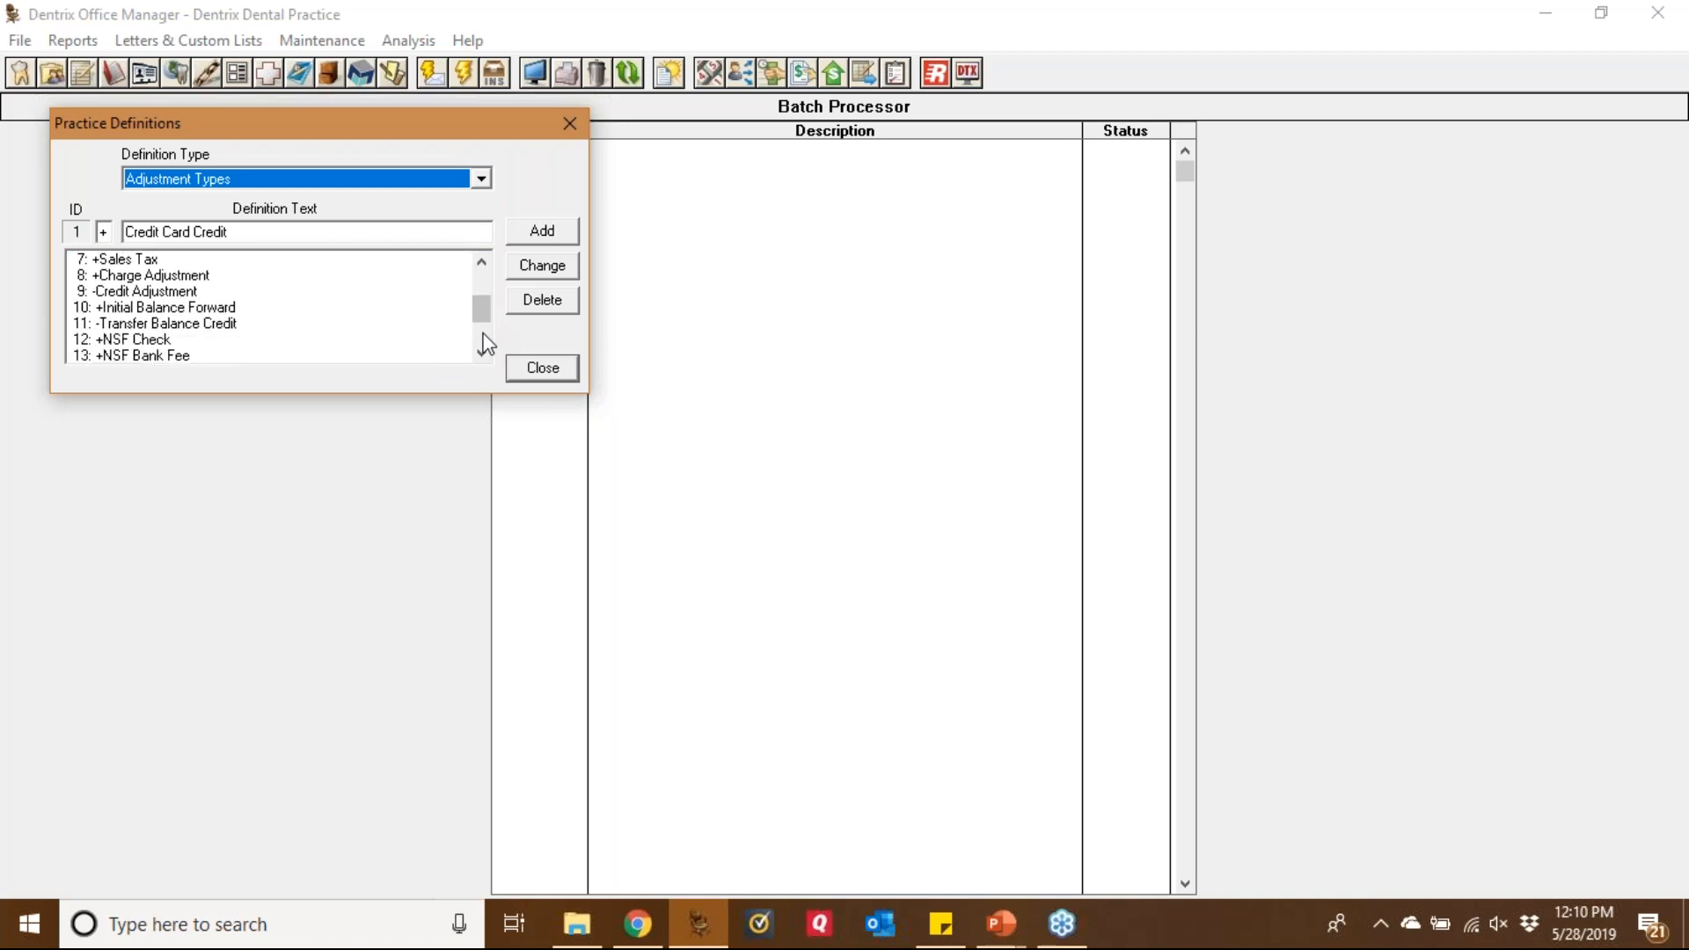
pyautogui.scroll(-2, 485, 343)
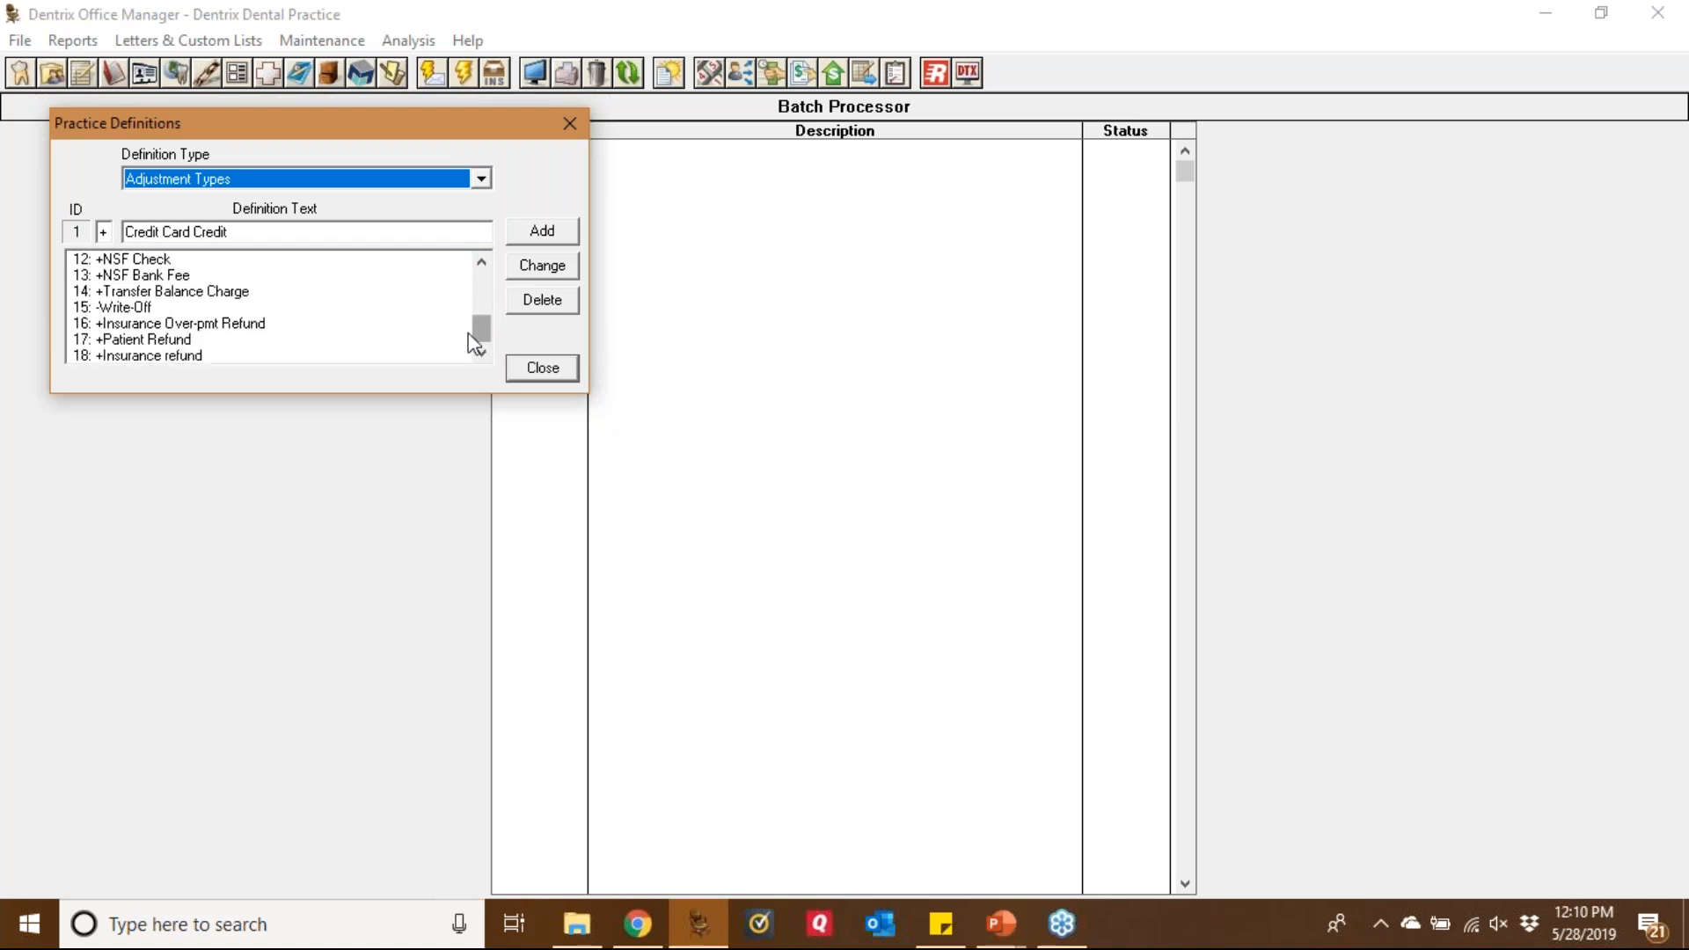
pyautogui.click(122, 308)
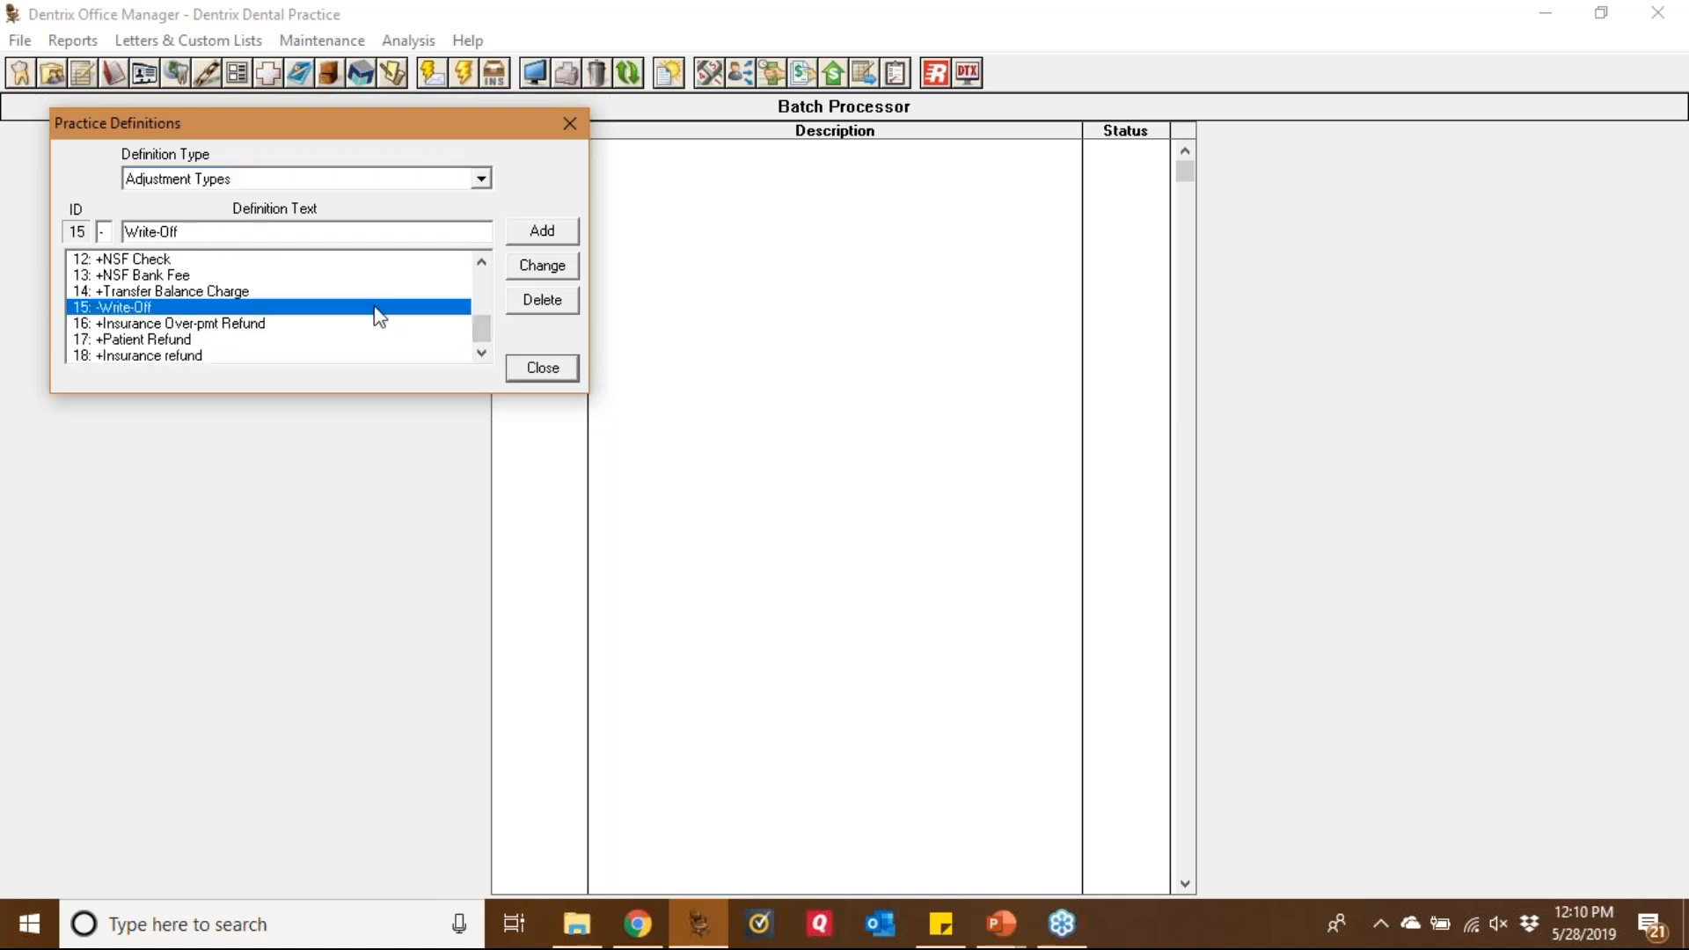
pyautogui.scroll(2, 487, 291)
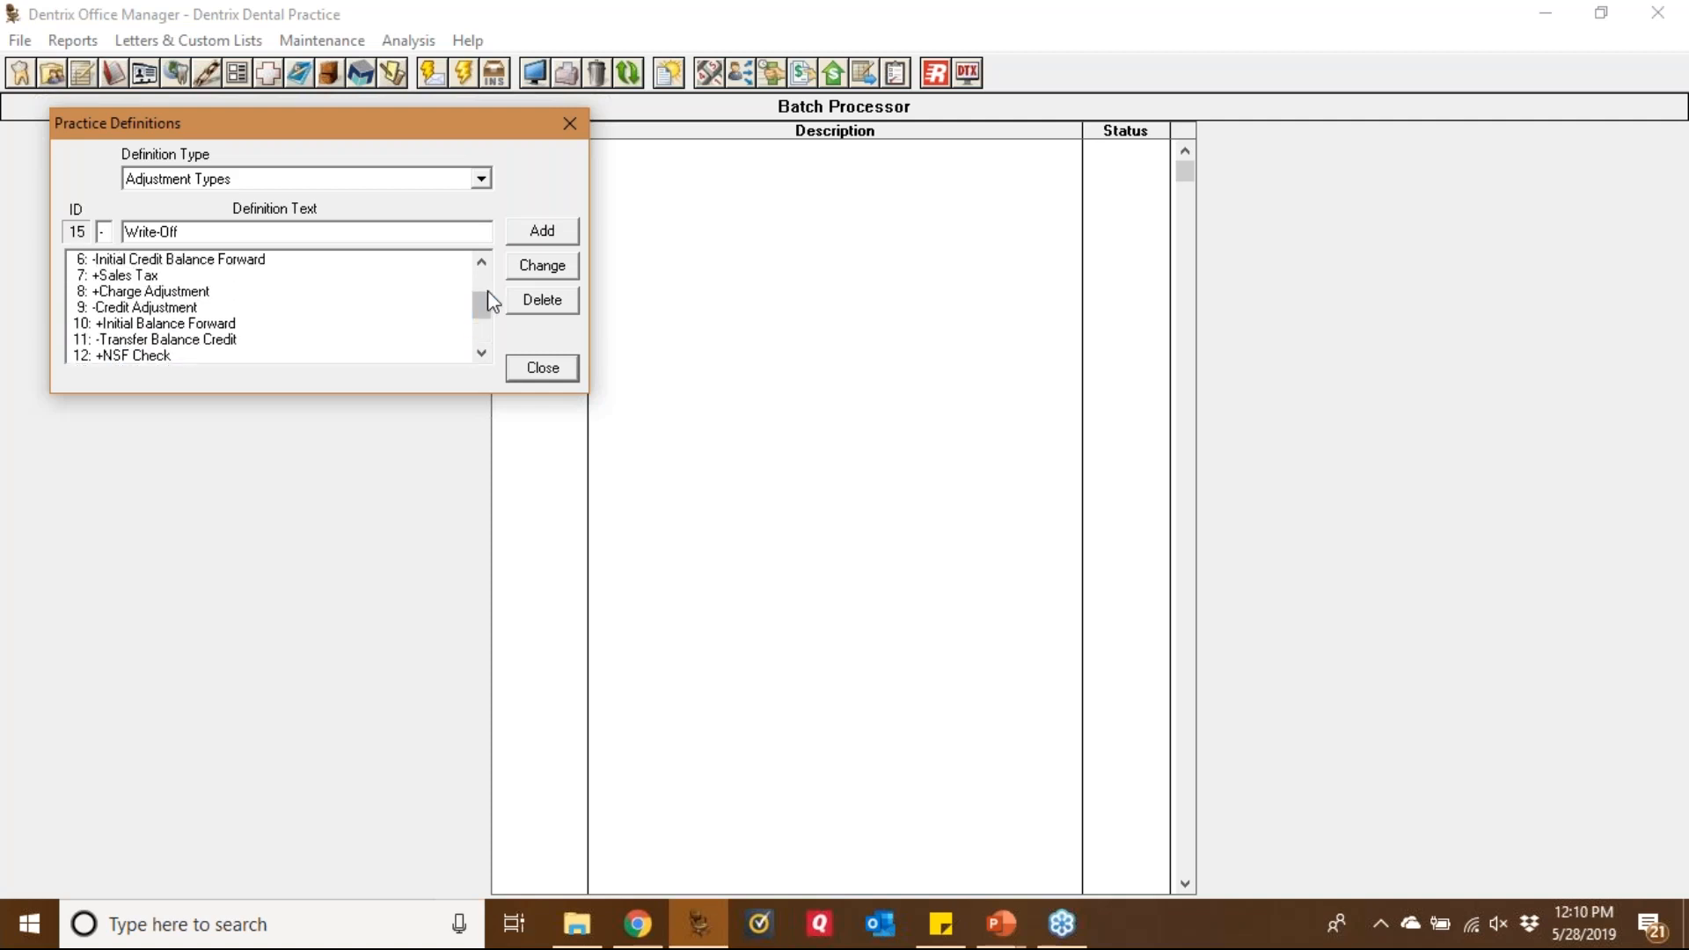
pyautogui.click(207, 309)
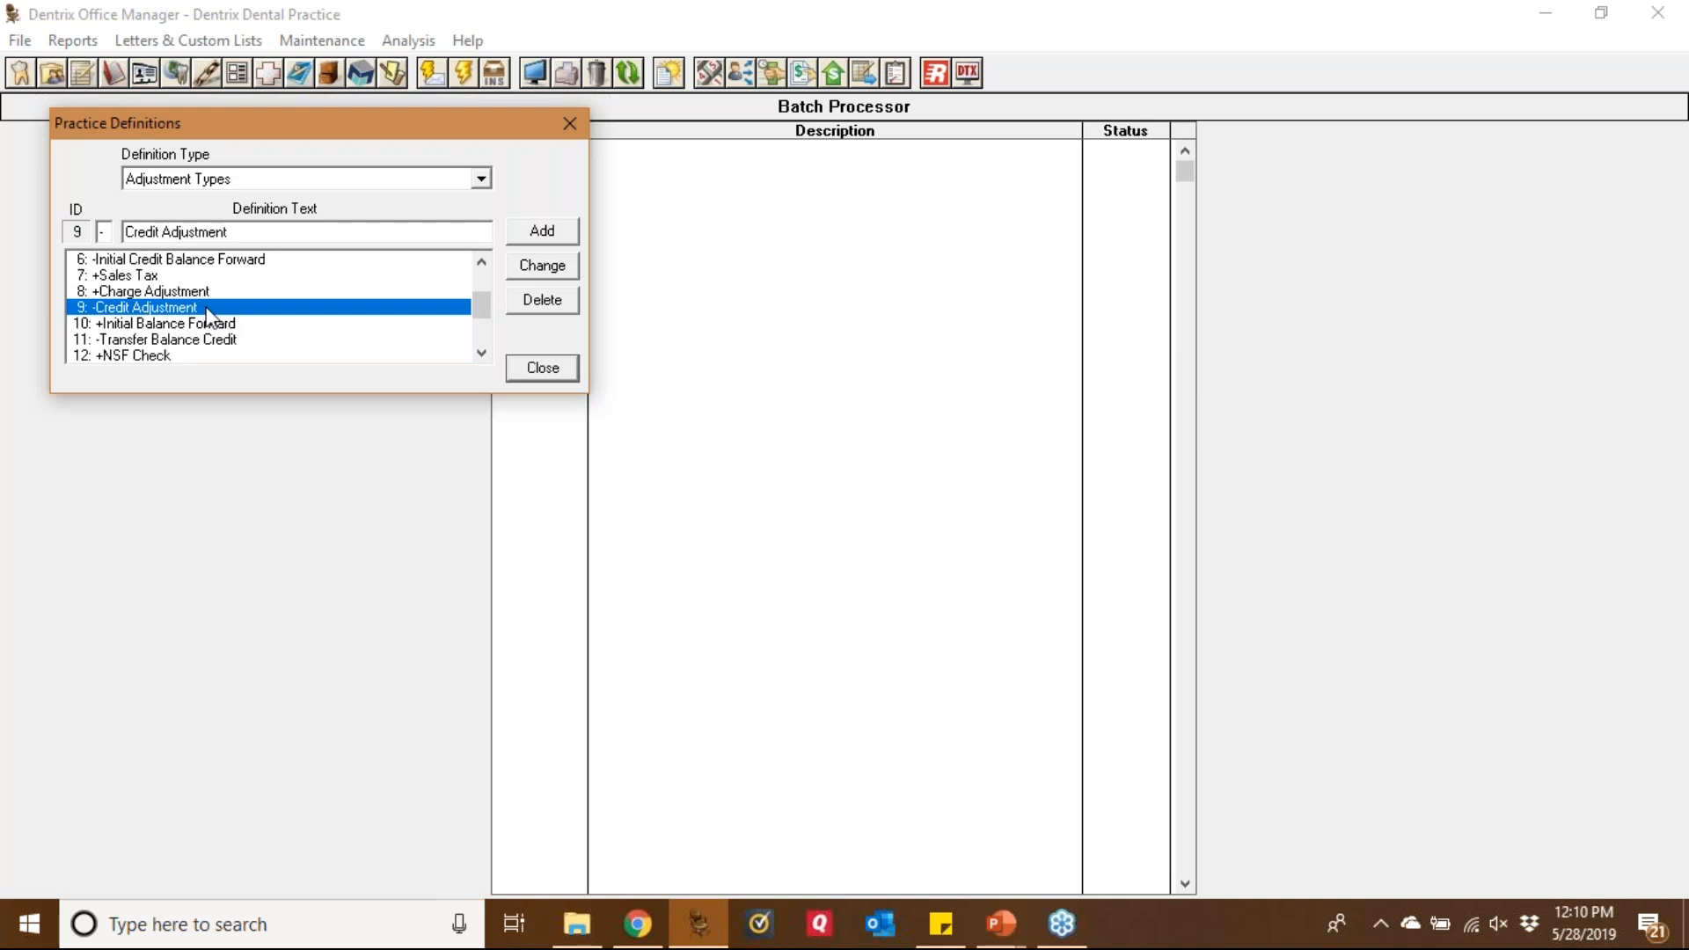
pyautogui.moveTo(228, 231); pyautogui.dragTo(75, 231)
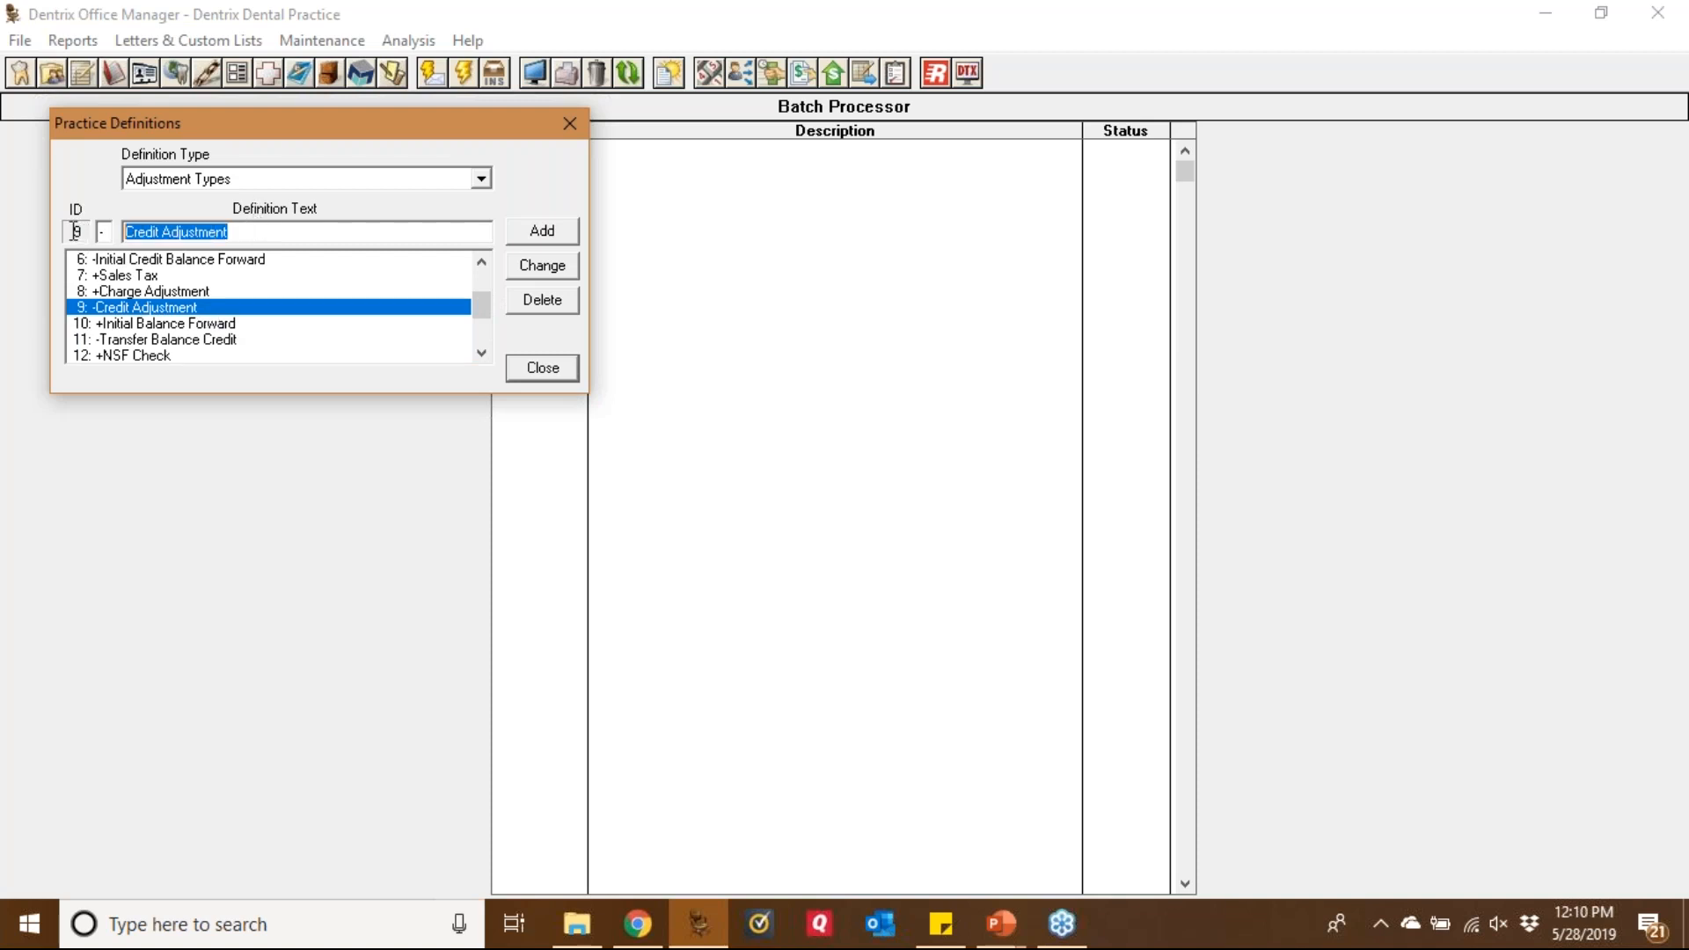
pyautogui.write('in-office adjustment')
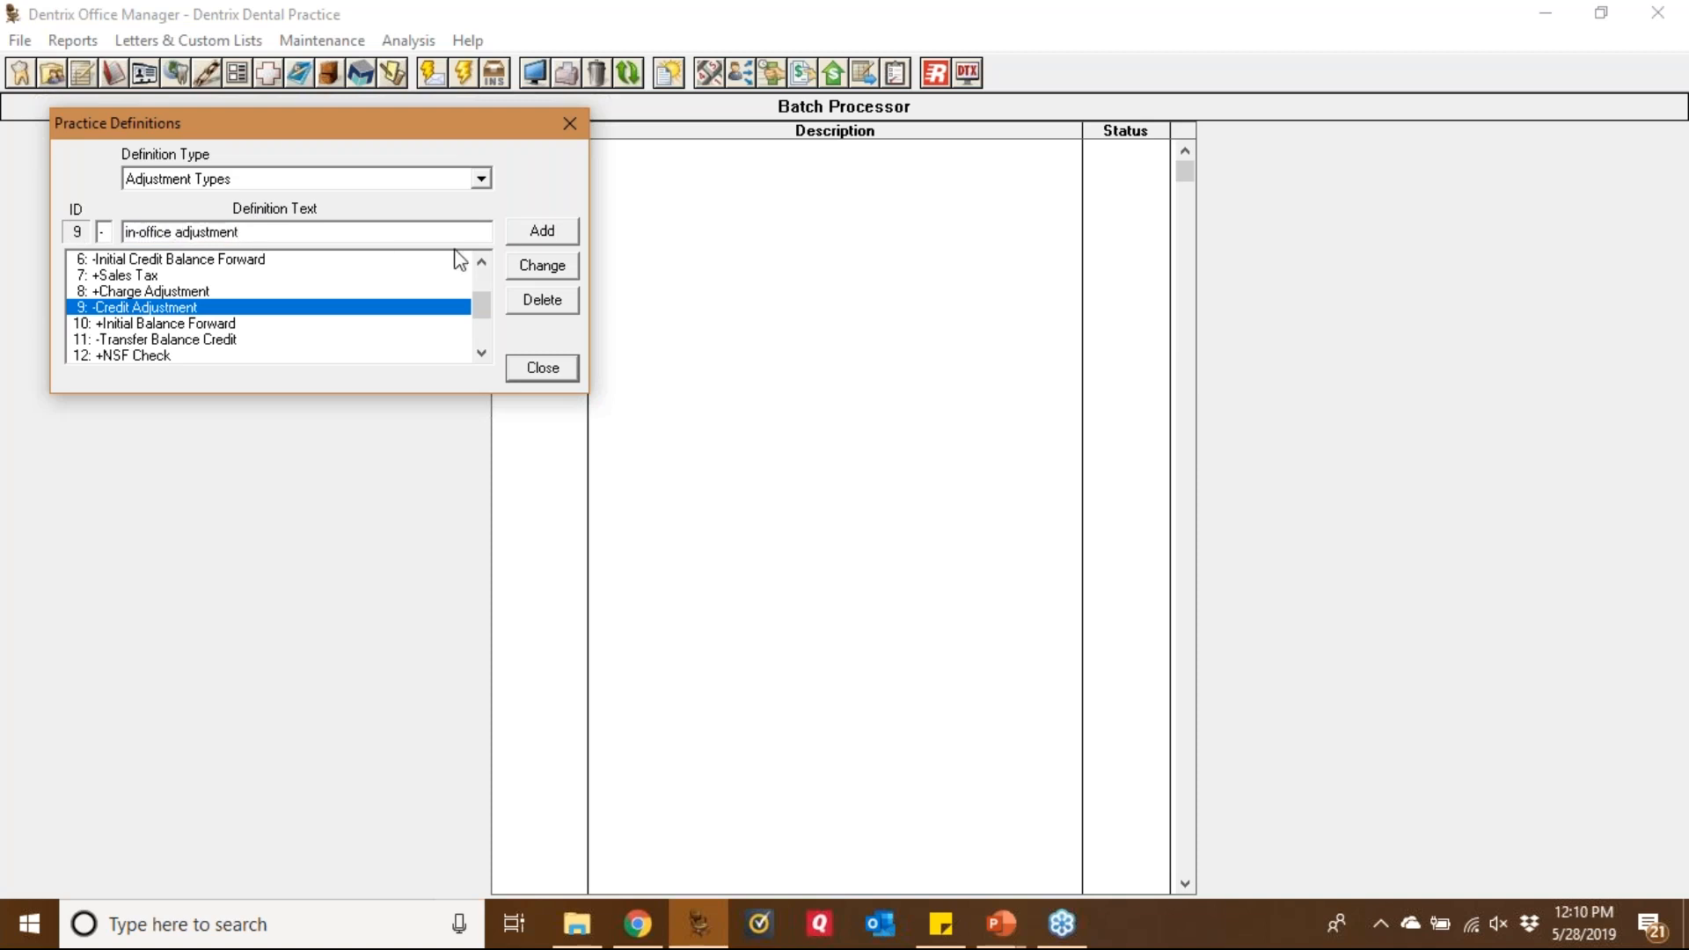
pyautogui.click(528, 235)
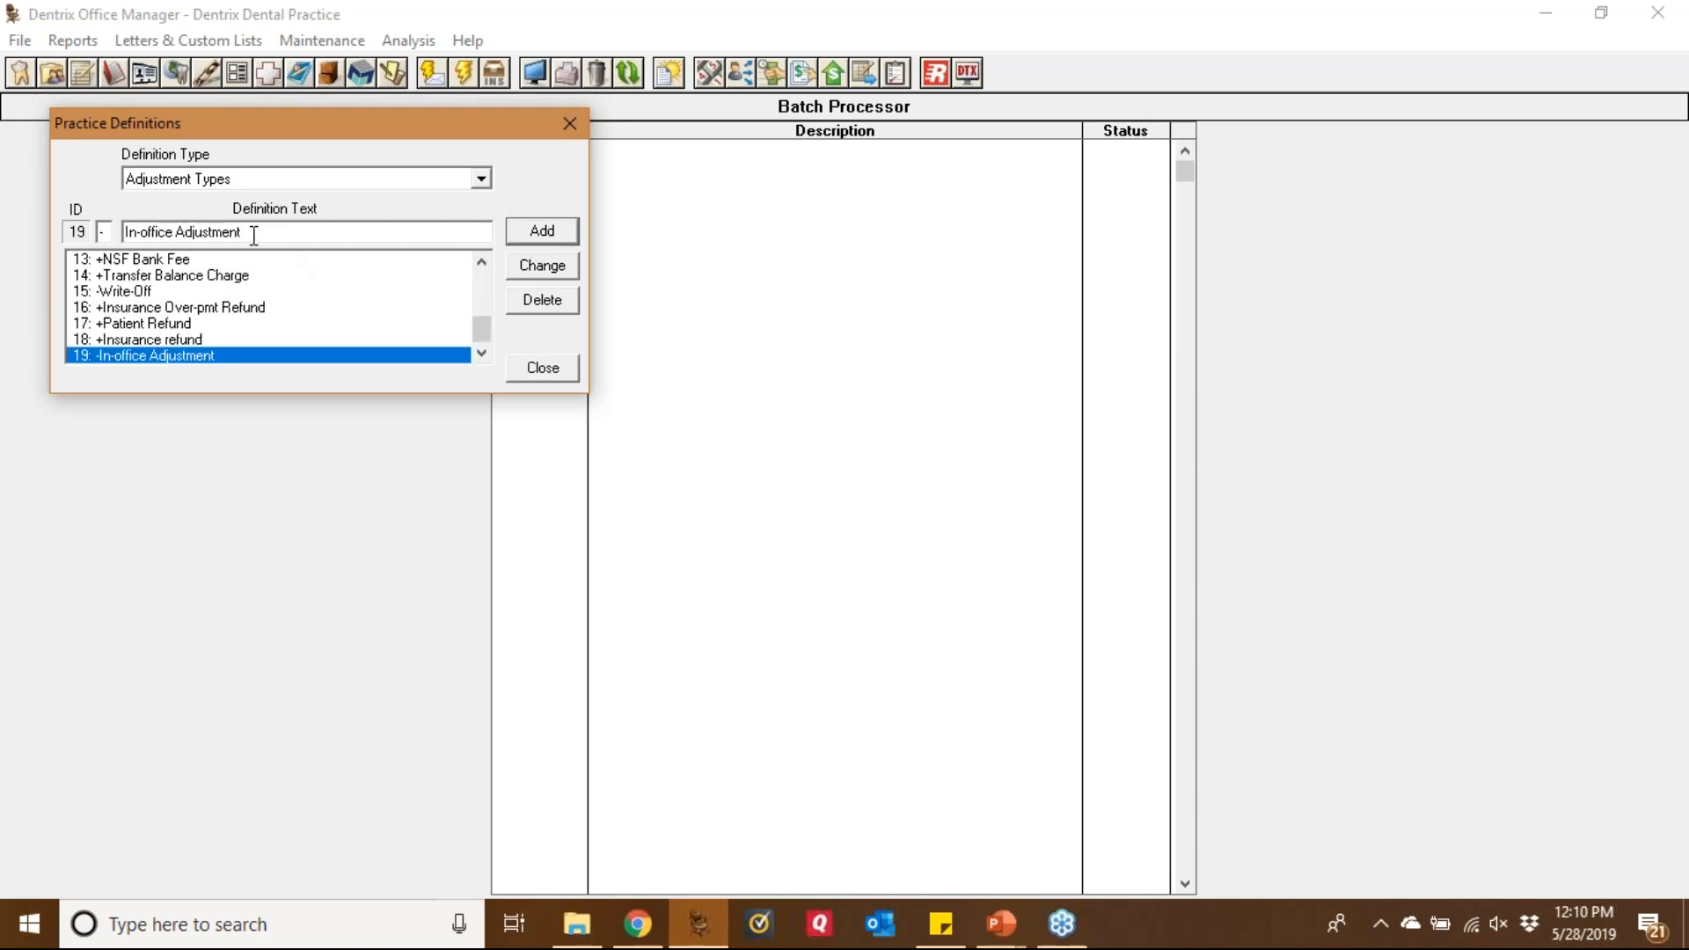
# Add another negative adjustment type named "adjustment"
pyautogui.write('adjustment')
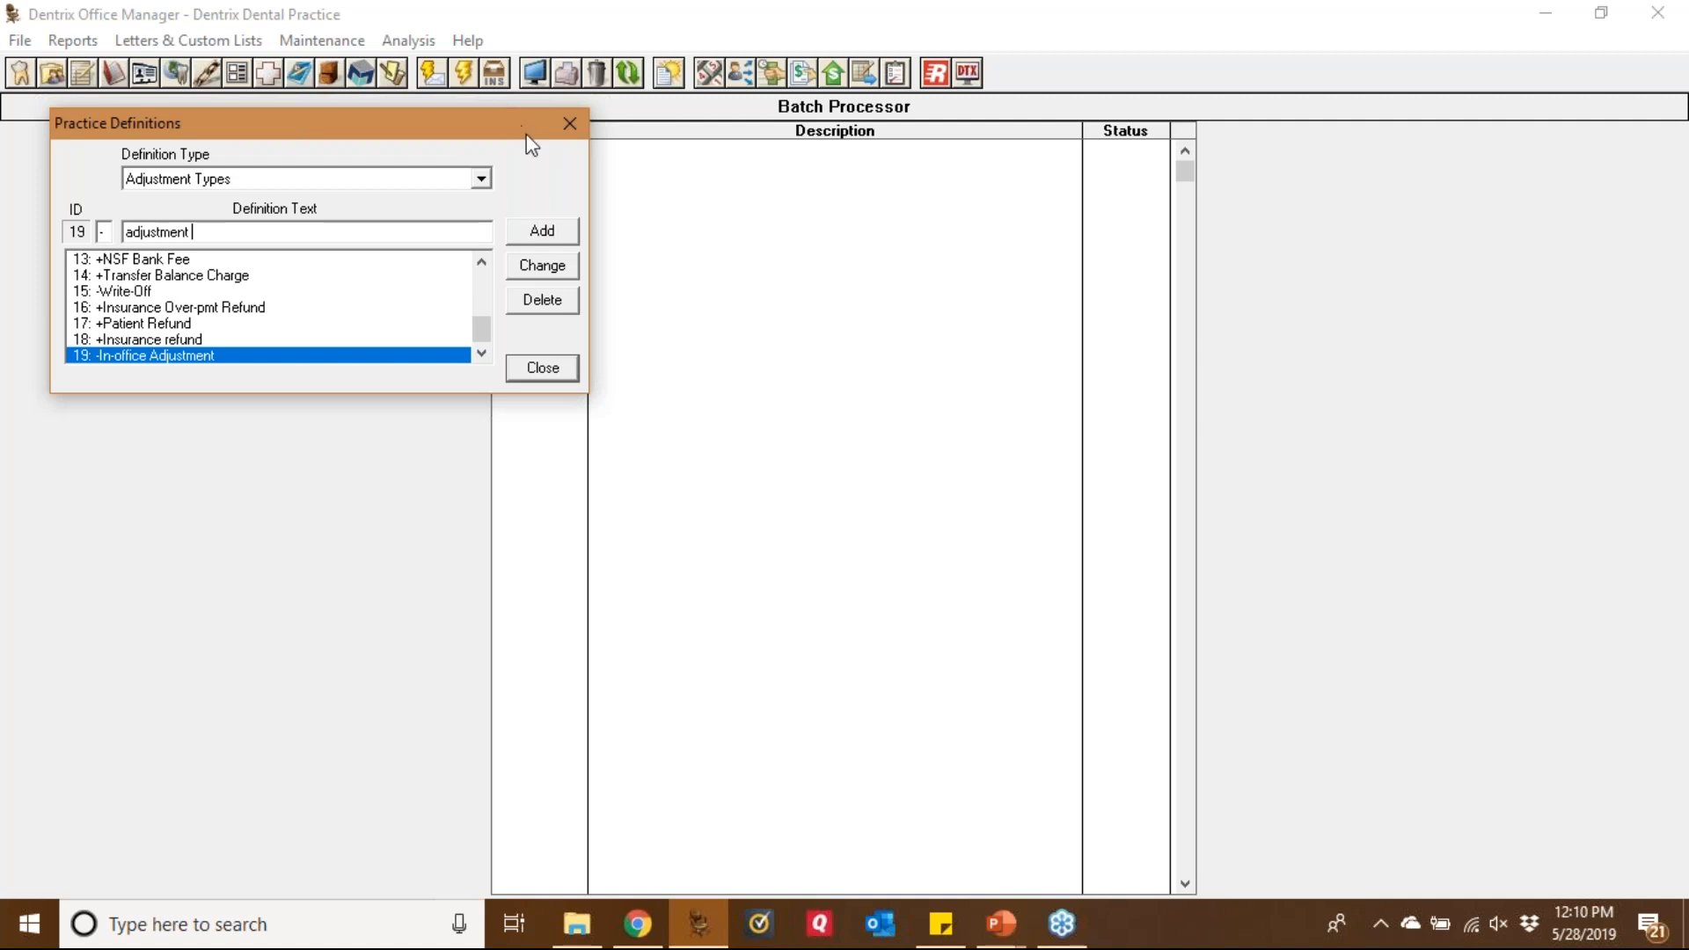
pyautogui.click(550, 239)
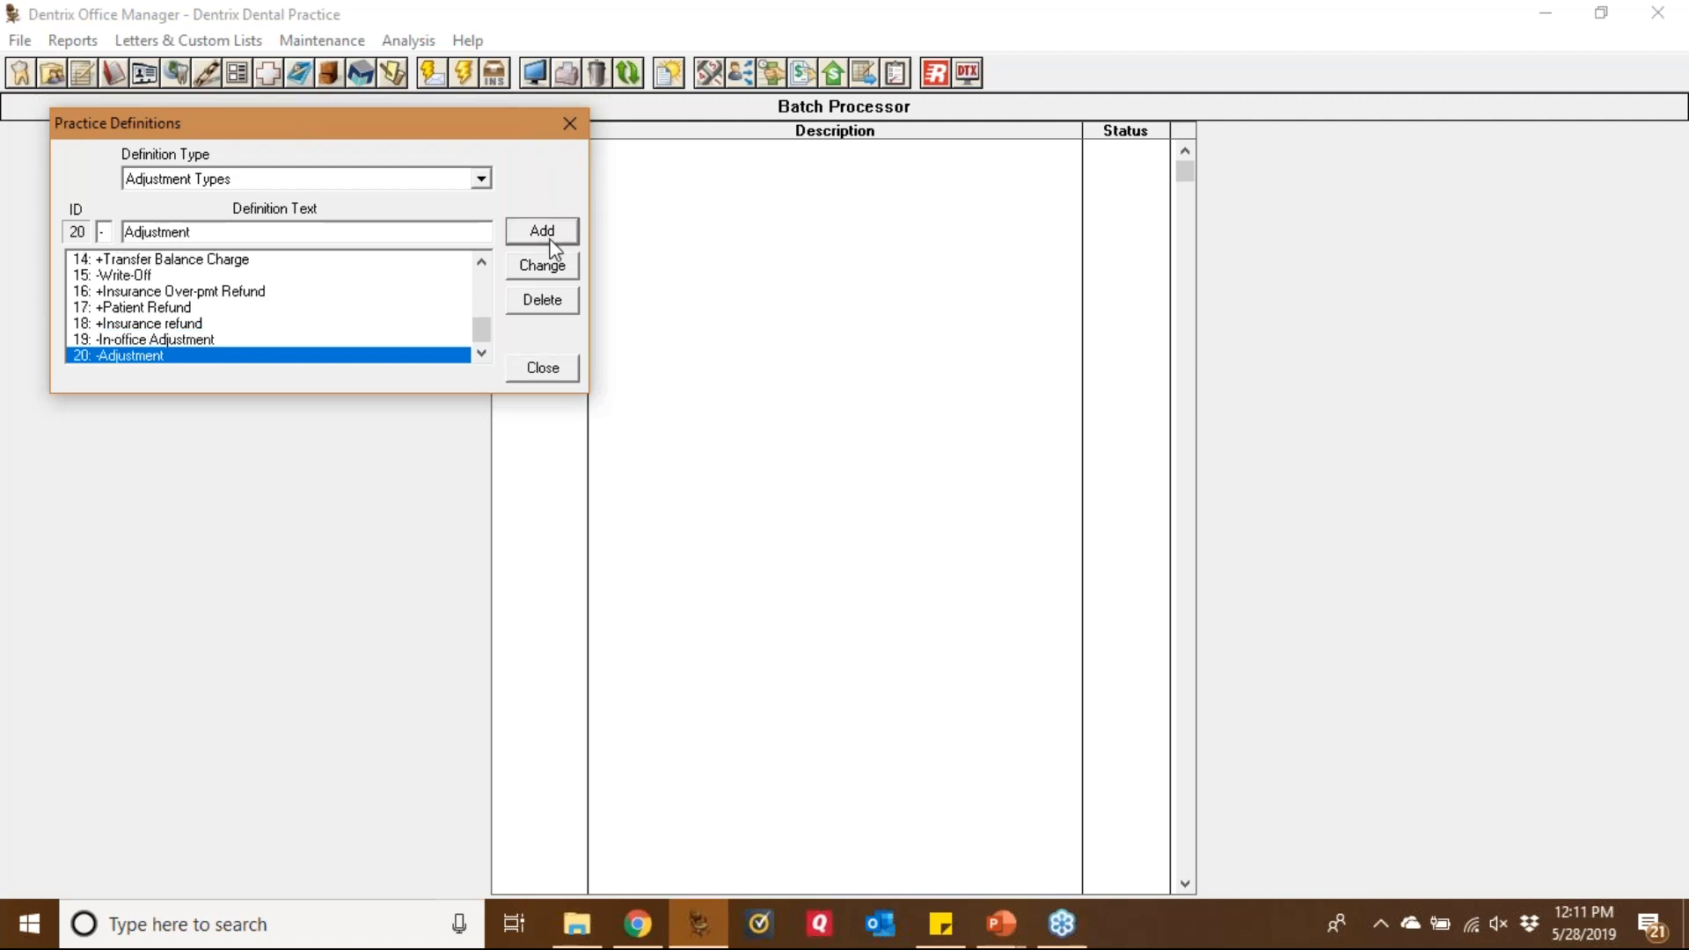
pyautogui.moveTo(481, 319)
pyautogui.mouseDown()
pyautogui.moveTo(482, 303)
pyautogui.moveTo(482, 337)
pyautogui.mouseUp()
pyautogui.click(480, 350)
pyautogui.click(128, 230)
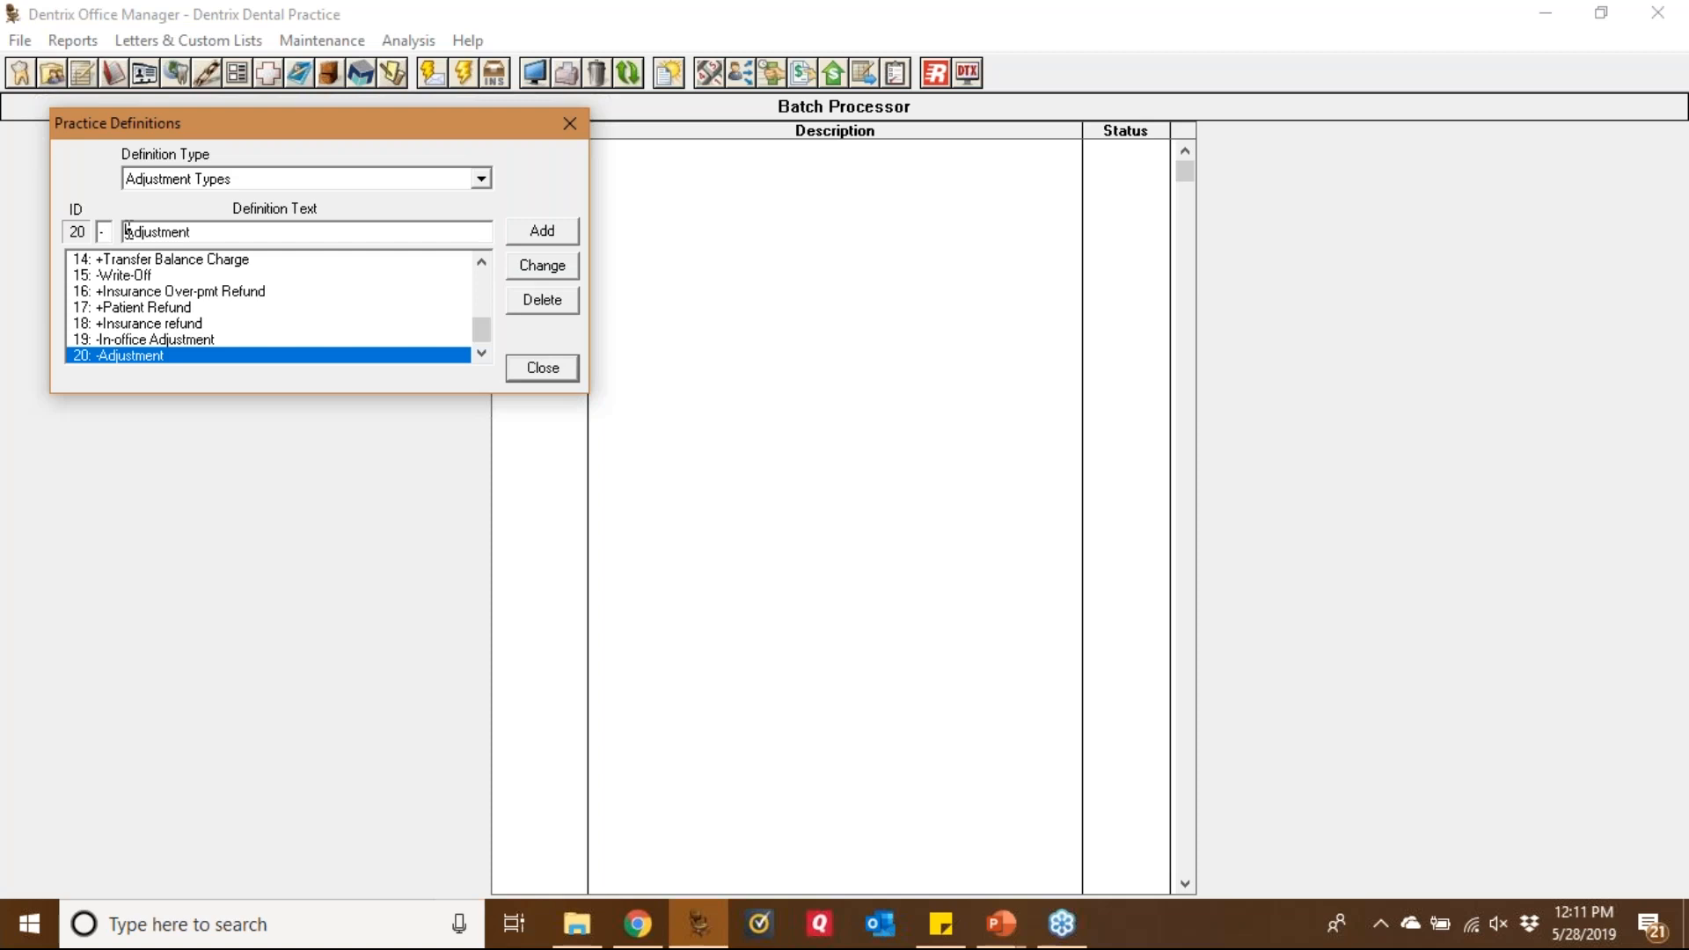
pyautogui.write('(I)')
pyautogui.press('BackSpace')
pyautogui.press('BackSpace')
pyautogui.press('BackSpace')
# Delete the In-office Adjustment definition, using Credit Adjustment as its replacement, and close the deletion summary
pyautogui.click(151, 341)
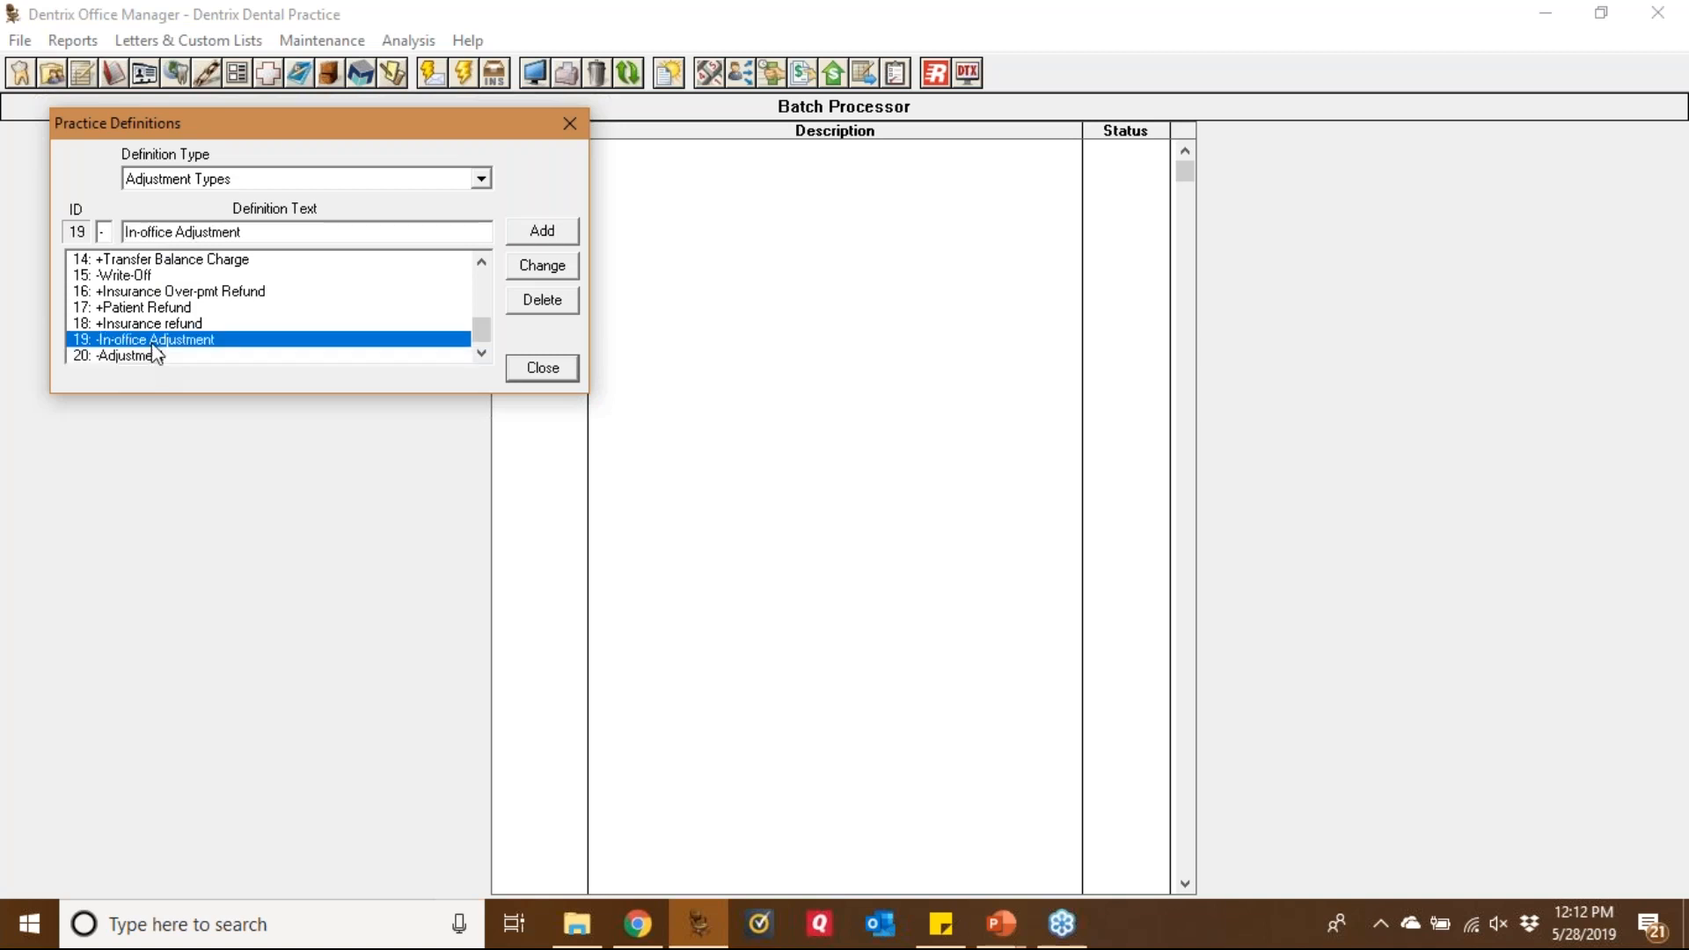
pyautogui.click(549, 302)
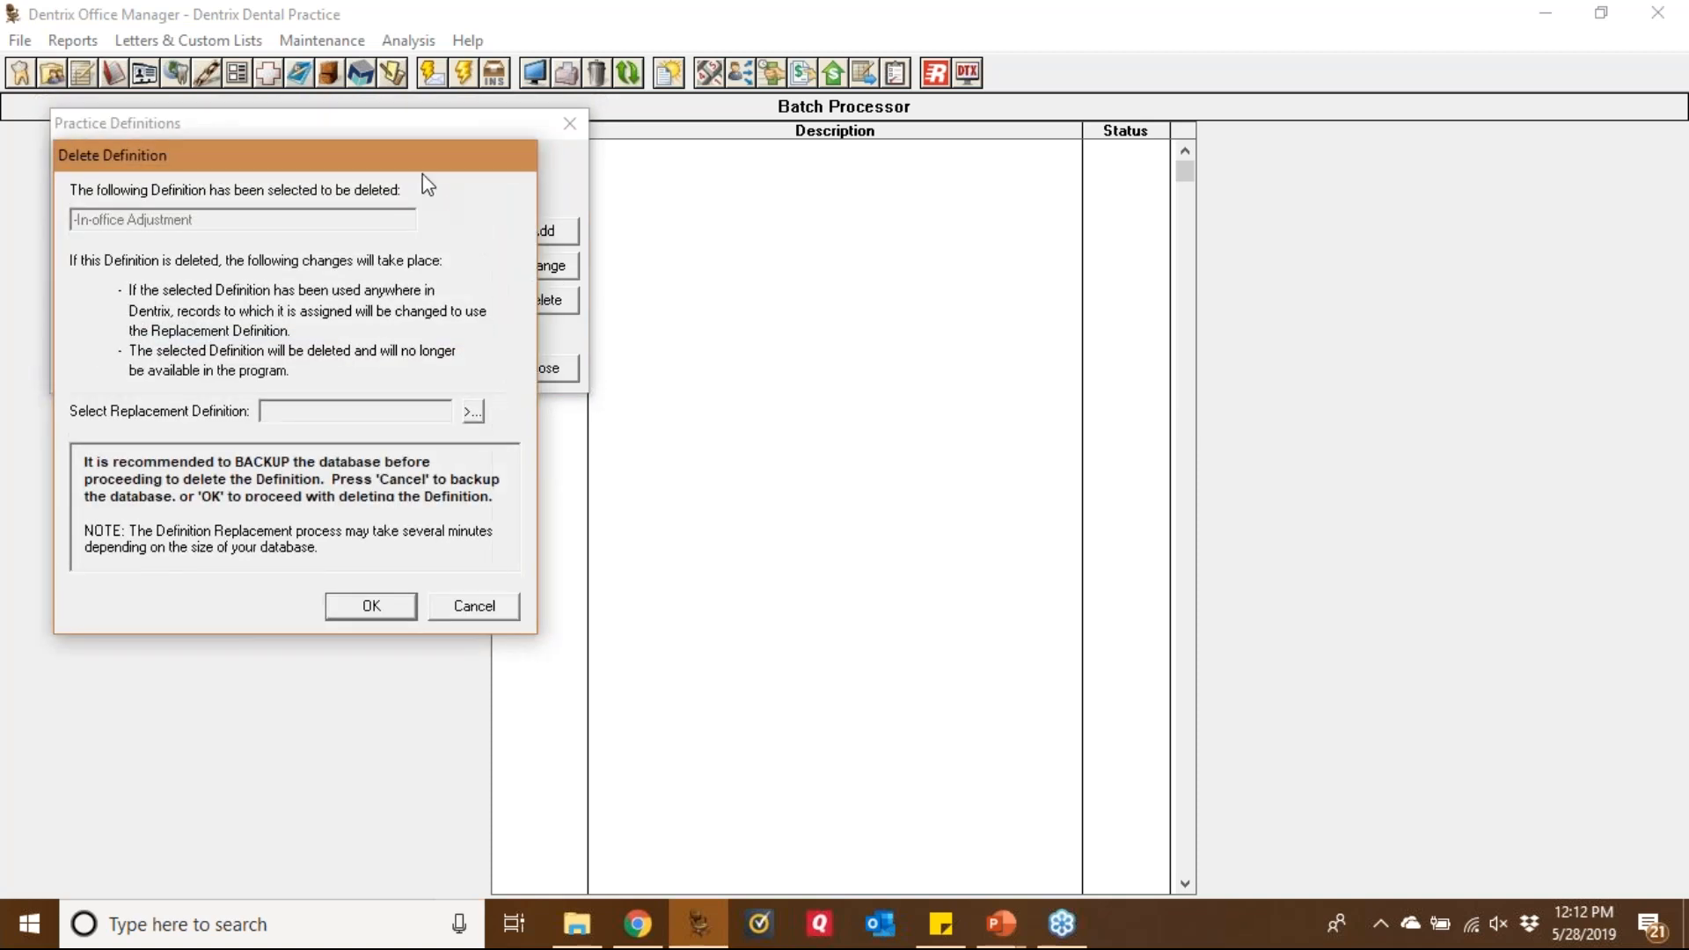
pyautogui.moveTo(399, 150); pyautogui.dragTo(845, 176)
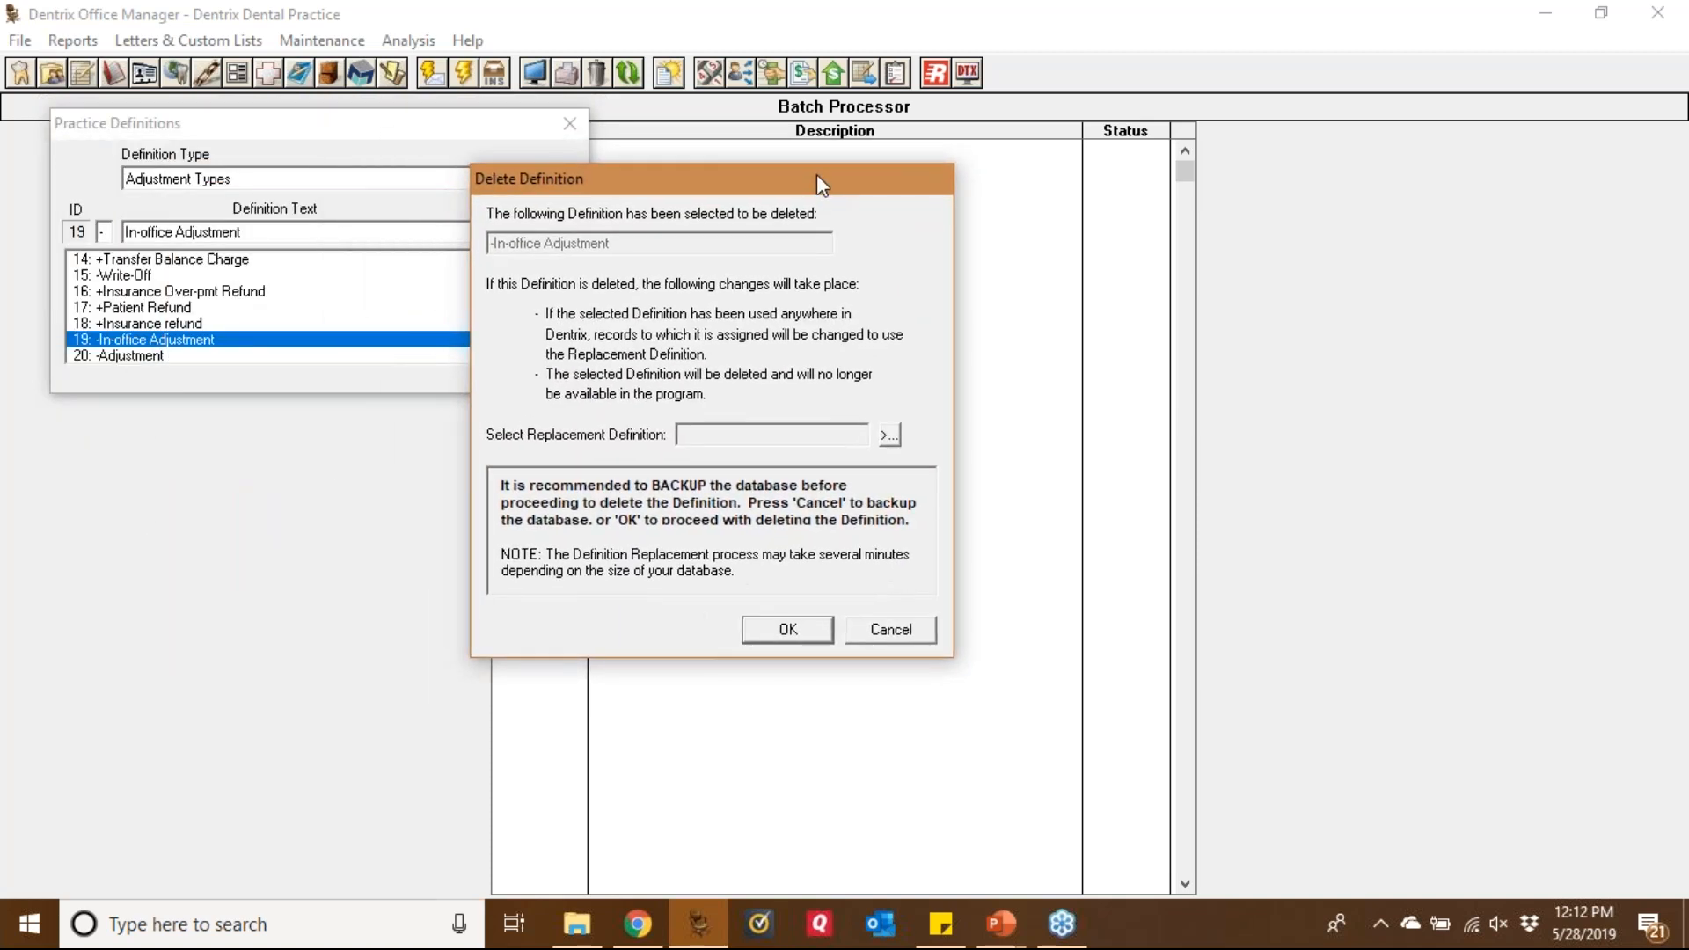
pyautogui.click(889, 434)
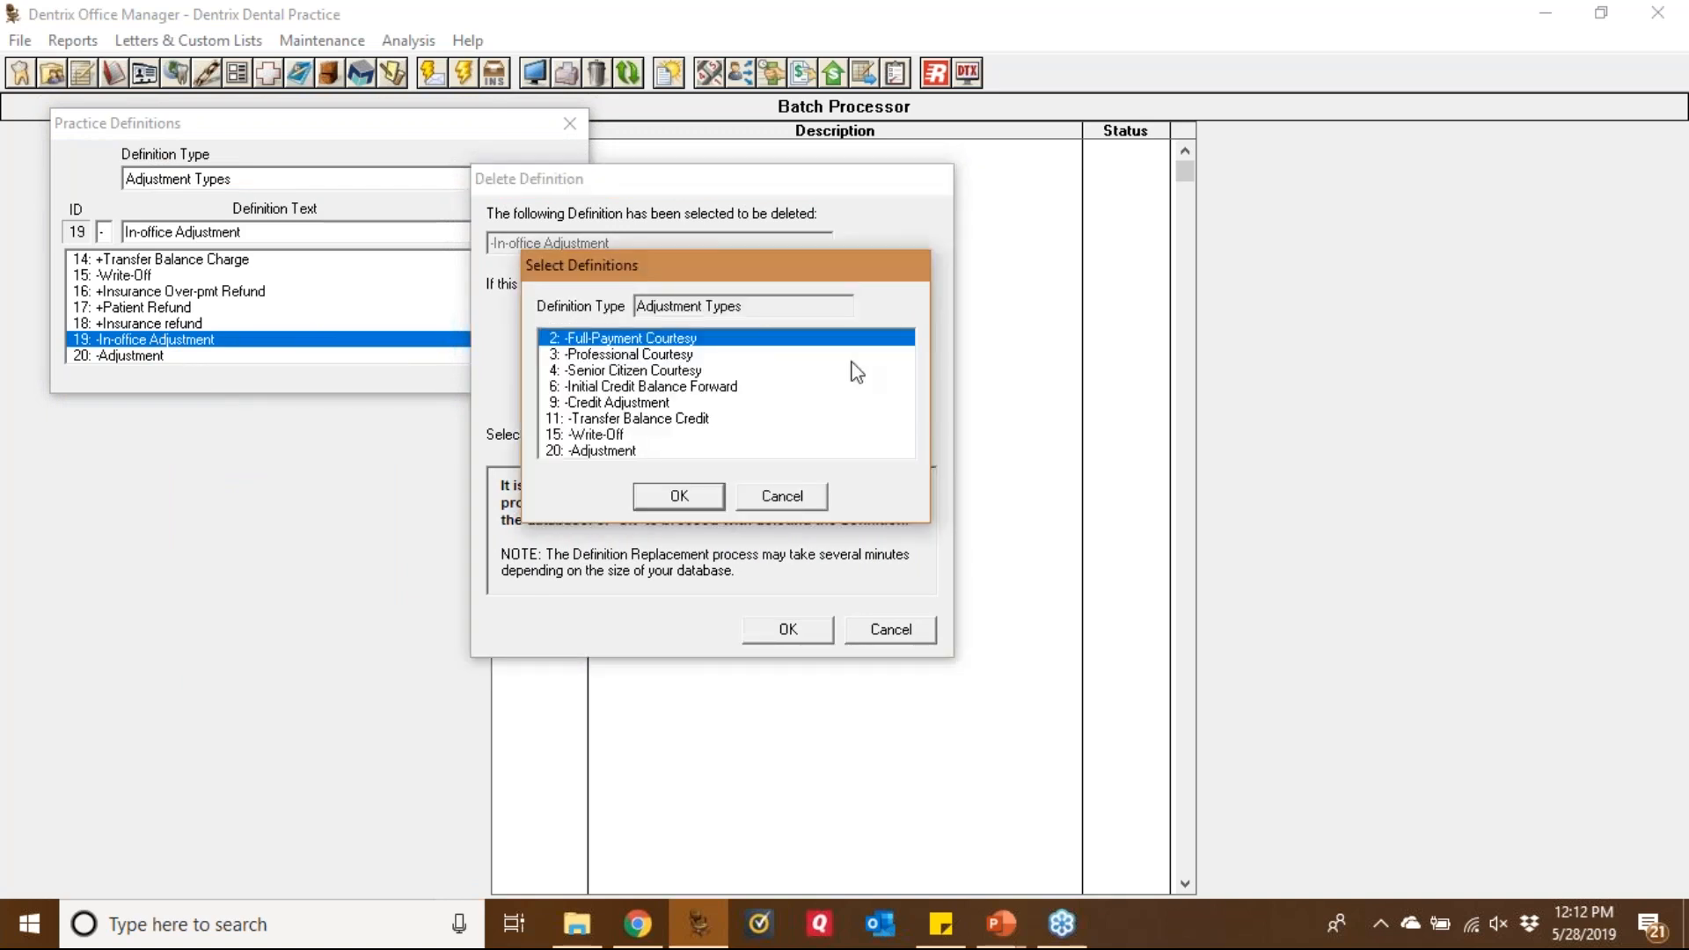
pyautogui.moveTo(769, 267); pyautogui.dragTo(1103, 278)
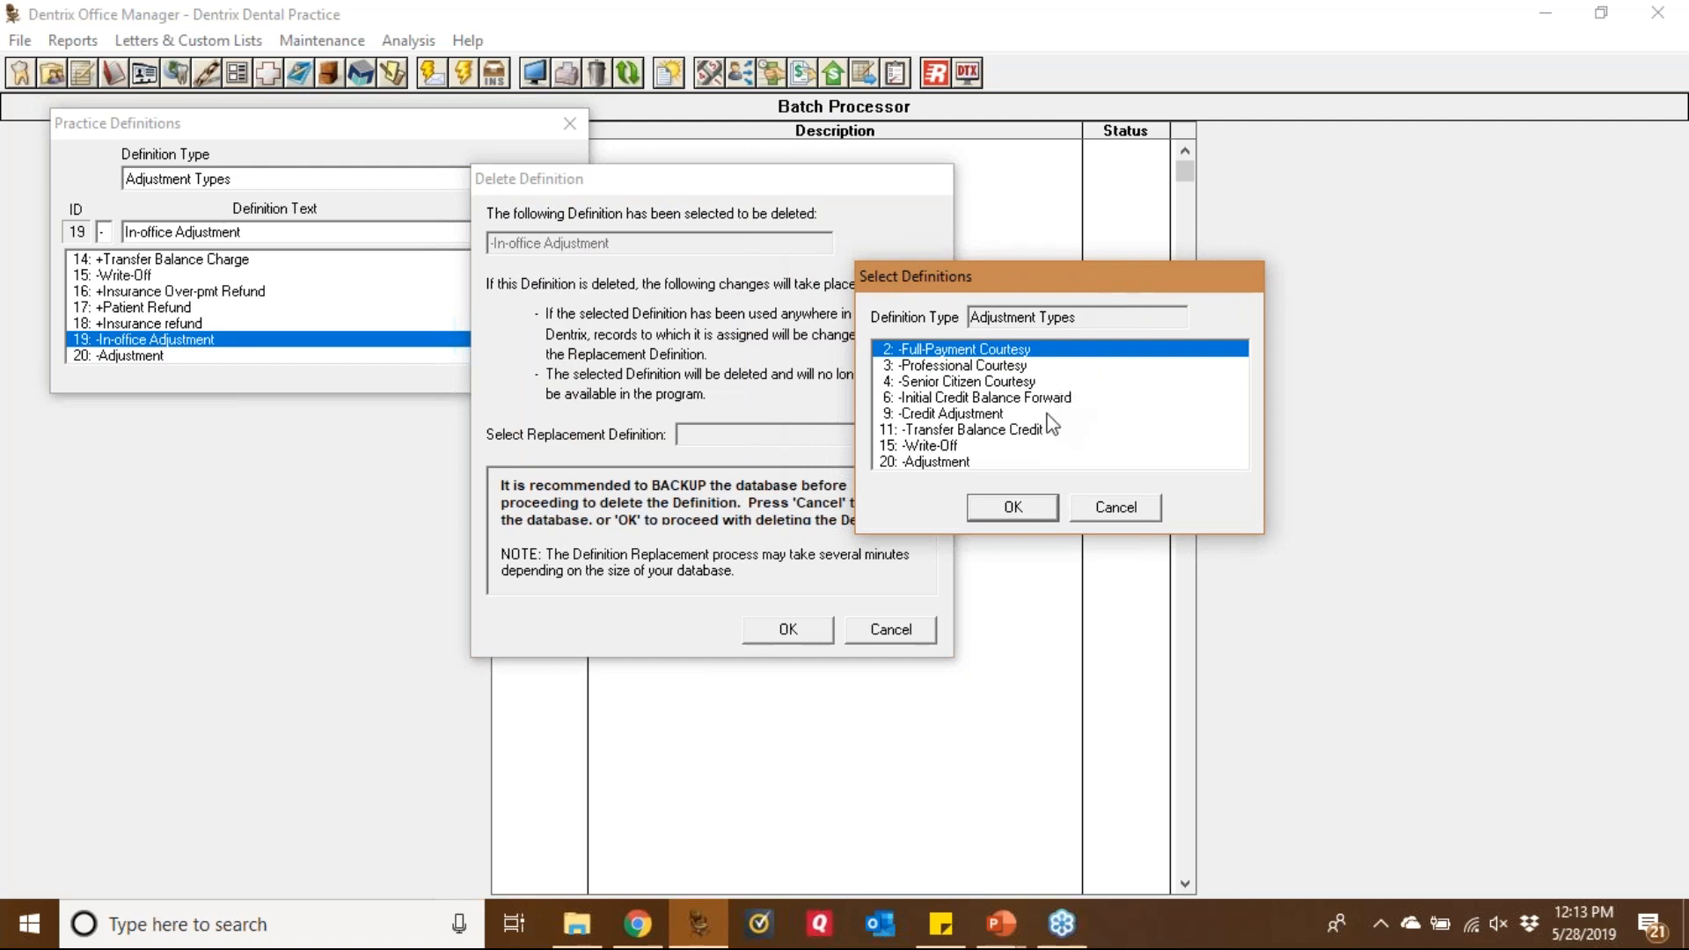
pyautogui.click(915, 415)
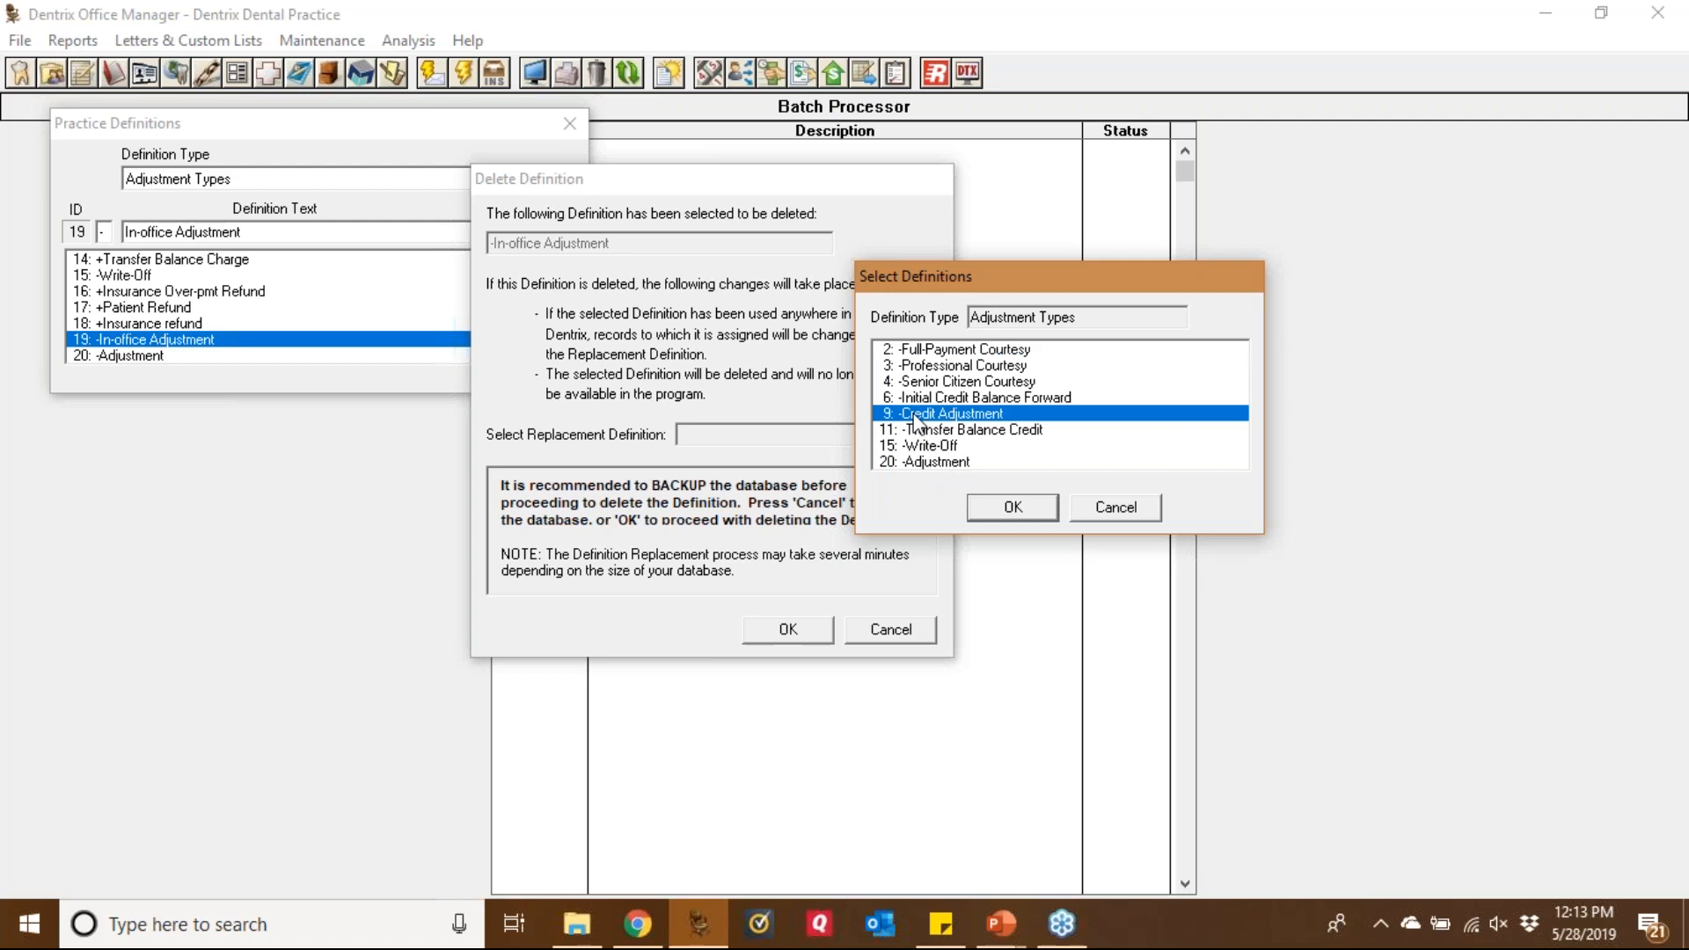
pyautogui.click(1013, 508)
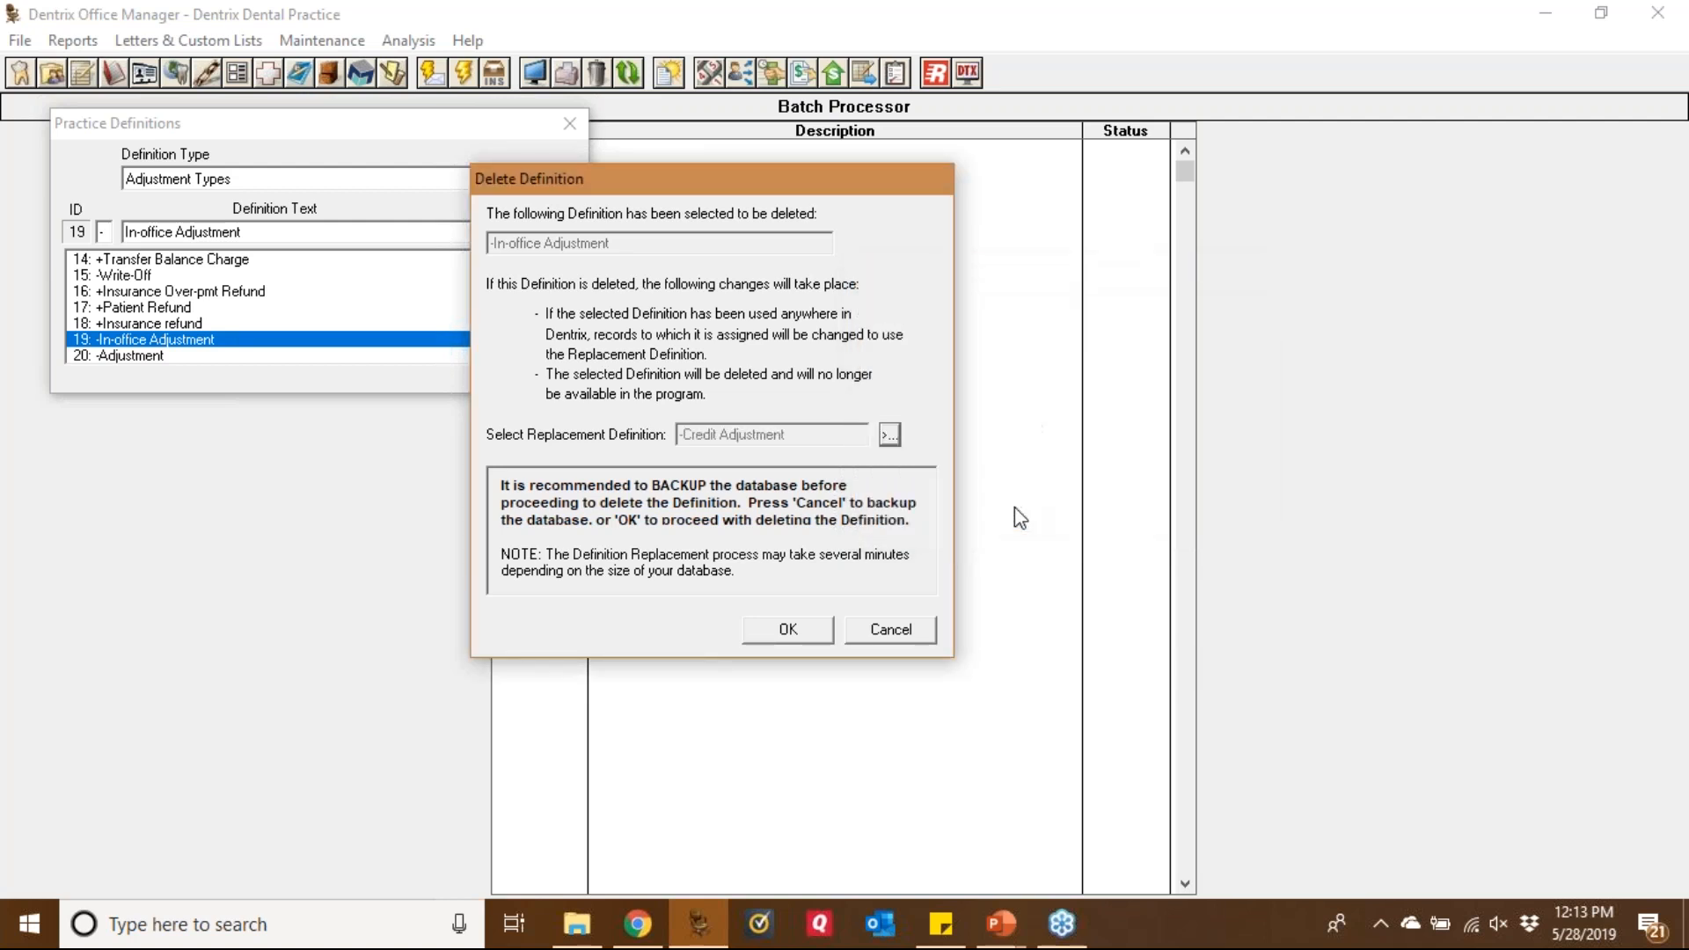
pyautogui.click(788, 629)
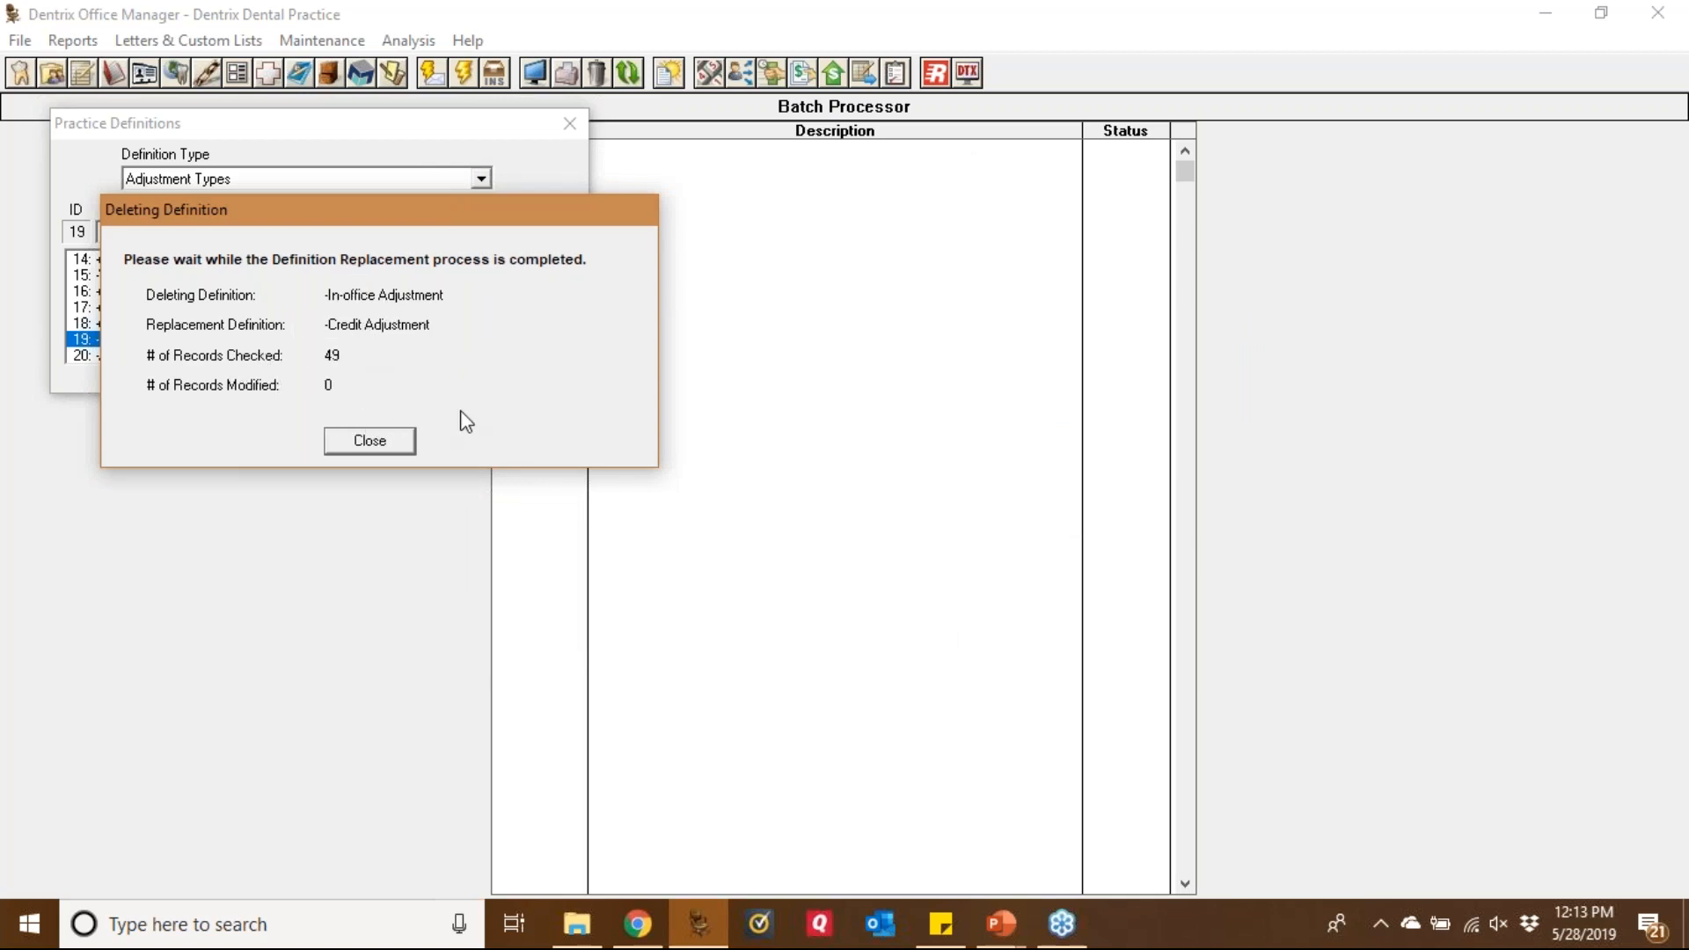
pyautogui.click(1674, 362)
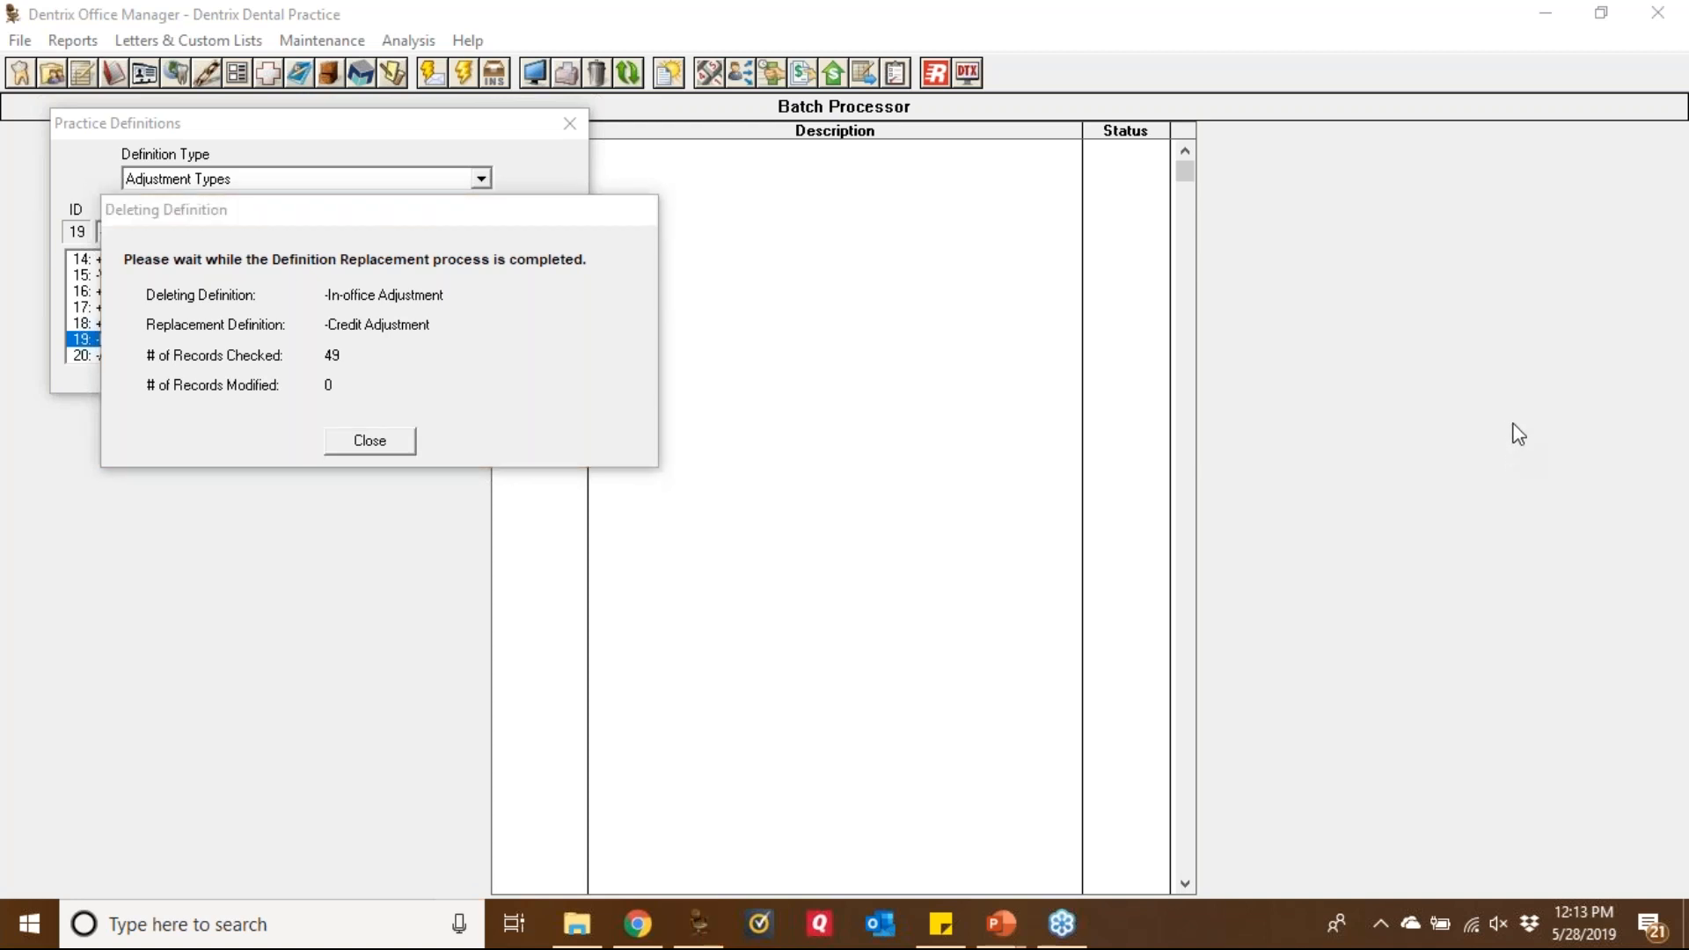
pyautogui.moveTo(380, 355)
pyautogui.mouseDown()
pyautogui.moveTo(132, 374)
pyautogui.moveTo(272, 398)
pyautogui.moveTo(377, 365)
pyautogui.moveTo(363, 356)
pyautogui.mouseUp()
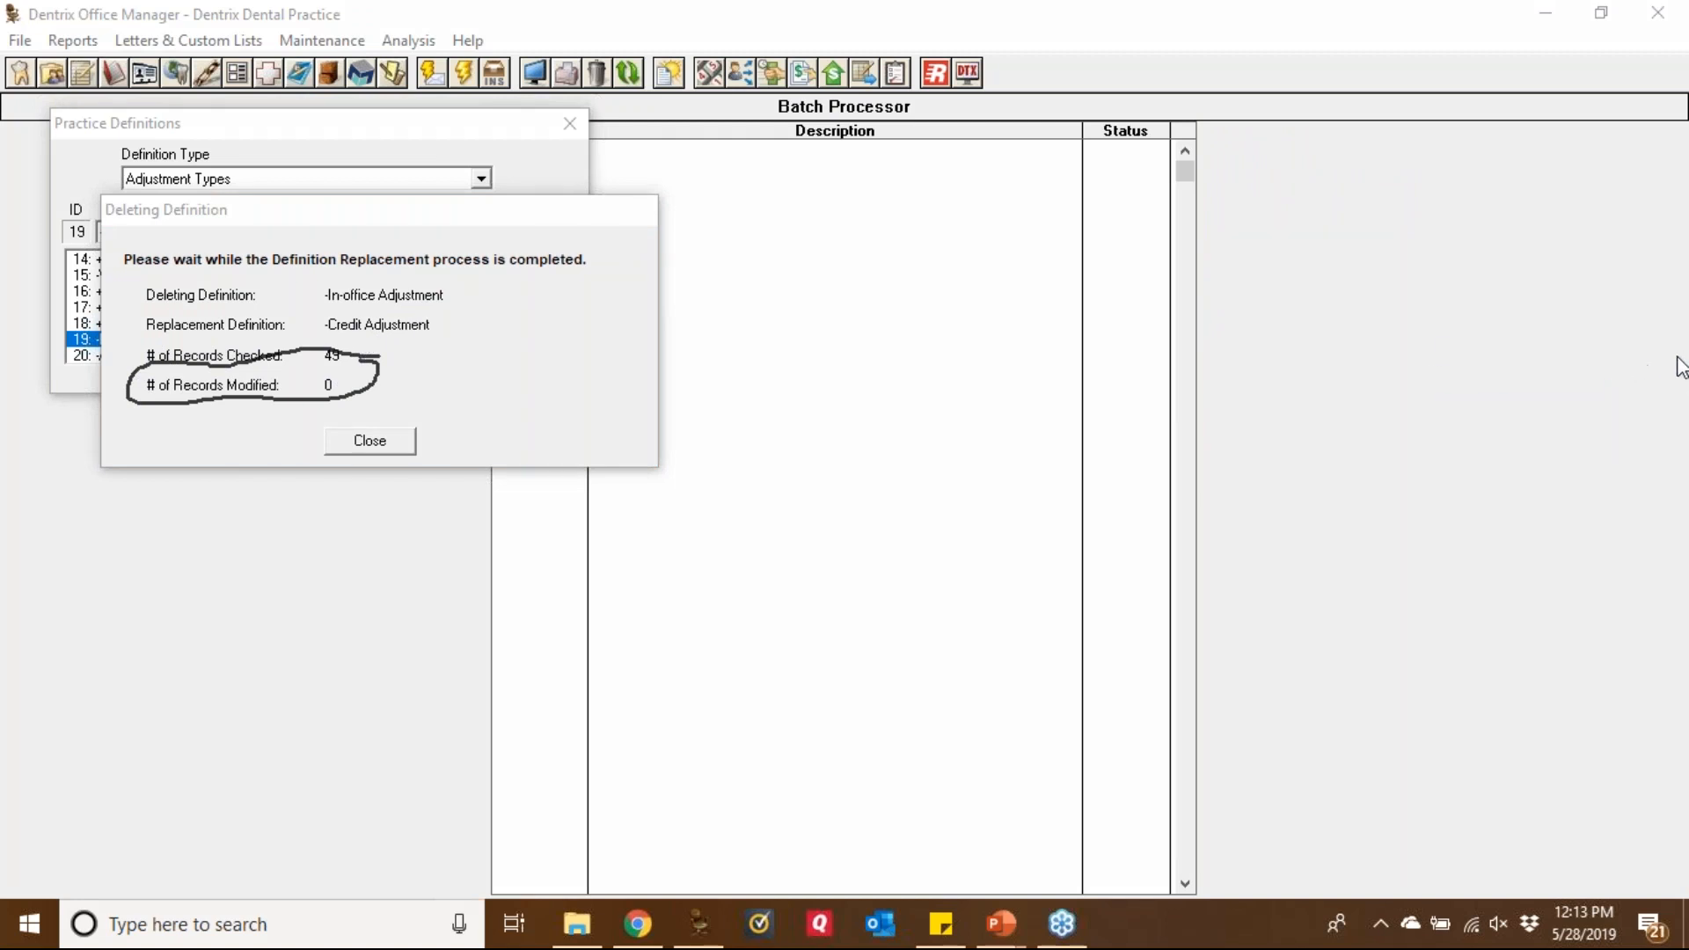
pyautogui.click(1513, 548)
pyautogui.click(367, 442)
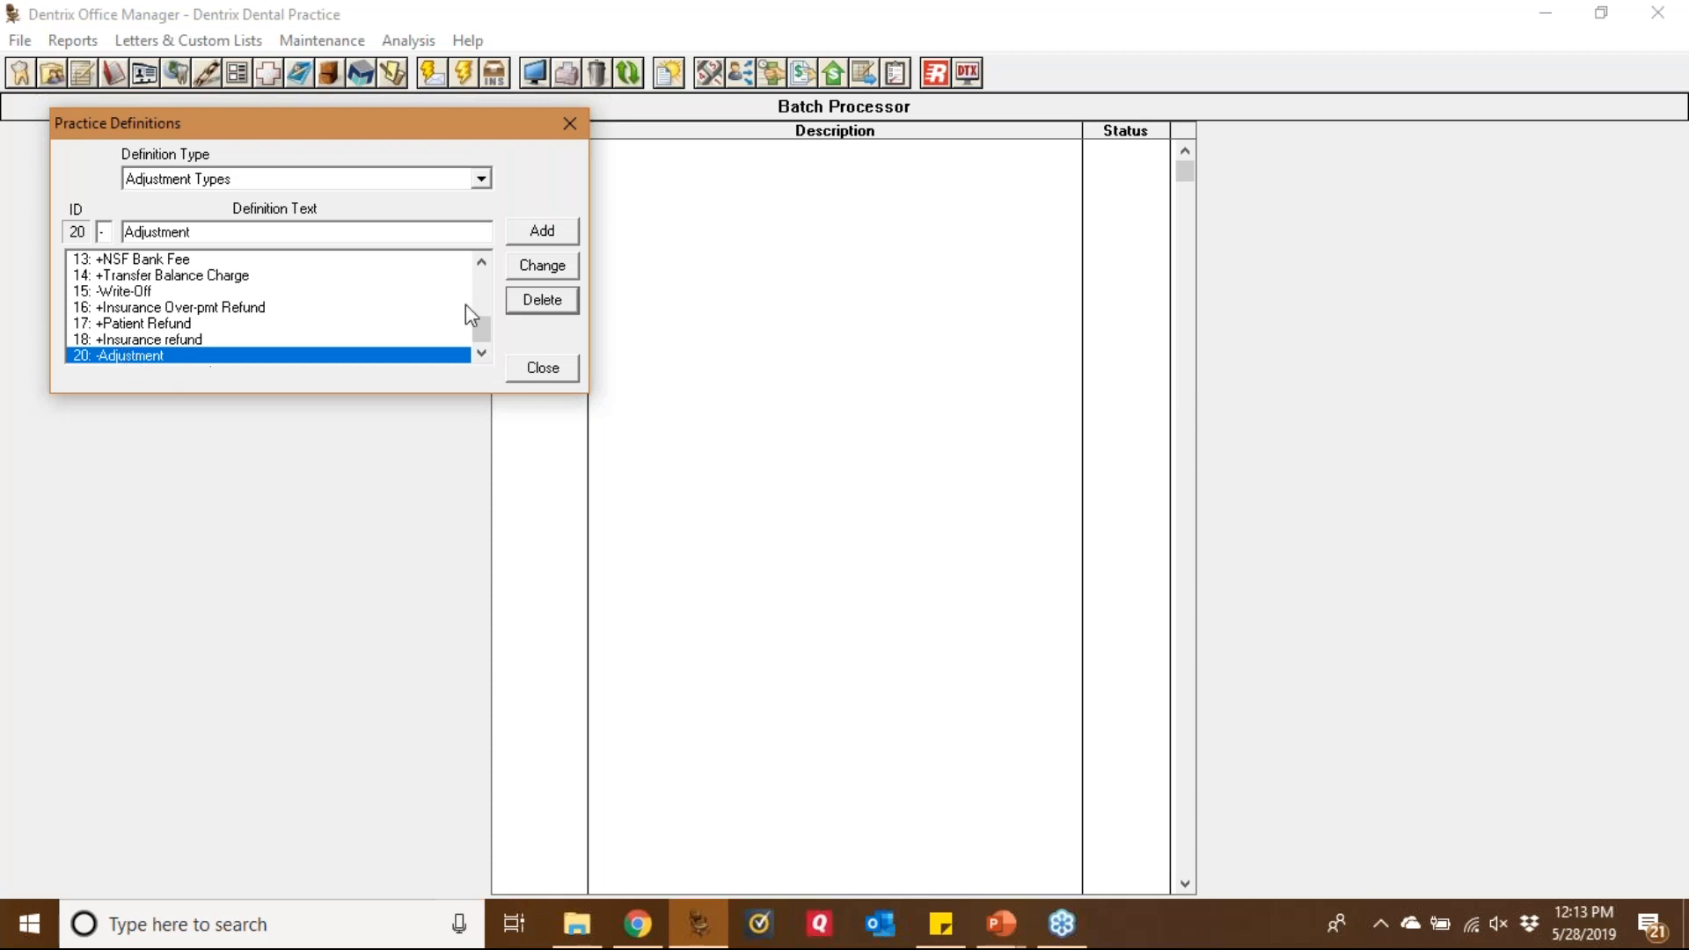
# Delete the Adjustment definition with Credit Adjustment as its replacement and close the deletion summary
pyautogui.click(541, 300)
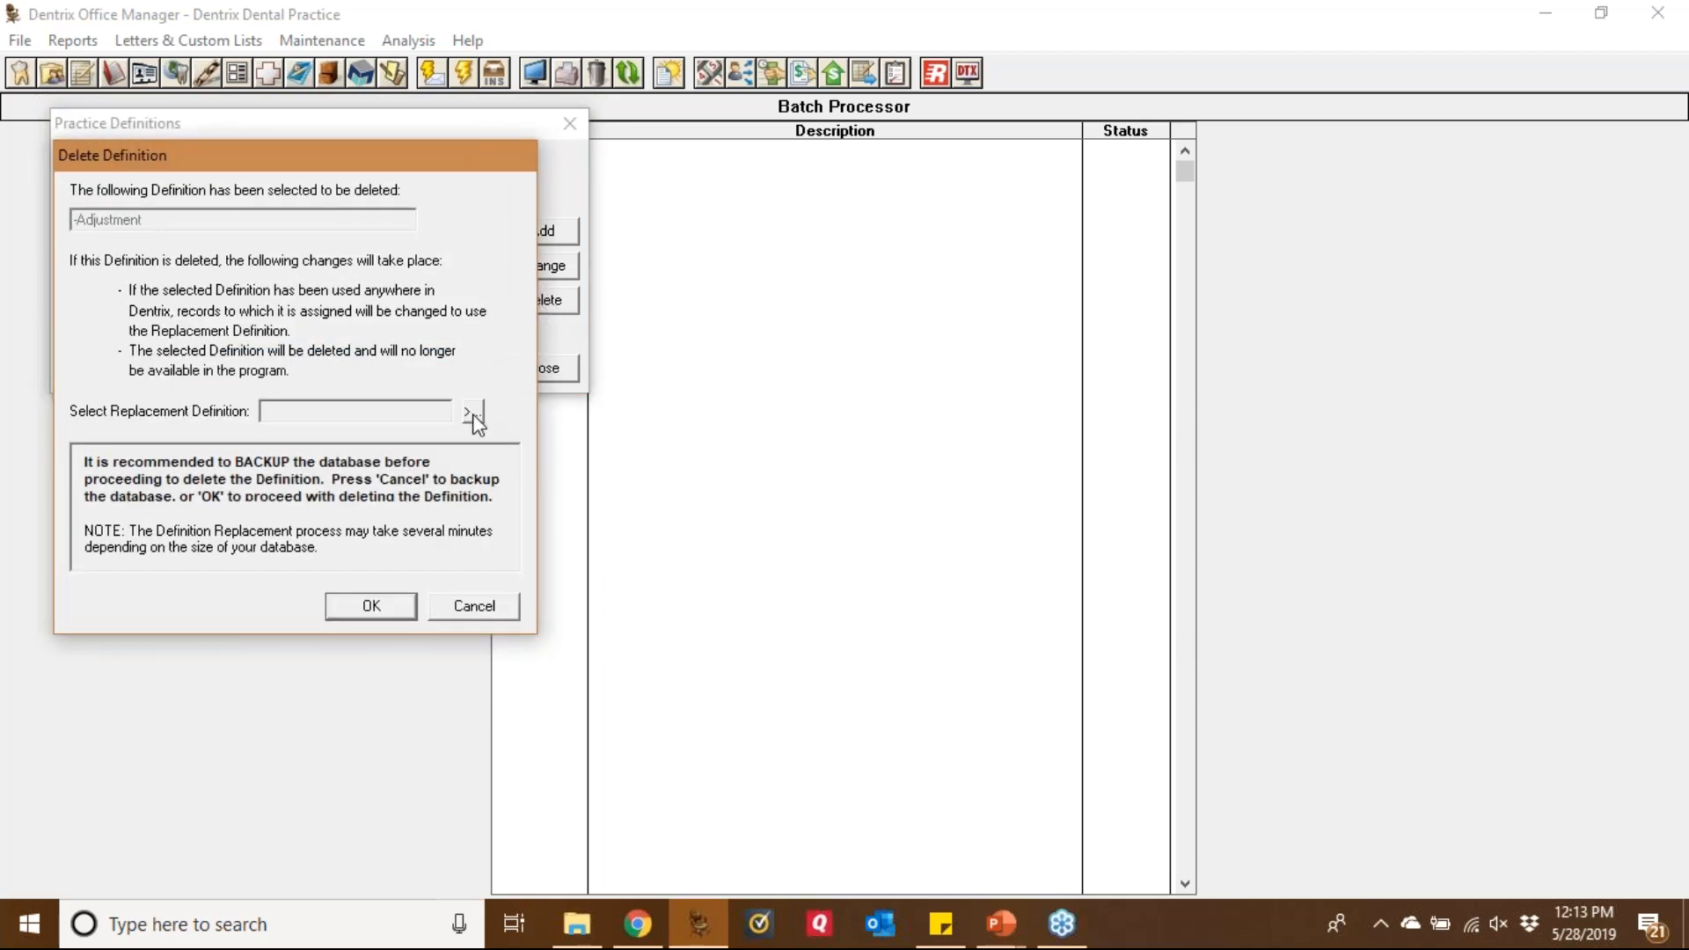
pyautogui.click(473, 412)
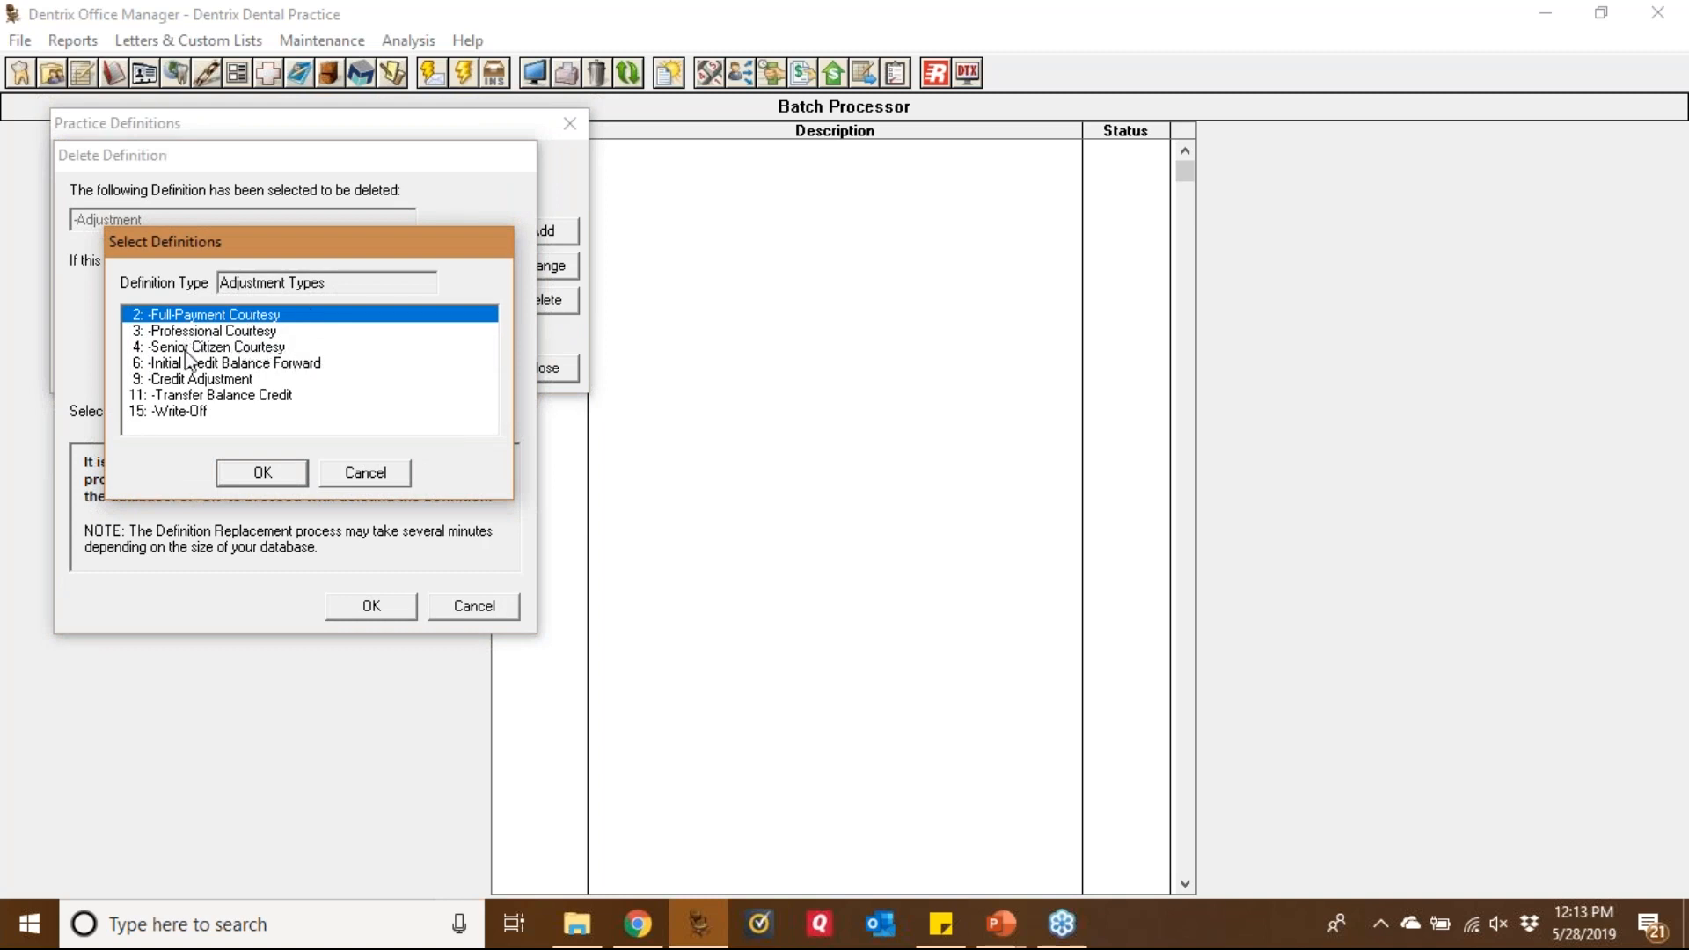
pyautogui.click(170, 379)
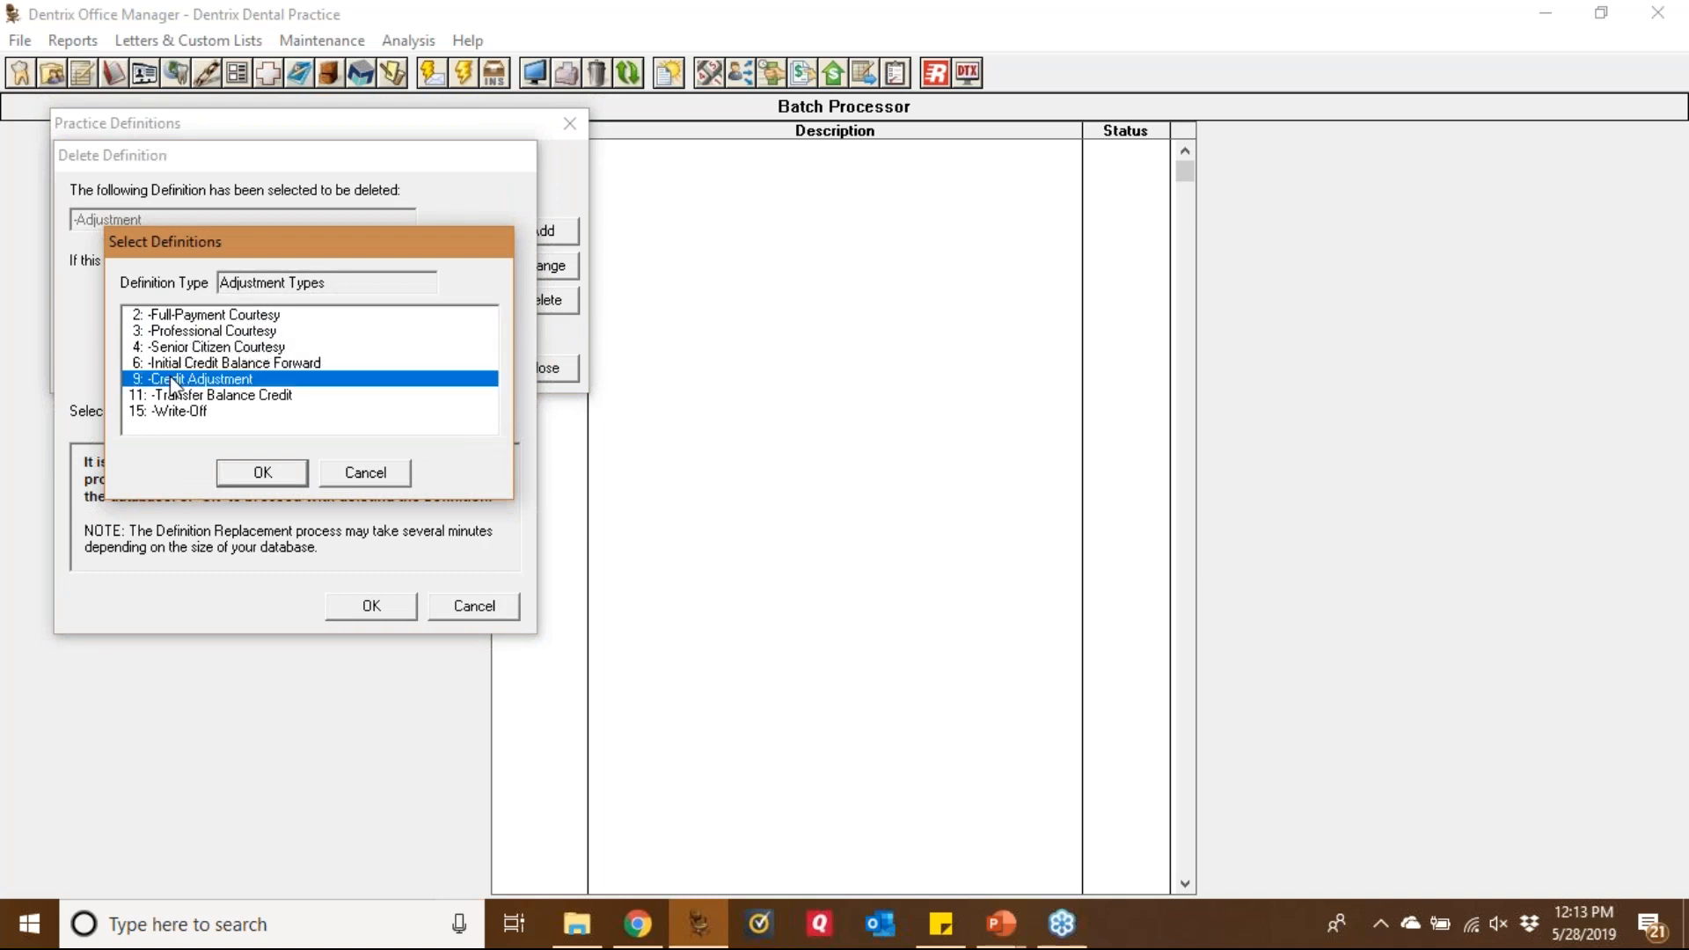
pyautogui.click(261, 475)
pyautogui.click(369, 606)
pyautogui.click(359, 440)
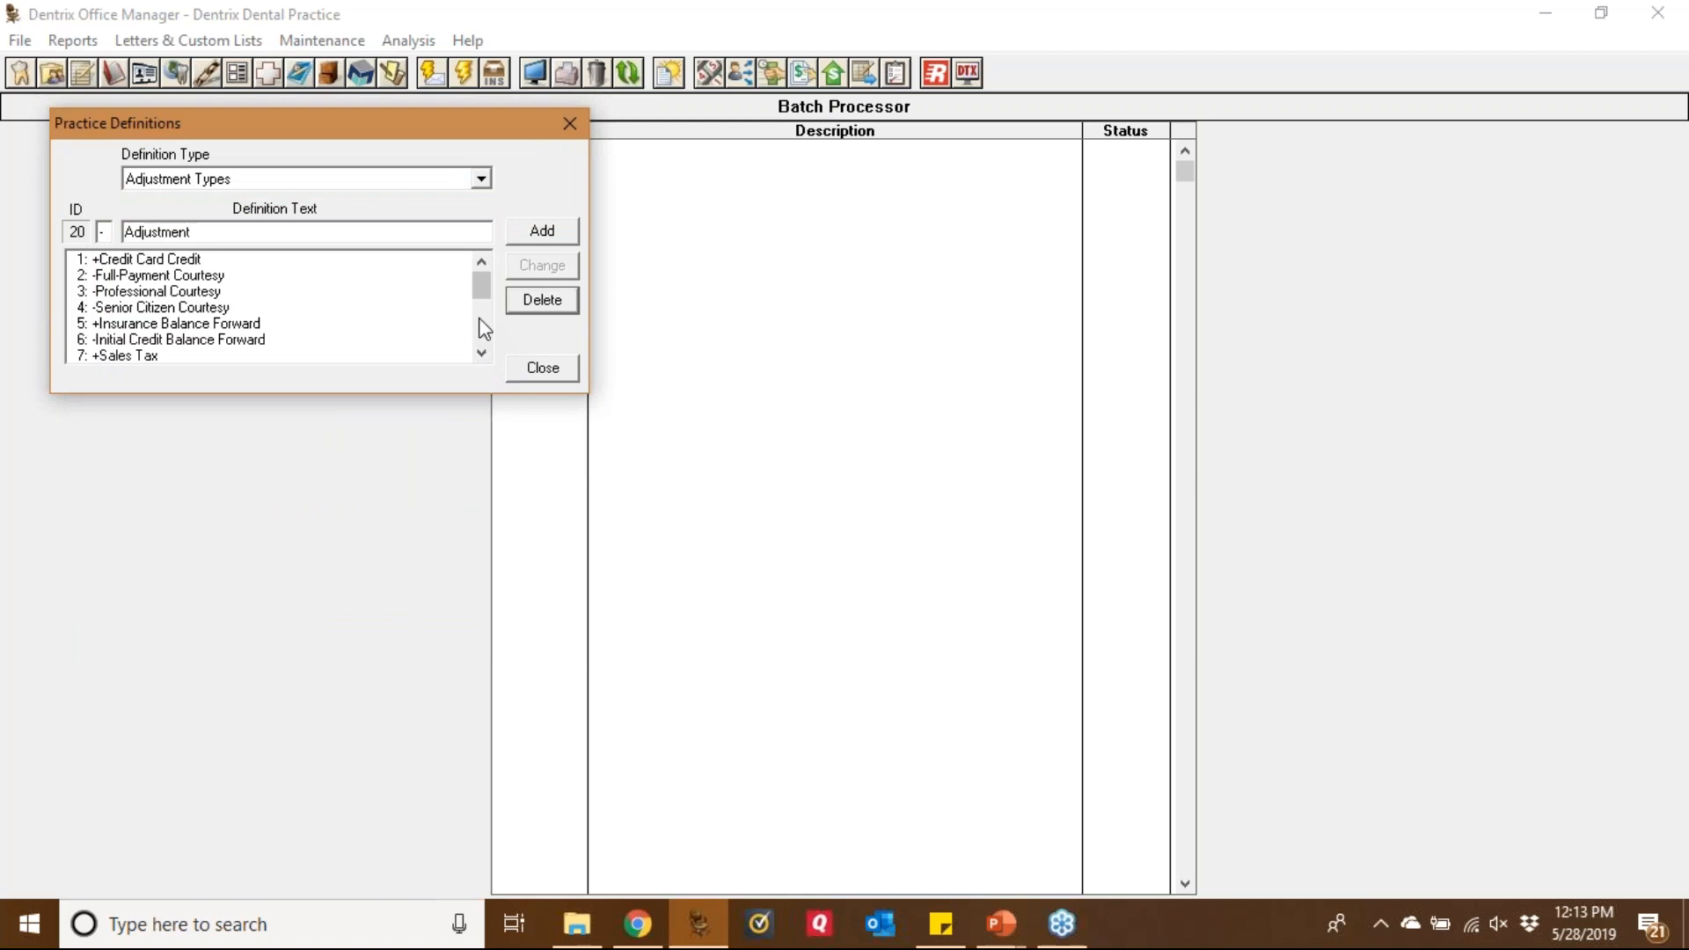
# Review the rest of the adjustment types and switch the definition type to Payment Types
pyautogui.scroll(-3, 480, 324)
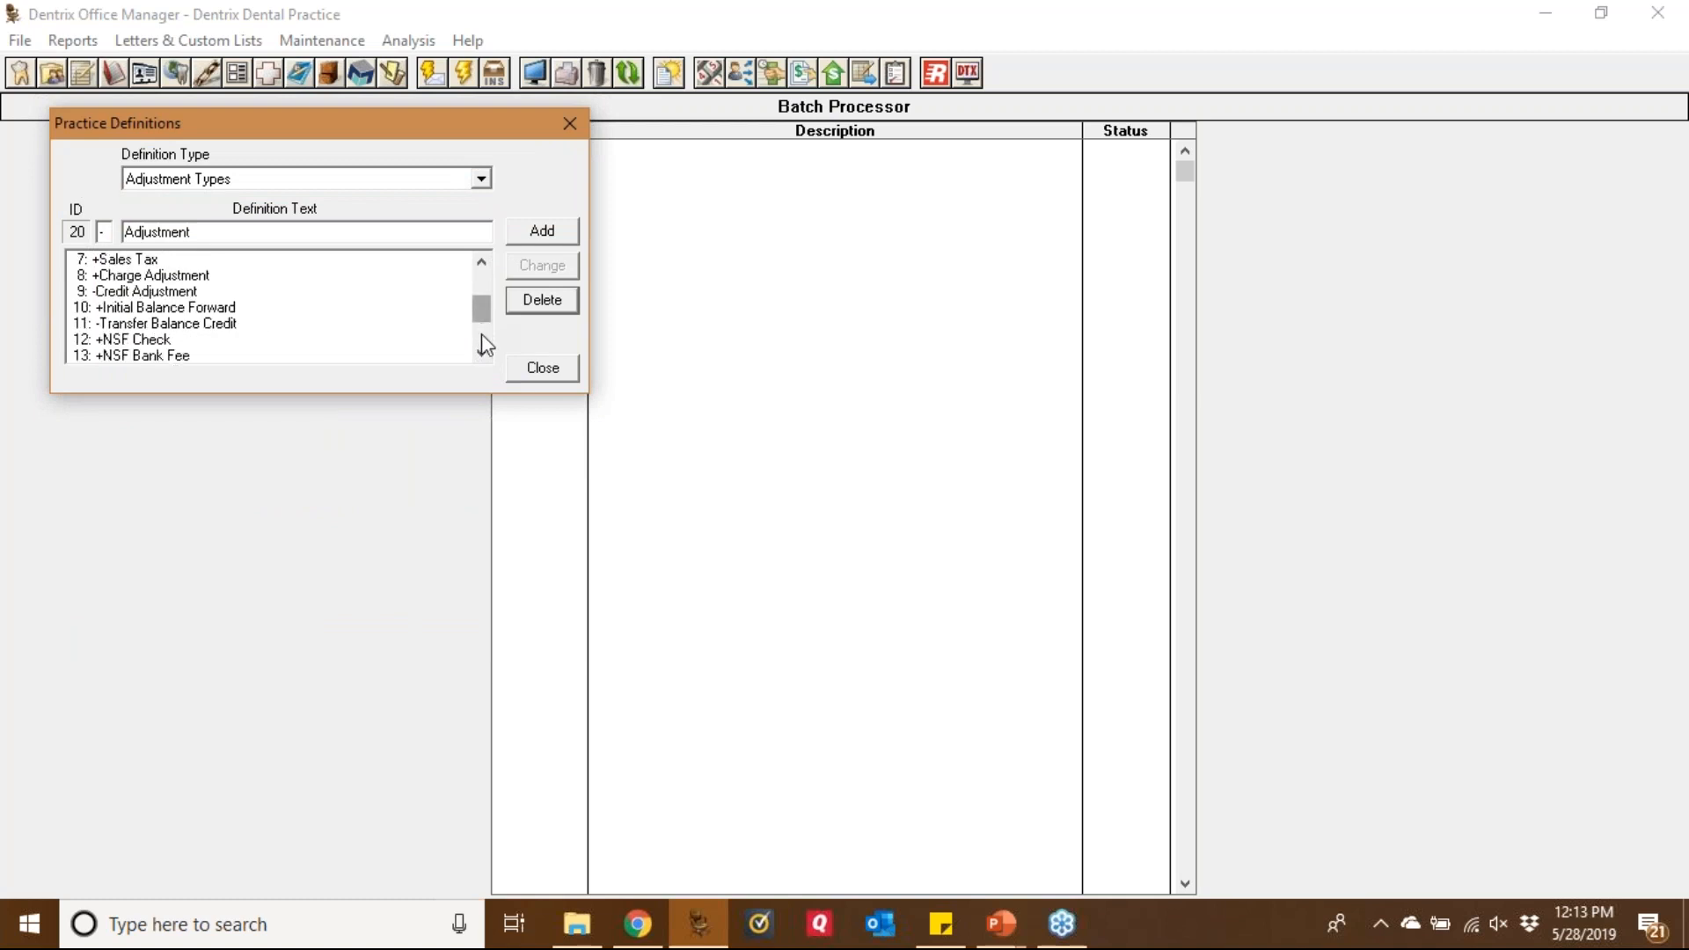
pyautogui.scroll(-1, 484, 343)
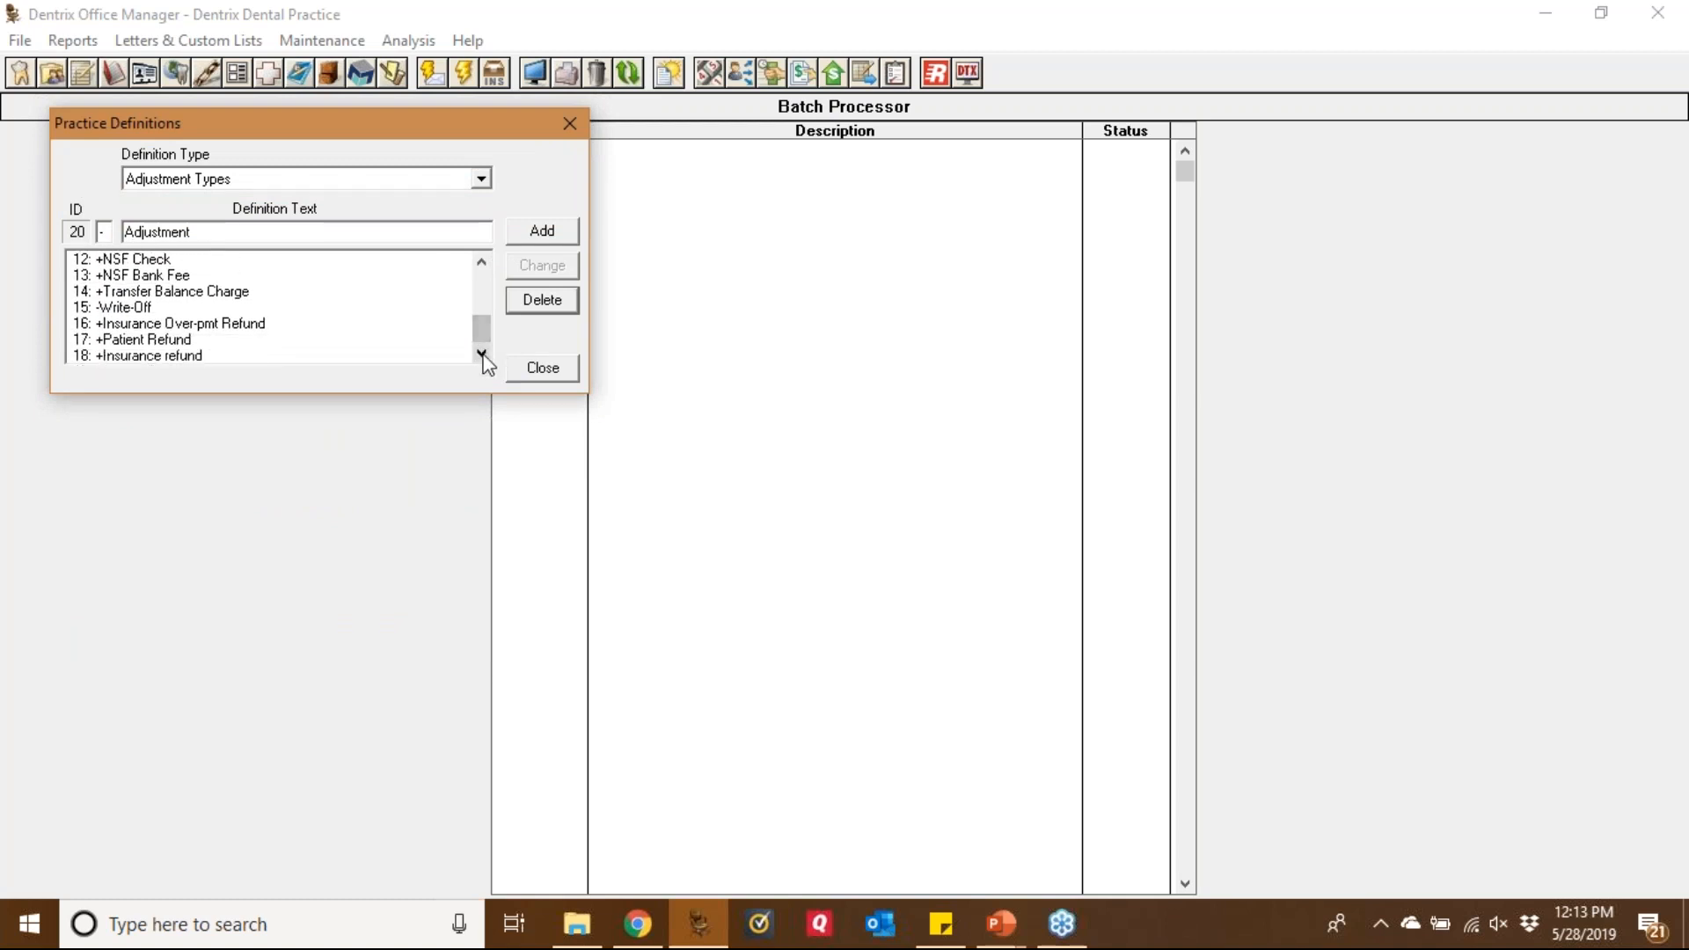
pyautogui.click(481, 179)
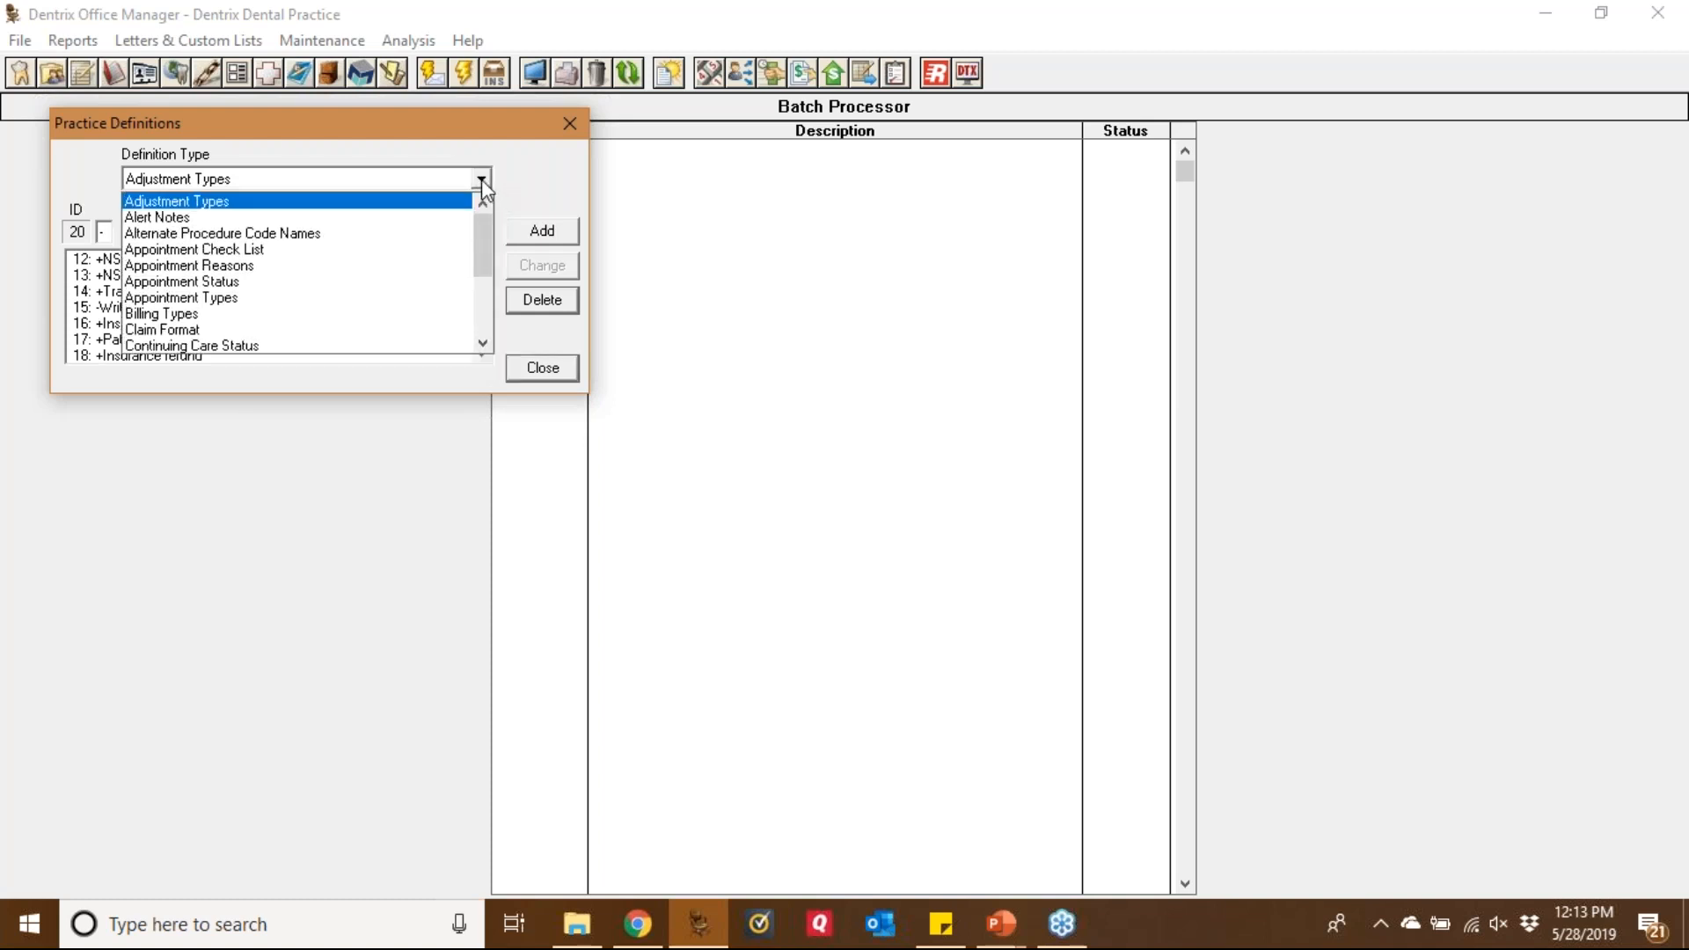
pyautogui.click(483, 314)
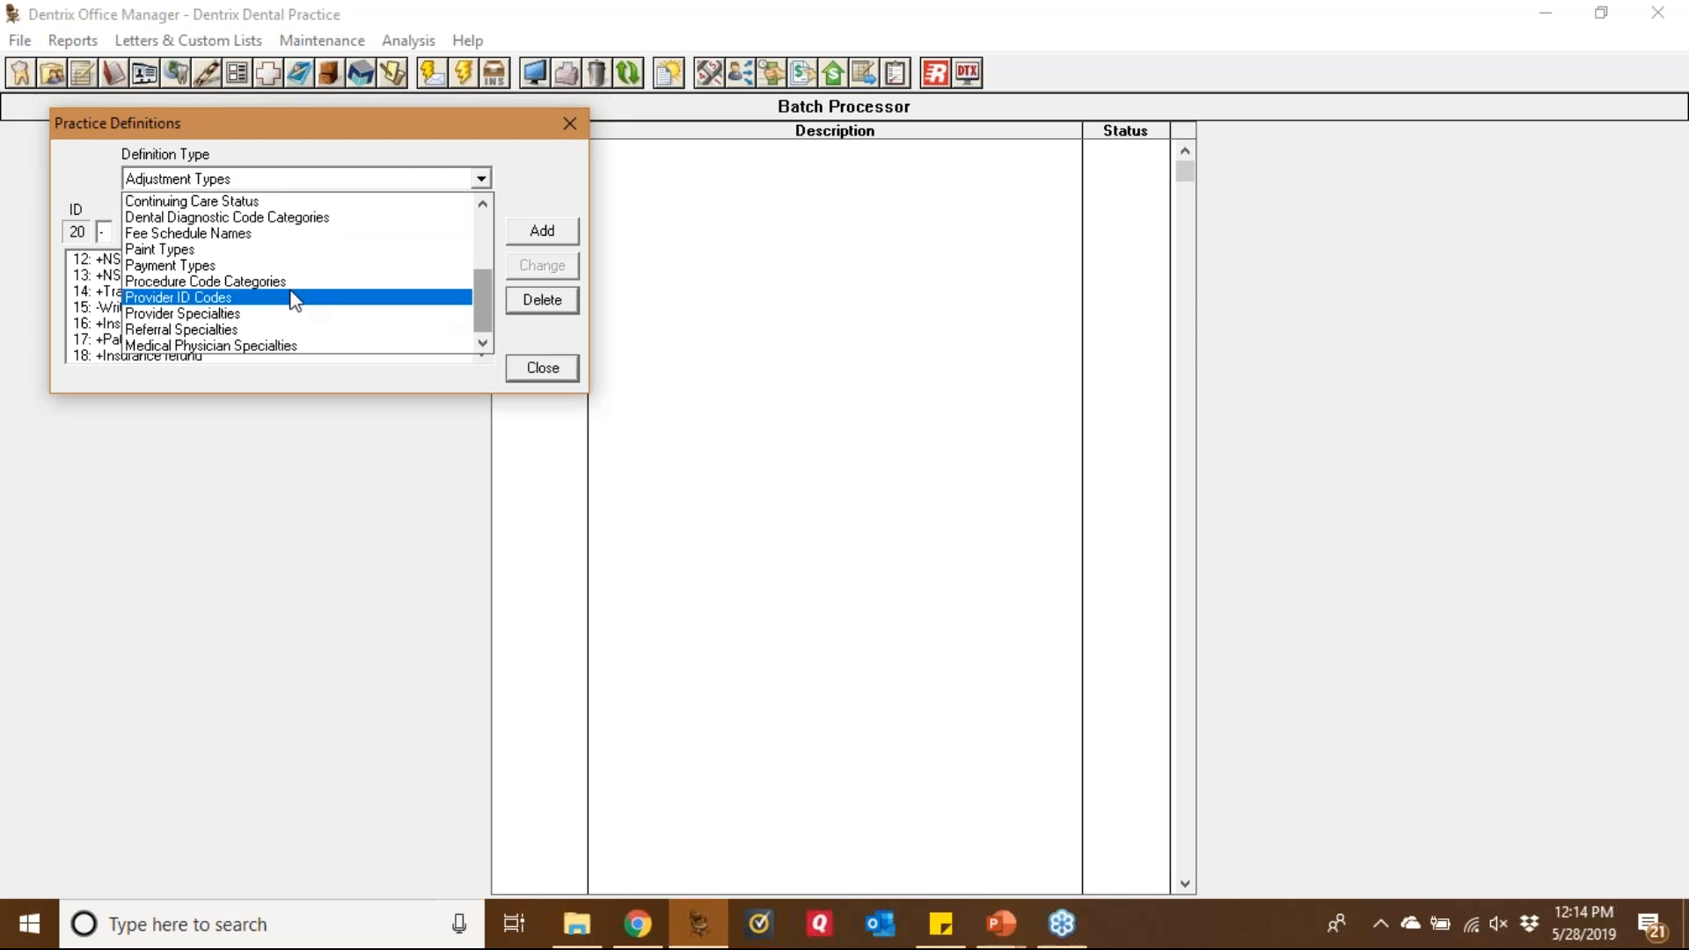
pyautogui.click(238, 266)
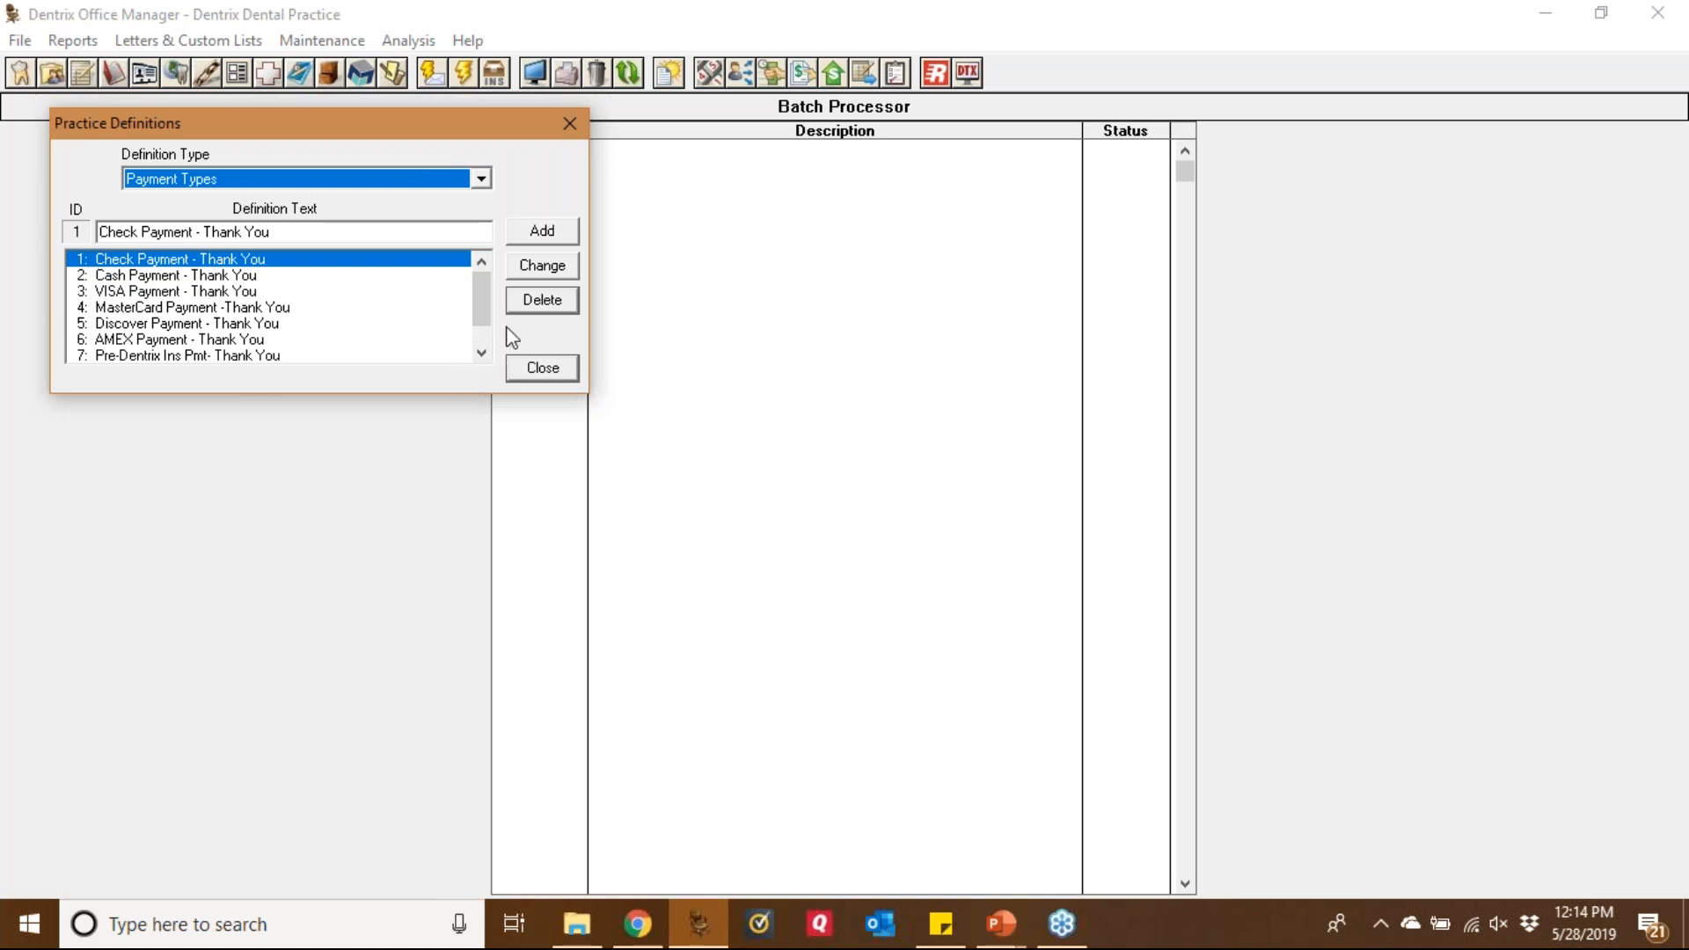
# Add two duplicate payment type definitions named "Check Payment - Thank You", based on the existing check payment entry
pyautogui.click(481, 353)
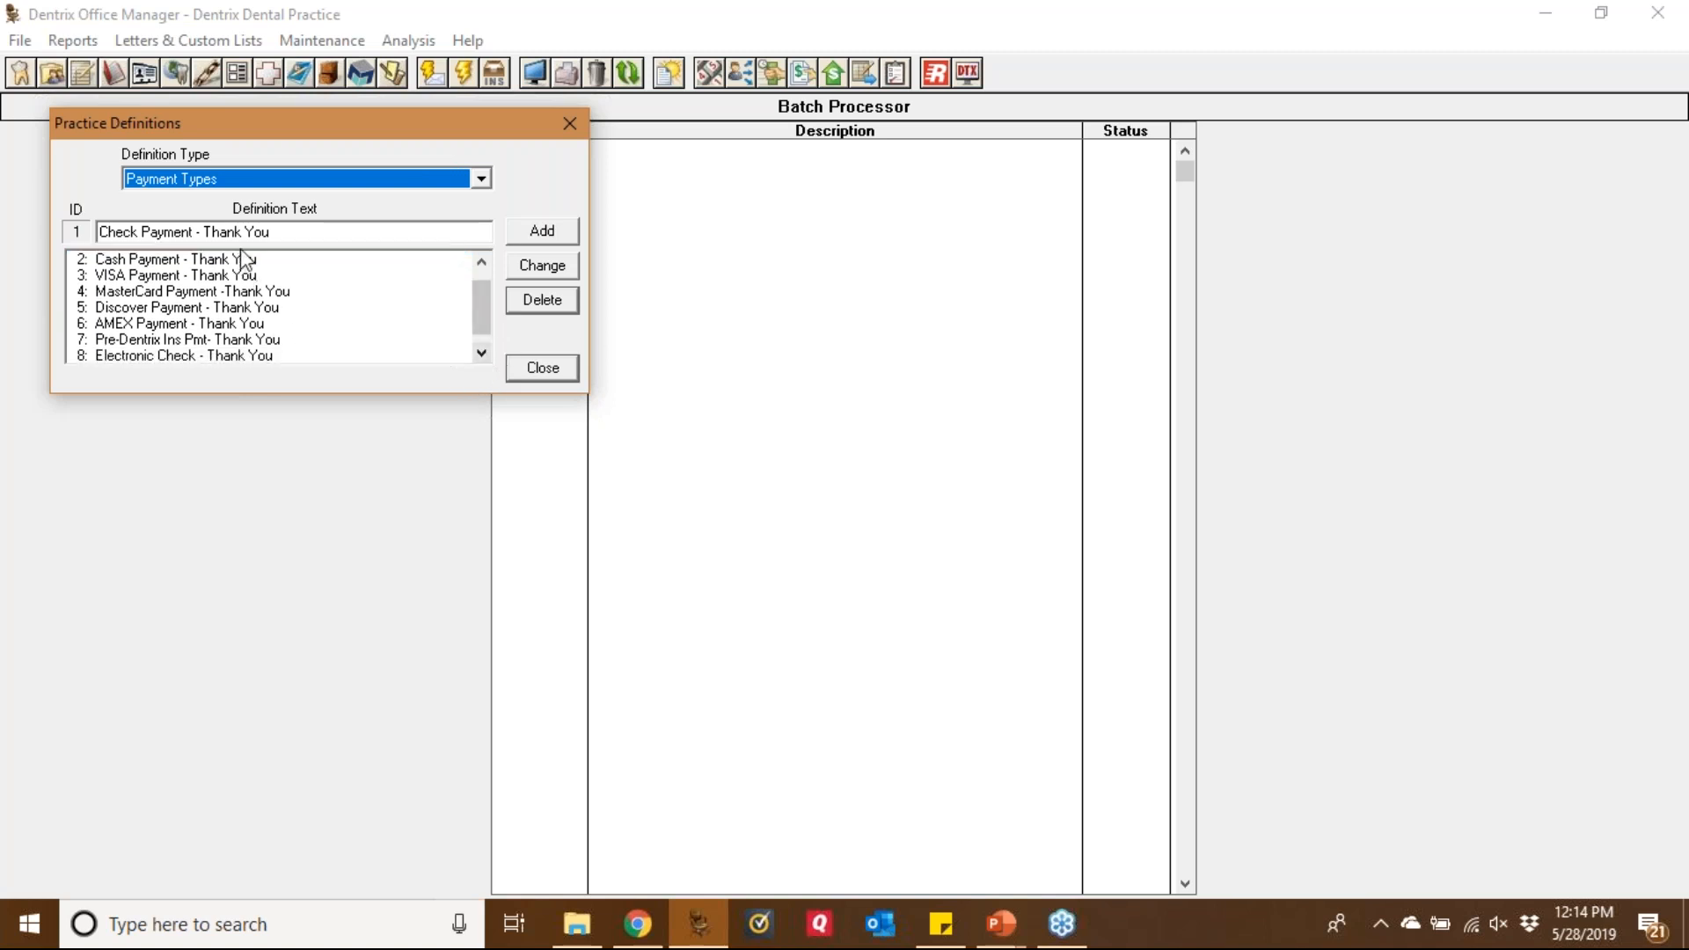
pyautogui.click(547, 240)
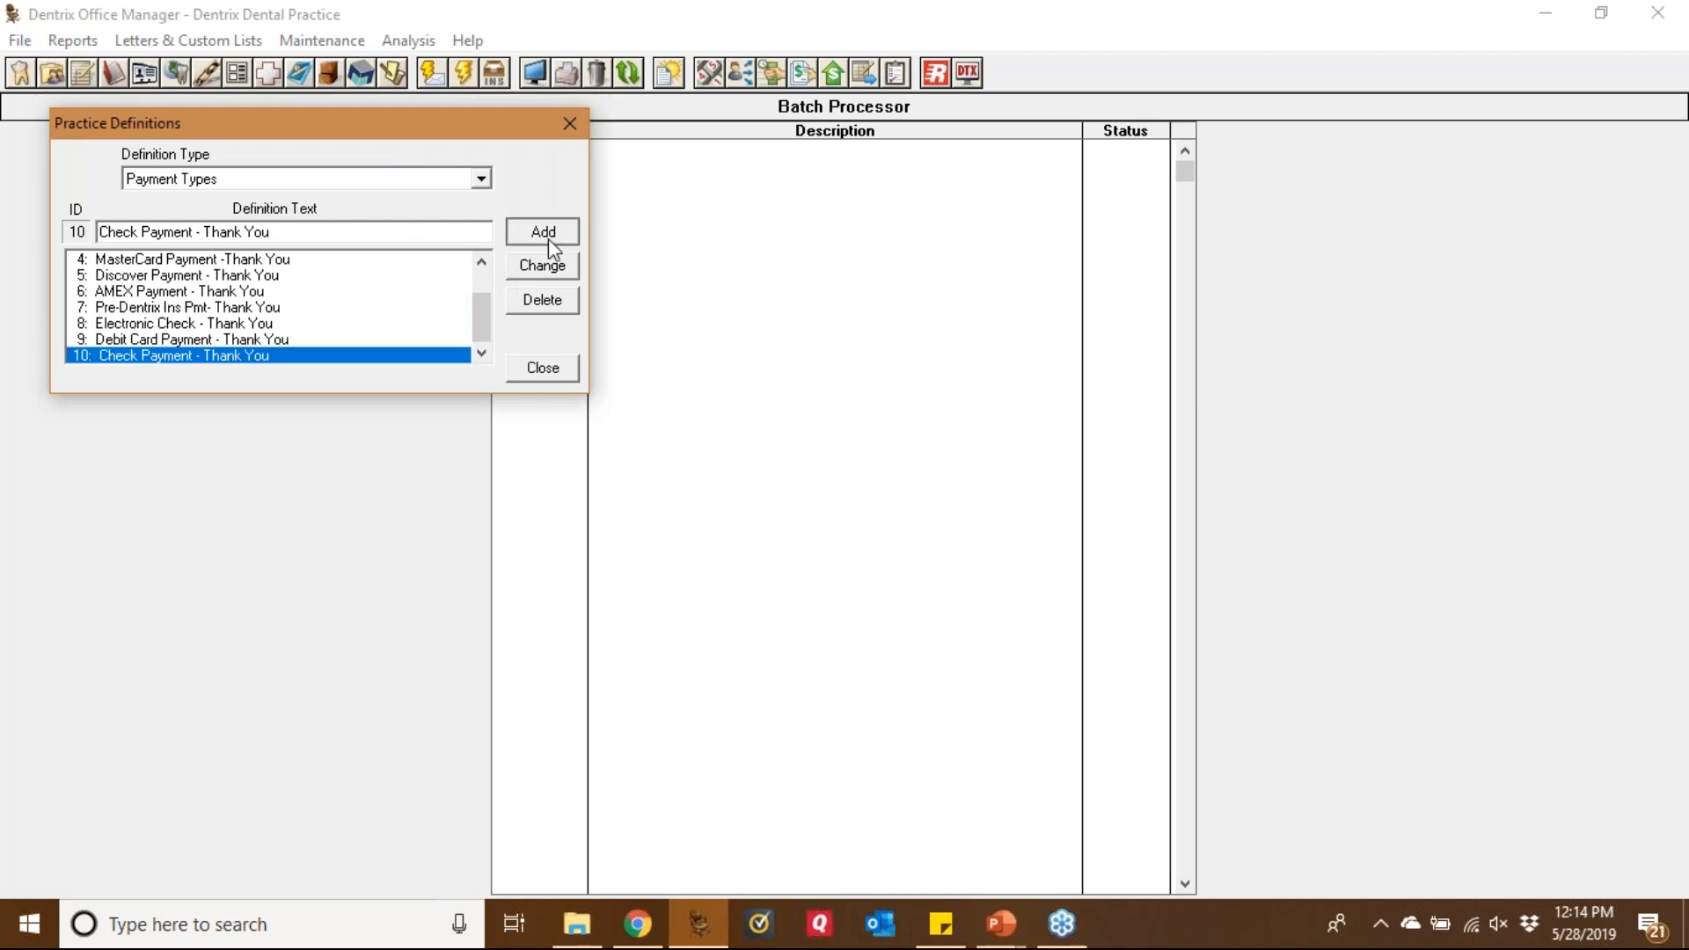
pyautogui.click(547, 240)
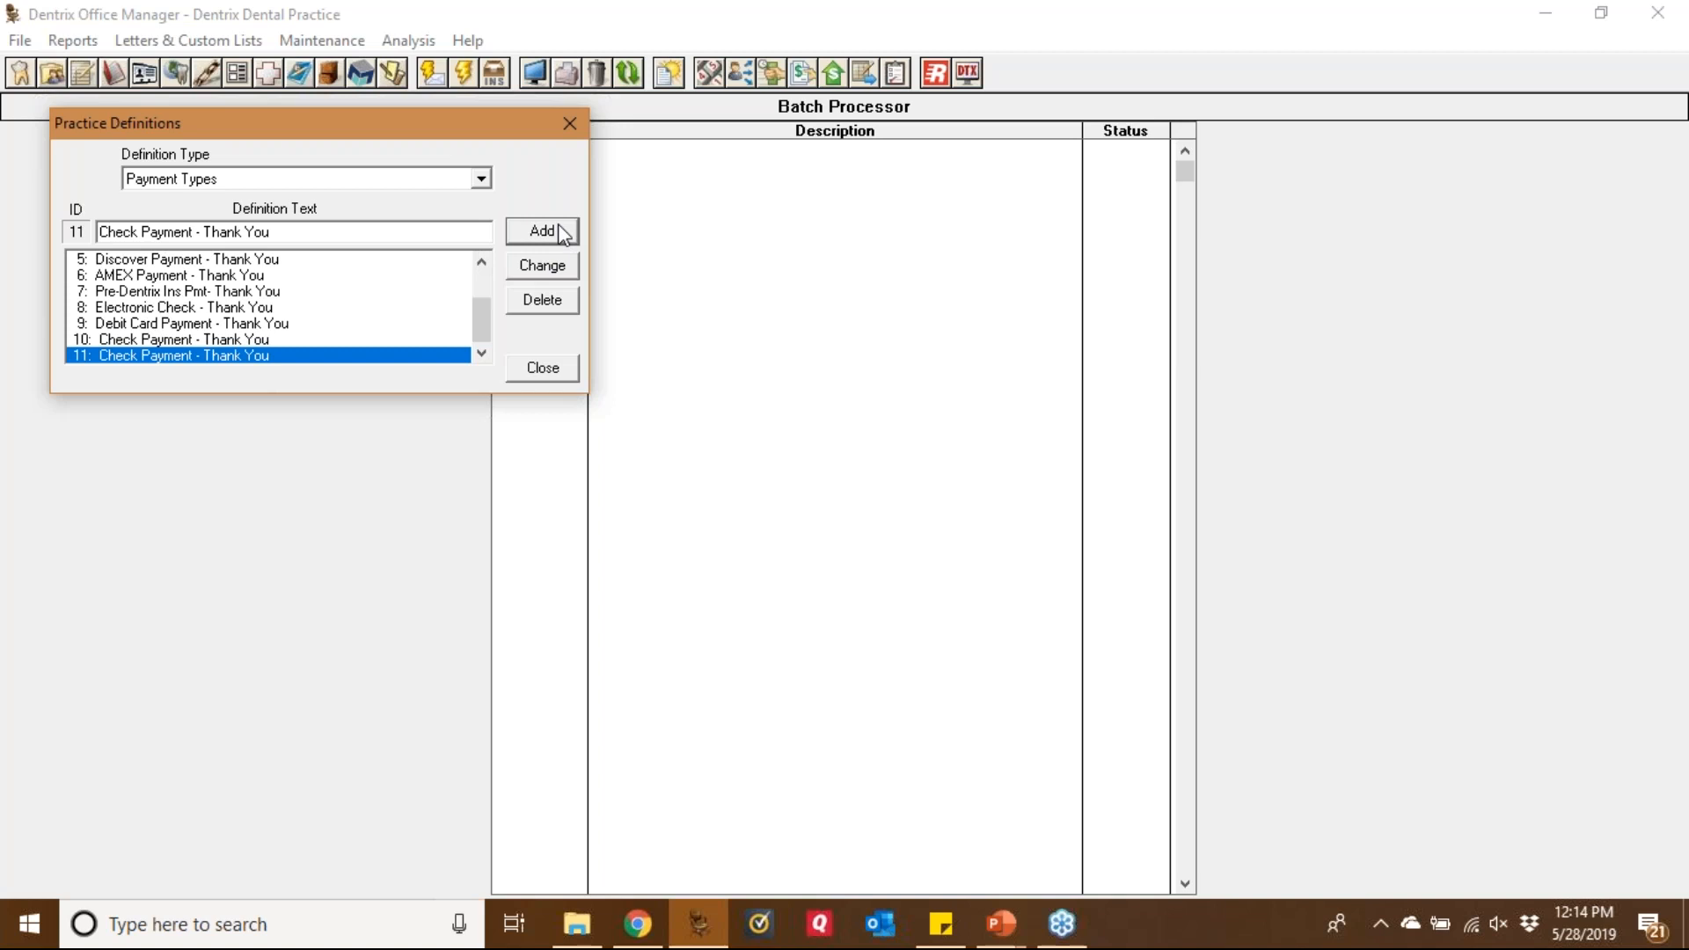
pyautogui.click(173, 343)
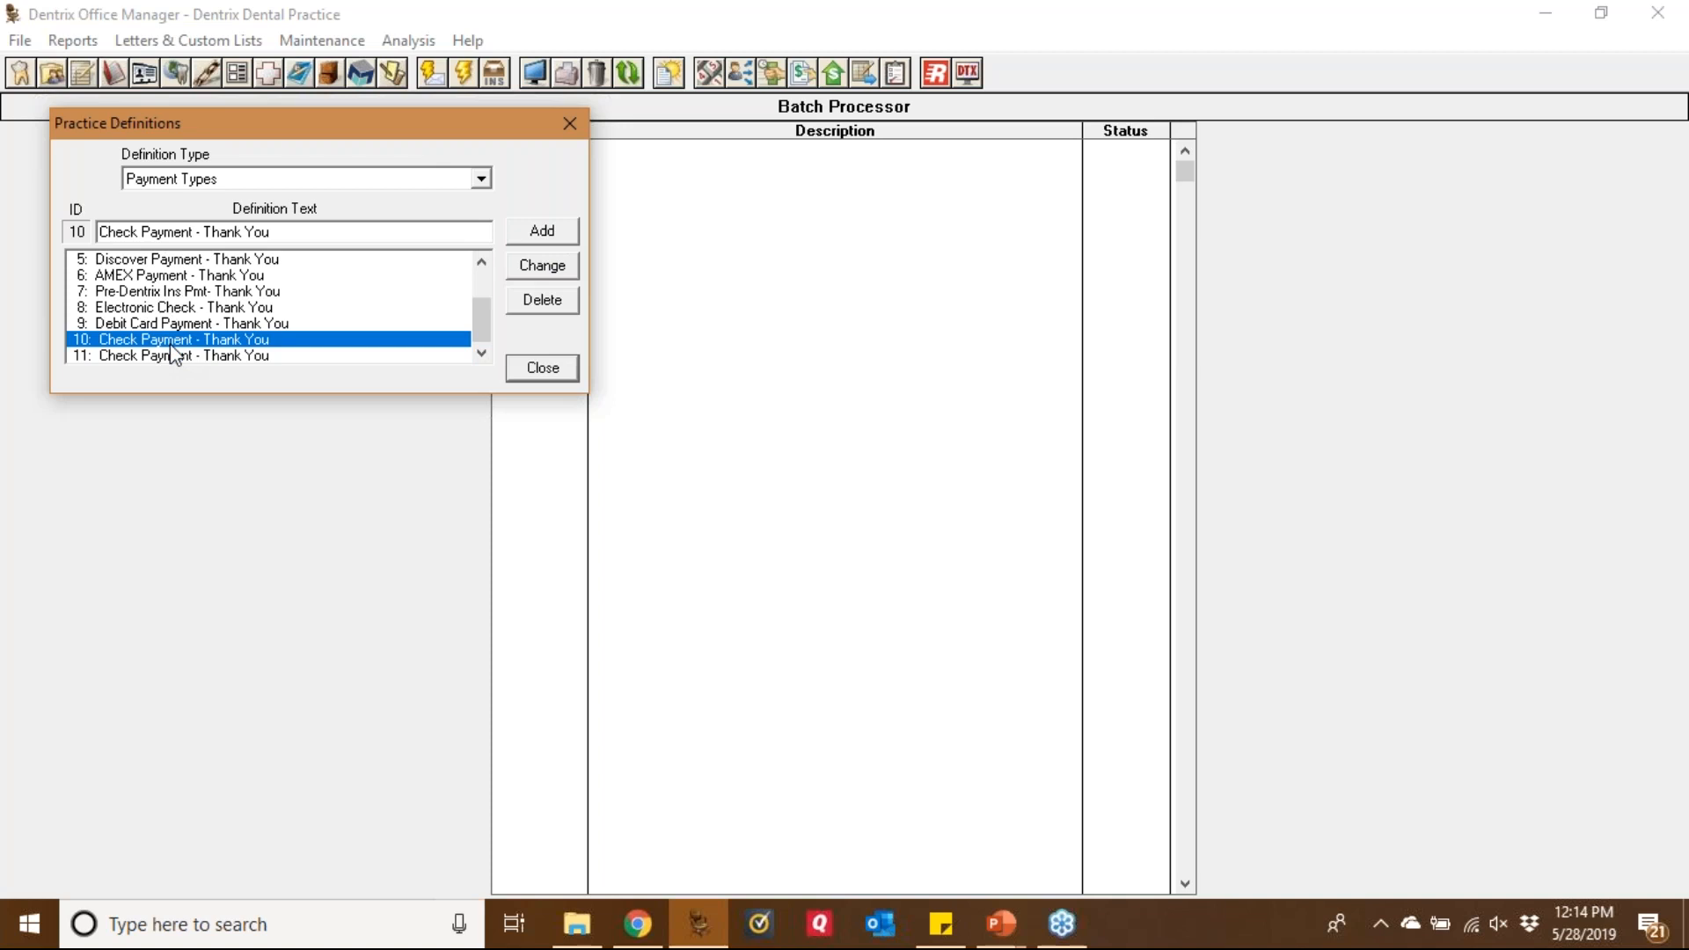
# Delete the duplicate check payment definition with ID 11, using definition 1, Check Payment - Thank You, as its replacement, and close the deletion summary
pyautogui.click(175, 356)
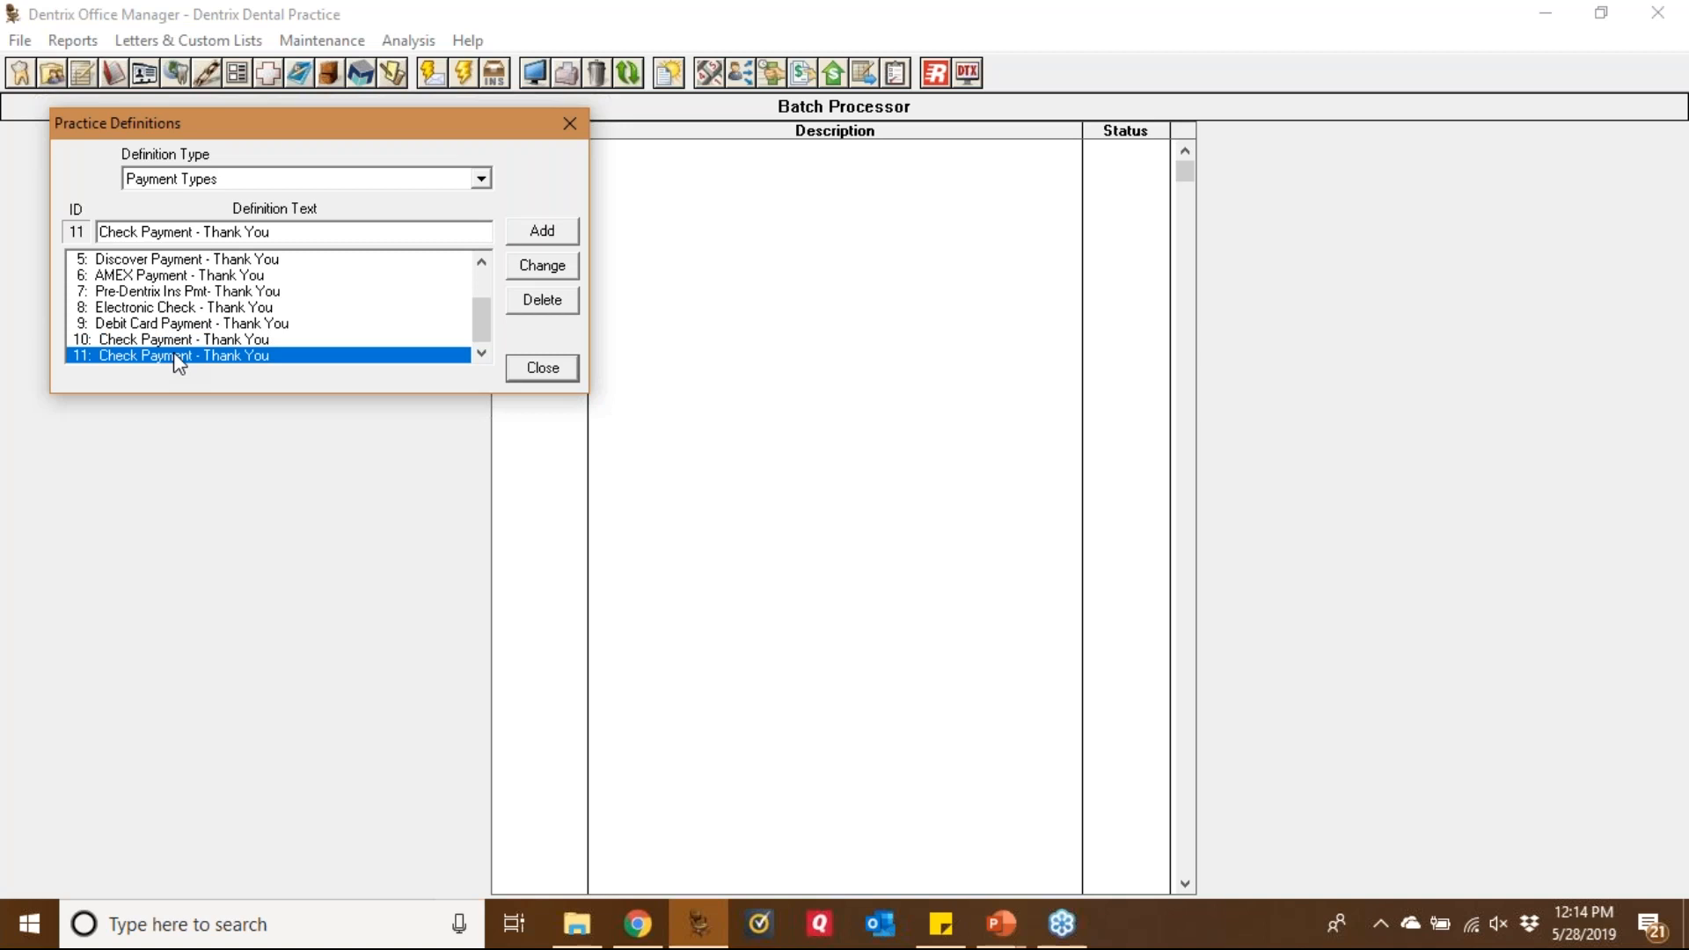
pyautogui.click(542, 300)
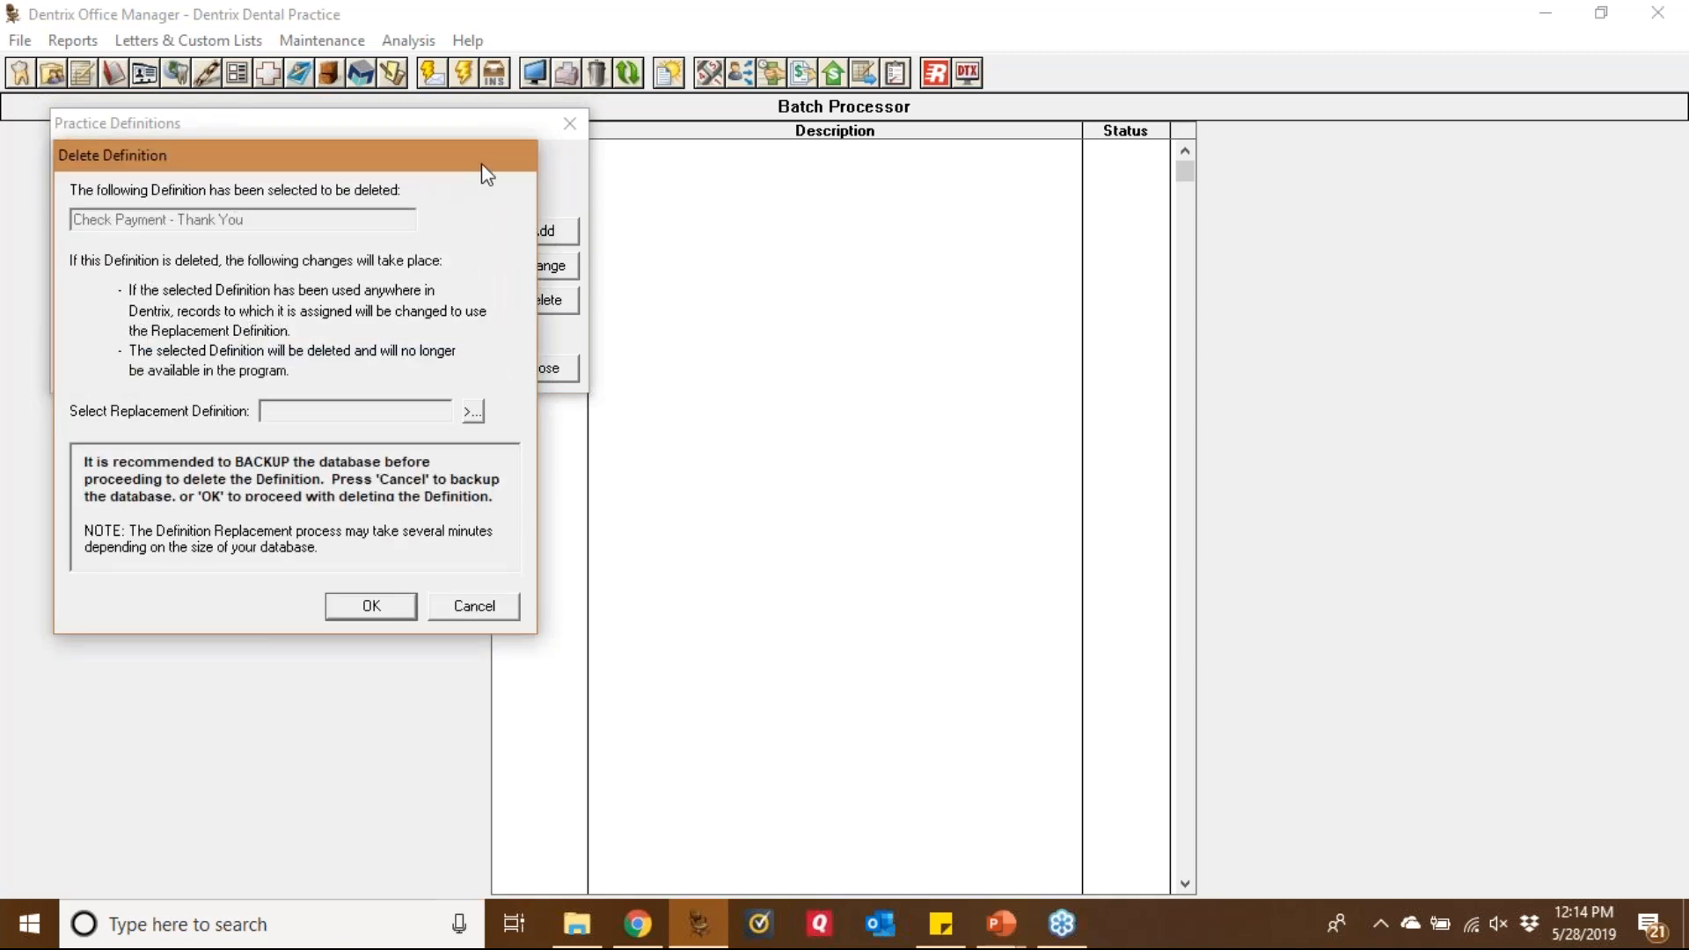
pyautogui.moveTo(482, 162); pyautogui.dragTo(963, 172)
pyautogui.click(1000, 414)
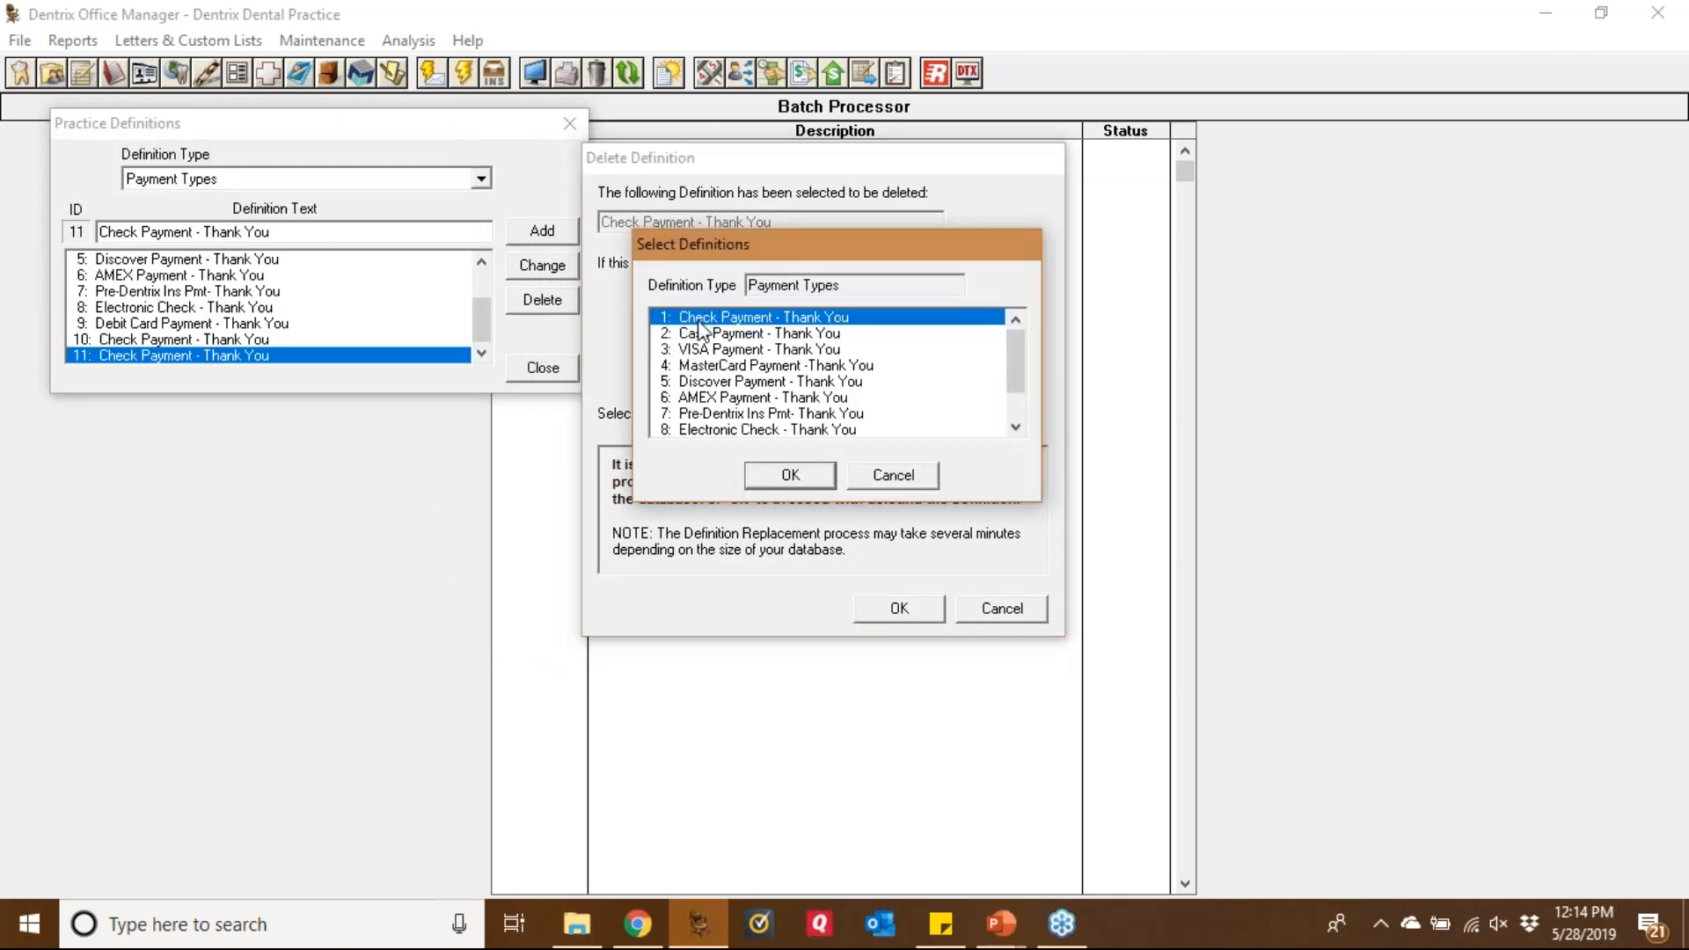
pyautogui.click(792, 476)
pyautogui.click(899, 608)
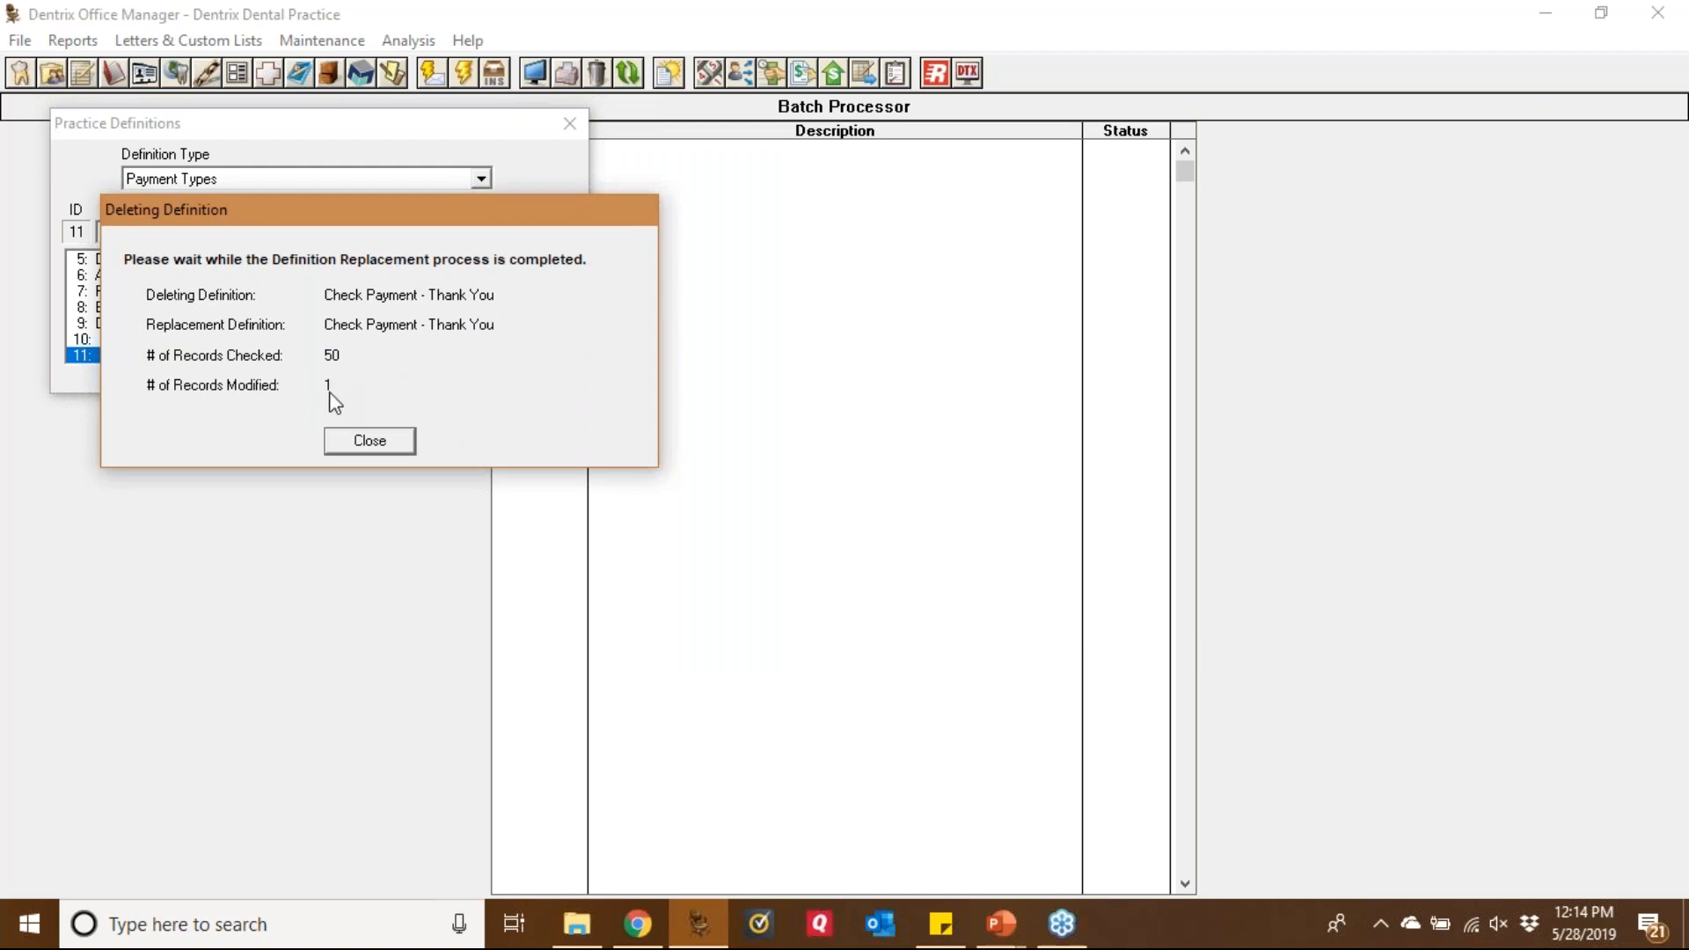
pyautogui.click(369, 440)
# Delete the remaining duplicate check payment definition, ID 10, with definition 1 as its replacement and close the deletion summary
pyautogui.click(479, 354)
pyautogui.click(479, 354)
pyautogui.click(479, 353)
pyautogui.click(236, 356)
pyautogui.click(543, 302)
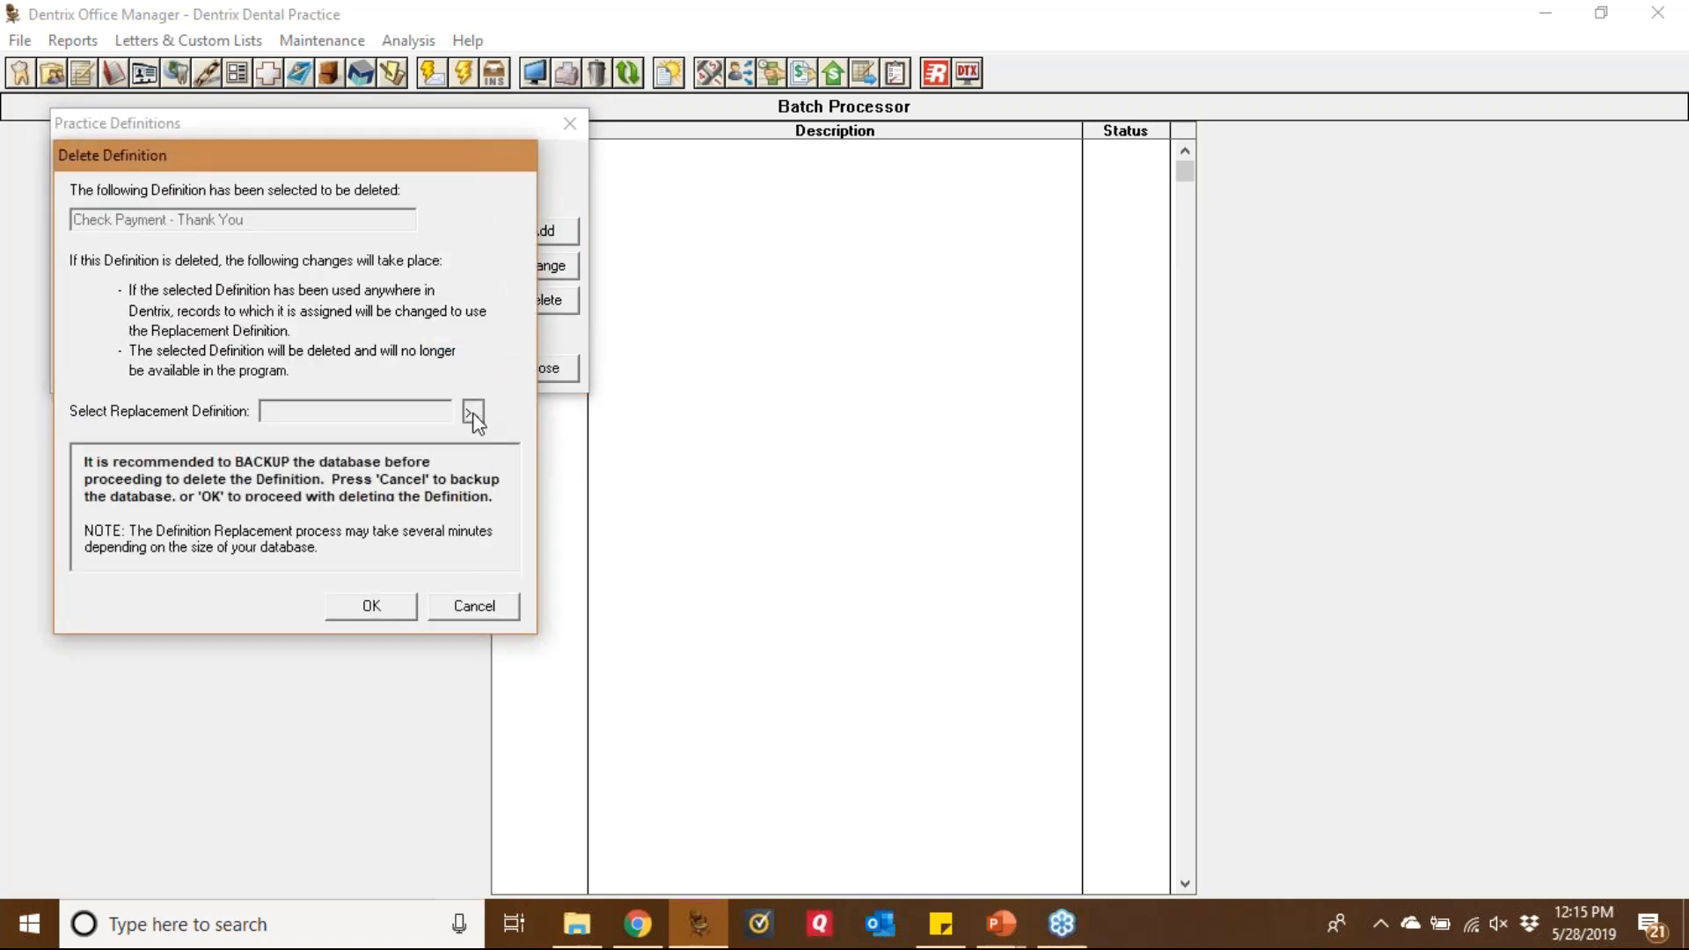
pyautogui.click(472, 412)
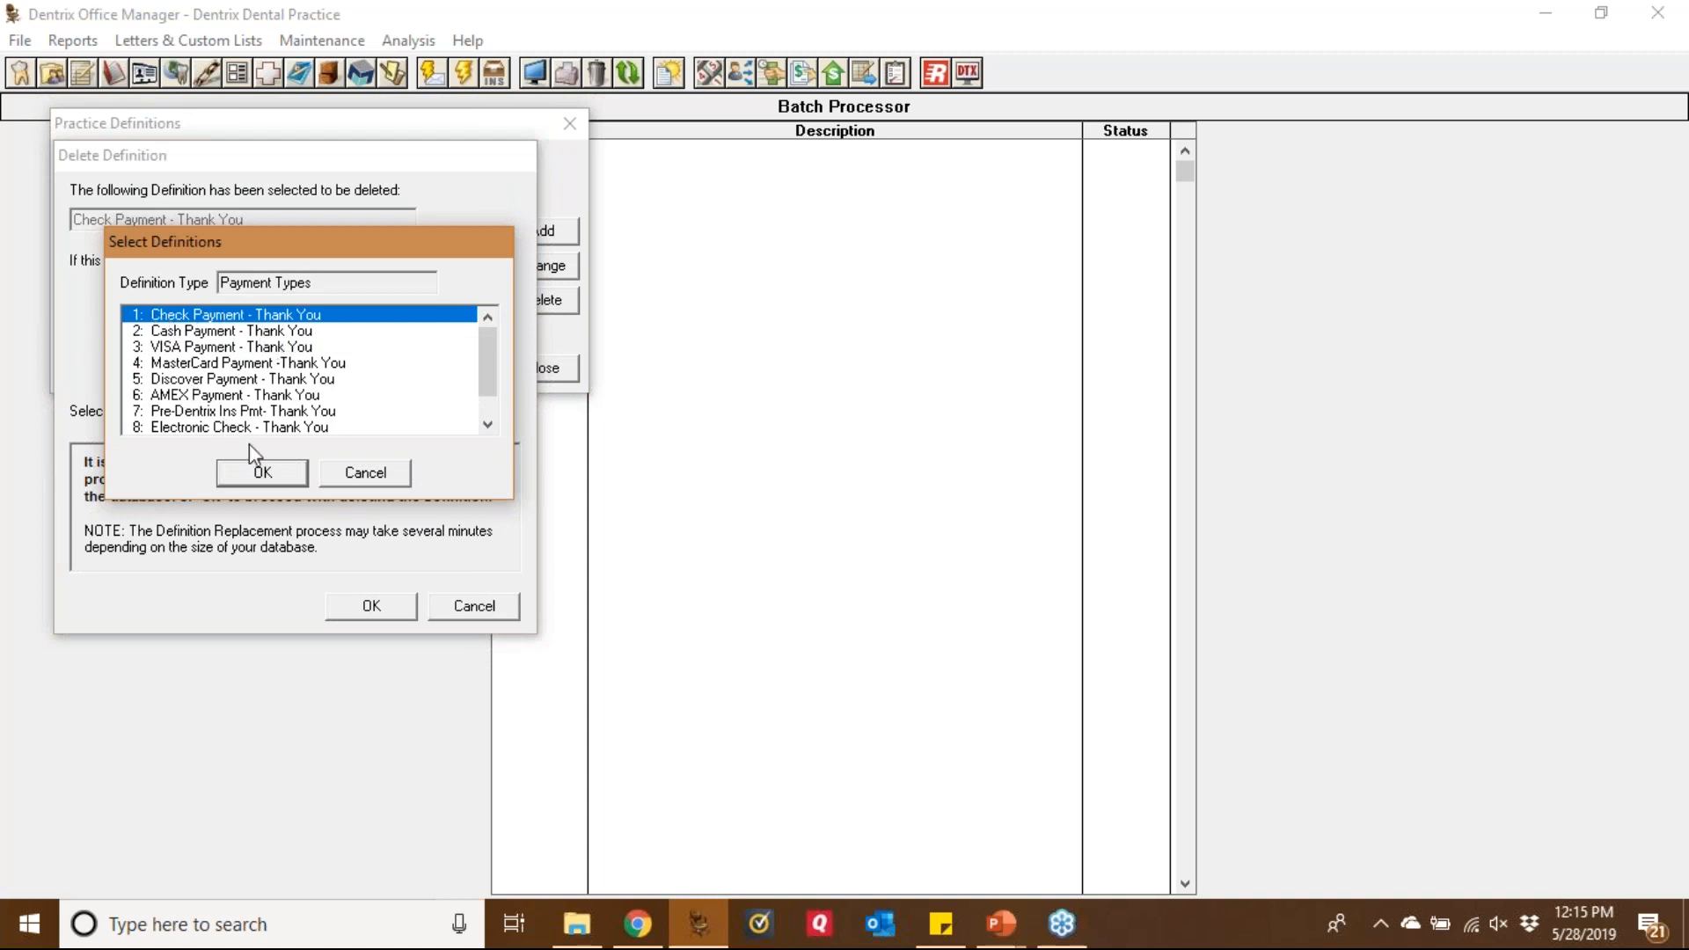
pyautogui.moveTo(250, 248); pyautogui.dragTo(600, 235)
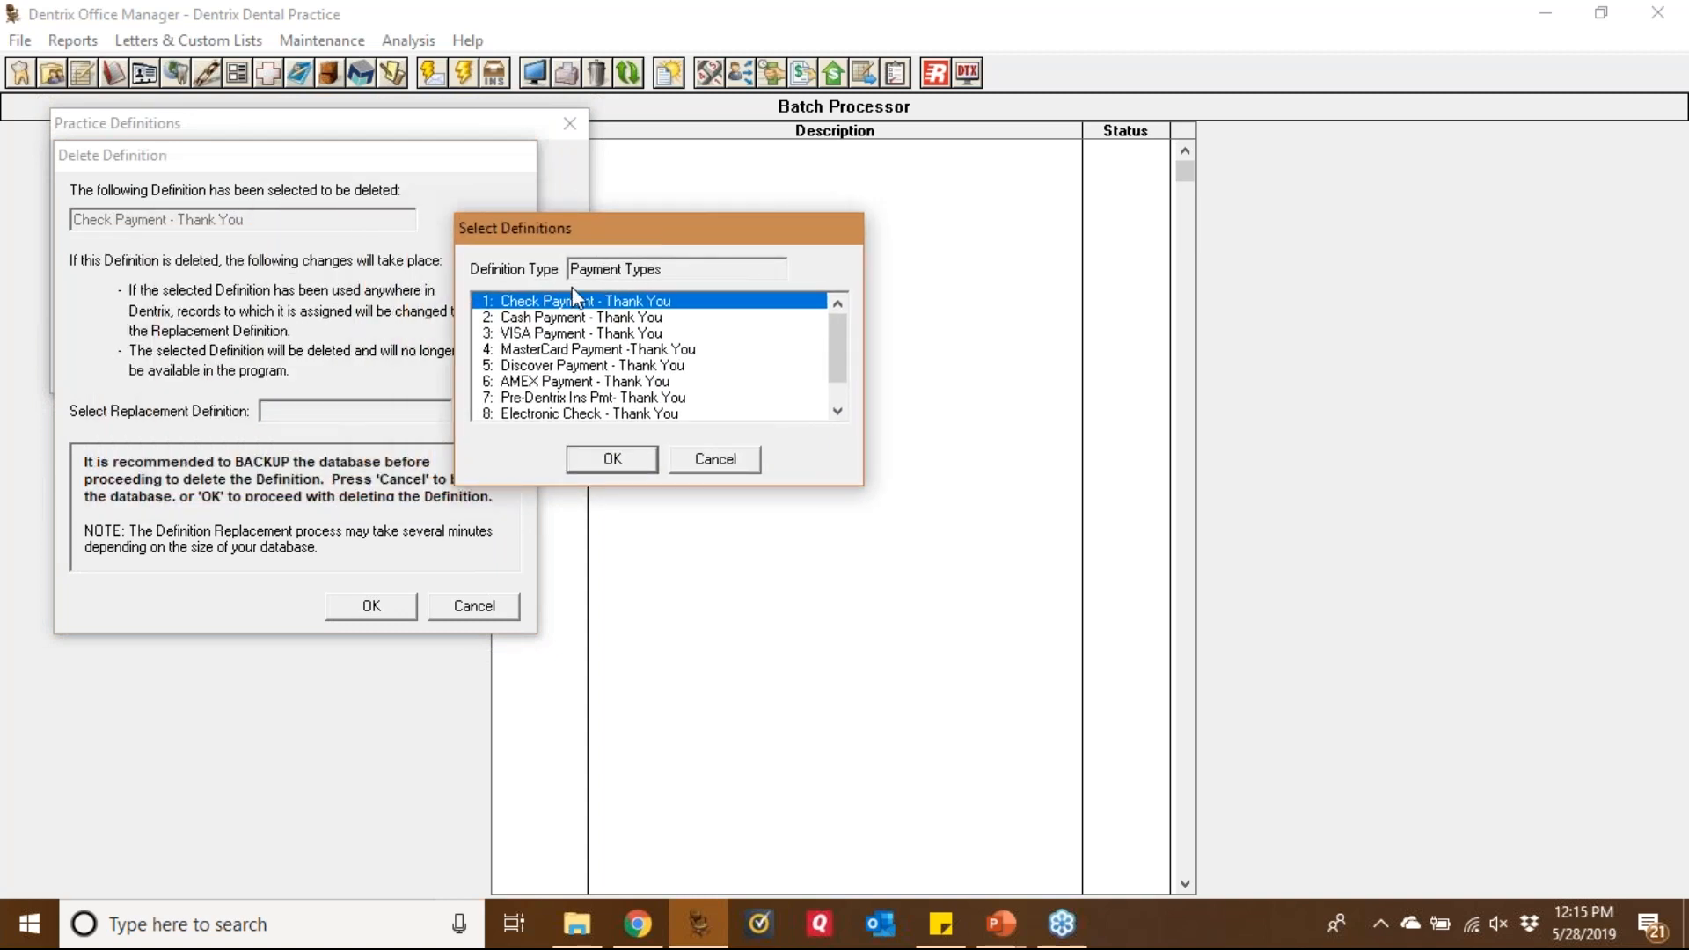
pyautogui.click(615, 458)
pyautogui.click(378, 605)
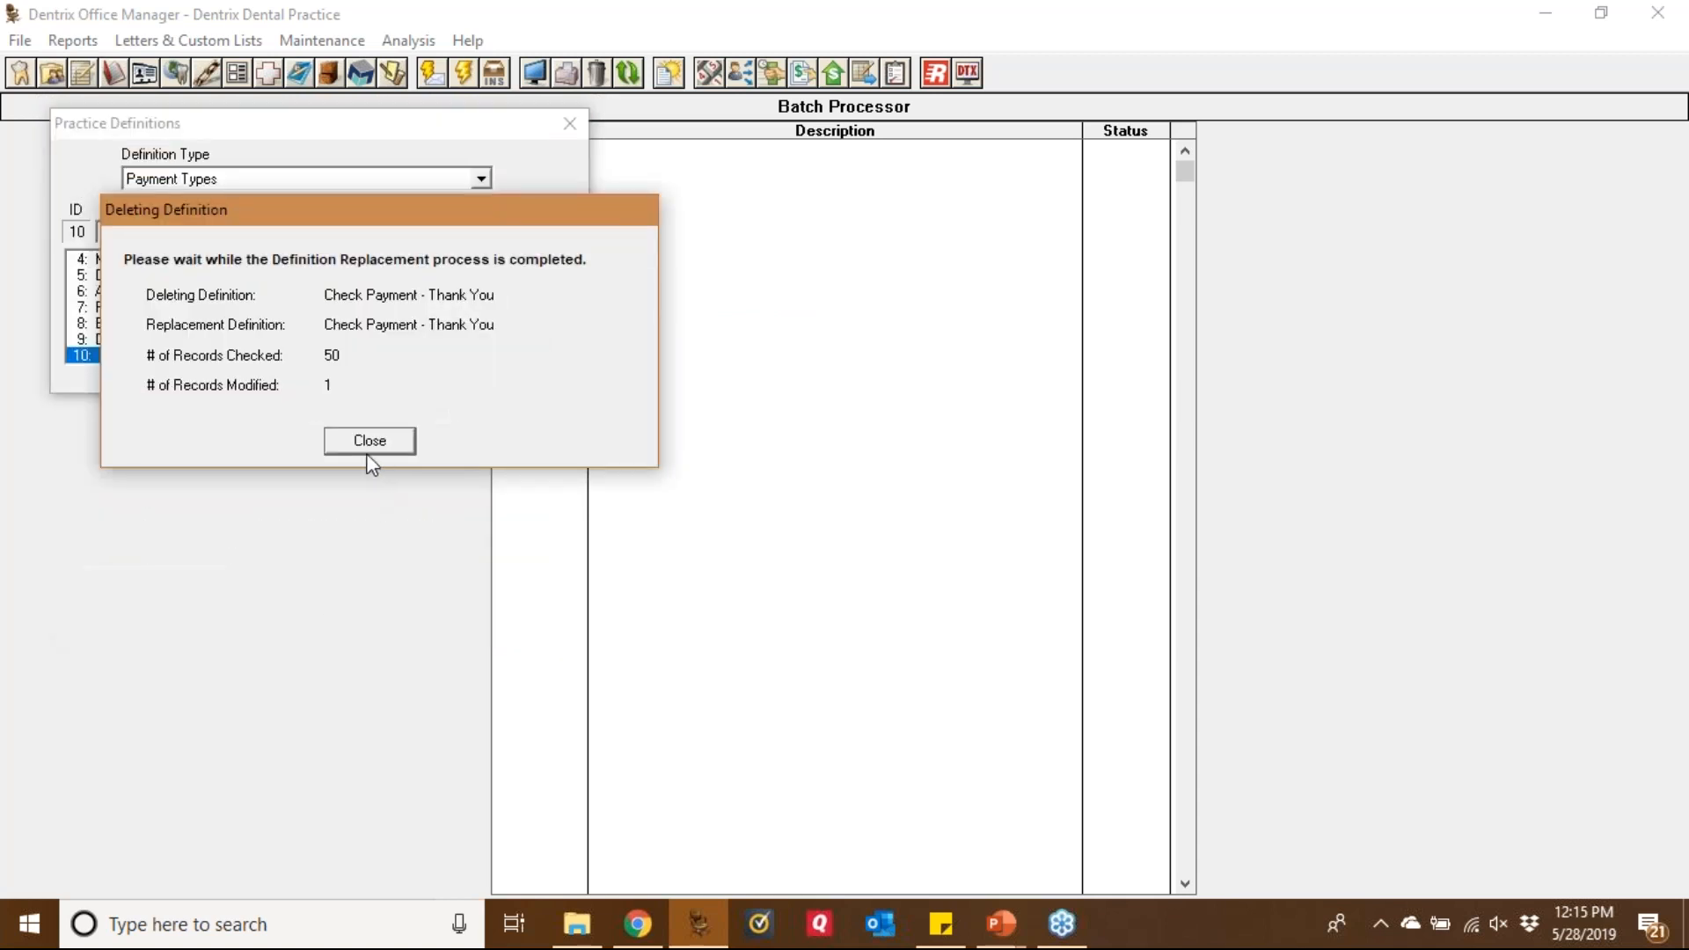
pyautogui.click(362, 450)
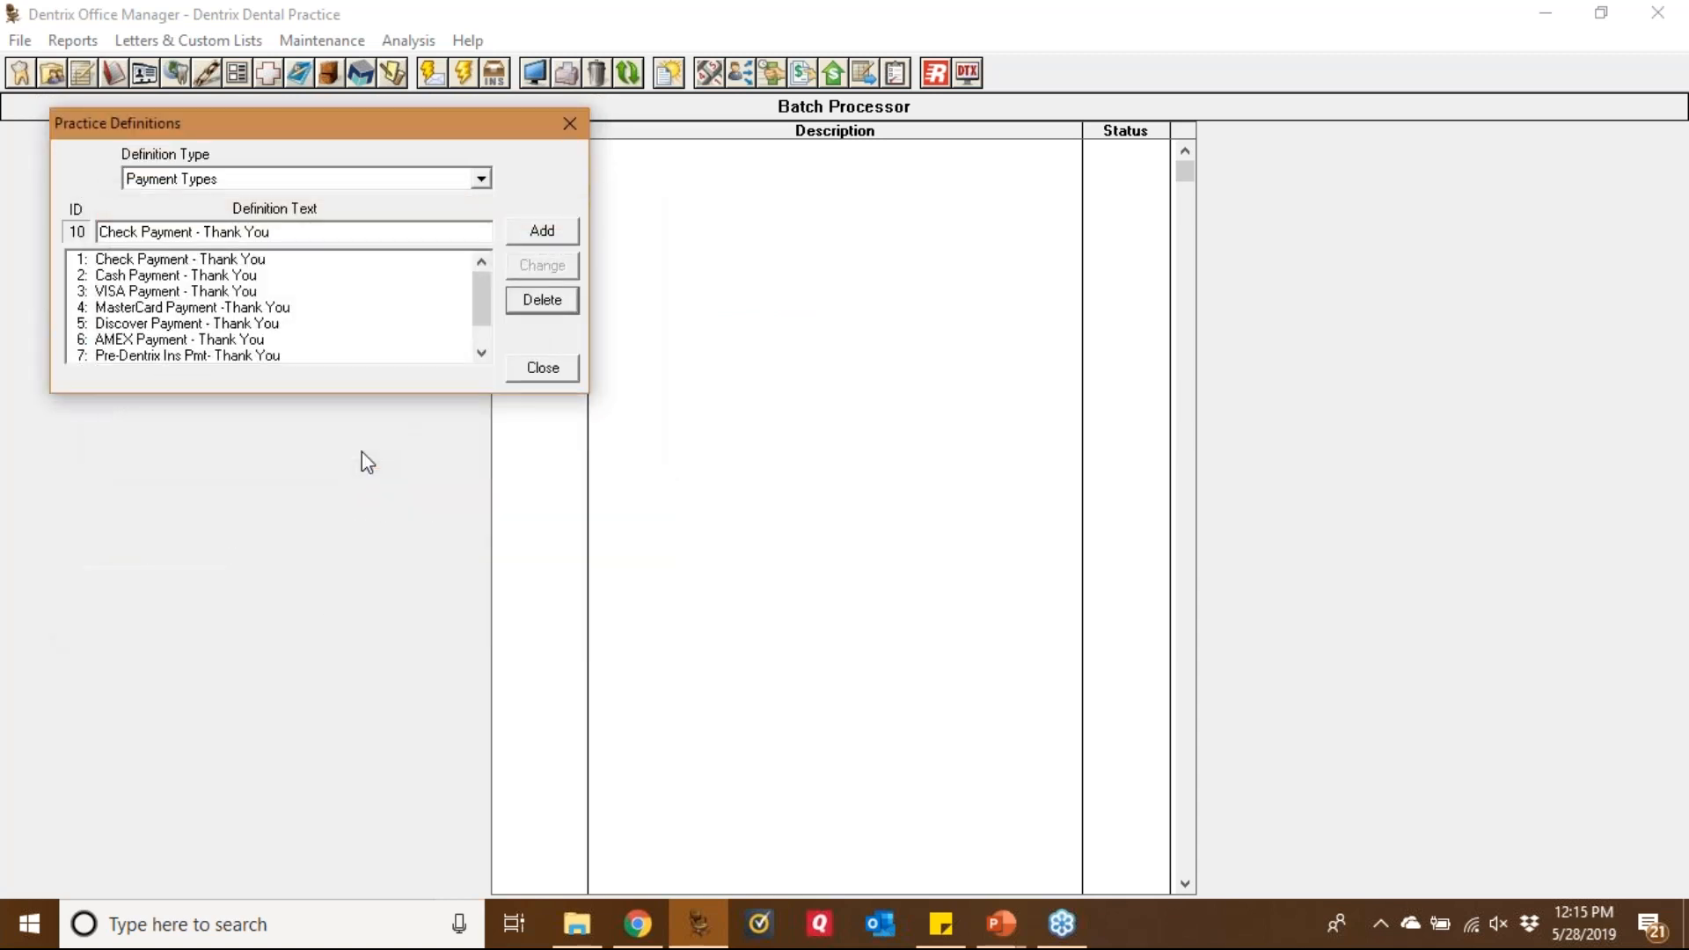
# Examine the payment types for separate card brand entries: VISA, MasterCard, Discover and AMEX
pyautogui.click(481, 352)
pyautogui.click(481, 352)
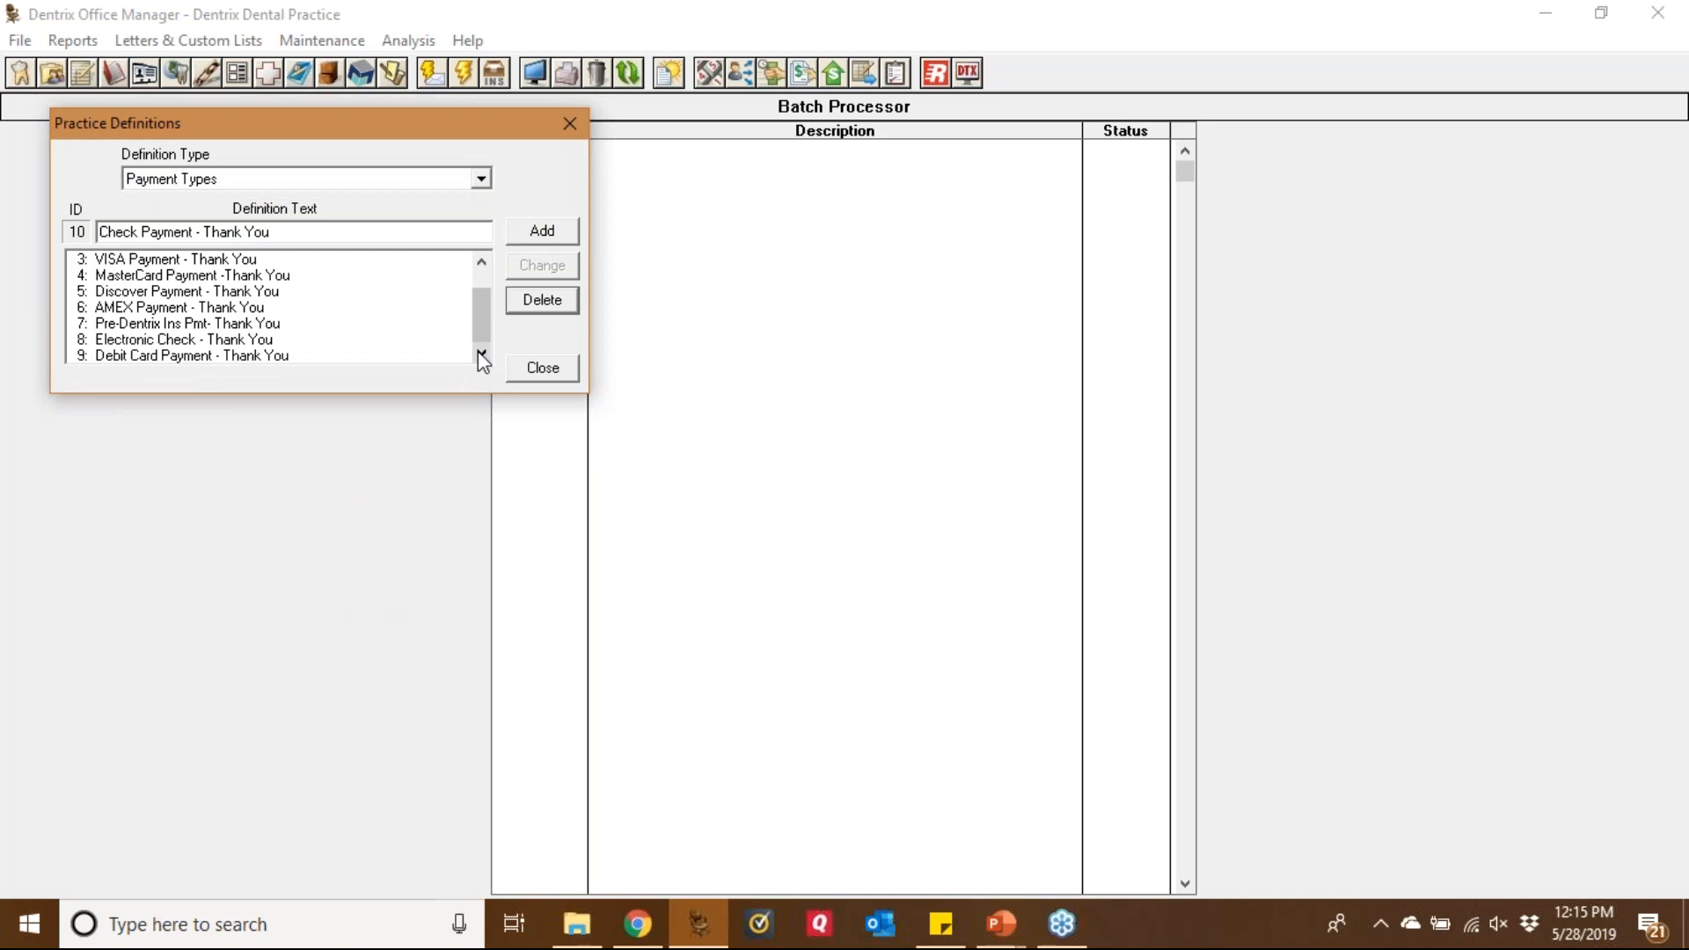
pyautogui.click(171, 307)
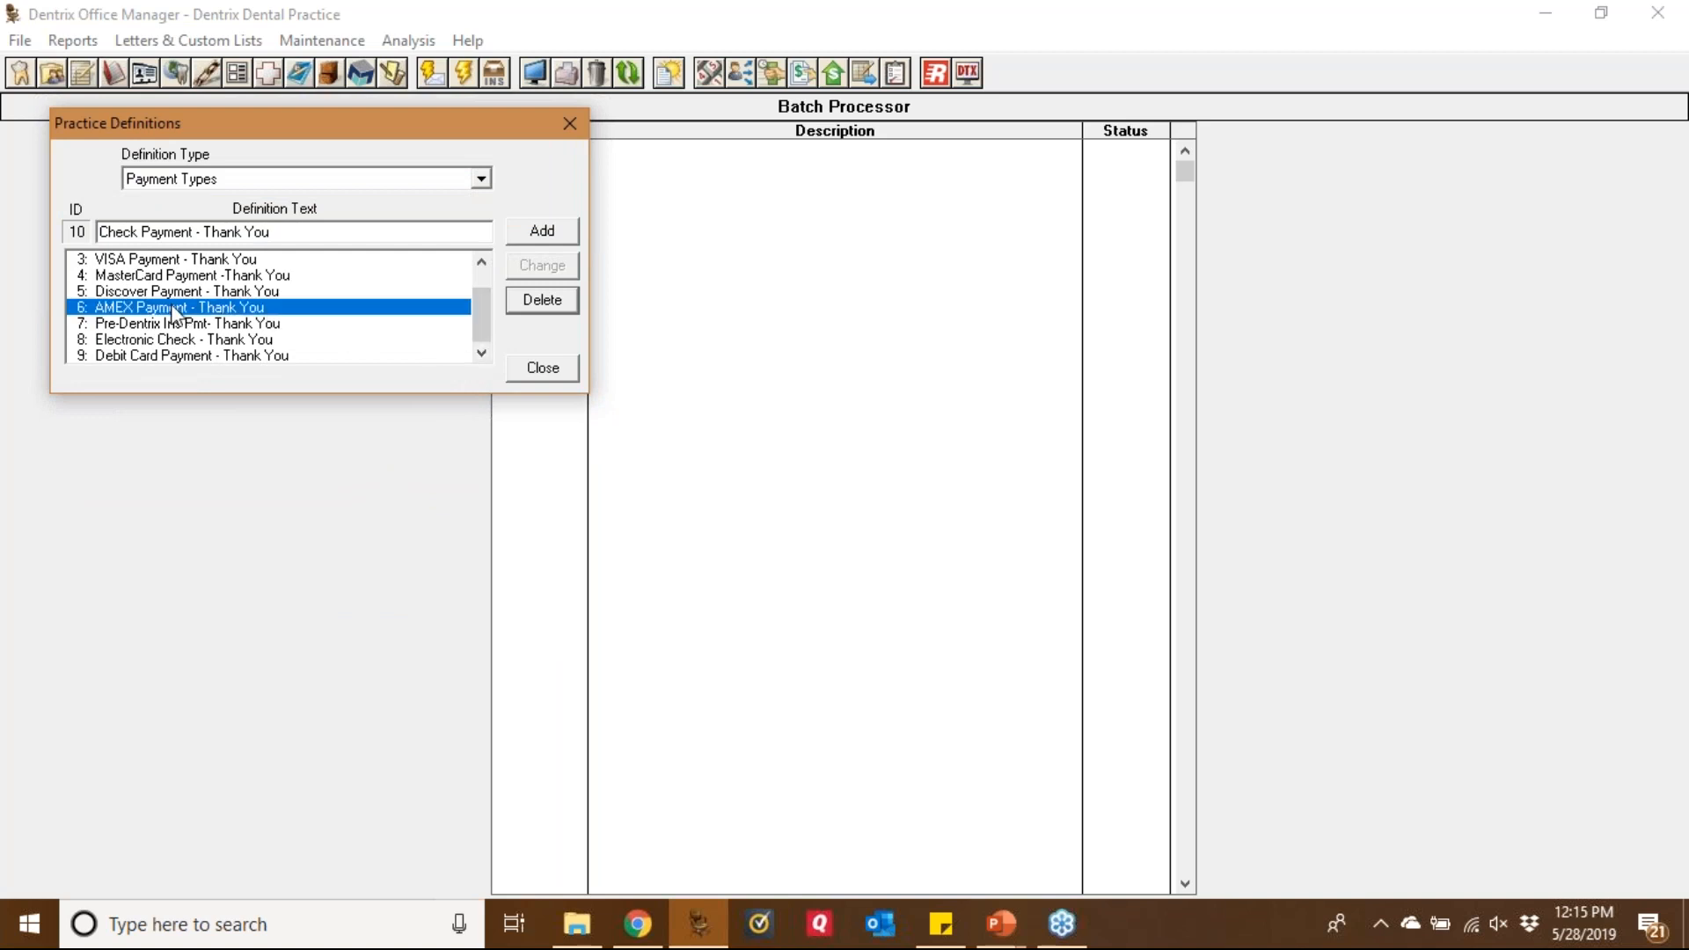
pyautogui.click(163, 292)
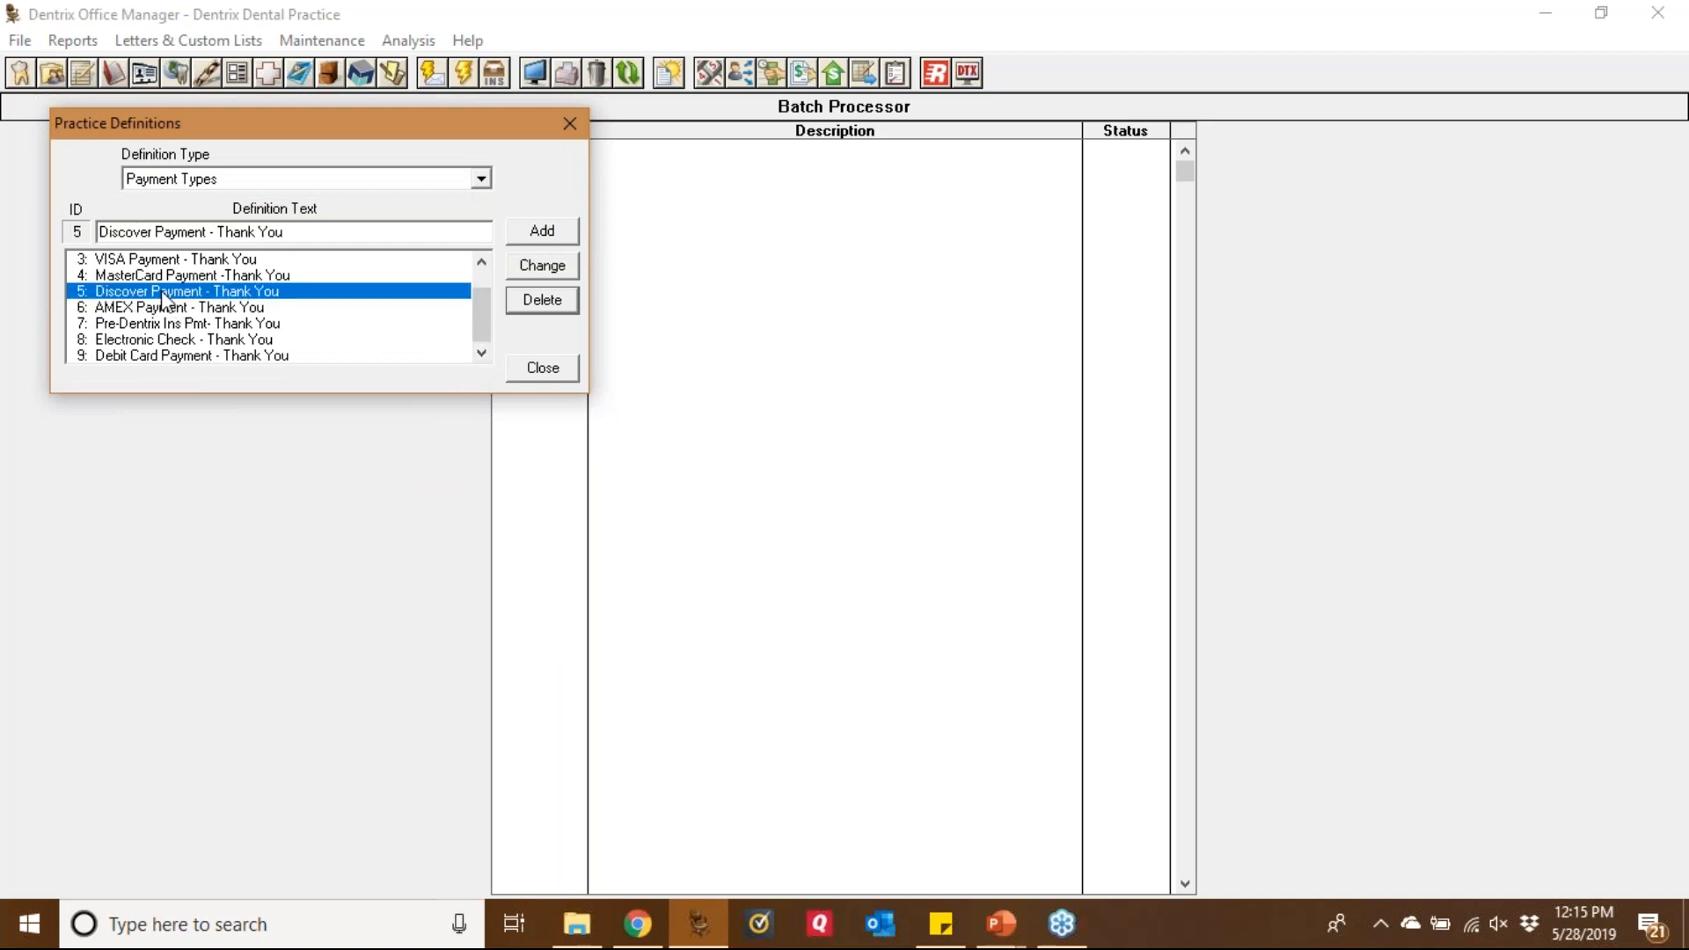
pyautogui.click(161, 276)
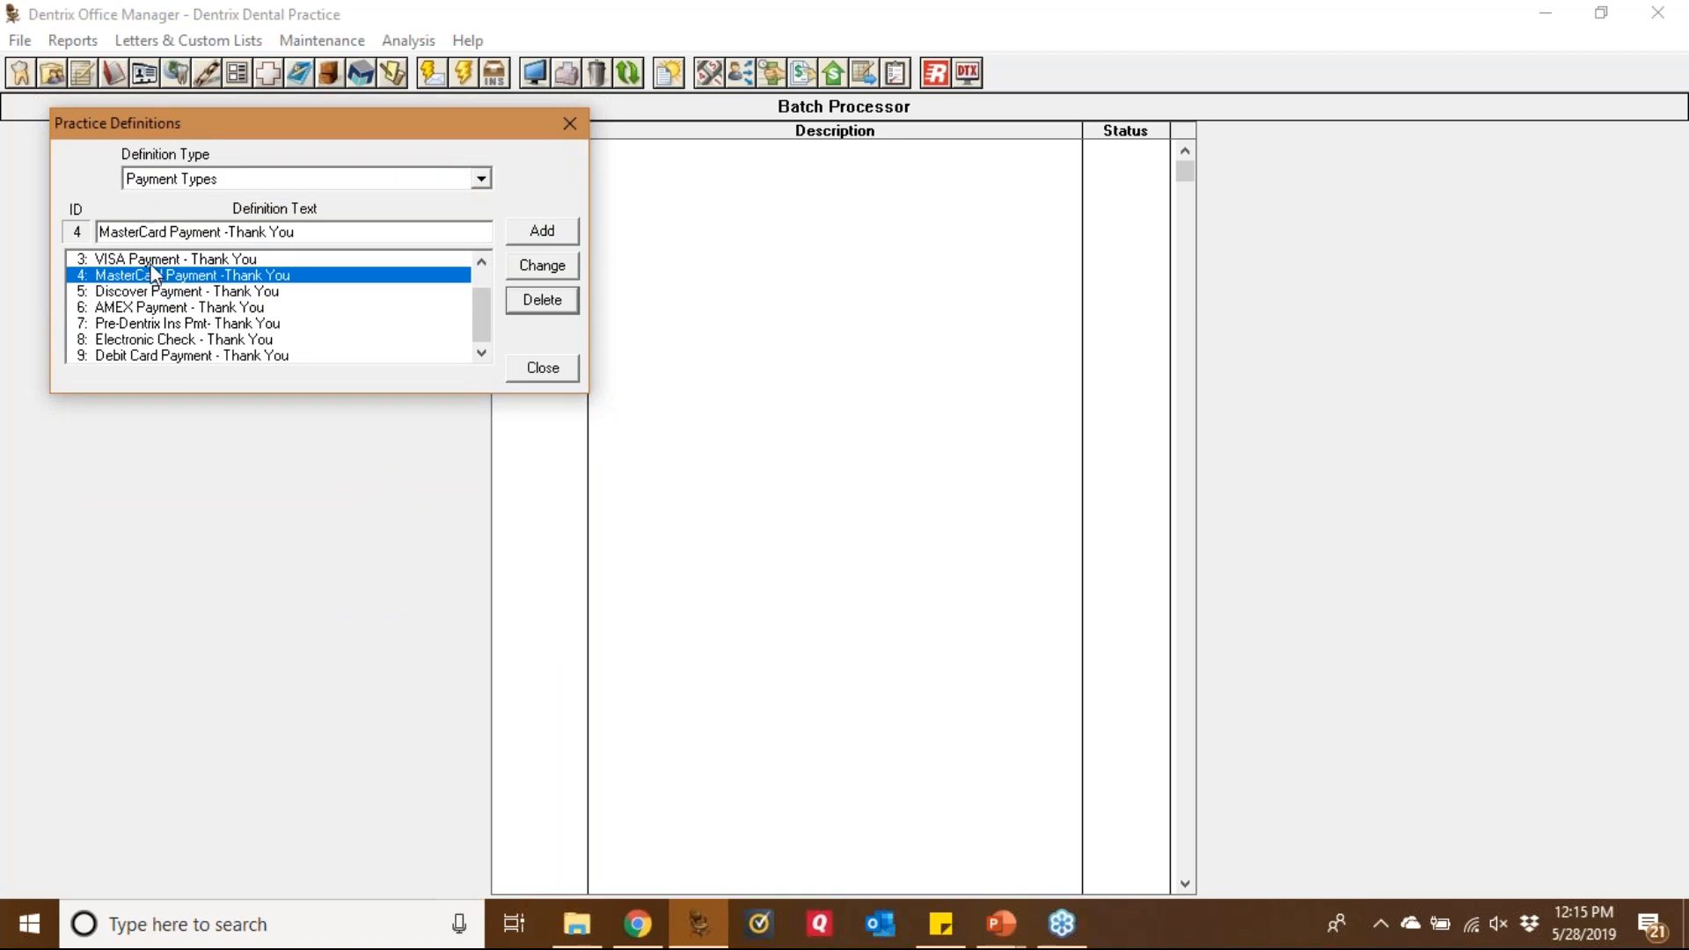
pyautogui.click(151, 264)
pyautogui.click(479, 263)
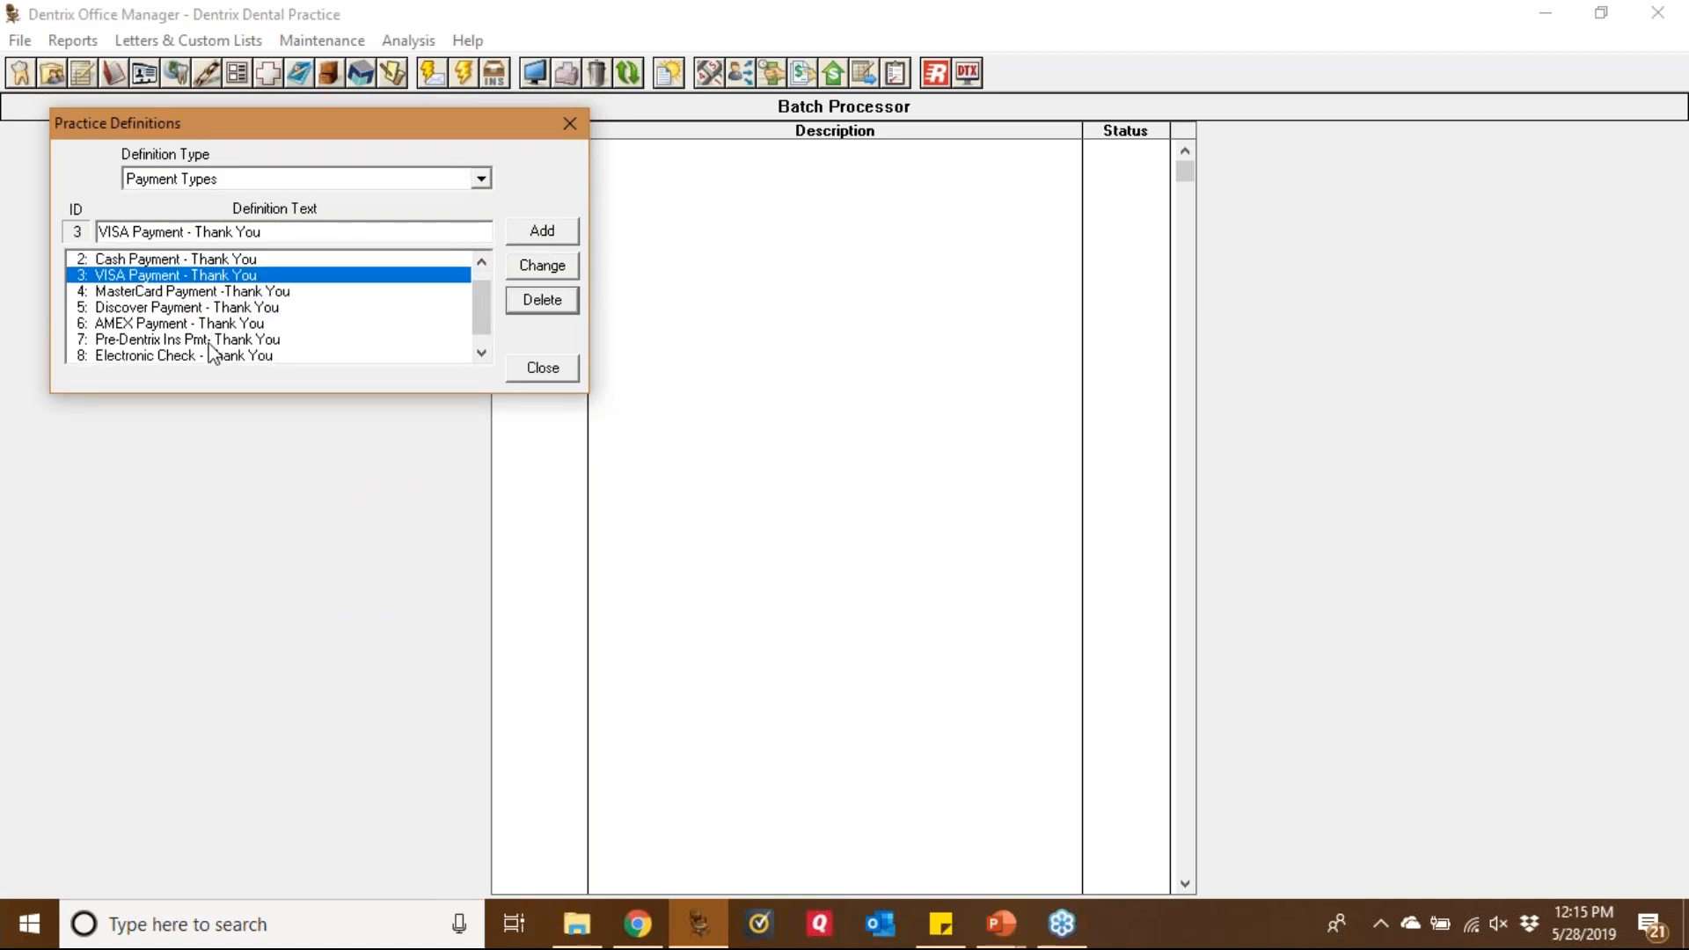
pyautogui.click(129, 309)
pyautogui.click(132, 325)
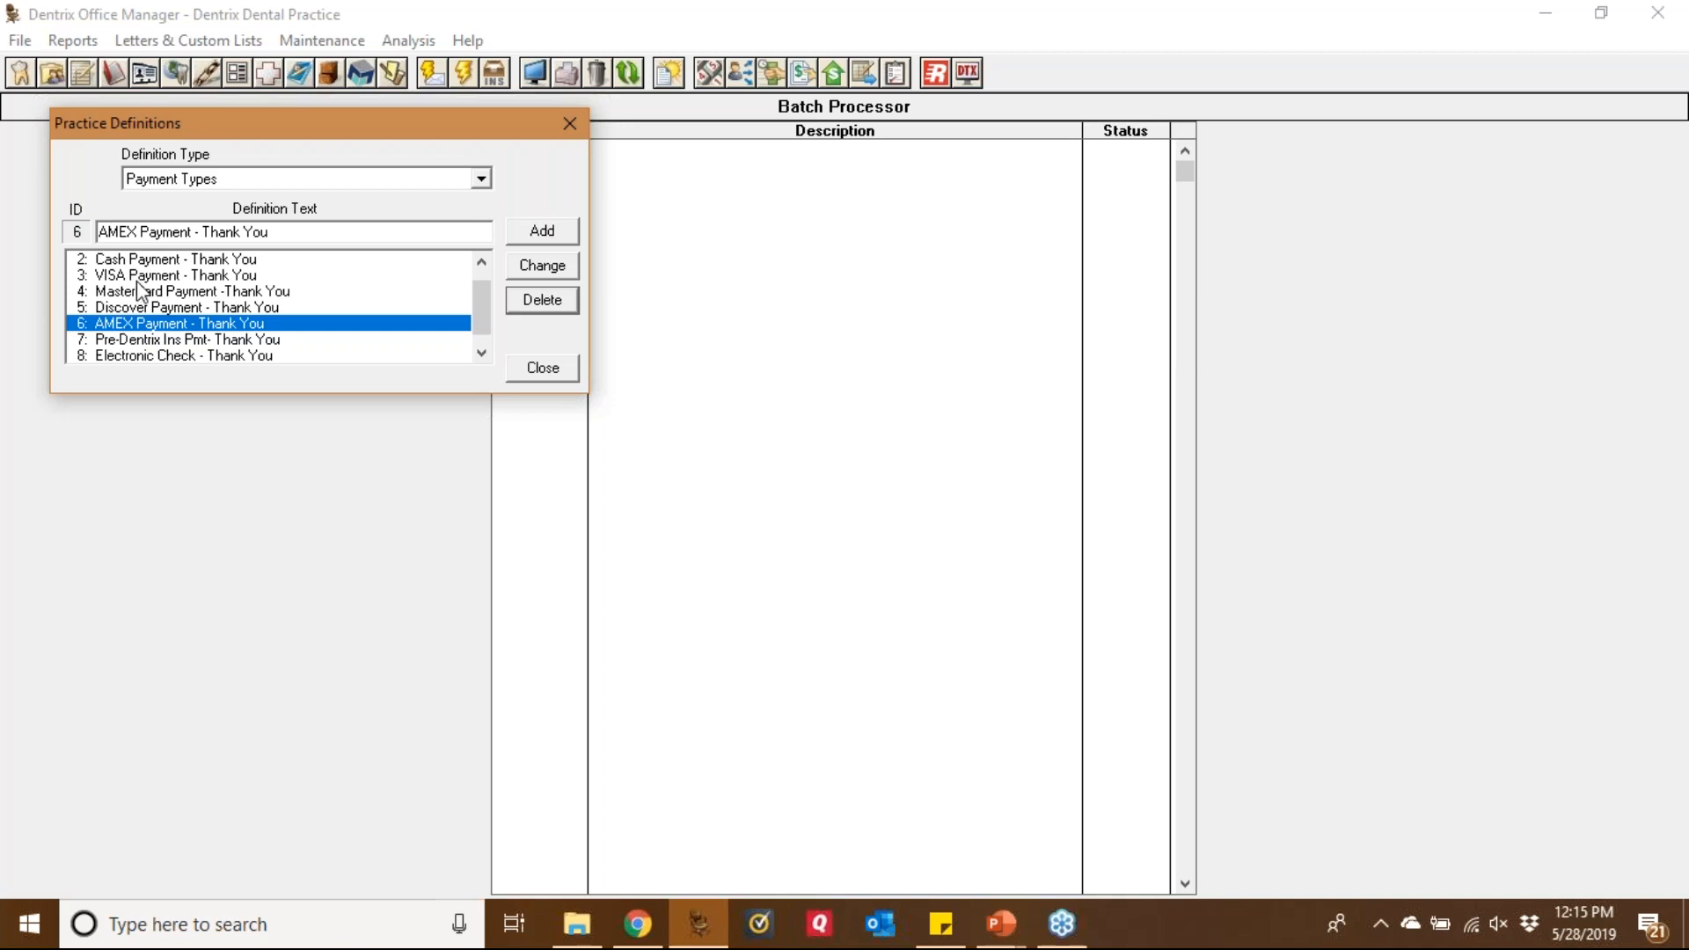
pyautogui.click(482, 261)
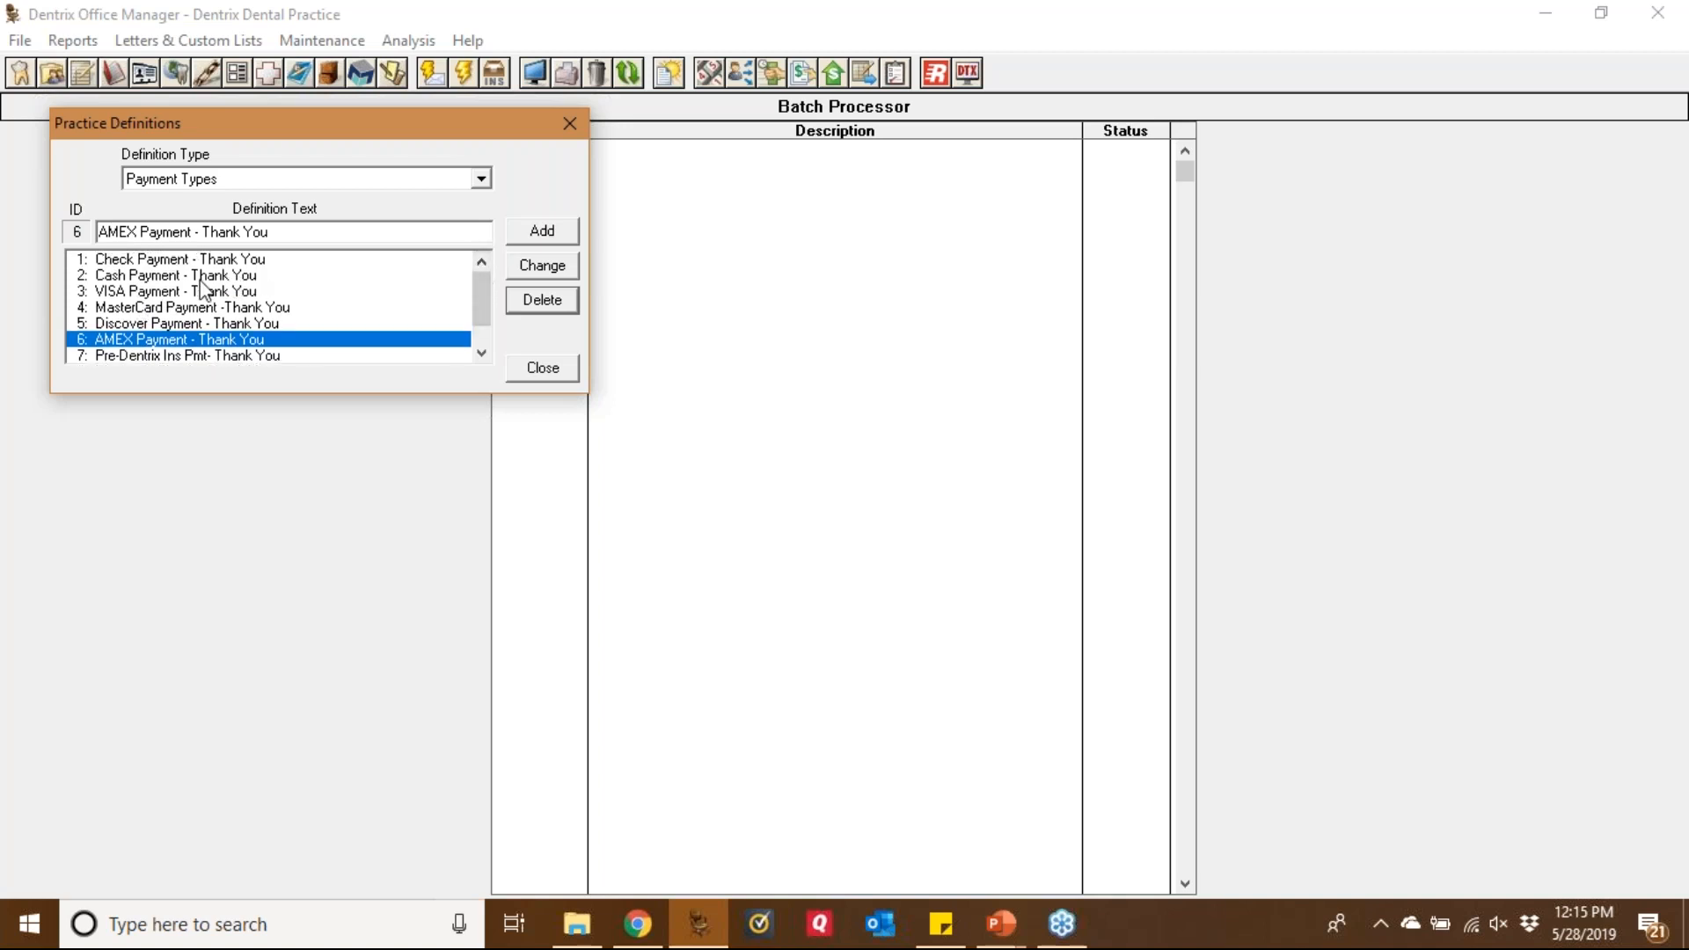
# Rename the VISA payment type to "Credit Card Payment -Thank You", changing the definition everywhere it has been used
pyautogui.click(141, 291)
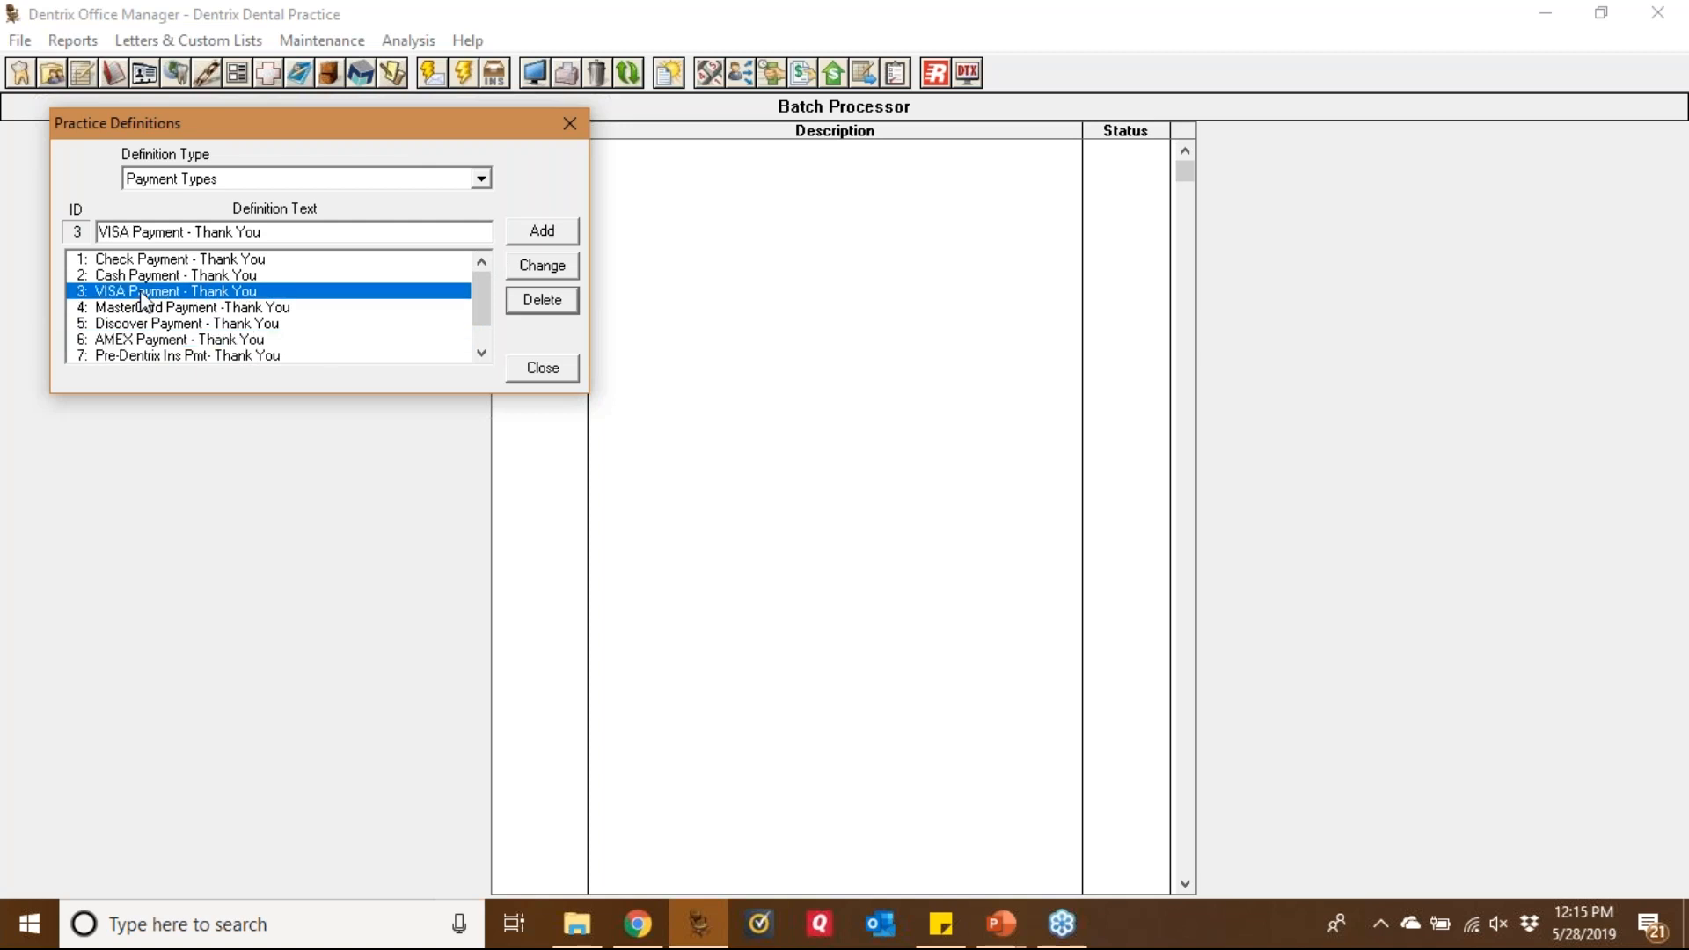
pyautogui.click(133, 233)
pyautogui.hotkey('shift', 'Home')
pyautogui.press('Delete')
pyautogui.write('Cr')
pyautogui.write('edit Car')
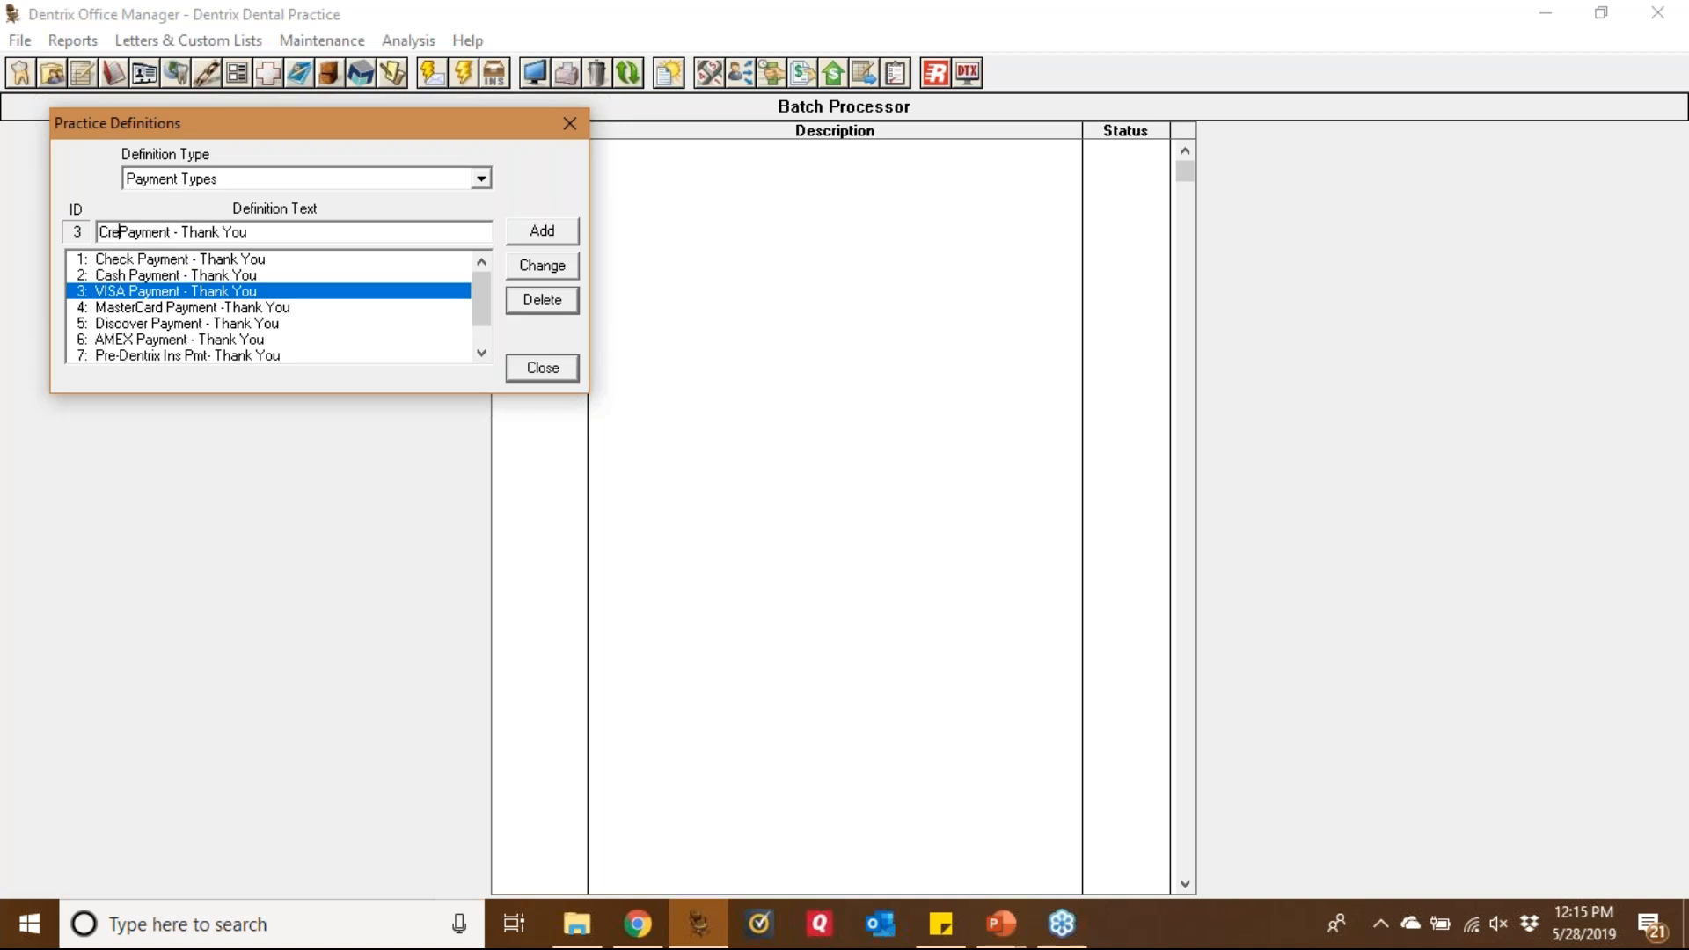
pyautogui.write('d')
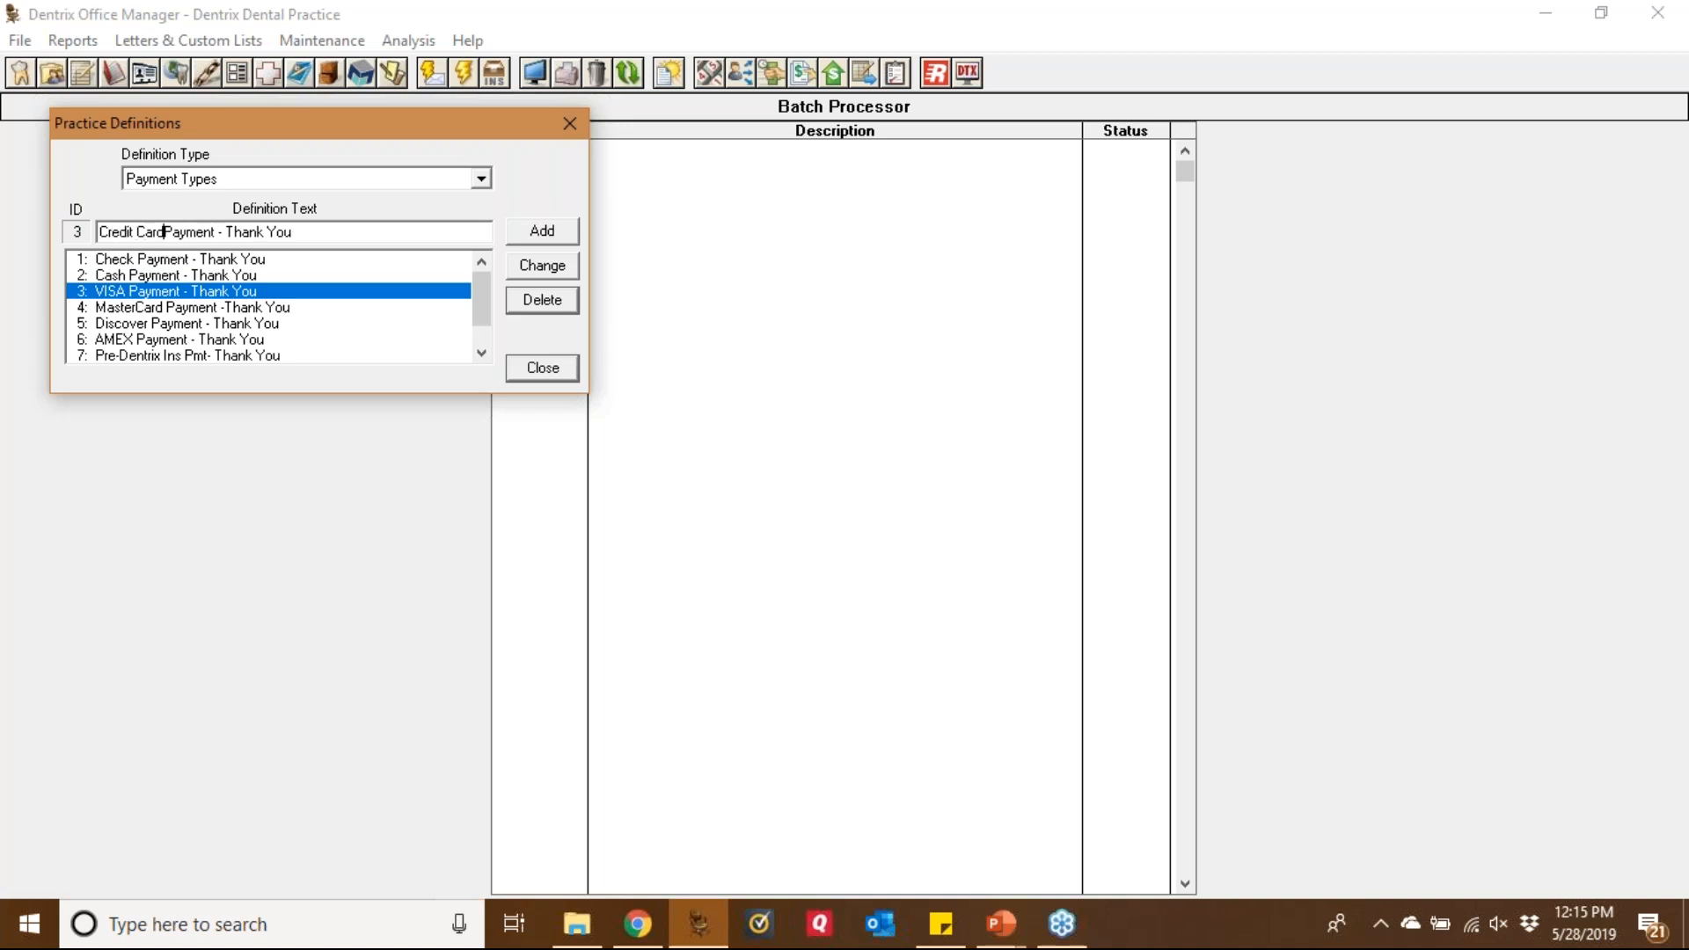
pyautogui.click(303, 235)
pyautogui.click(228, 231)
pyautogui.press('BackSpace')
pyautogui.click(166, 231)
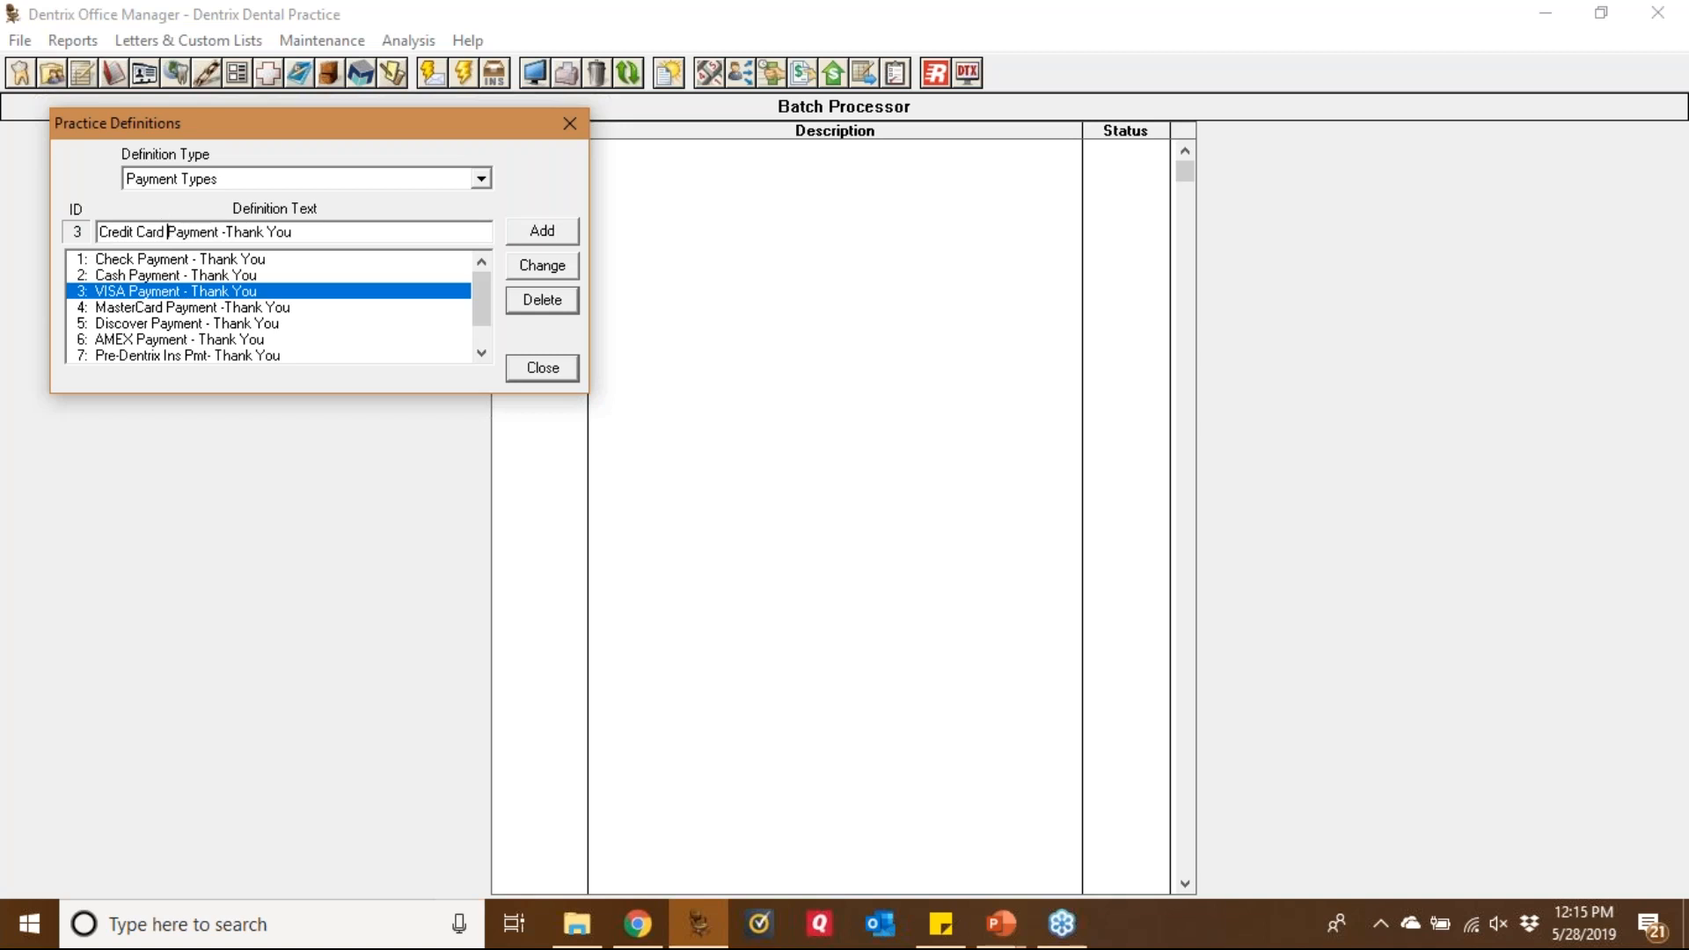
pyautogui.click(542, 266)
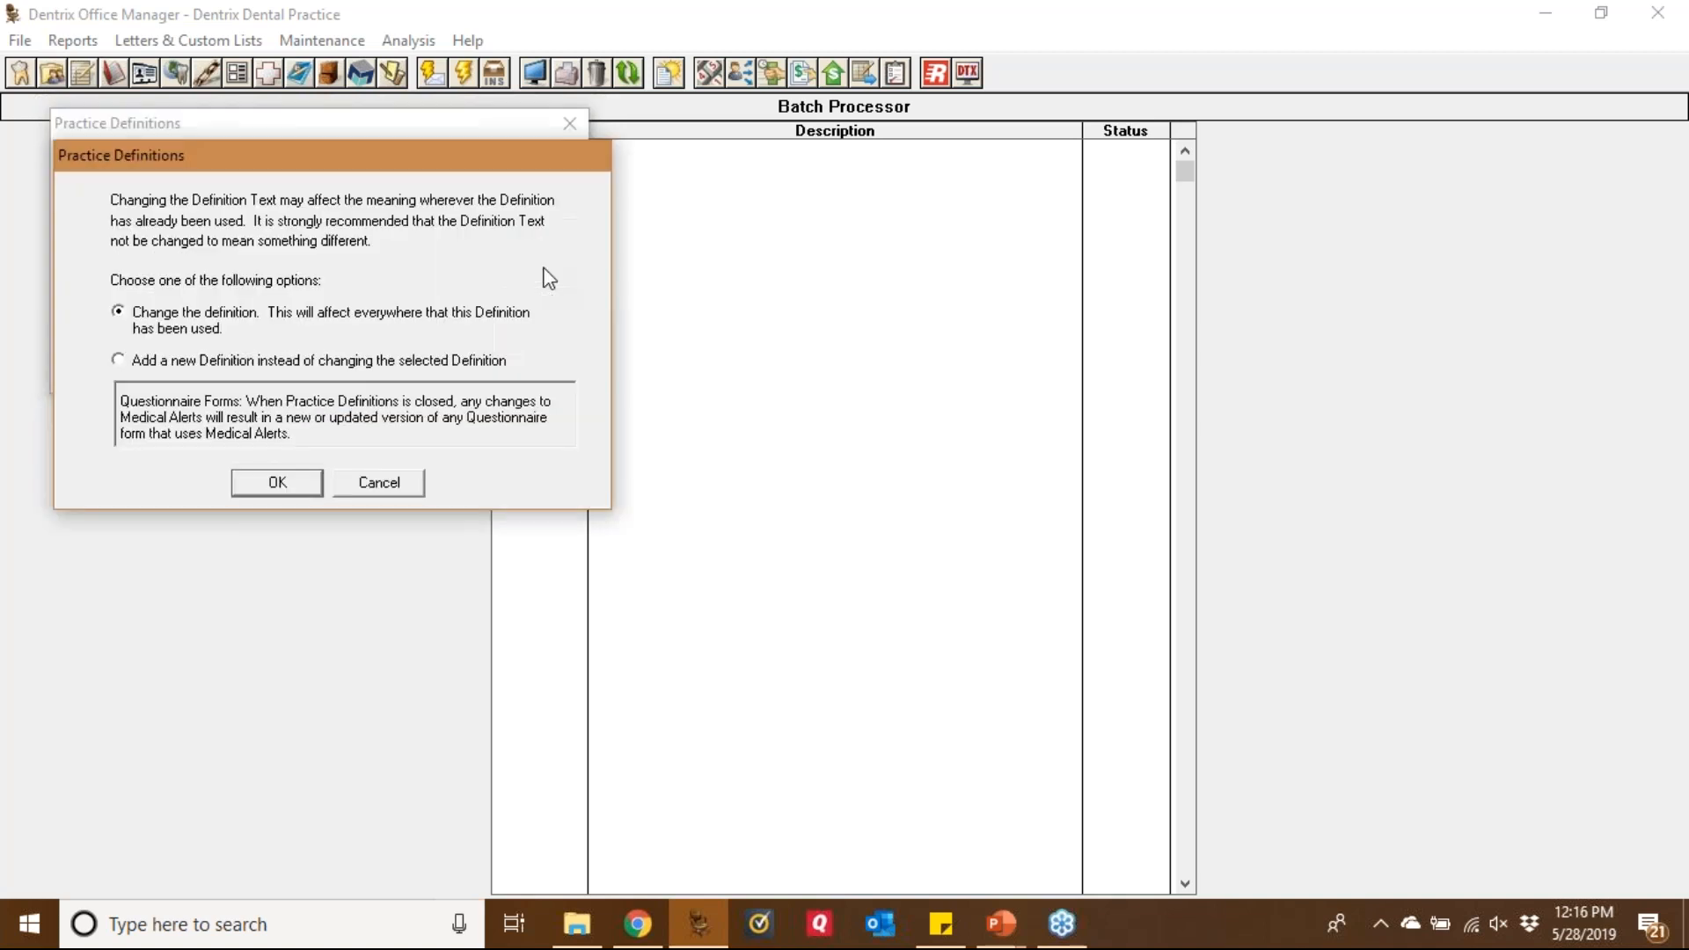
pyautogui.click(294, 482)
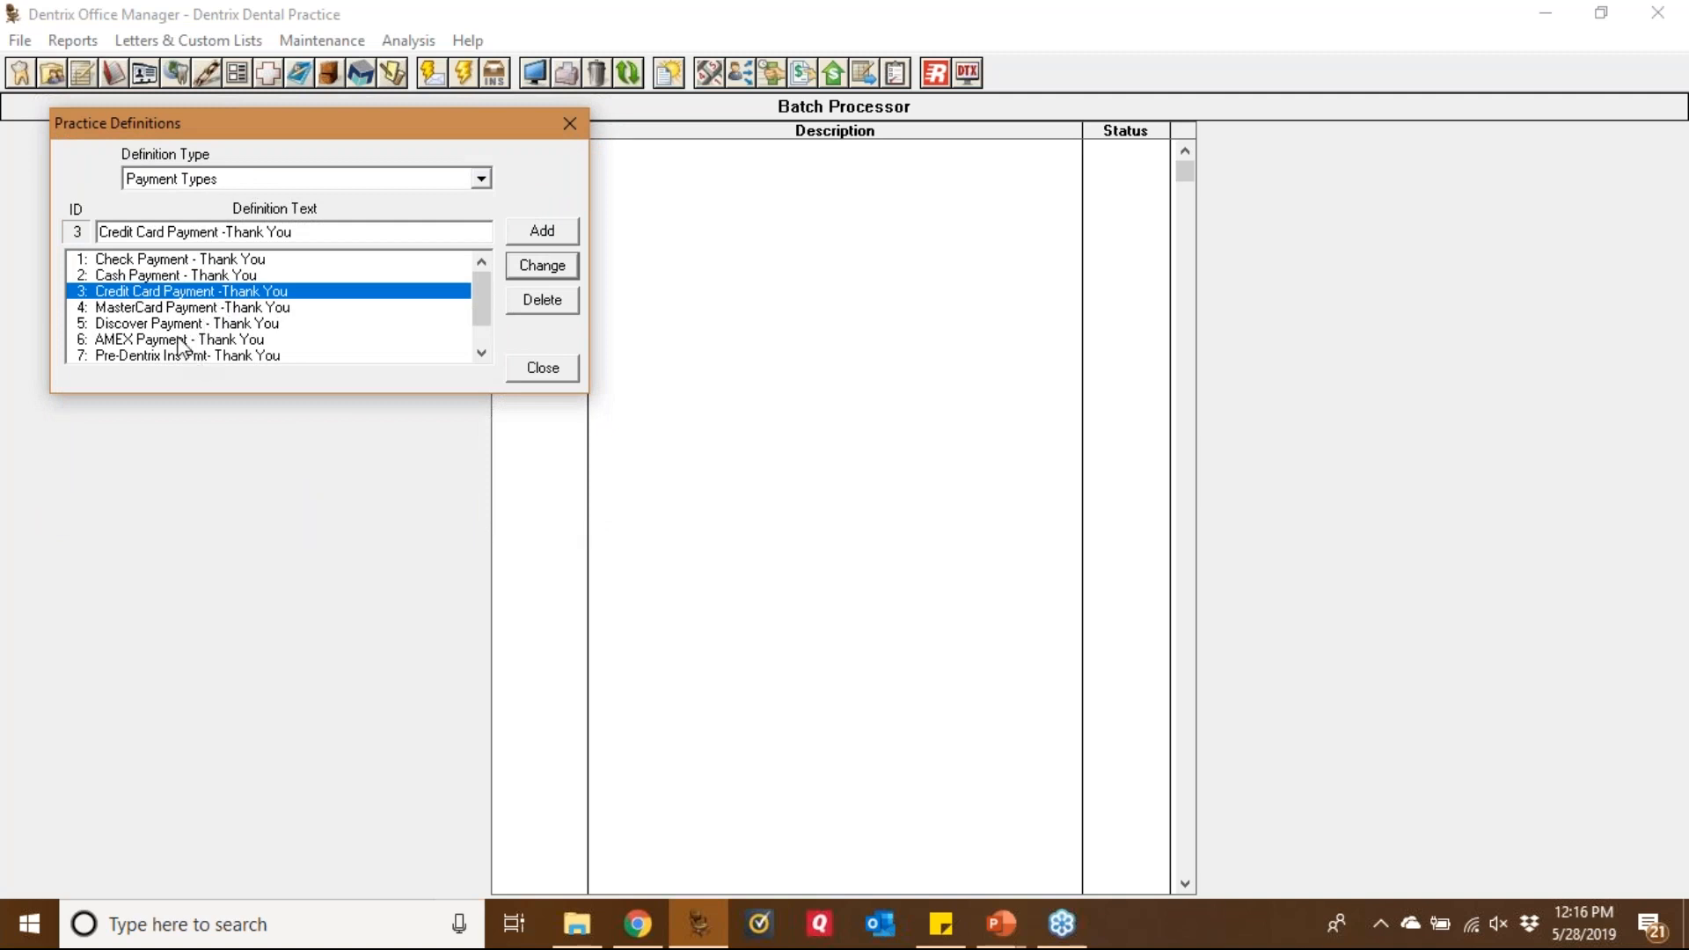
# Delete the AMEX Payment - Thank You definition, using Credit Card Payment -Thank You as its replacement
pyautogui.click(180, 339)
pyautogui.click(541, 301)
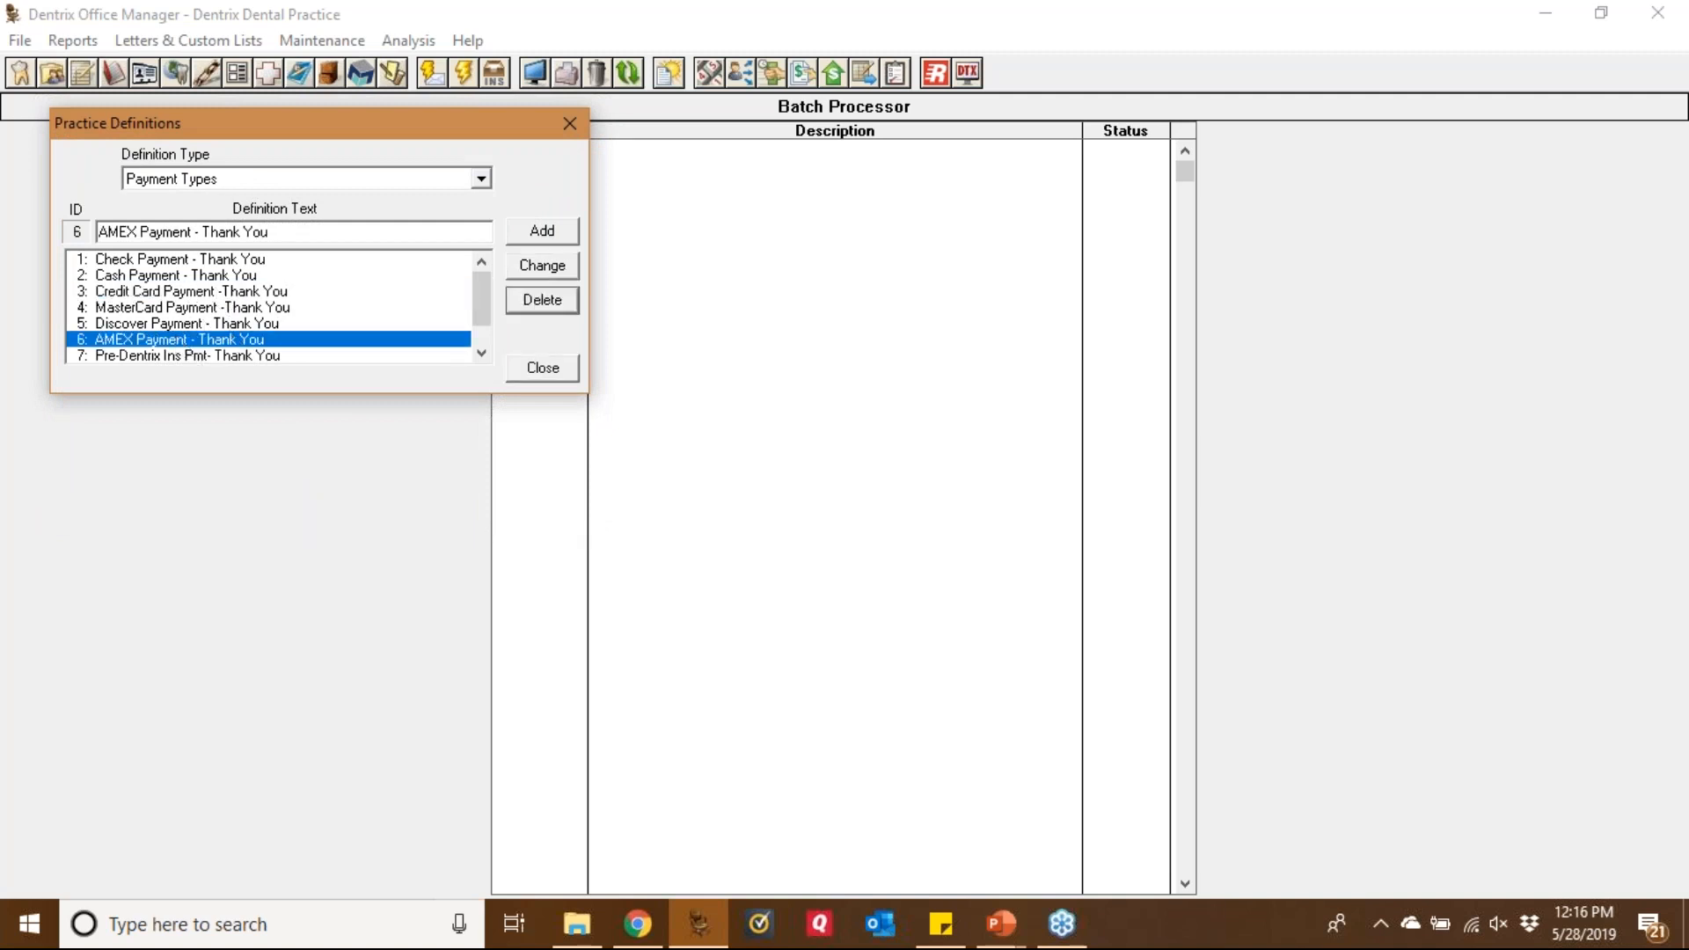
pyautogui.click(475, 411)
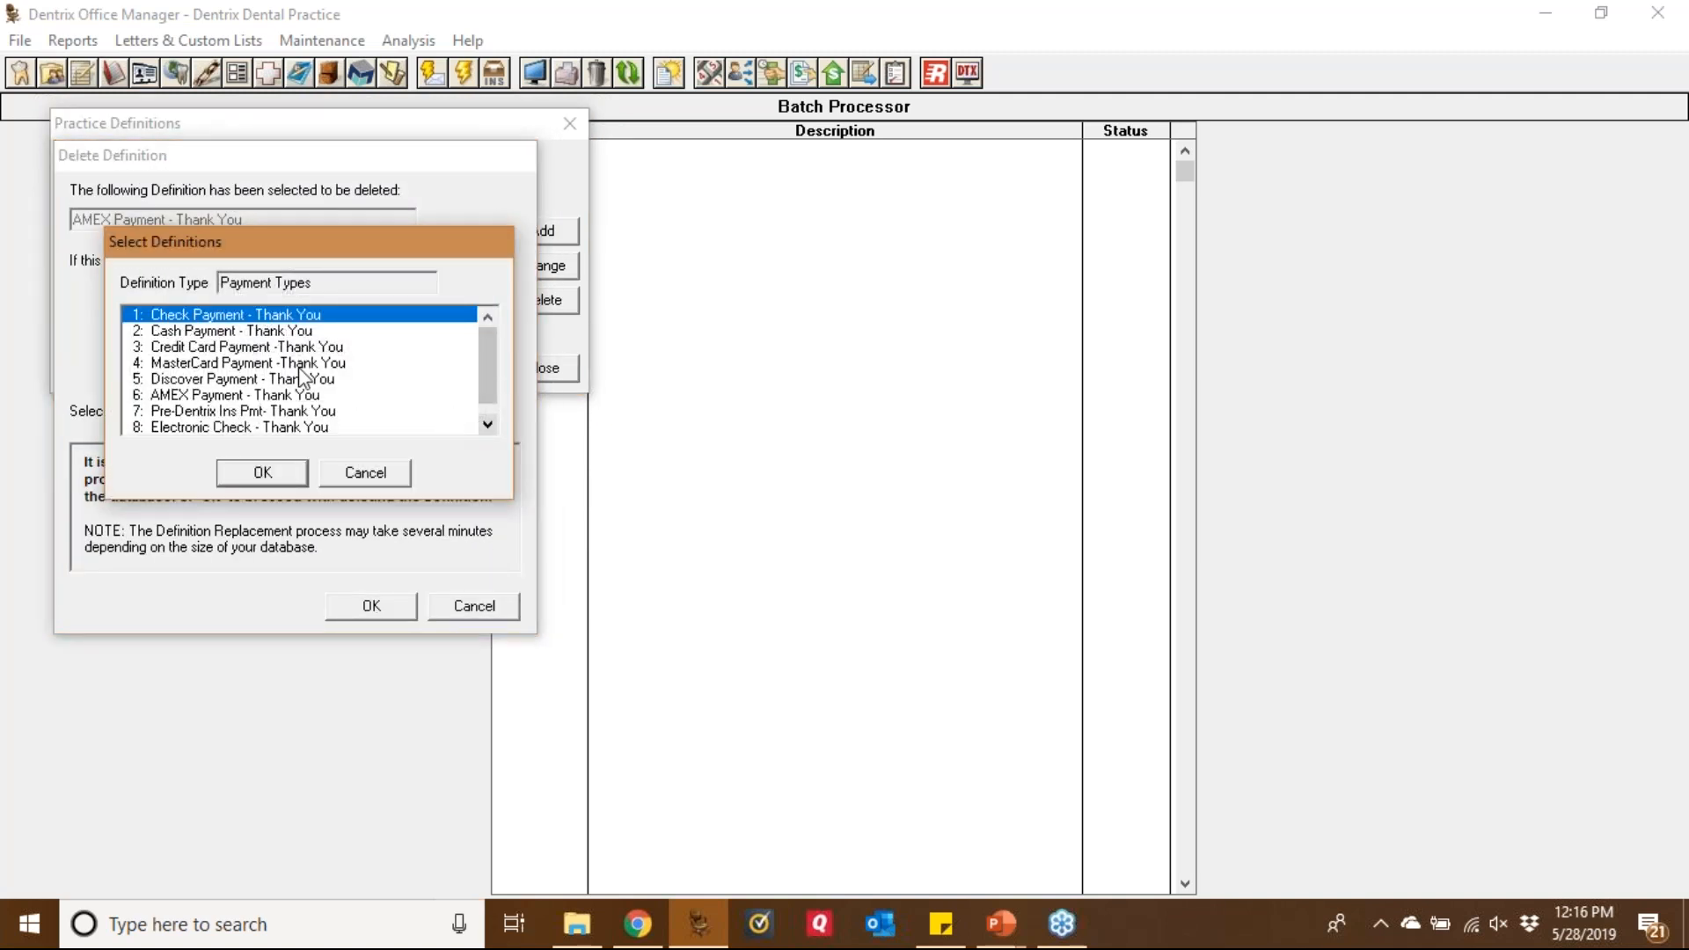
pyautogui.click(208, 349)
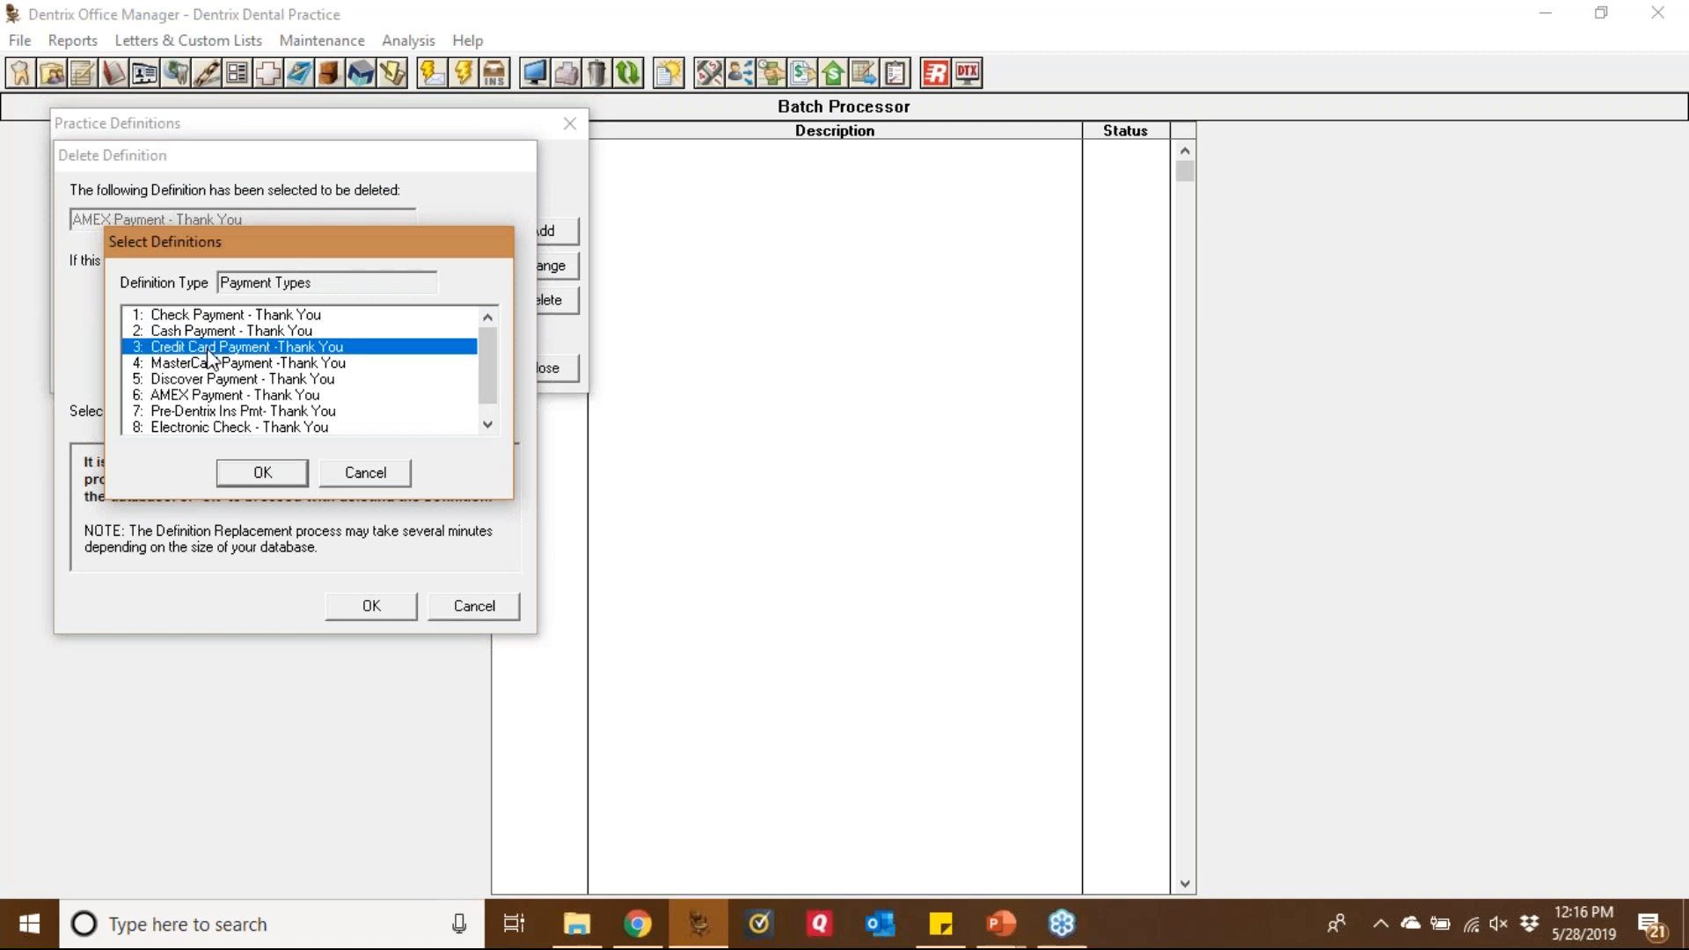
pyautogui.click(252, 475)
pyautogui.click(370, 606)
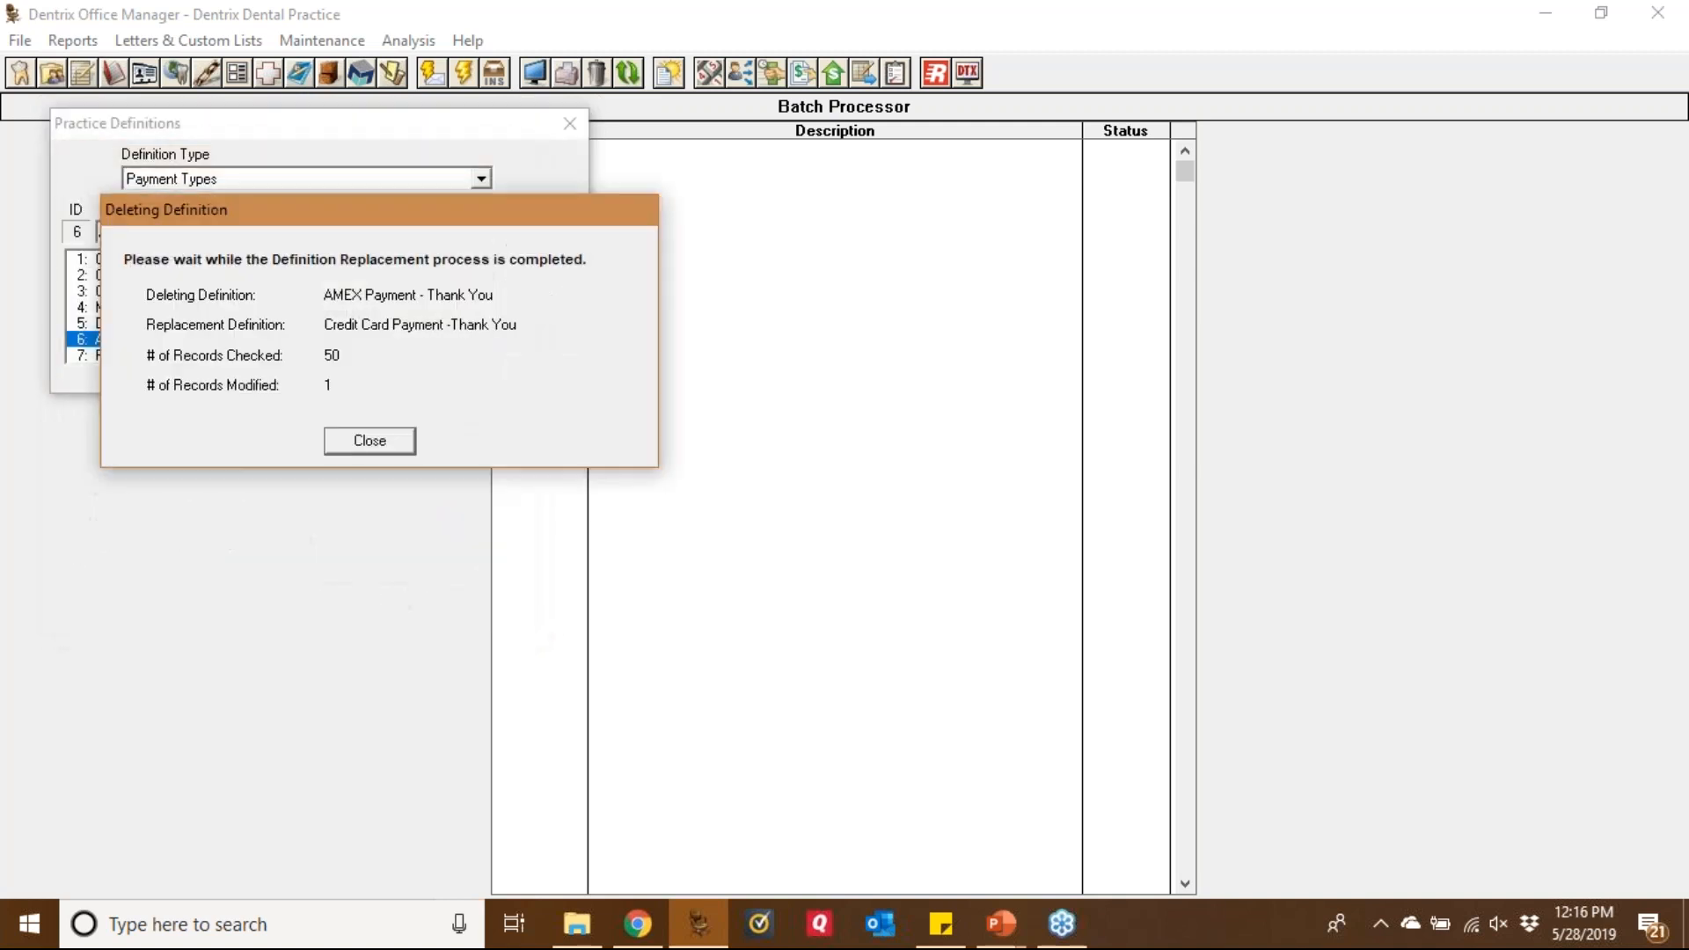
# Delete the Discover Payment - Thank You definition, using Credit Card Payment -Thank You as its replacement, and close the deletion summary
pyautogui.click(381, 447)
pyautogui.click(215, 323)
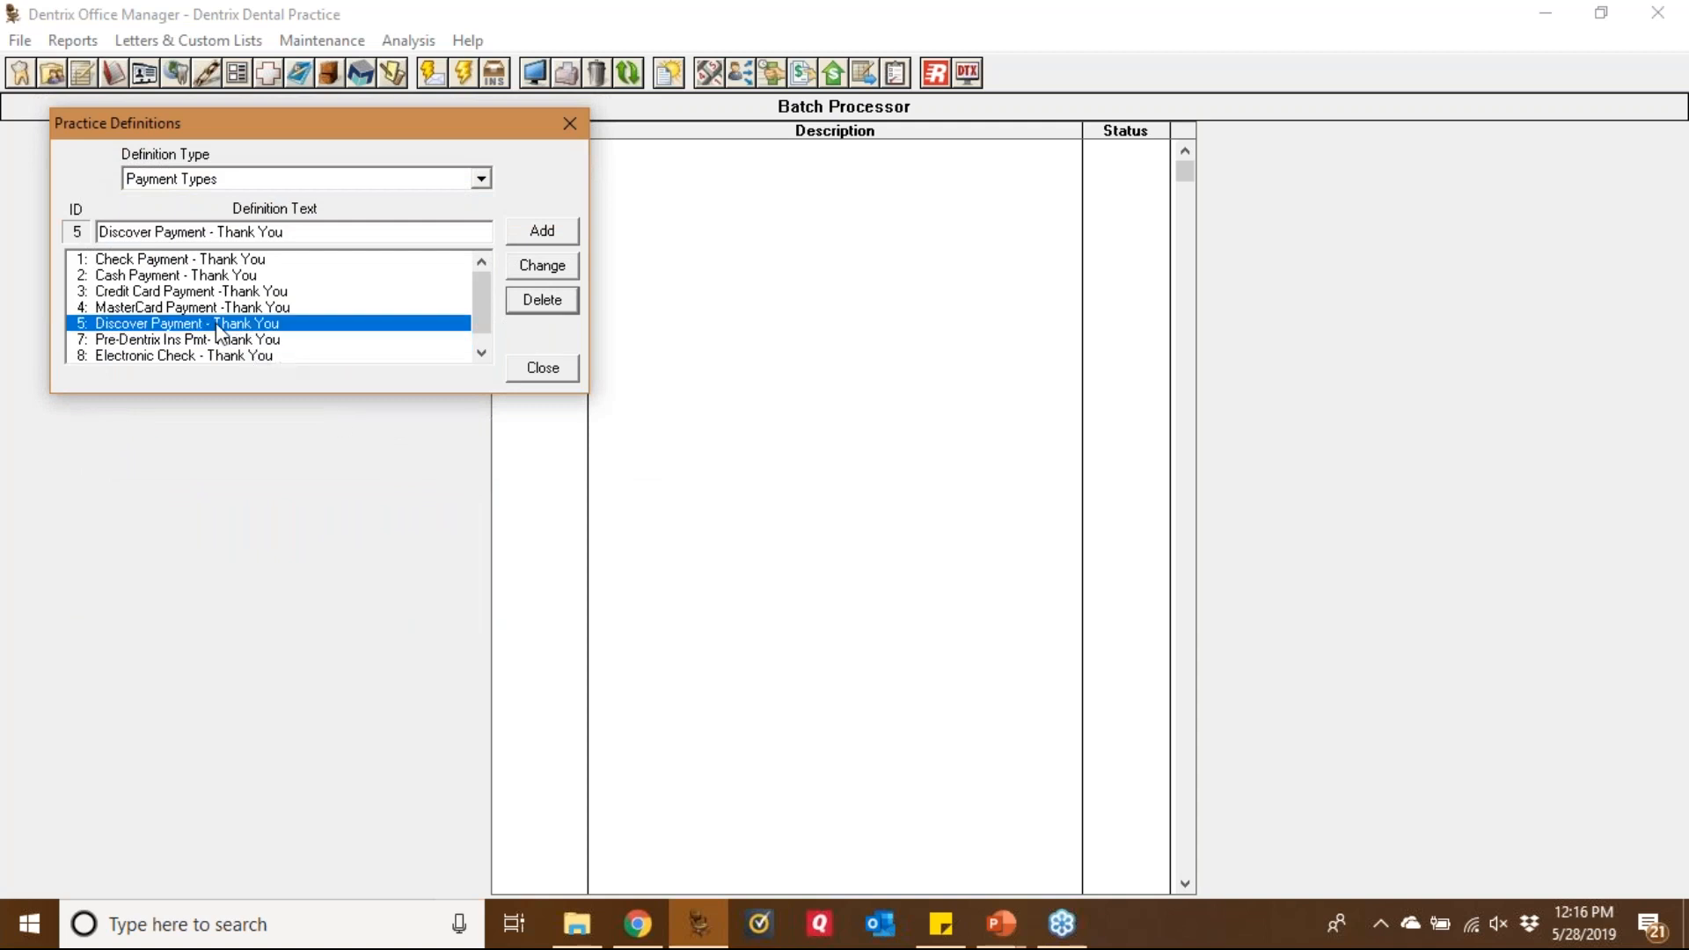
pyautogui.click(542, 301)
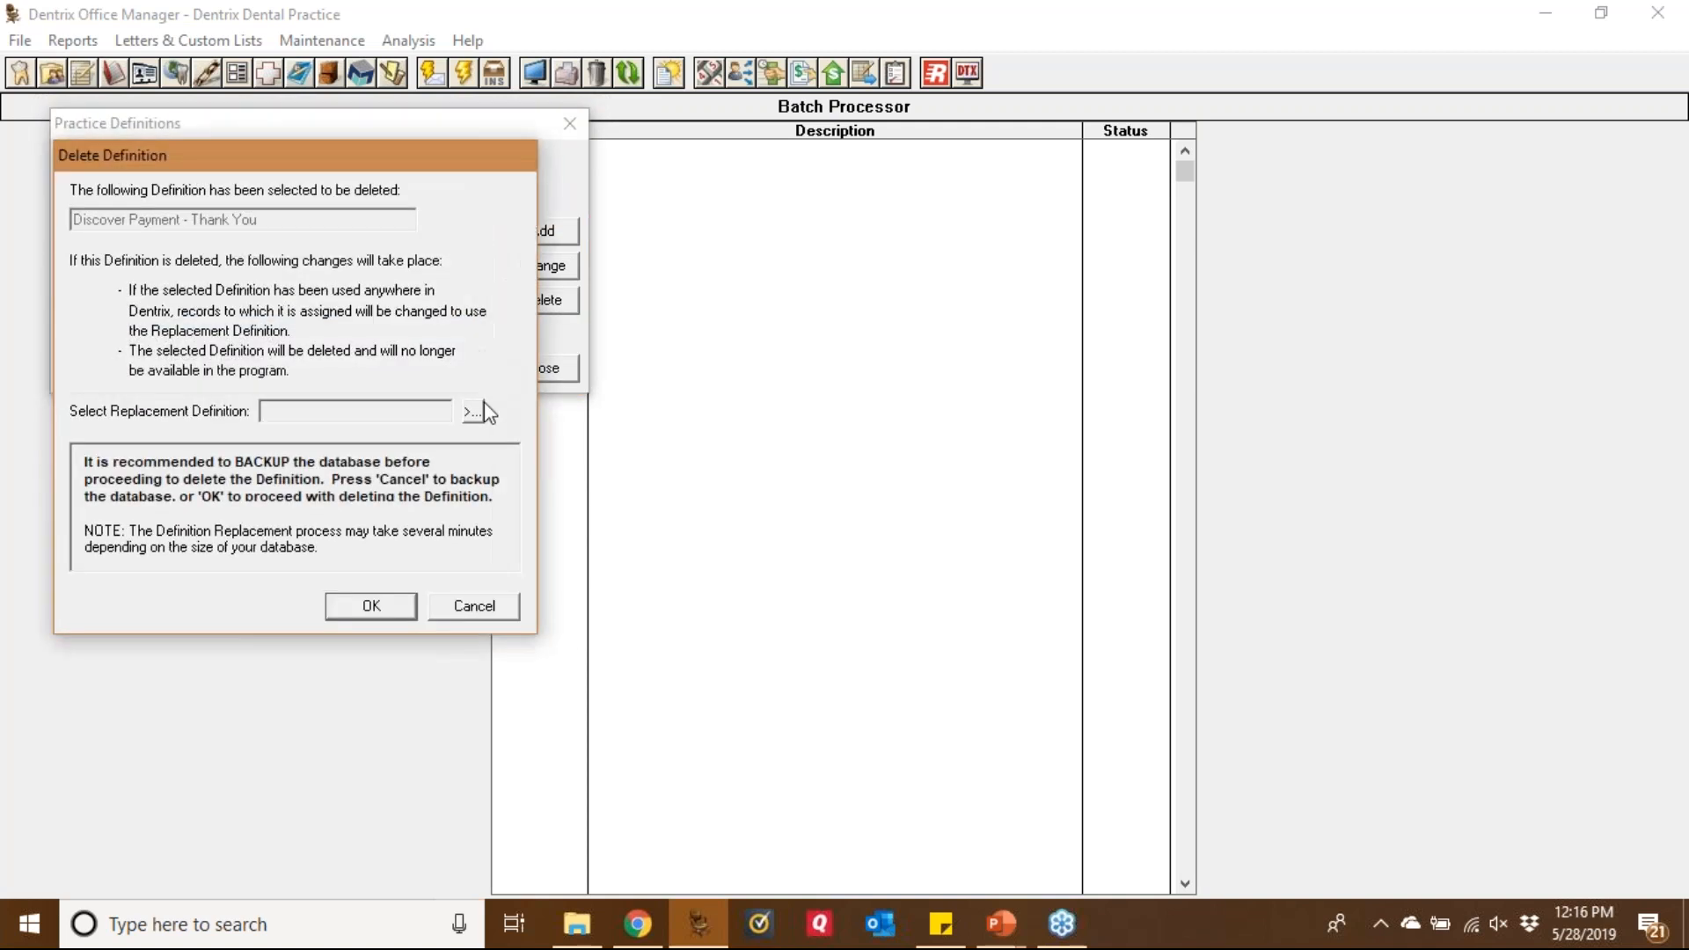
pyautogui.click(474, 413)
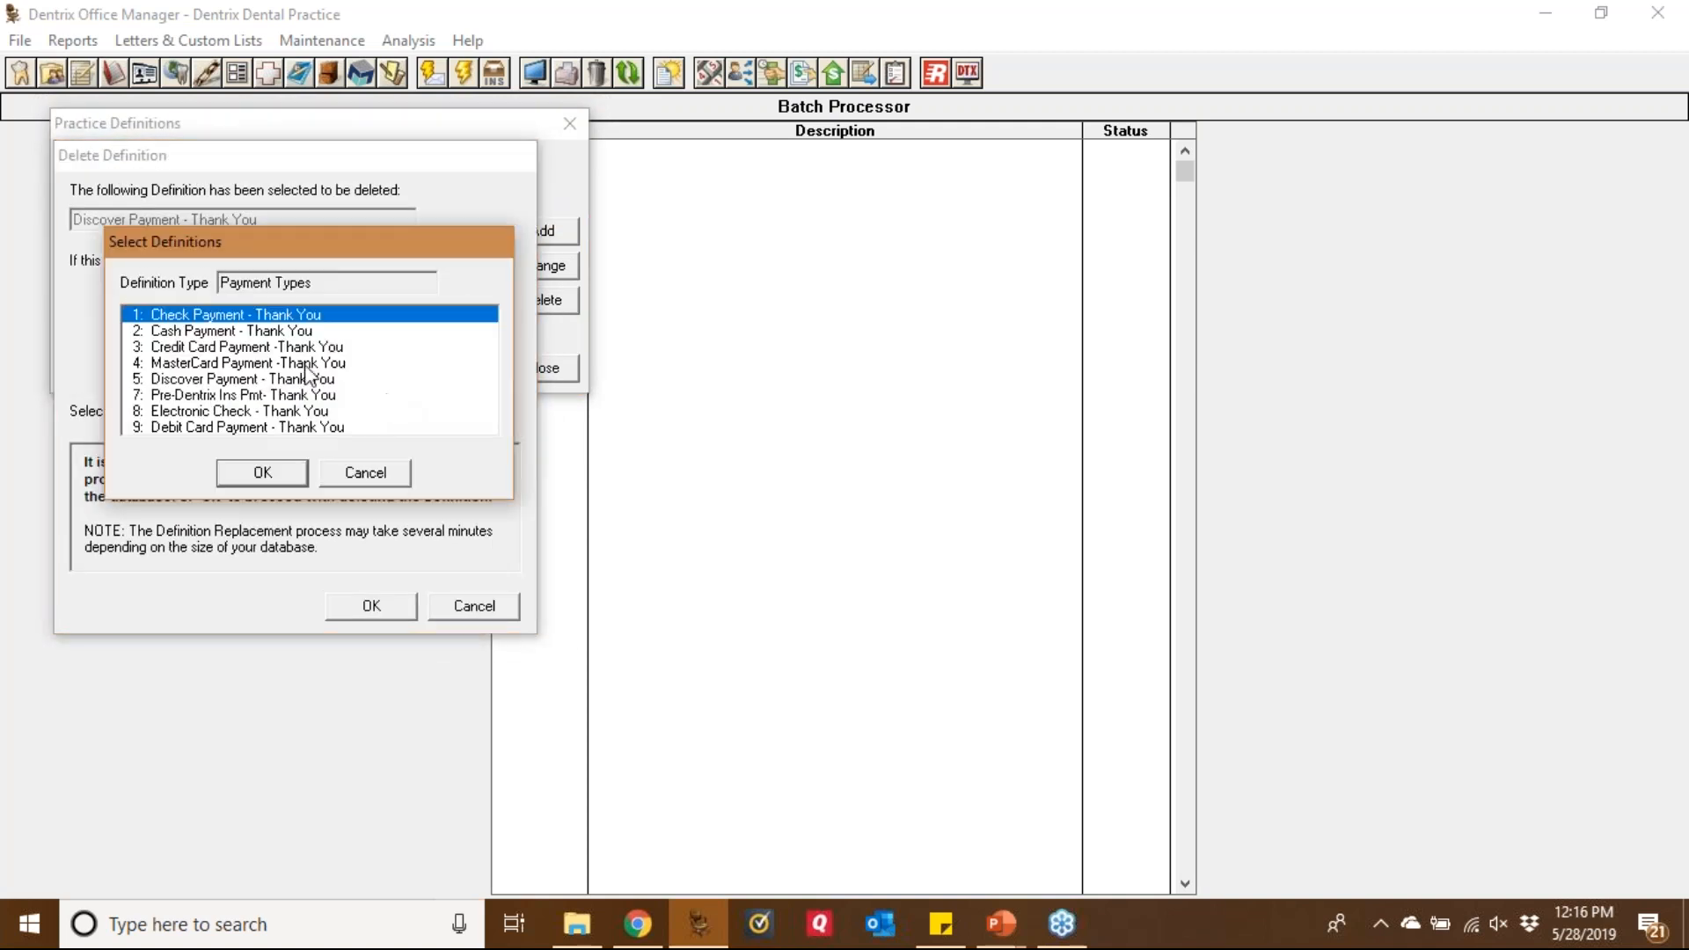
pyautogui.click(235, 347)
pyautogui.click(257, 475)
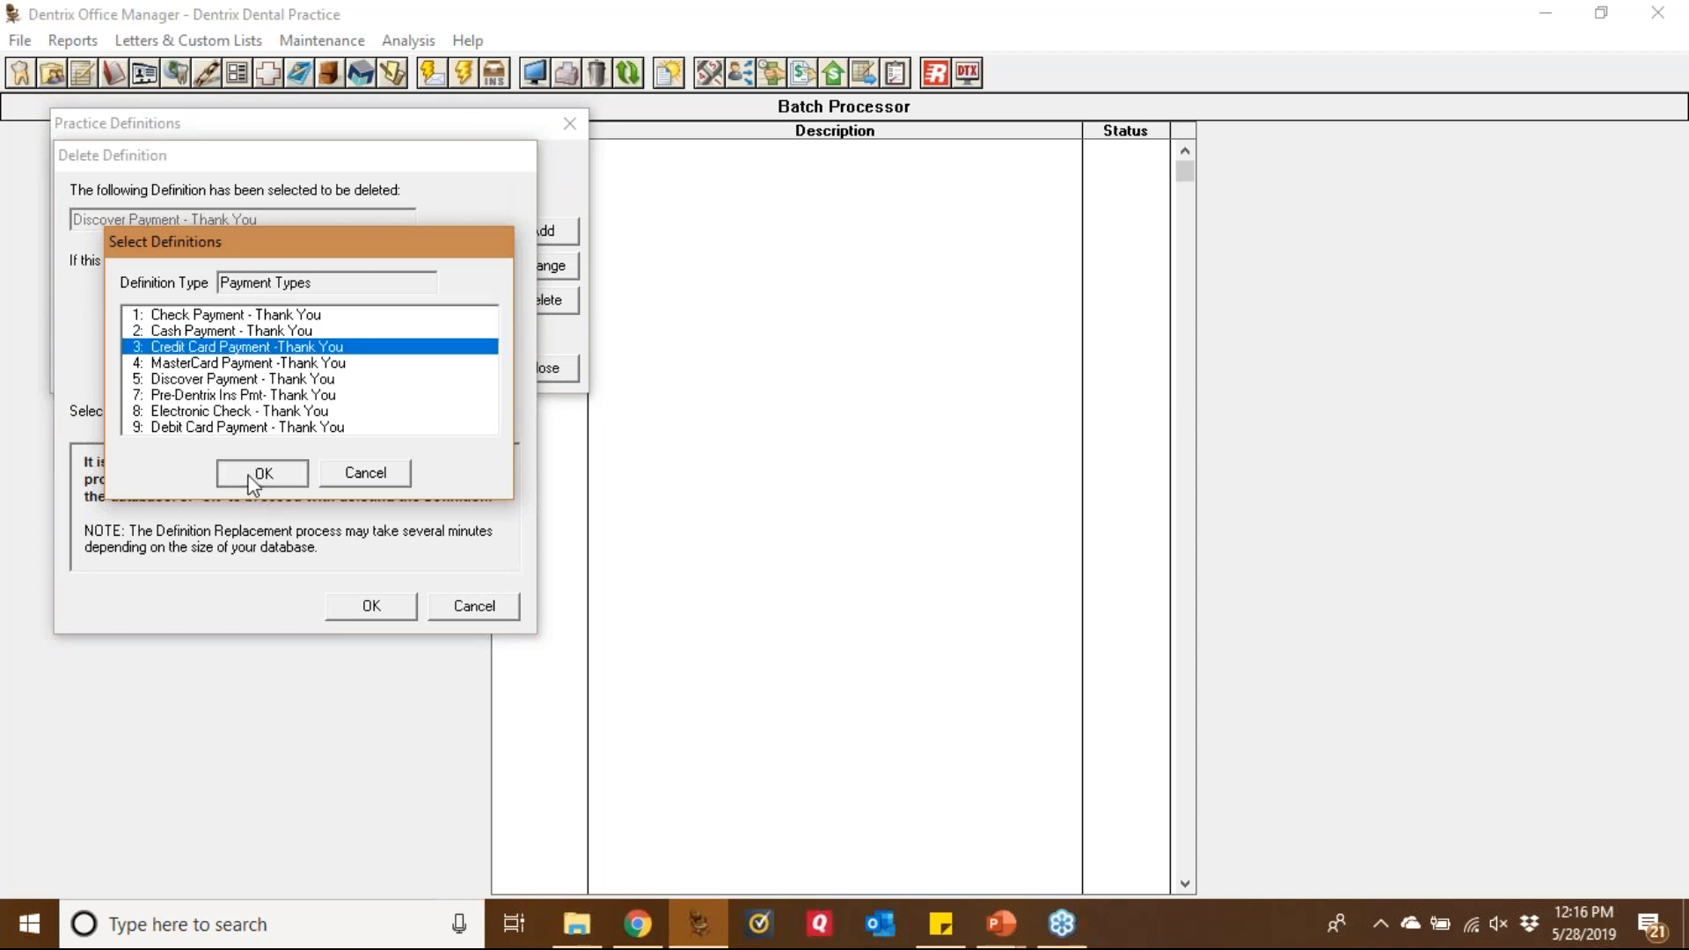
pyautogui.click(366, 611)
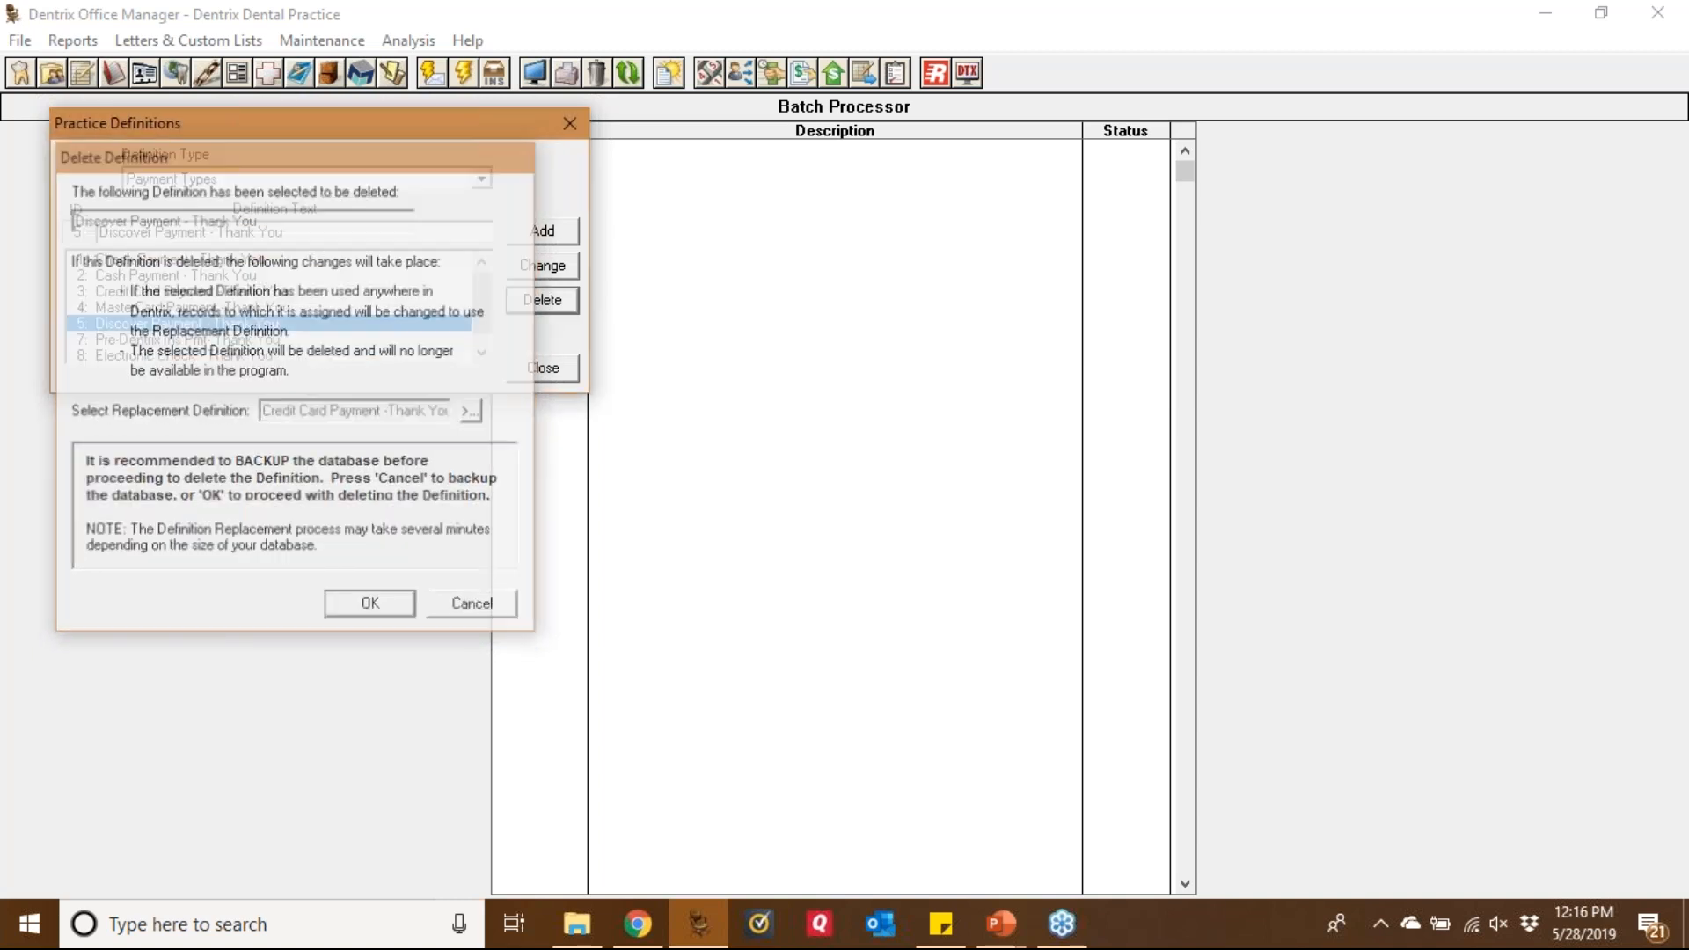
pyautogui.click(364, 441)
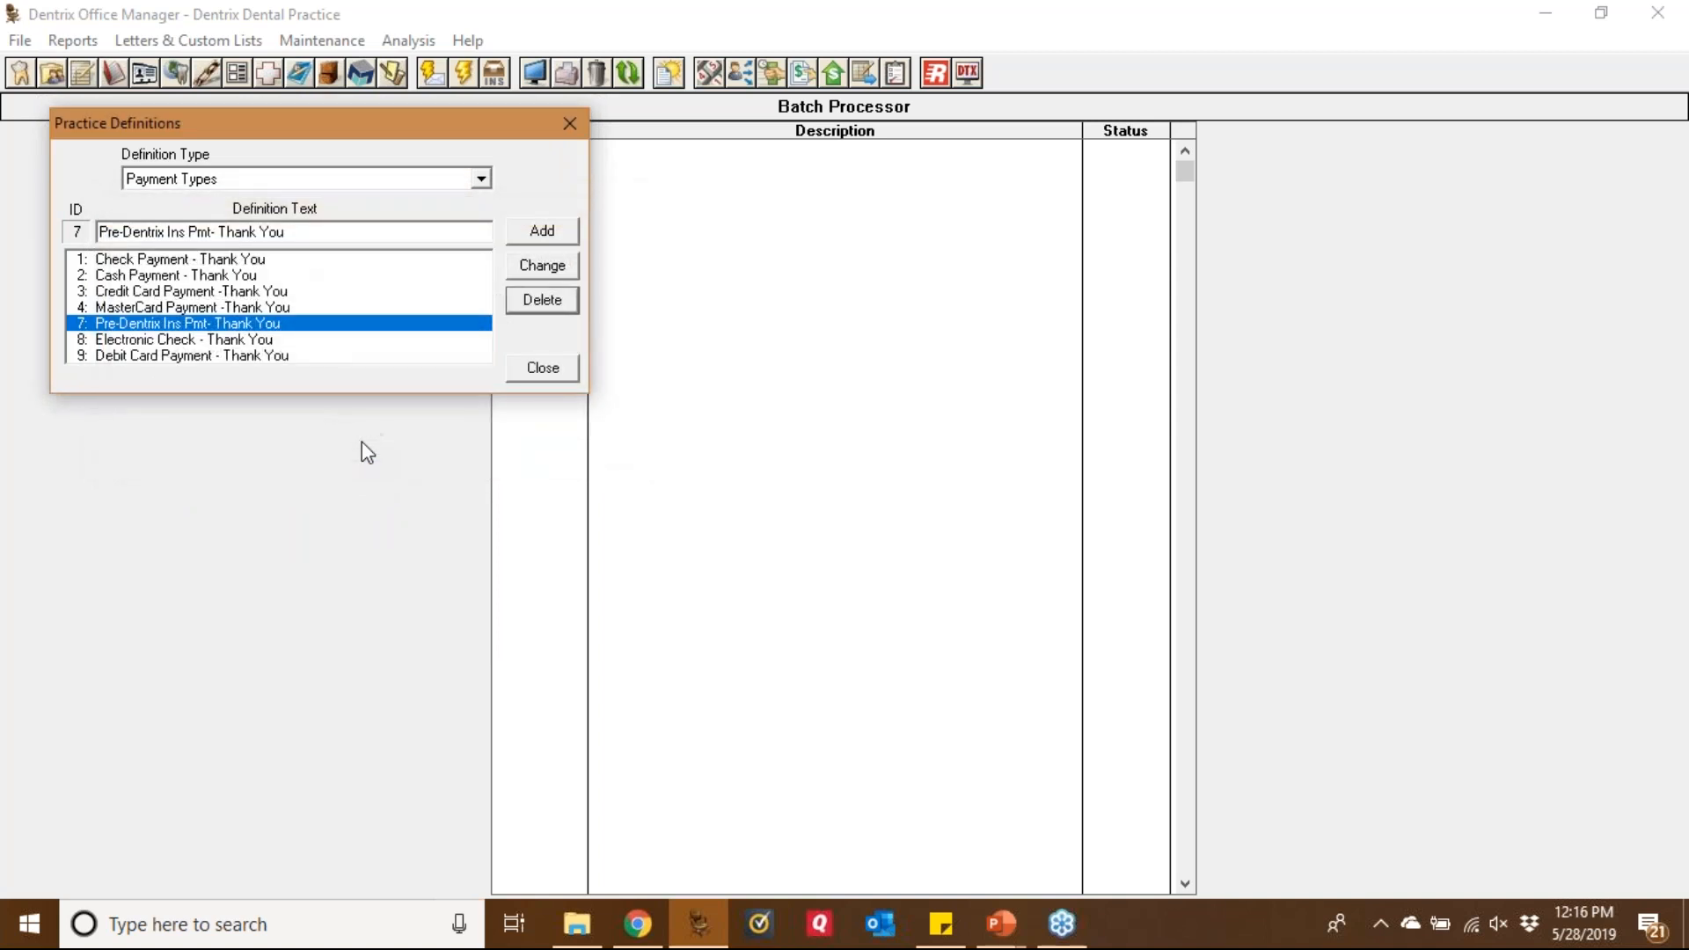
# Delete the MasterCard Payment -Thank You definition, with Credit Card Payment -Thank You as its replacement
pyautogui.click(284, 311)
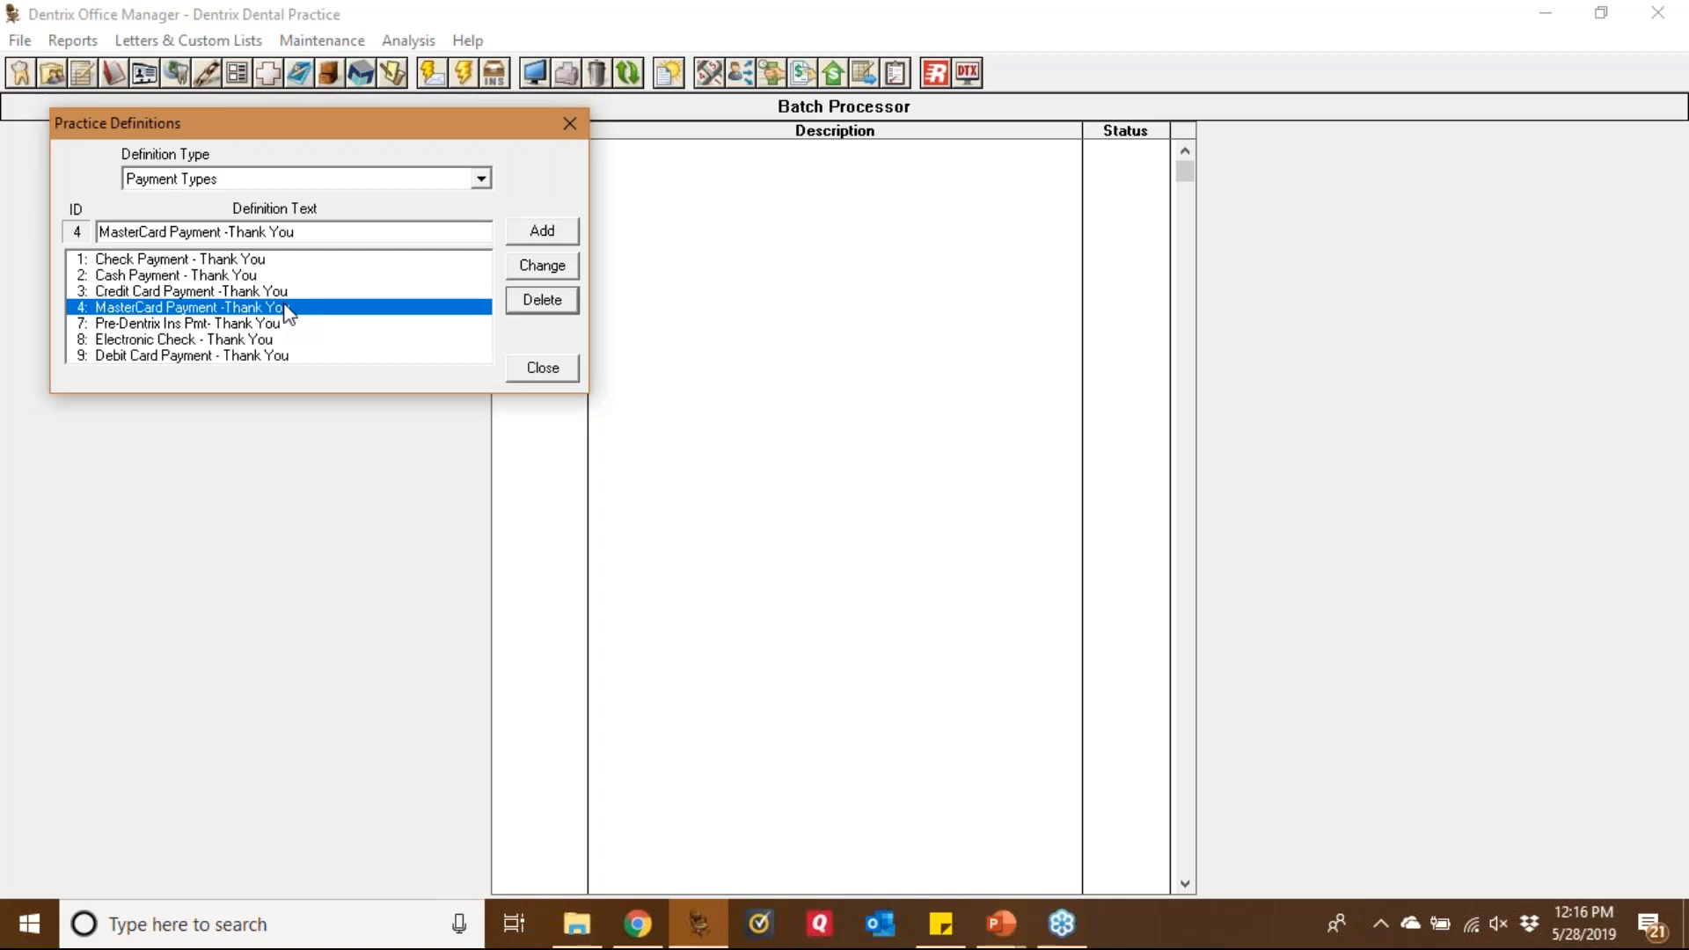
pyautogui.click(541, 306)
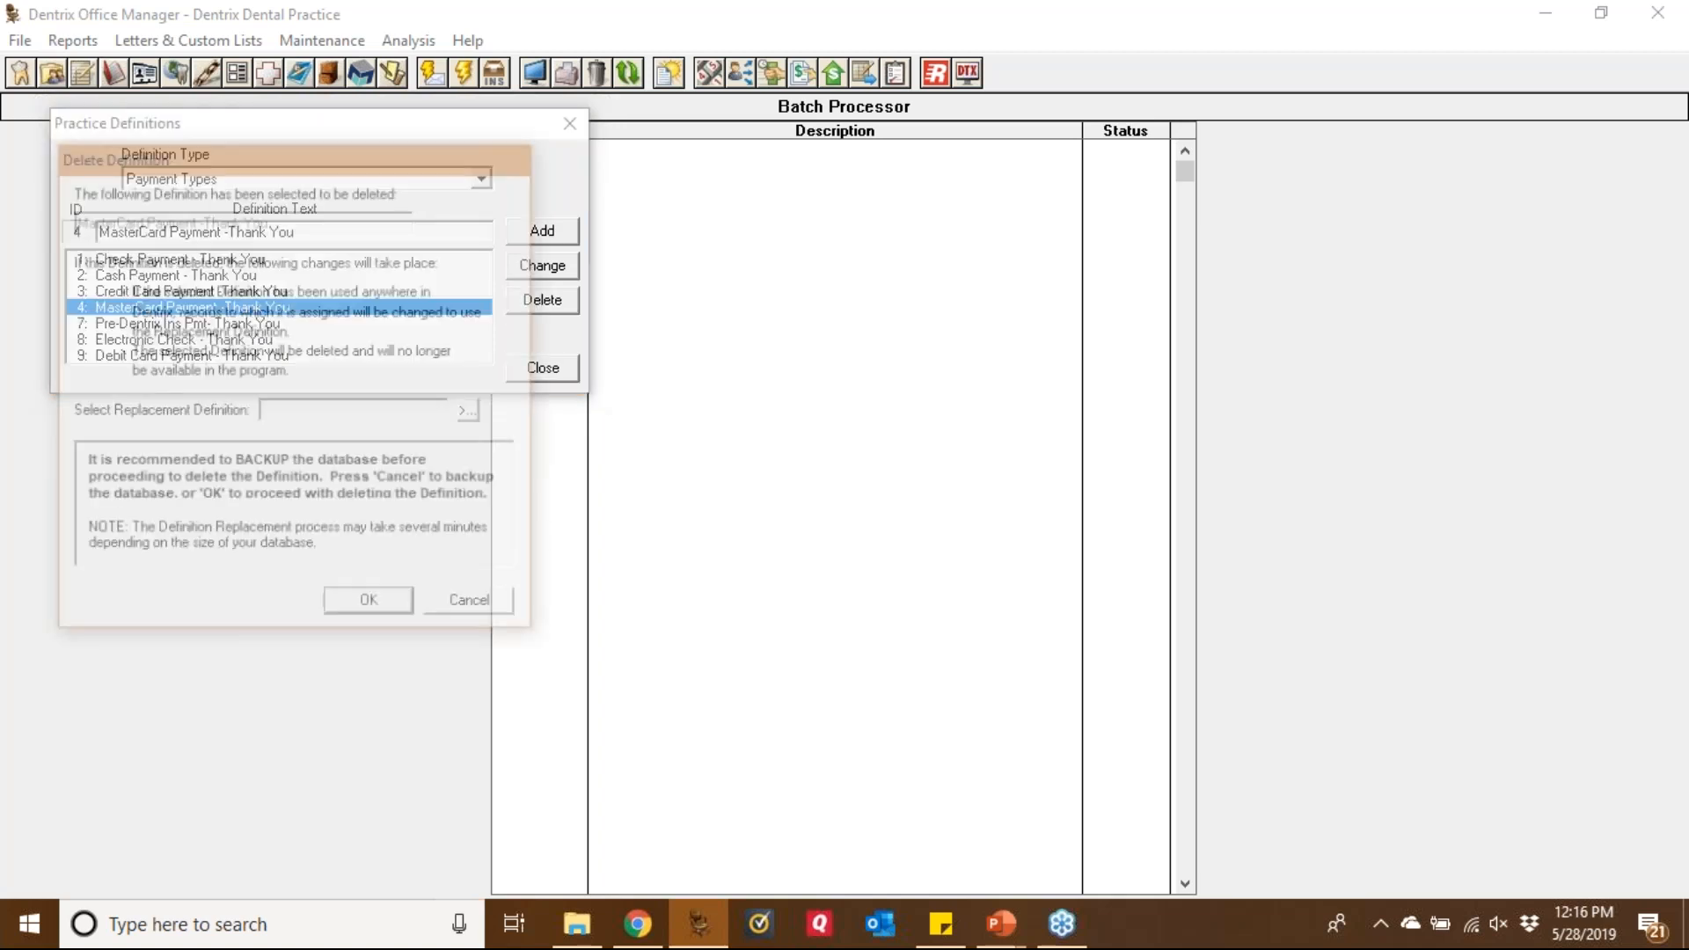
pyautogui.click(473, 412)
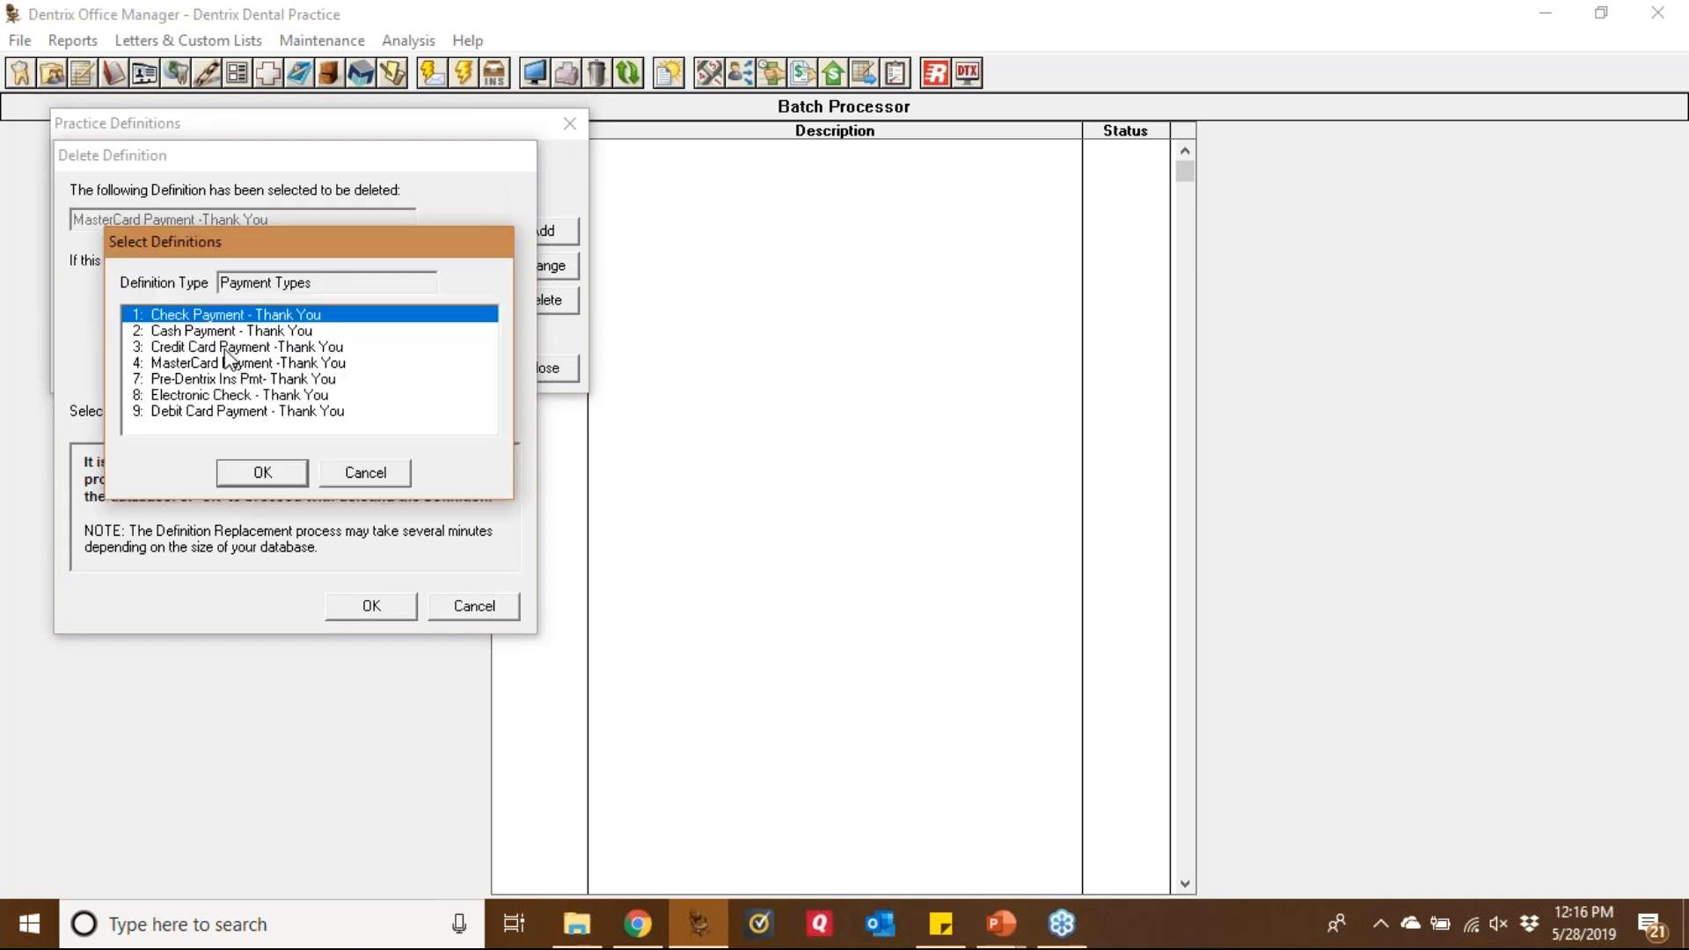
pyautogui.click(227, 349)
pyautogui.click(261, 472)
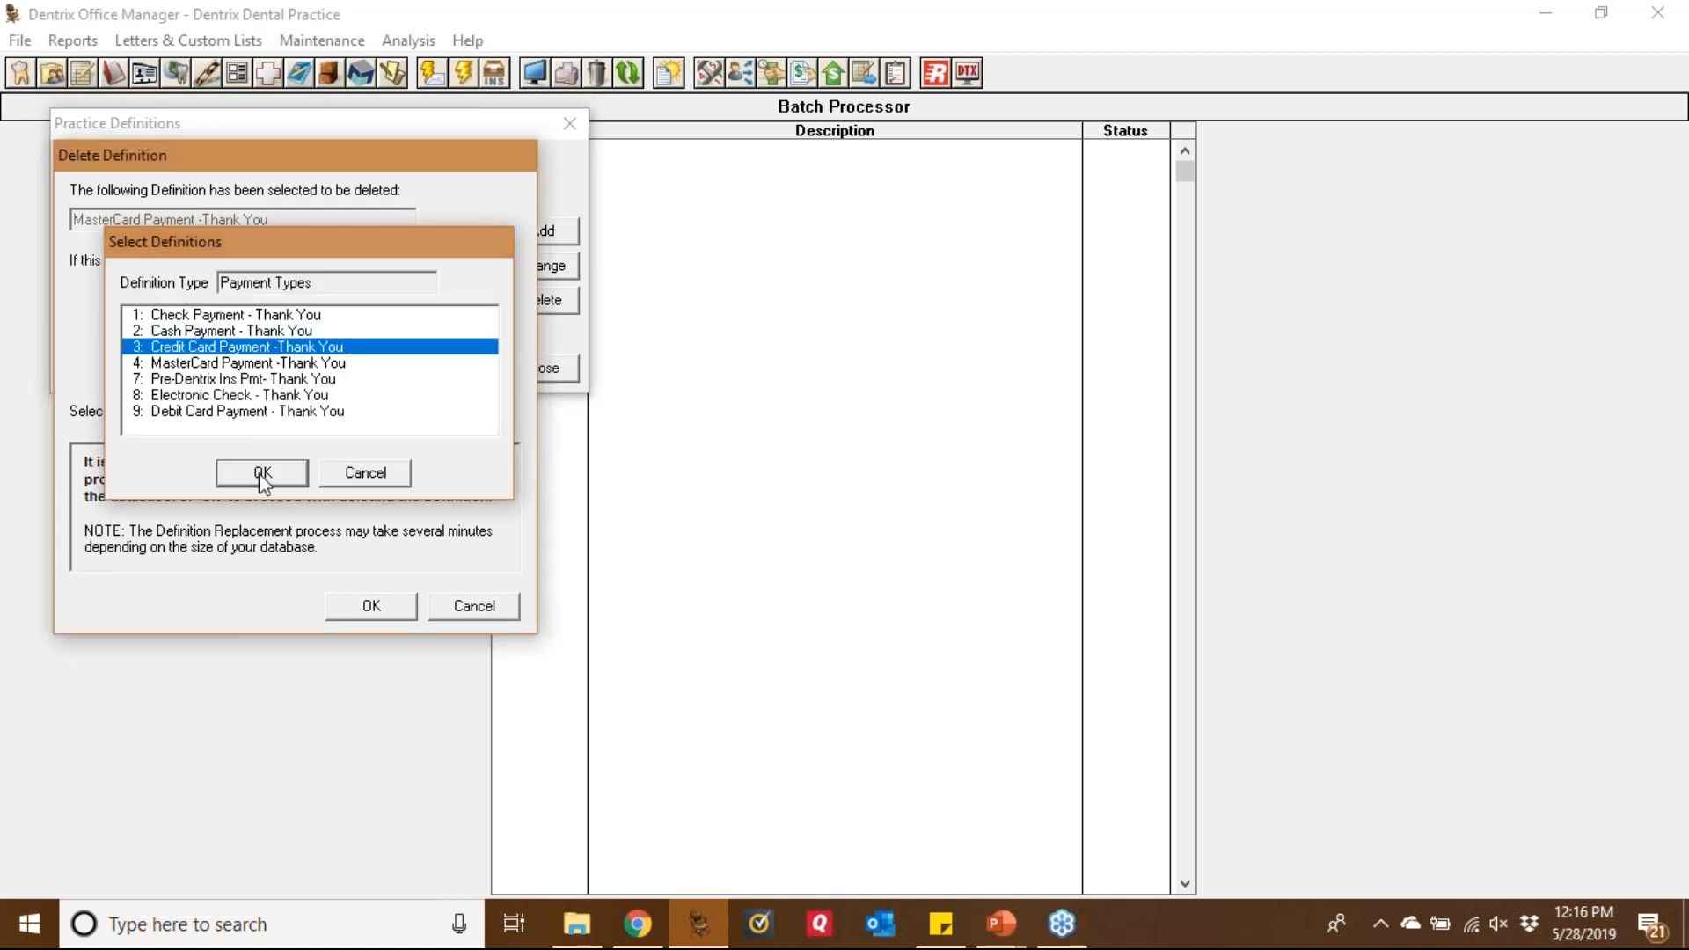
pyautogui.click(371, 607)
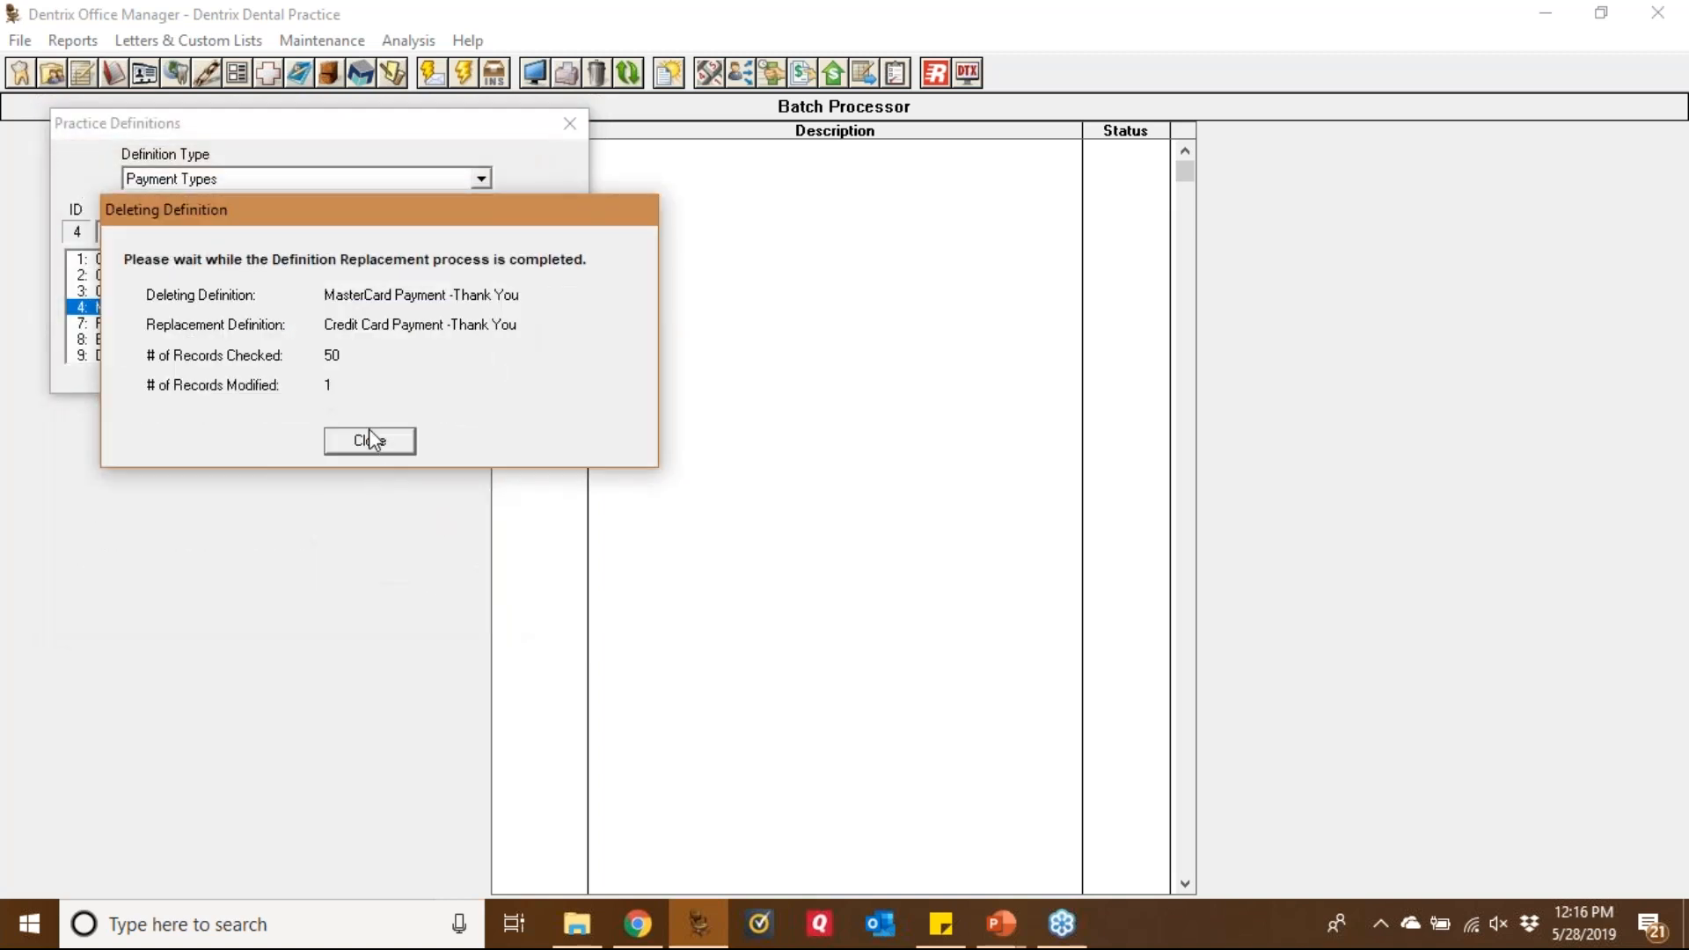
pyautogui.click(370, 442)
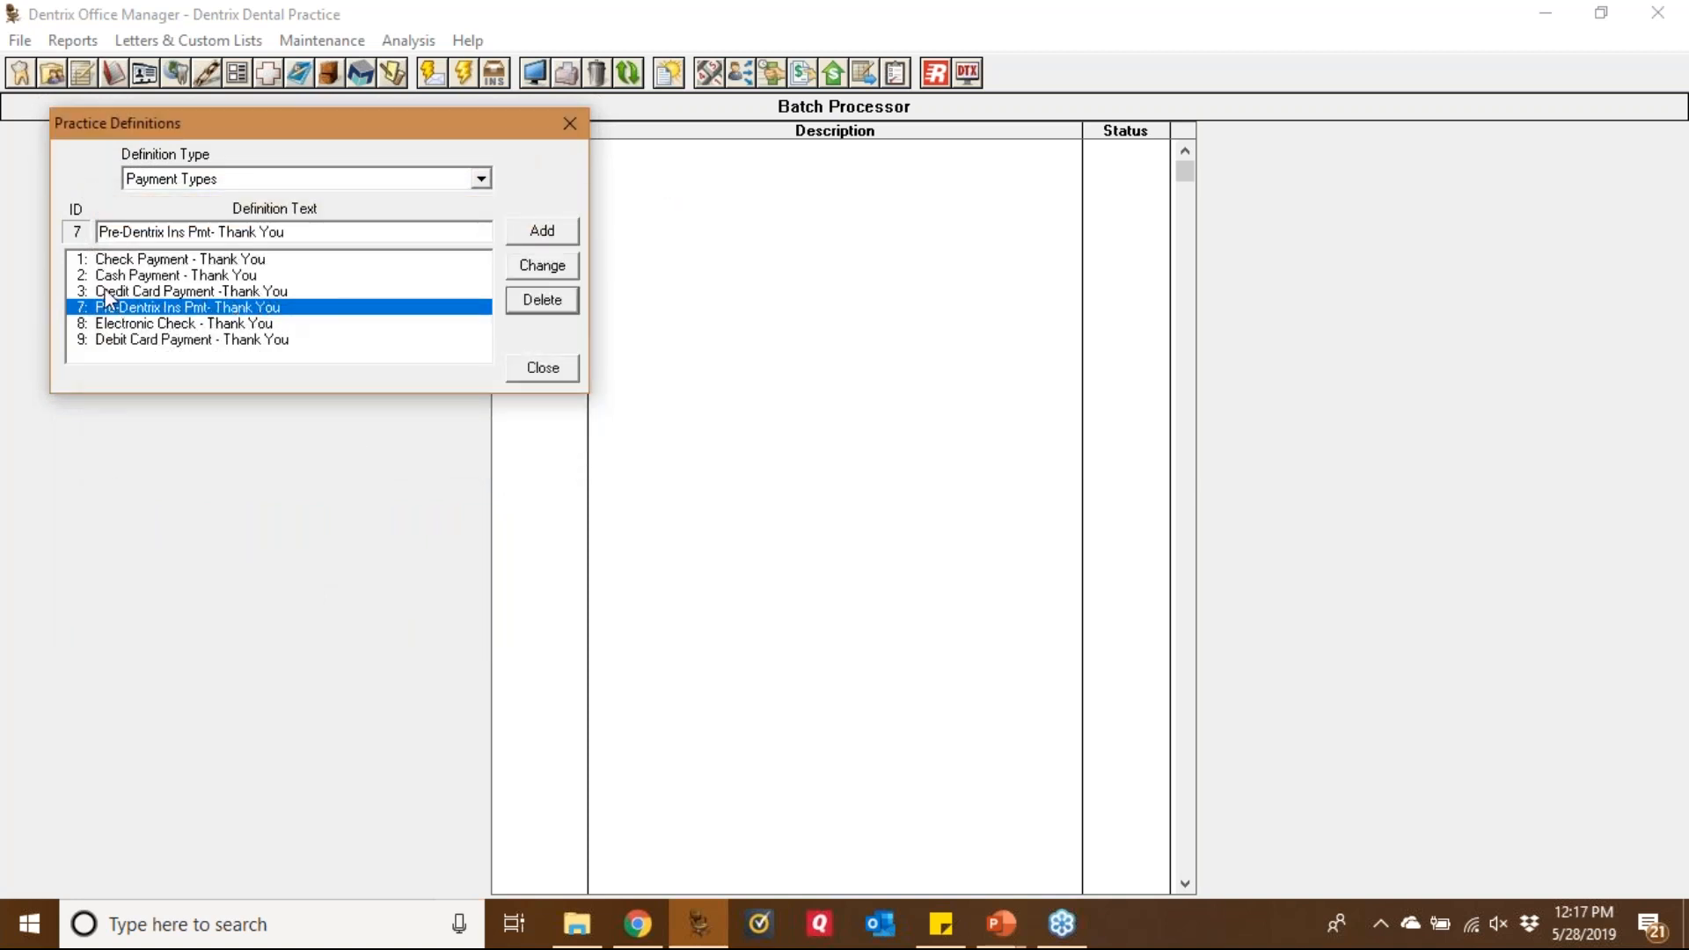
pyautogui.click(1674, 358)
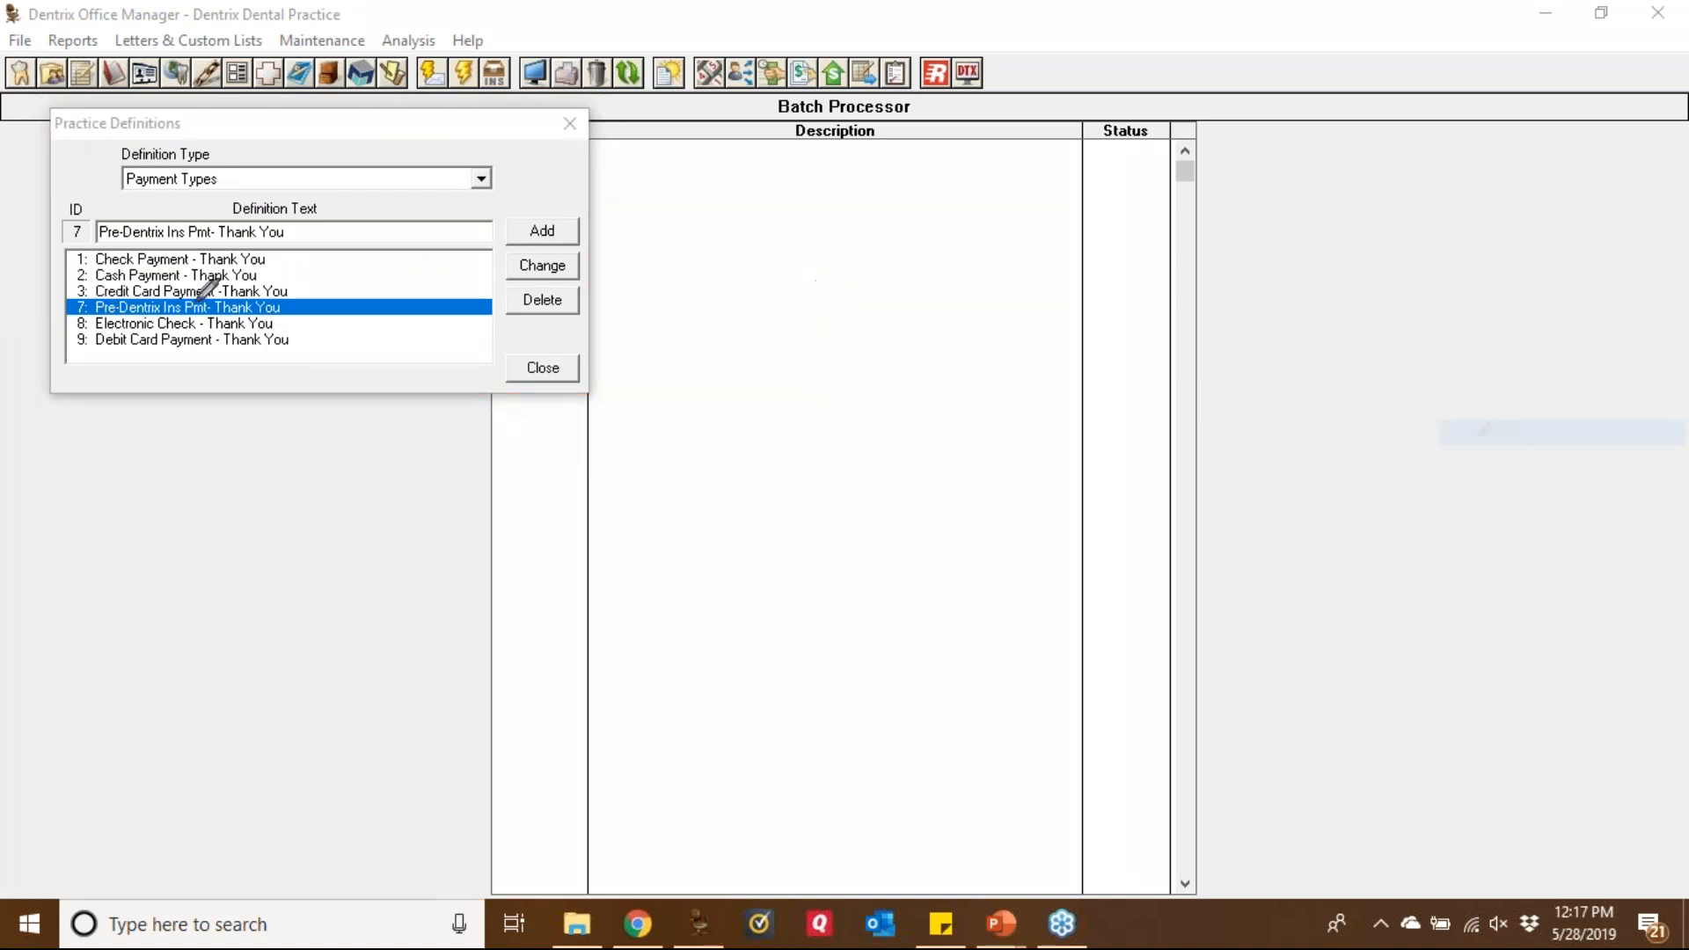
pyautogui.moveTo(87, 283)
pyautogui.mouseDown()
pyautogui.moveTo(58, 294)
pyautogui.moveTo(66, 314)
pyautogui.moveTo(104, 306)
pyautogui.moveTo(88, 280)
pyautogui.mouseUp()
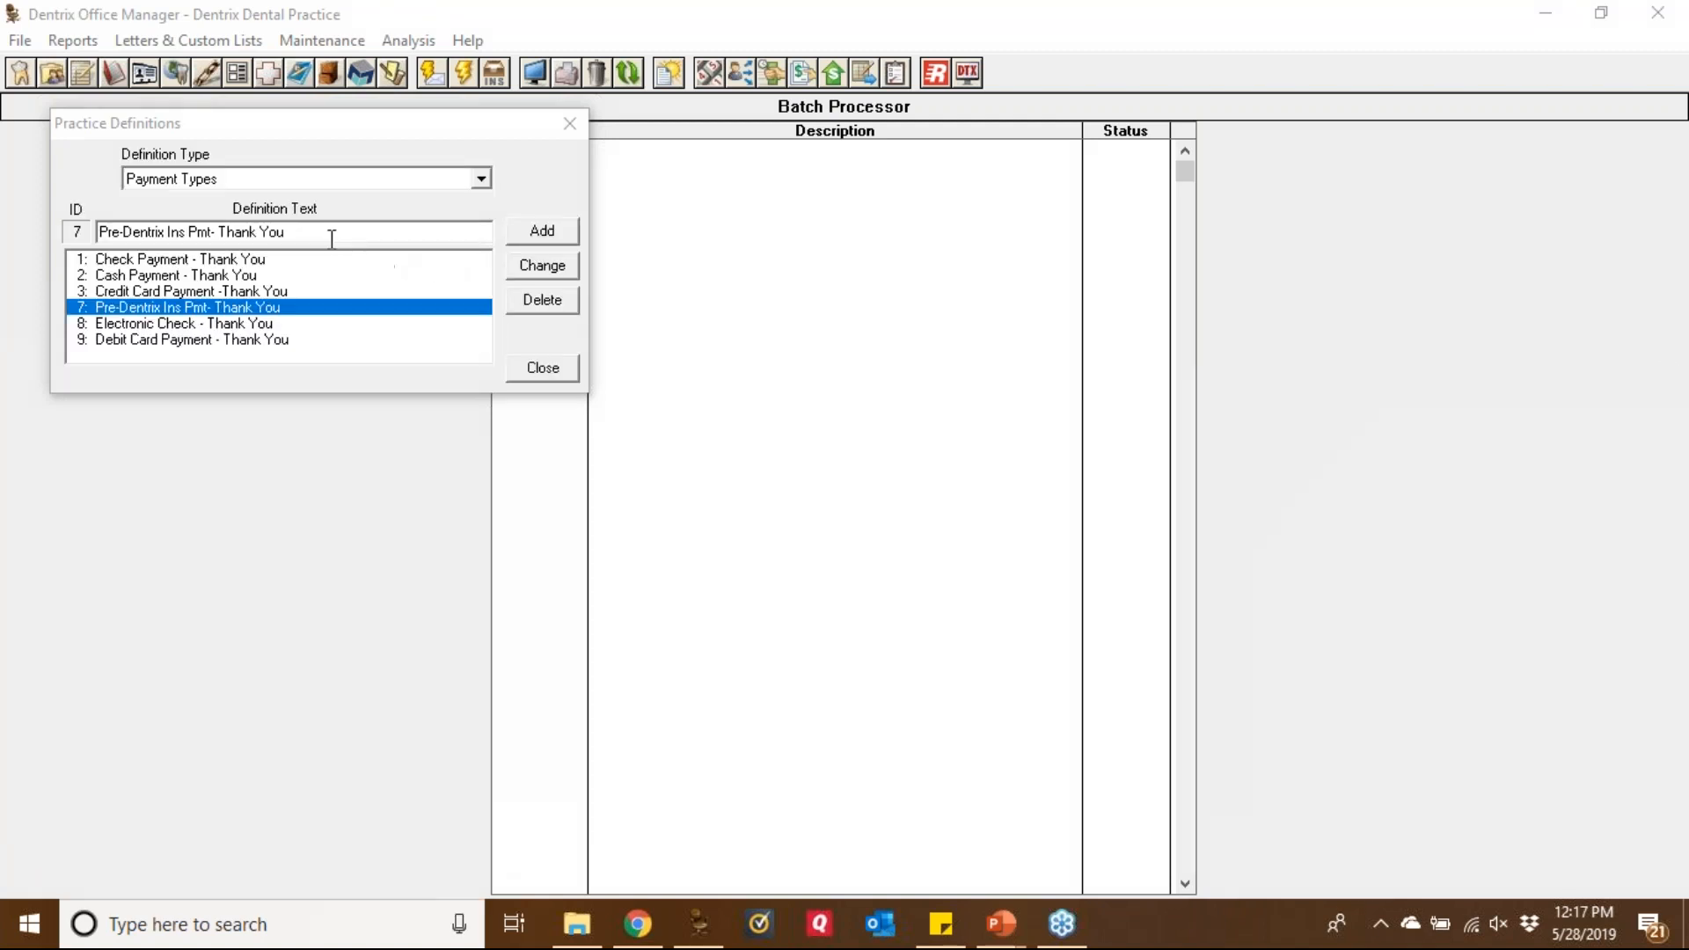
# Add a new payment type named "OTC - Check Payment" for over-the-counter check payments
pyautogui.click(304, 230)
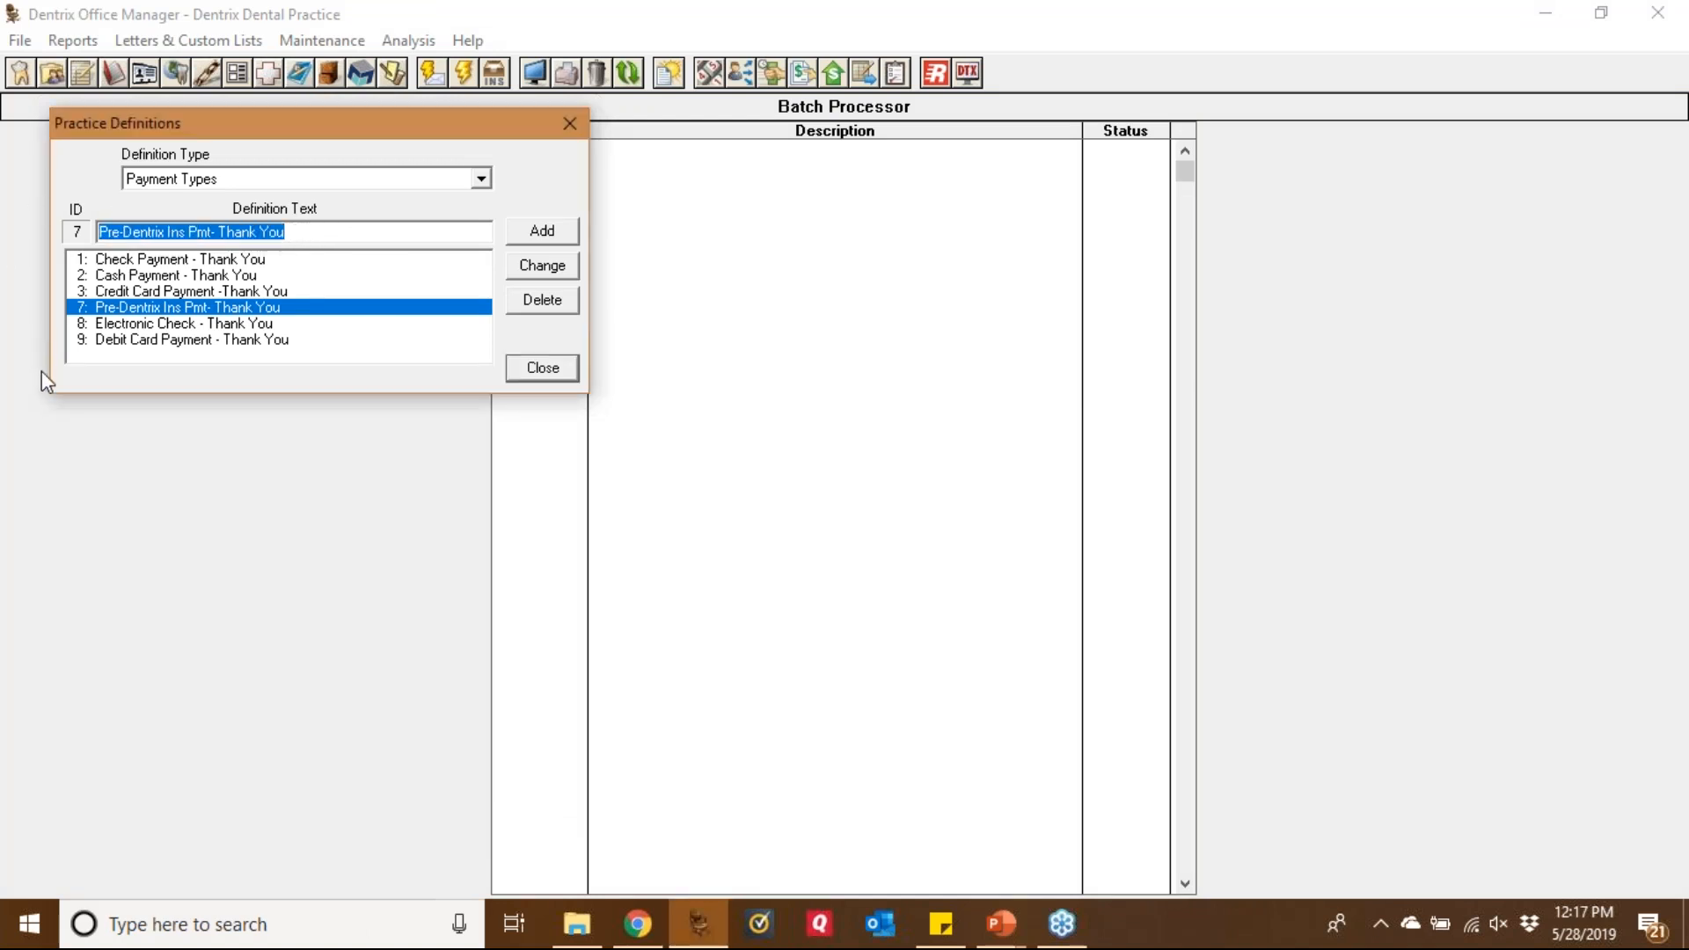
pyautogui.write('O')
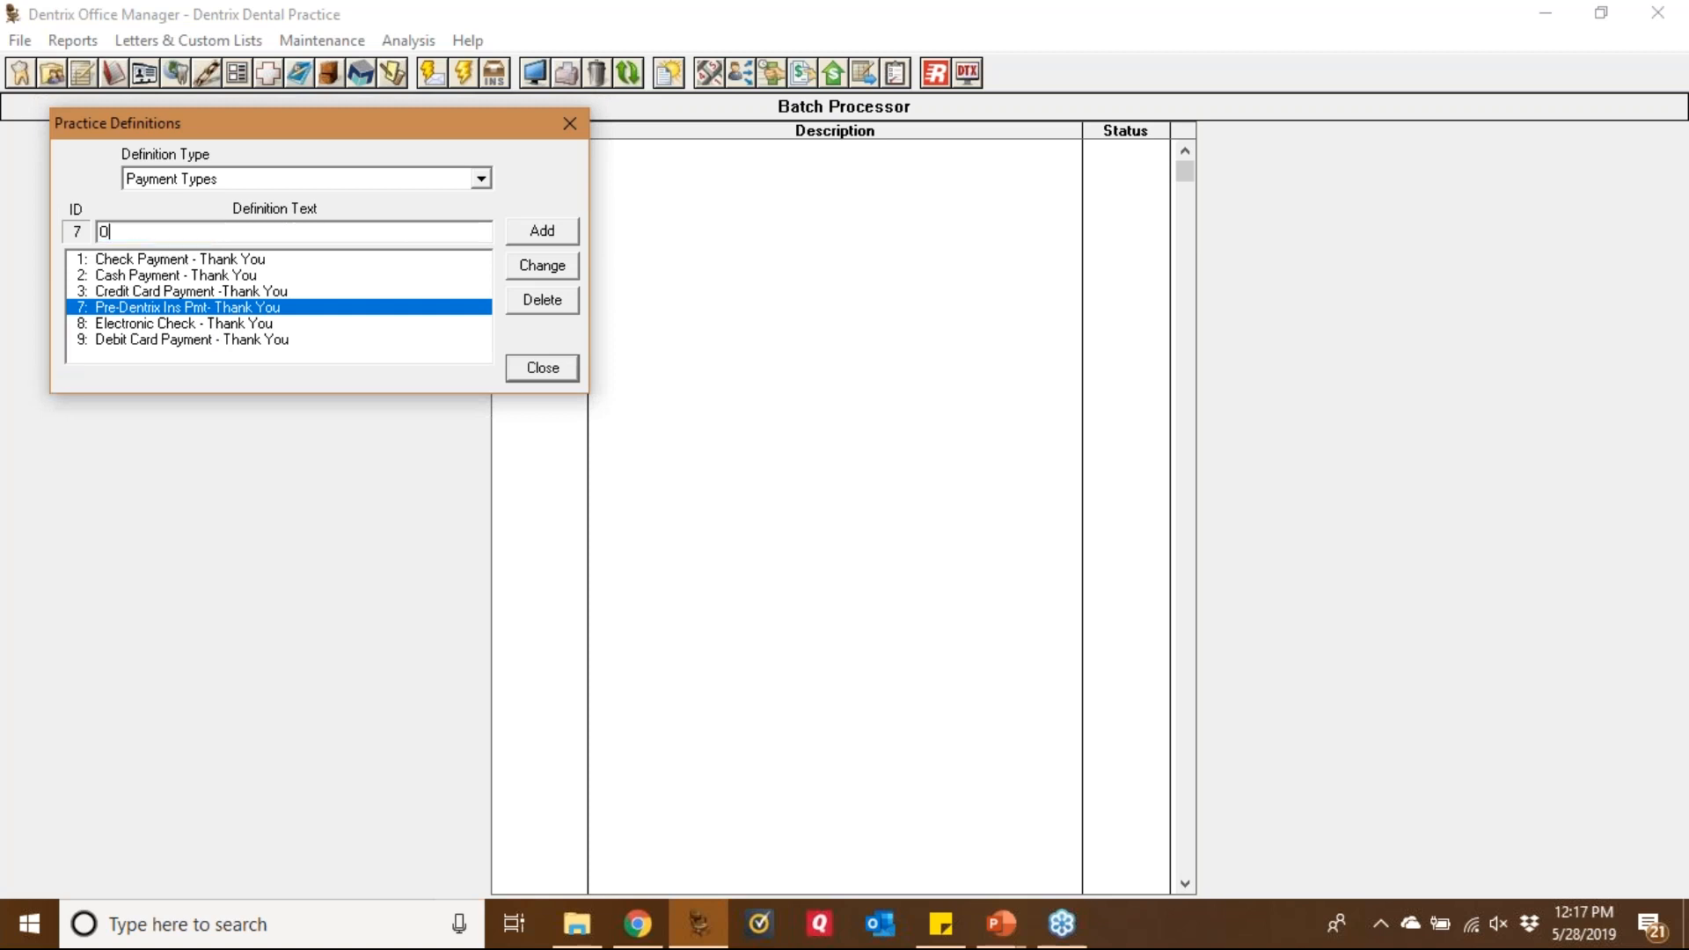
pyautogui.write('TC - Check Payment')
pyautogui.click(543, 231)
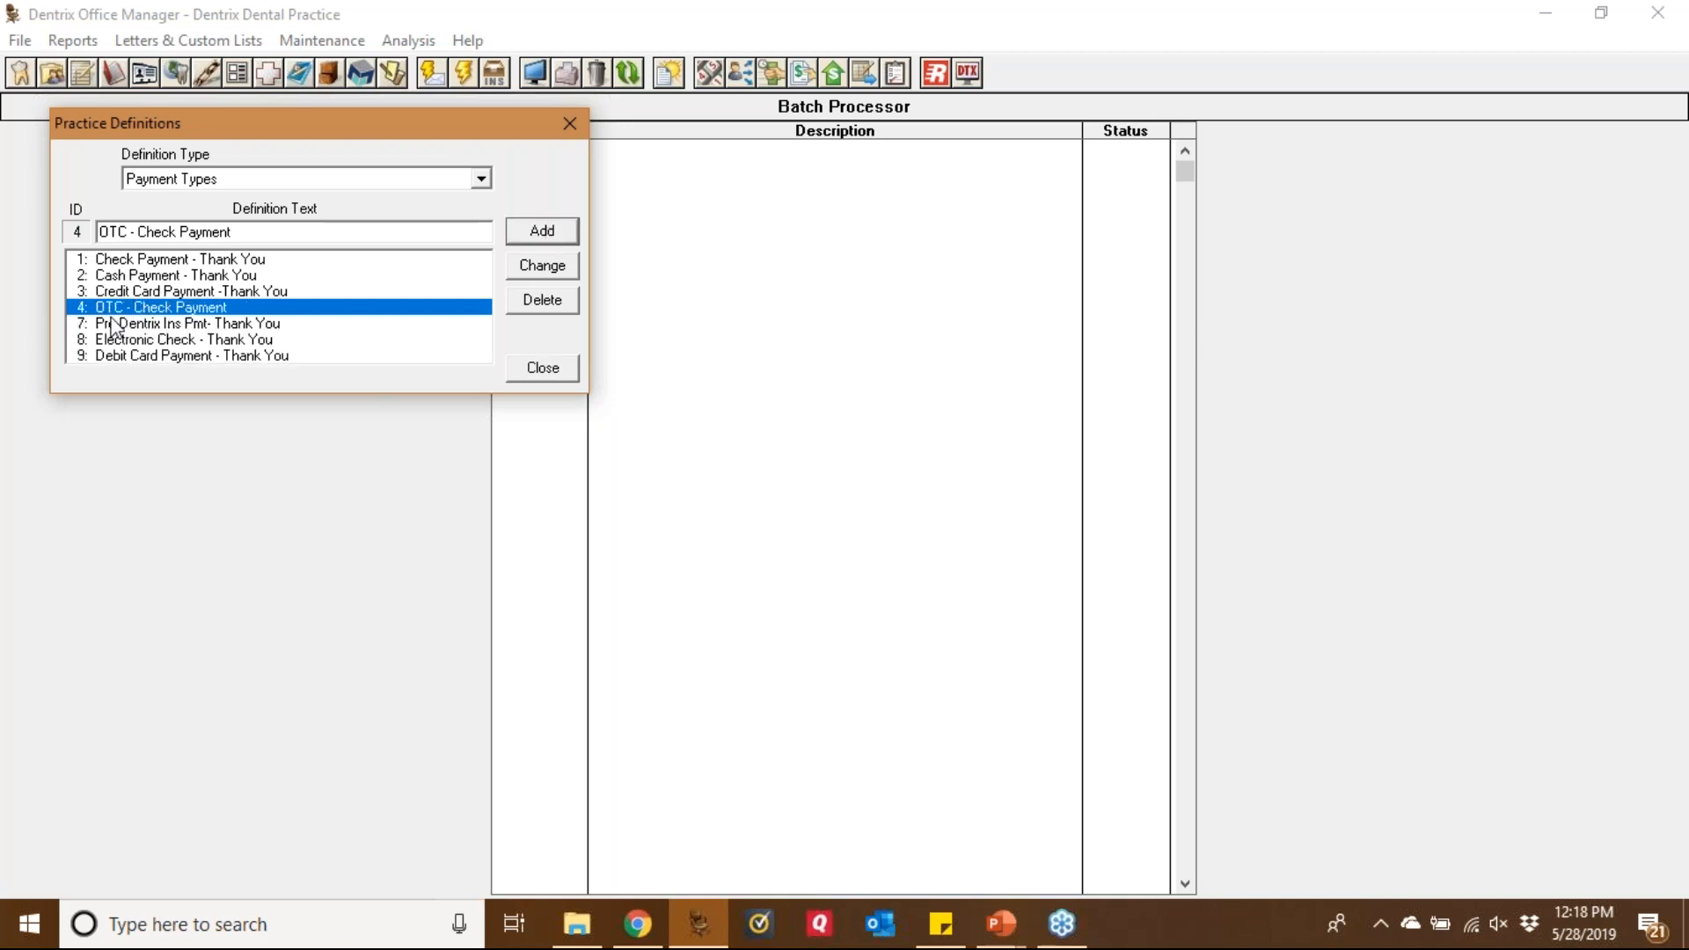
# Add another payment type named "OTC - Credit Card Payment", based on the text of the OTC check definition
pyautogui.click(180, 231)
pyautogui.press('BackSpace')
pyautogui.press('BackSpace')
pyautogui.press('BackSpace')
pyautogui.press('BackSpace')
pyautogui.press('BackSpace')
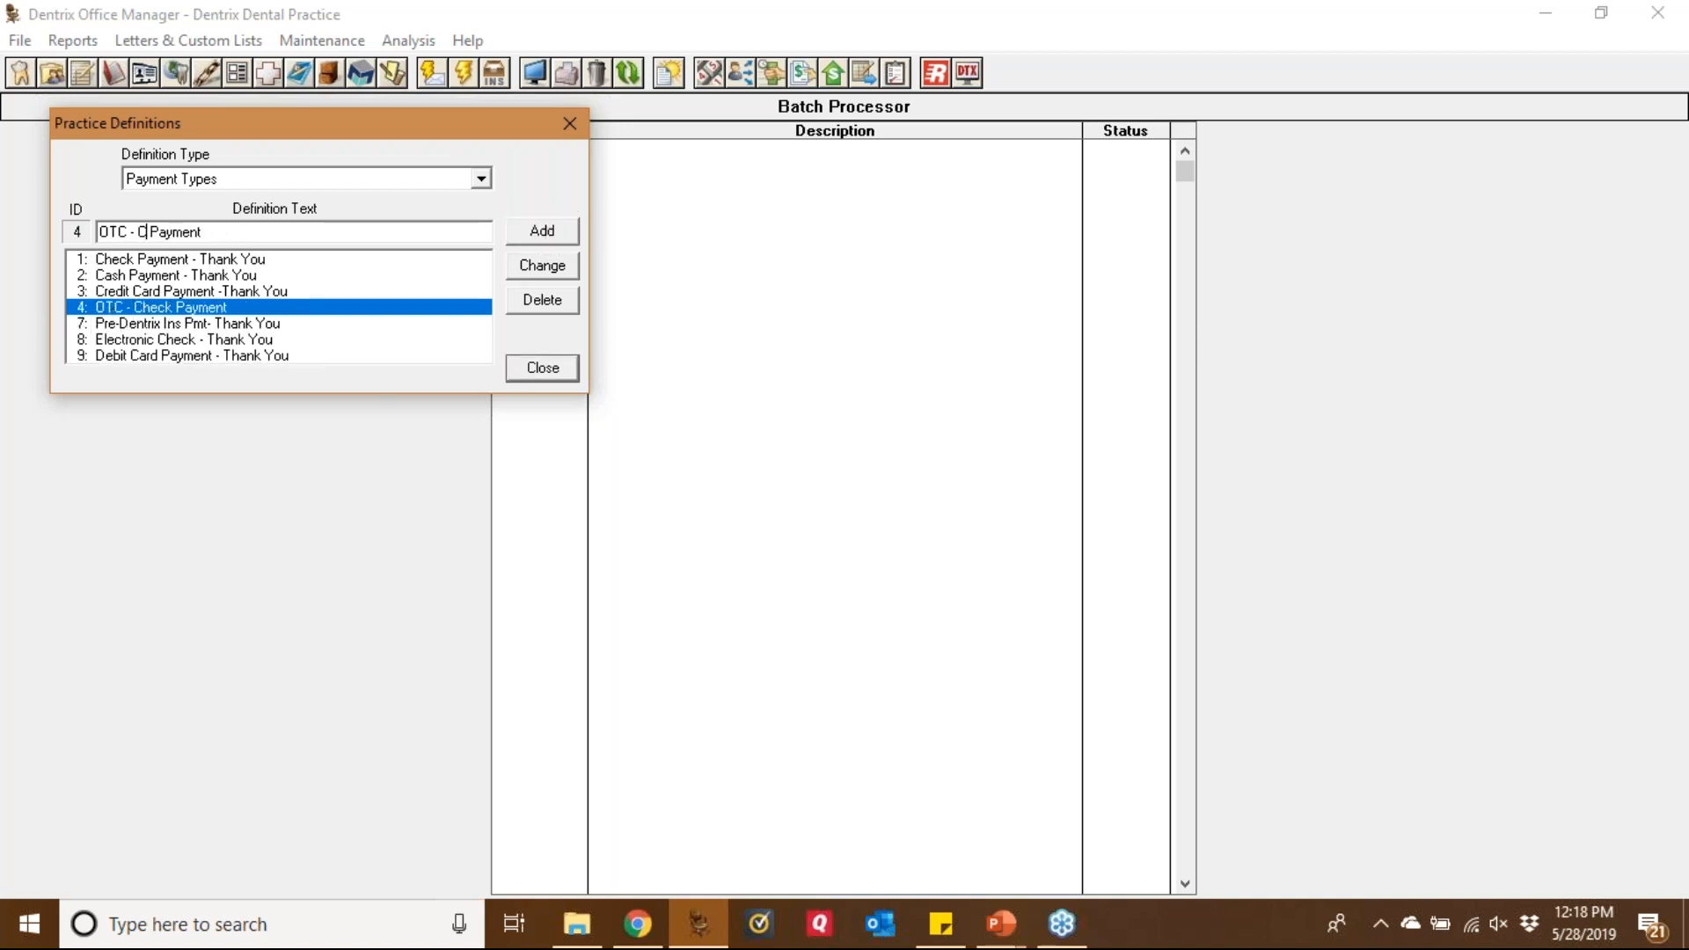
pyautogui.write('Credit Card')
pyautogui.press('BackSpace')
pyautogui.click(538, 234)
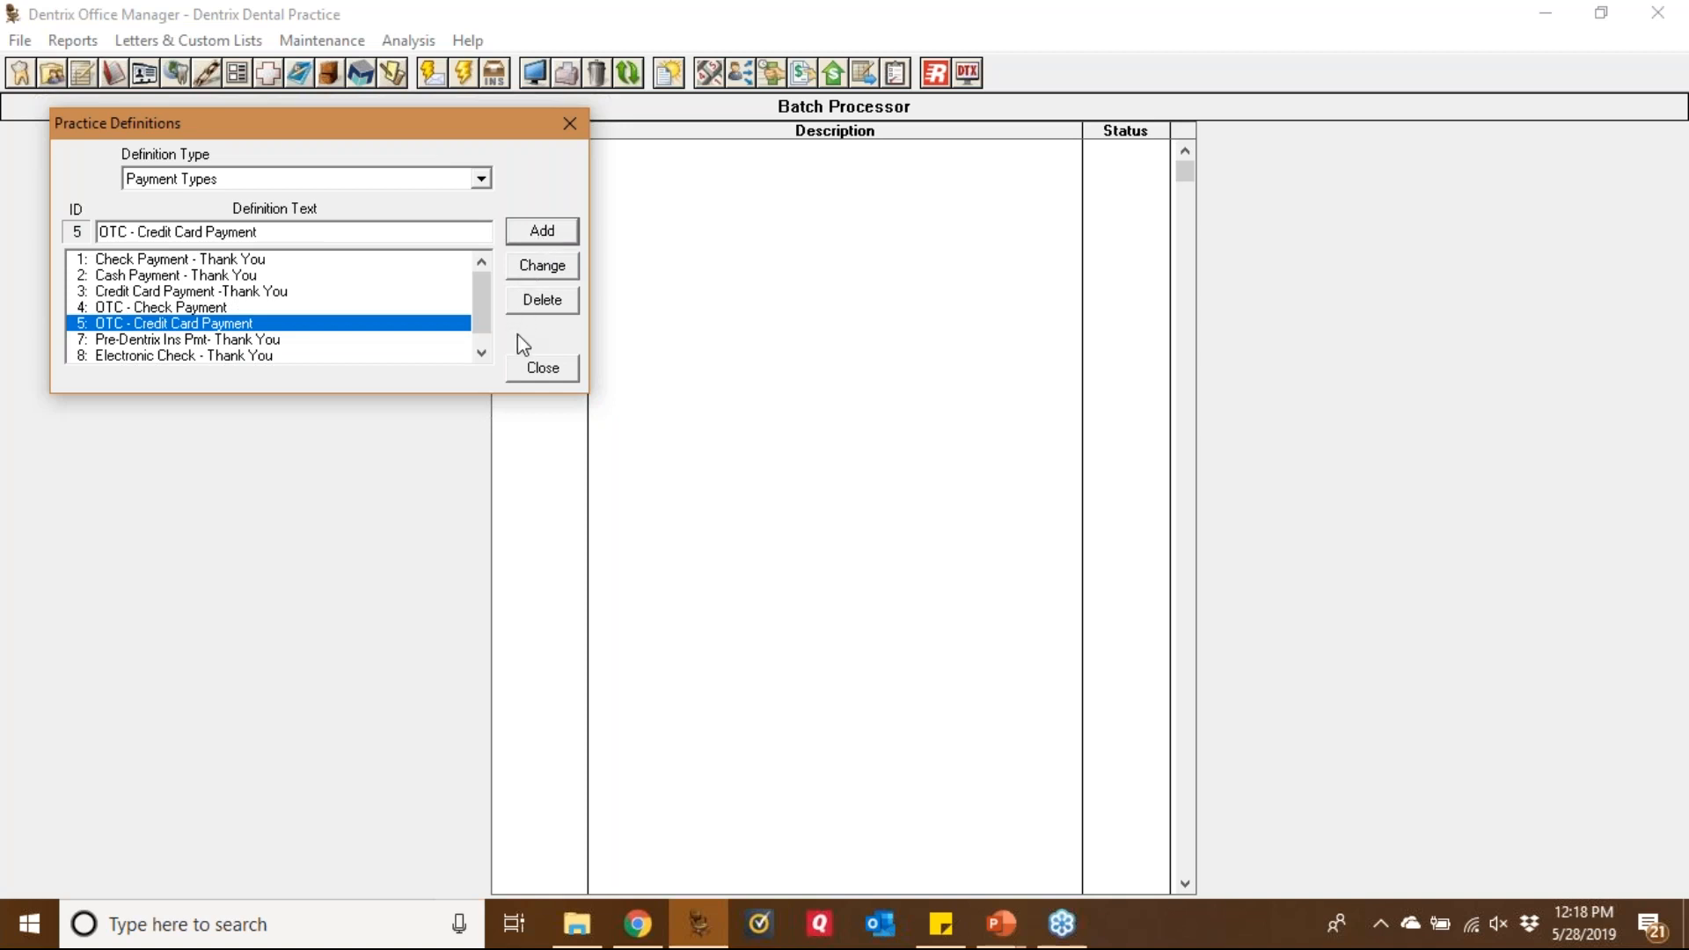
# Add a payment type named "Care Credit Payment" and close the practice definitions
pyautogui.click(480, 354)
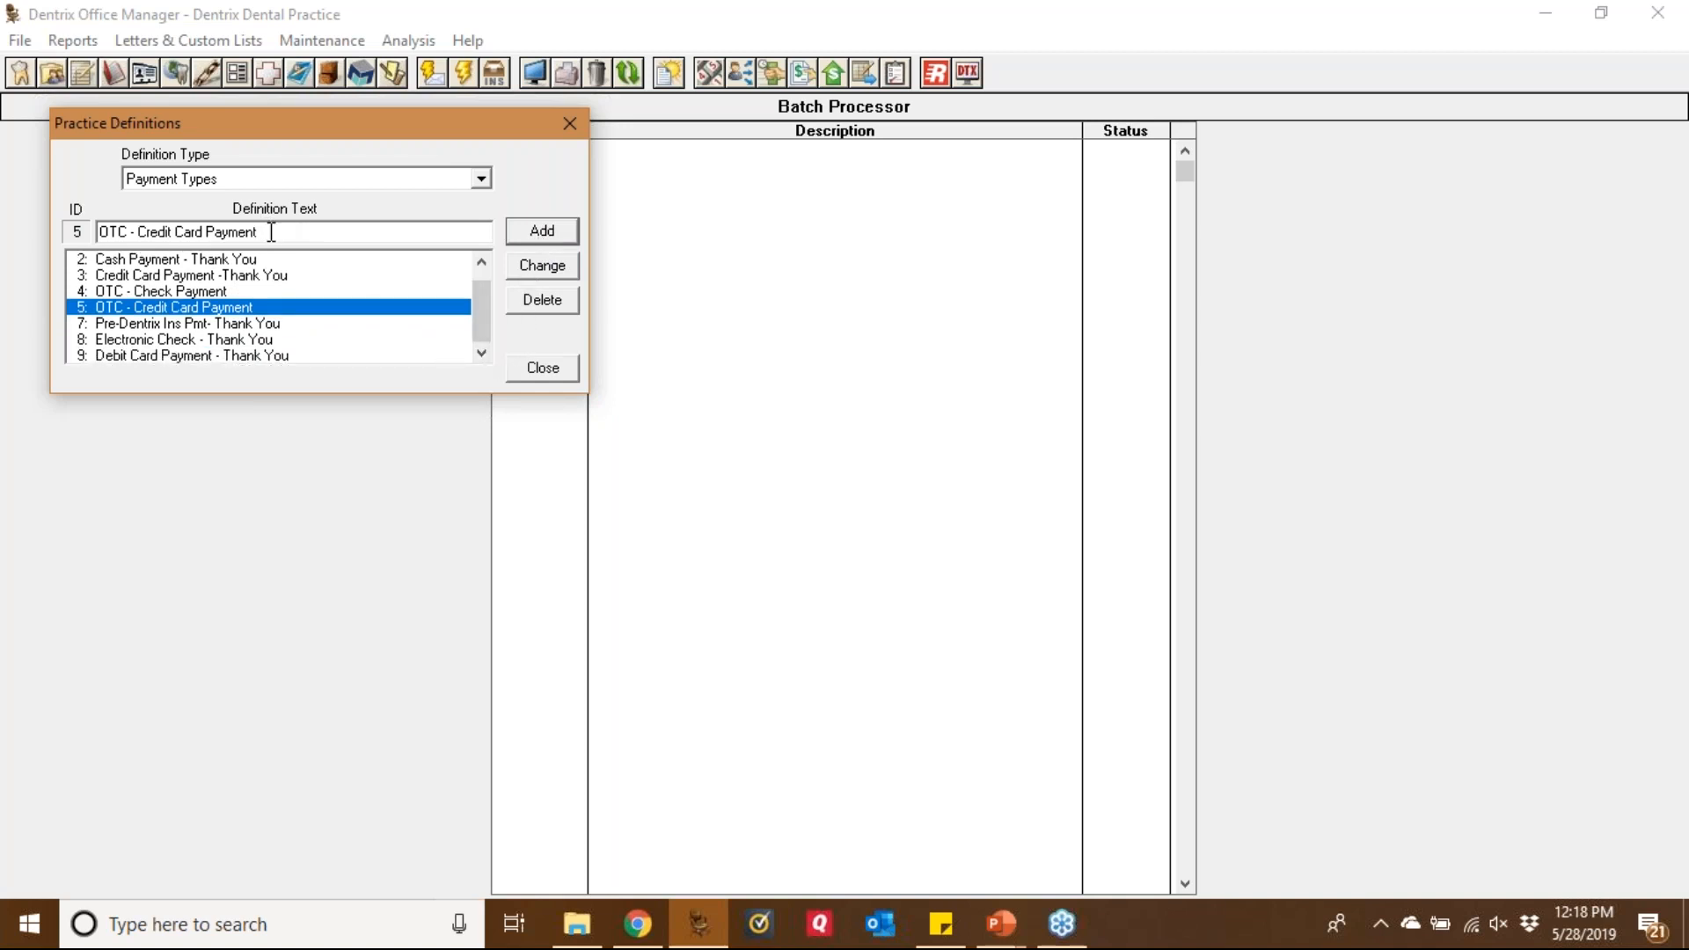
pyautogui.moveTo(271, 231); pyautogui.dragTo(19, 233)
pyautogui.write('Care Credit Payment')
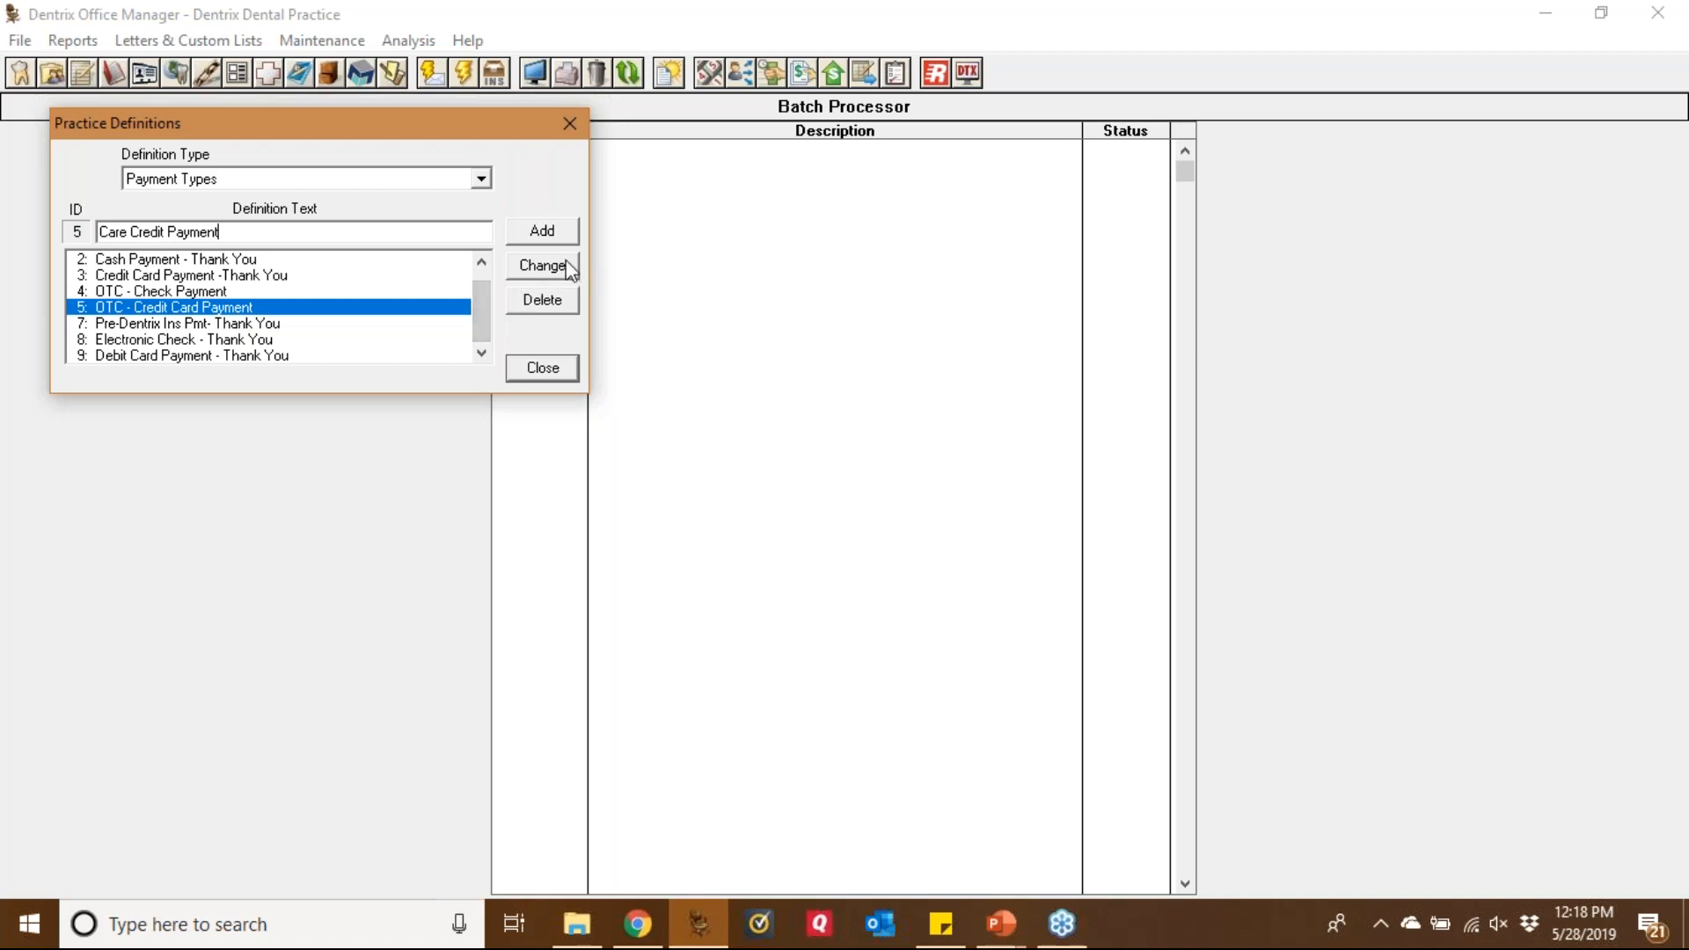
pyautogui.click(548, 235)
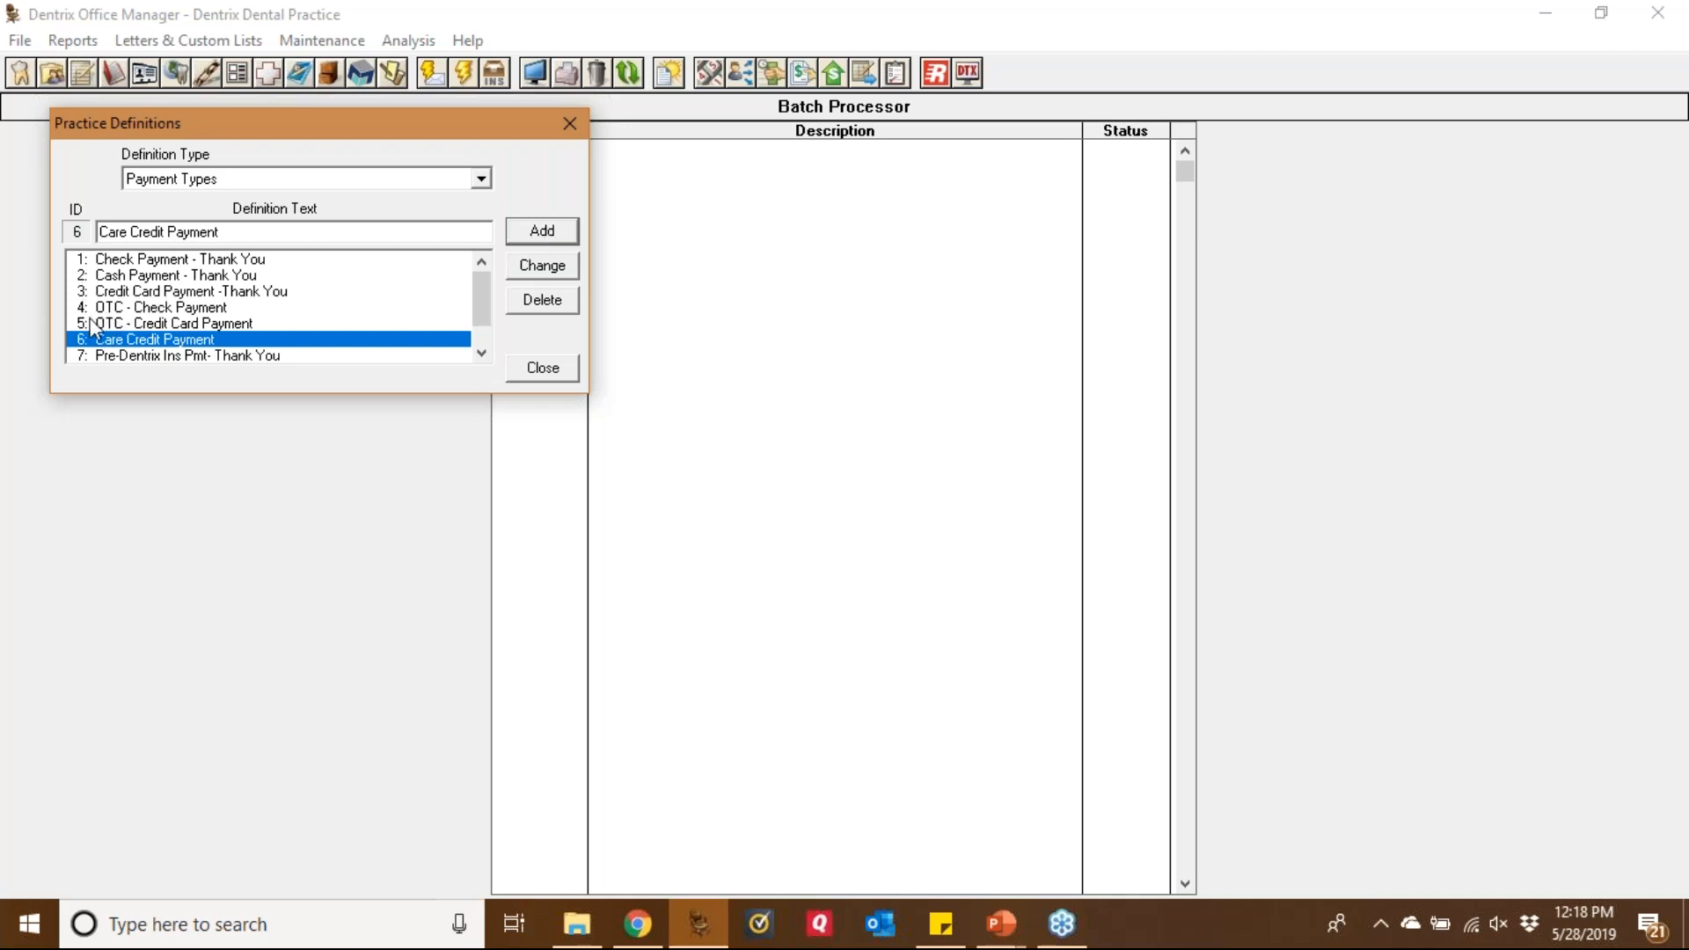
pyautogui.click(121, 327)
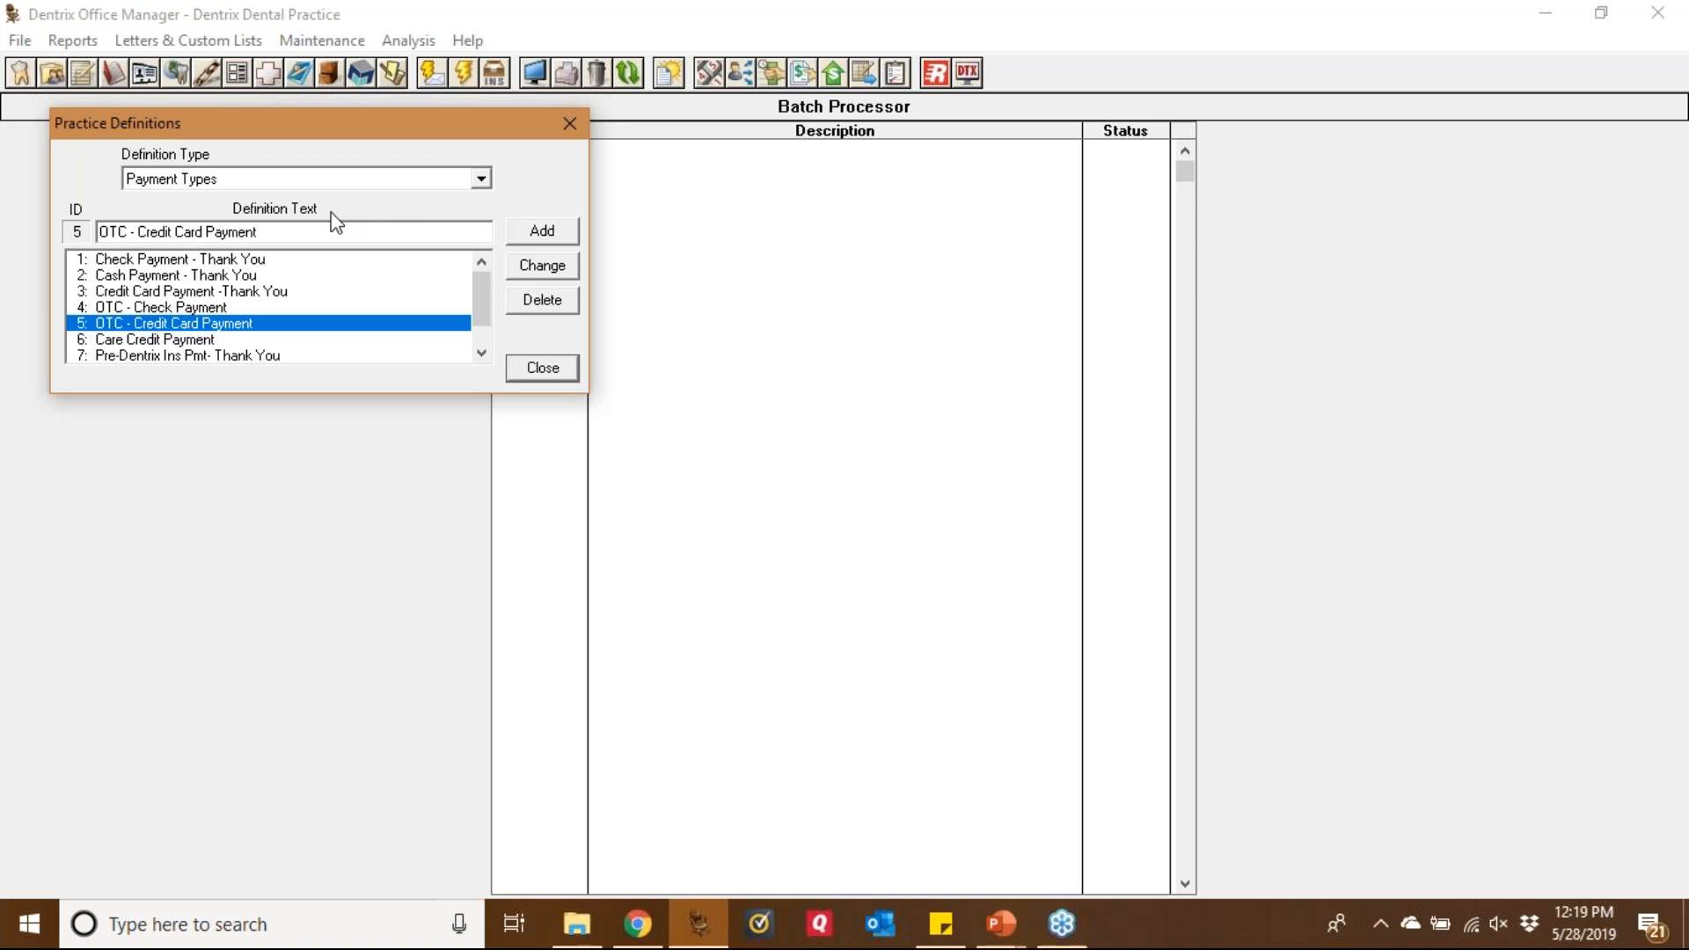
pyautogui.click(557, 367)
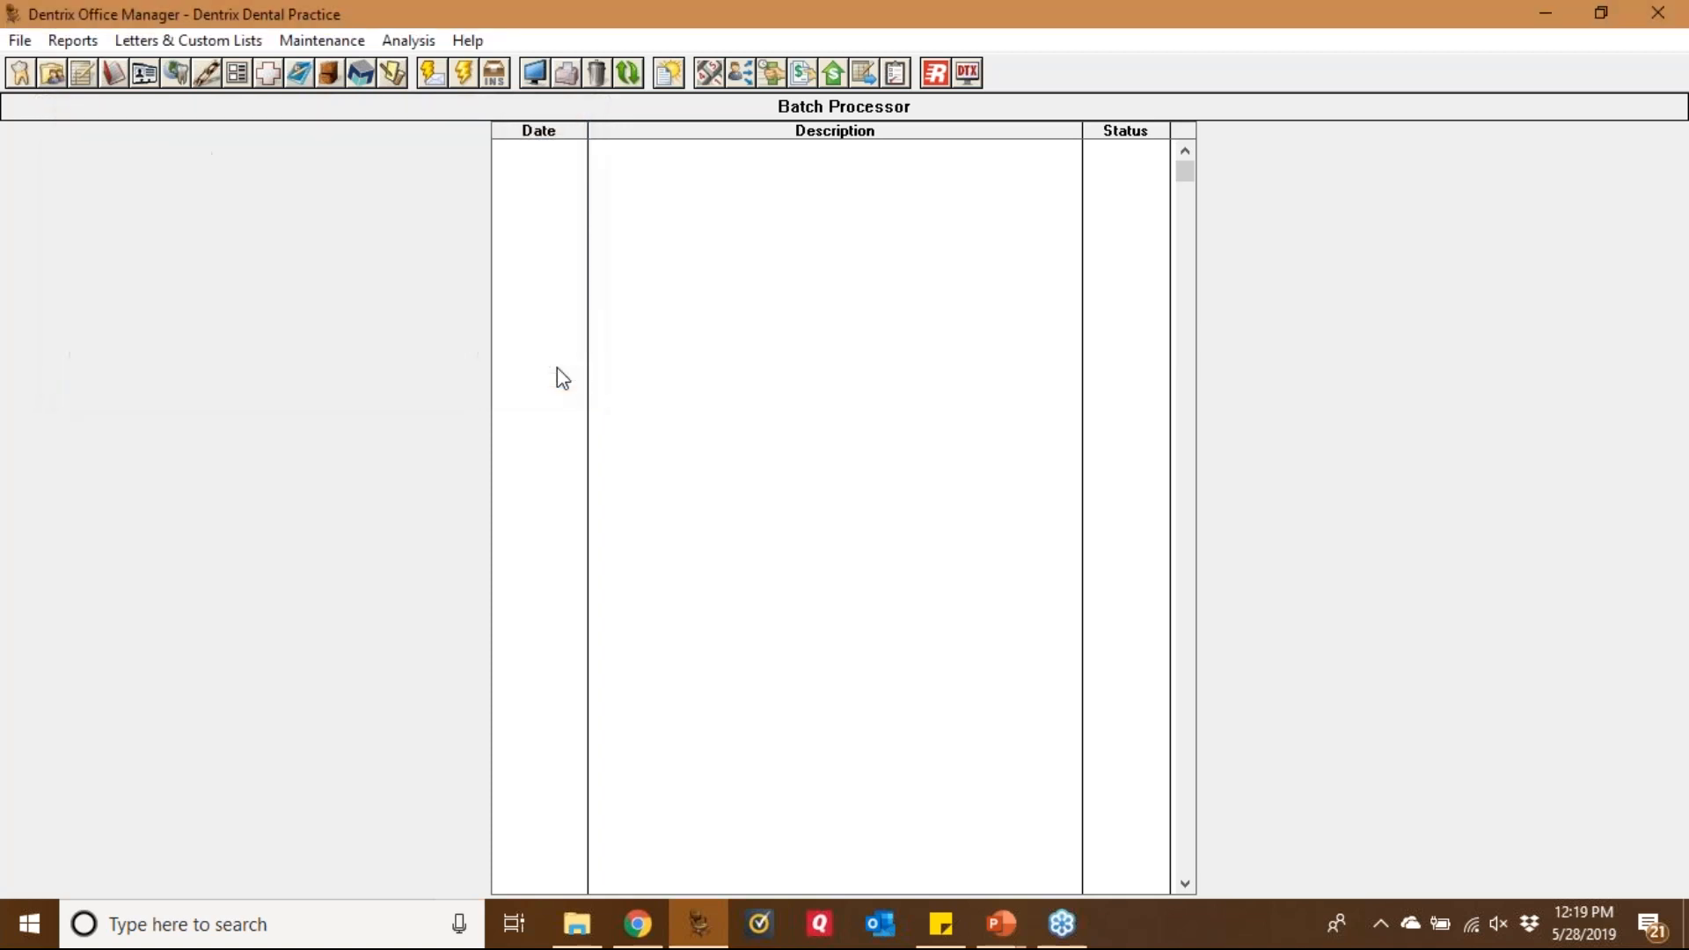
# Open Insurance Maintenance and look through the list of dental insurance plans
pyautogui.click(333, 46)
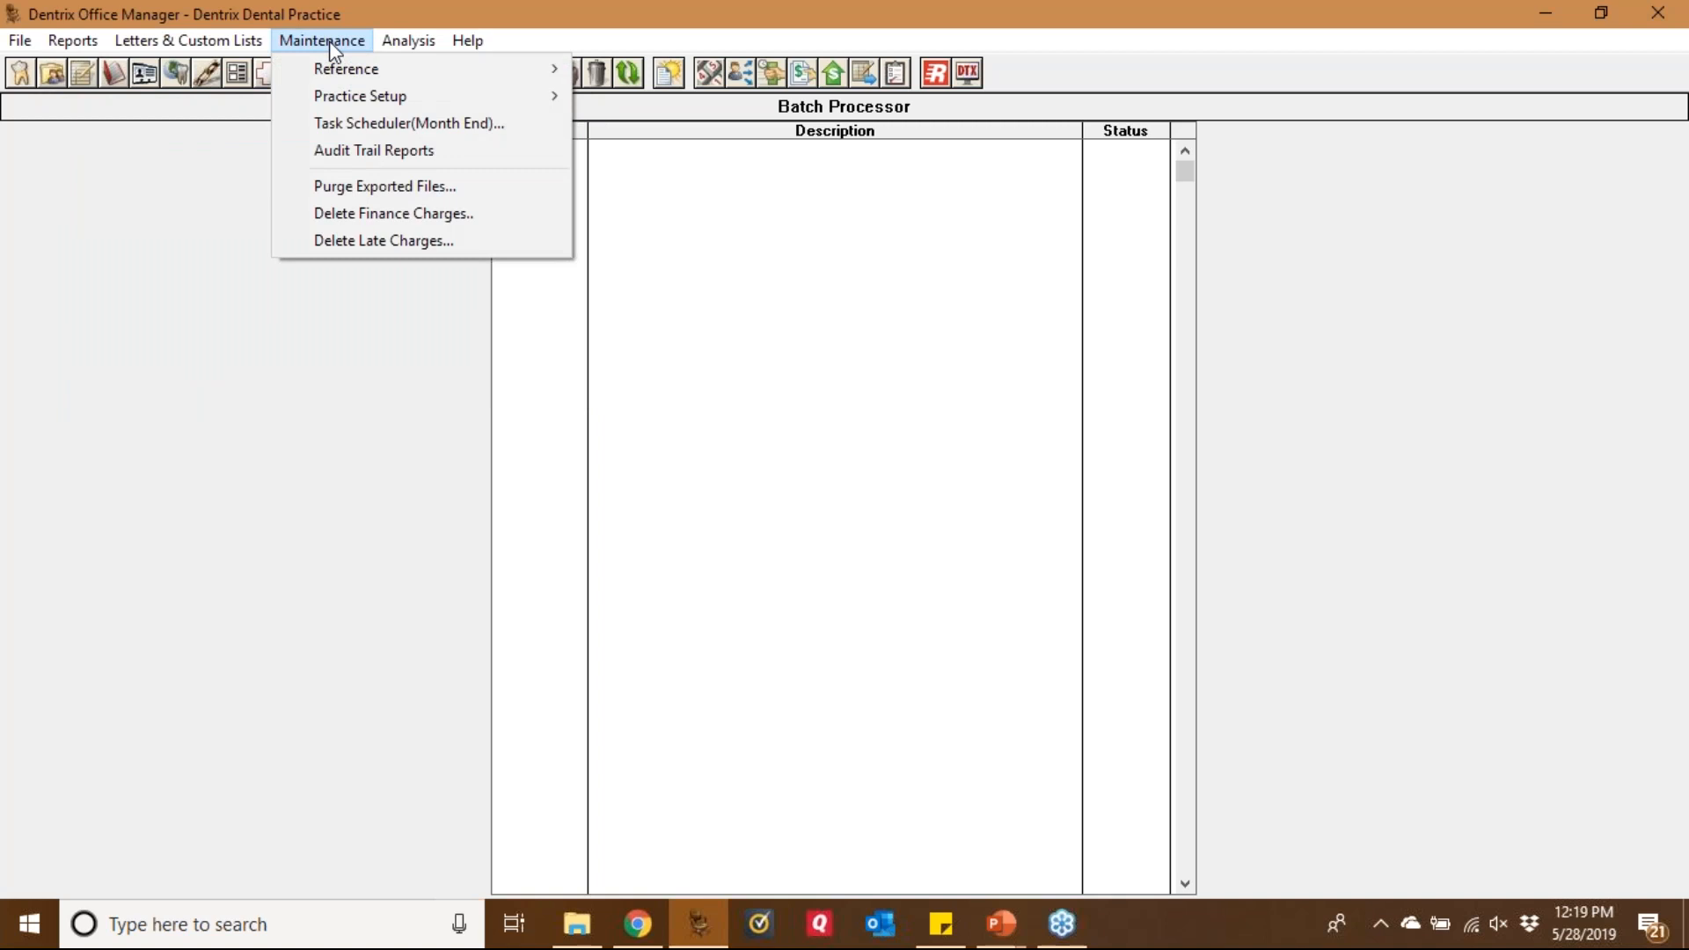
pyautogui.moveTo(355, 70)
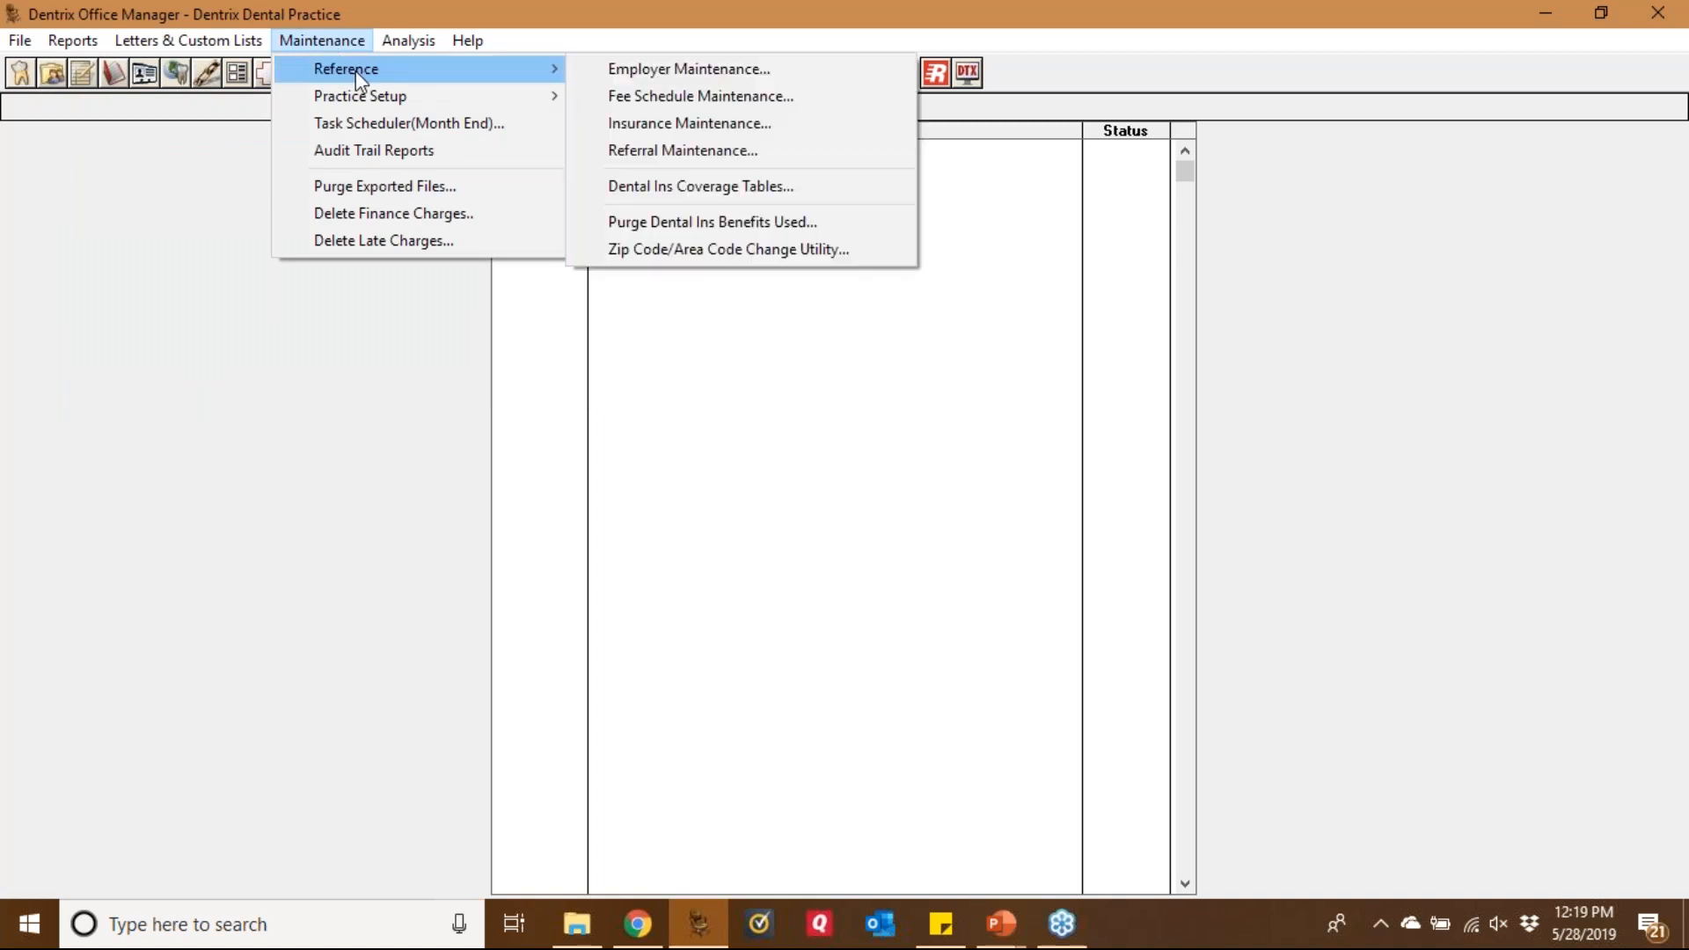
pyautogui.click(680, 128)
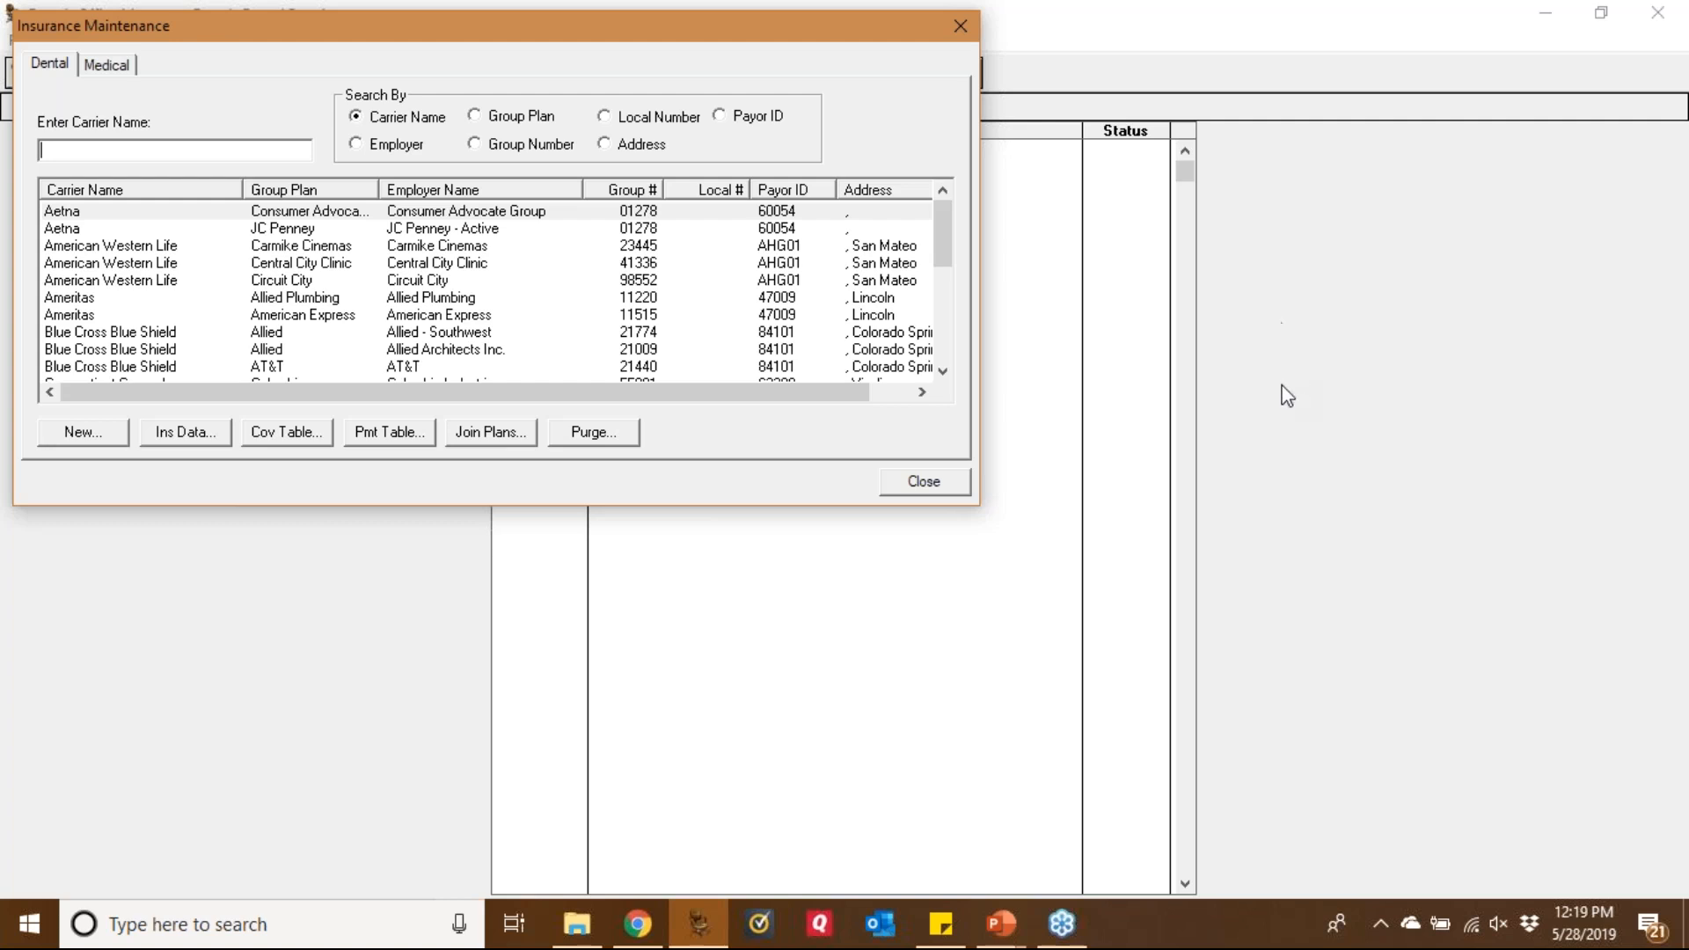
pyautogui.click(942, 352)
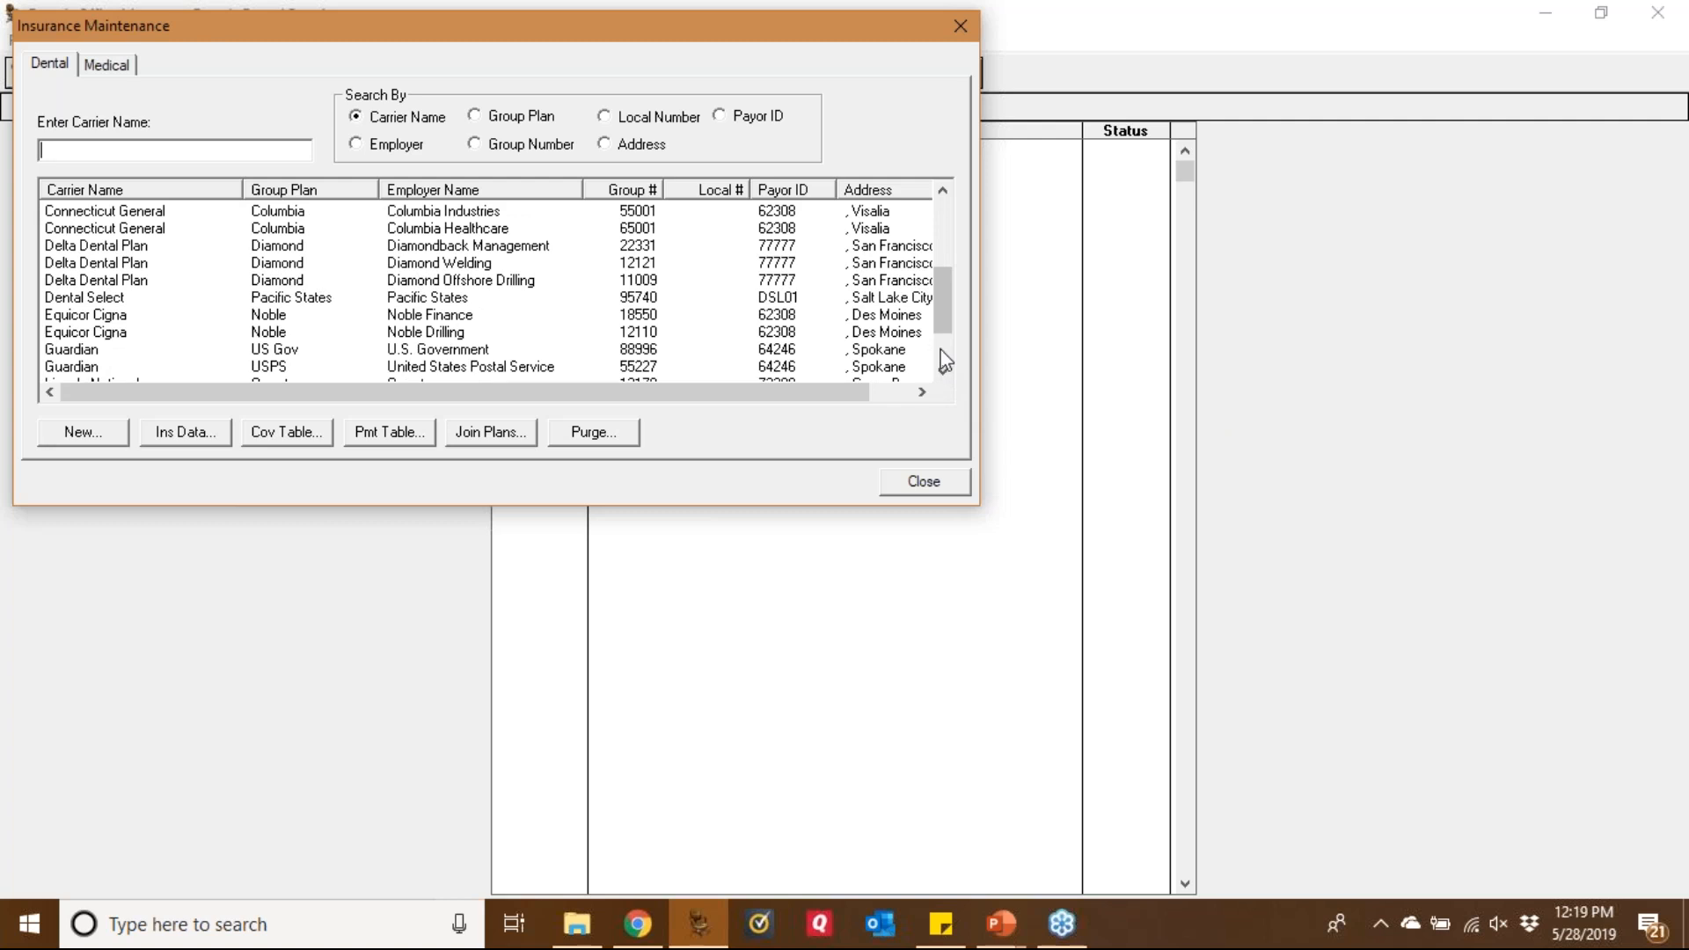
pyautogui.click(944, 357)
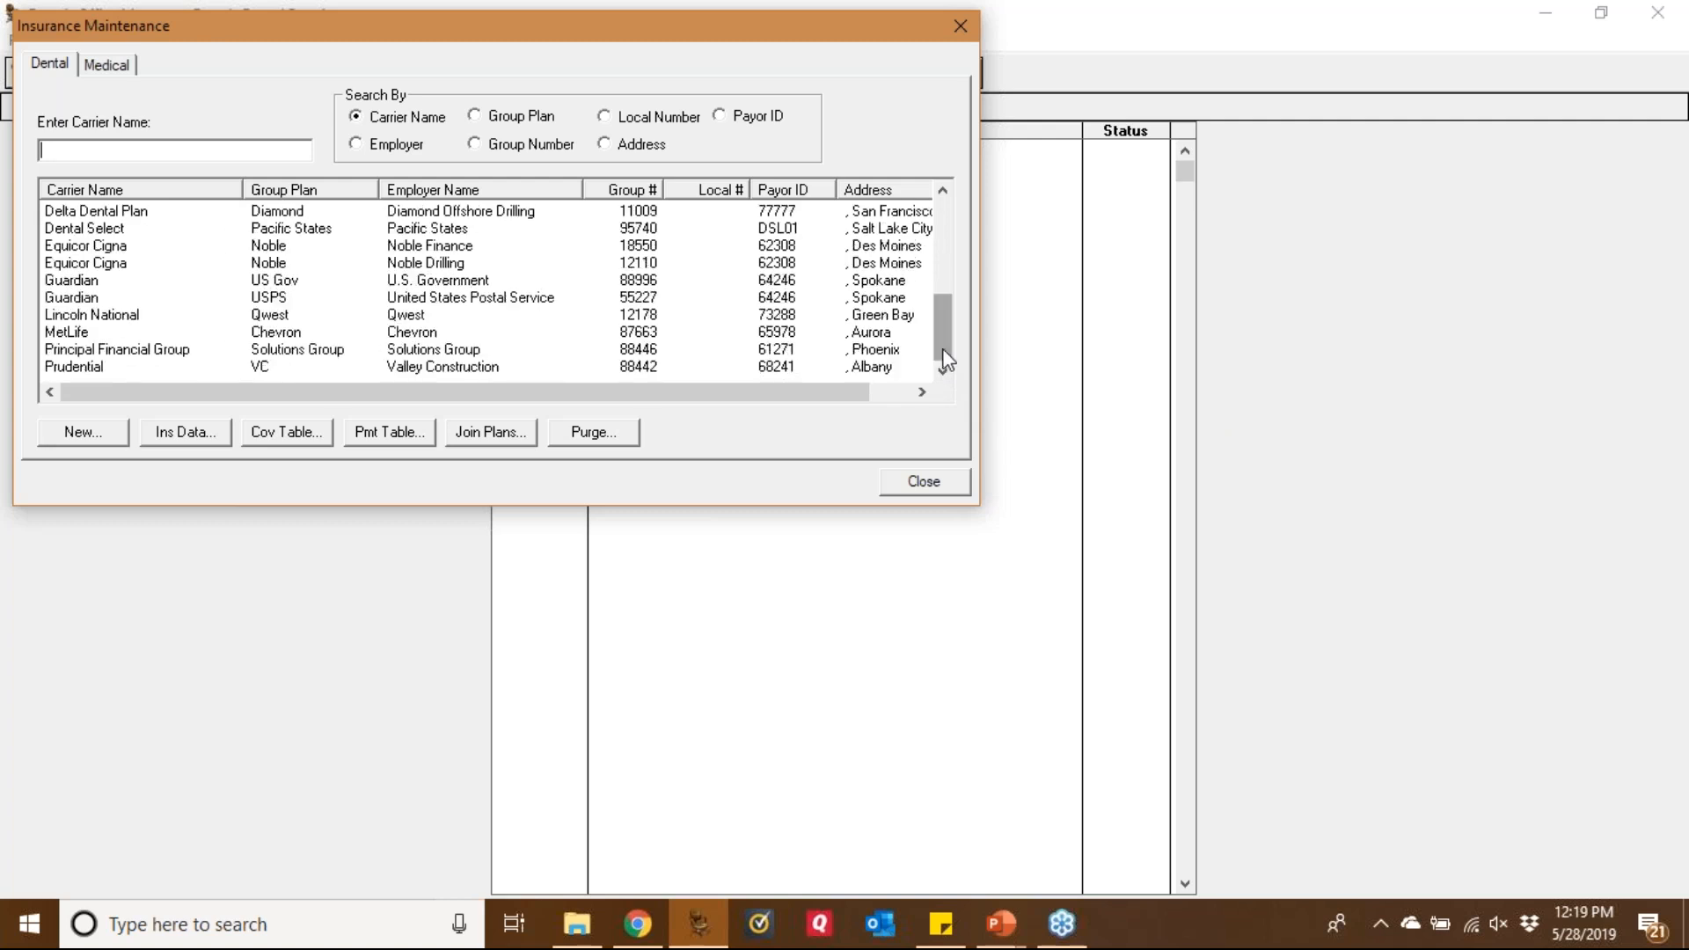
pyautogui.click(945, 208)
pyautogui.click(945, 207)
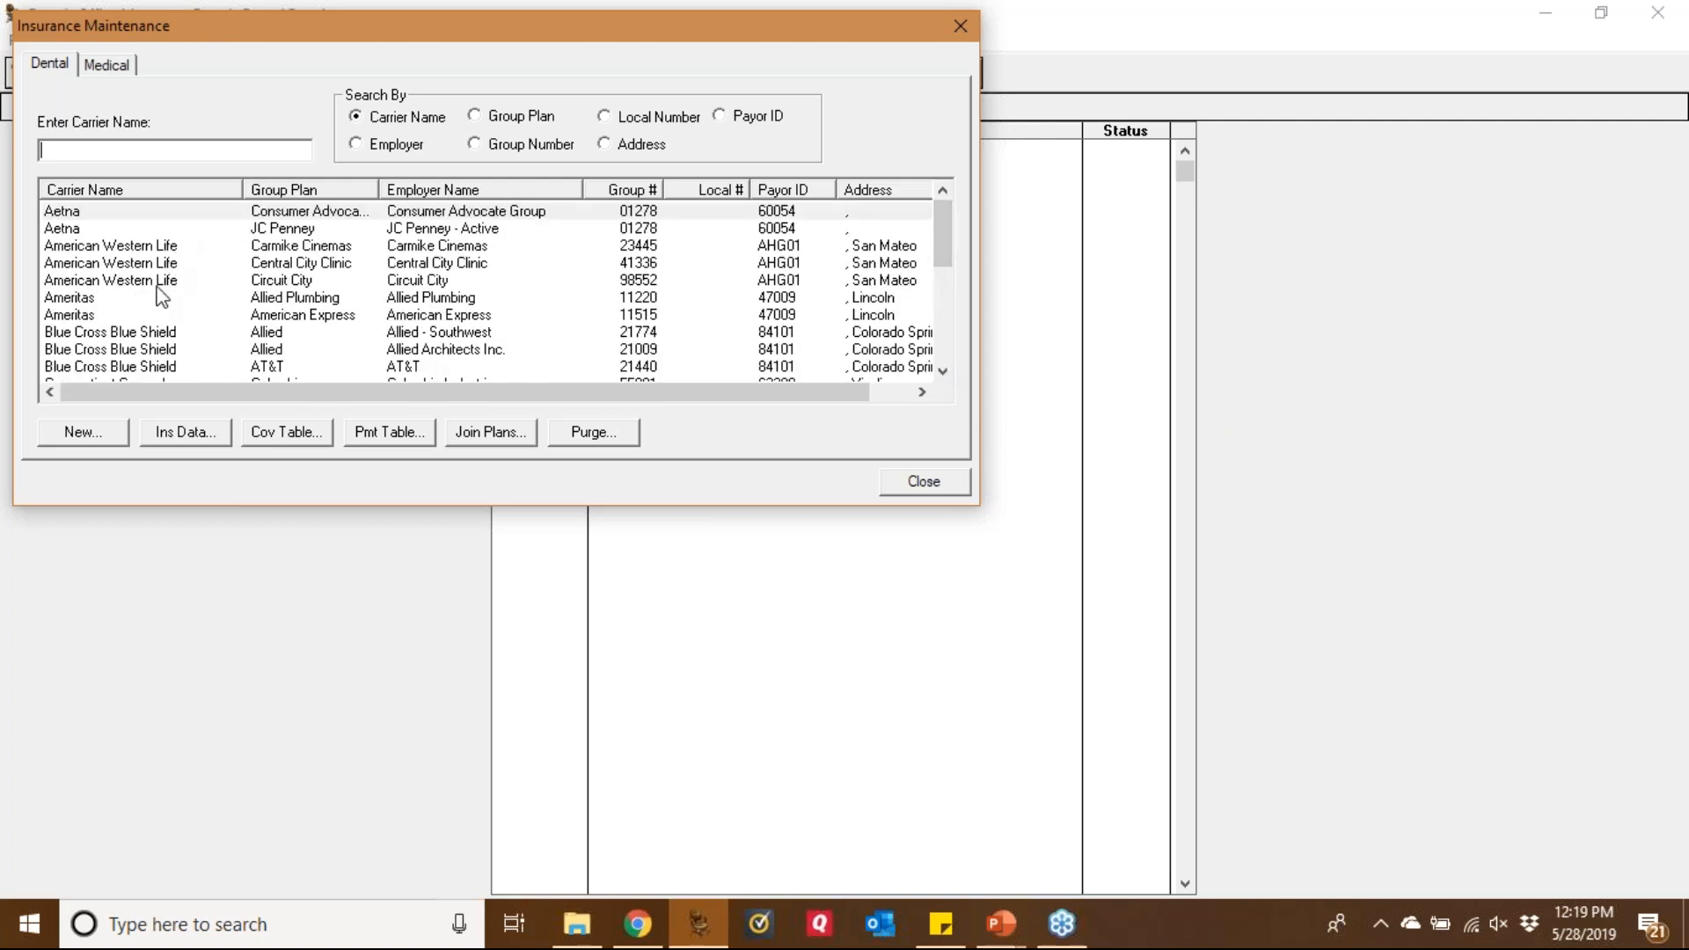
# Save the Blue Cross Blue Shield plan for employer Allied - Southwest as a new plan with the group plan name "Allied."
pyautogui.click(347, 338)
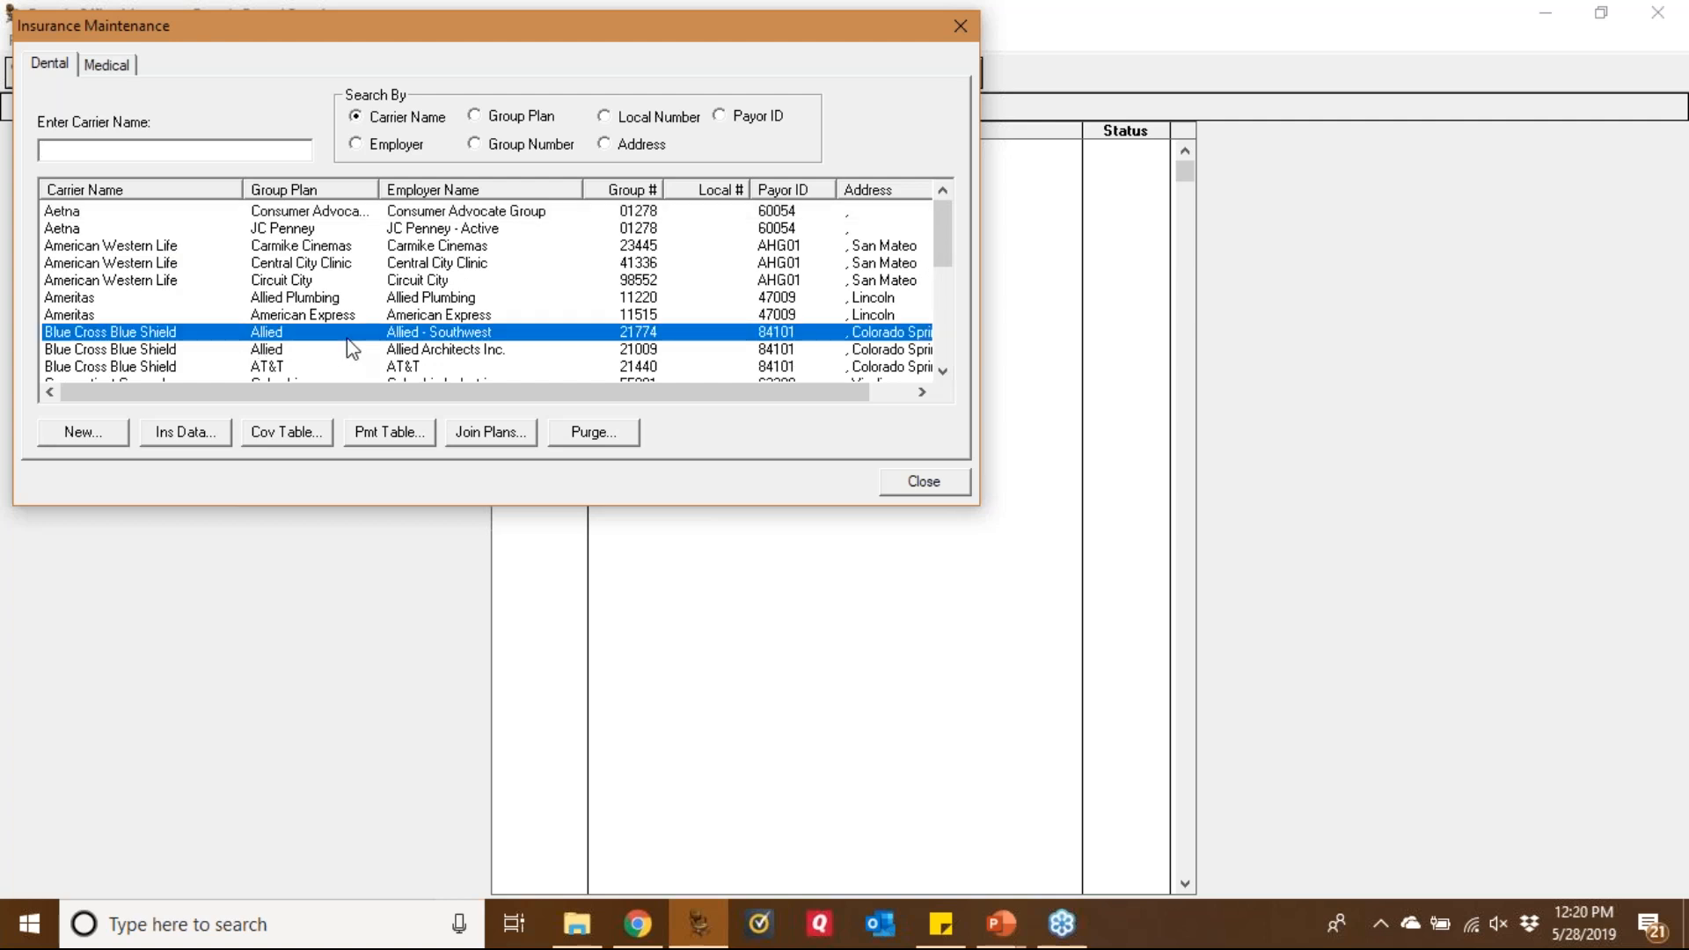
pyautogui.click(182, 432)
pyautogui.click(410, 153)
pyautogui.write('.')
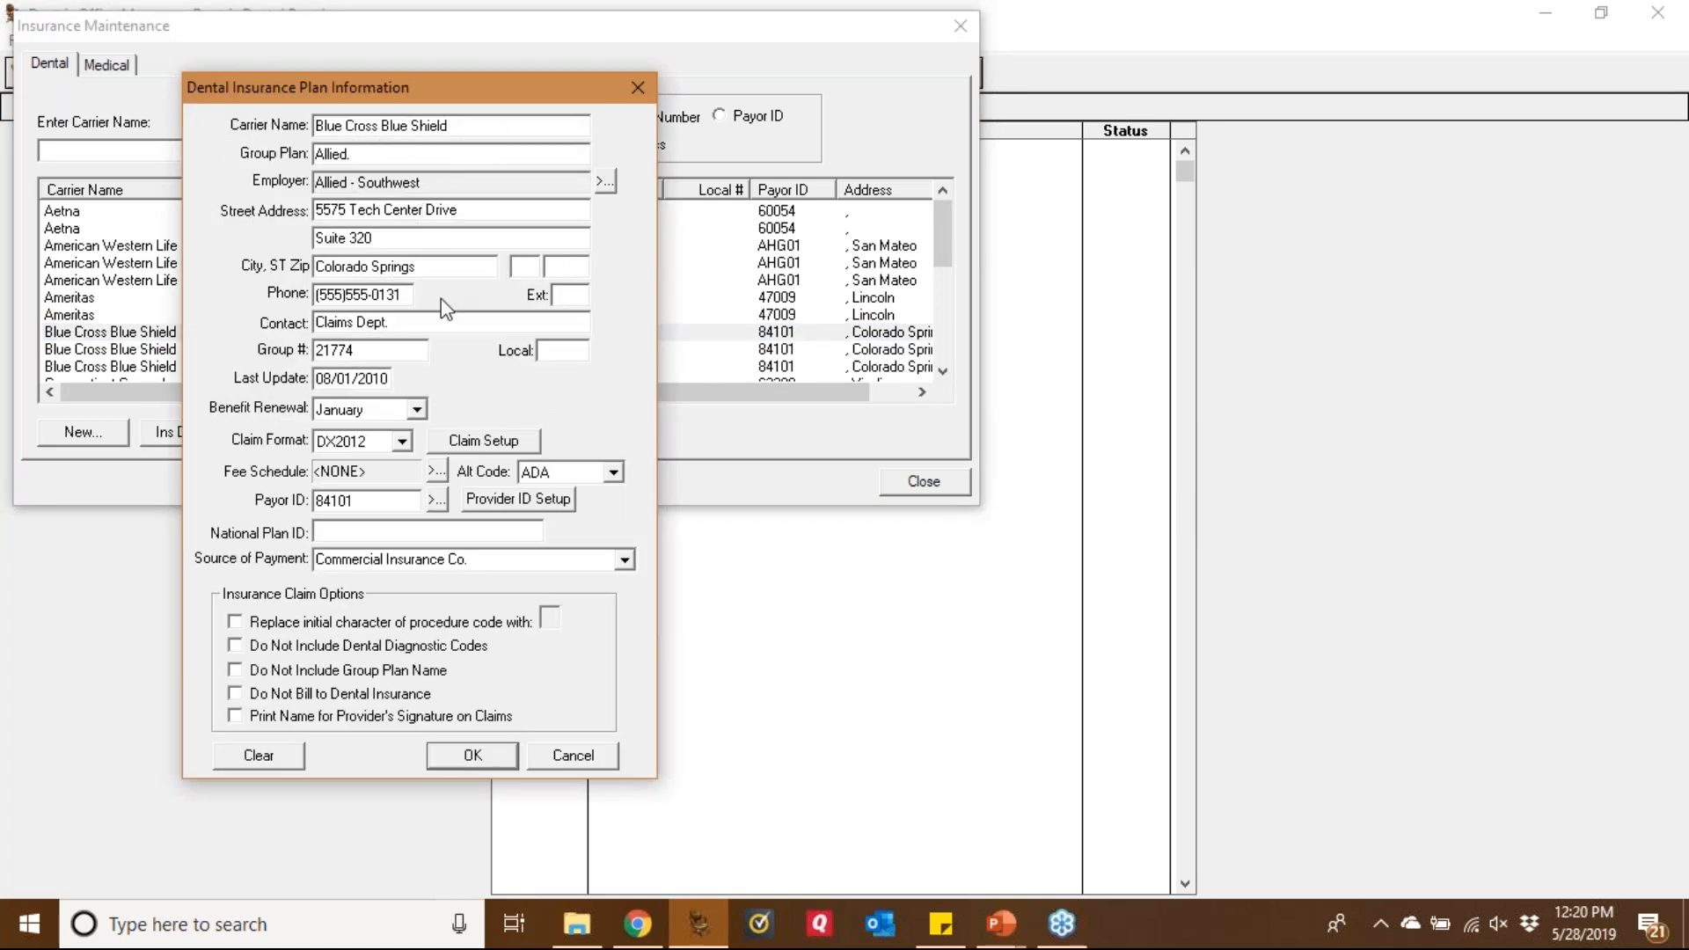
pyautogui.click(496, 764)
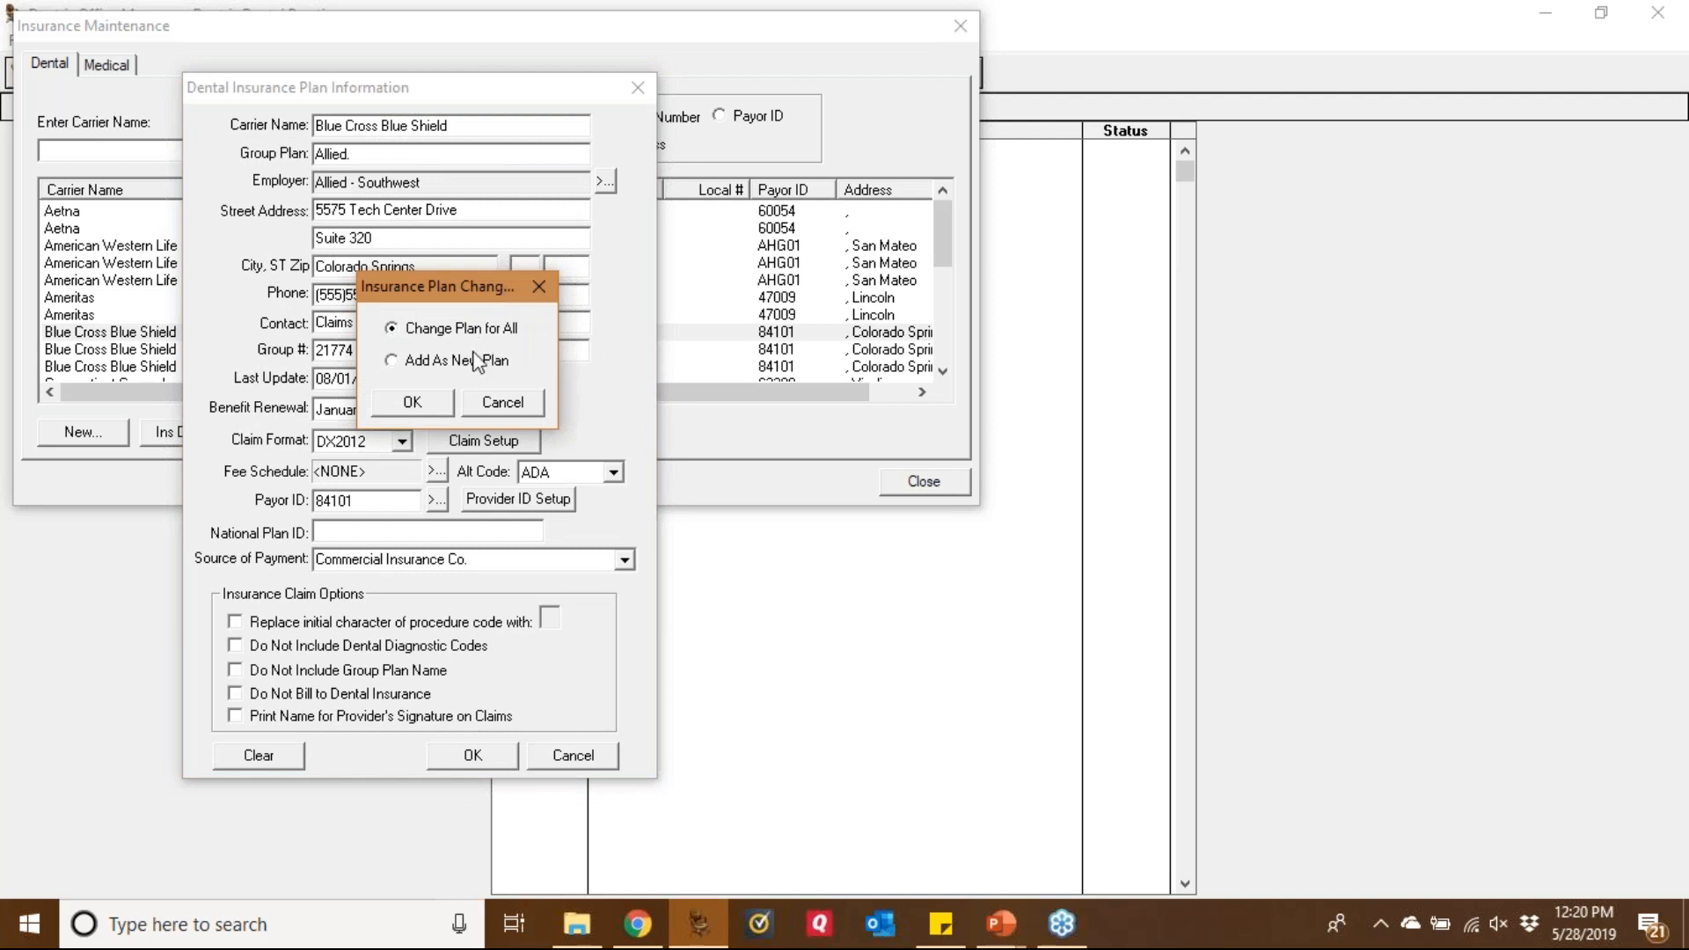
pyautogui.click(420, 403)
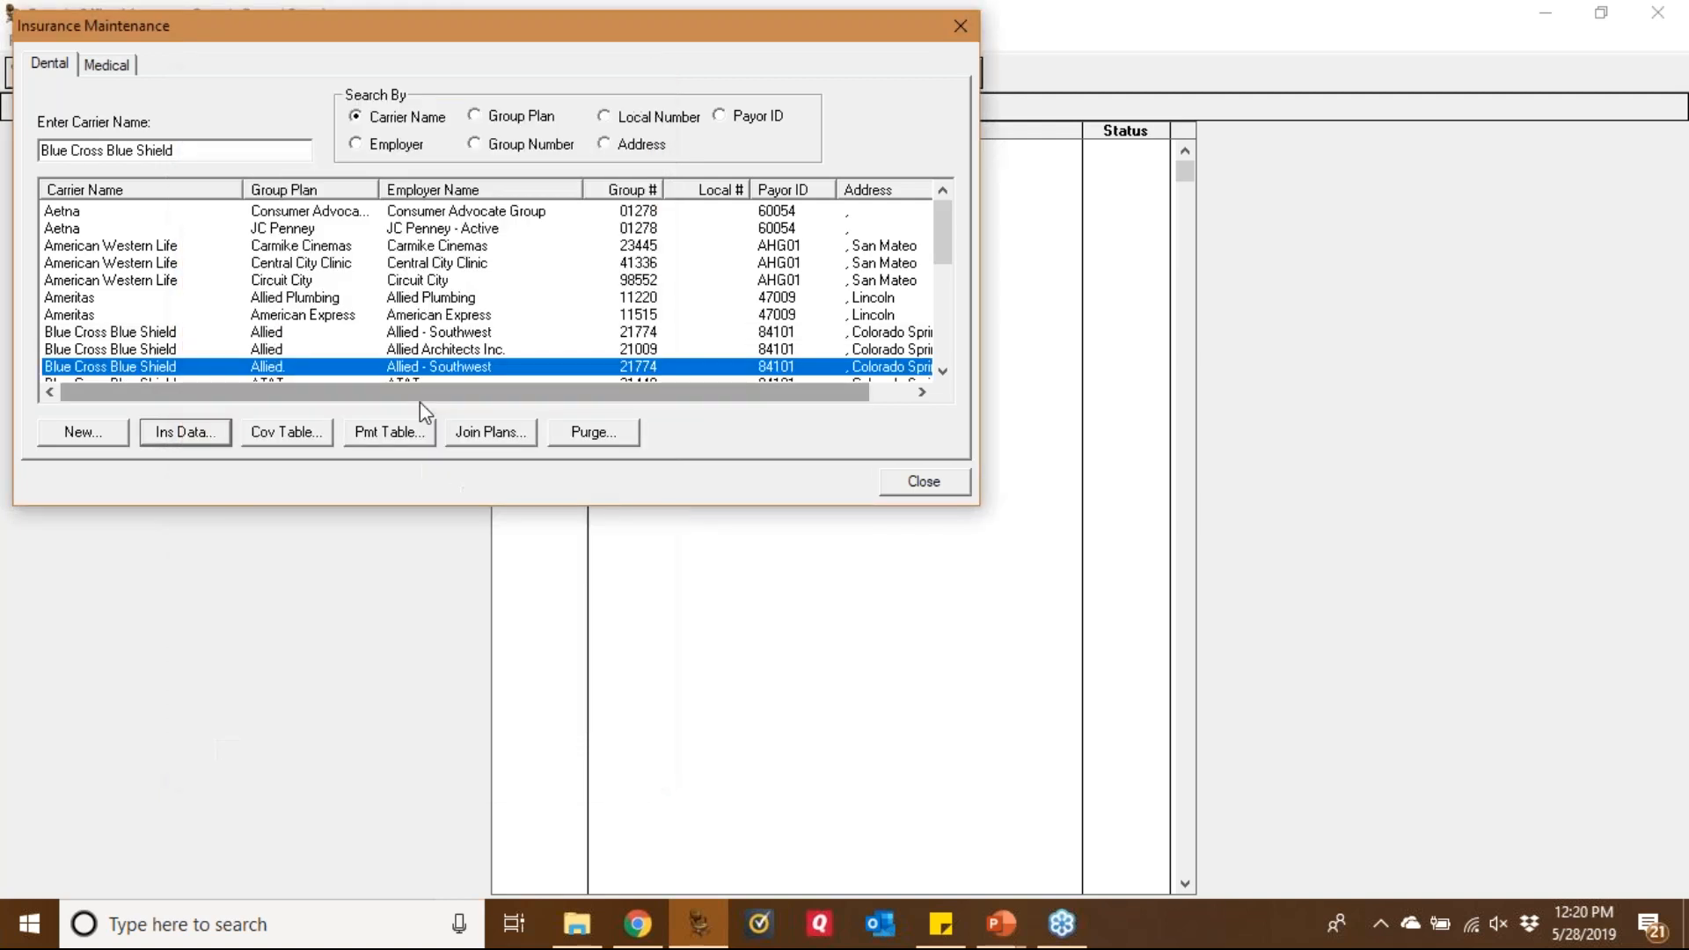
pyautogui.click(942, 370)
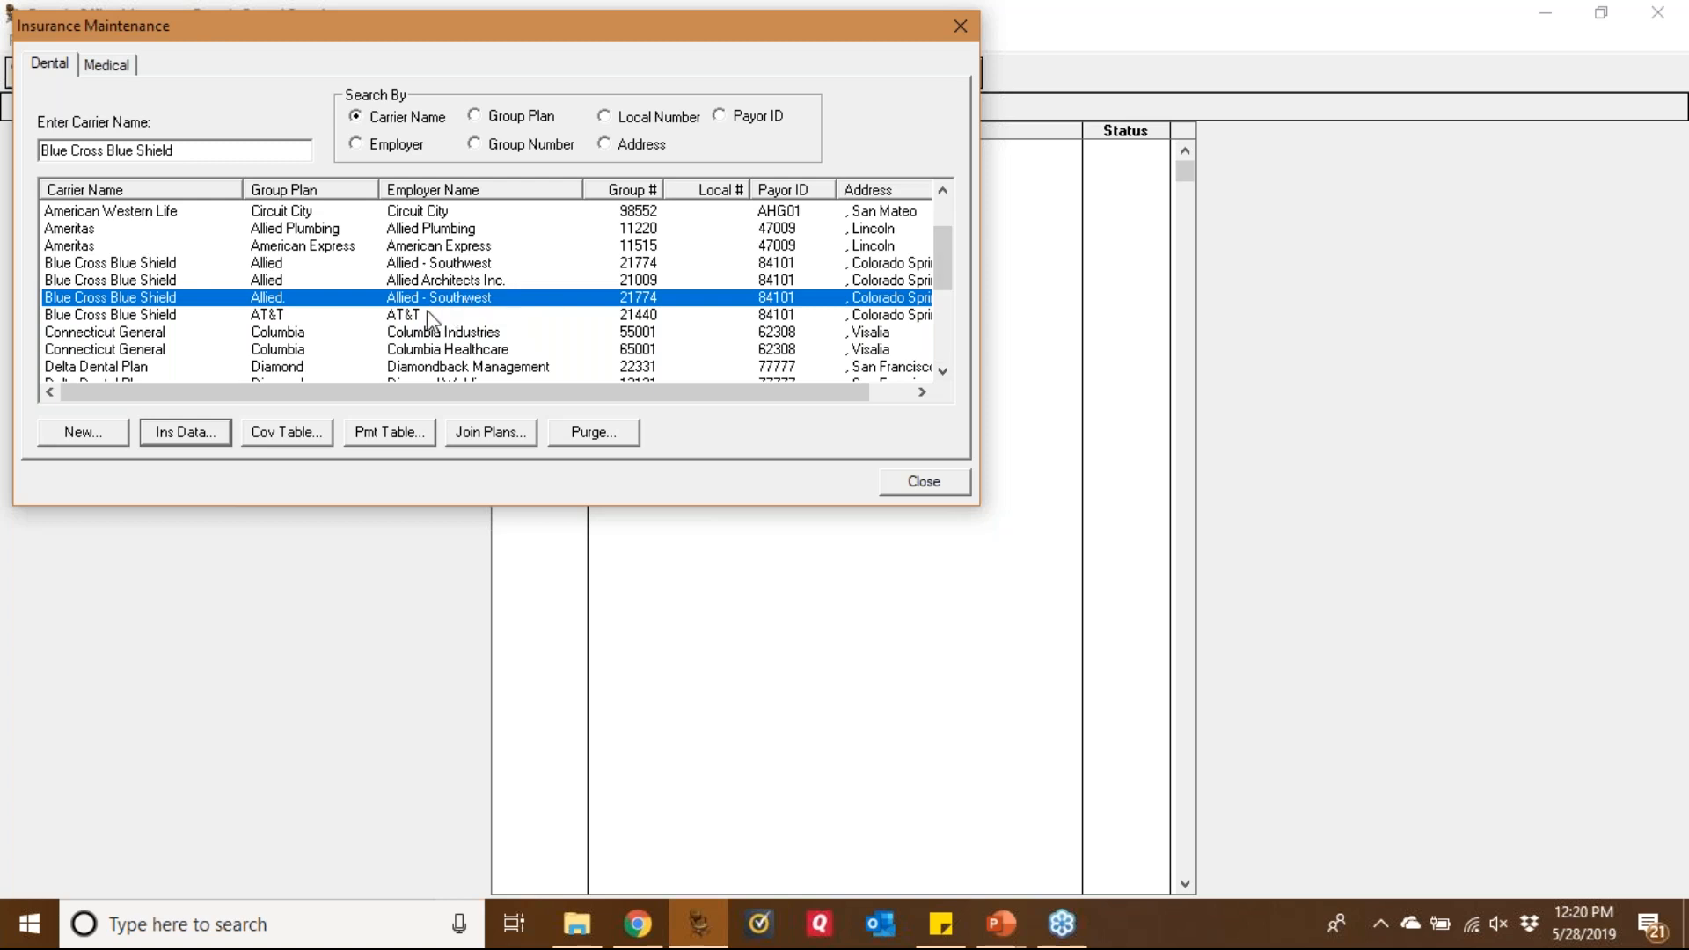
# Compare the group numbers of the two duplicate Blue Cross Blue Shield plans for employer Allied - Southwest
pyautogui.click(409, 262)
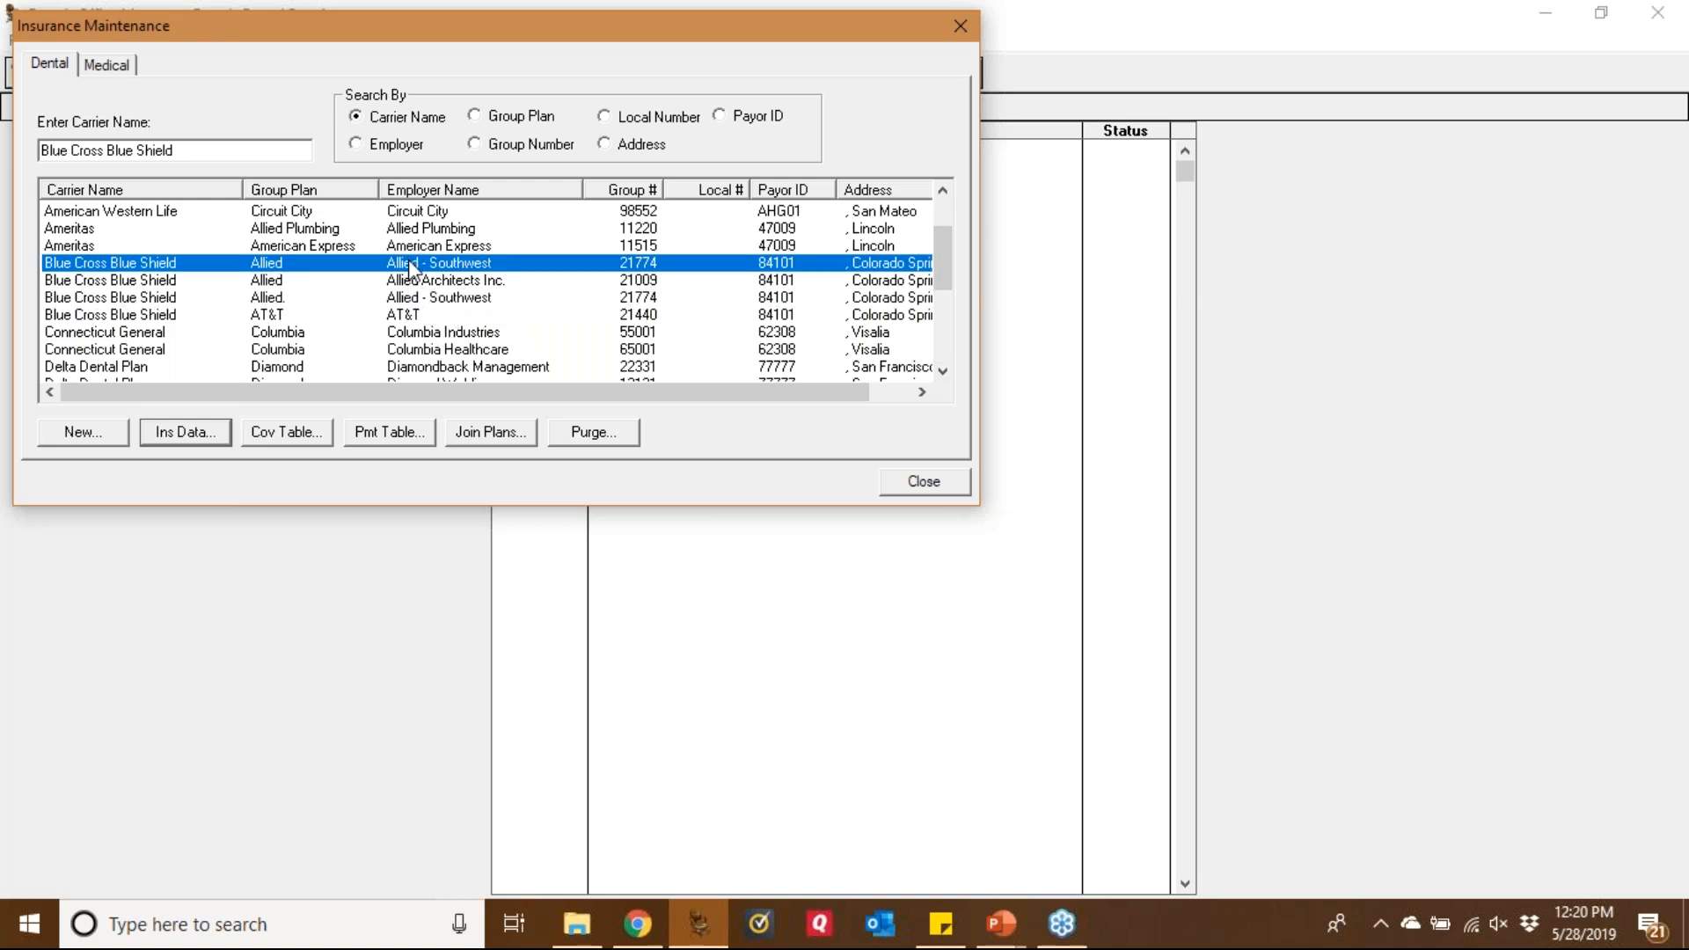
pyautogui.click(421, 299)
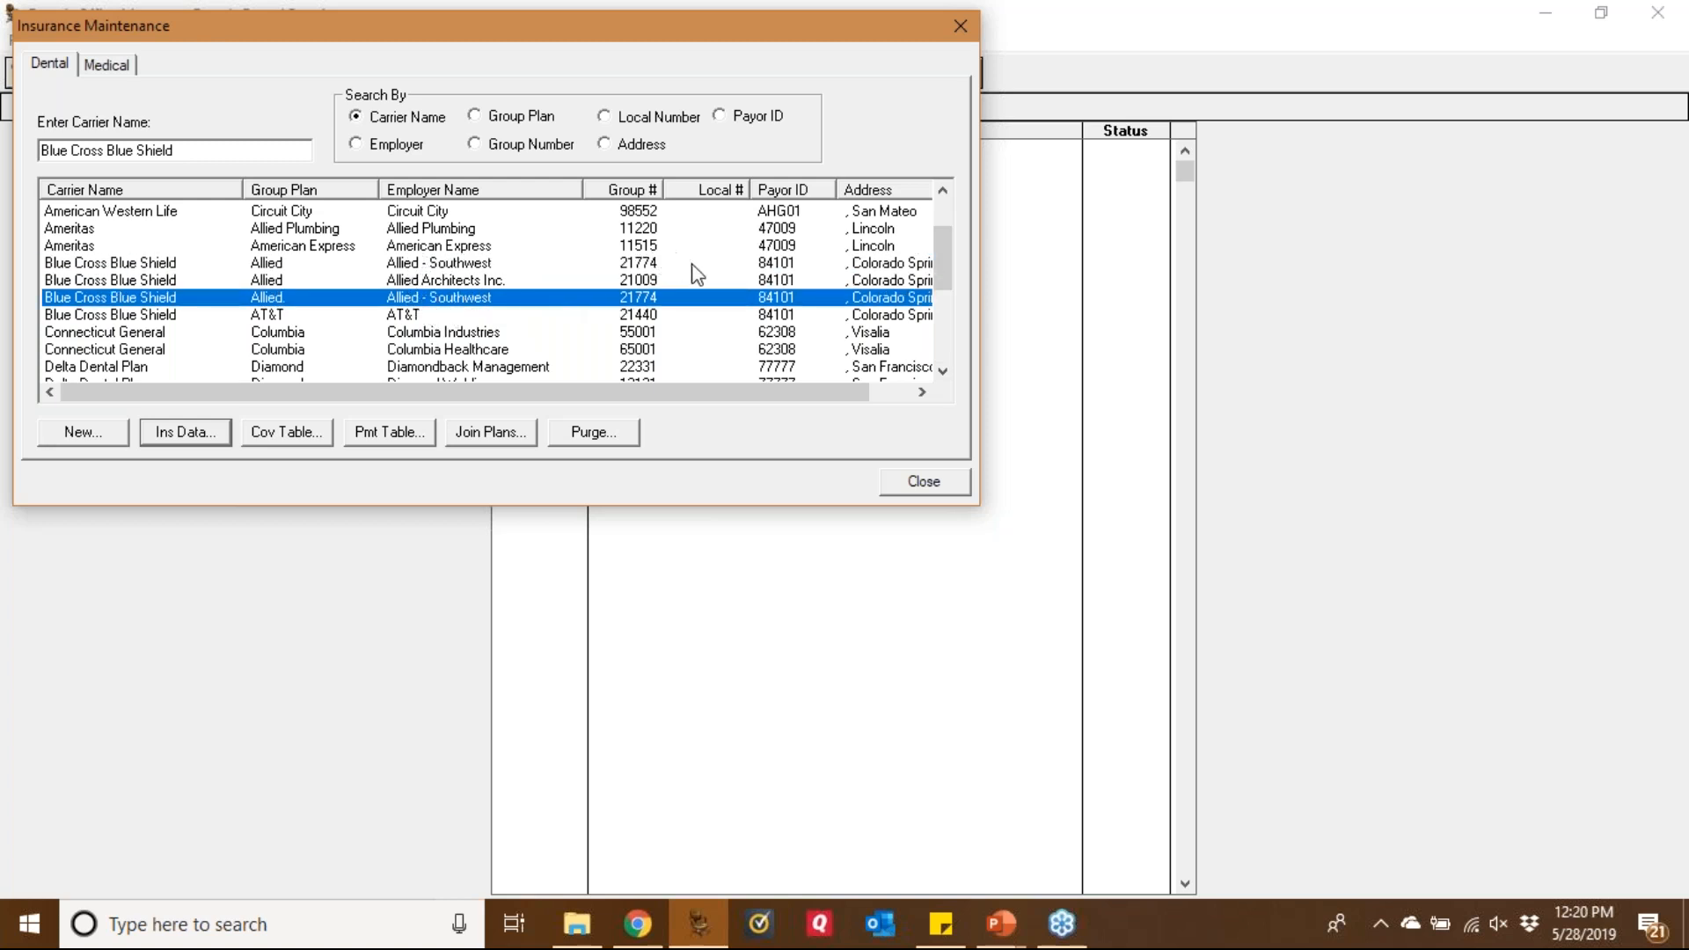
pyautogui.click(654, 214)
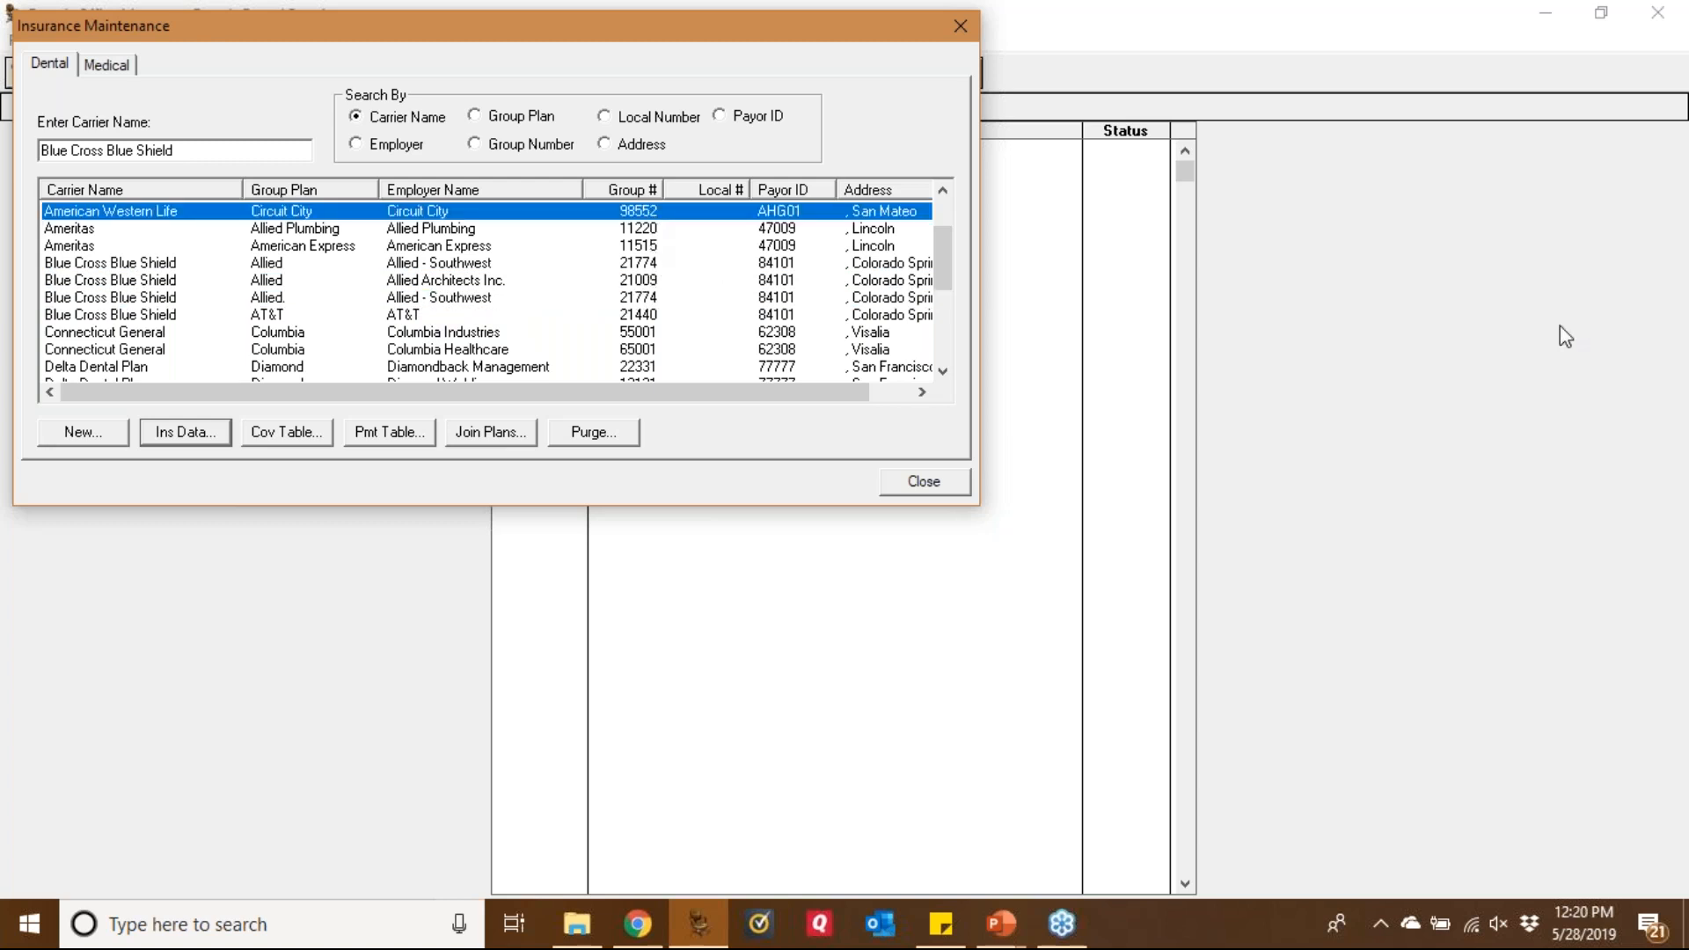
pyautogui.click(1669, 361)
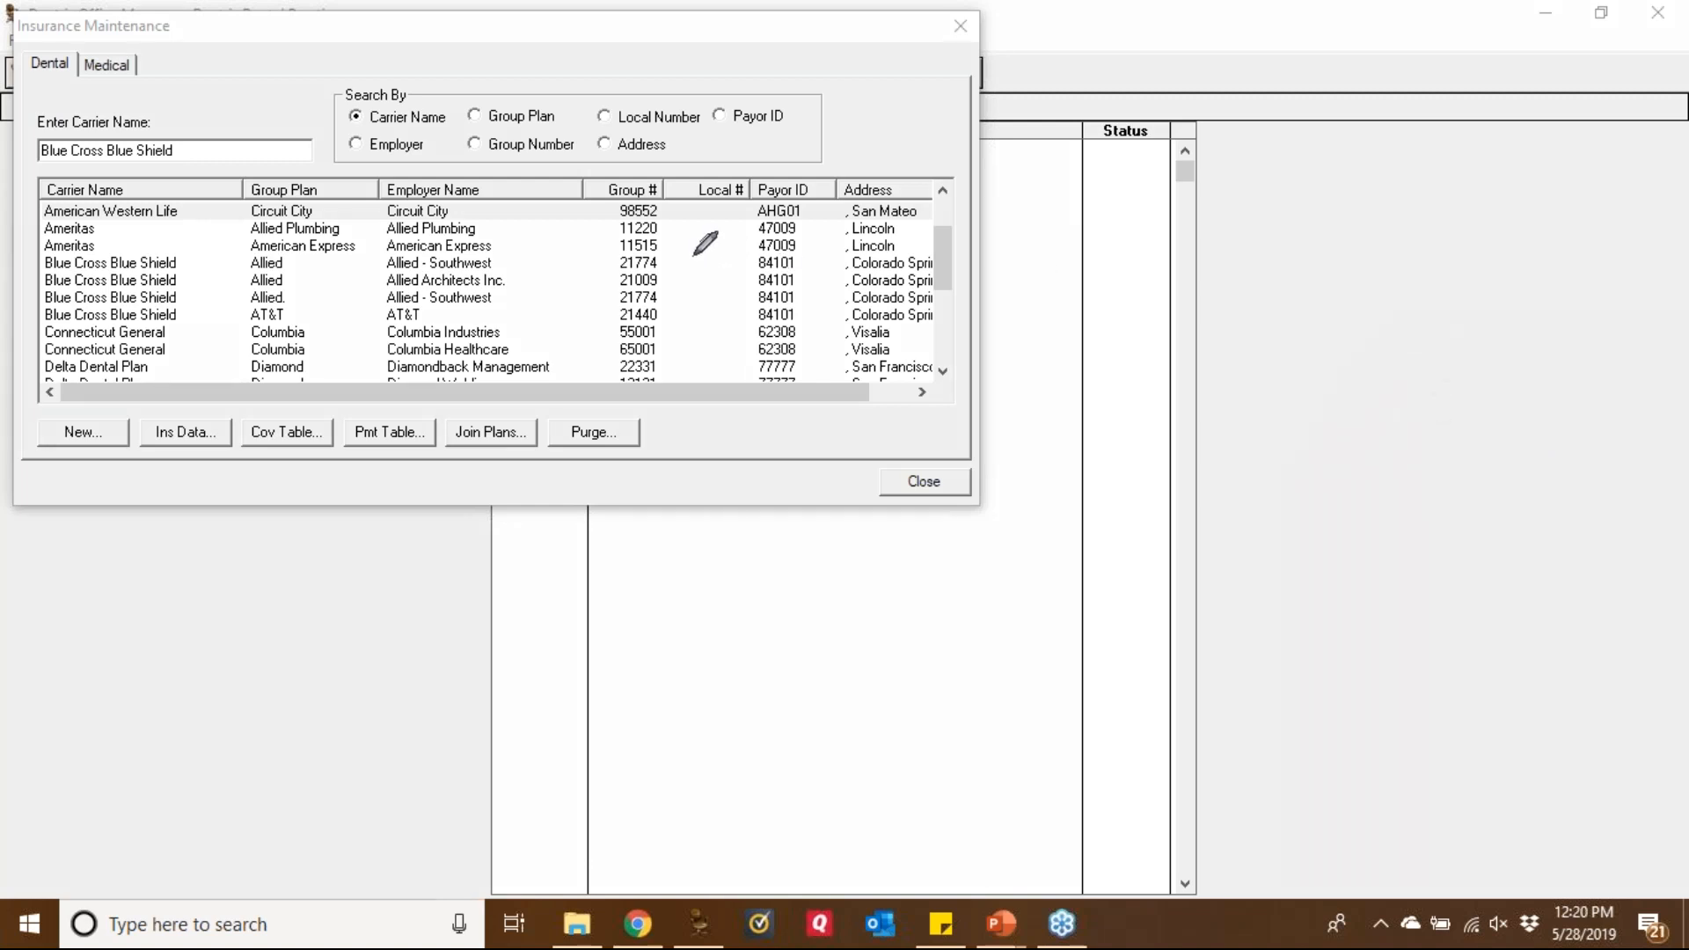
pyautogui.moveTo(659, 249)
pyautogui.mouseDown()
pyautogui.moveTo(613, 257)
pyautogui.moveTo(661, 264)
pyautogui.moveTo(609, 299)
pyautogui.moveTo(675, 297)
pyautogui.moveTo(646, 272)
pyautogui.mouseUp()
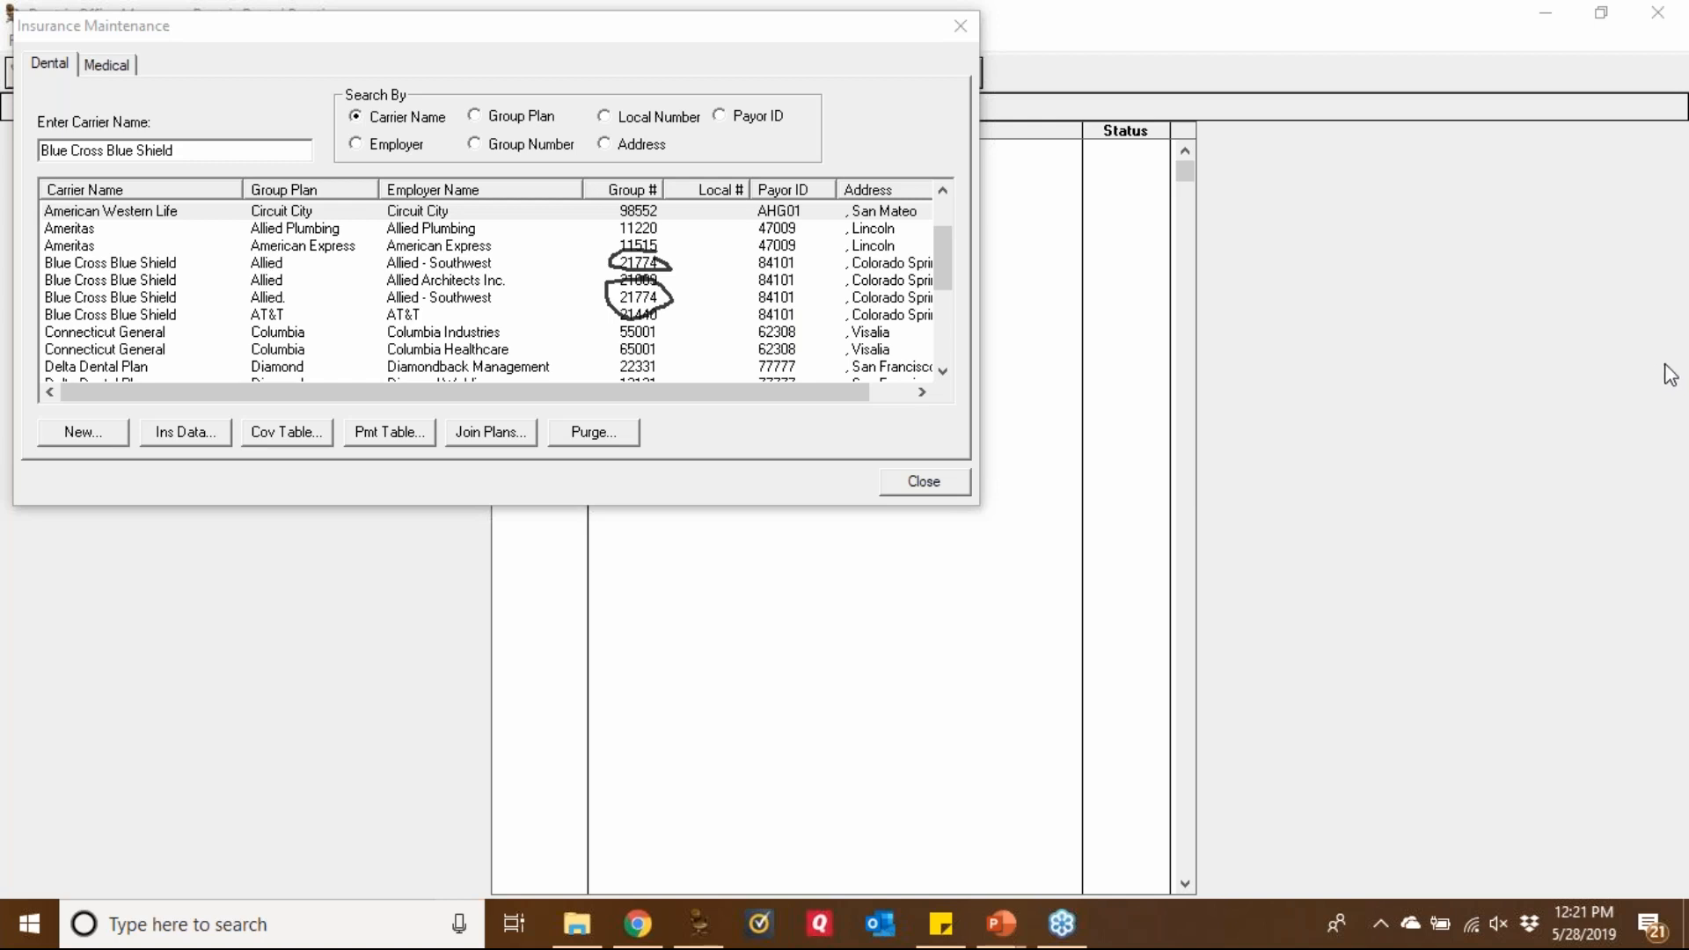
pyautogui.click(1513, 541)
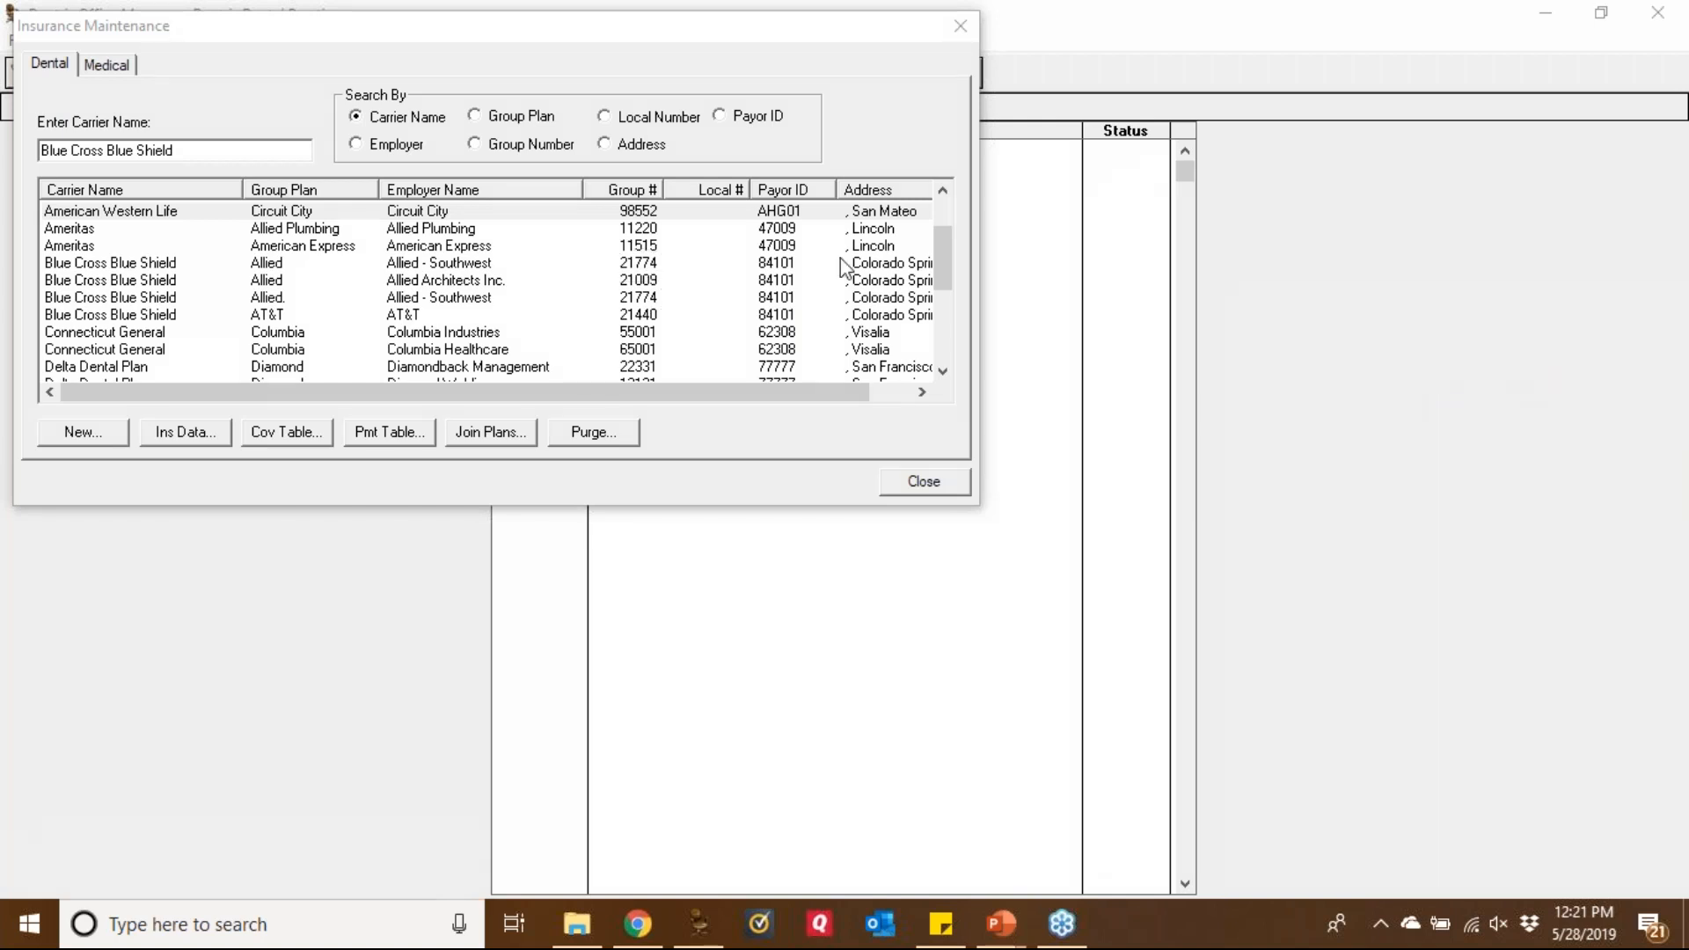
pyautogui.click(639, 264)
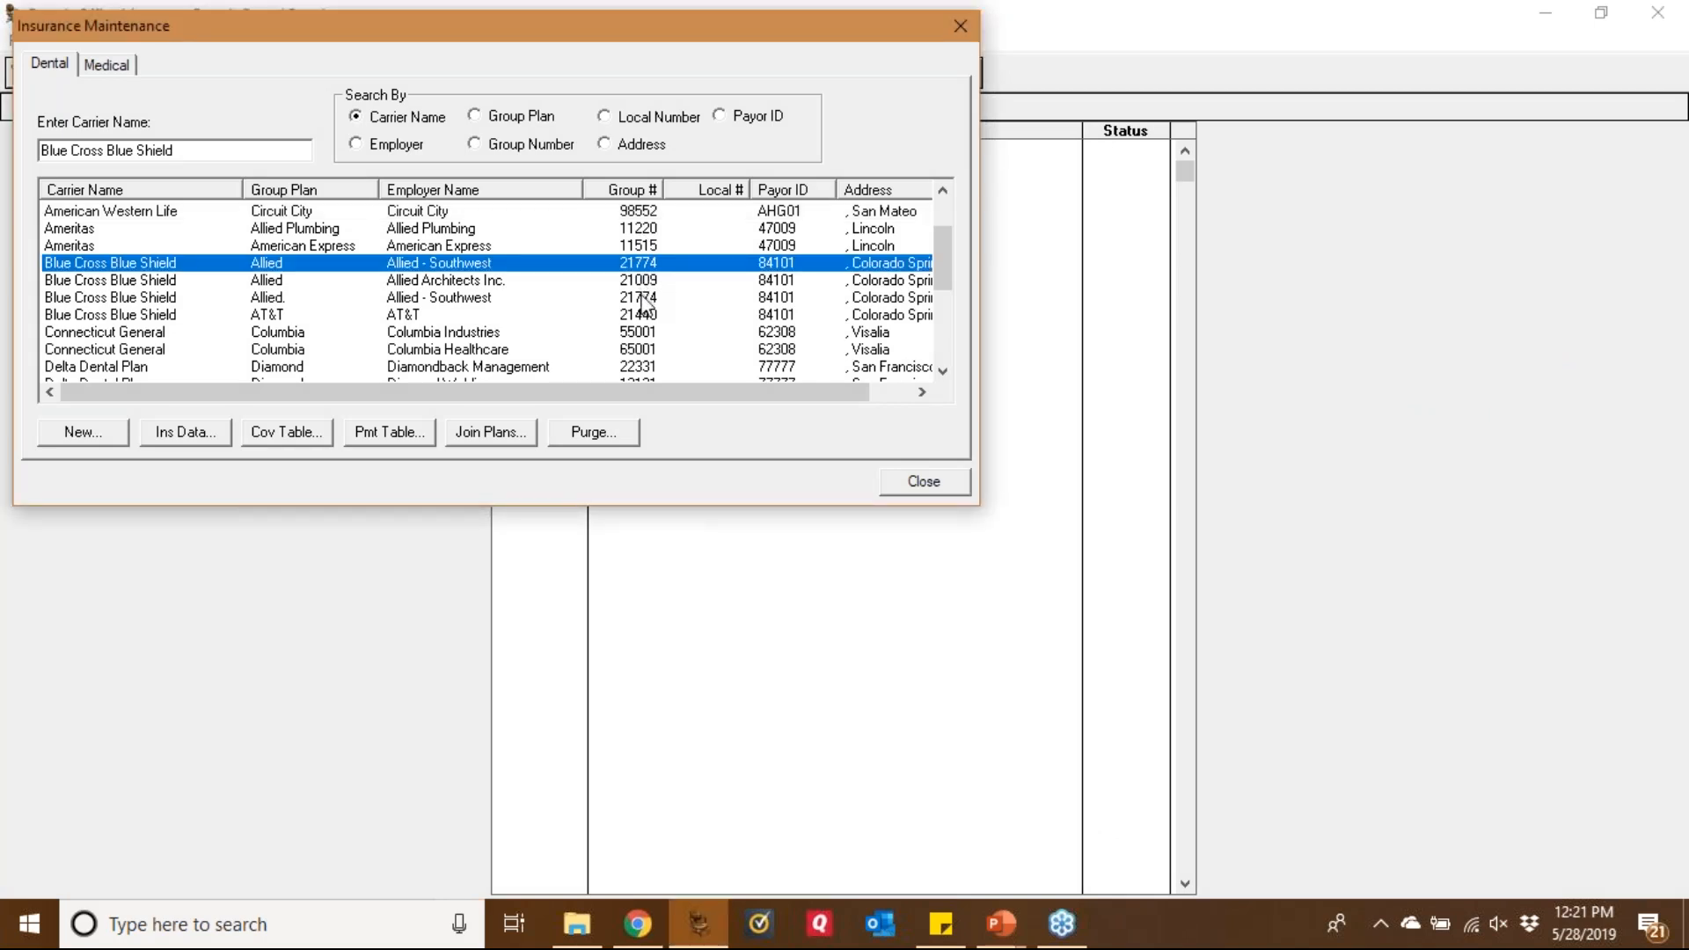
pyautogui.click(644, 299)
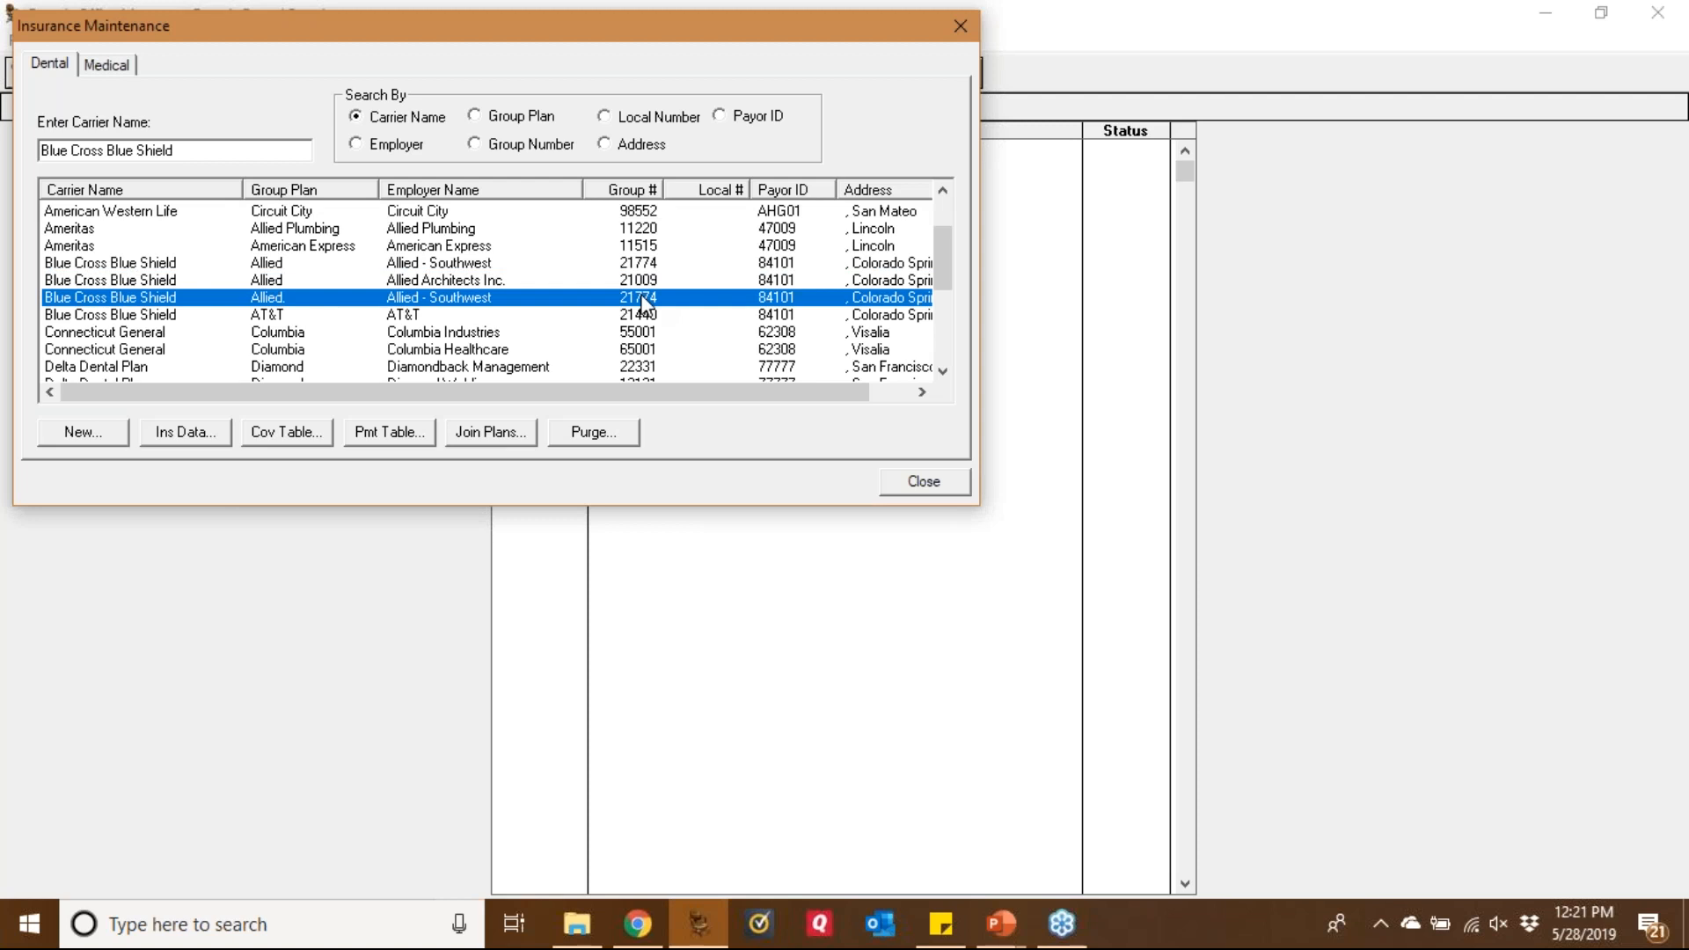
# Start an employer-based plan join with the Blue Cross Blue Shield plan "Allied." for Allied - Southwest as the source, located by group number
pyautogui.click(499, 433)
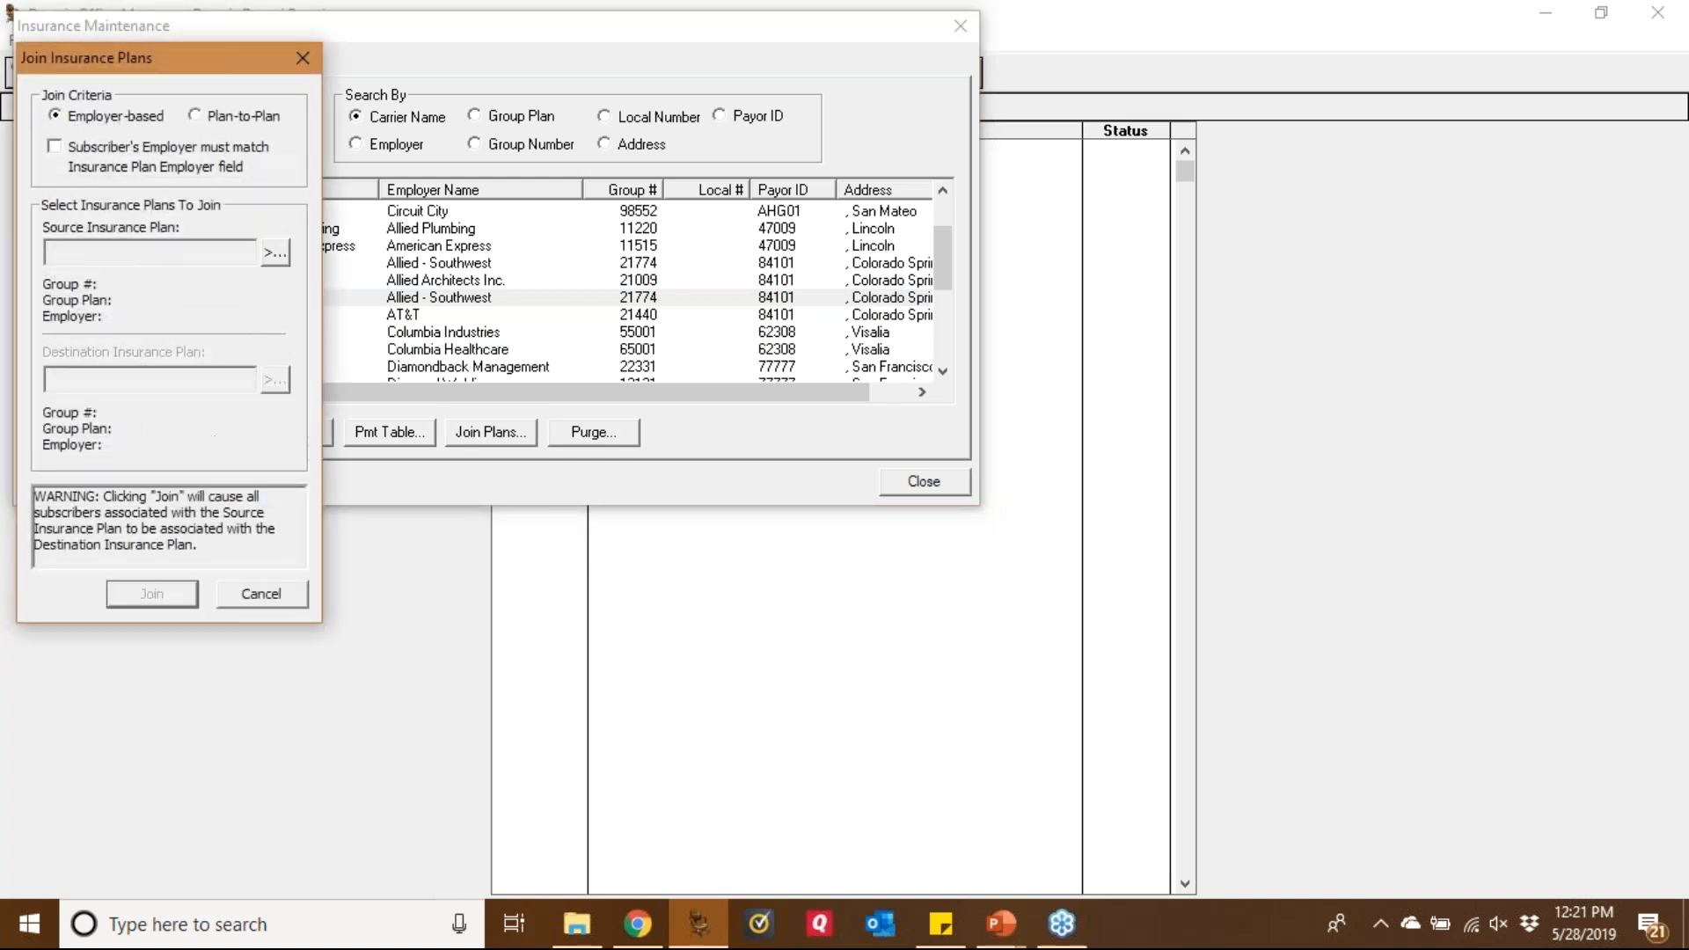
pyautogui.moveTo(172, 67); pyautogui.dragTo(937, 48)
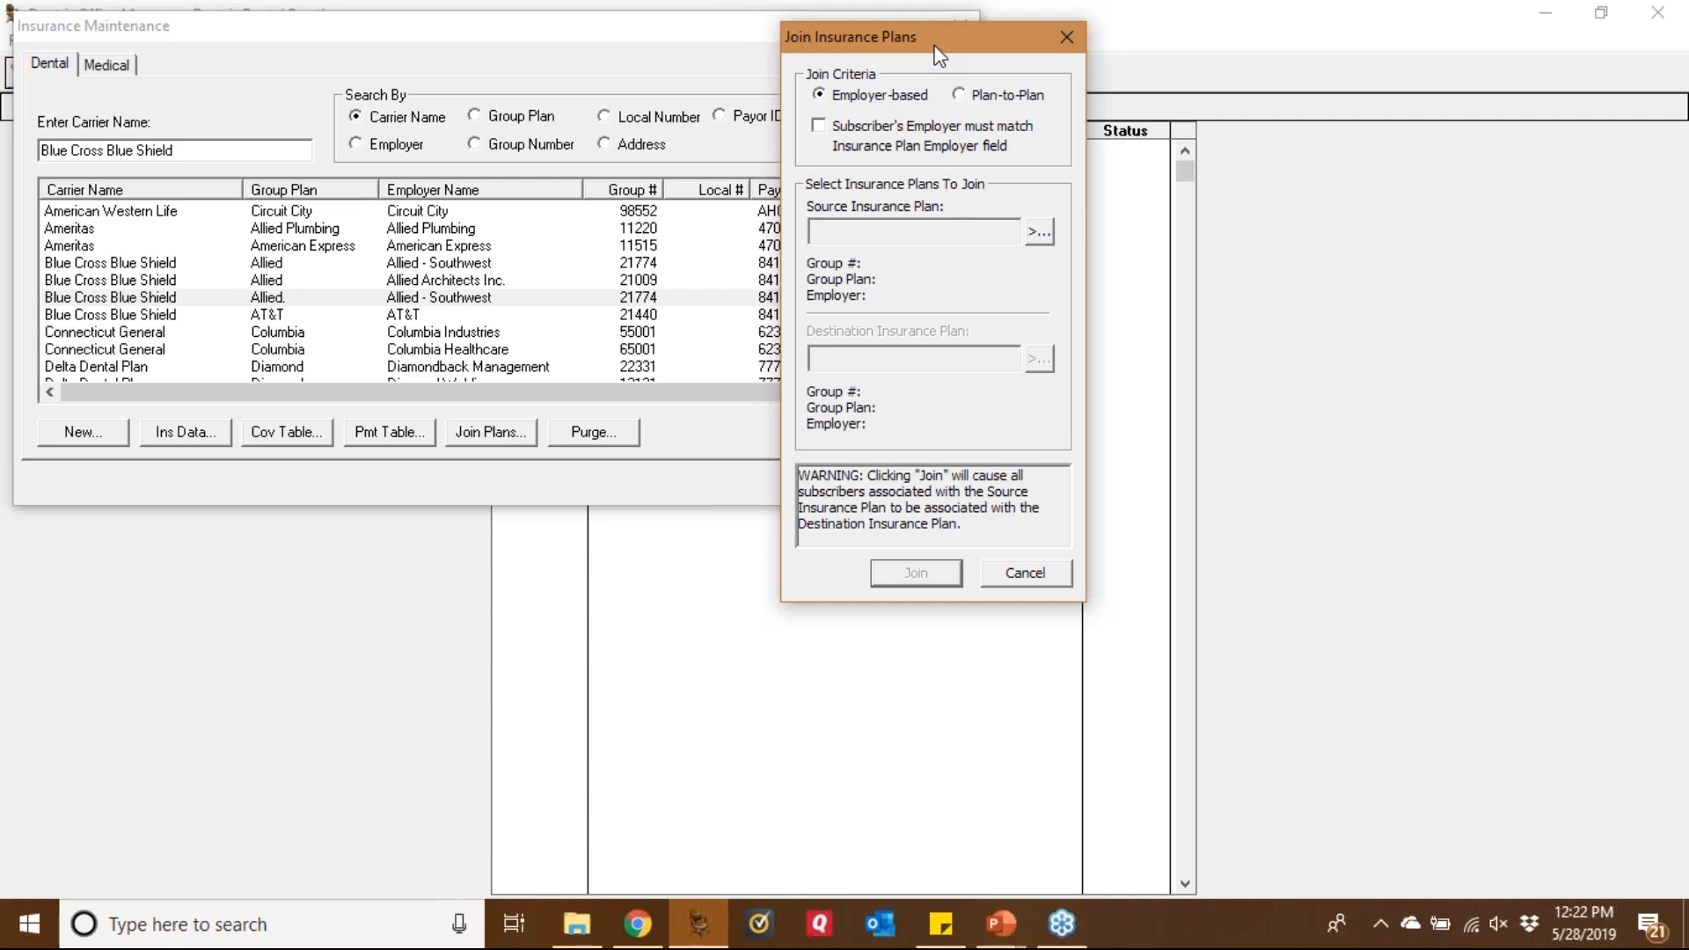
pyautogui.click(1039, 233)
pyautogui.moveTo(1041, 152); pyautogui.dragTo(846, 565)
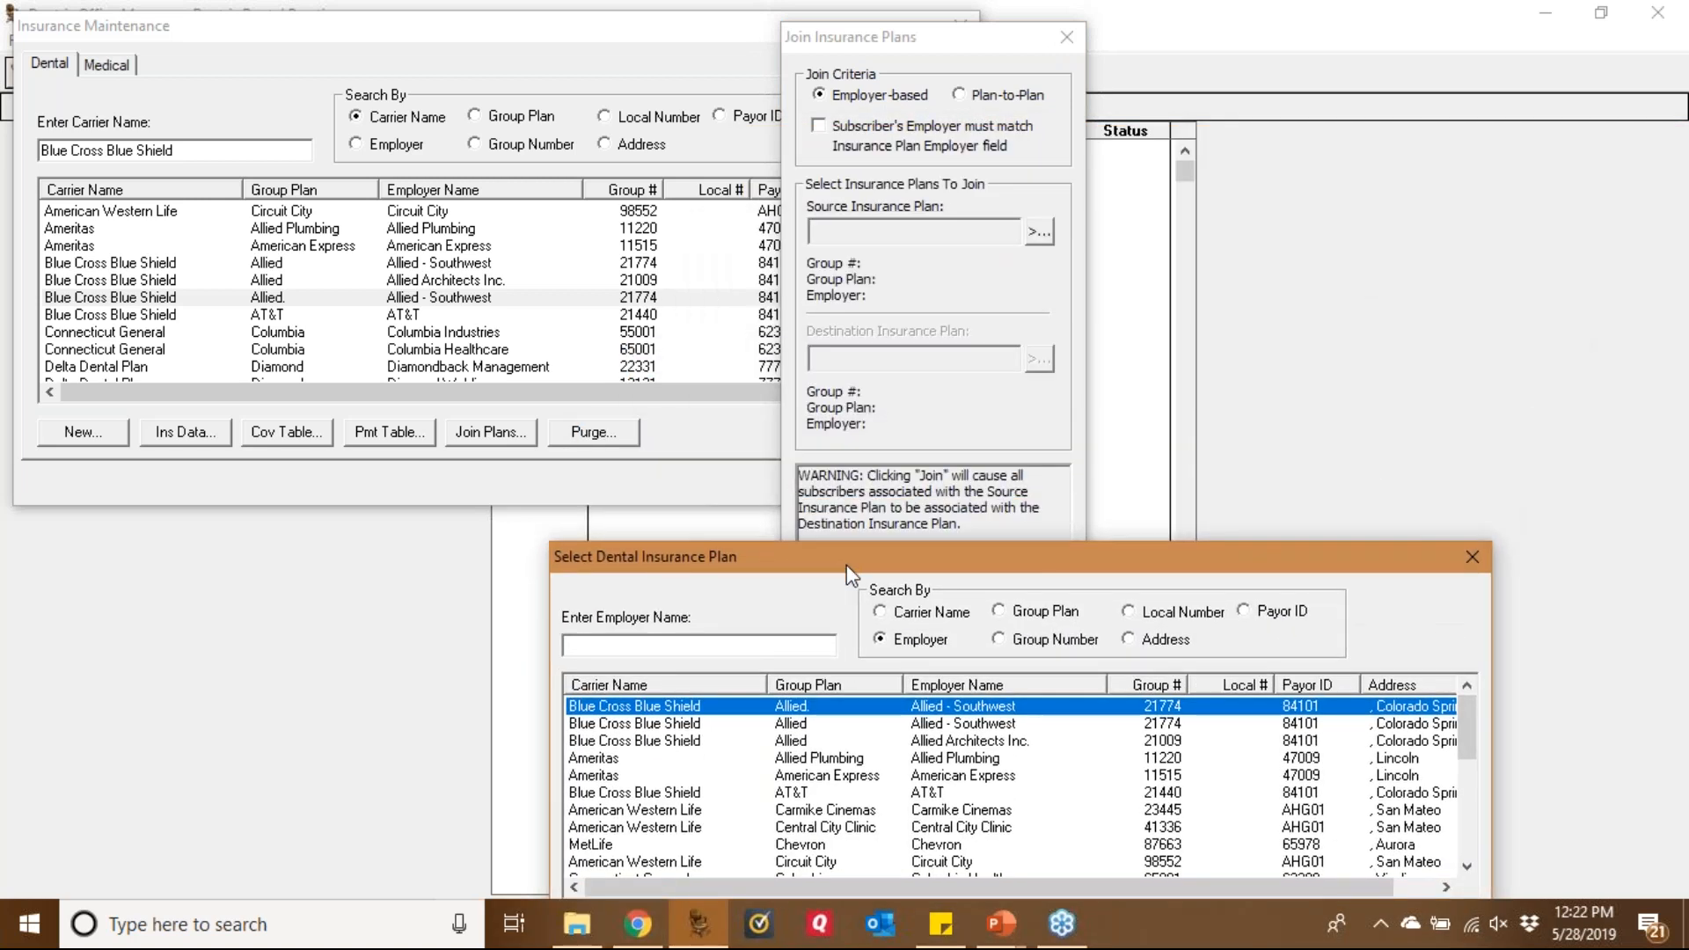
pyautogui.moveTo(846, 564); pyautogui.dragTo(1109, 66)
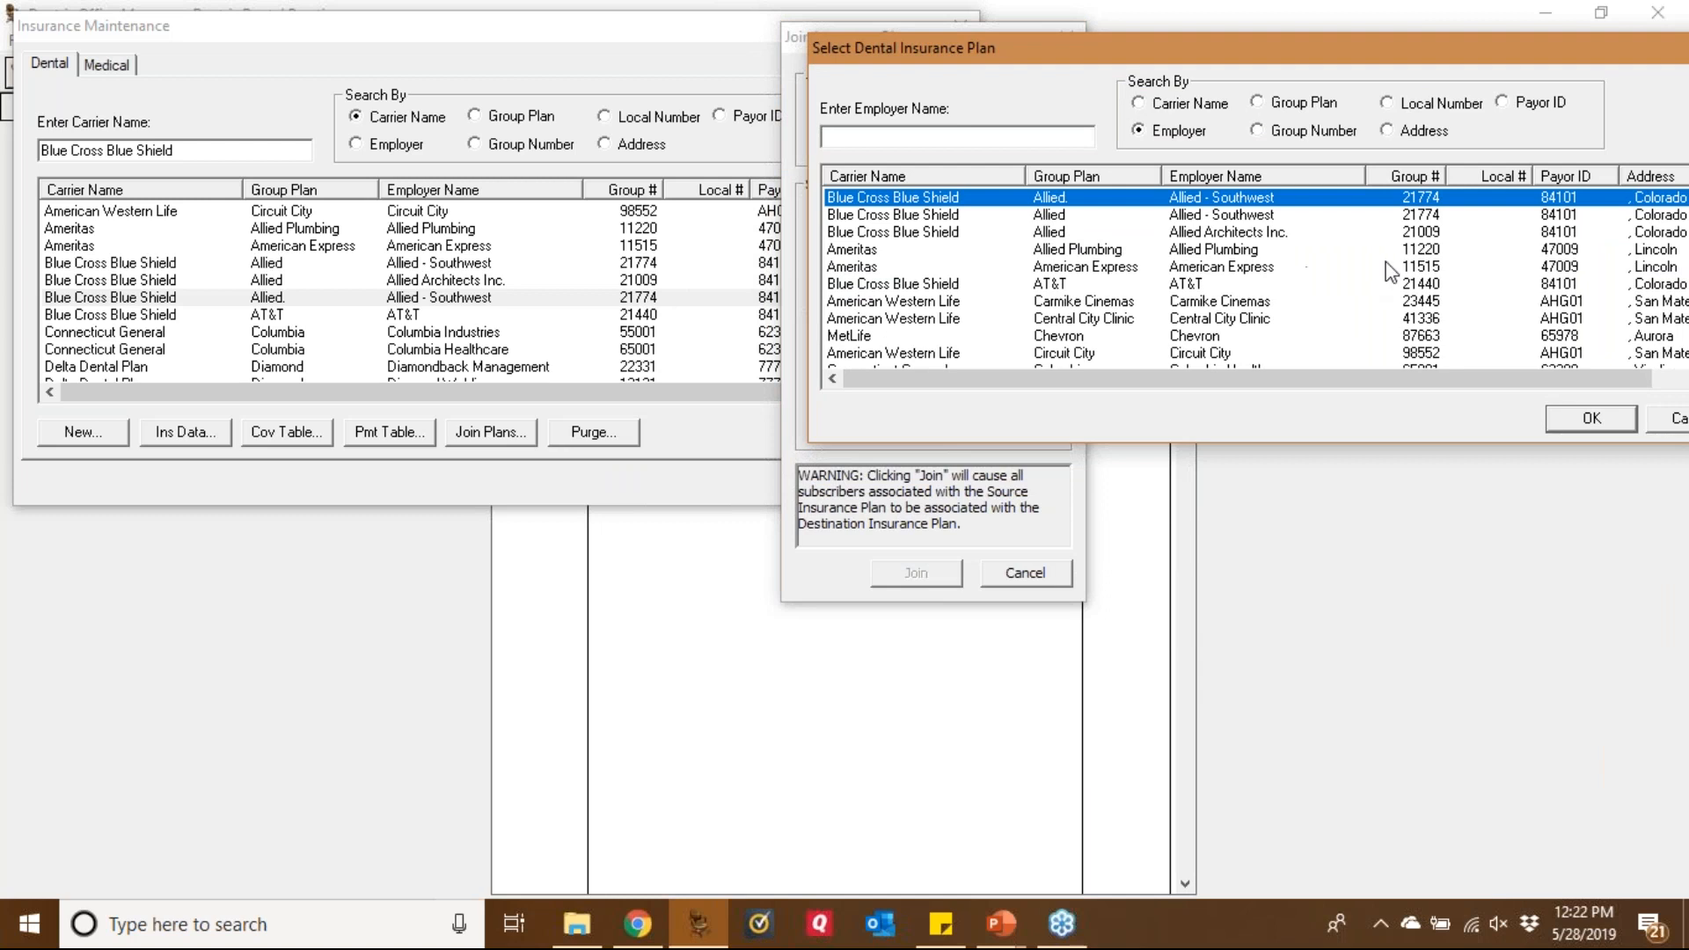
pyautogui.click(1421, 181)
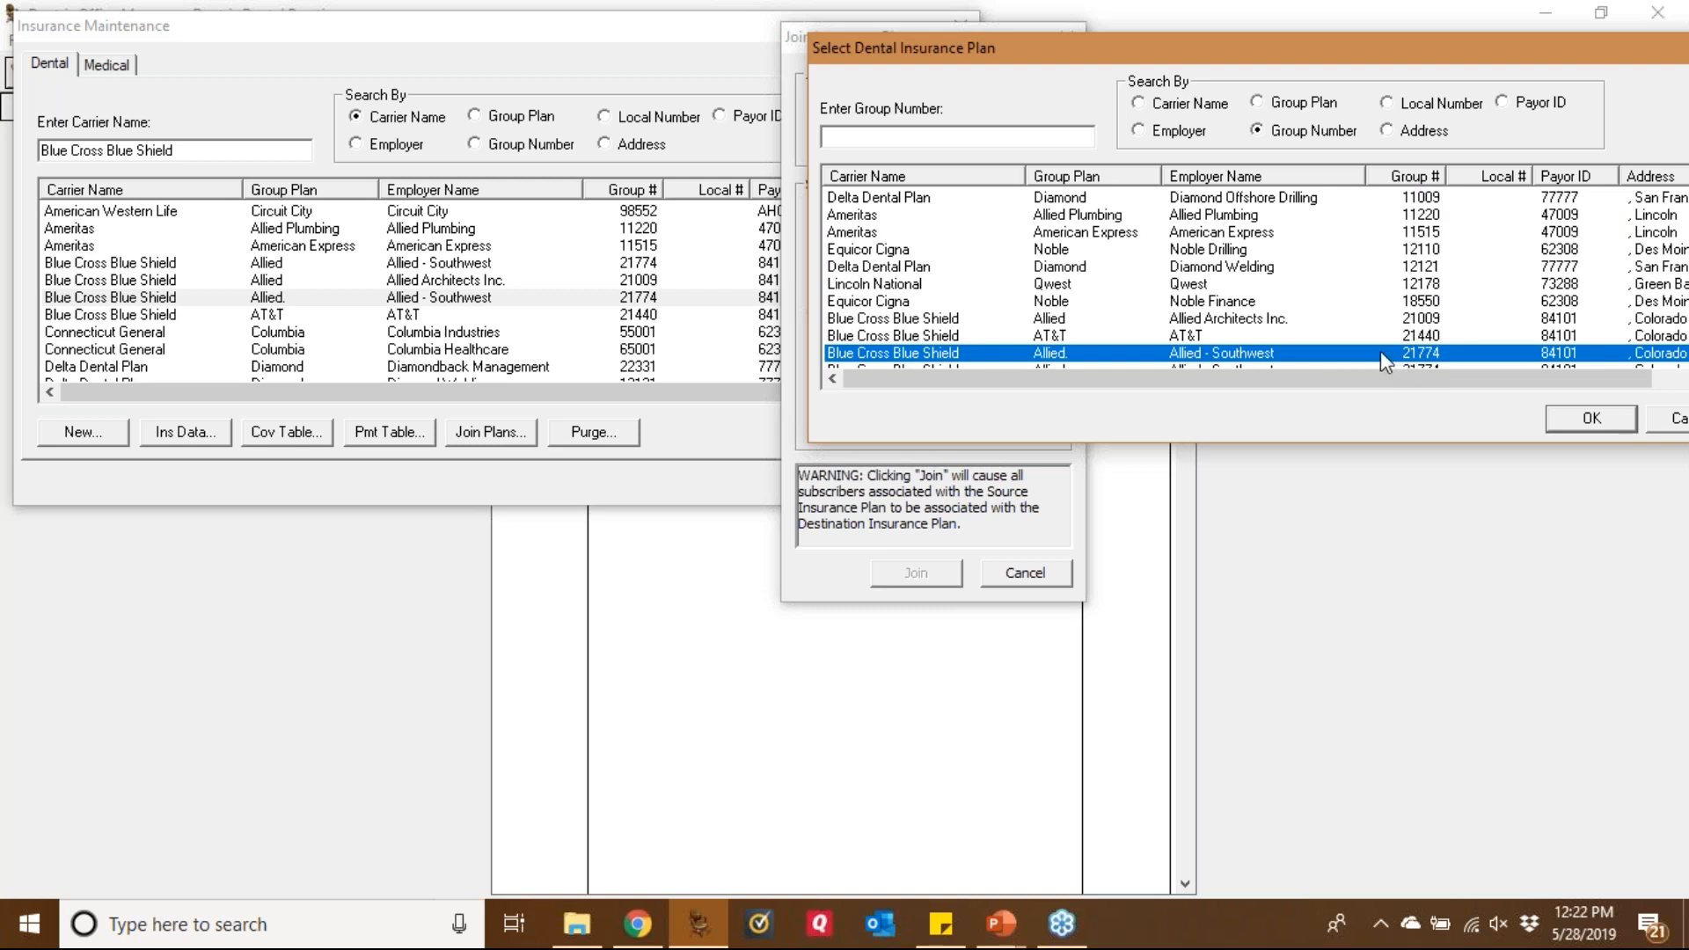
pyautogui.click(1583, 422)
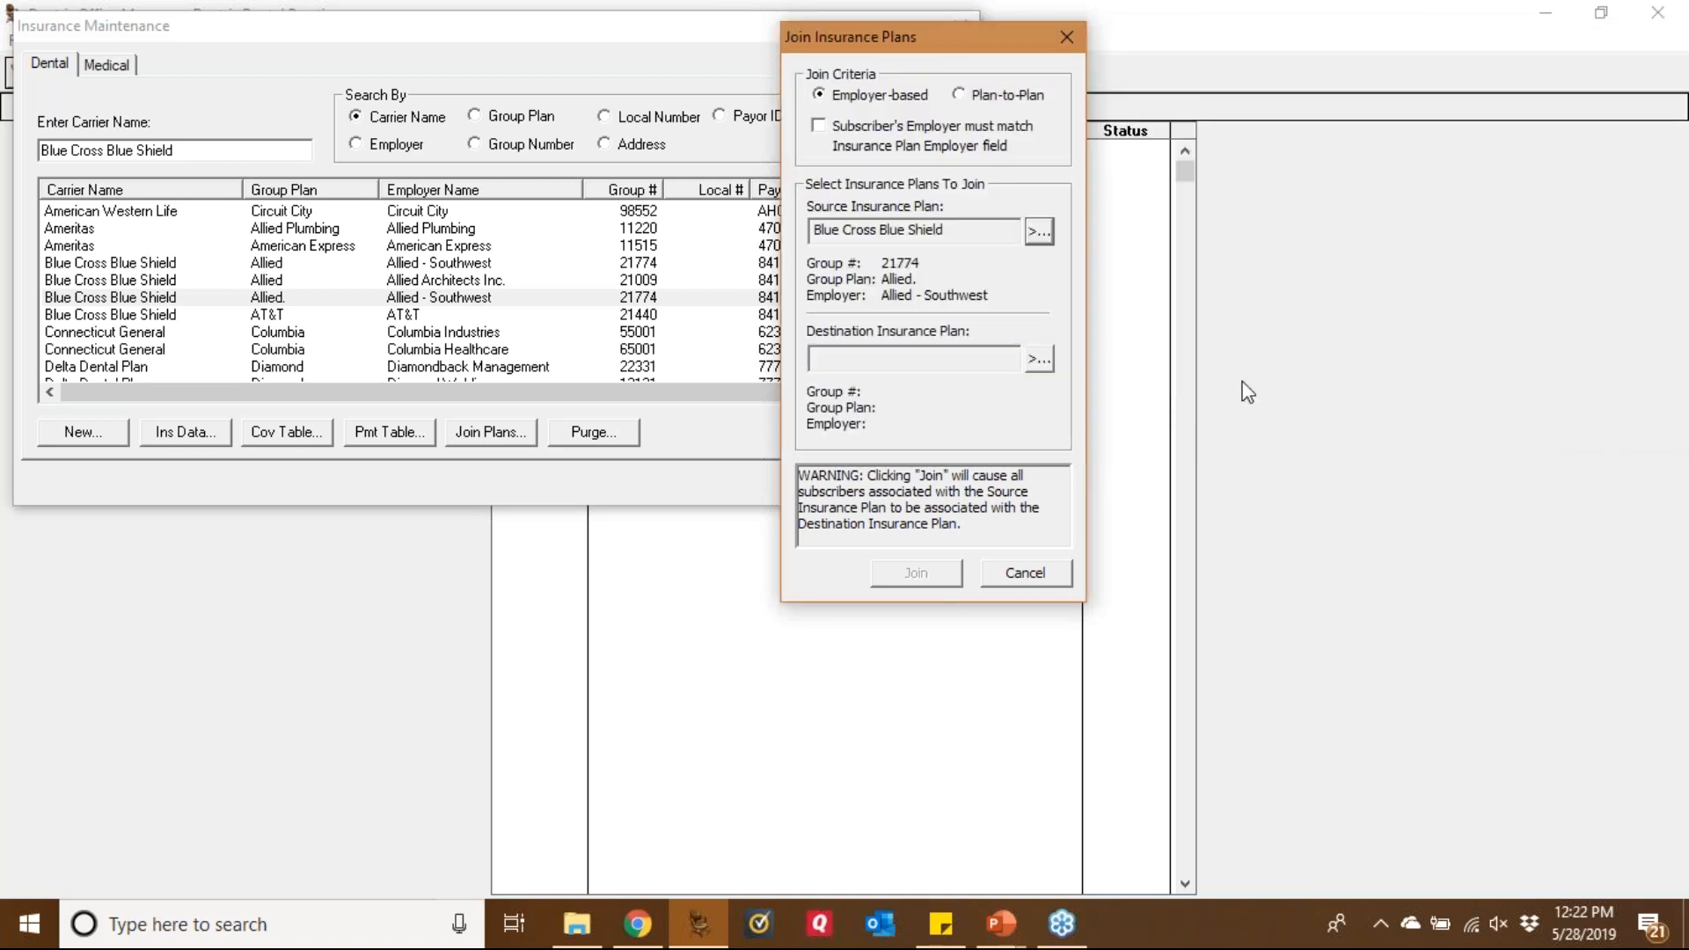
# Set the Allied - Southwest plan with group plan "Allied" as the destination and join the source plan into it
pyautogui.click(1043, 358)
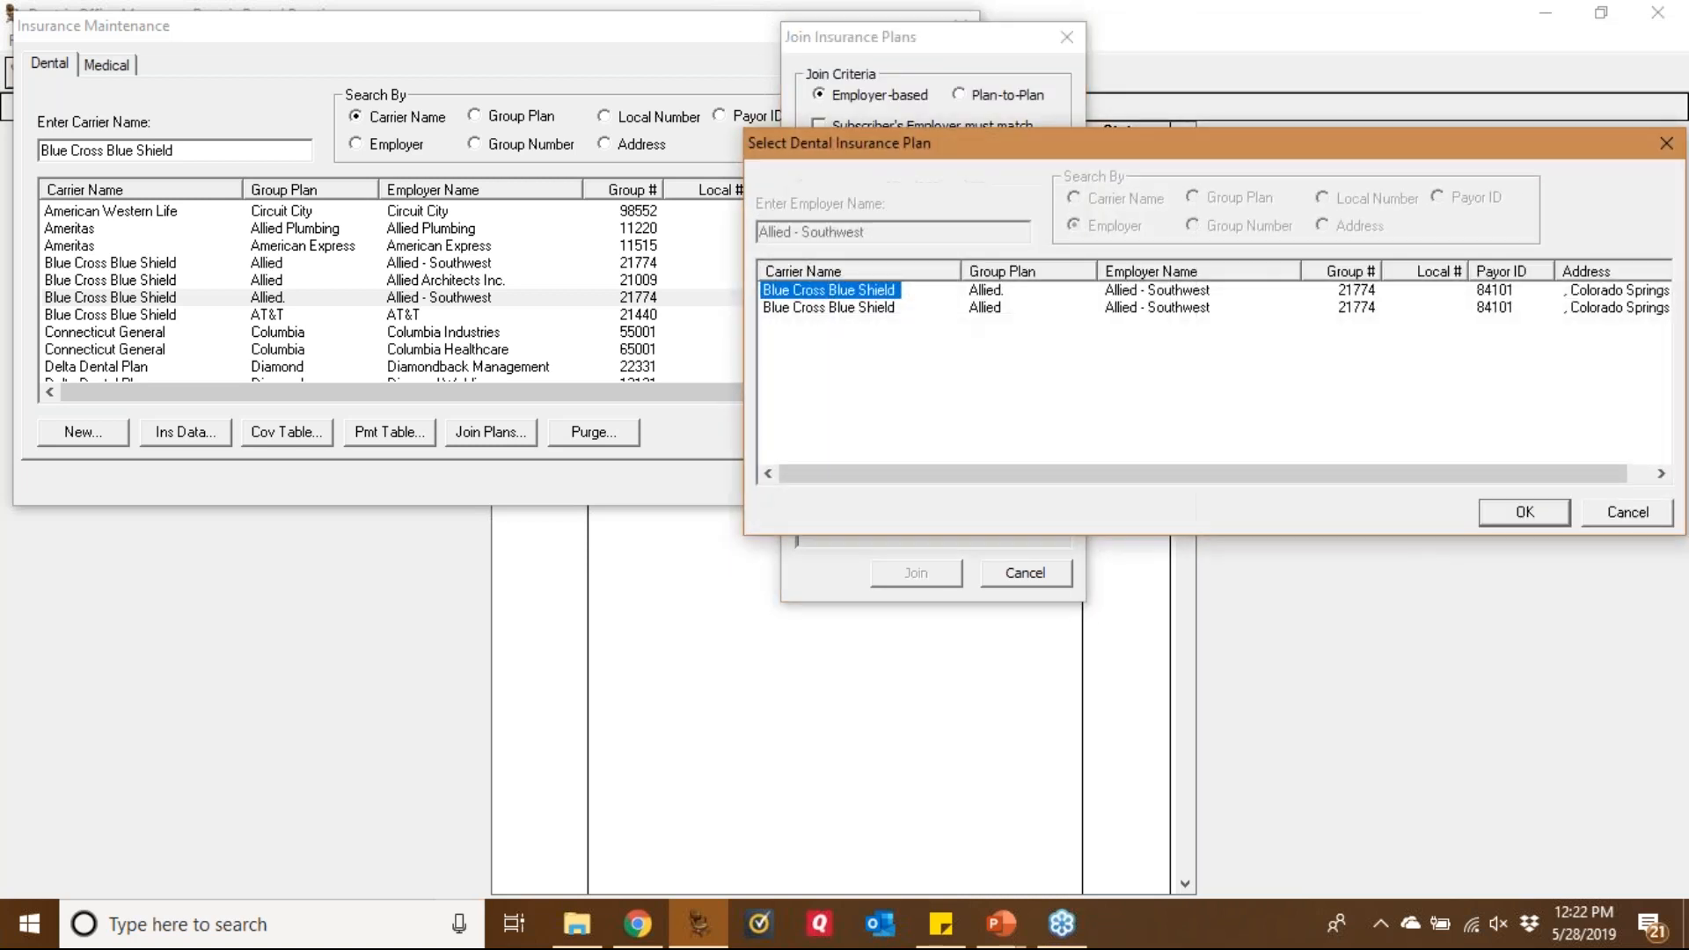
pyautogui.click(1342, 309)
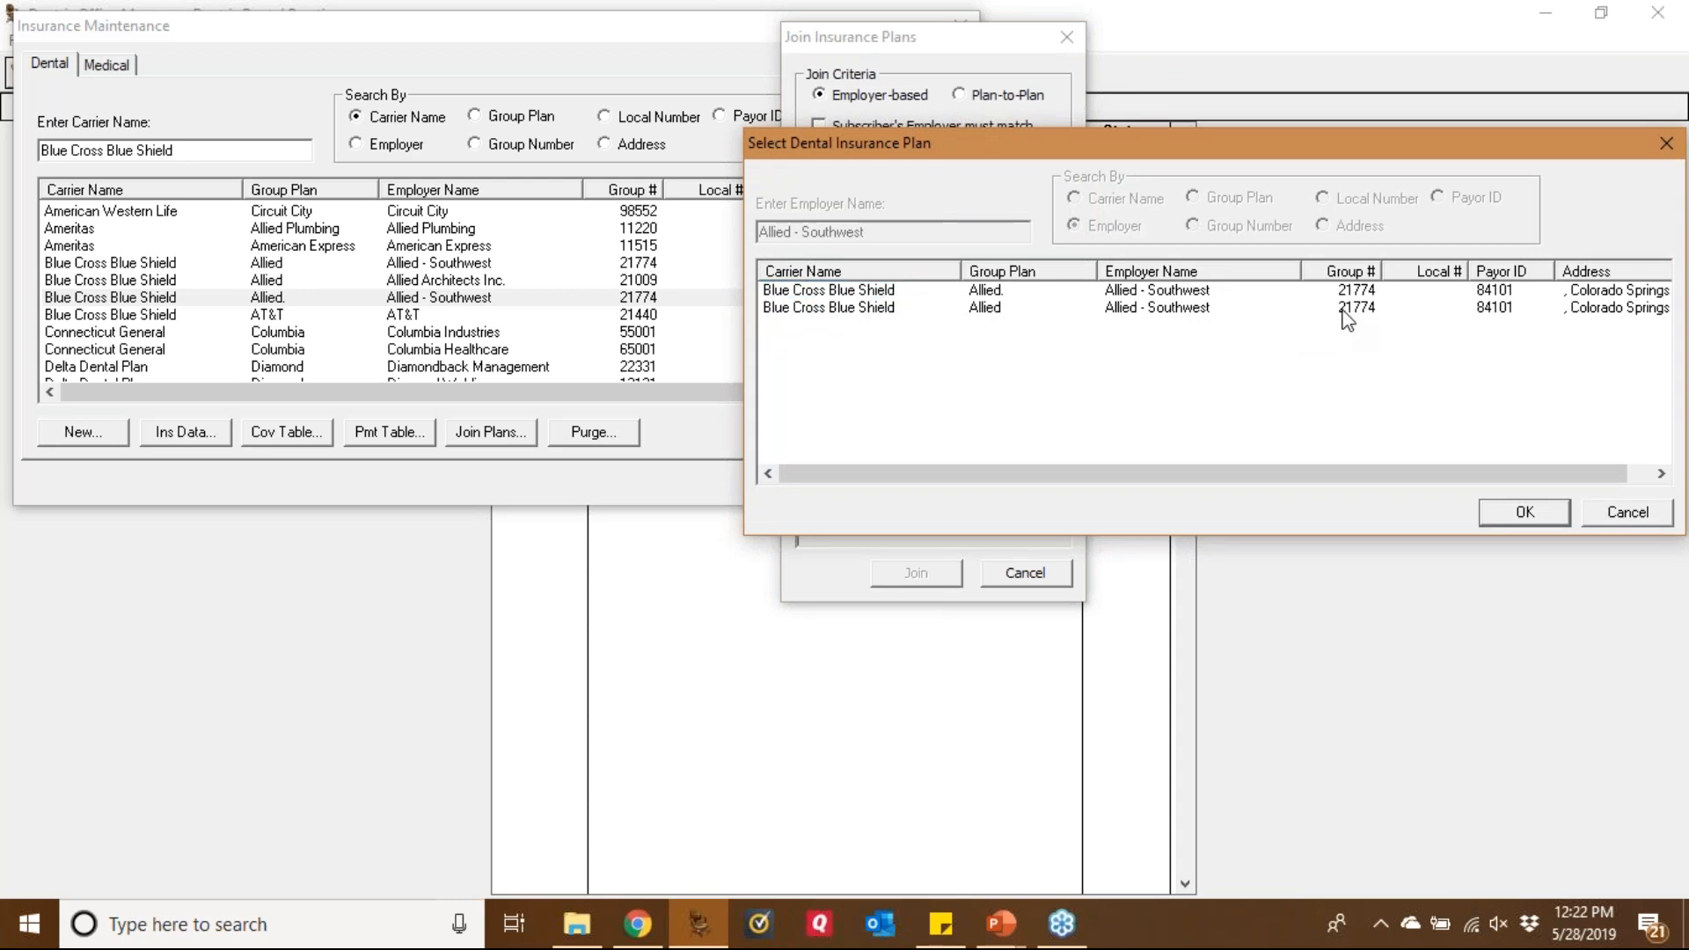
pyautogui.click(811, 312)
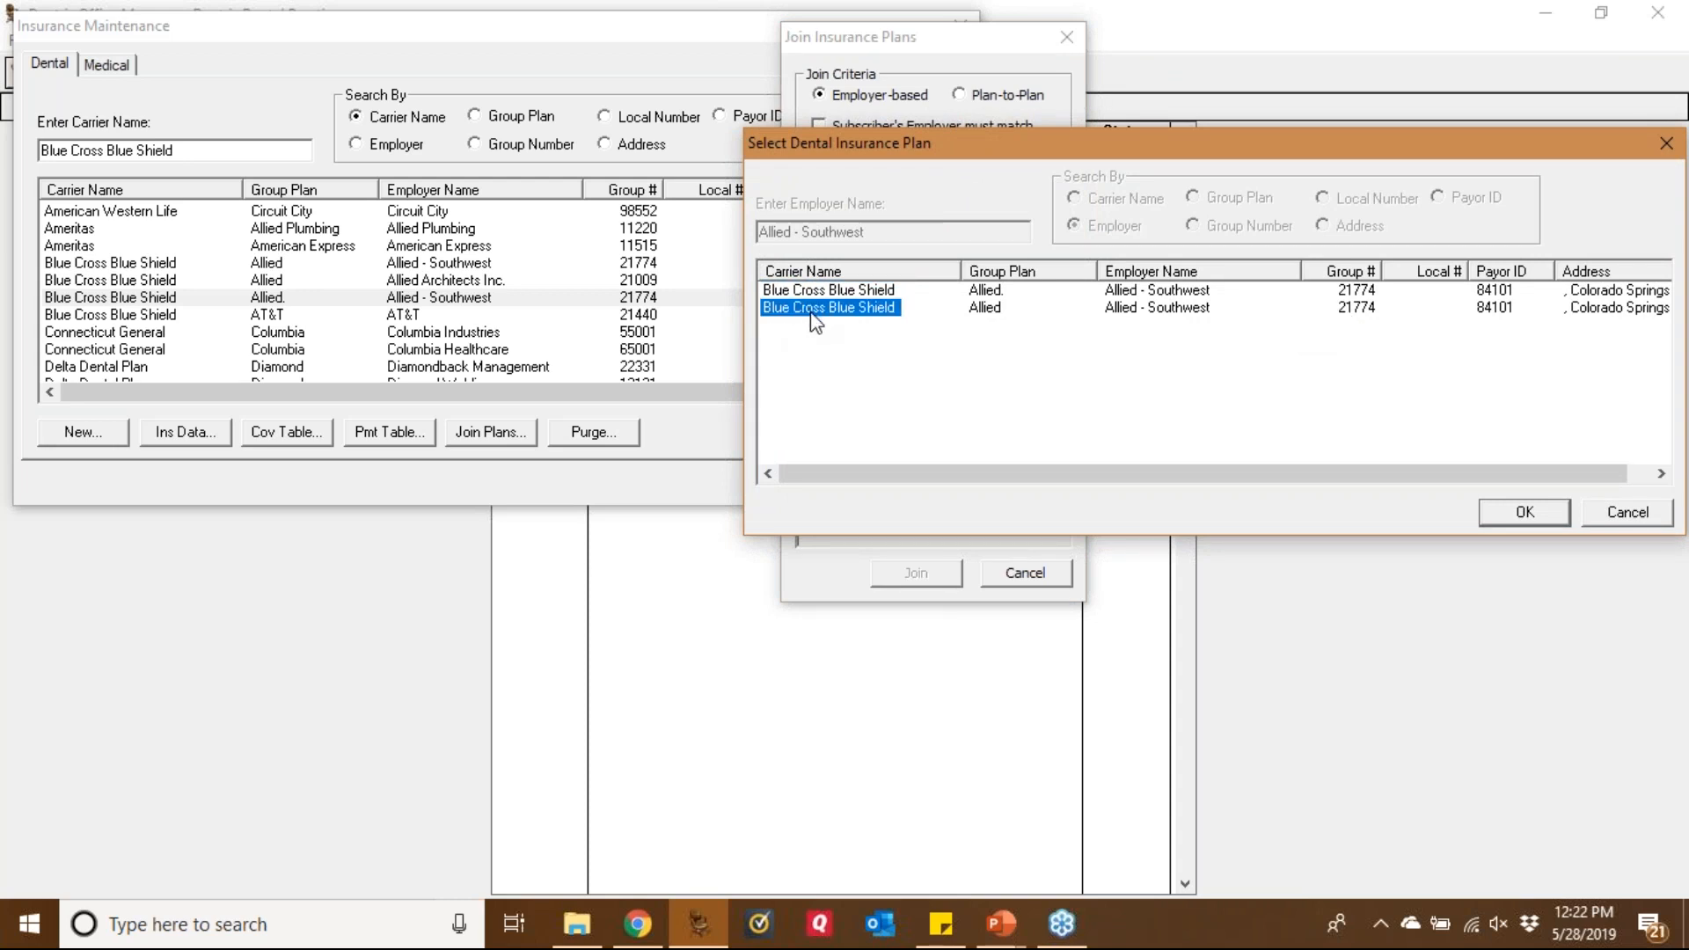
pyautogui.click(1530, 513)
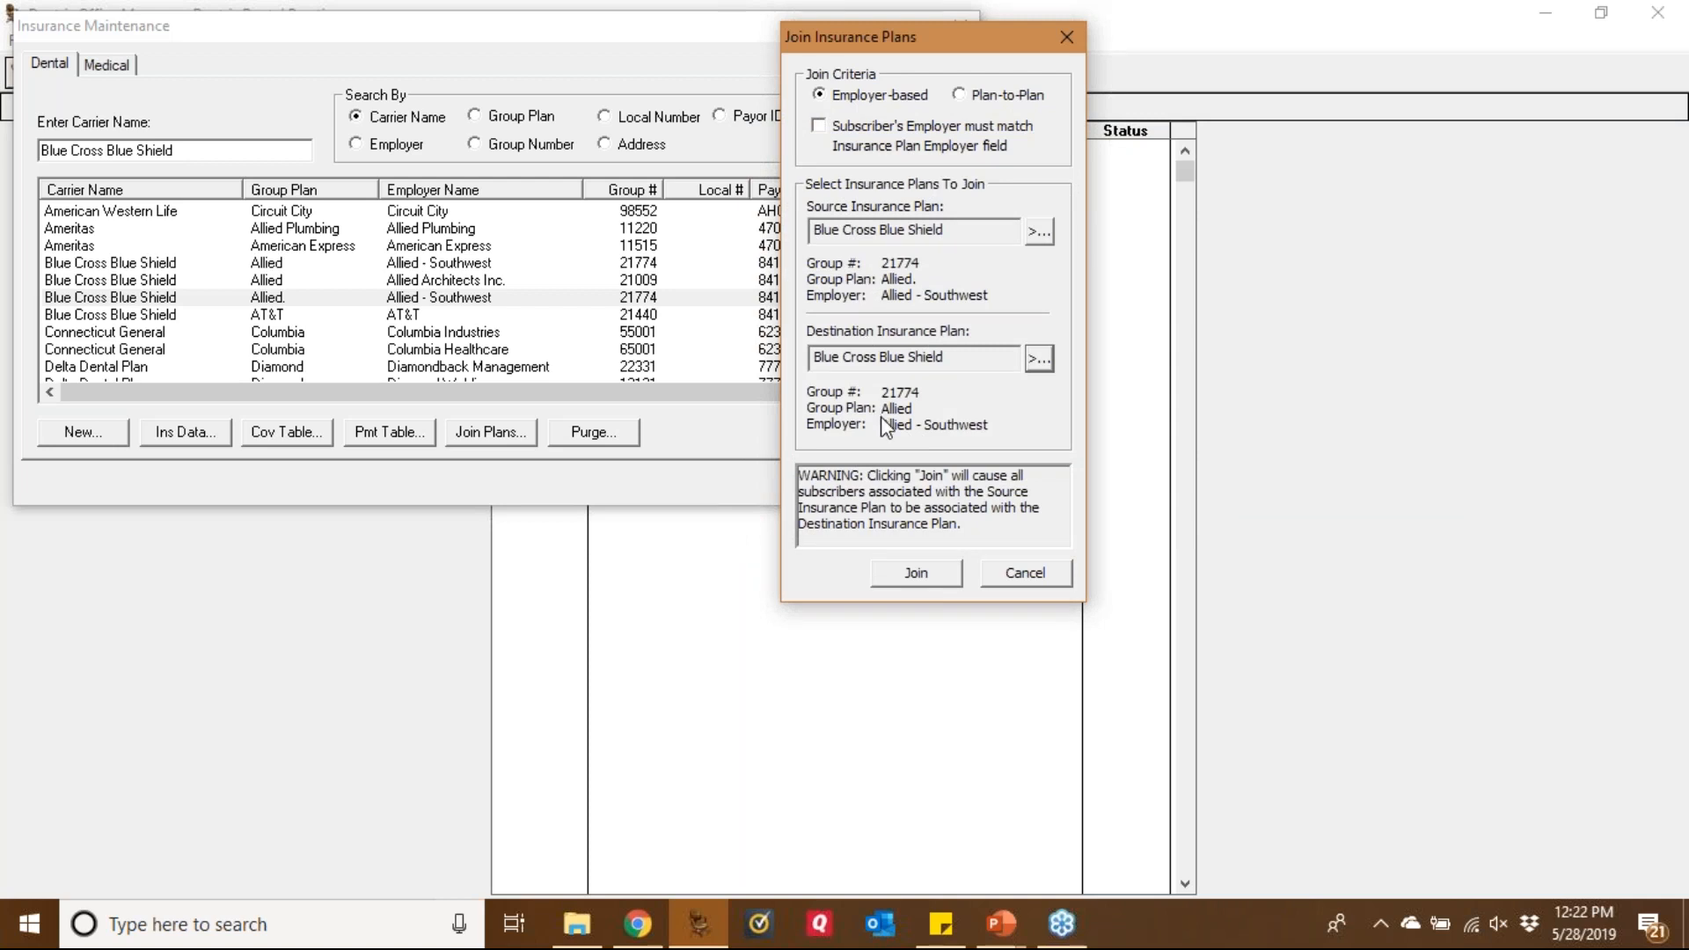
pyautogui.click(926, 573)
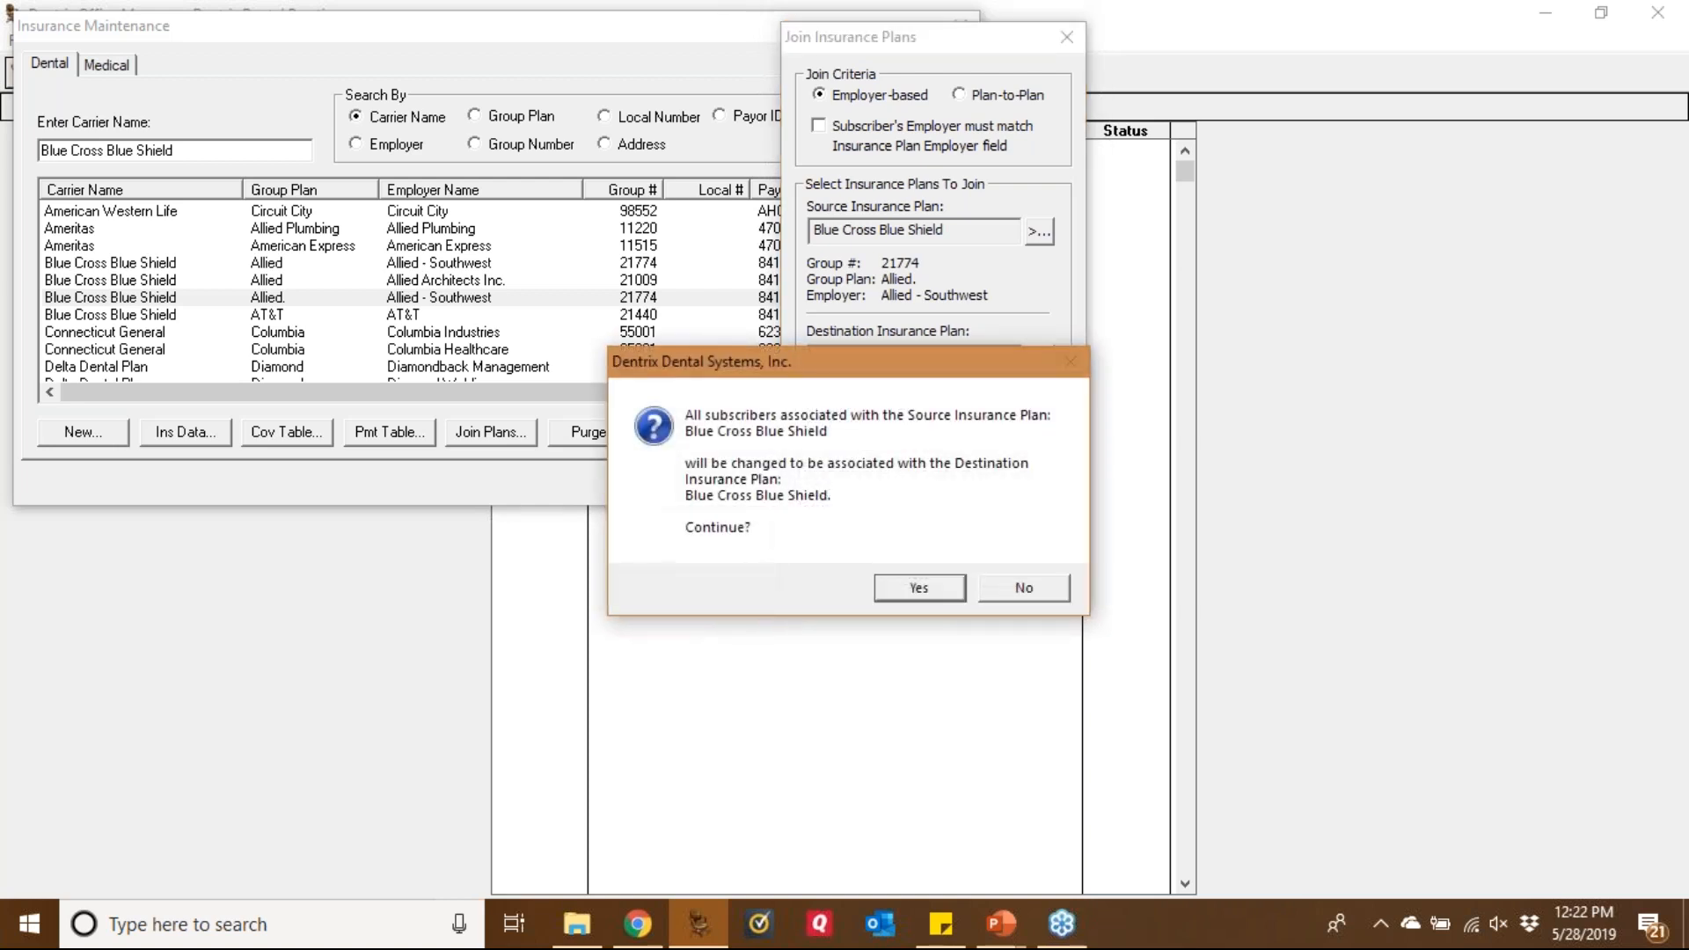
pyautogui.click(919, 587)
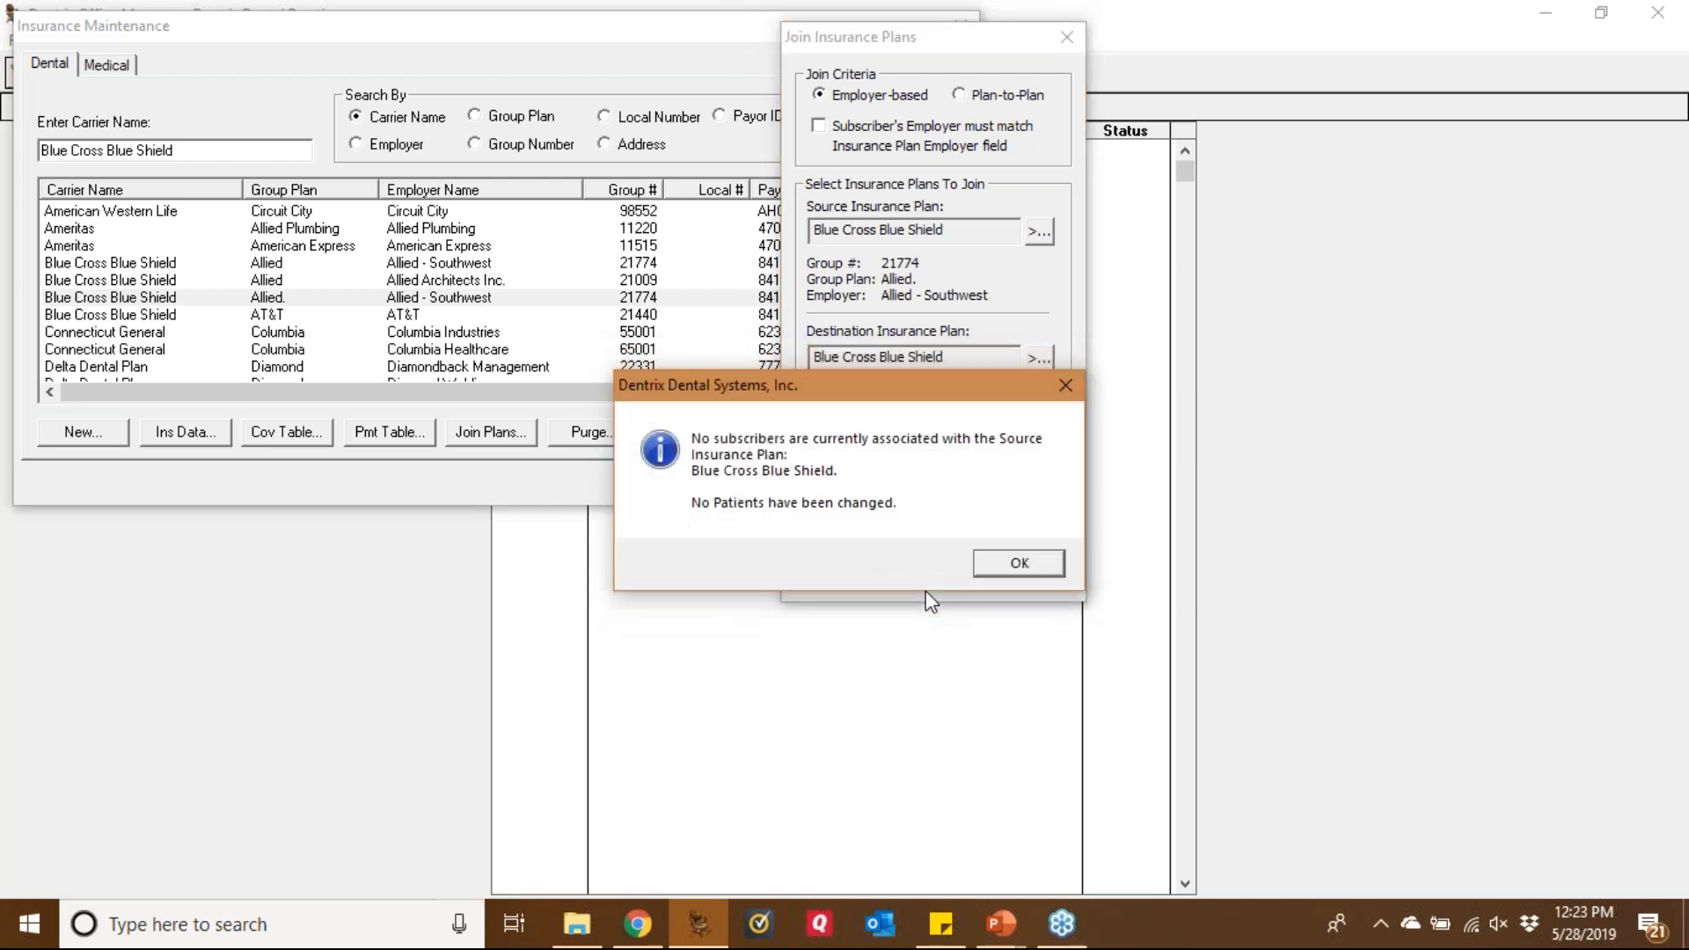
pyautogui.click(1020, 567)
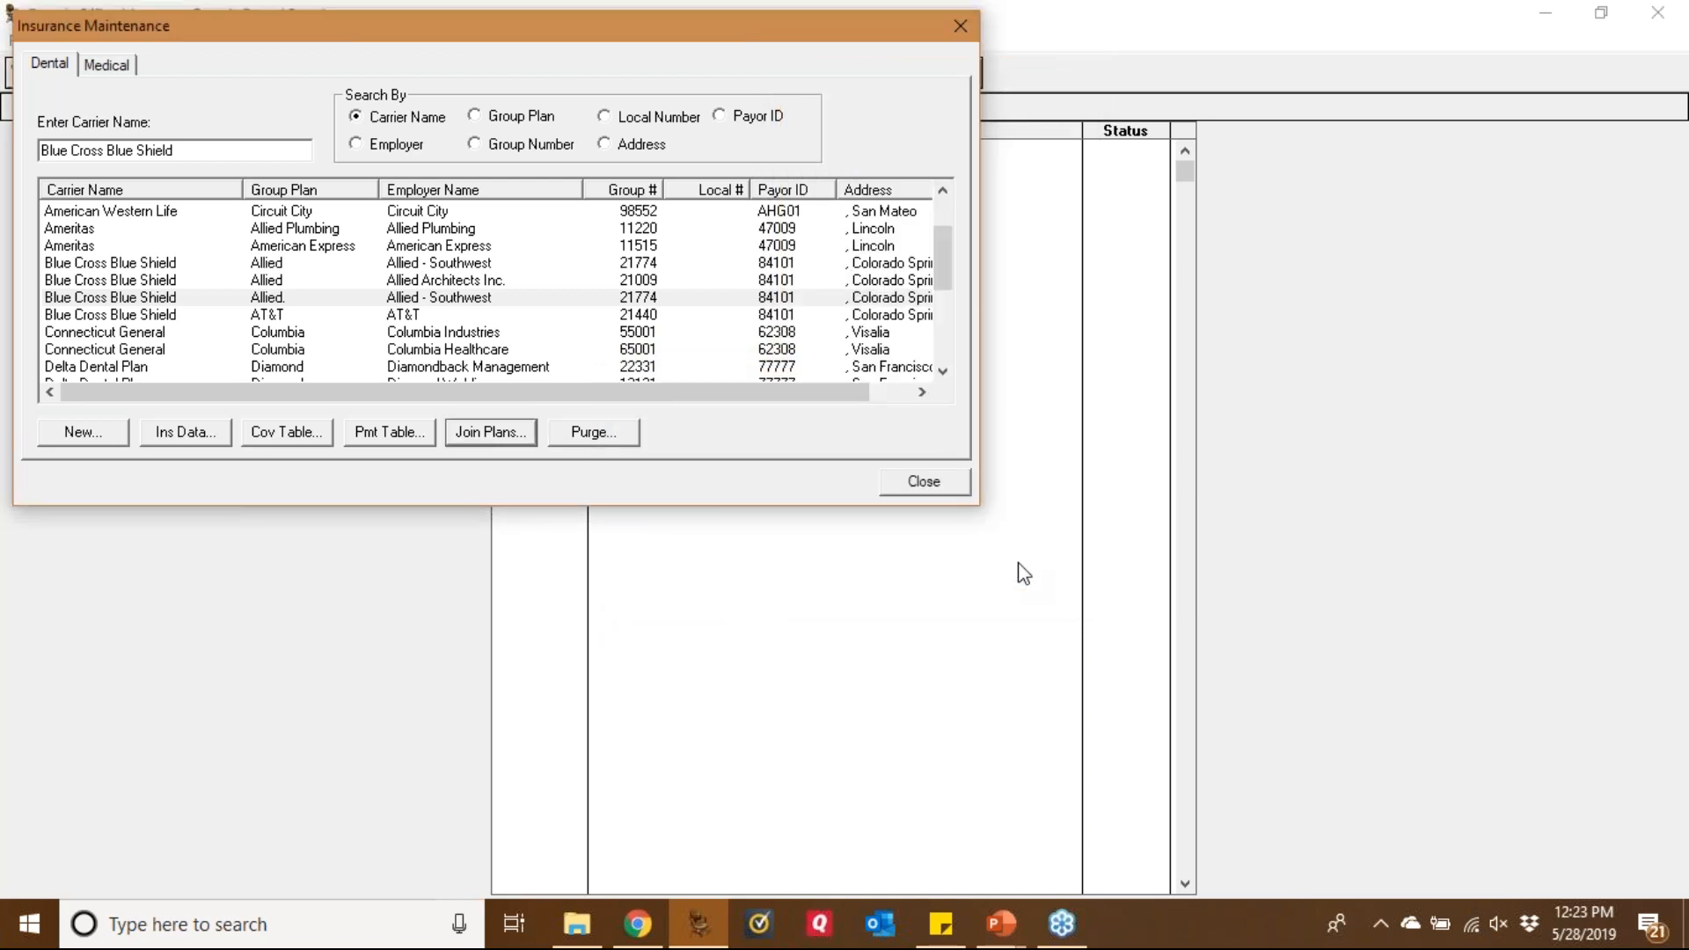
pyautogui.click(633, 299)
pyautogui.click(623, 264)
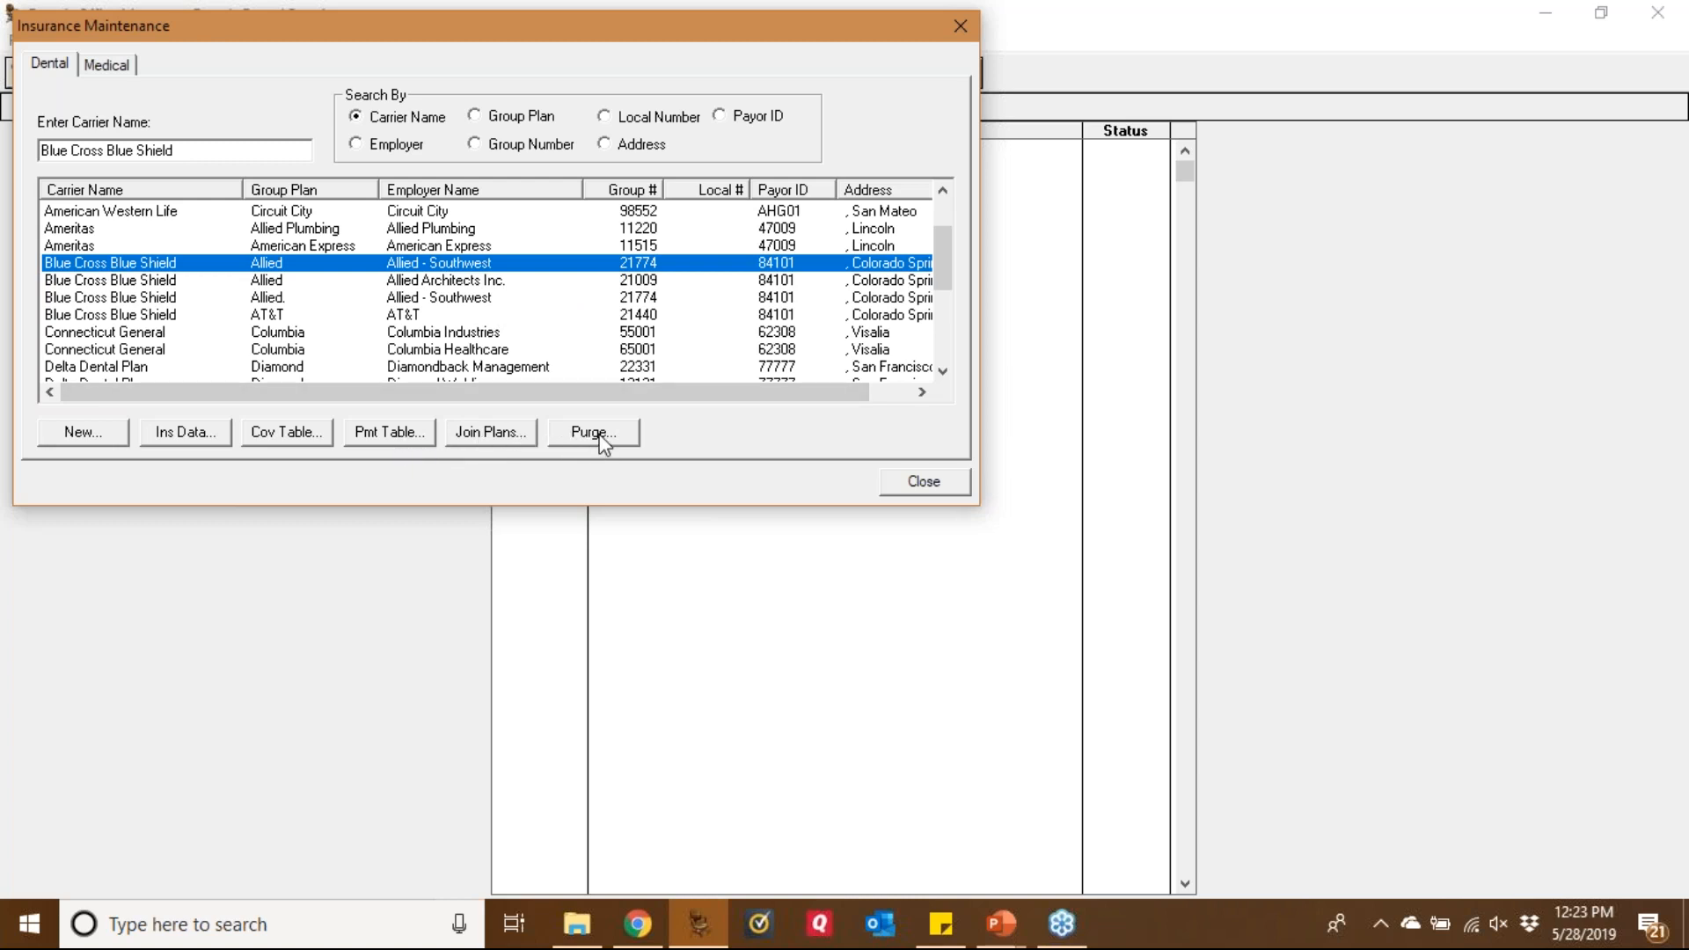
pyautogui.click(1670, 360)
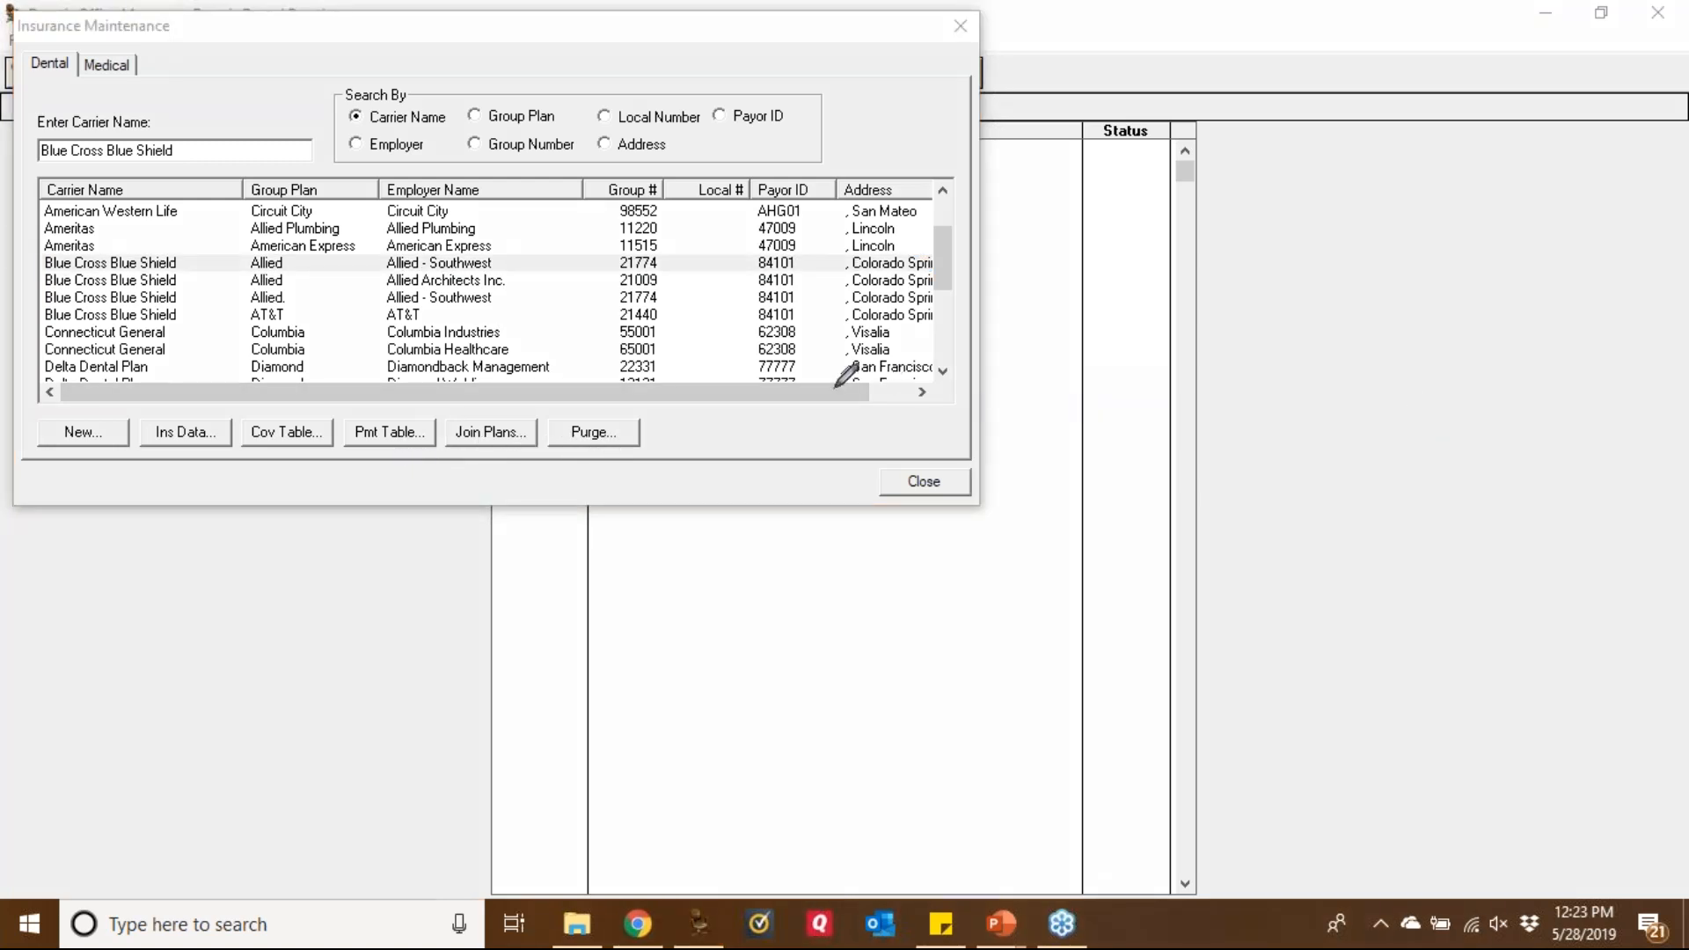
pyautogui.moveTo(638, 387)
pyautogui.mouseDown()
pyautogui.moveTo(532, 400)
pyautogui.moveTo(656, 468)
pyautogui.moveTo(628, 377)
pyautogui.moveTo(453, 394)
pyautogui.moveTo(536, 436)
pyautogui.moveTo(482, 385)
pyautogui.mouseUp()
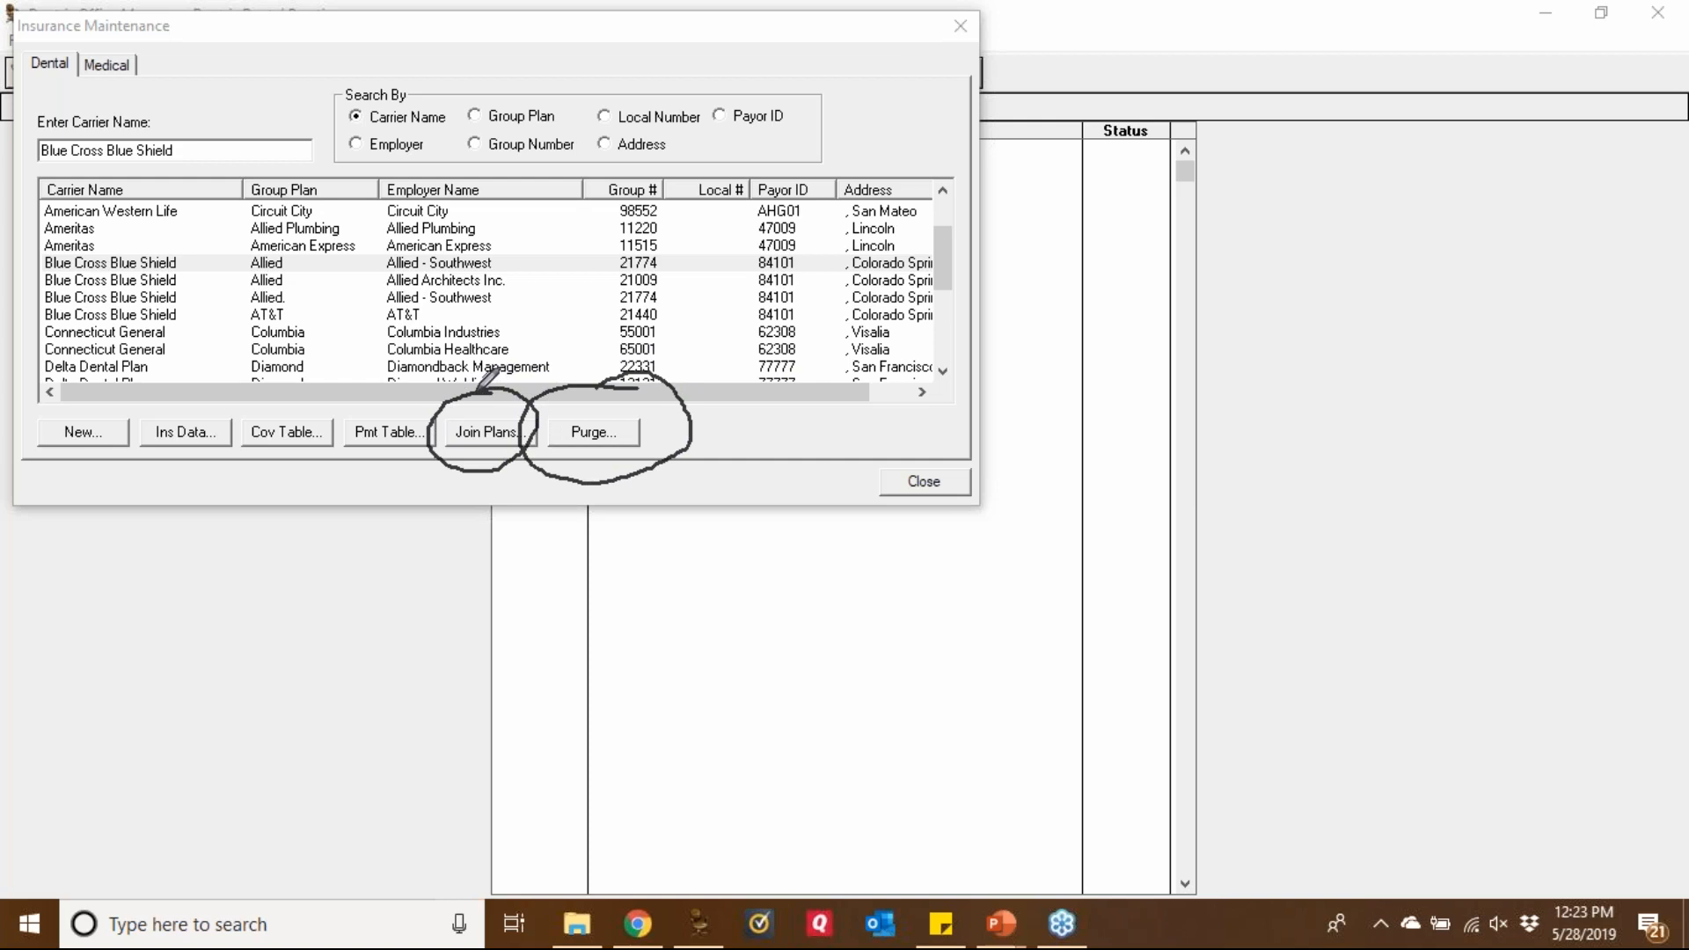
pyautogui.moveTo(604, 381)
pyautogui.mouseDown()
pyautogui.moveTo(541, 422)
pyautogui.moveTo(634, 377)
pyautogui.moveTo(563, 411)
pyautogui.mouseUp()
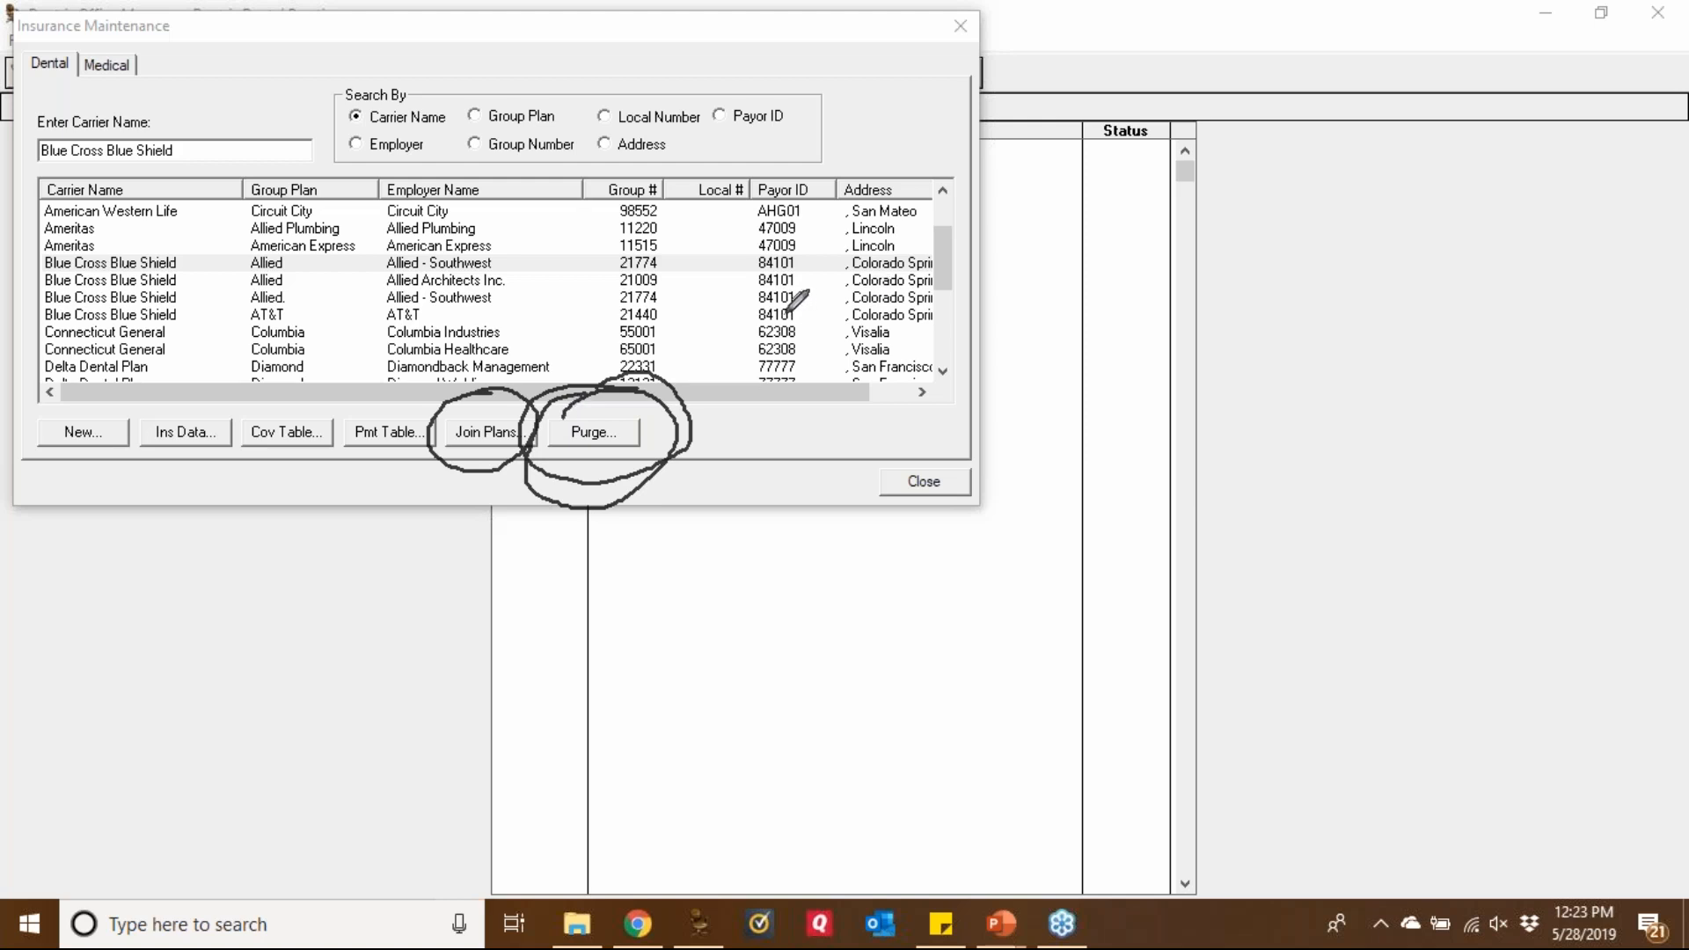
pyautogui.moveTo(620, 380)
pyautogui.mouseDown()
pyautogui.moveTo(537, 413)
pyautogui.moveTo(611, 374)
pyautogui.moveTo(550, 394)
pyautogui.mouseUp()
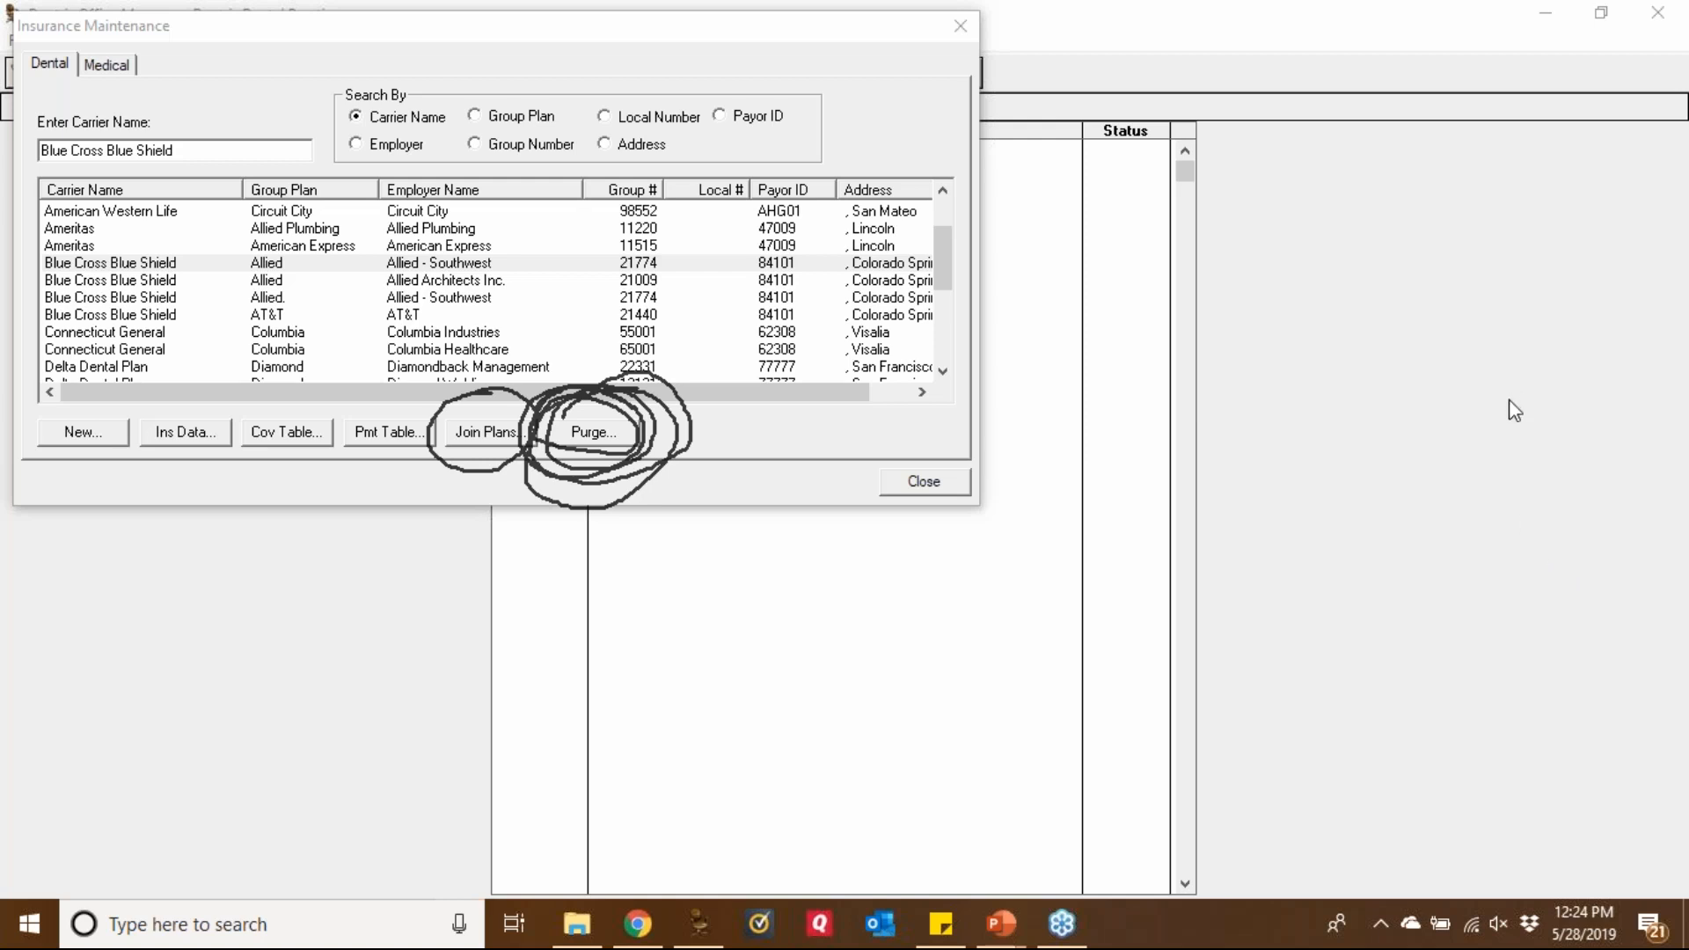
# Close Insurance Maintenance and return to the Office Manager's Batch Processor
pyautogui.click(701, 928)
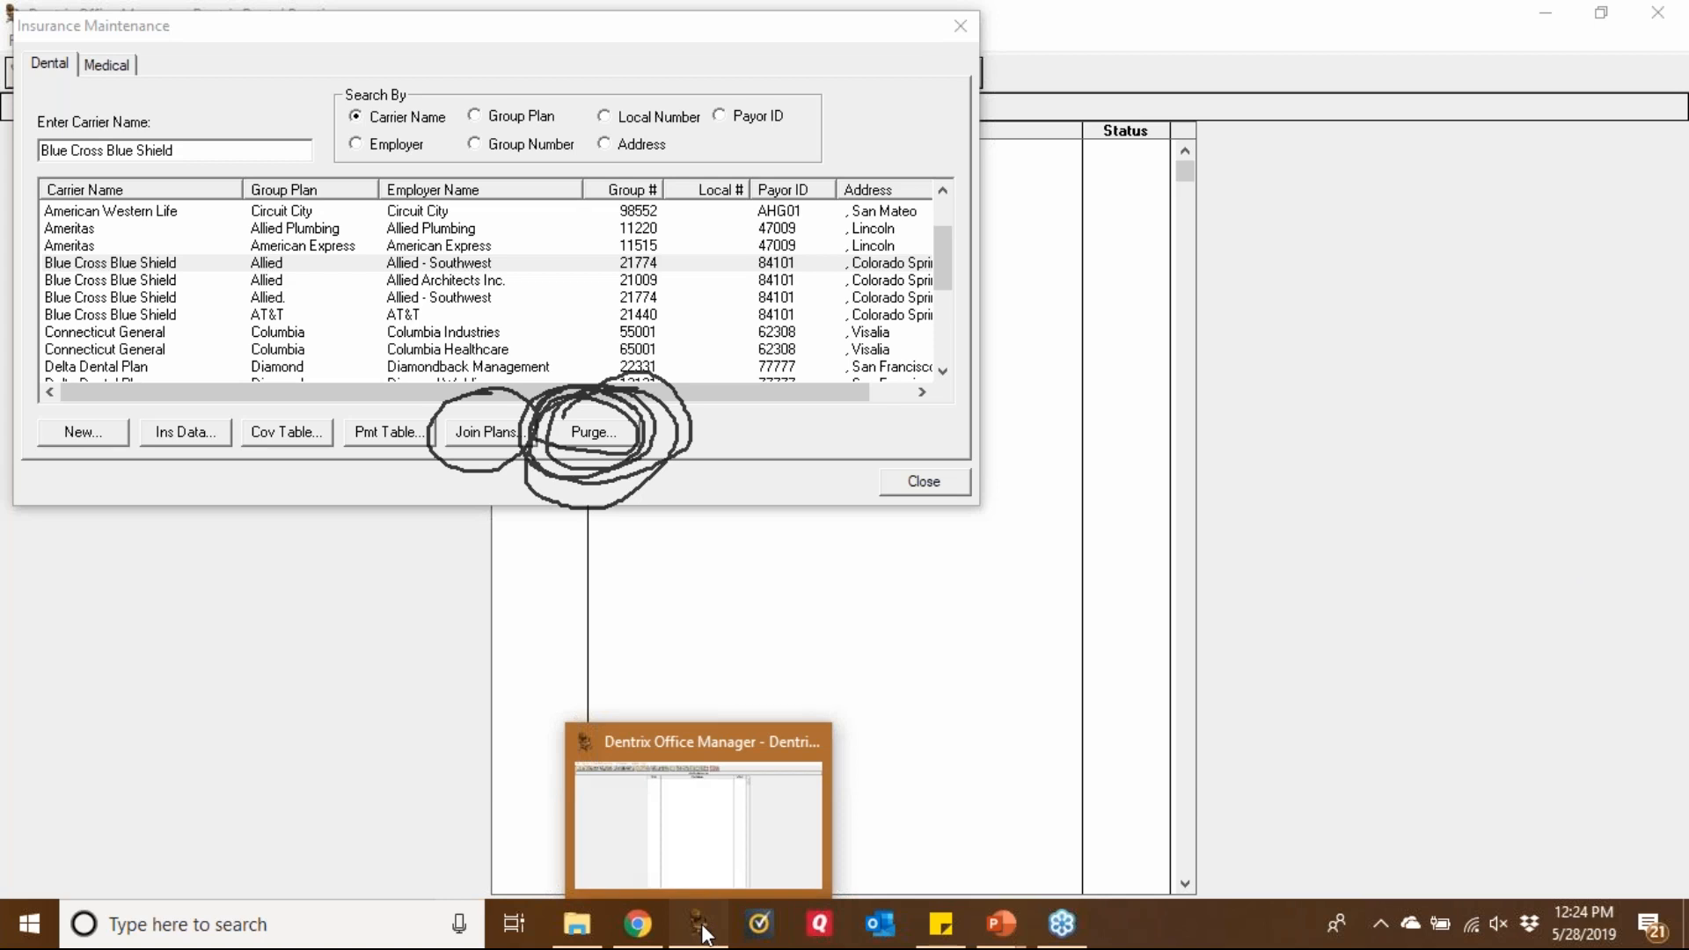
pyautogui.click(923, 482)
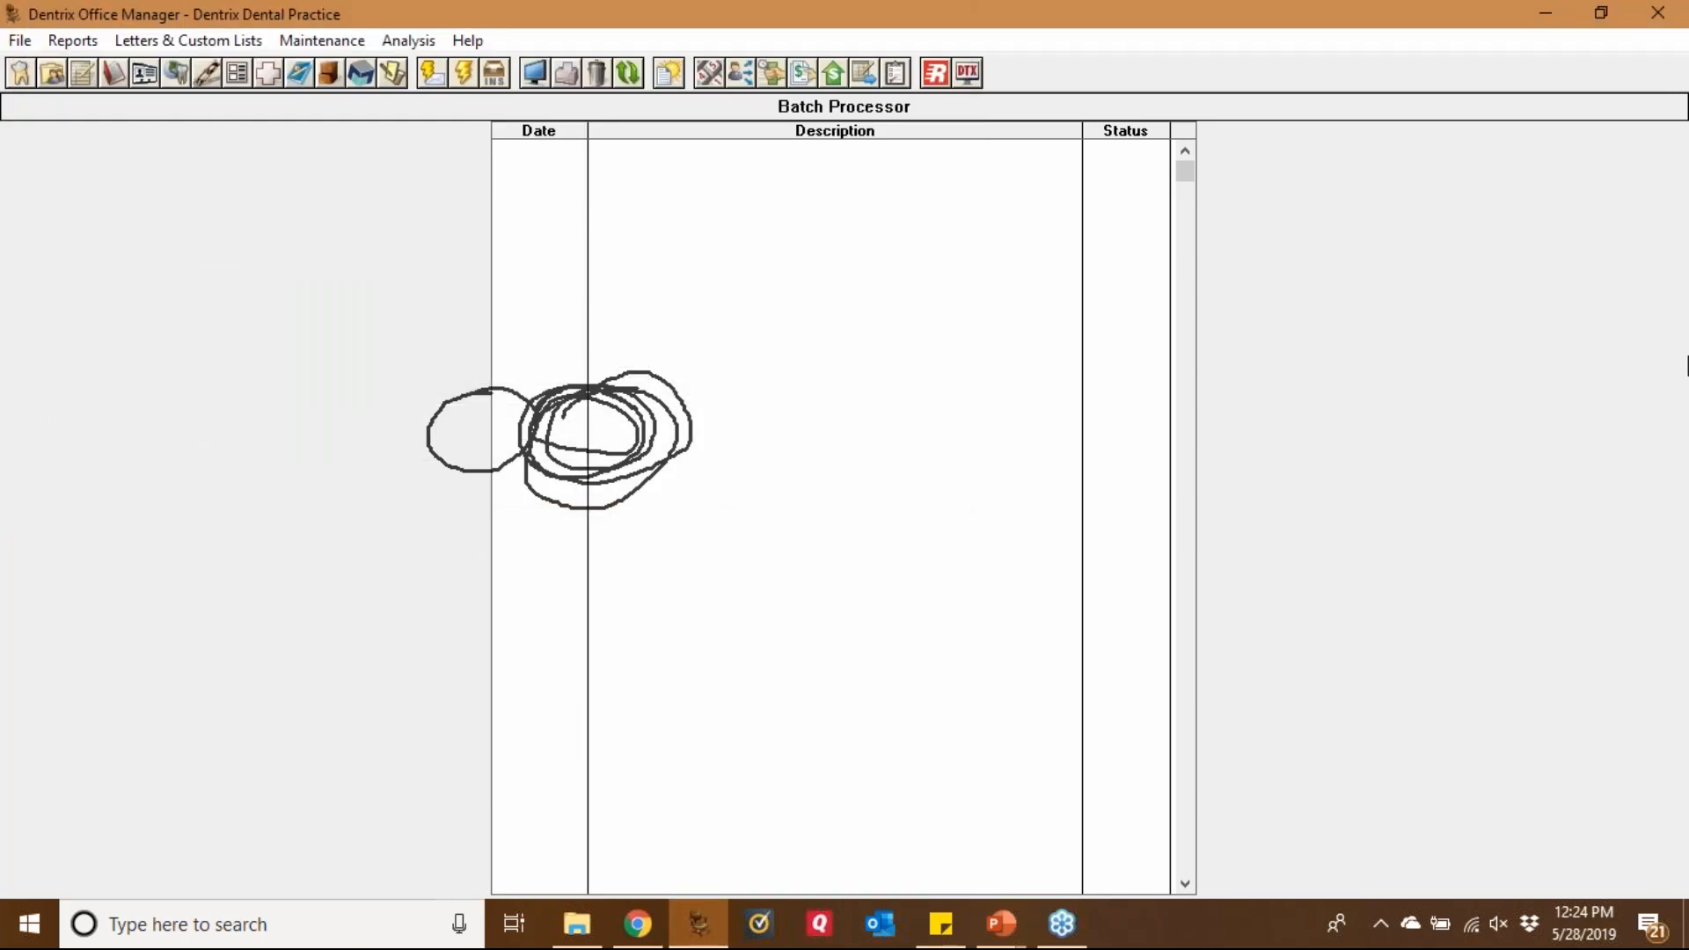
pyautogui.click(1667, 369)
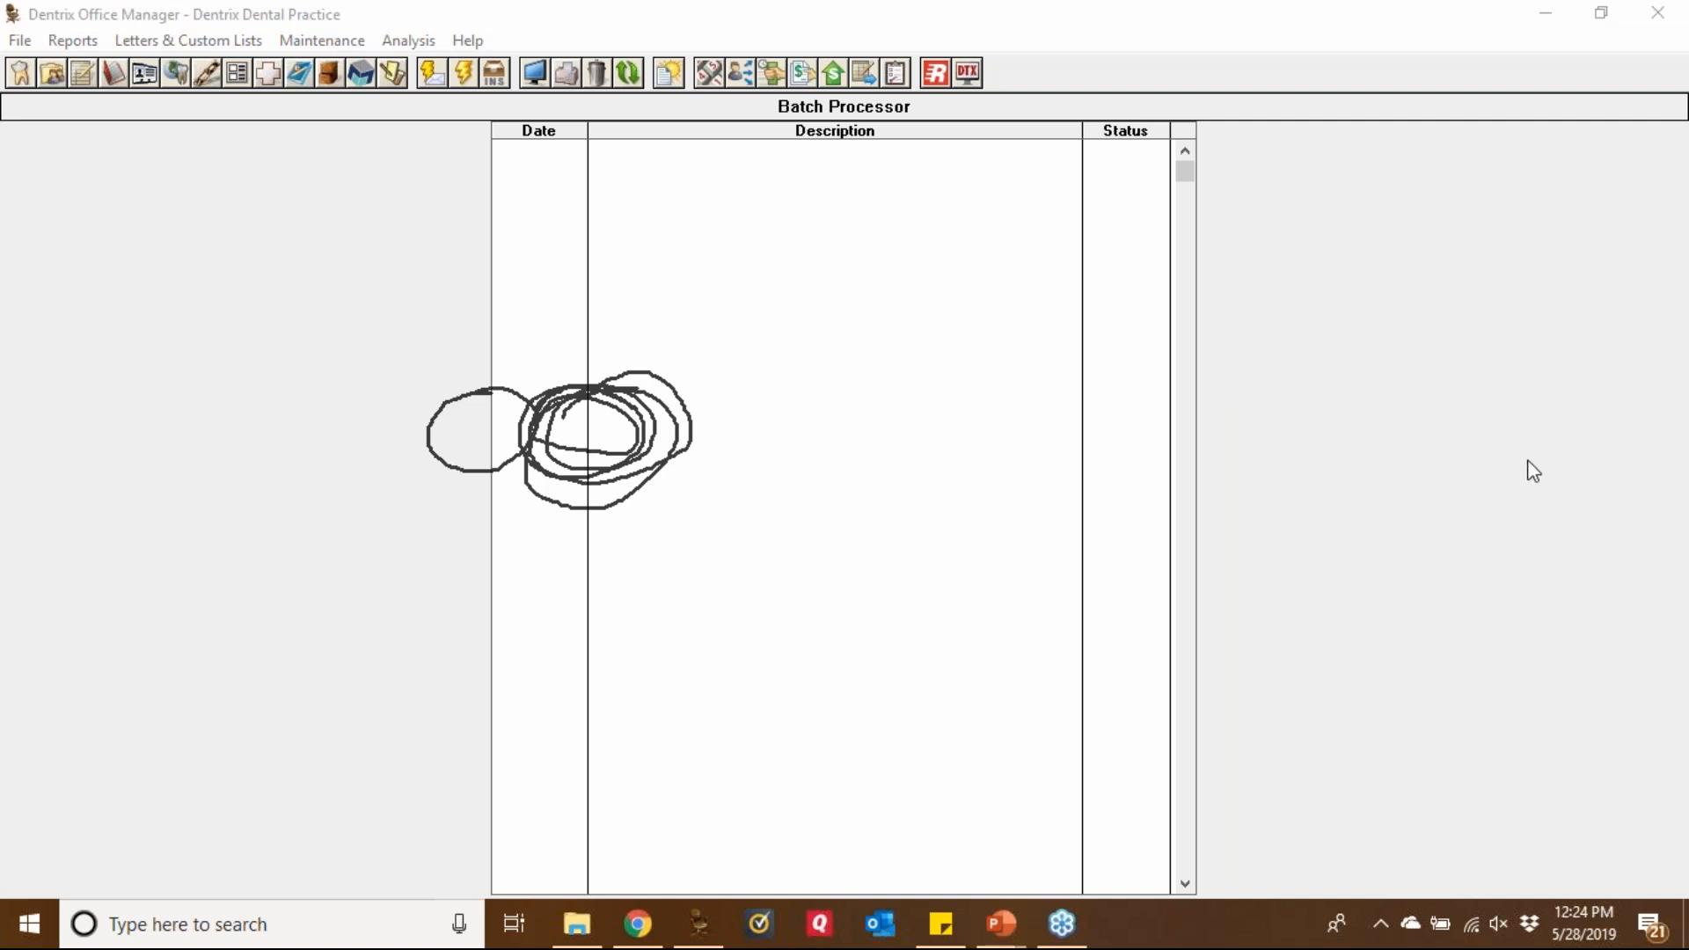
pyautogui.click(1498, 540)
# Open the Ledger, find the patient by last name, load the account, and dismiss the family balance alert
pyautogui.click(89, 74)
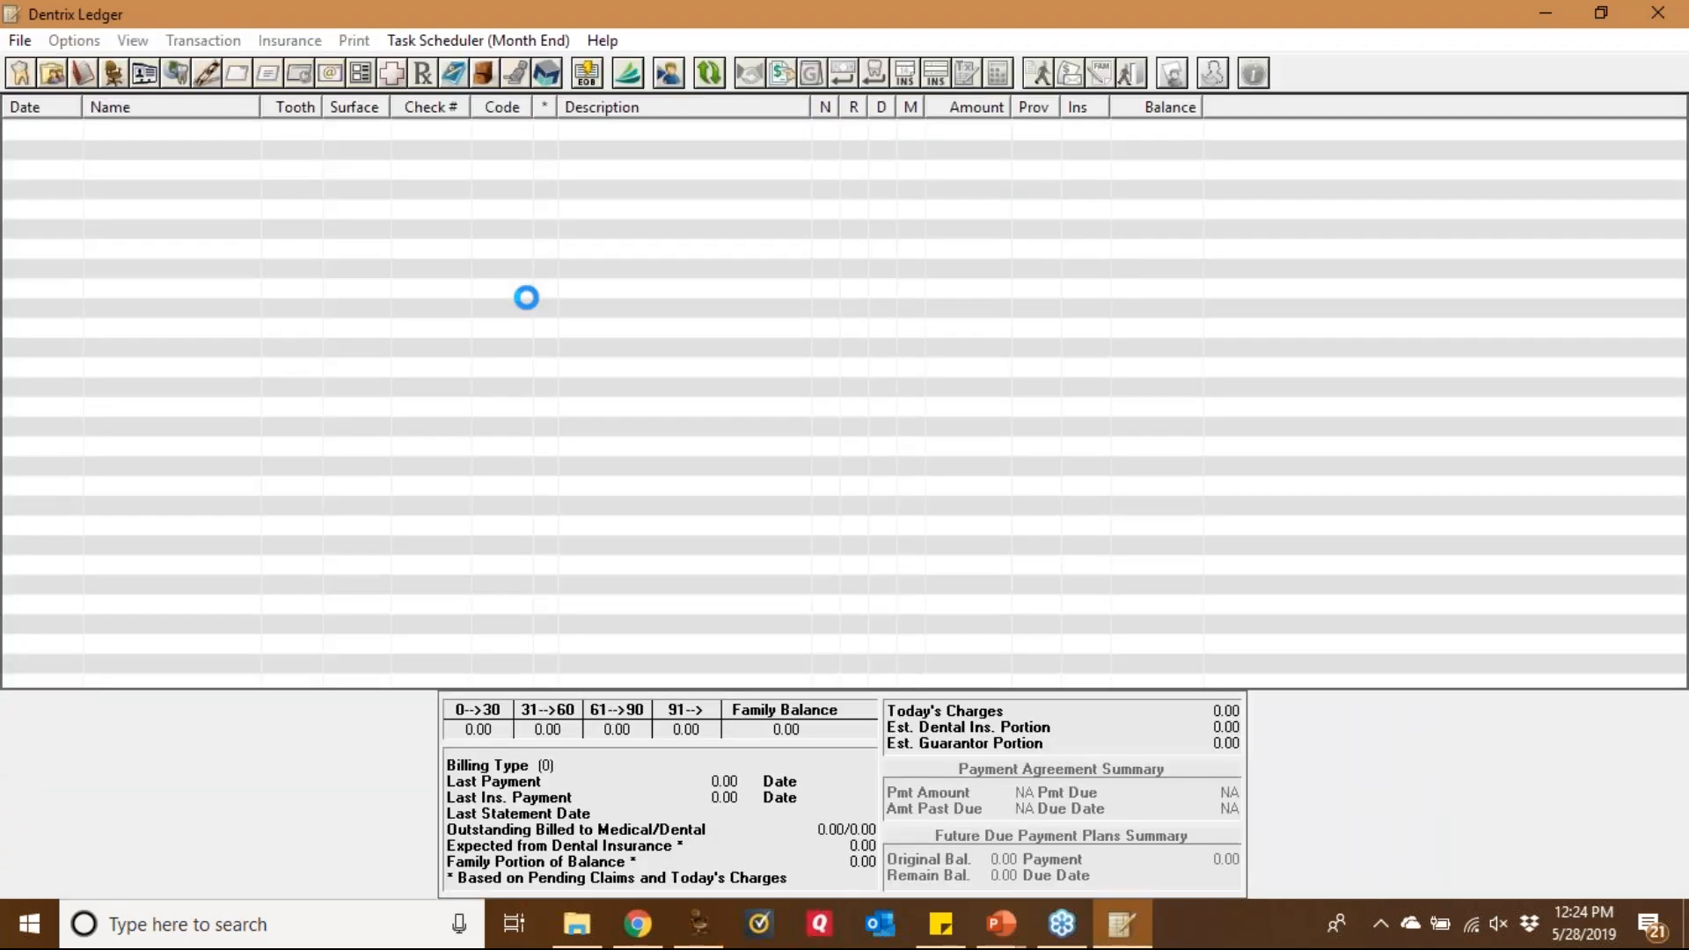
pyautogui.click(668, 75)
pyautogui.write('cros')
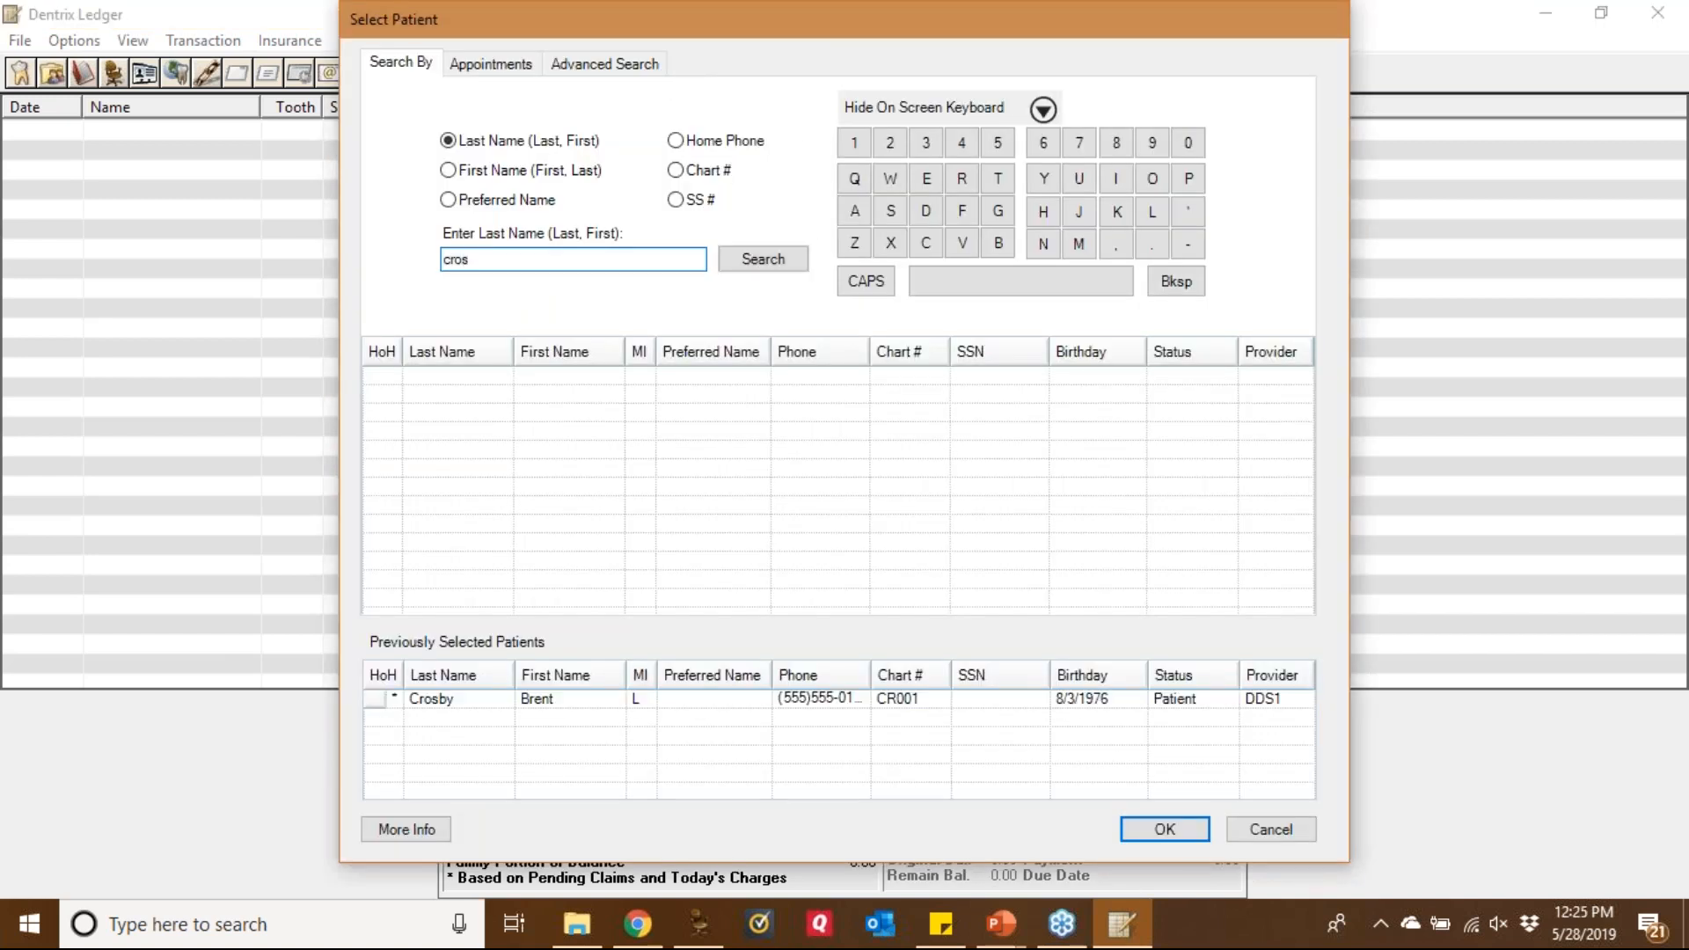
pyautogui.click(561, 394)
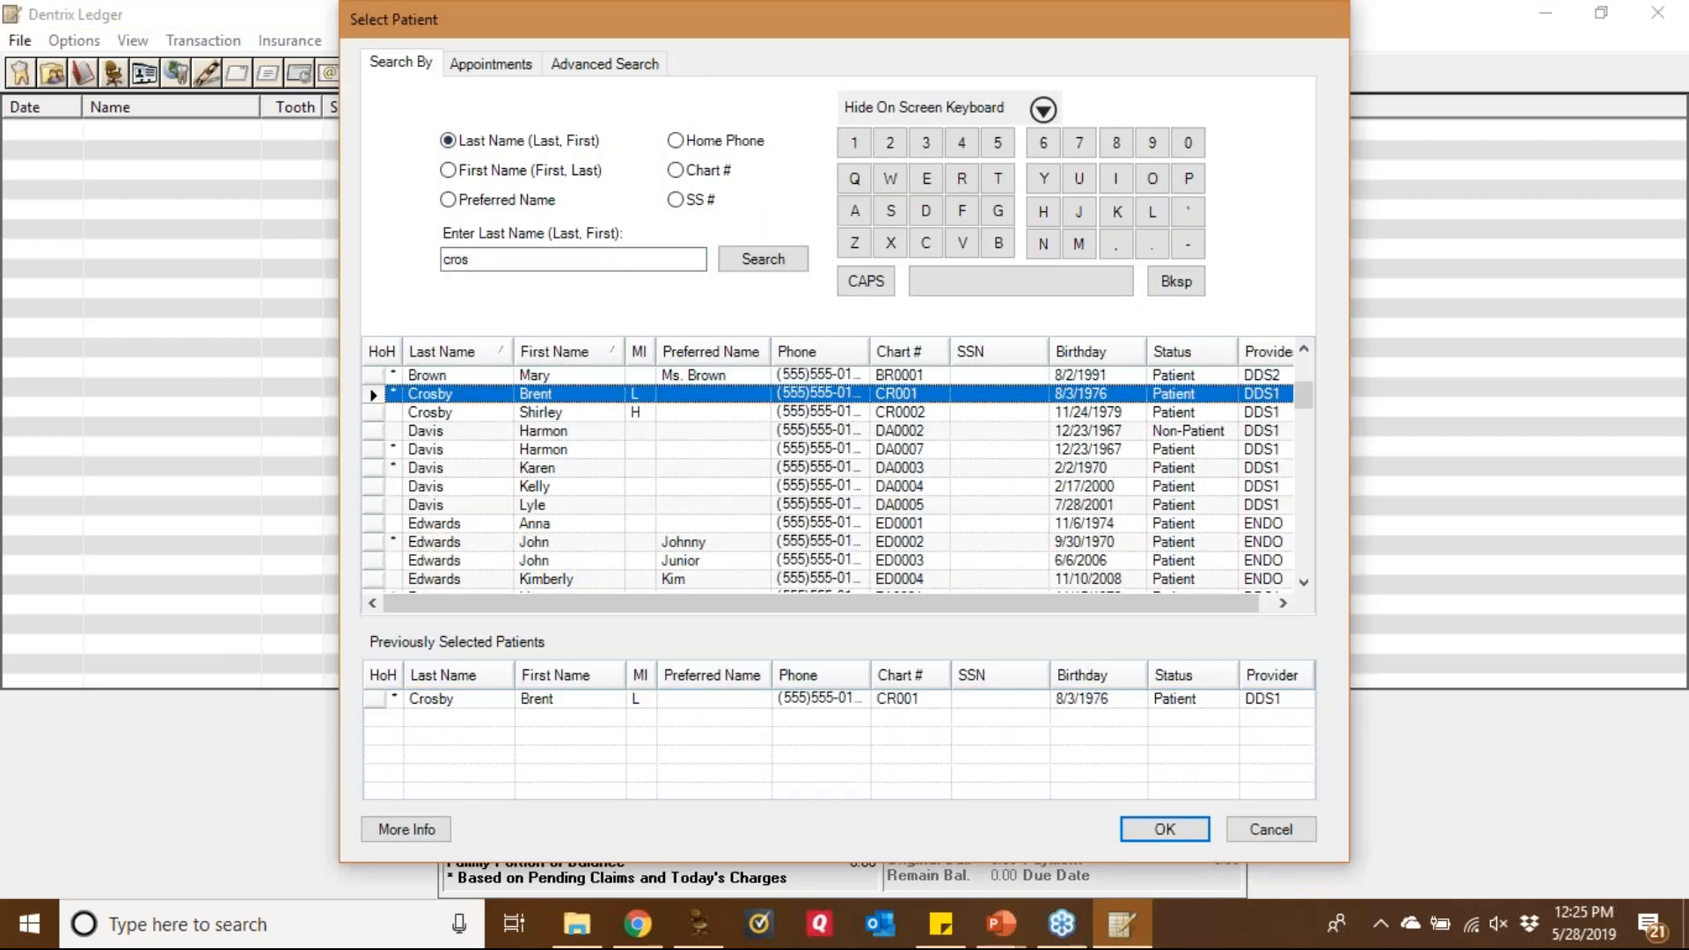
pyautogui.press('Return')
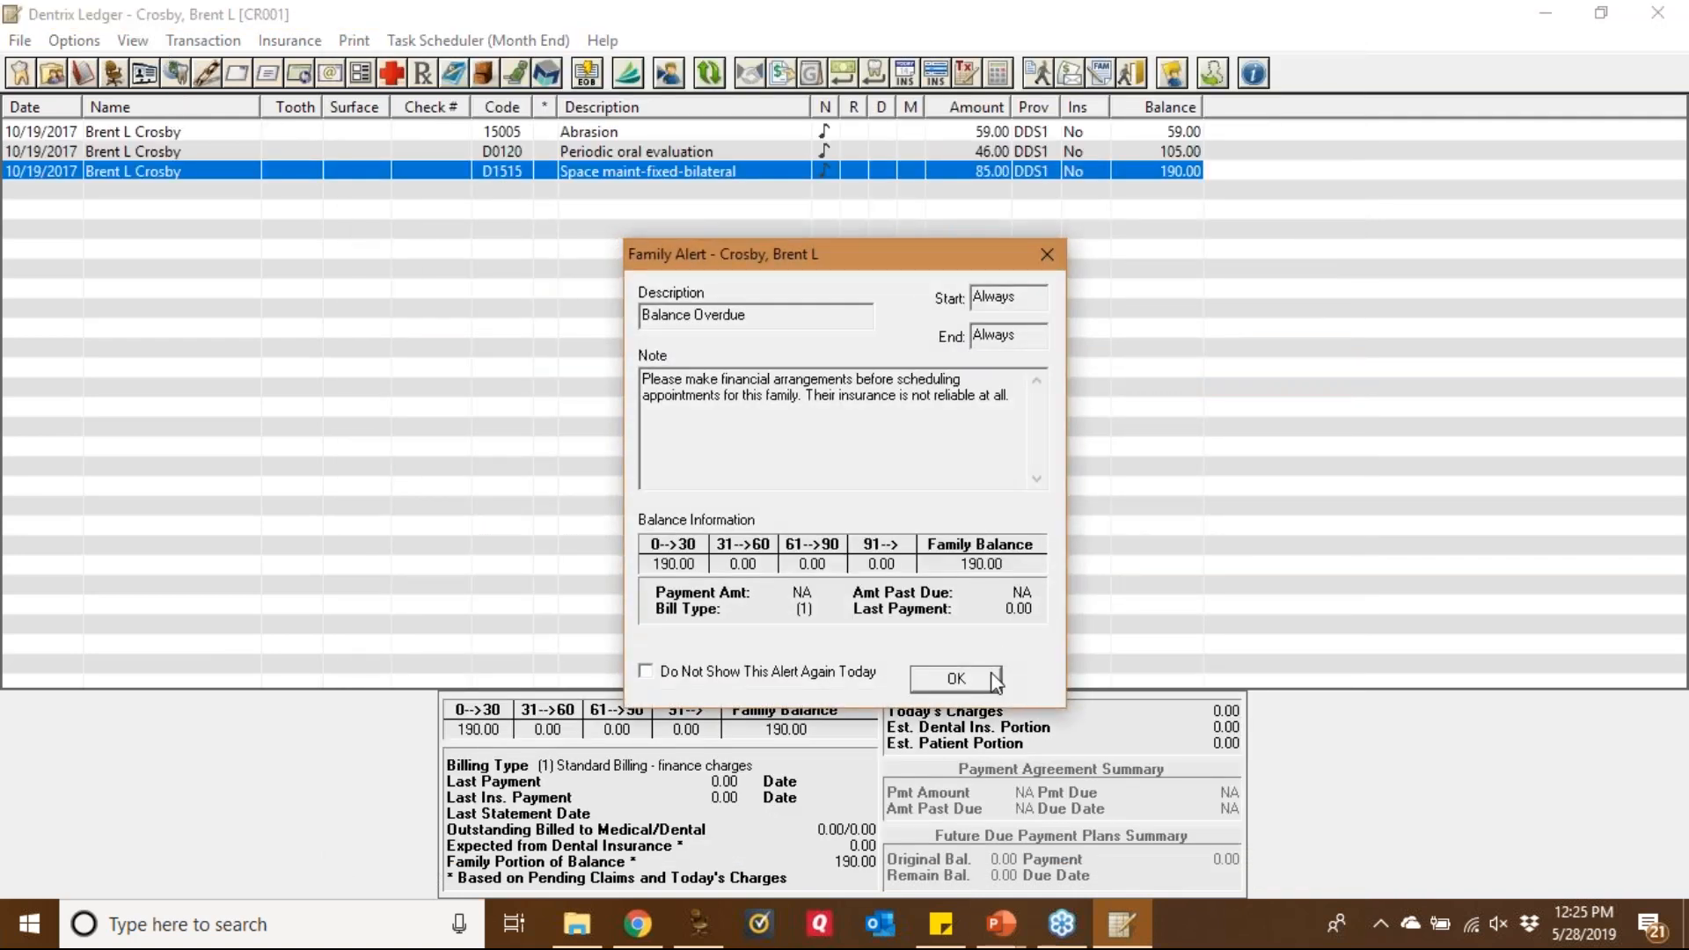
pyautogui.click(954, 678)
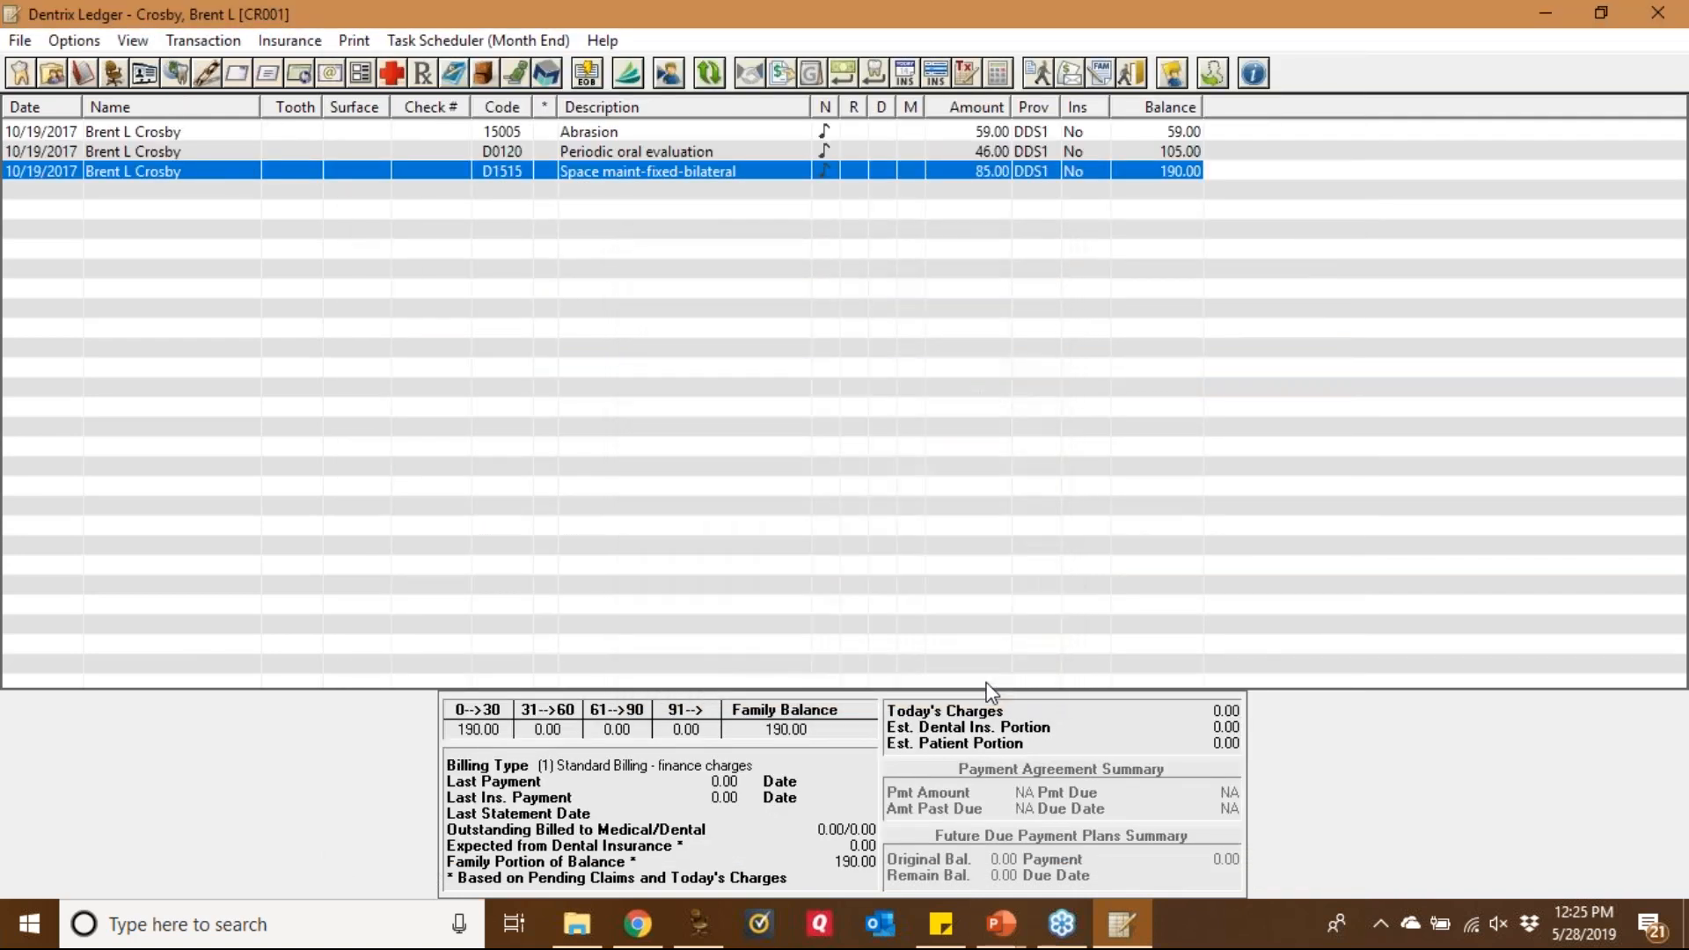
# Show the ledger with its history and create a primary dental claim for the Abrasion, Periodic oral evaluation and Space maint-fixed-bilateral procedures
pyautogui.click(133, 44)
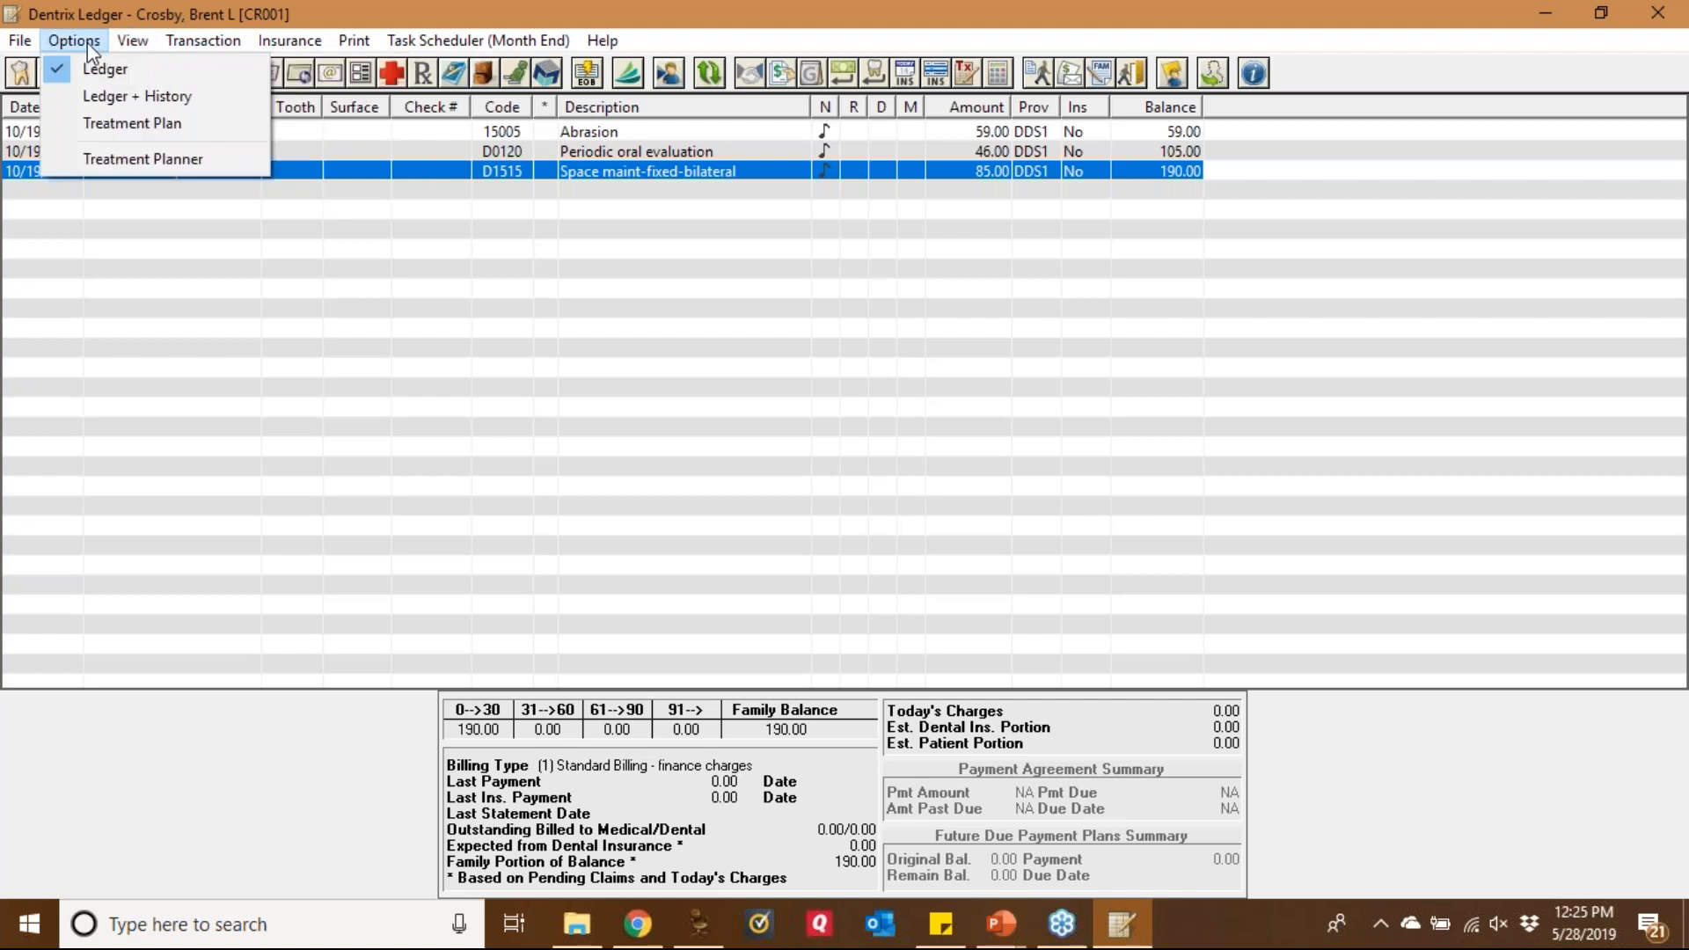
pyautogui.click(93, 95)
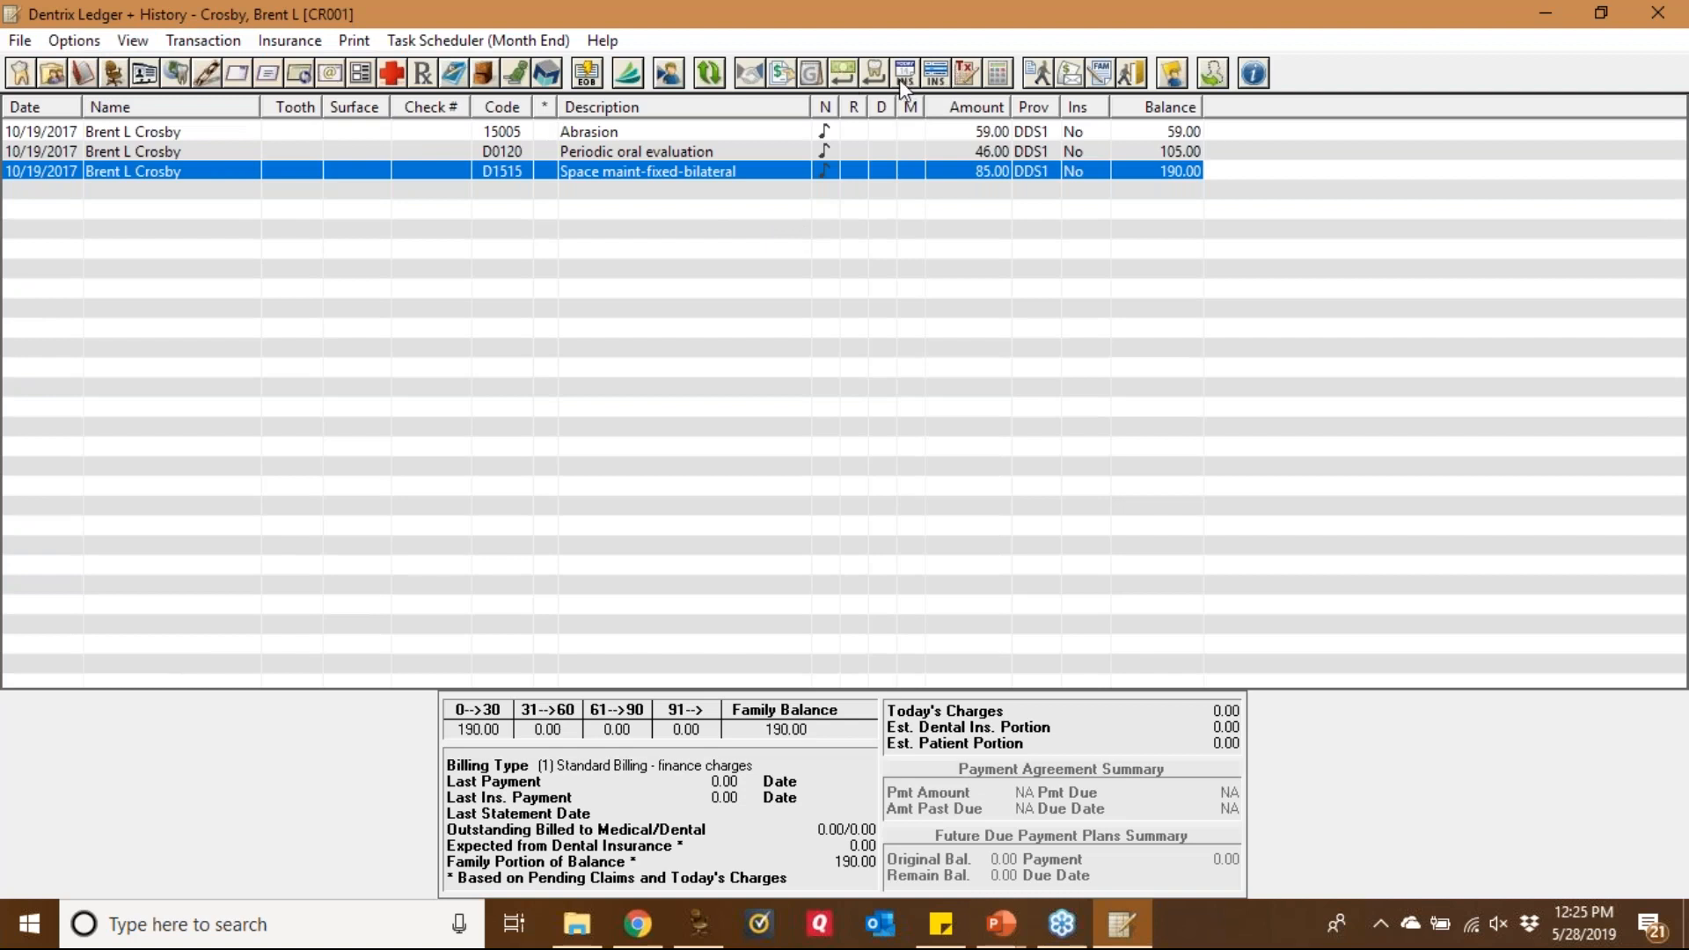
pyautogui.click(755, 123)
pyautogui.keyDown('ctrl'); pyautogui.click(734, 155); pyautogui.keyUp('ctrl')
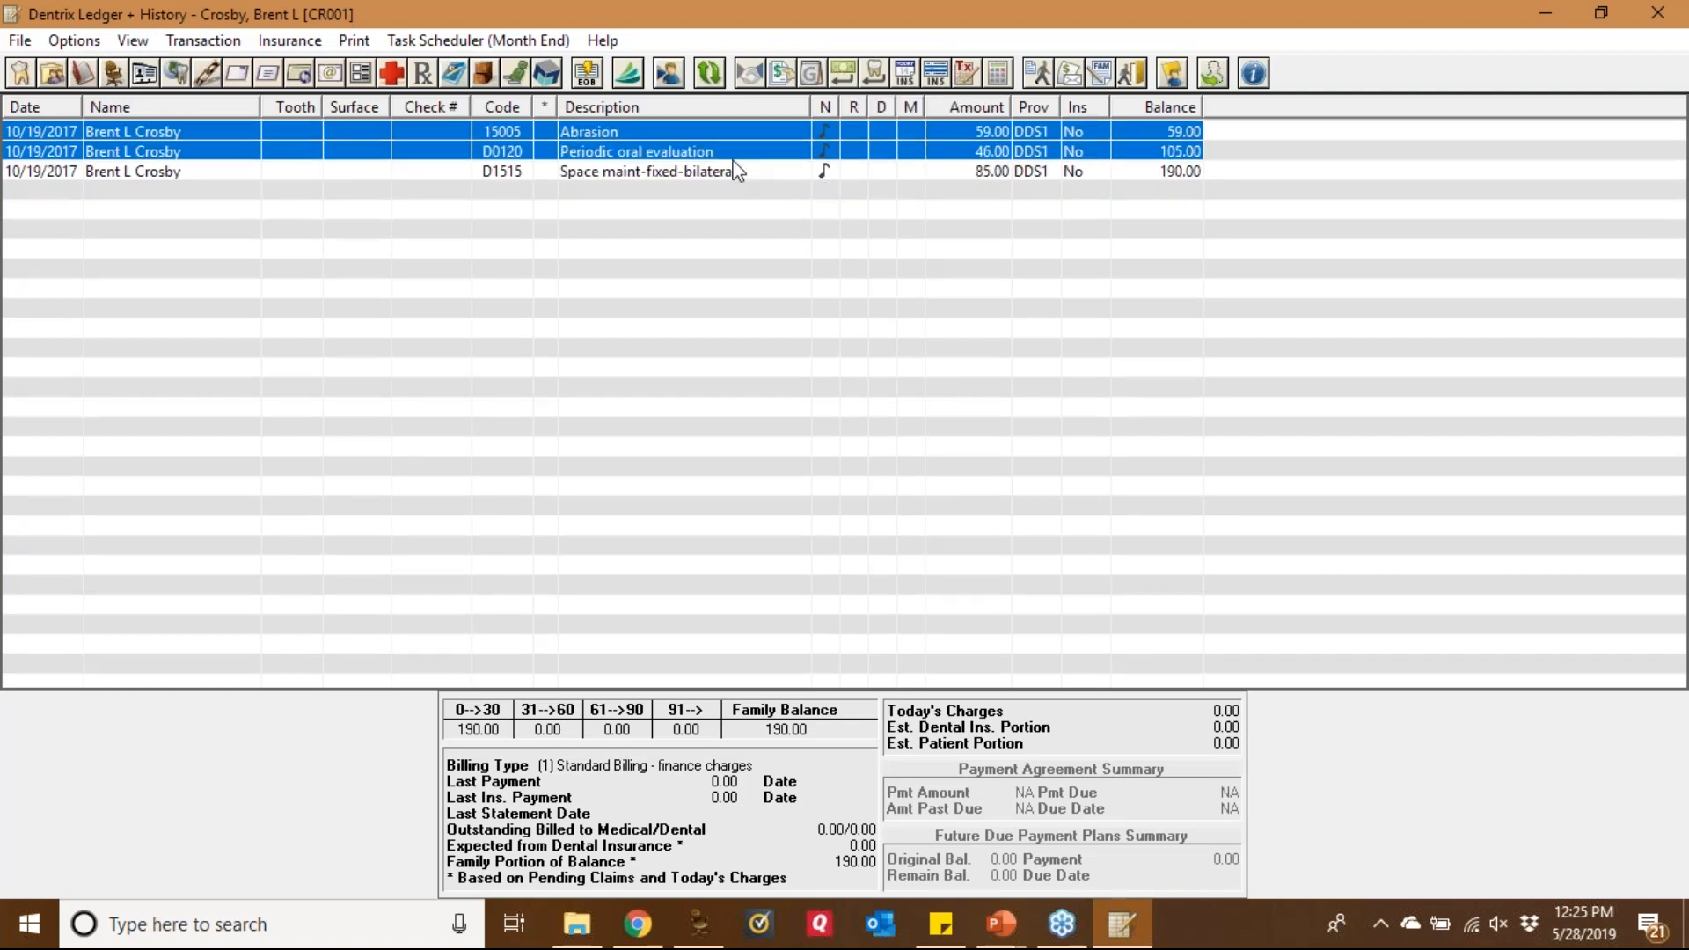
pyautogui.keyDown('ctrl'); pyautogui.click(735, 170); pyautogui.keyUp('ctrl')
pyautogui.click(930, 78)
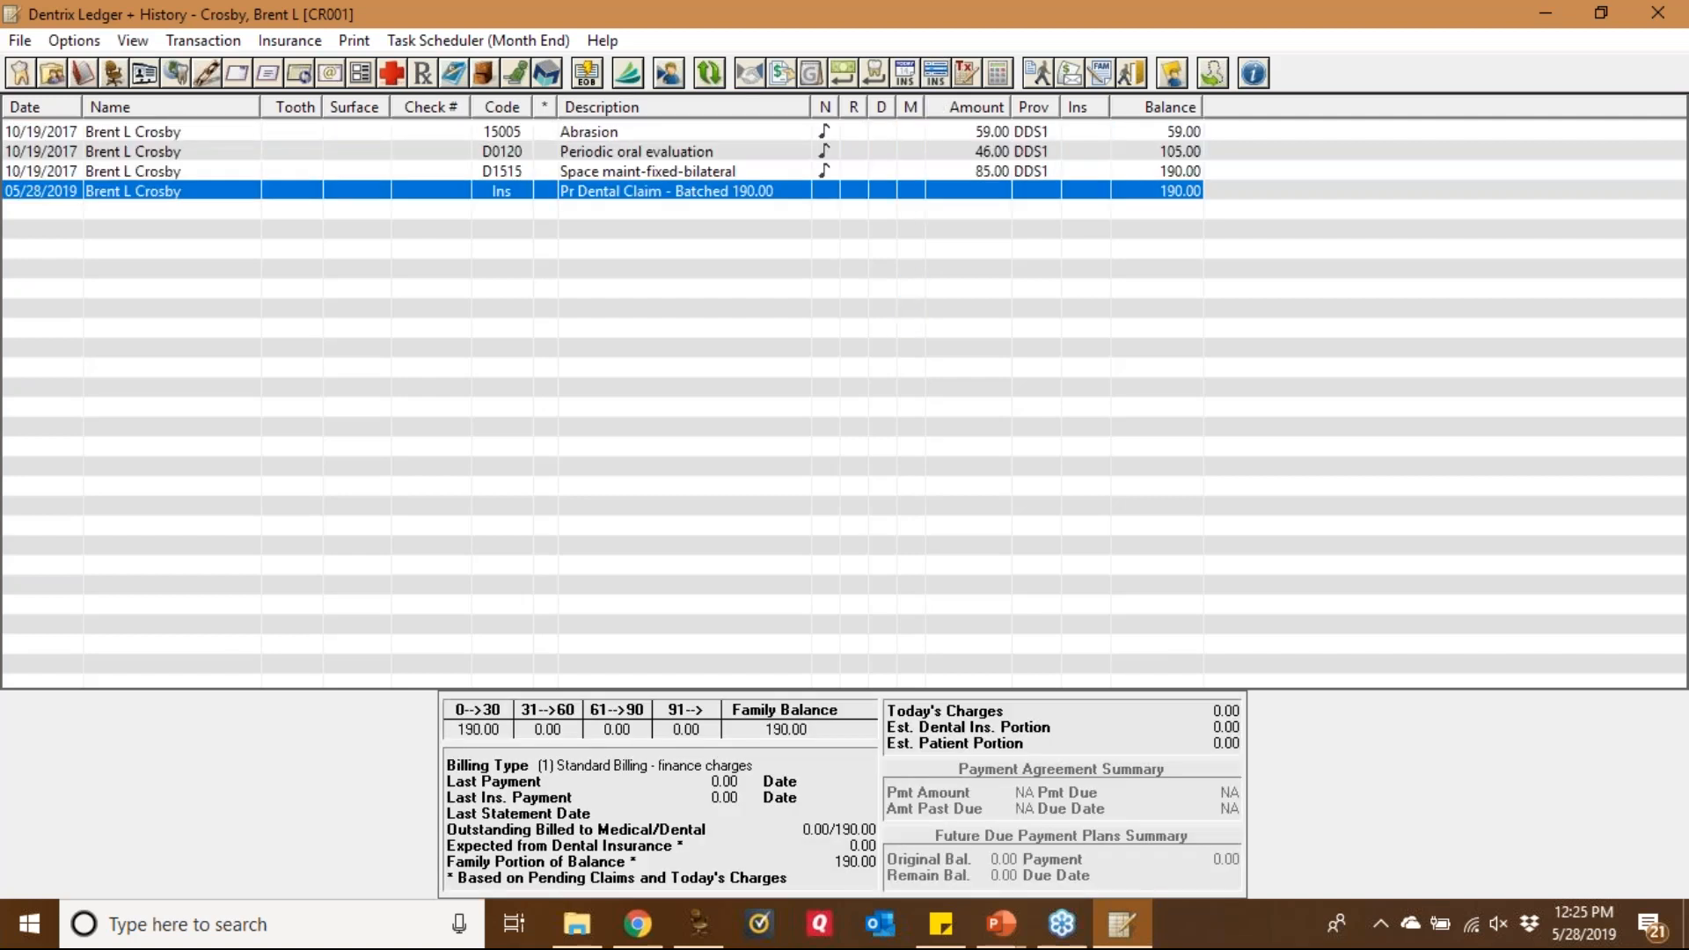
# Open the batched primary dental claim, check its carrier and group plan, and close it
pyautogui.doubleClick(747, 190)
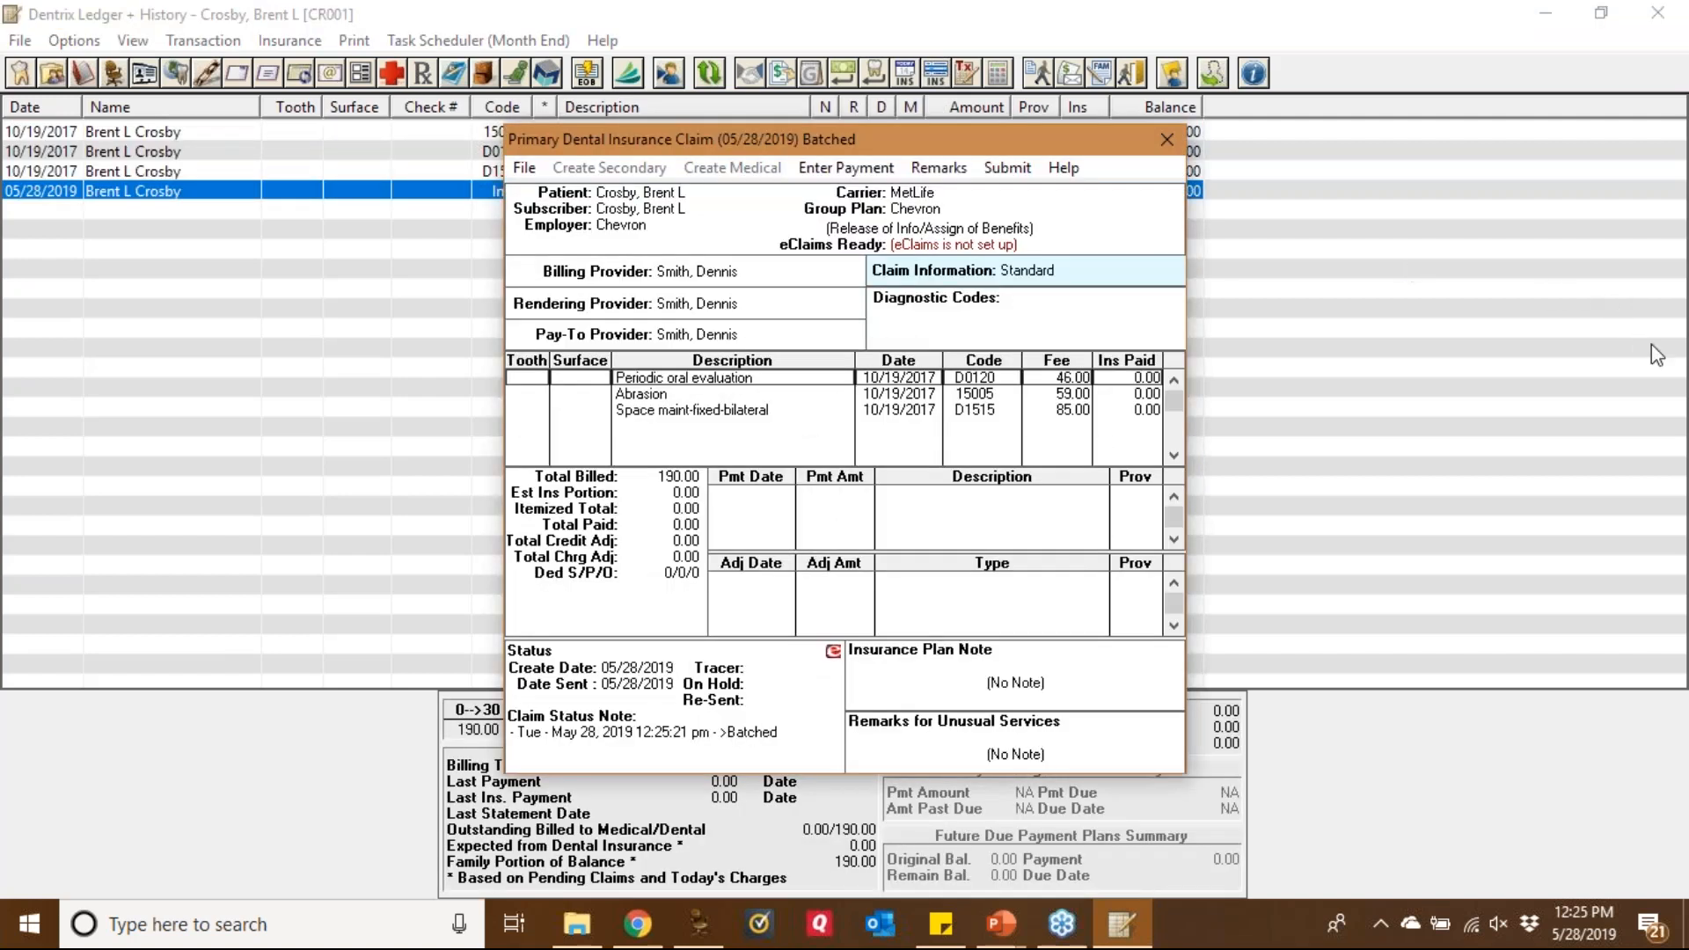
pyautogui.click(1671, 374)
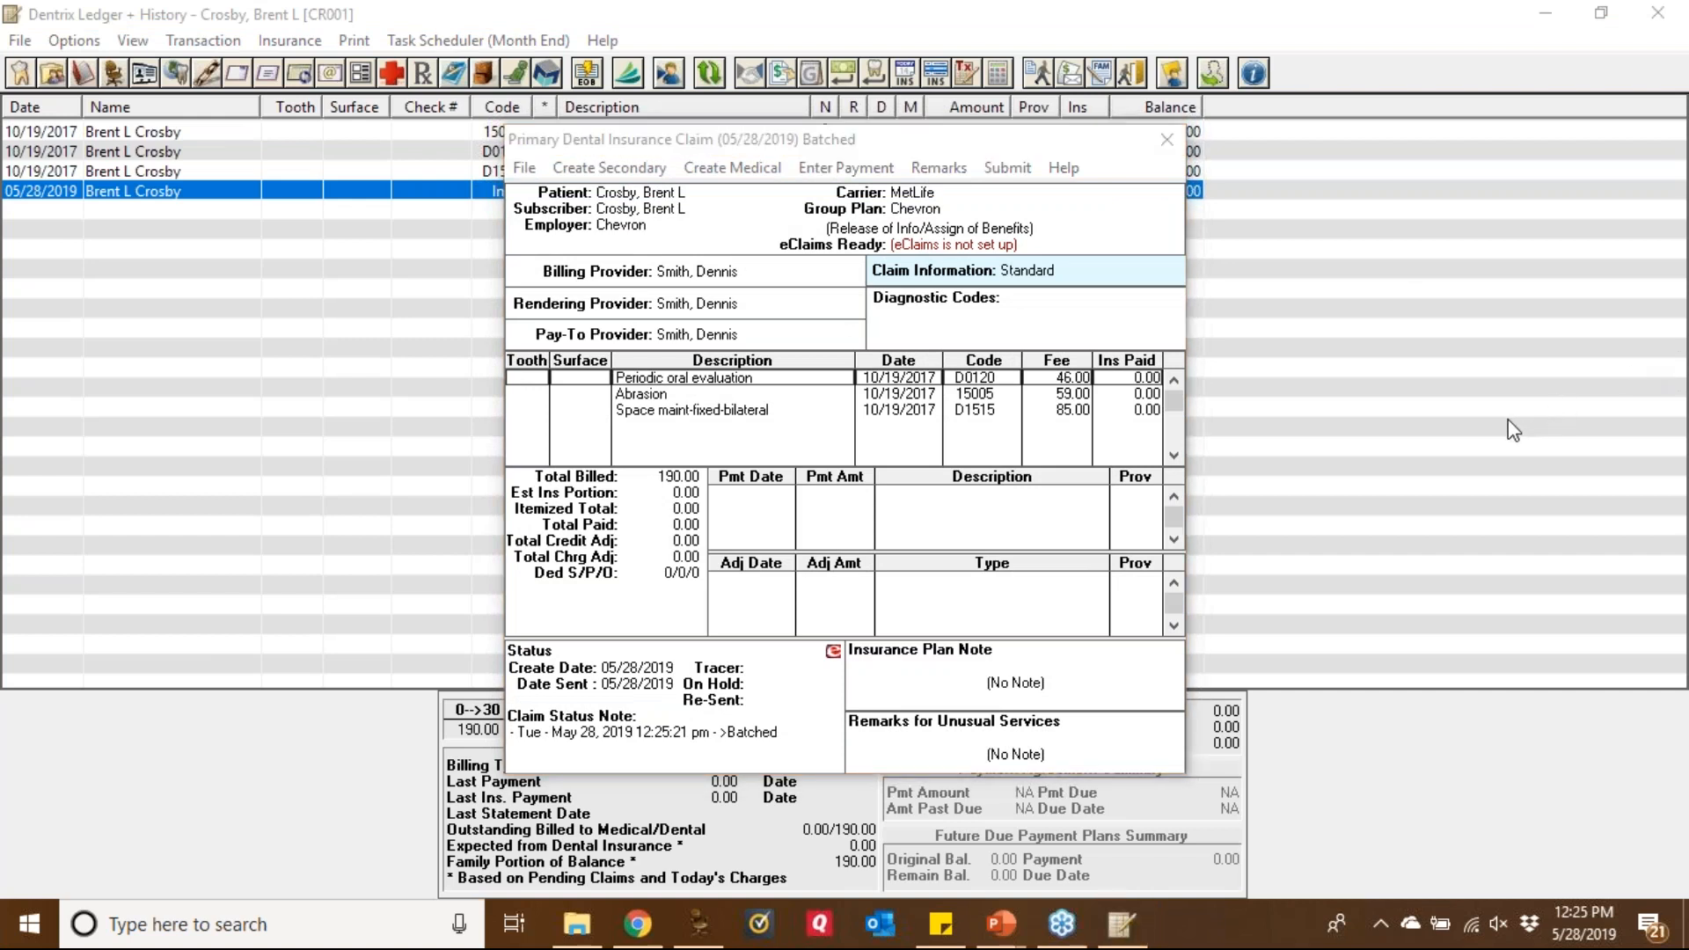
pyautogui.moveTo(915, 169)
pyautogui.mouseDown()
pyautogui.moveTo(829, 176)
pyautogui.moveTo(835, 214)
pyautogui.moveTo(910, 224)
pyautogui.moveTo(952, 196)
pyautogui.mouseUp()
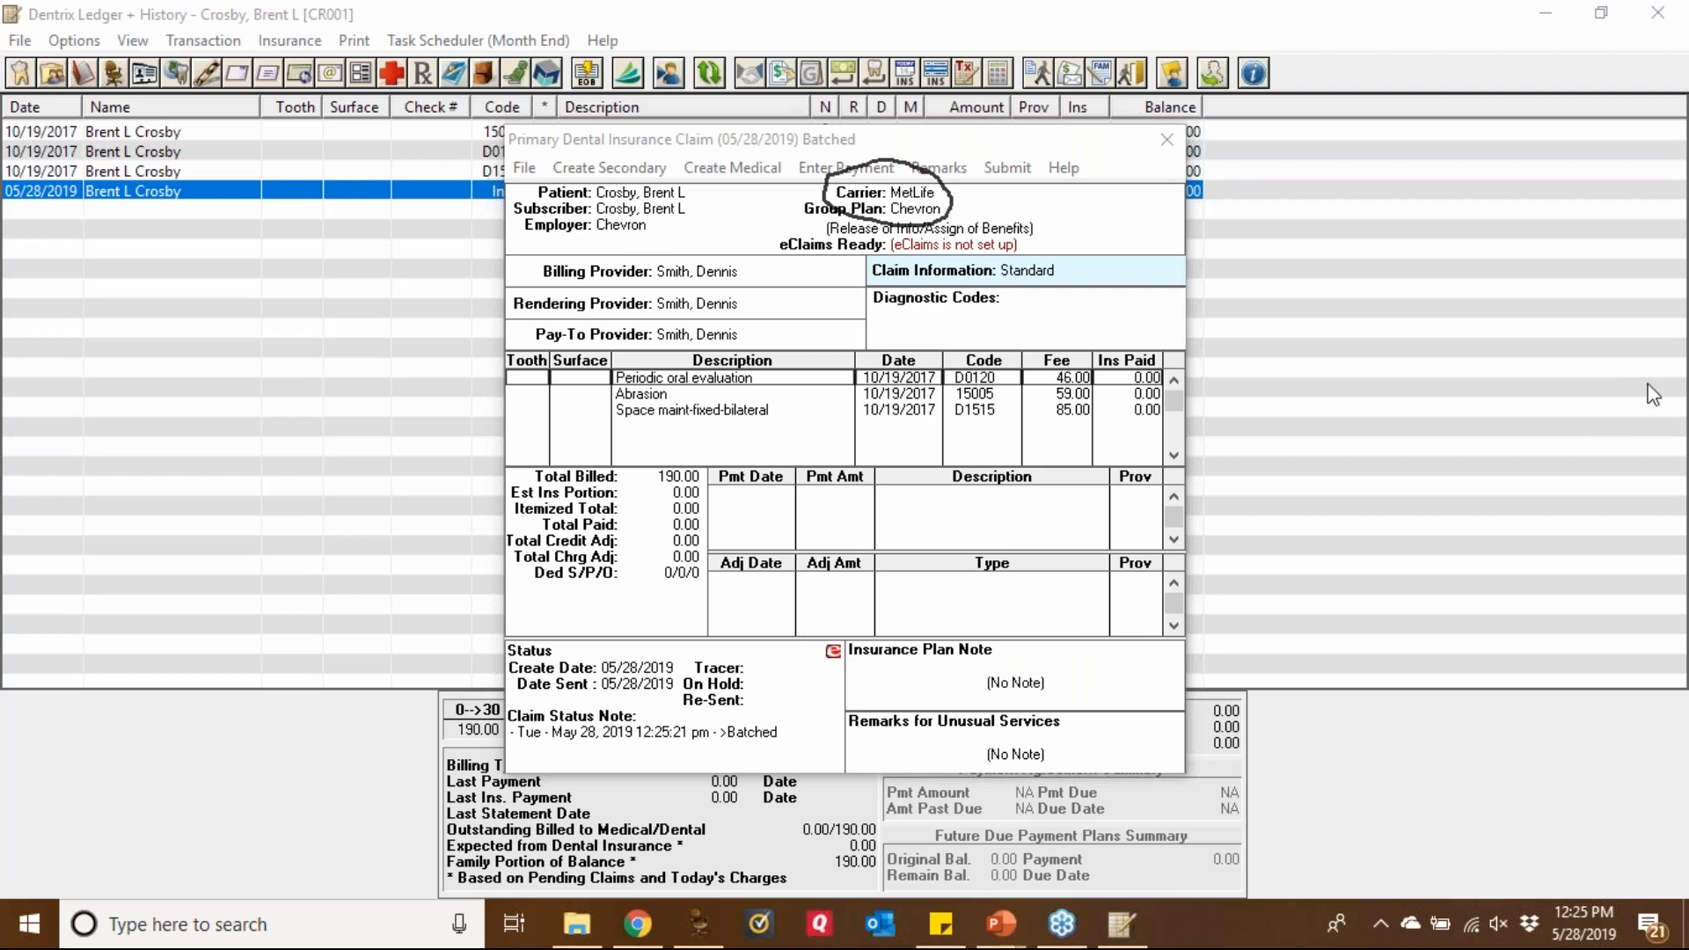
pyautogui.click(1500, 542)
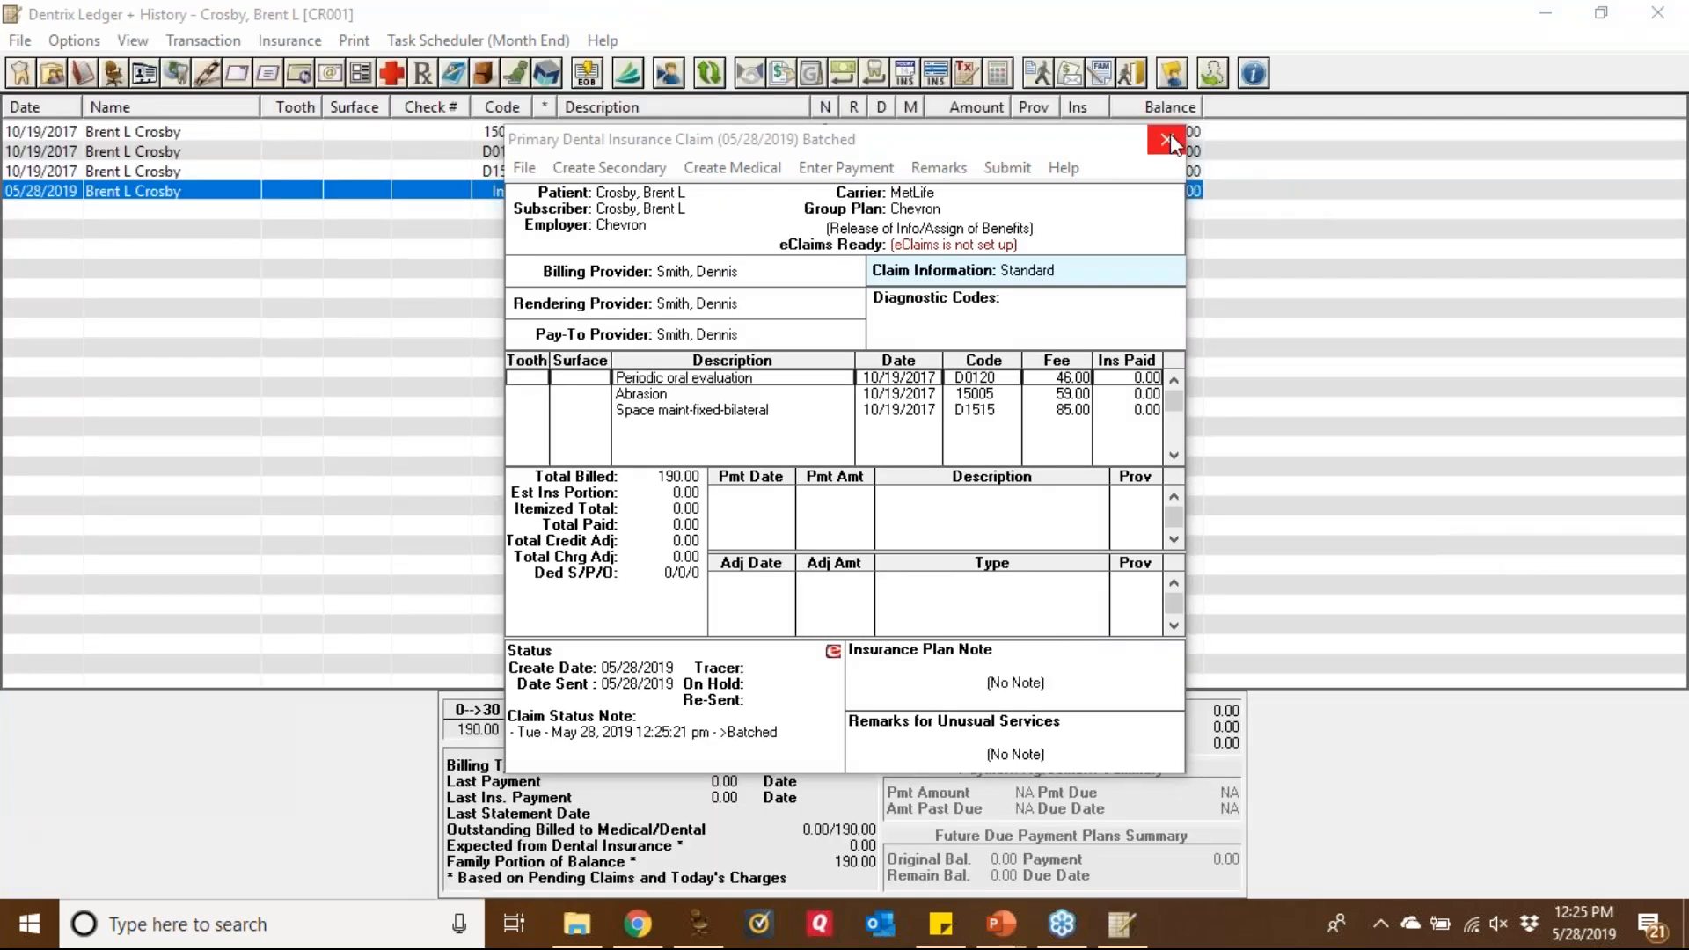
pyautogui.click(1168, 140)
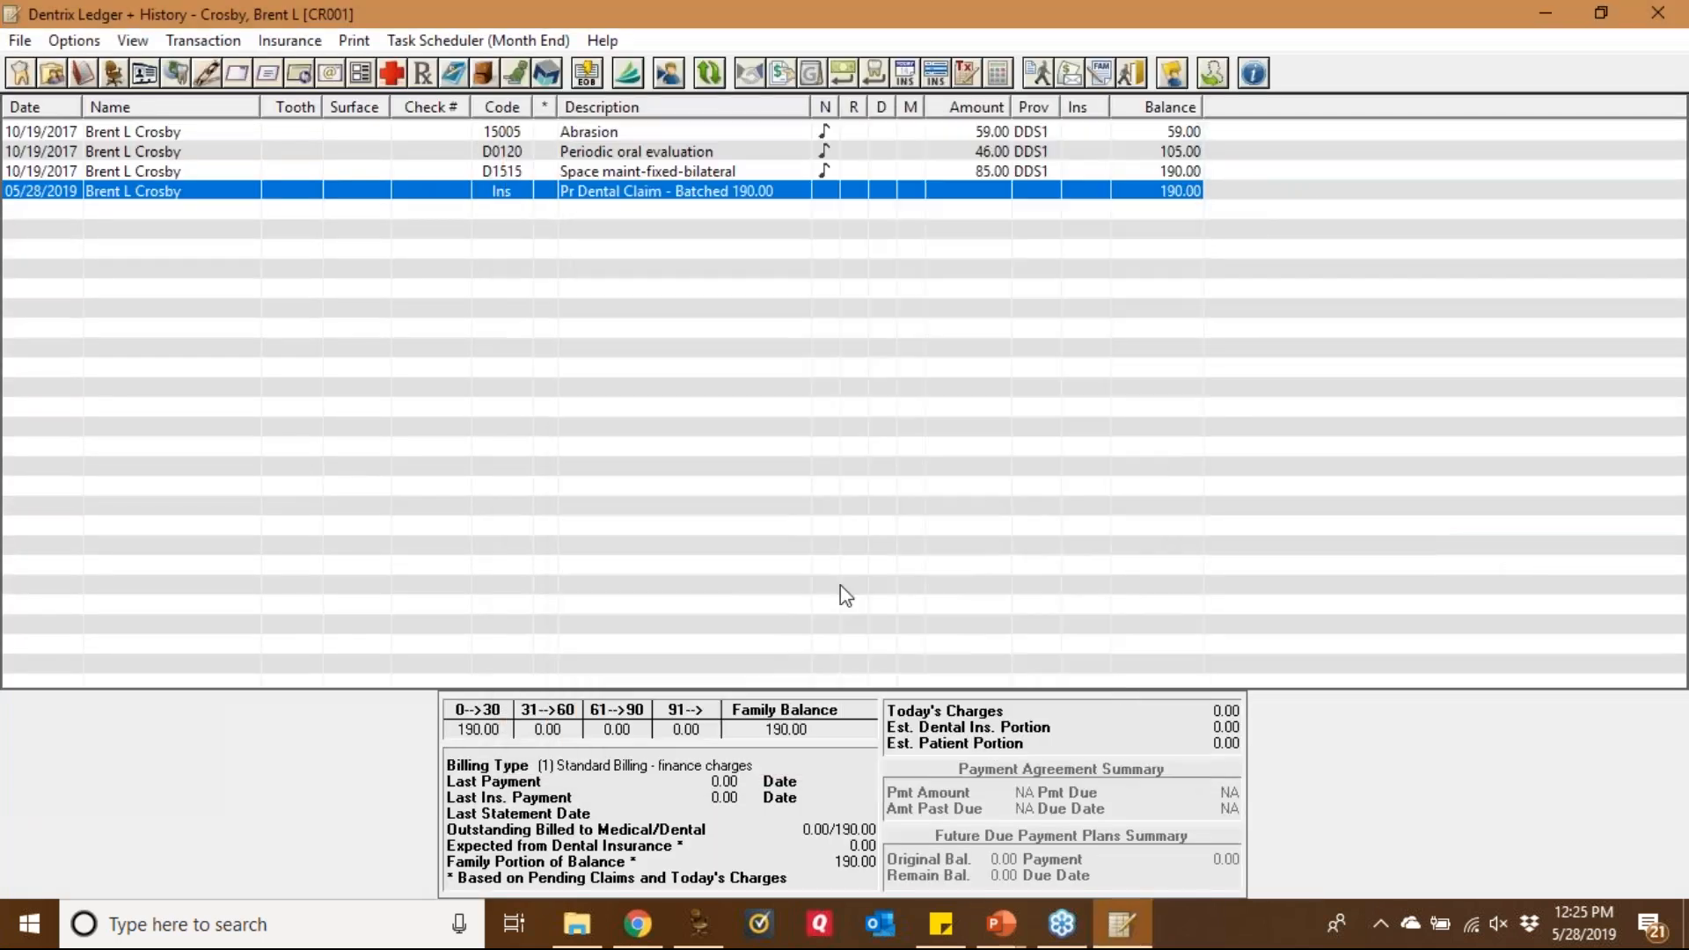
# Switch to the Office Manager and open Insurance Maintenance
pyautogui.click(115, 74)
pyautogui.click(332, 42)
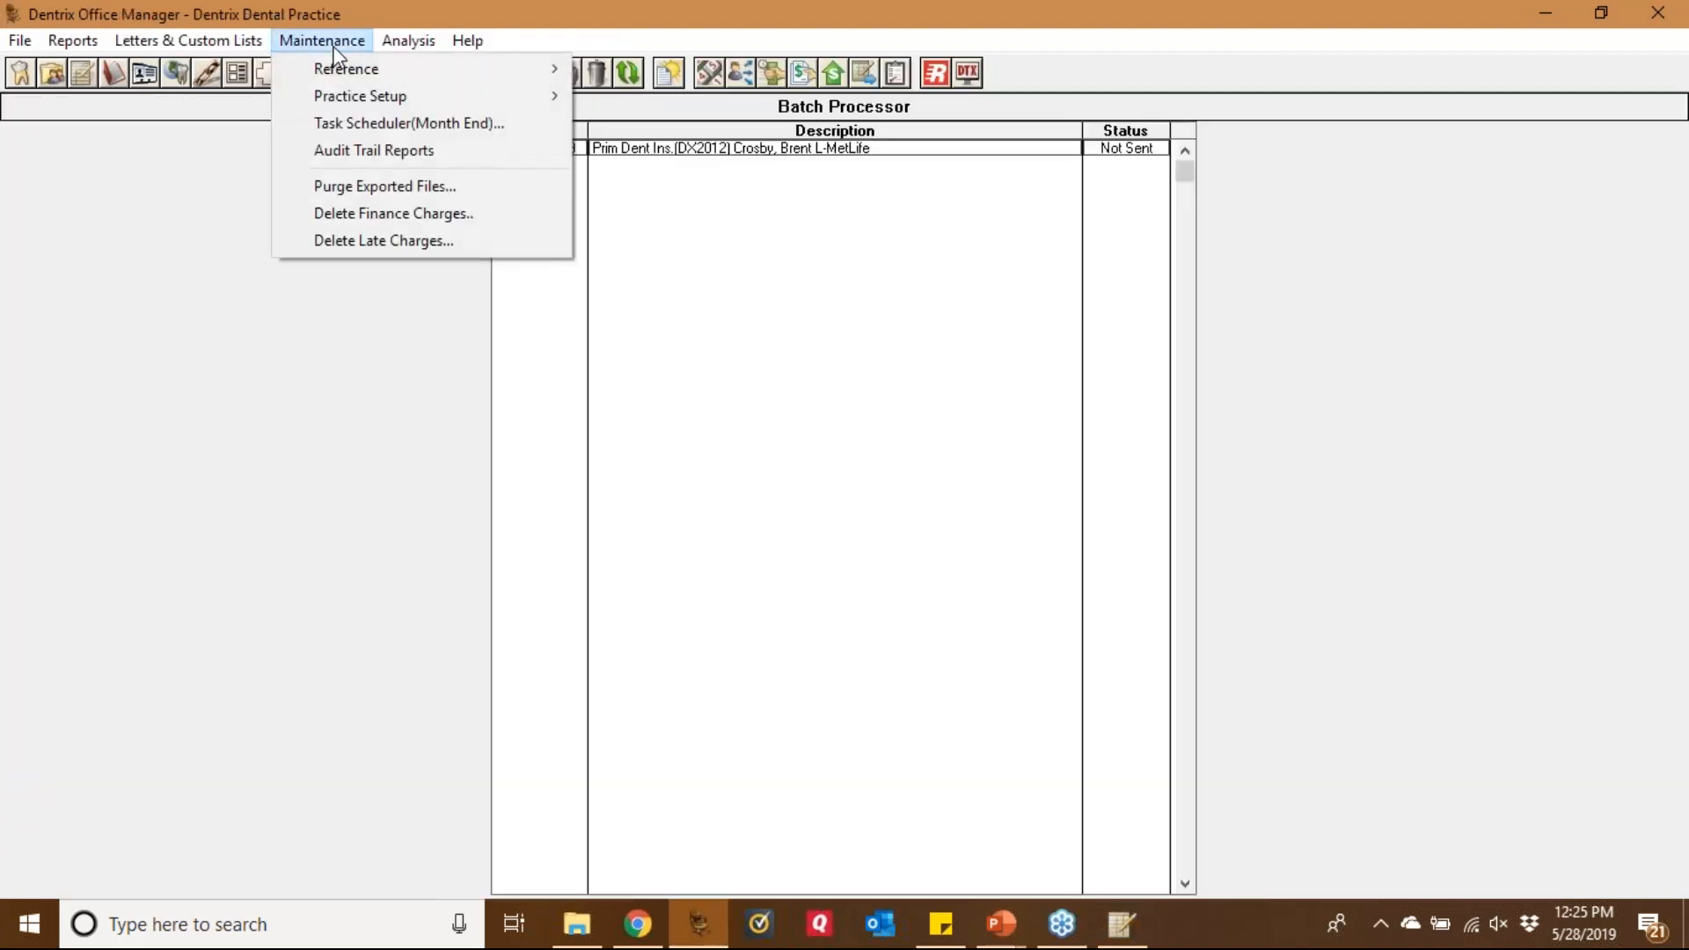
pyautogui.moveTo(467, 69)
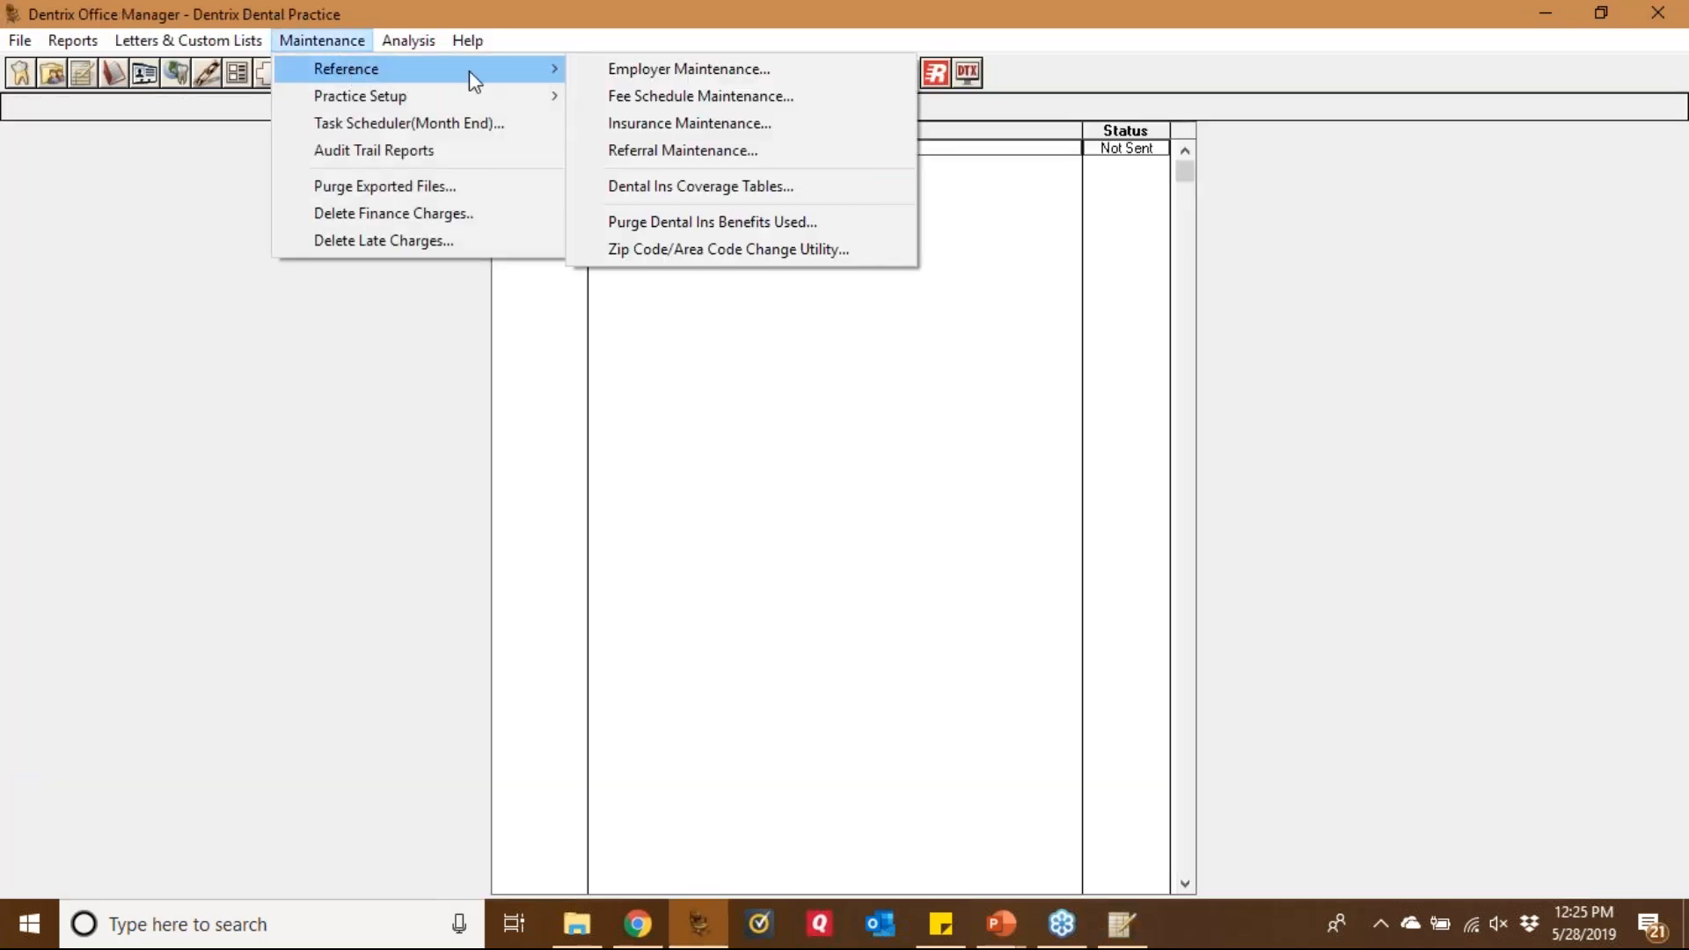
pyautogui.click(664, 126)
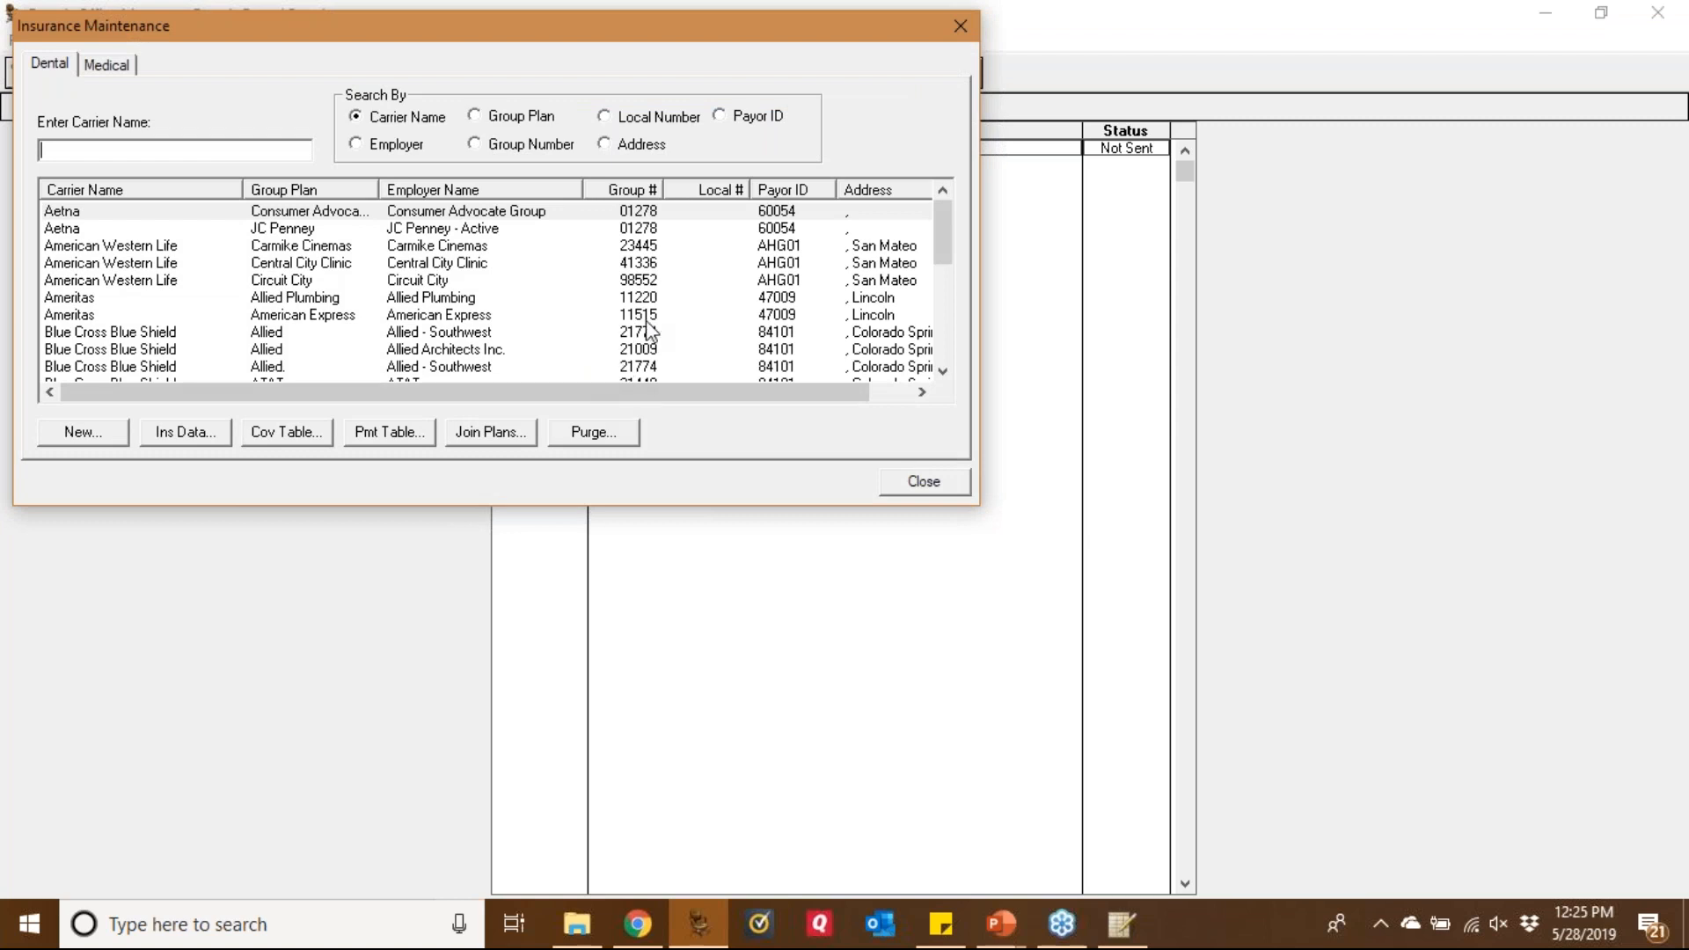
# Compare the two Blue Cross Blue Shield plans for Allied - Southwest, and view the list of dental plans available for purging without deleting any
pyautogui.click(943, 370)
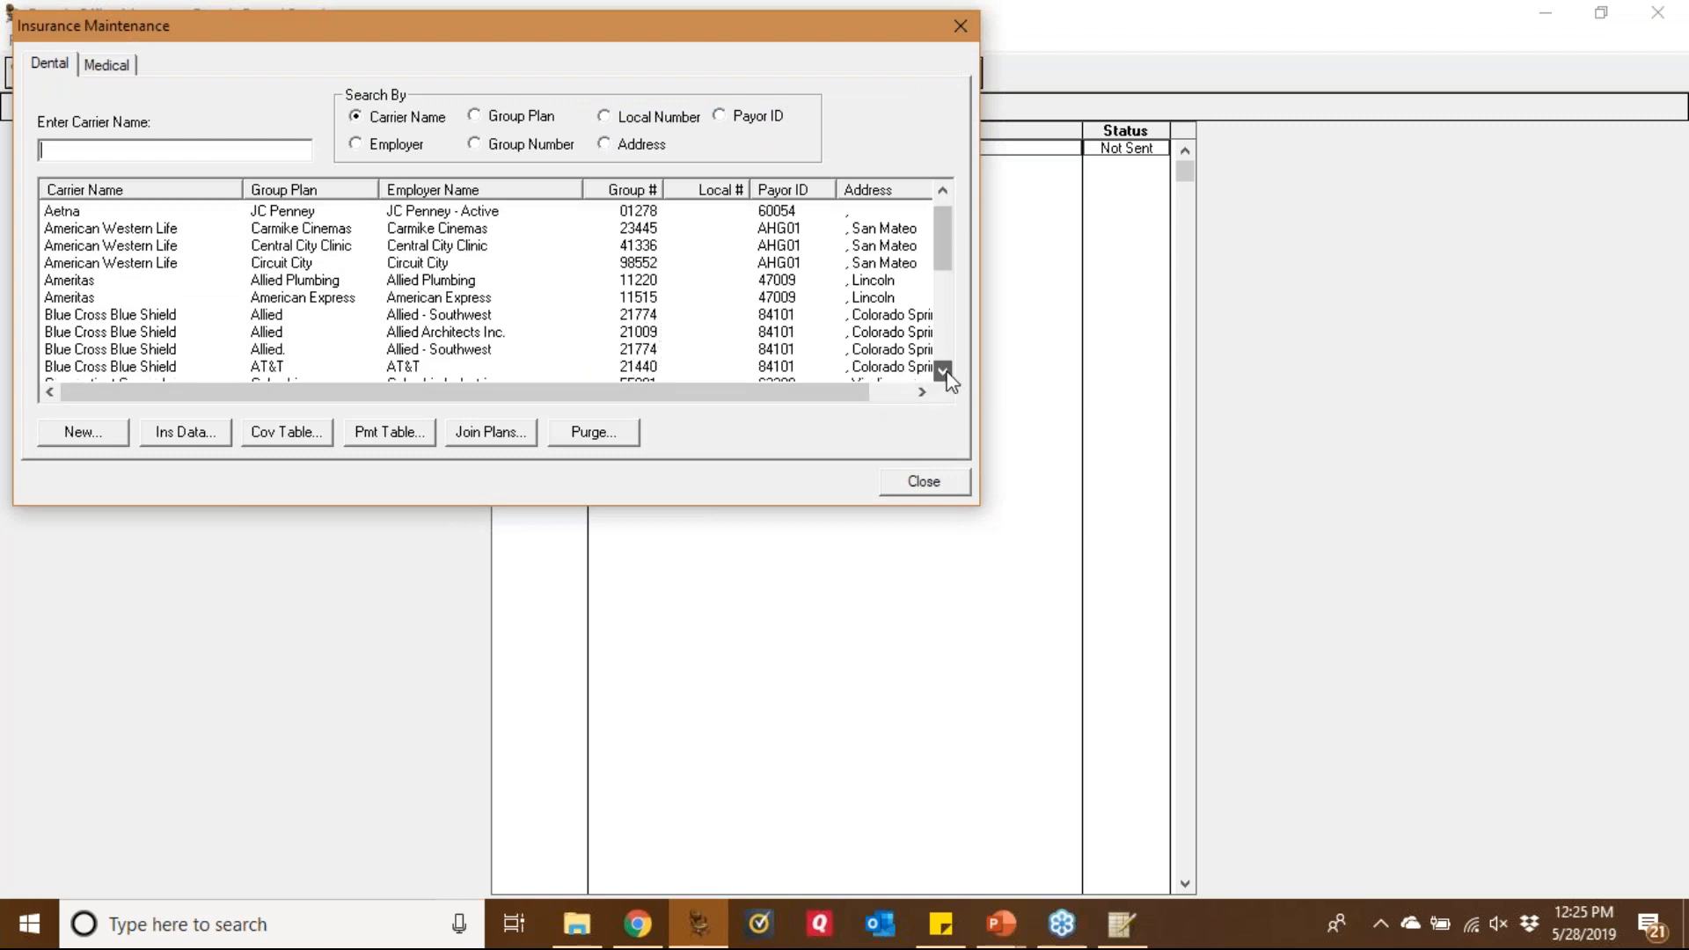
pyautogui.click(943, 371)
pyautogui.click(652, 300)
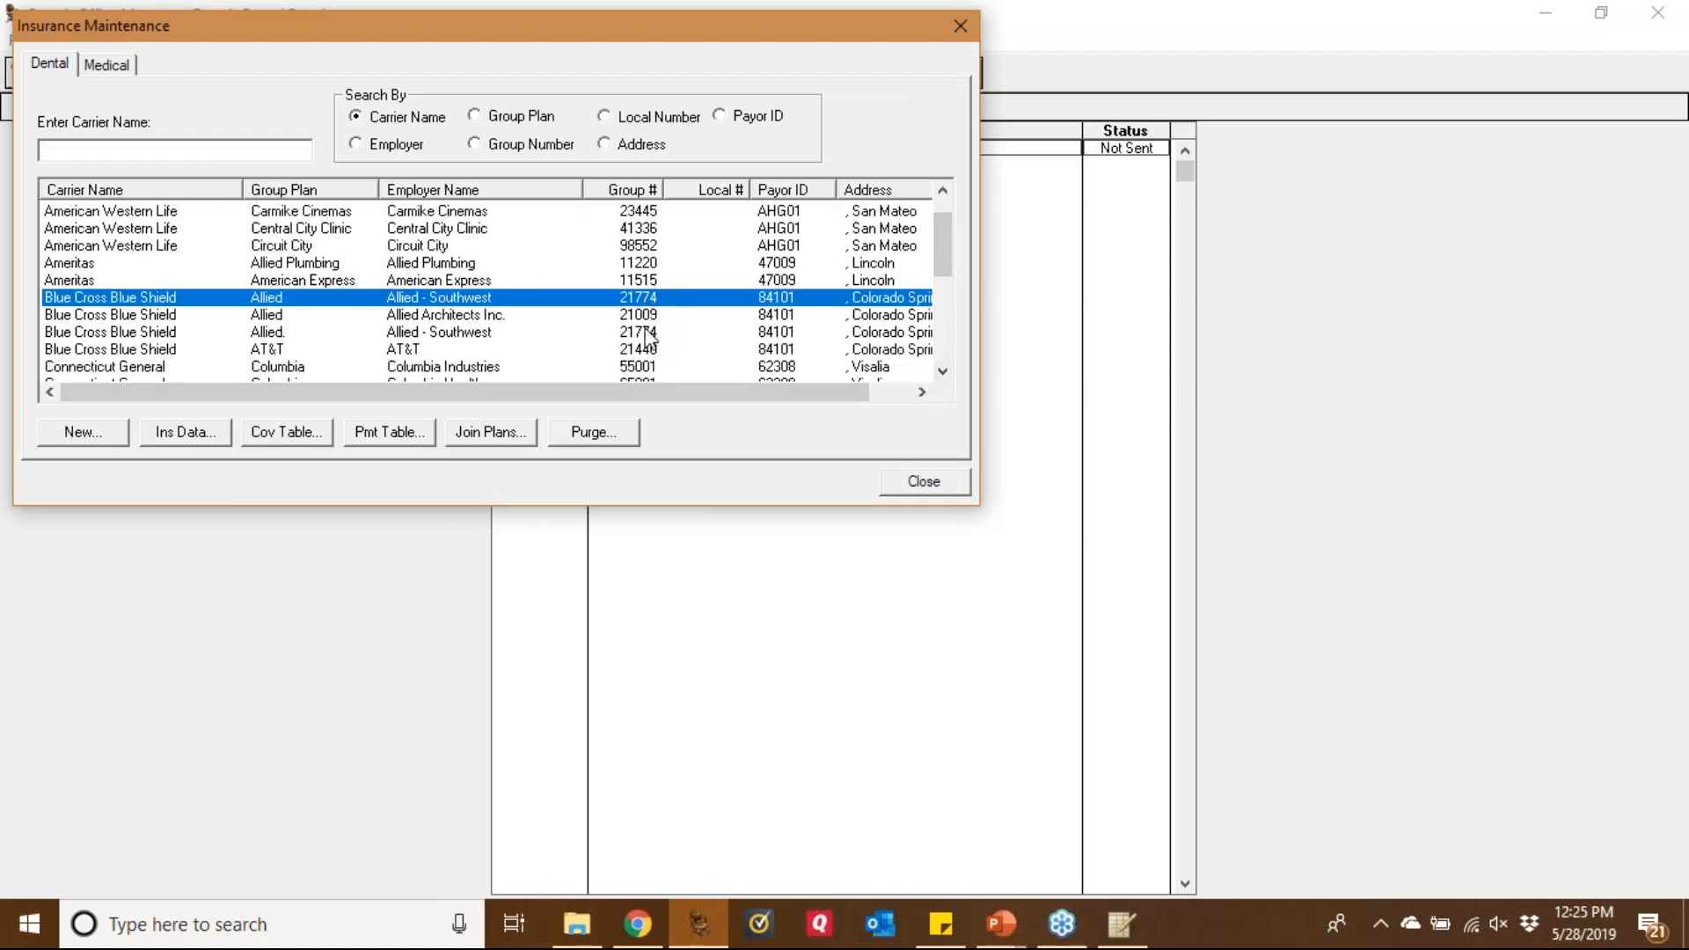
pyautogui.click(648, 334)
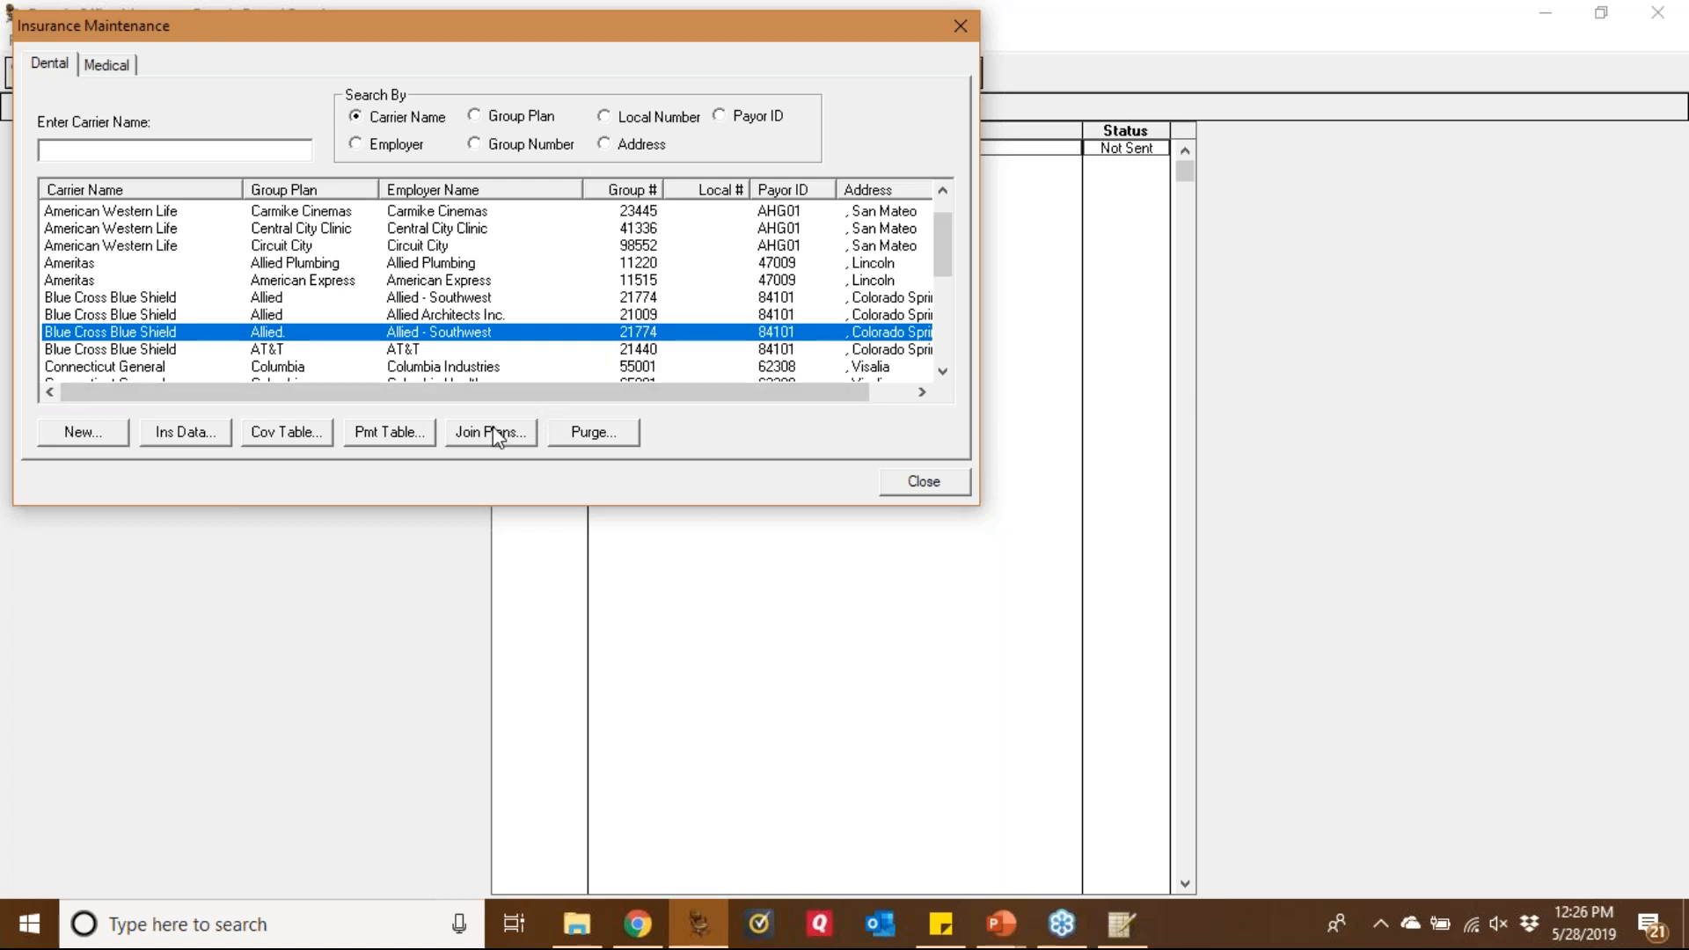
pyautogui.click(587, 431)
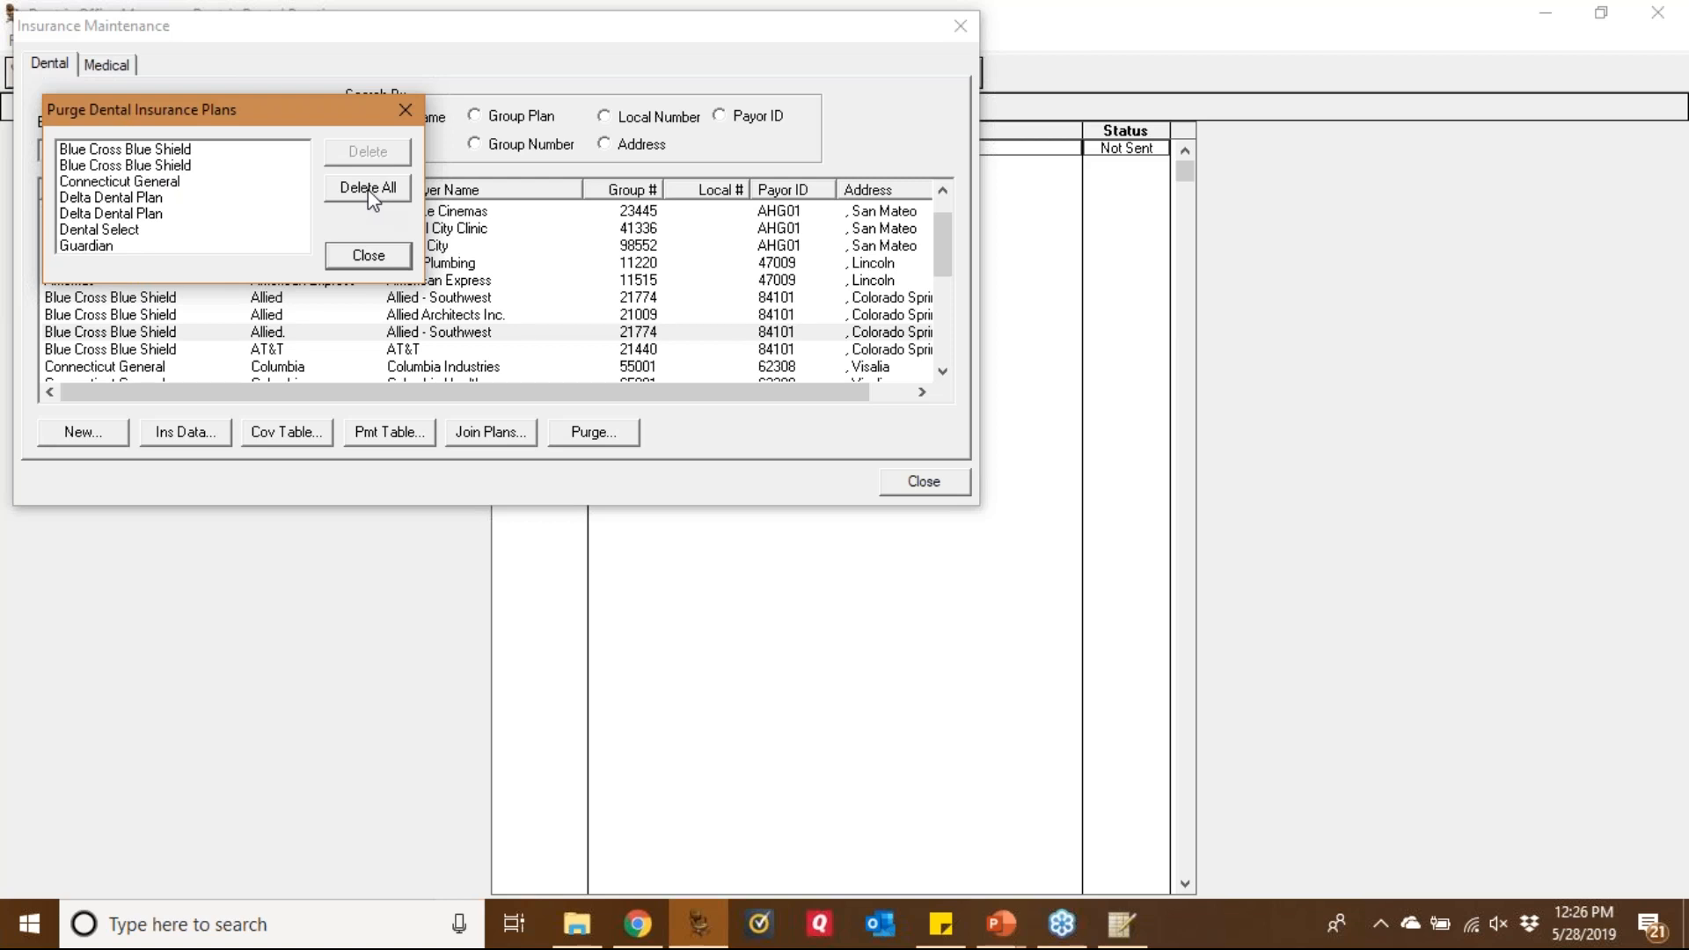
pyautogui.click(368, 256)
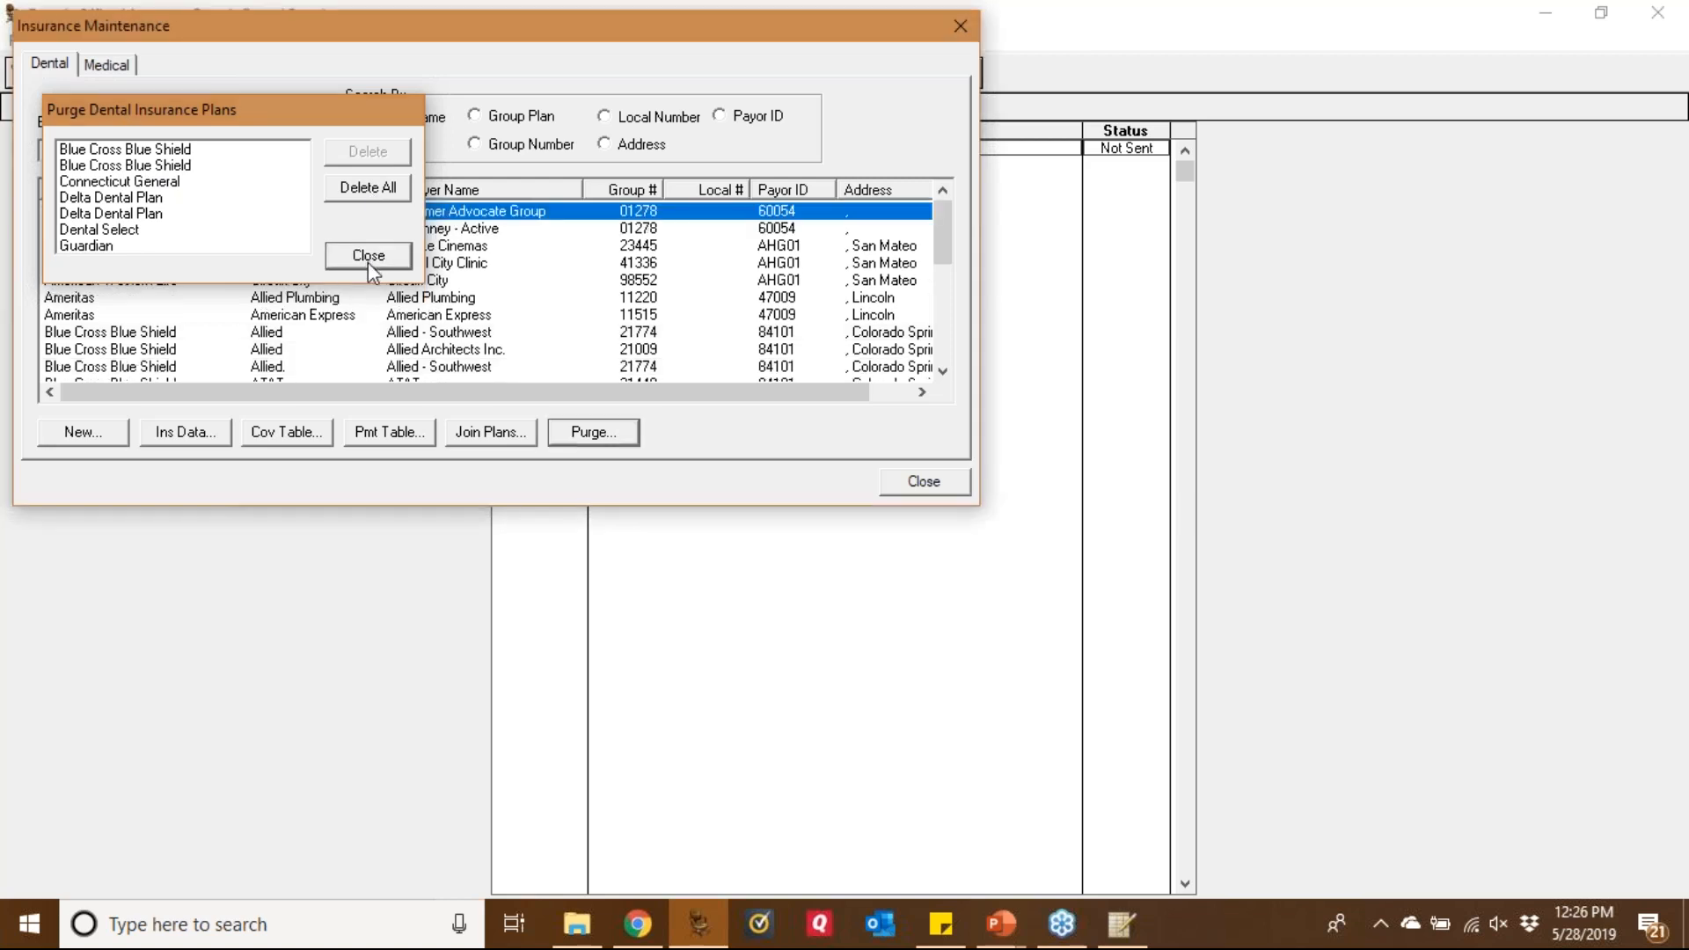
# Rename the carrier of the Allied - Southwest plan with group plan "Allied" to "zzzzzzzBlue Cross Blue Shield", changing the plan for all patients
pyautogui.click(568, 333)
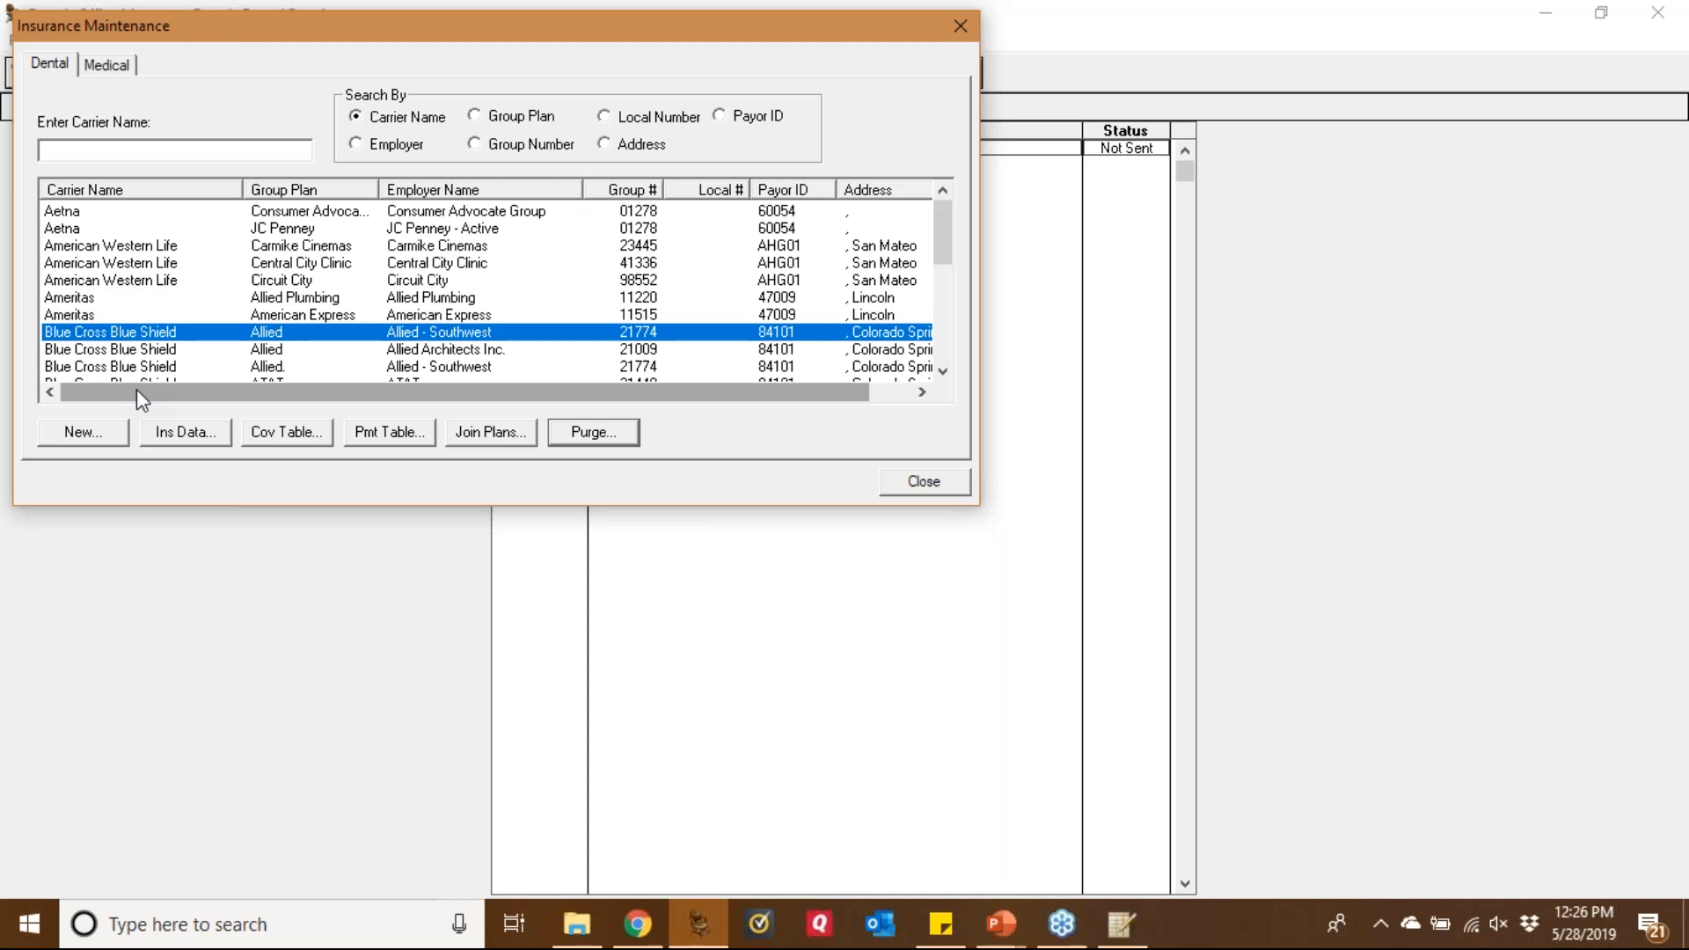
pyautogui.click(169, 433)
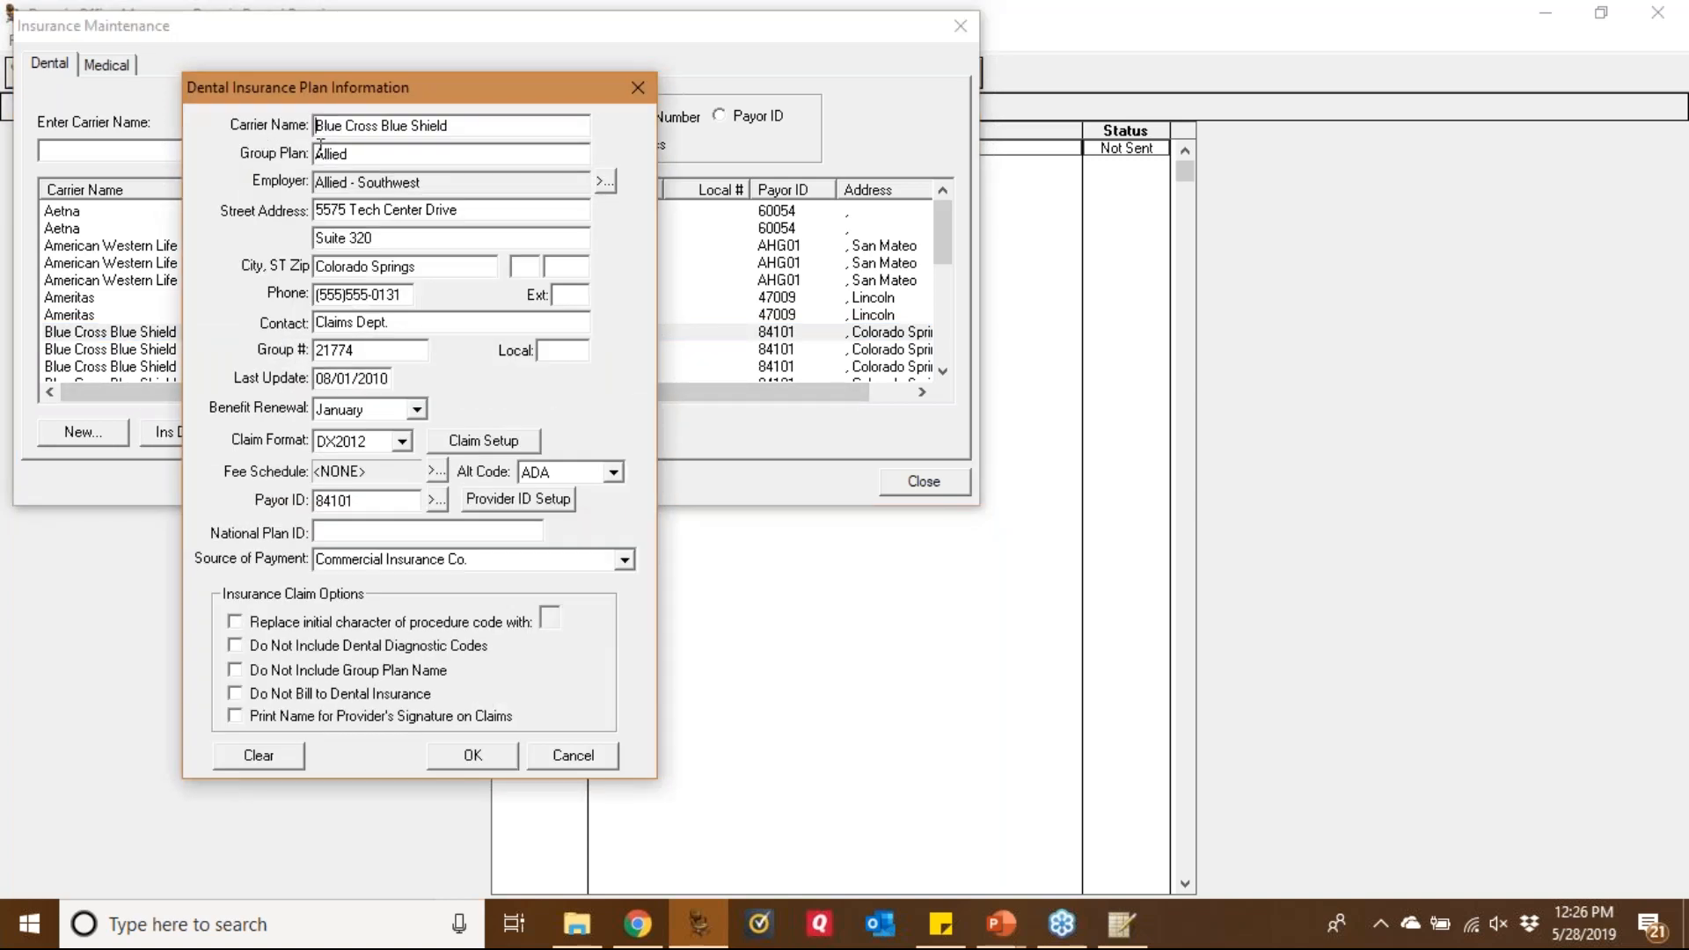
pyautogui.write('zzzzzzz')
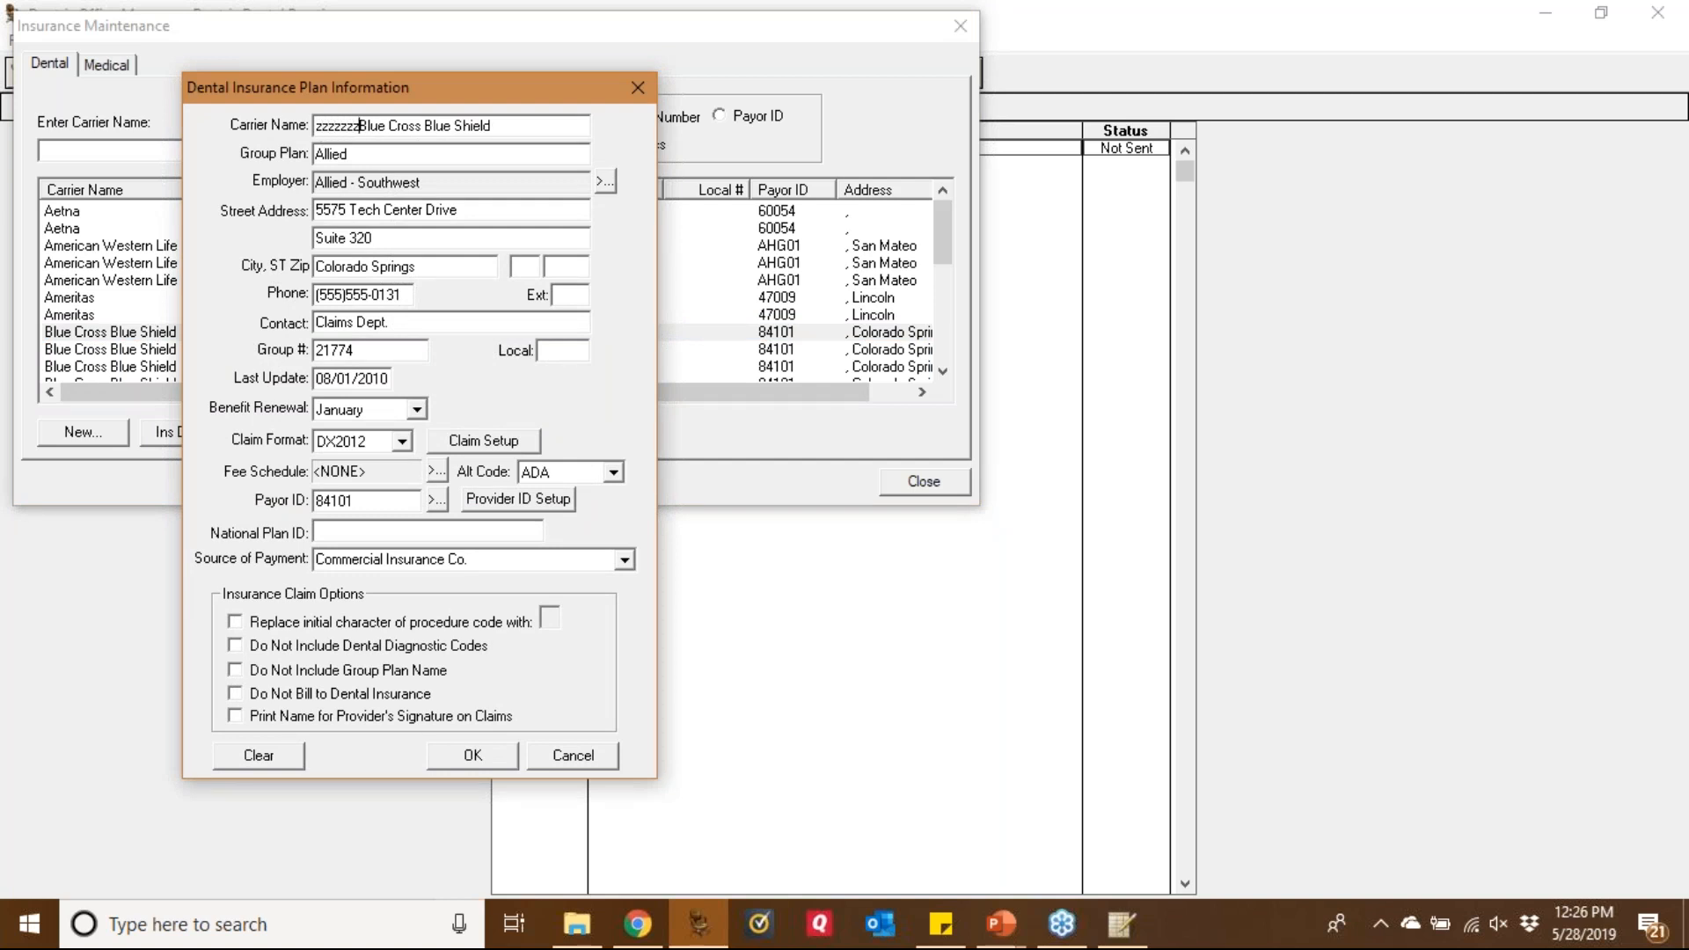
pyautogui.click(479, 756)
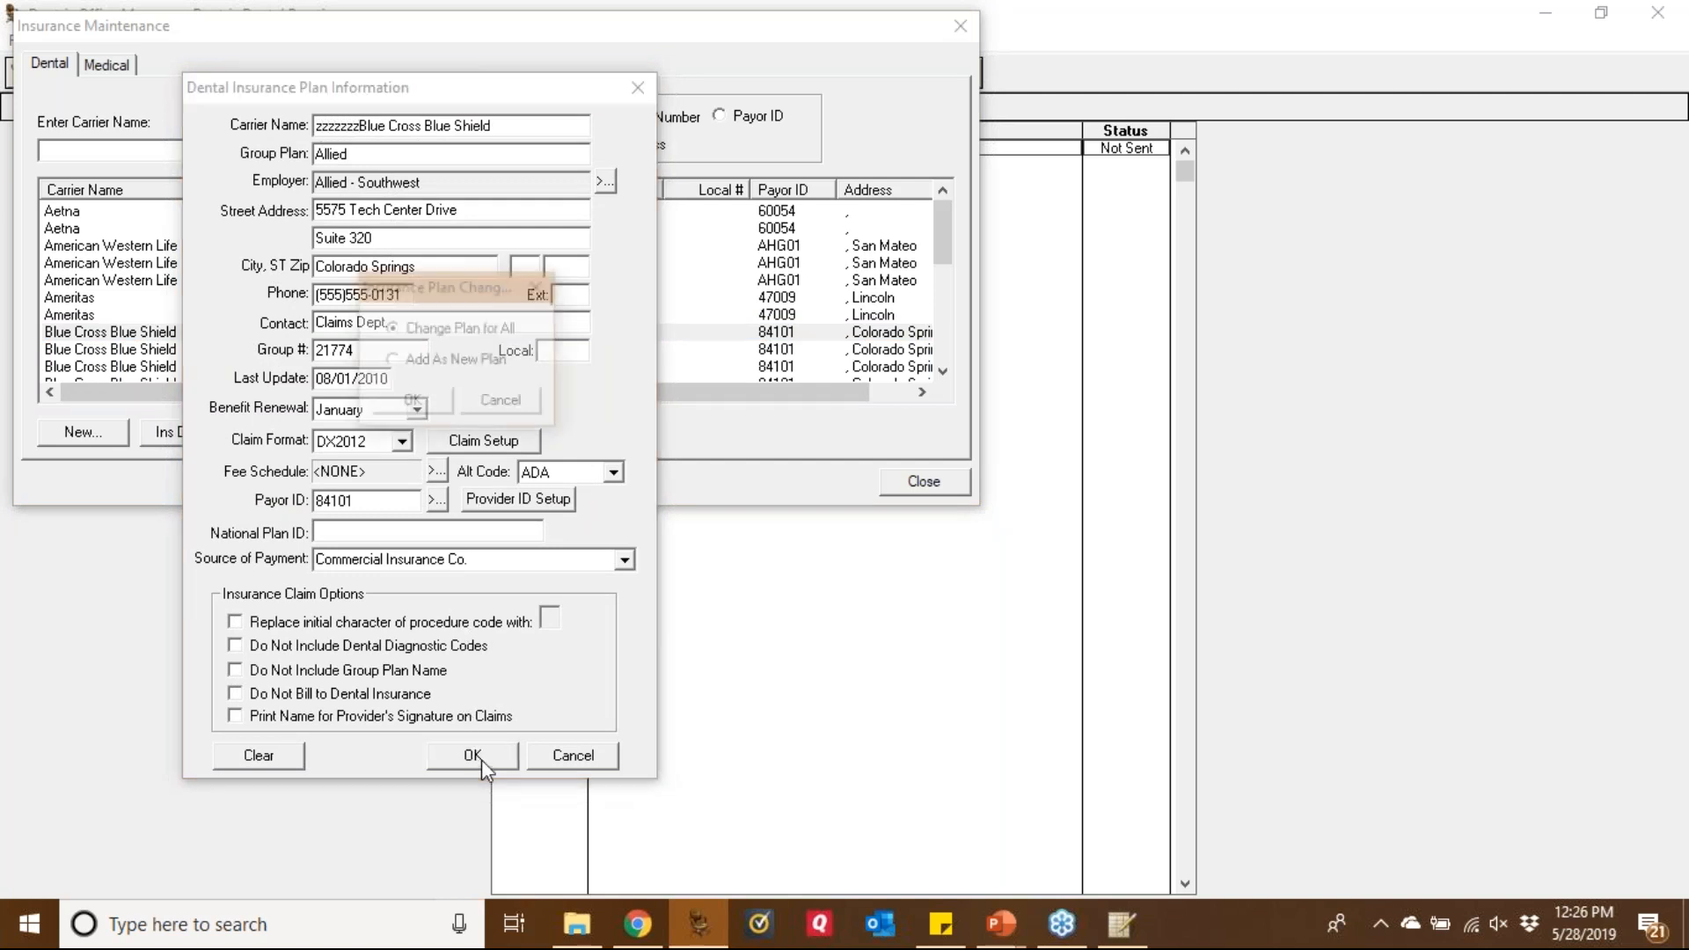
pyautogui.click(421, 411)
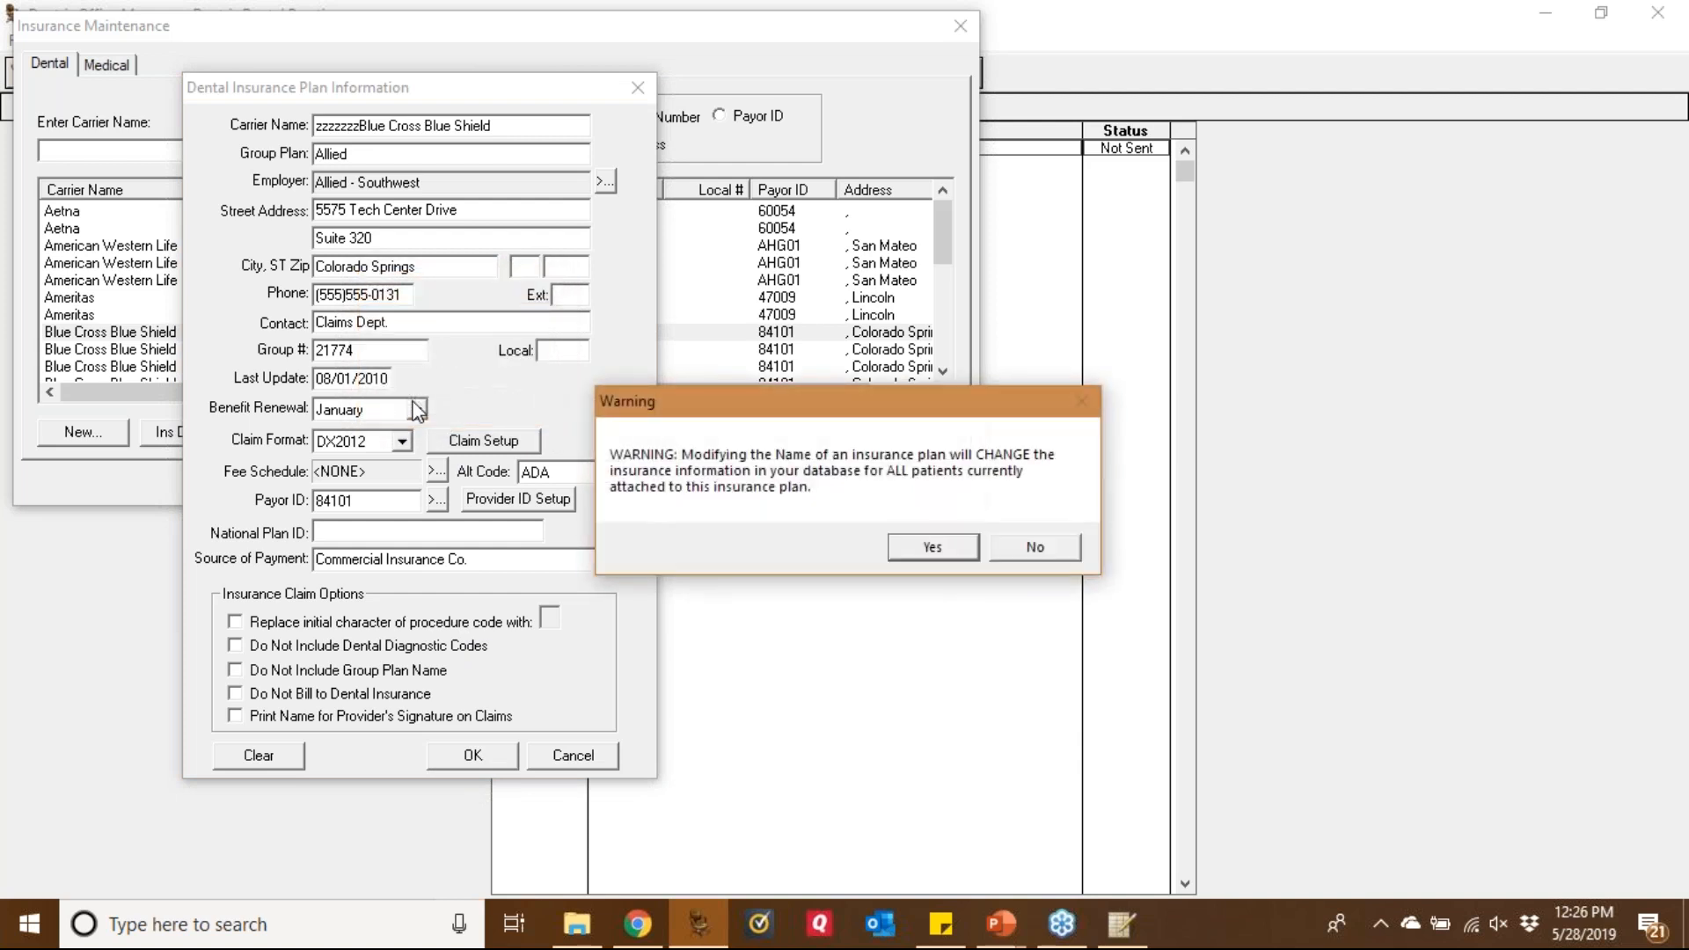
pyautogui.click(933, 547)
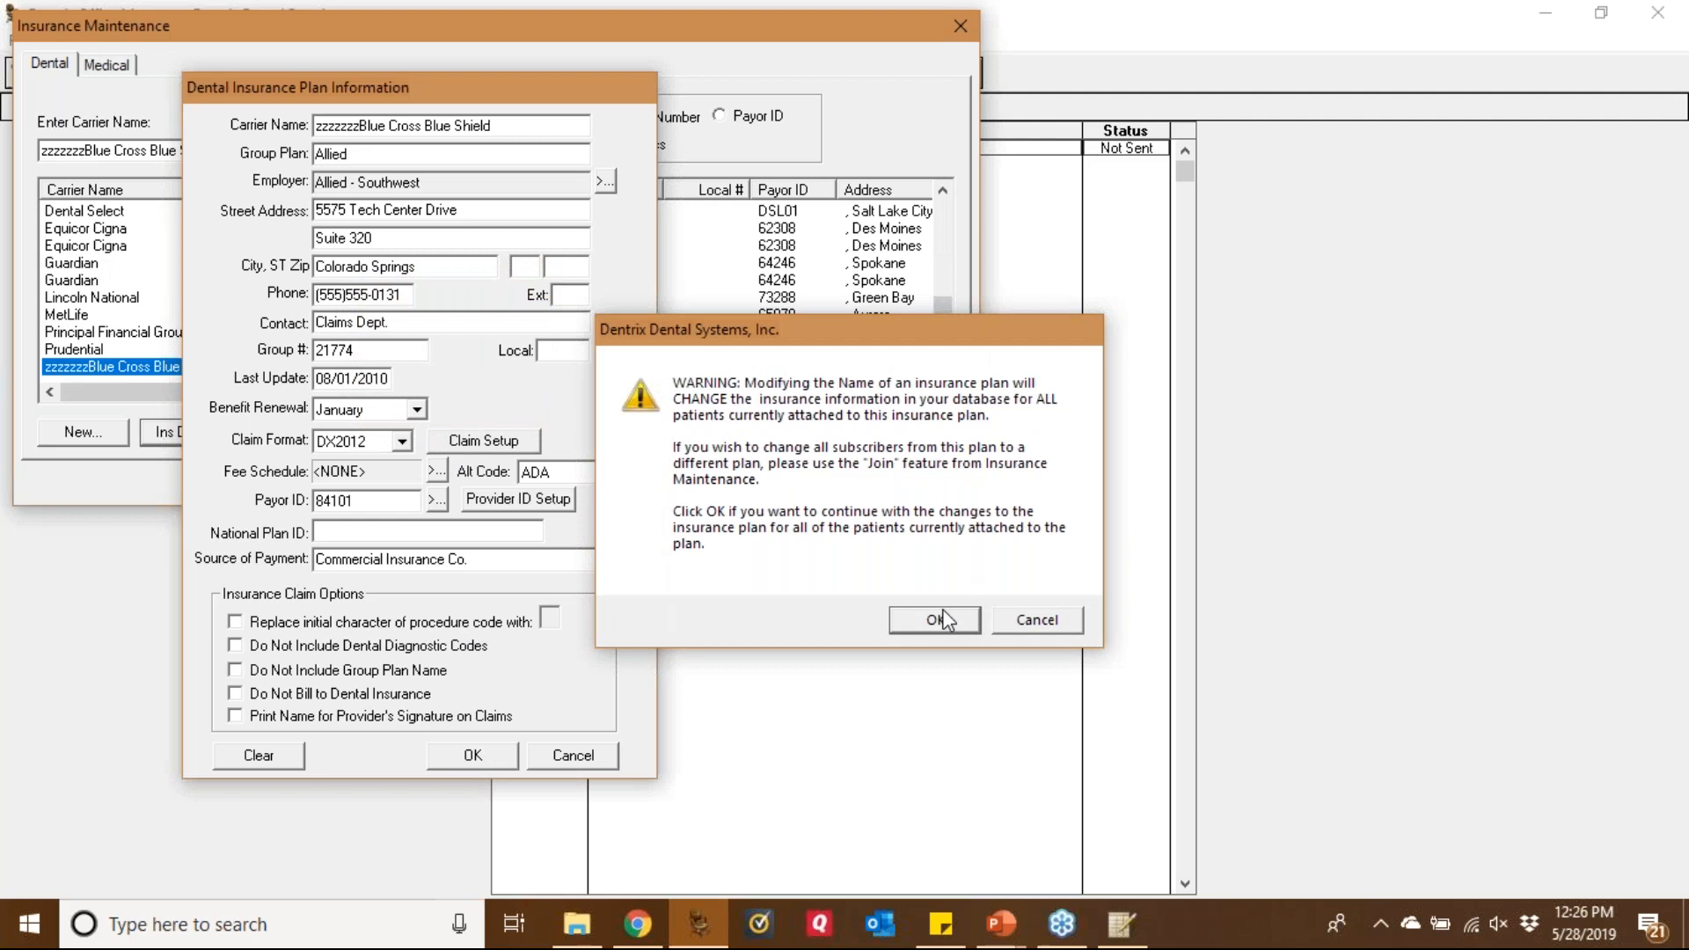
pyautogui.click(942, 614)
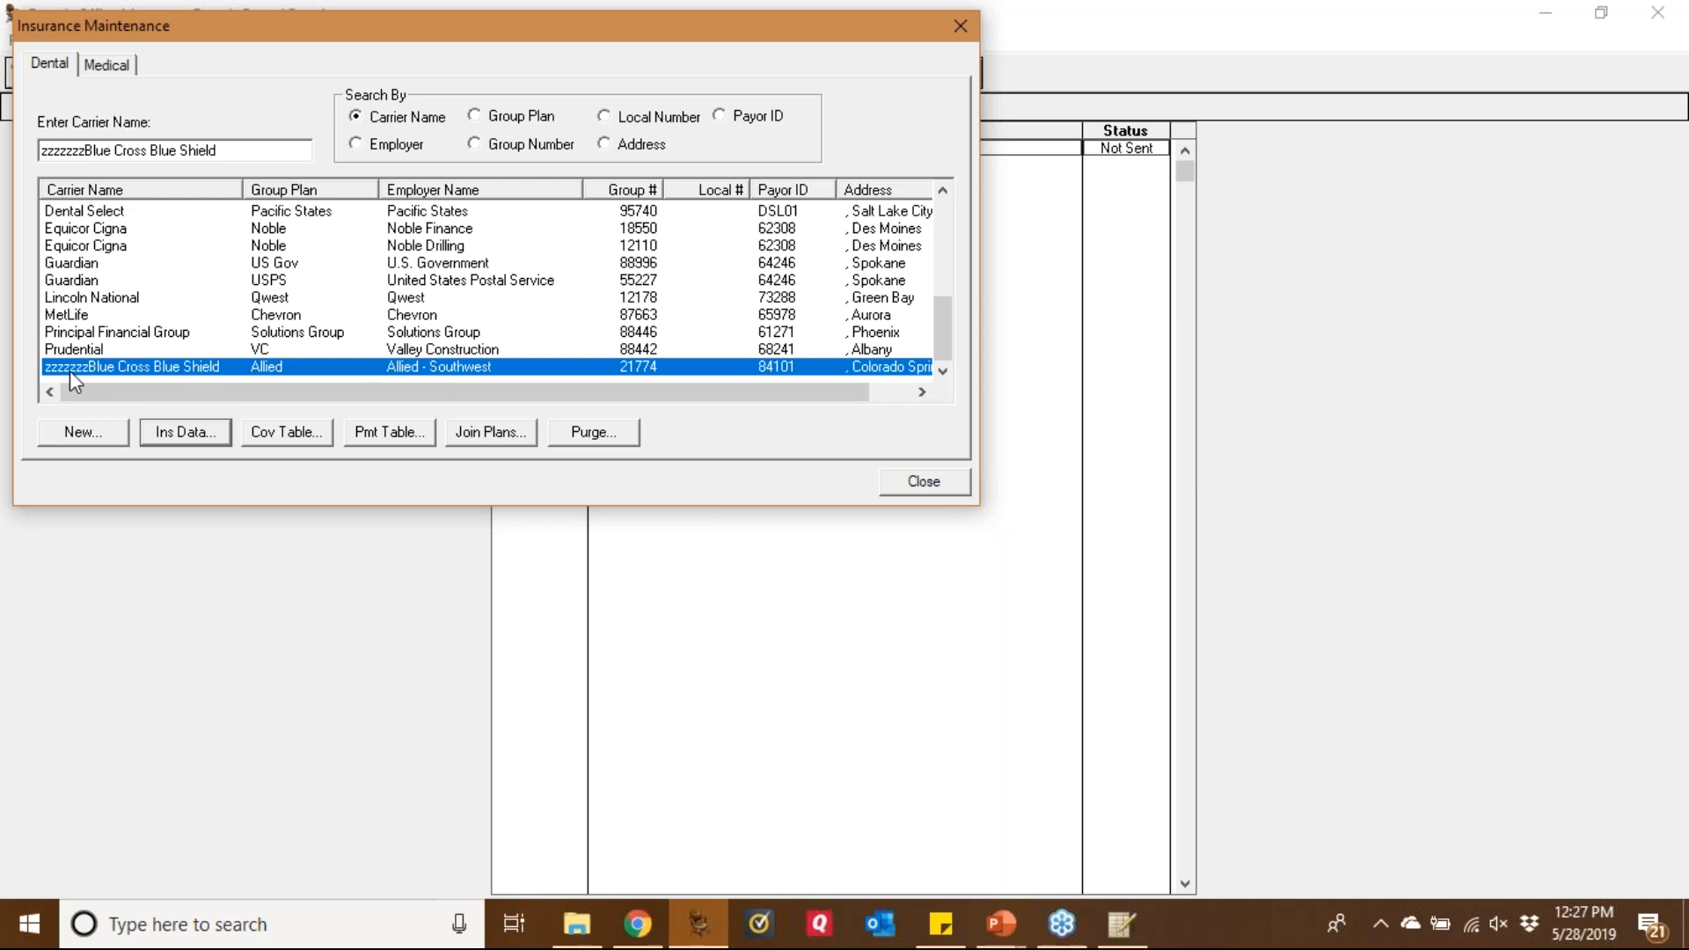
# Compare the remaining Blue Cross Blue Shield "Allied." plan with the z-prefixed plan at the end of the carrier list
pyautogui.click(949, 218)
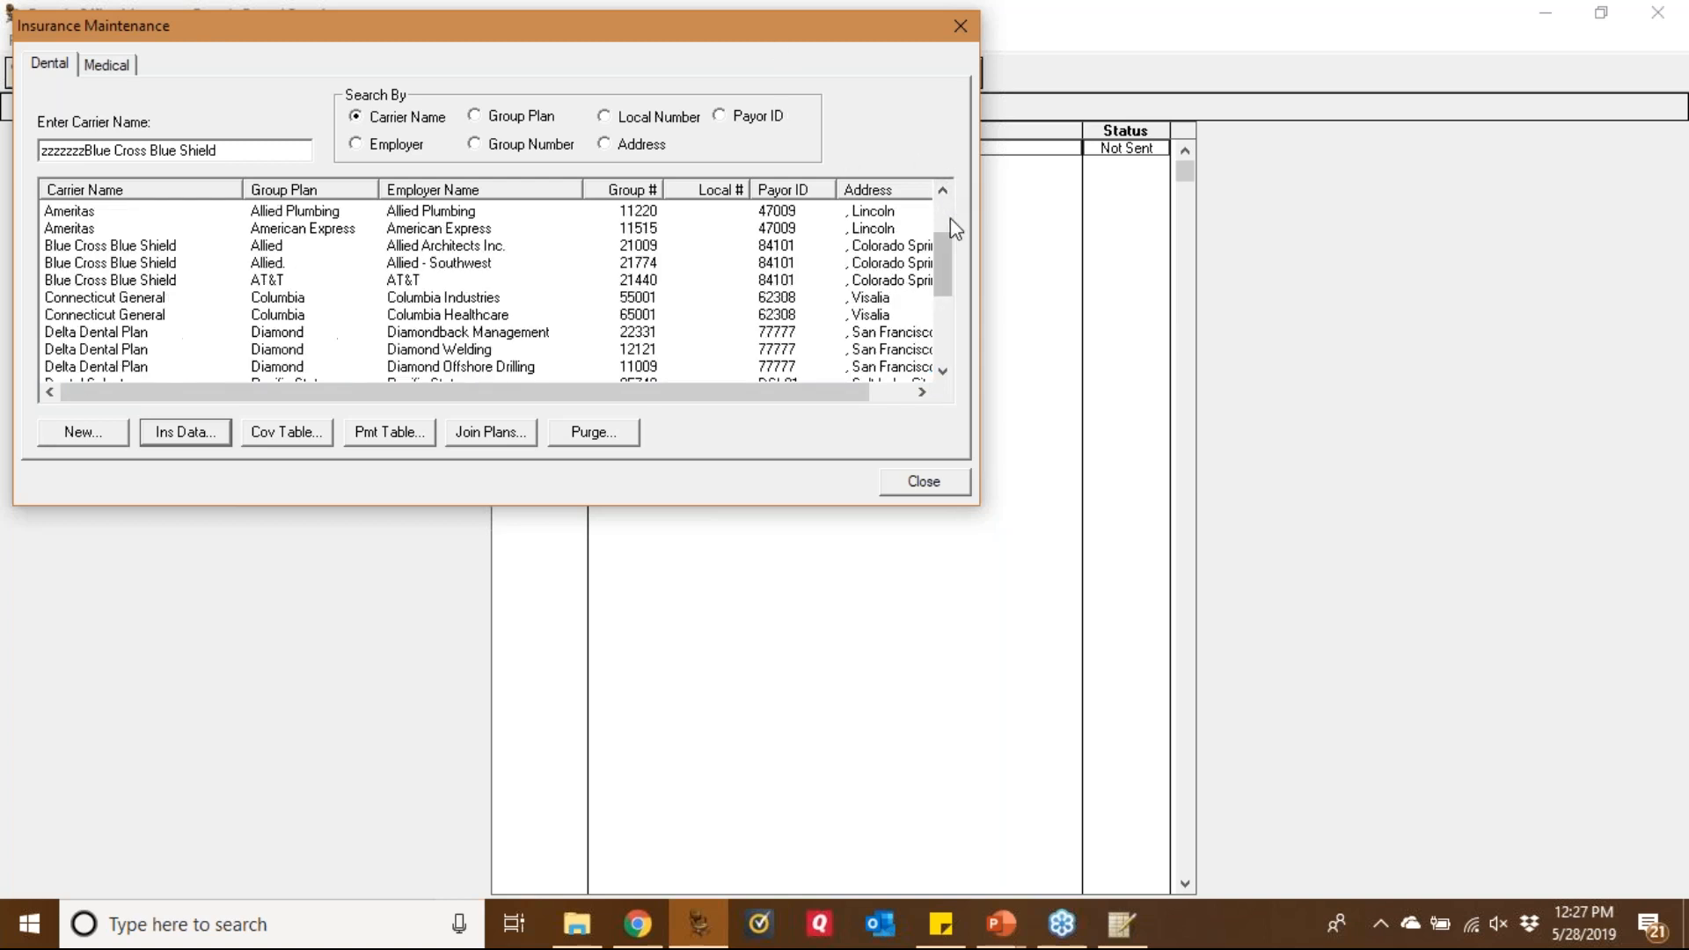
pyautogui.click(437, 263)
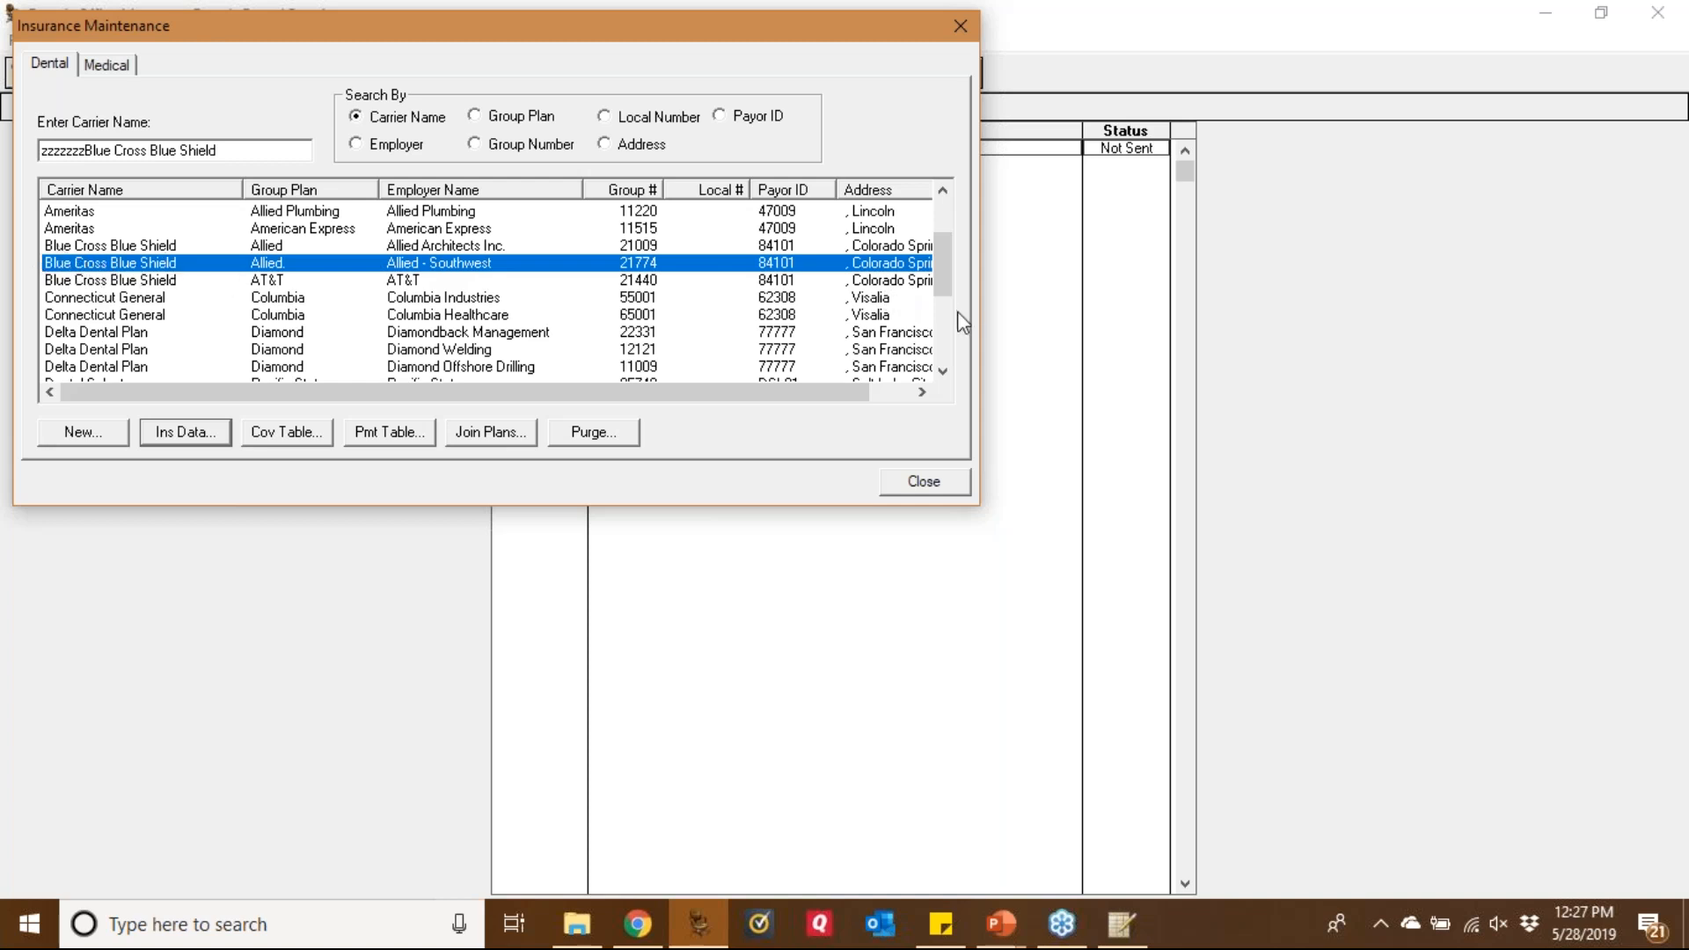
pyautogui.moveTo(941, 278); pyautogui.dragTo(945, 369)
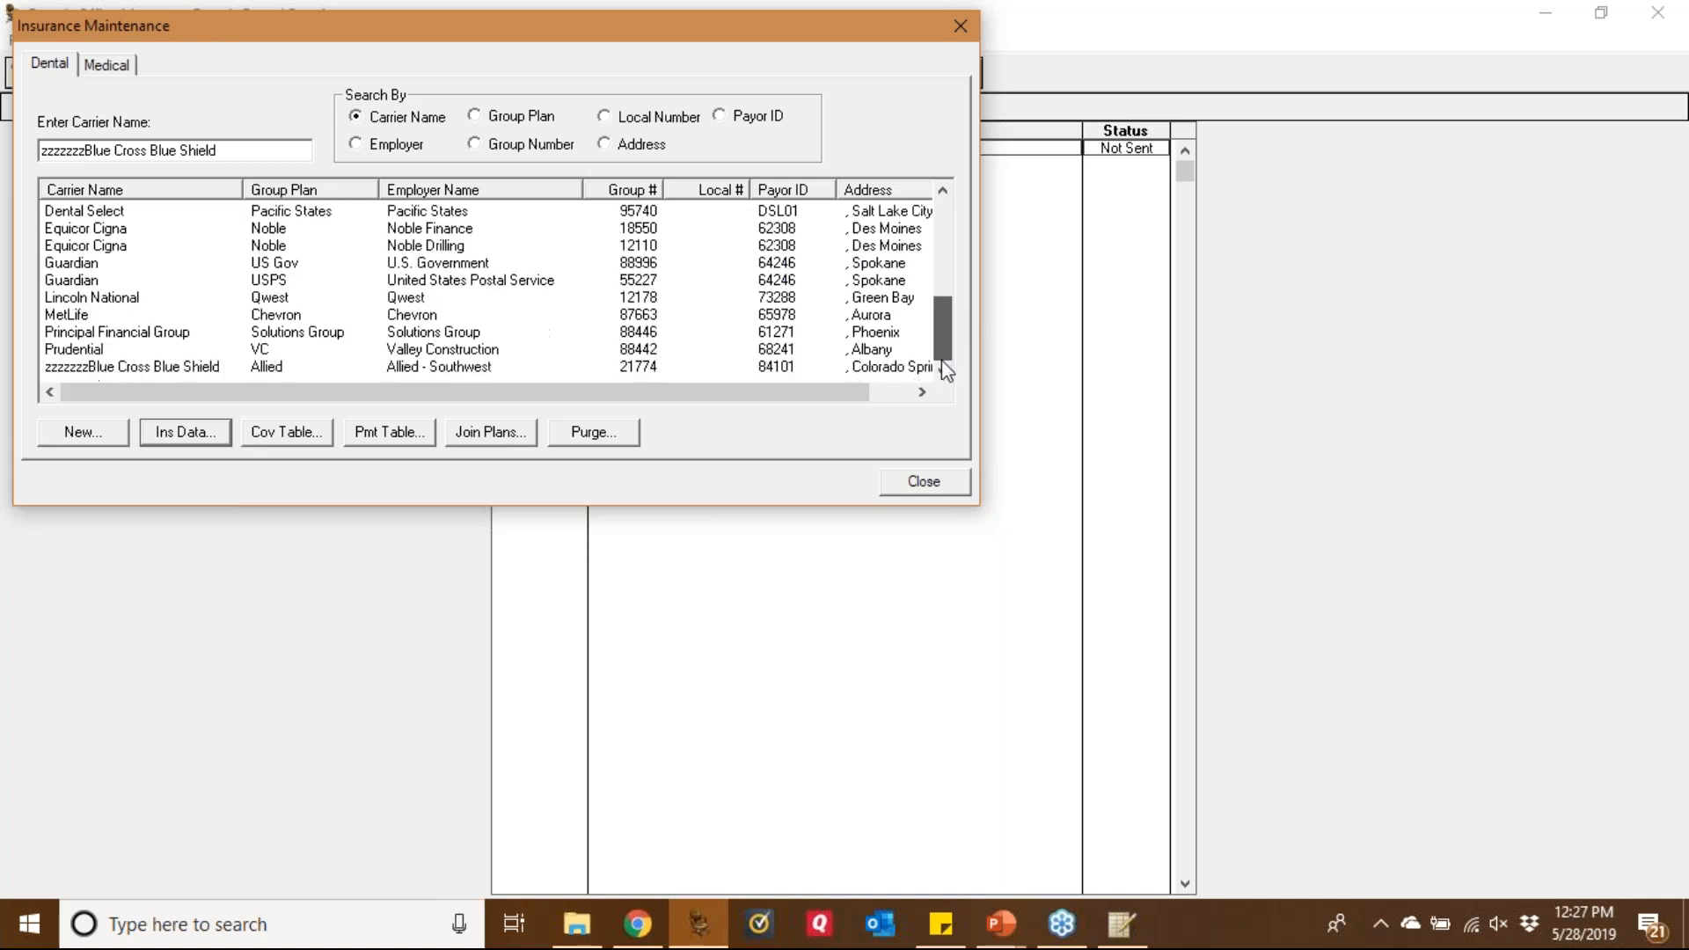
pyautogui.click(89, 368)
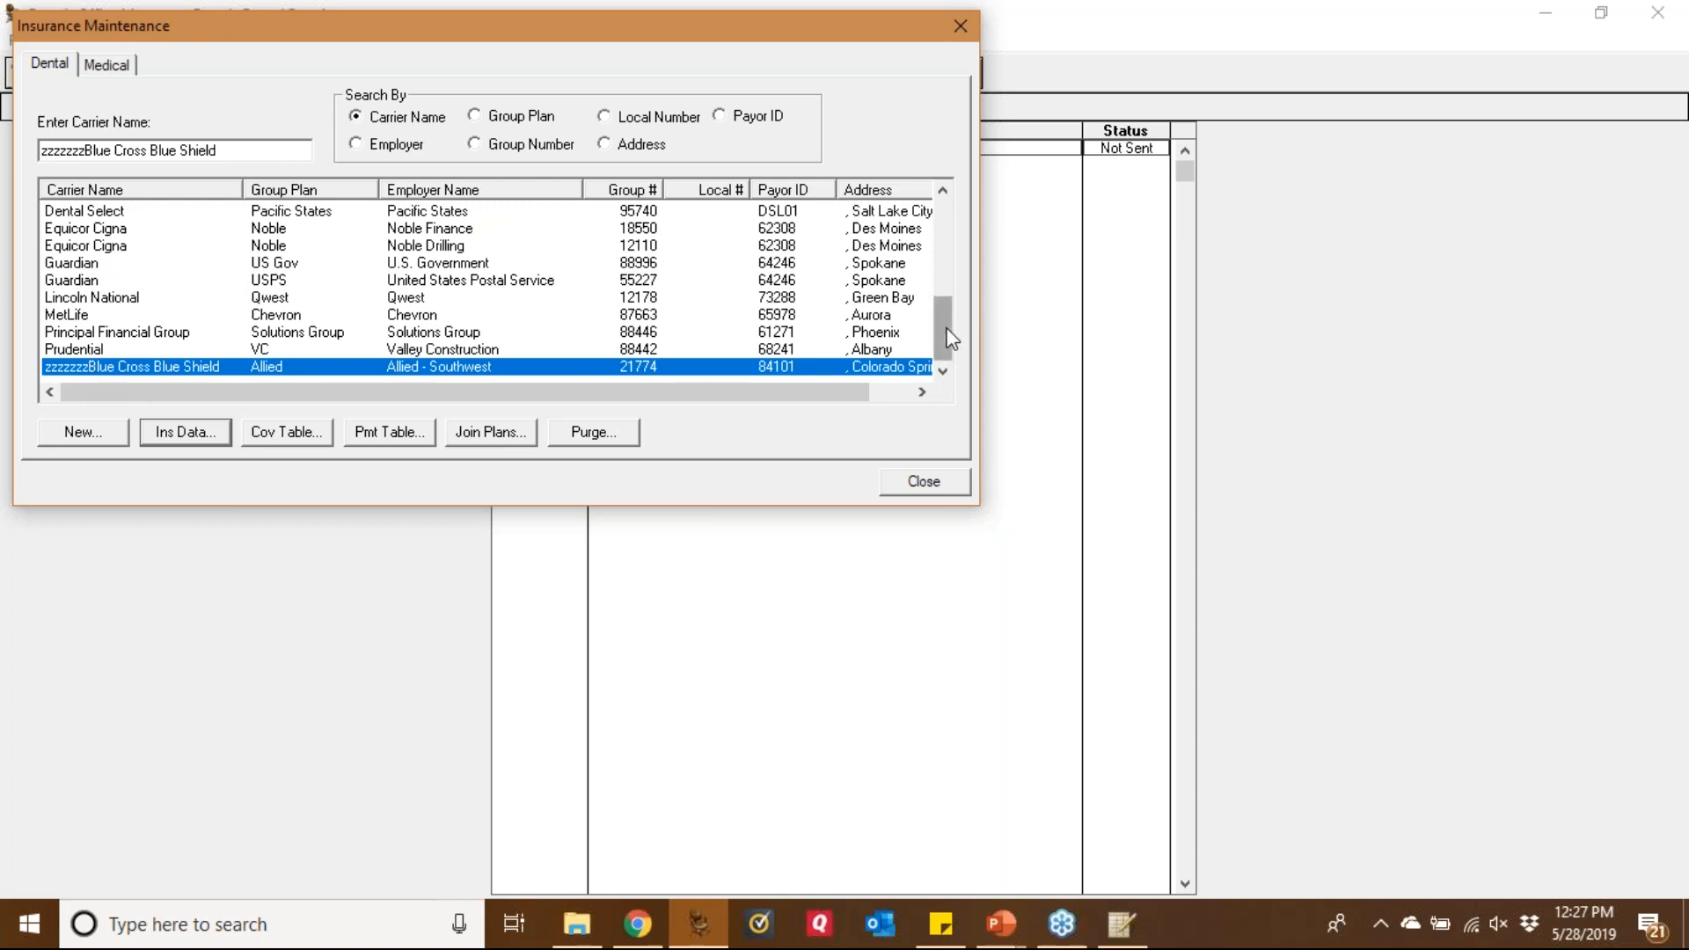
pyautogui.moveTo(943, 338); pyautogui.dragTo(930, 221)
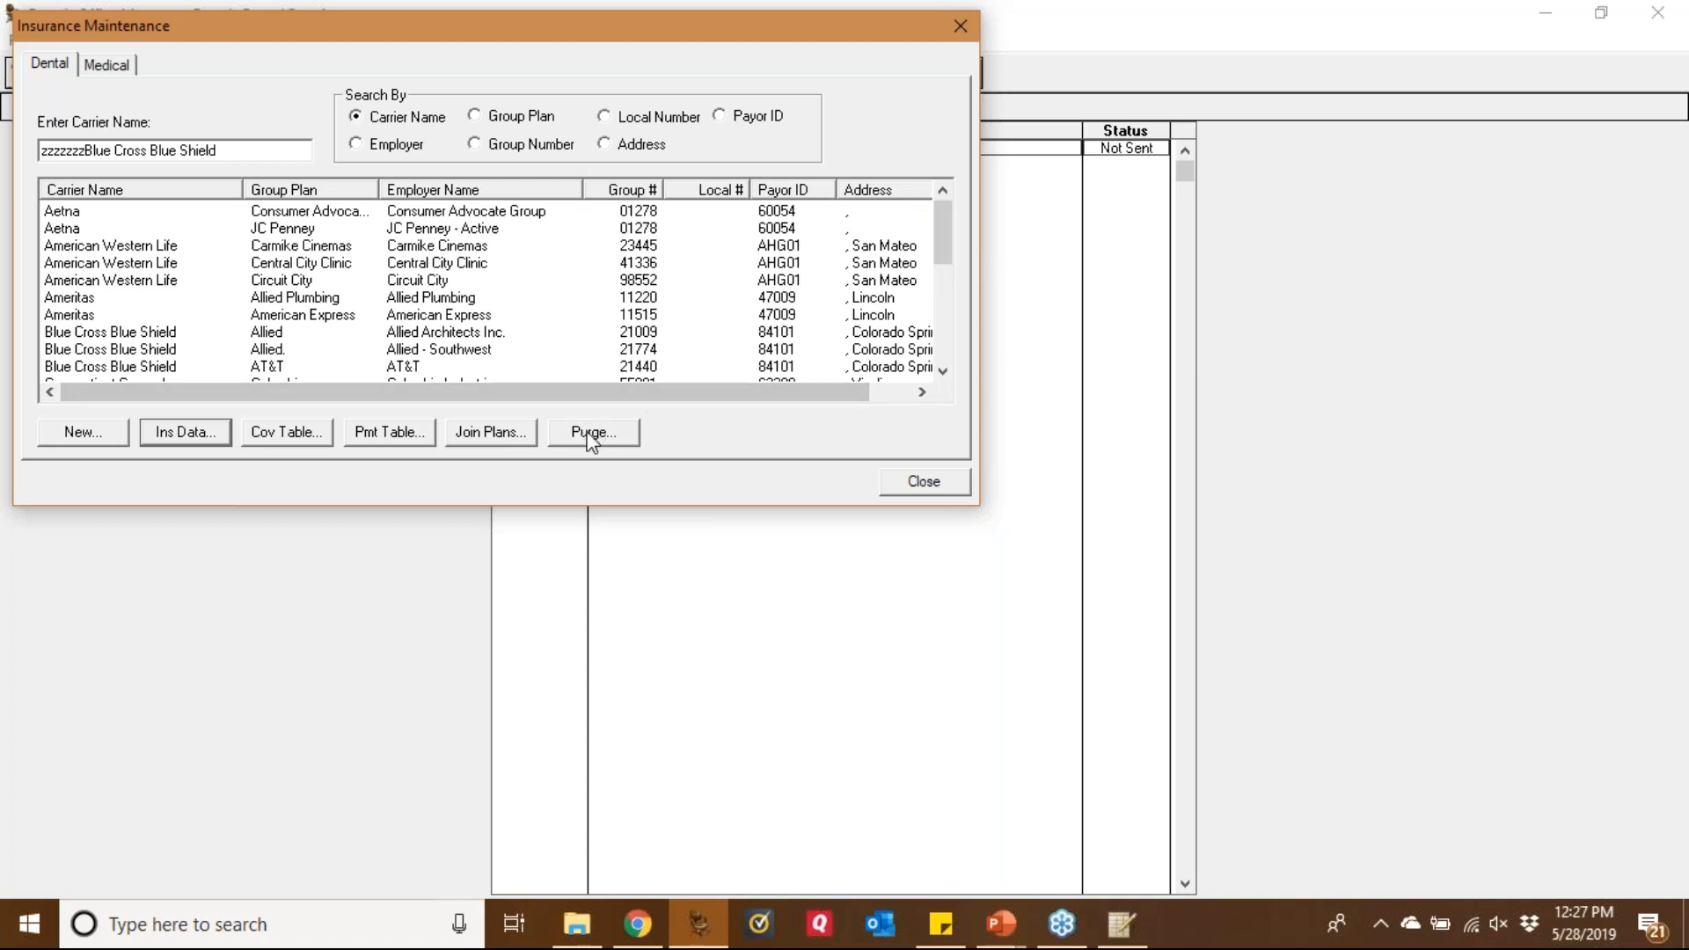
pyautogui.moveTo(948, 257); pyautogui.dragTo(954, 362)
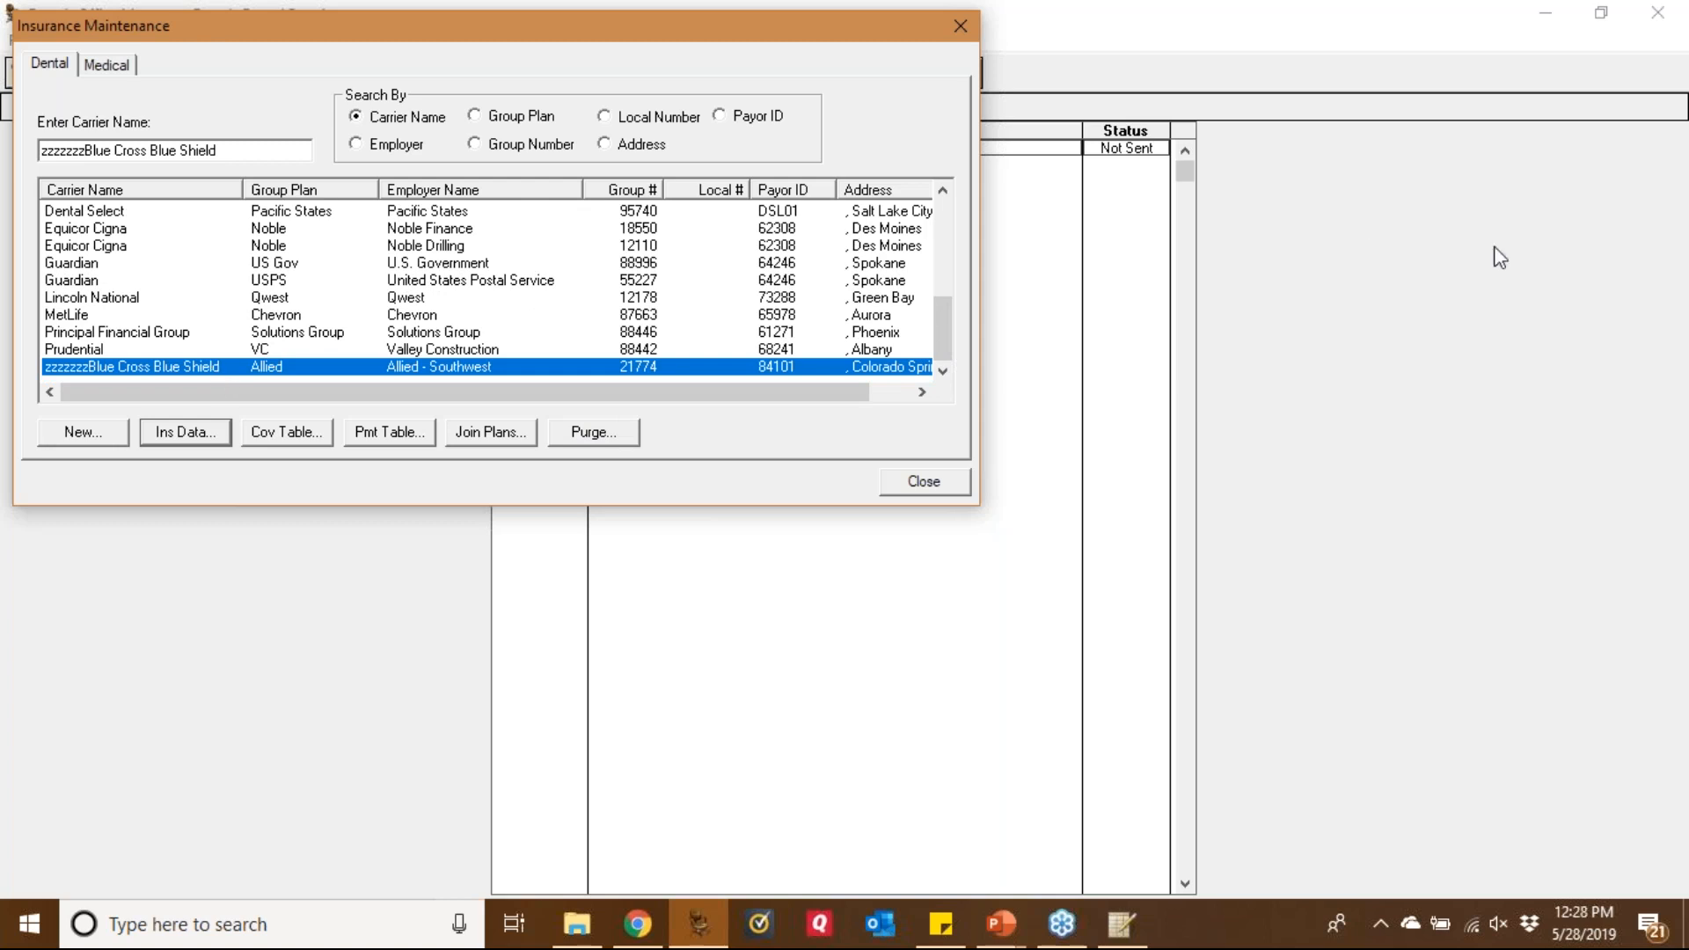
pyautogui.click(1666, 364)
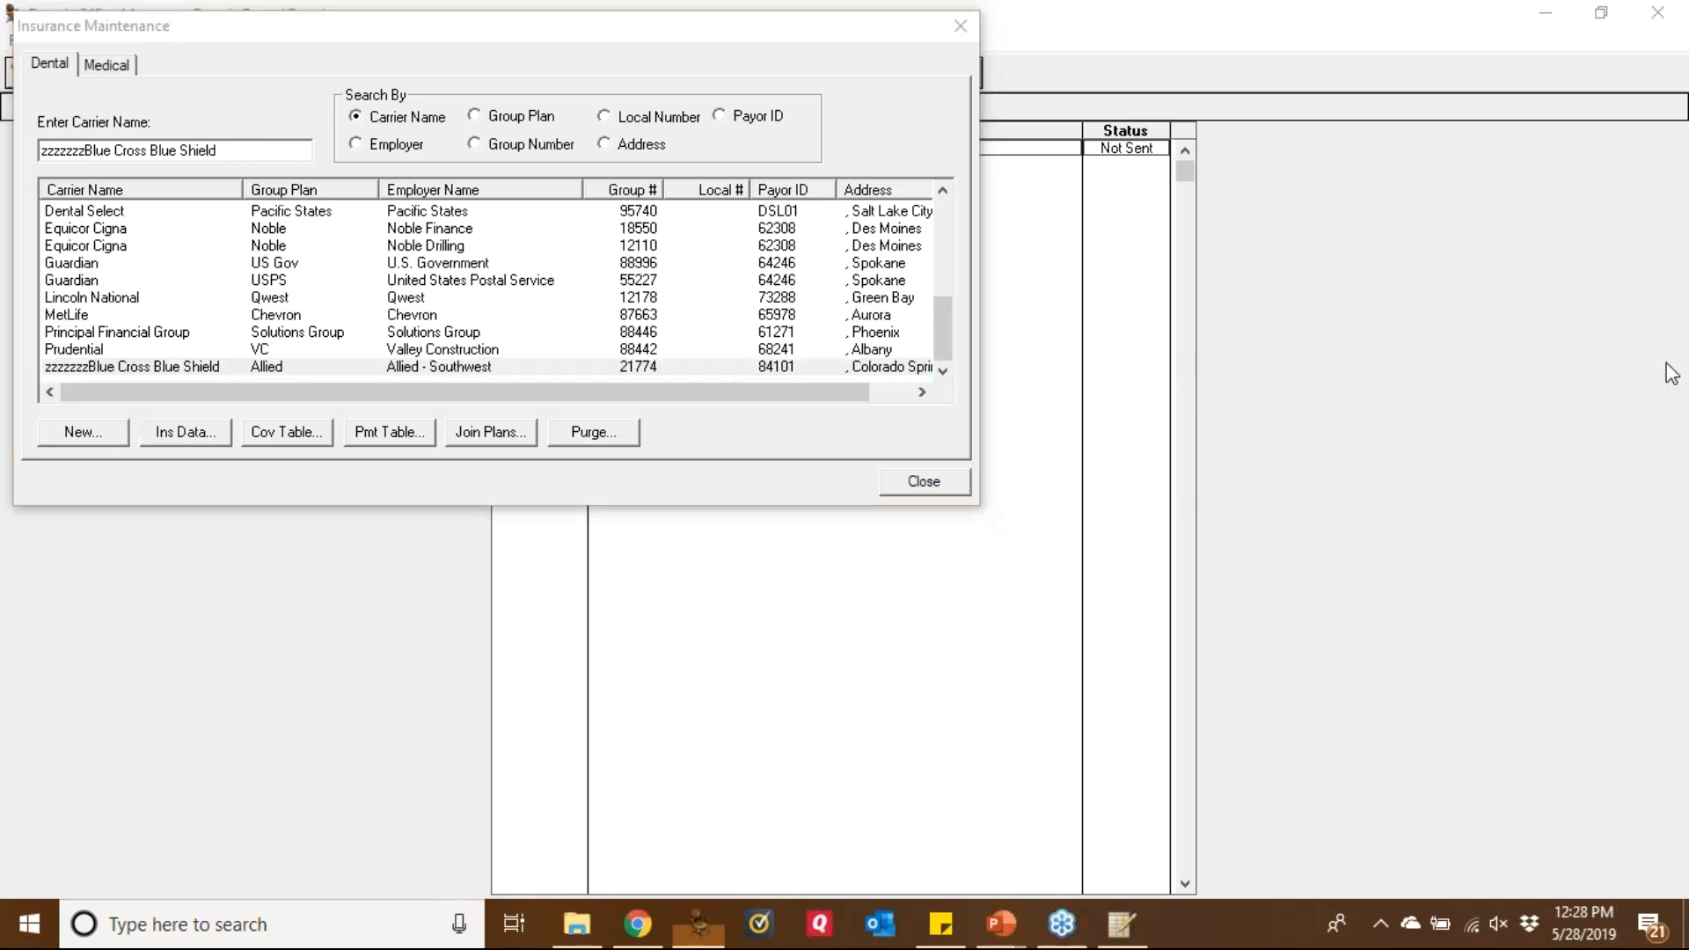
pyautogui.click(1483, 271)
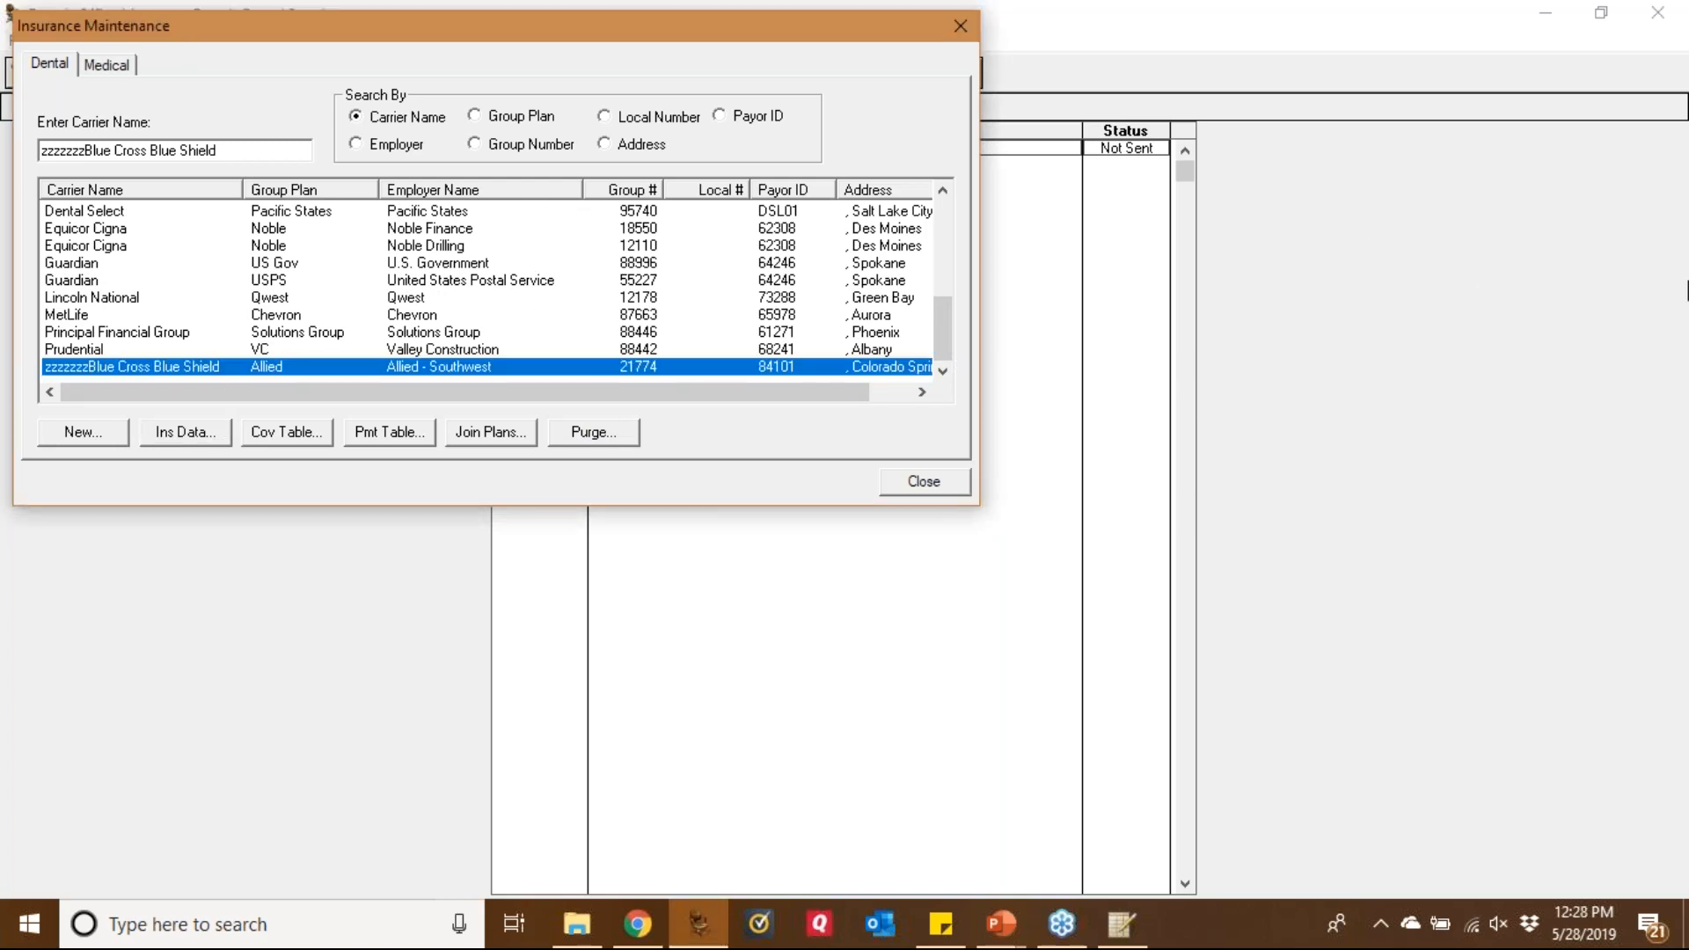
pyautogui.click(1671, 88)
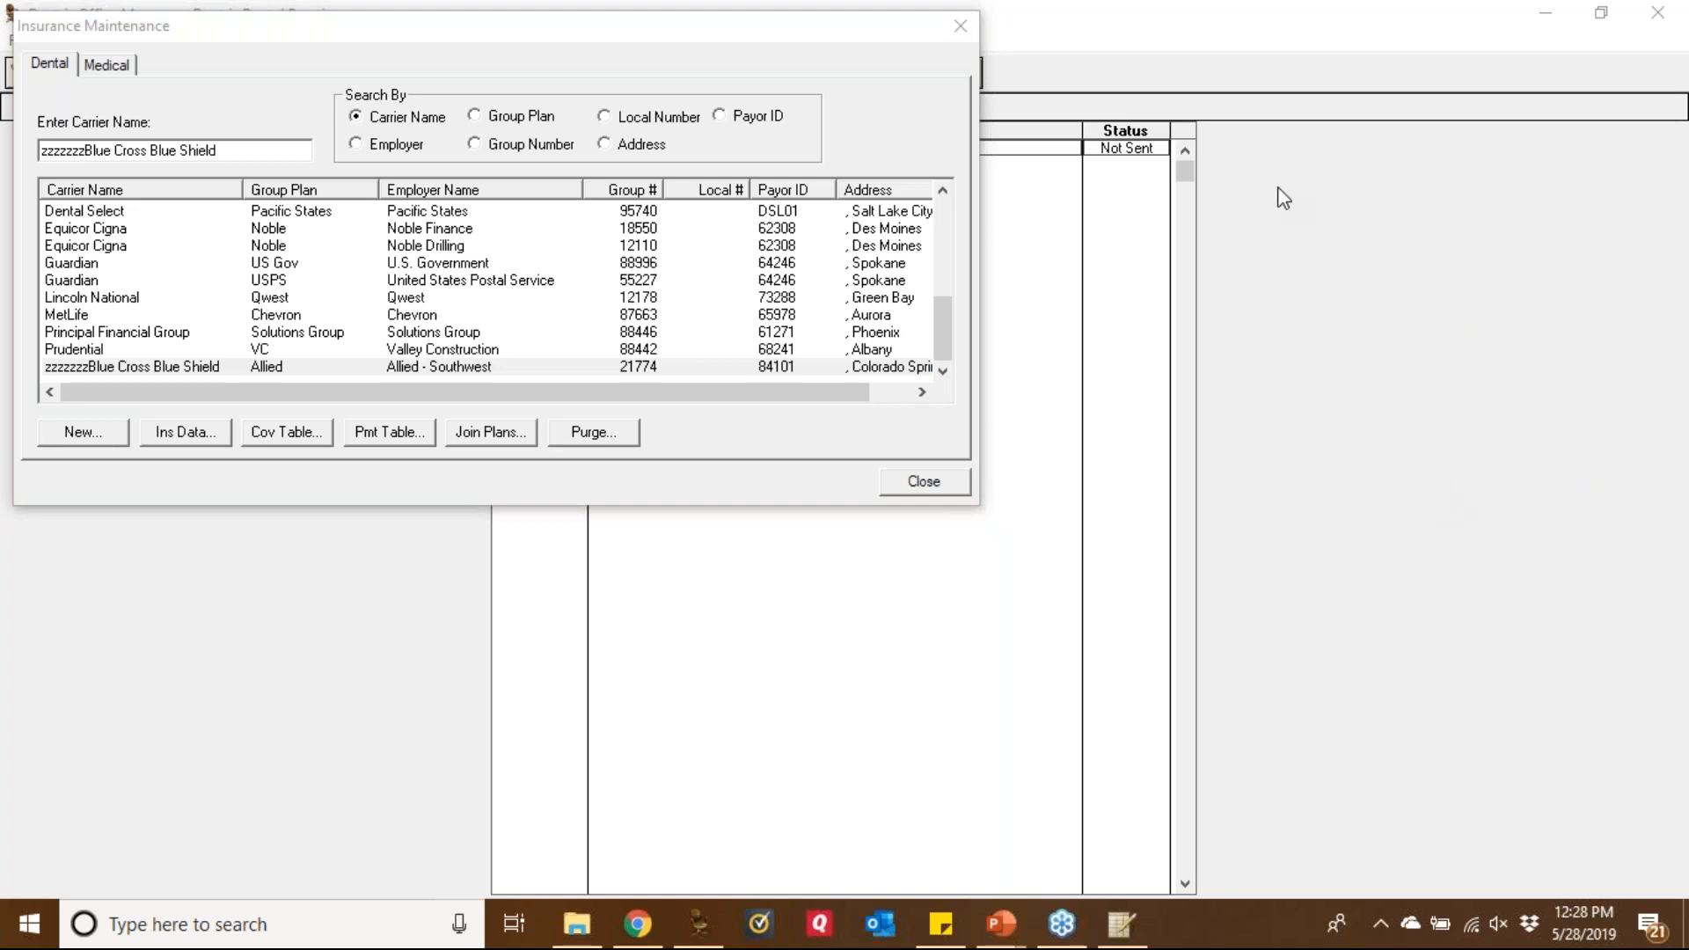
# Close Insurance Maintenance and return to the Batch Processor
pyautogui.click(961, 26)
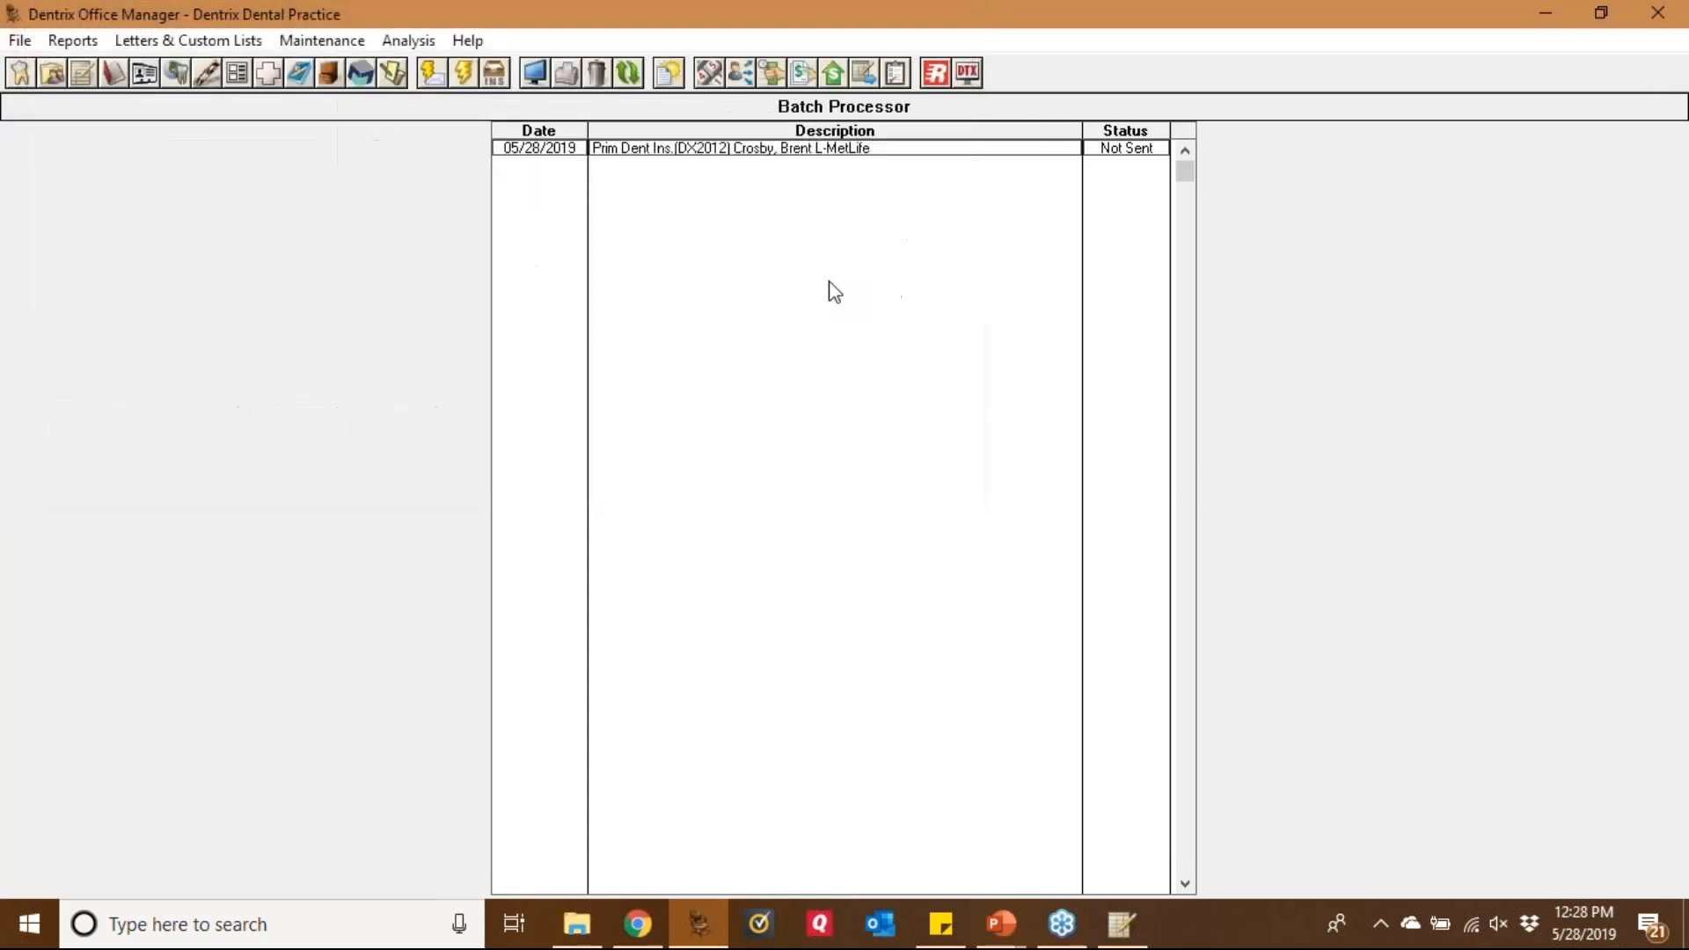
pyautogui.click(1326, 81)
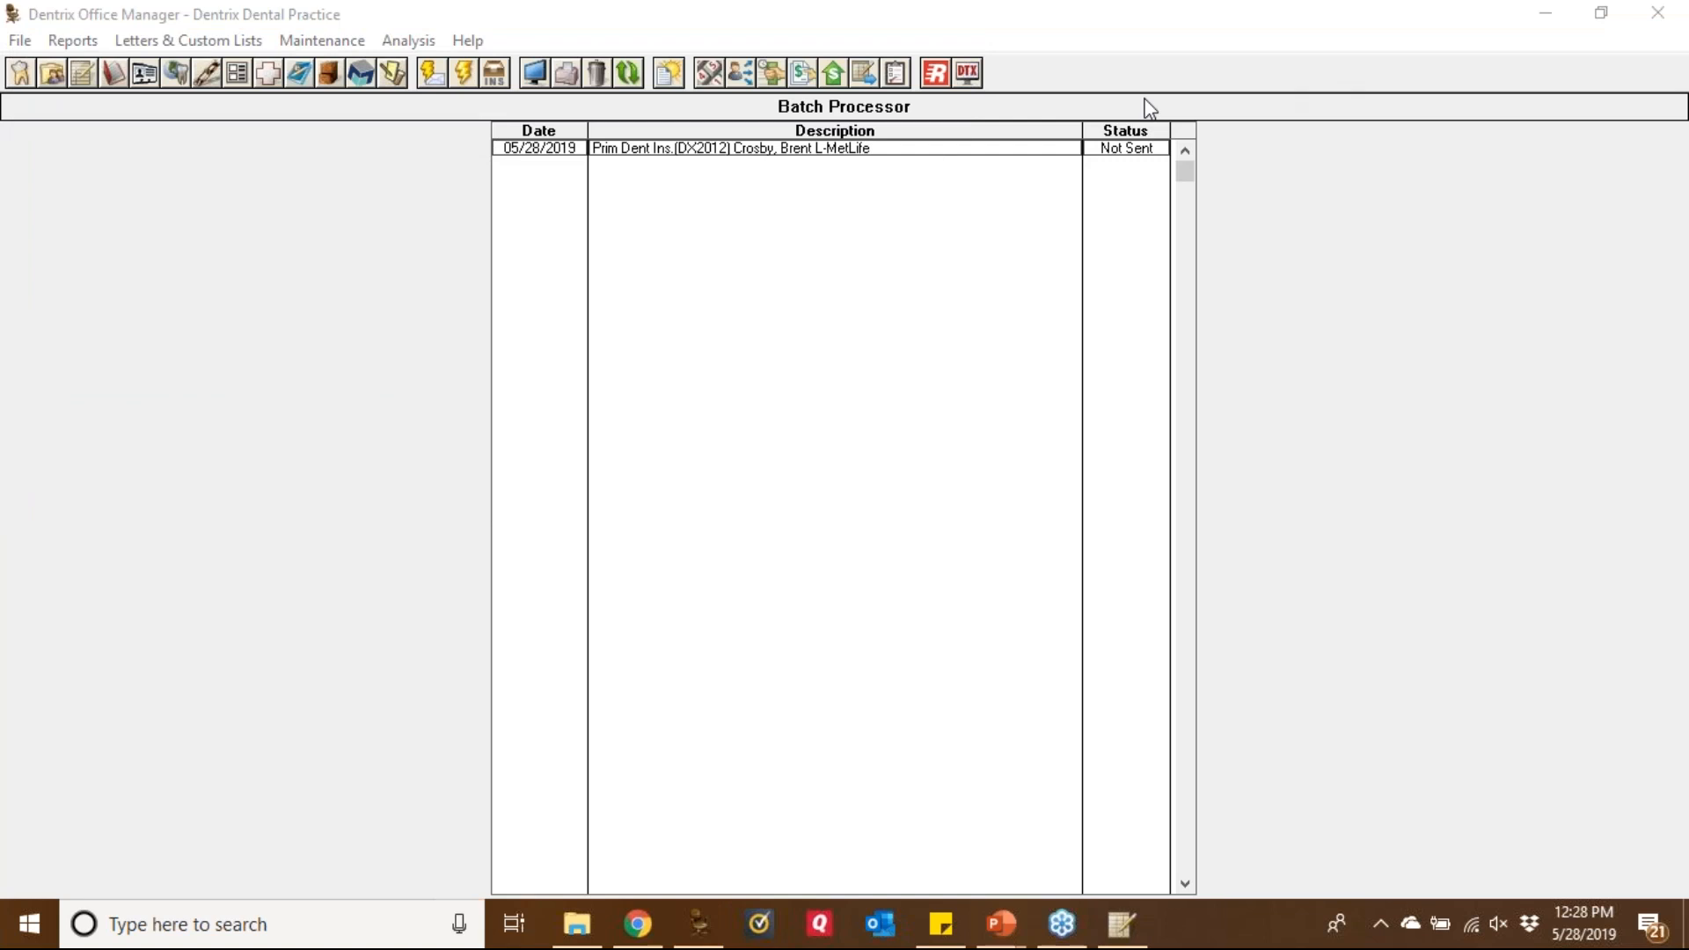
# Open Practice Resource Setup and reposition its dialog for reviewing the provider and staff lists
pyautogui.click(340, 37)
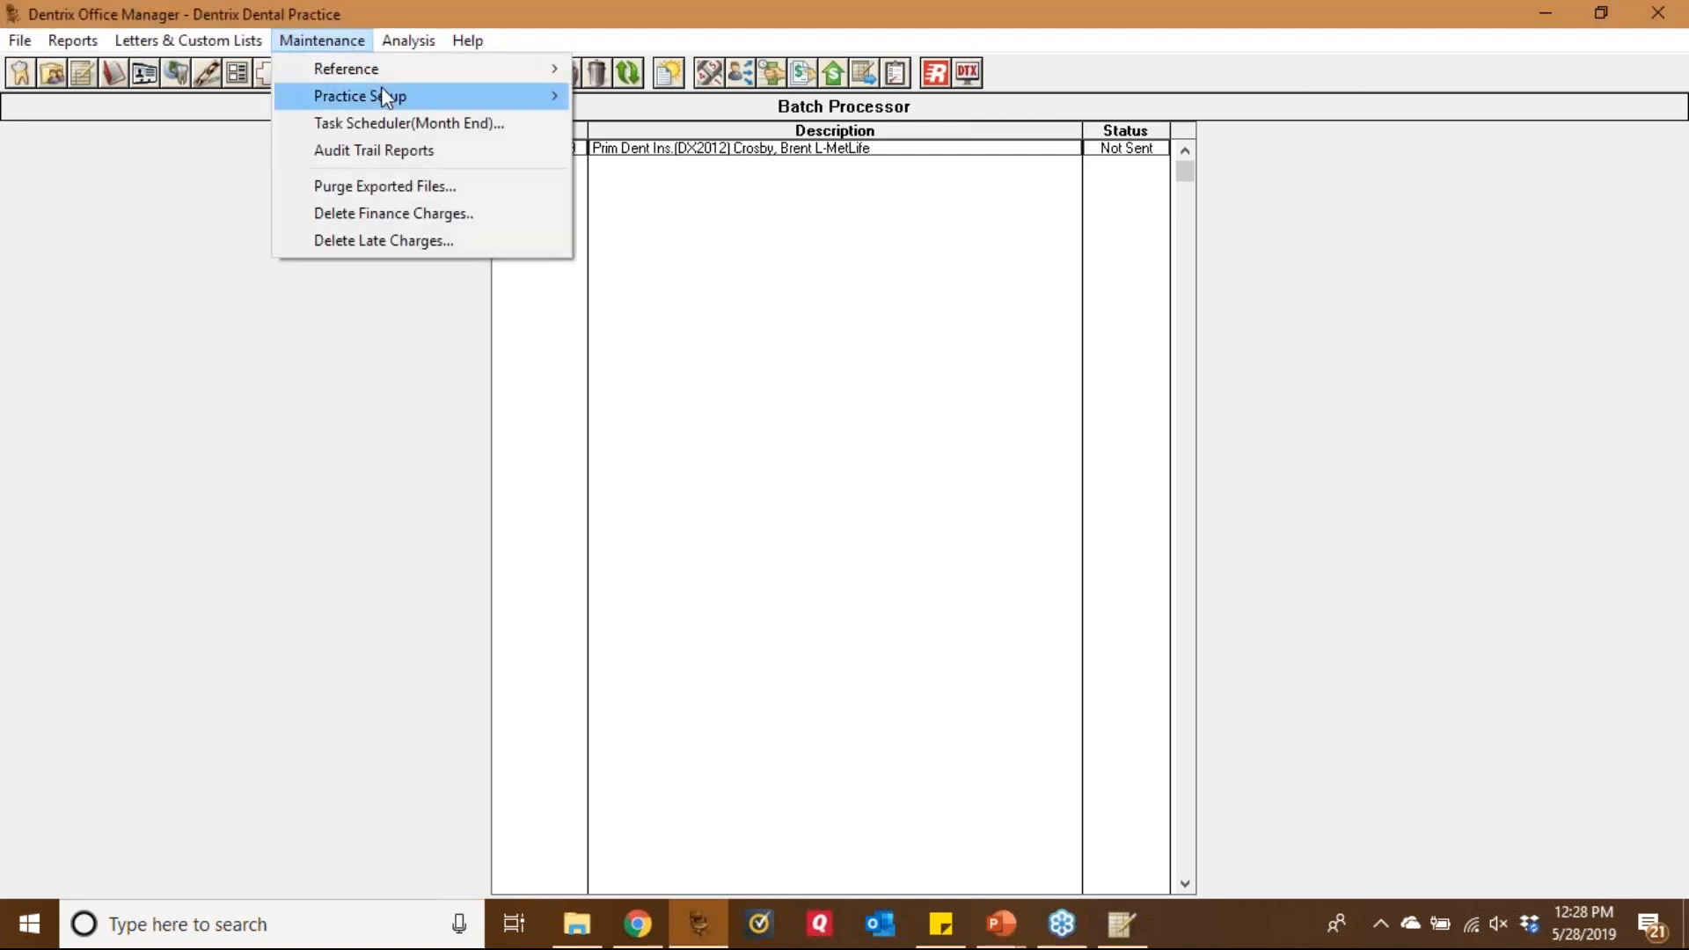
pyautogui.moveTo(381, 91)
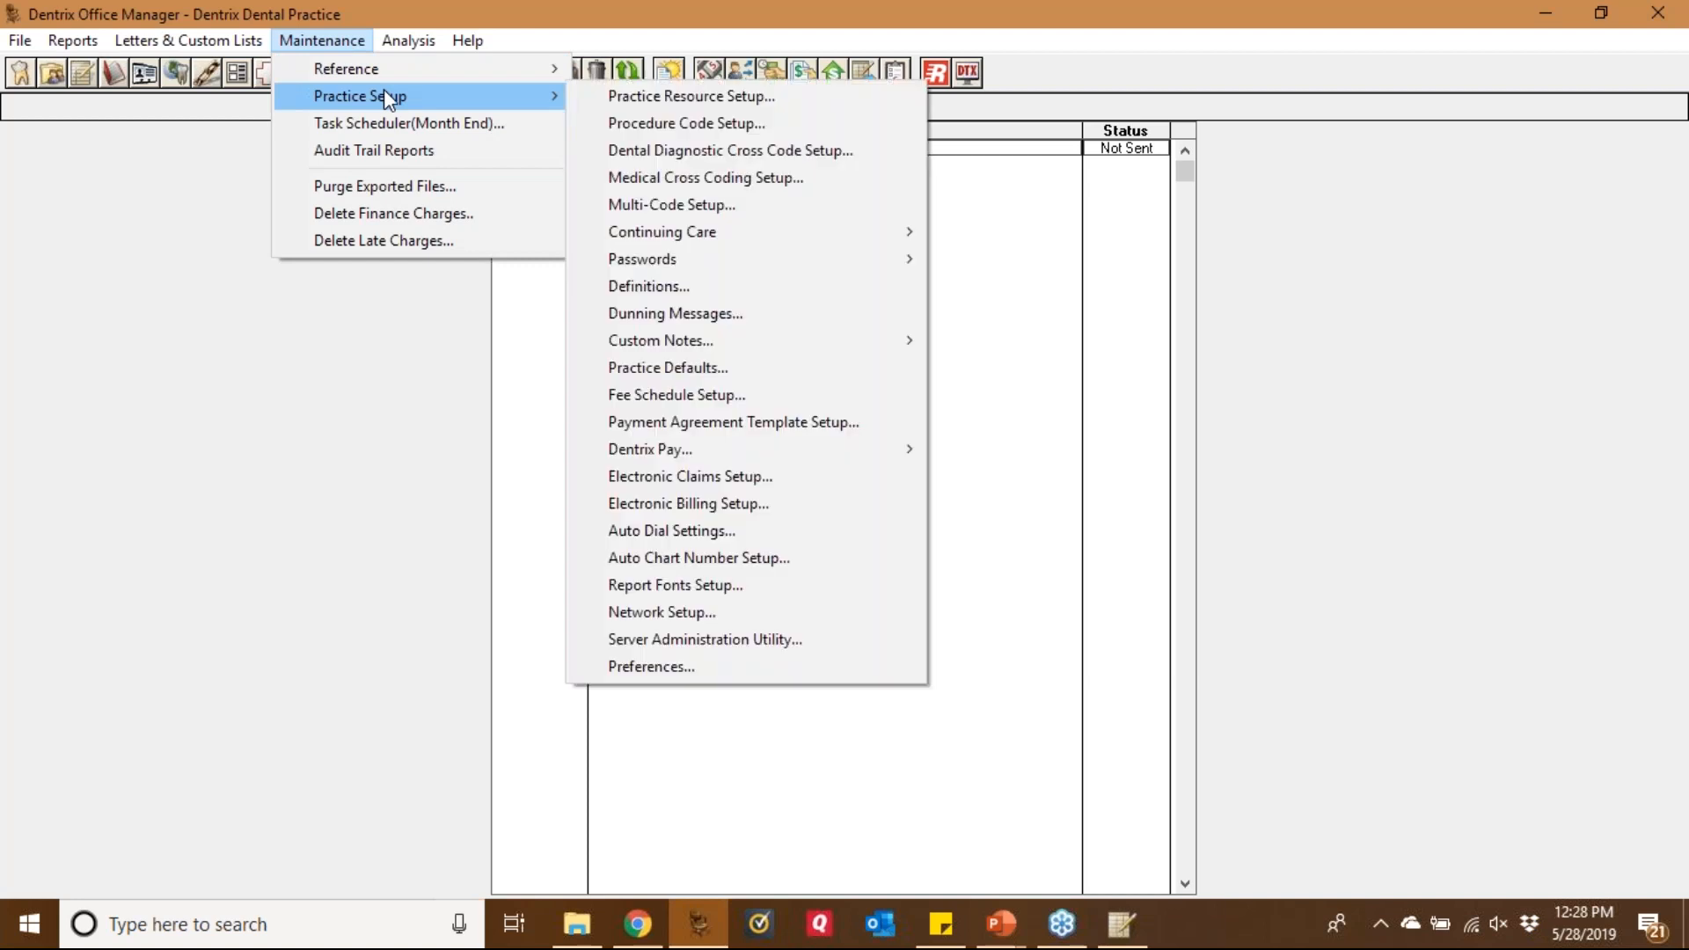
pyautogui.click(661, 98)
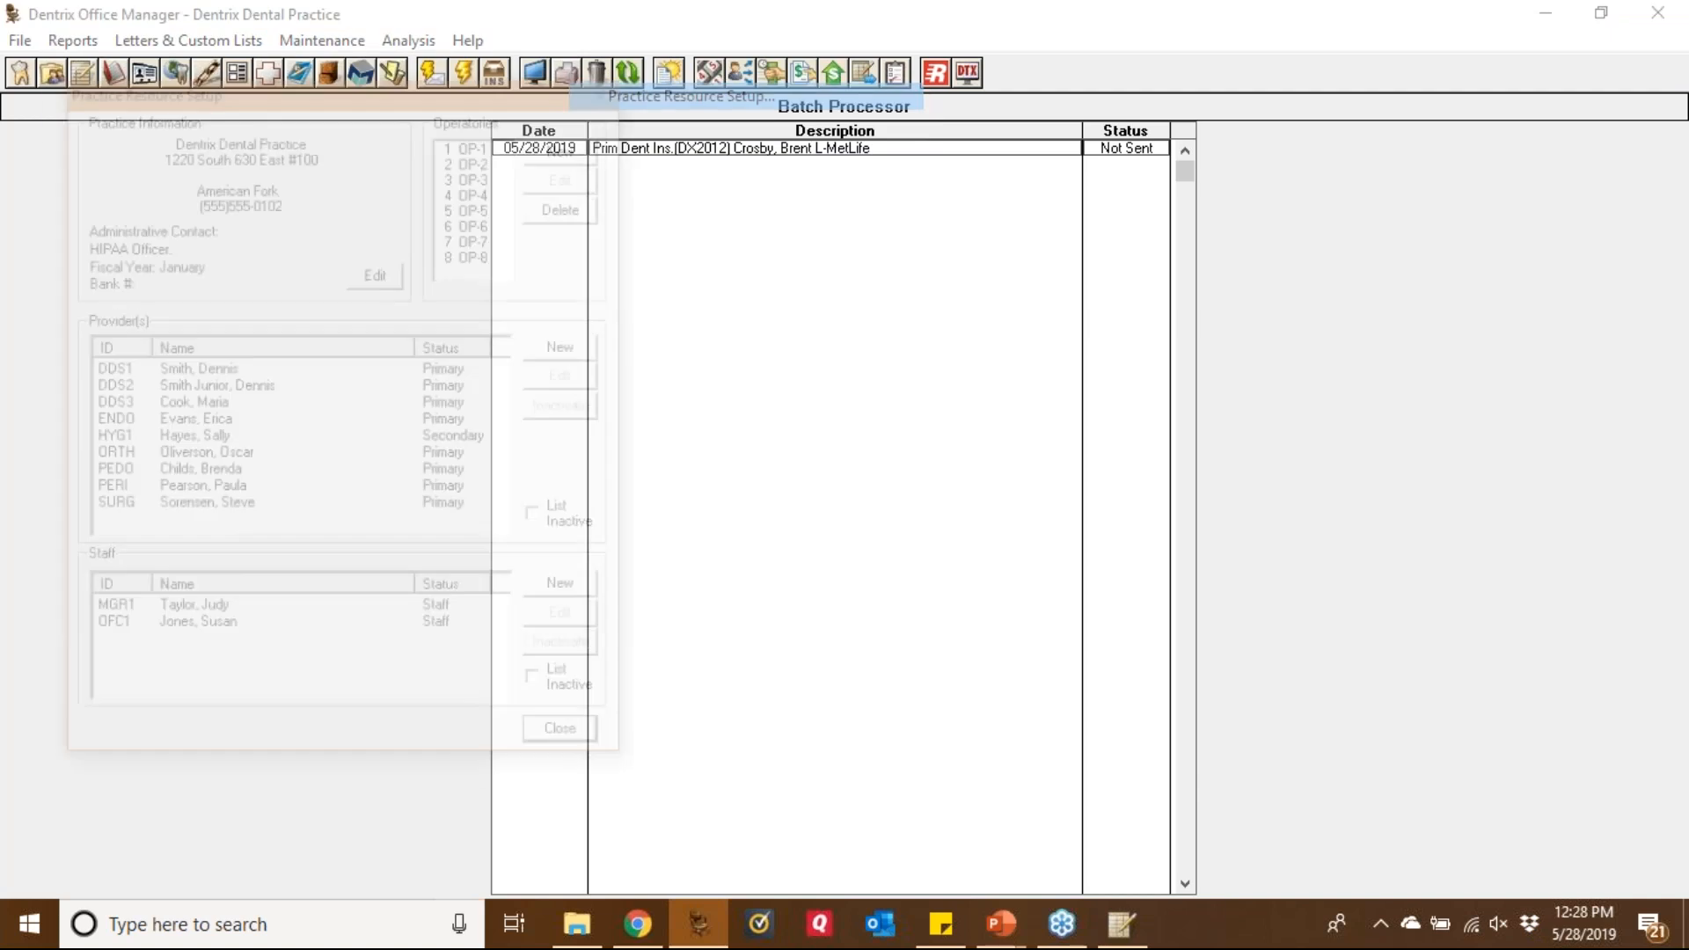
pyautogui.moveTo(474, 91); pyautogui.dragTo(853, 119)
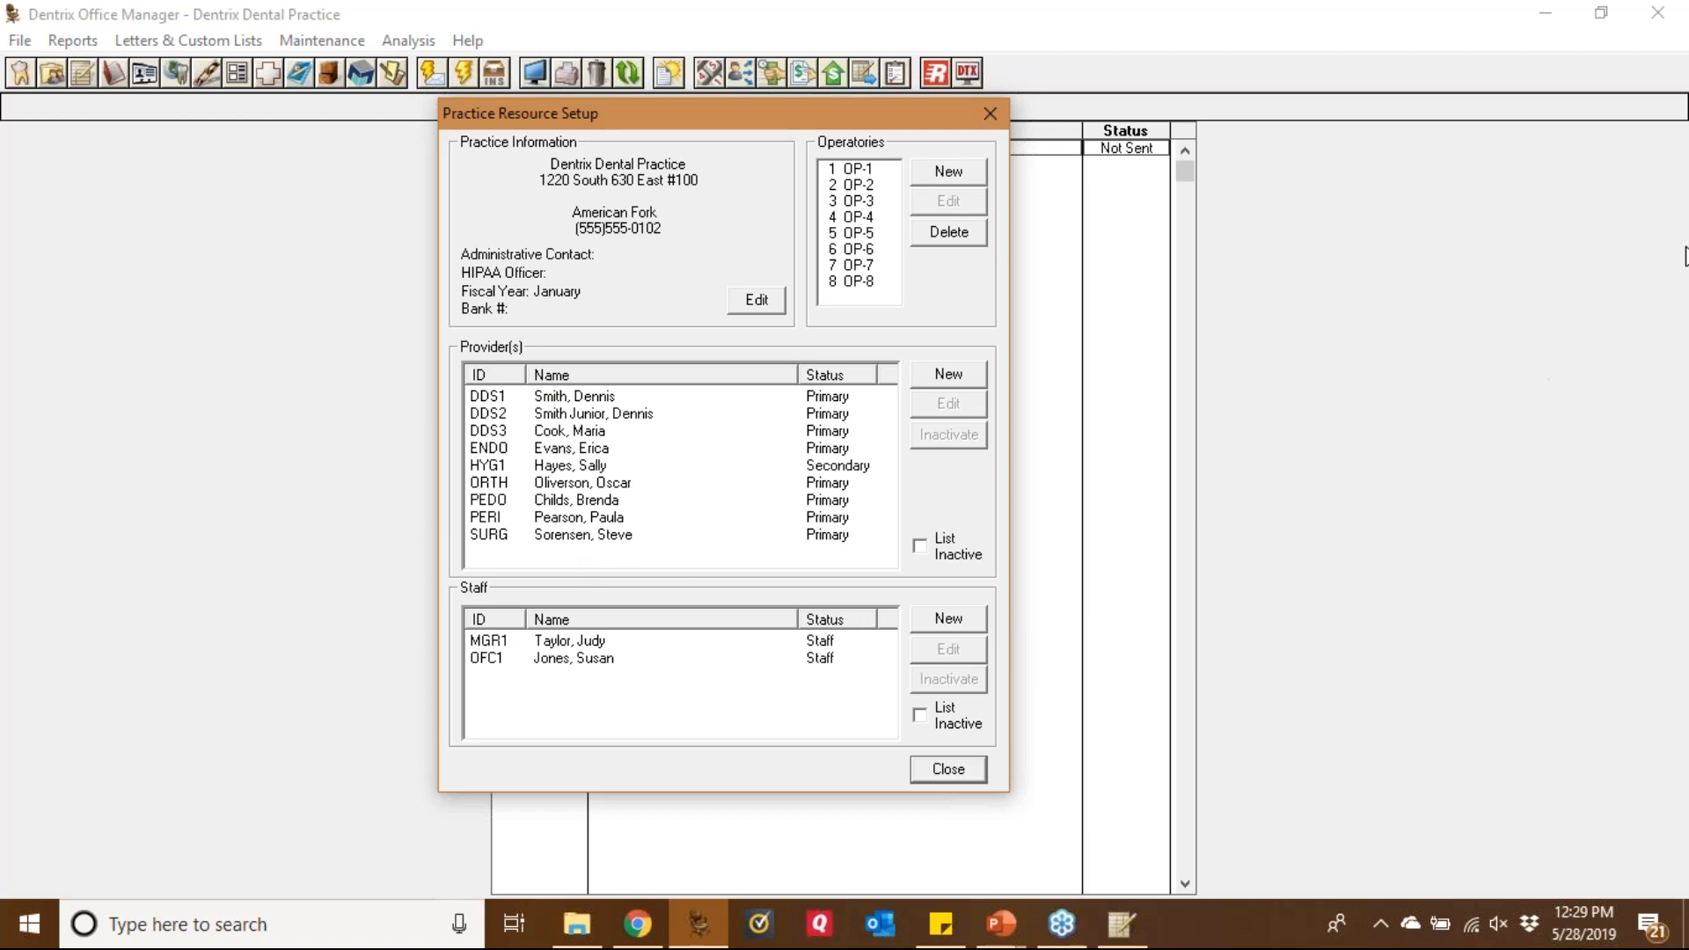
pyautogui.click(1670, 362)
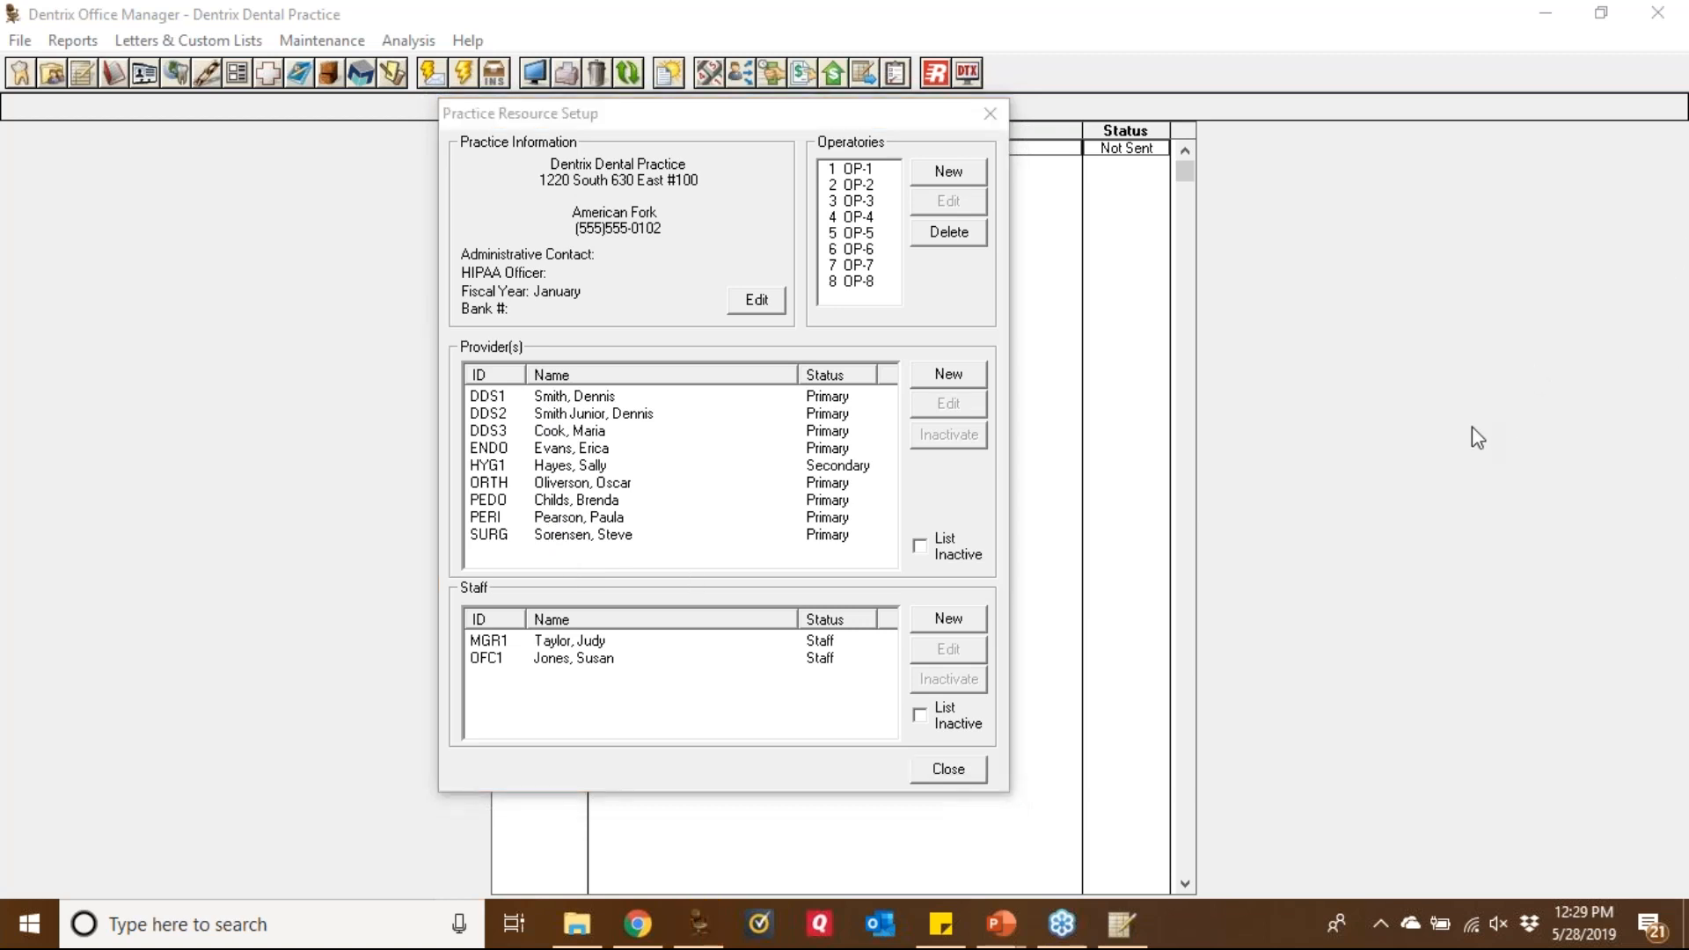
pyautogui.moveTo(612, 335)
pyautogui.mouseDown()
pyautogui.moveTo(503, 311)
pyautogui.moveTo(453, 368)
pyautogui.moveTo(571, 339)
pyautogui.moveTo(548, 321)
pyautogui.mouseUp()
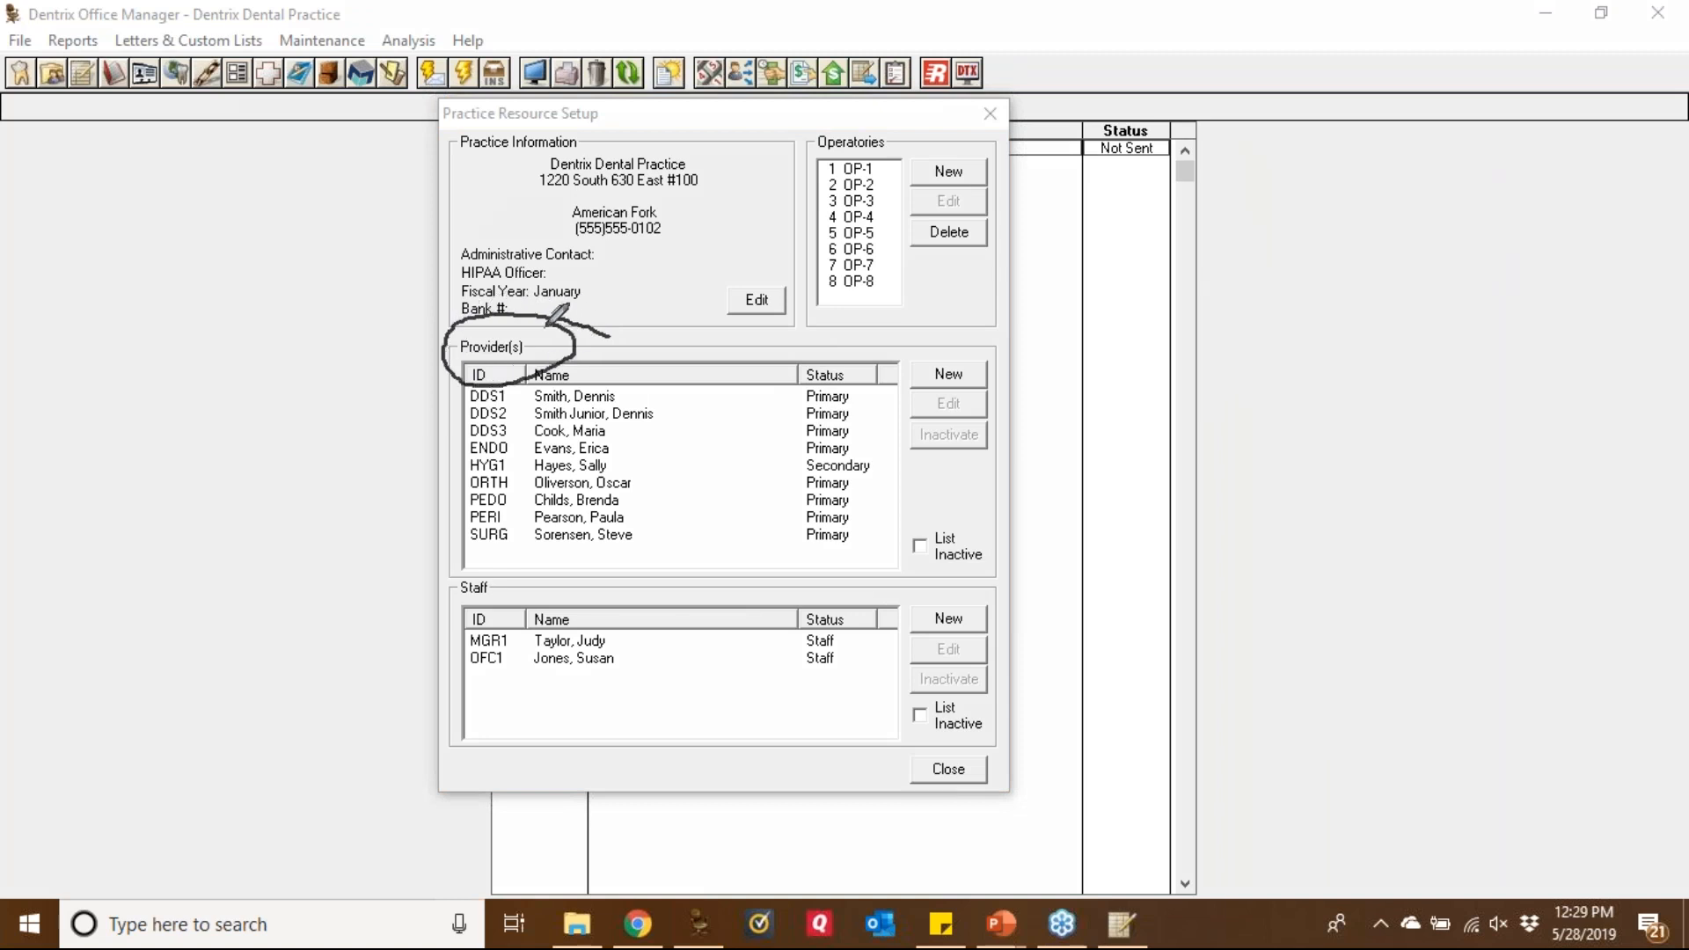
pyautogui.moveTo(504, 549)
pyautogui.mouseDown()
pyautogui.moveTo(453, 626)
pyautogui.moveTo(532, 558)
pyautogui.moveTo(507, 547)
pyautogui.mouseUp()
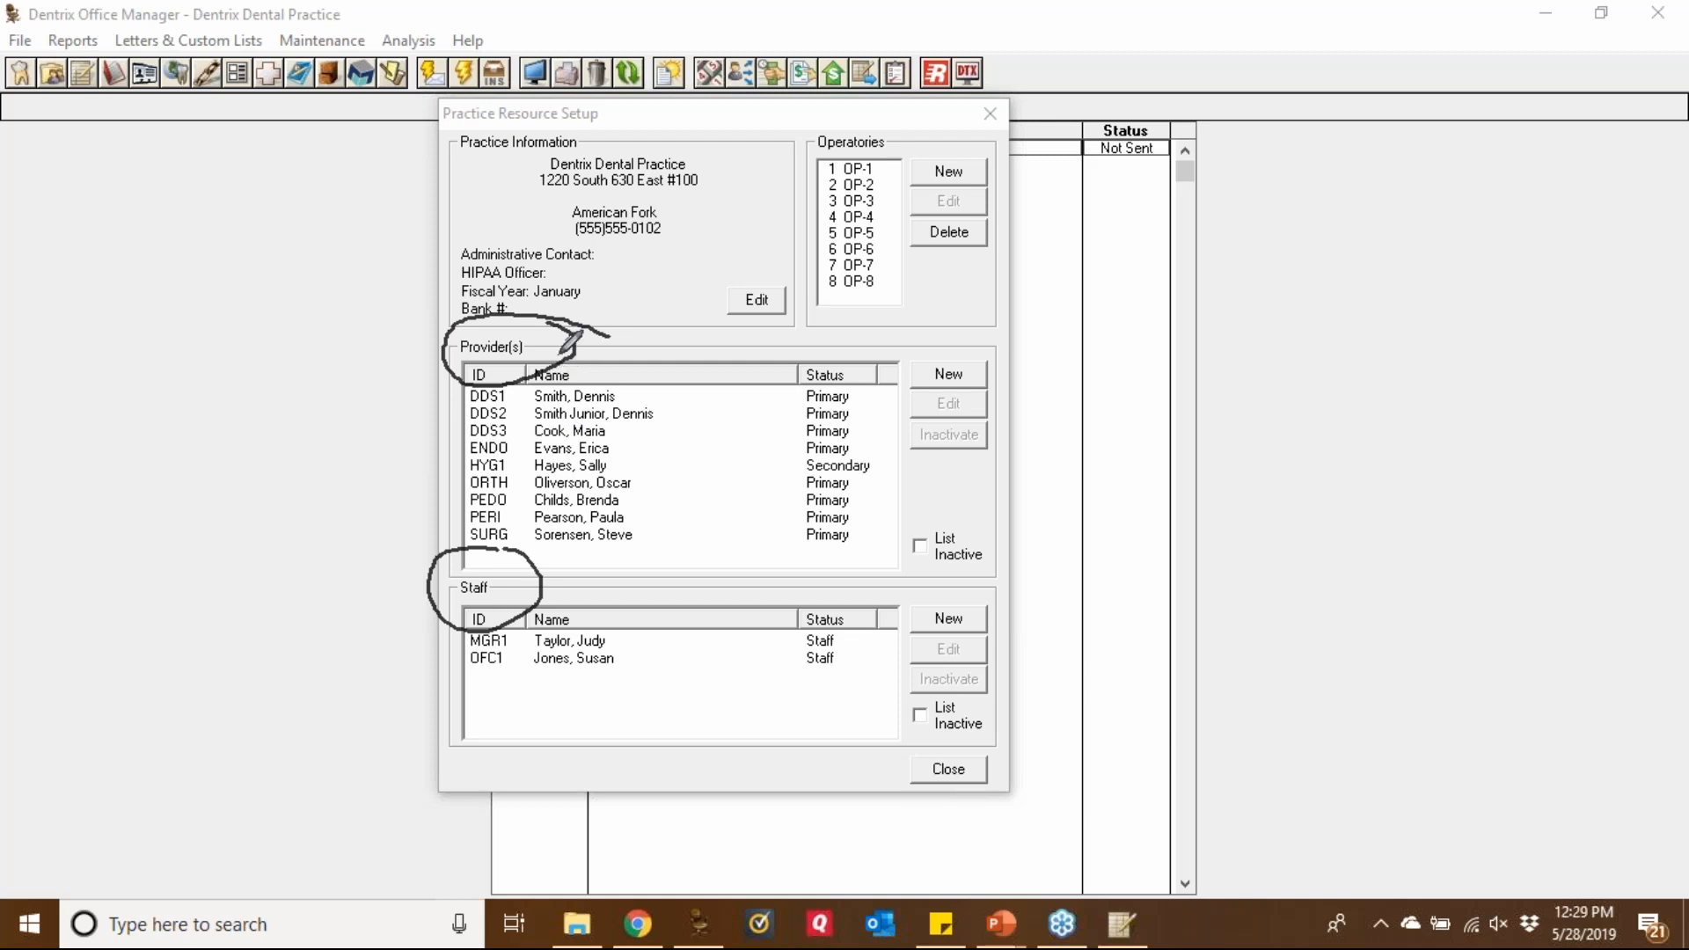
pyautogui.moveTo(454, 319)
pyautogui.mouseDown()
pyautogui.moveTo(450, 387)
pyautogui.moveTo(582, 347)
pyautogui.moveTo(527, 299)
pyautogui.moveTo(453, 343)
pyautogui.moveTo(563, 347)
pyautogui.moveTo(483, 304)
pyautogui.moveTo(445, 370)
pyautogui.moveTo(551, 318)
pyautogui.moveTo(479, 309)
pyautogui.mouseUp()
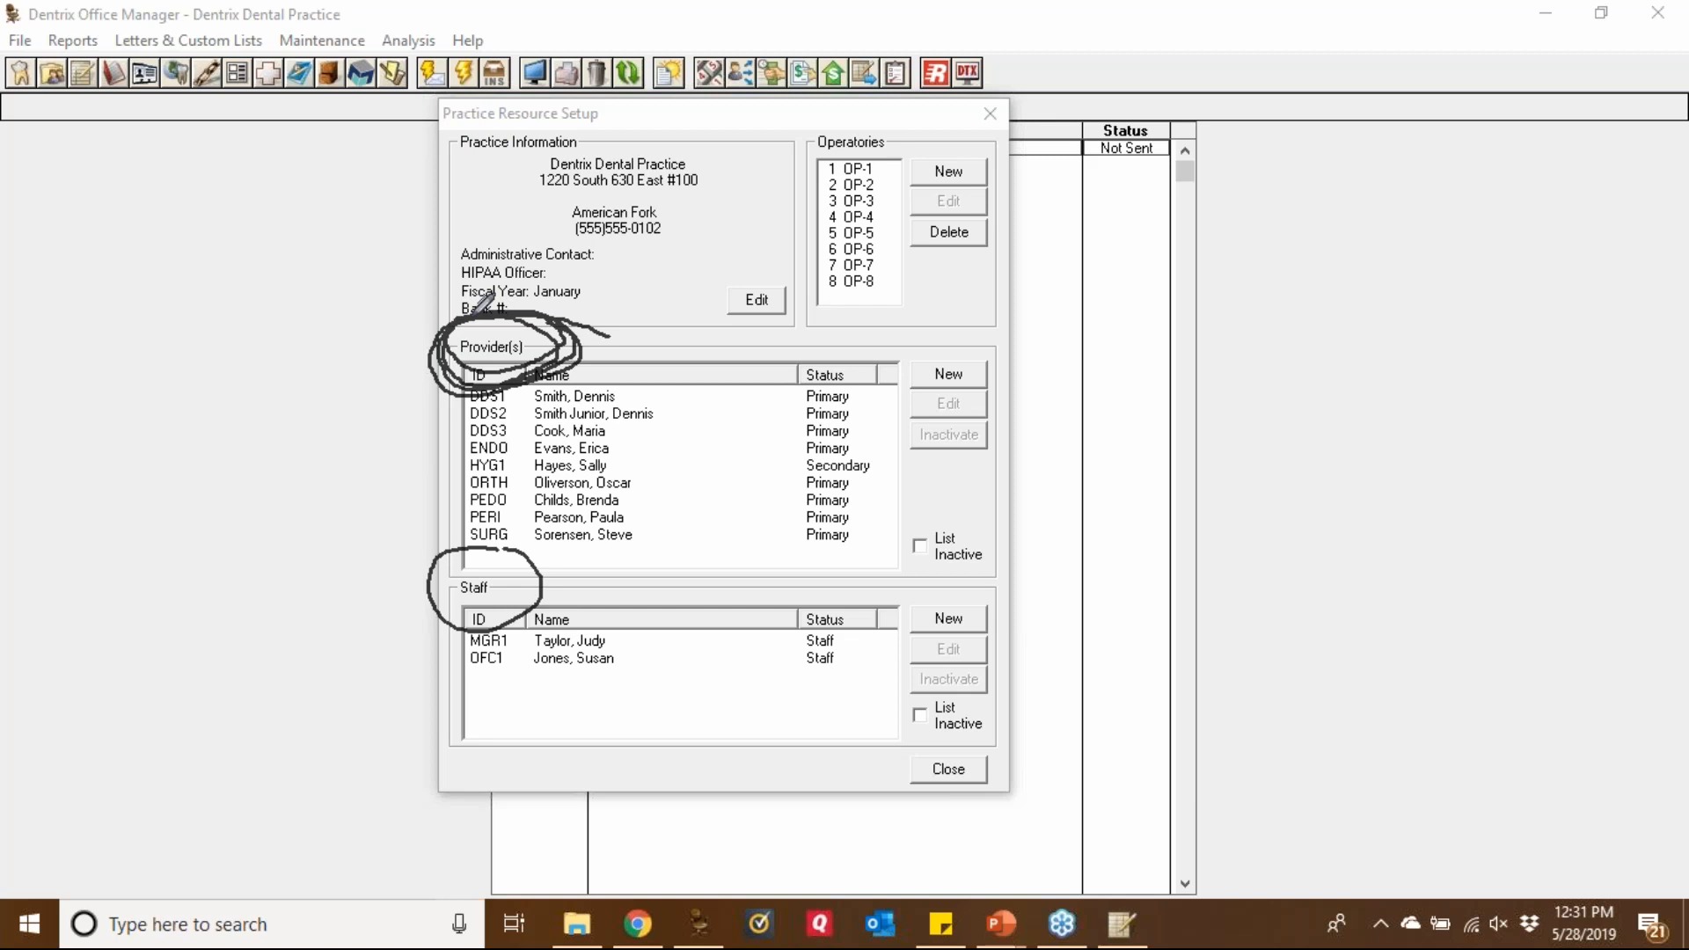
pyautogui.moveTo(459, 544)
pyautogui.mouseDown()
pyautogui.moveTo(495, 552)
pyautogui.moveTo(420, 605)
pyautogui.moveTo(549, 585)
pyautogui.moveTo(519, 532)
pyautogui.moveTo(475, 607)
pyautogui.mouseUp()
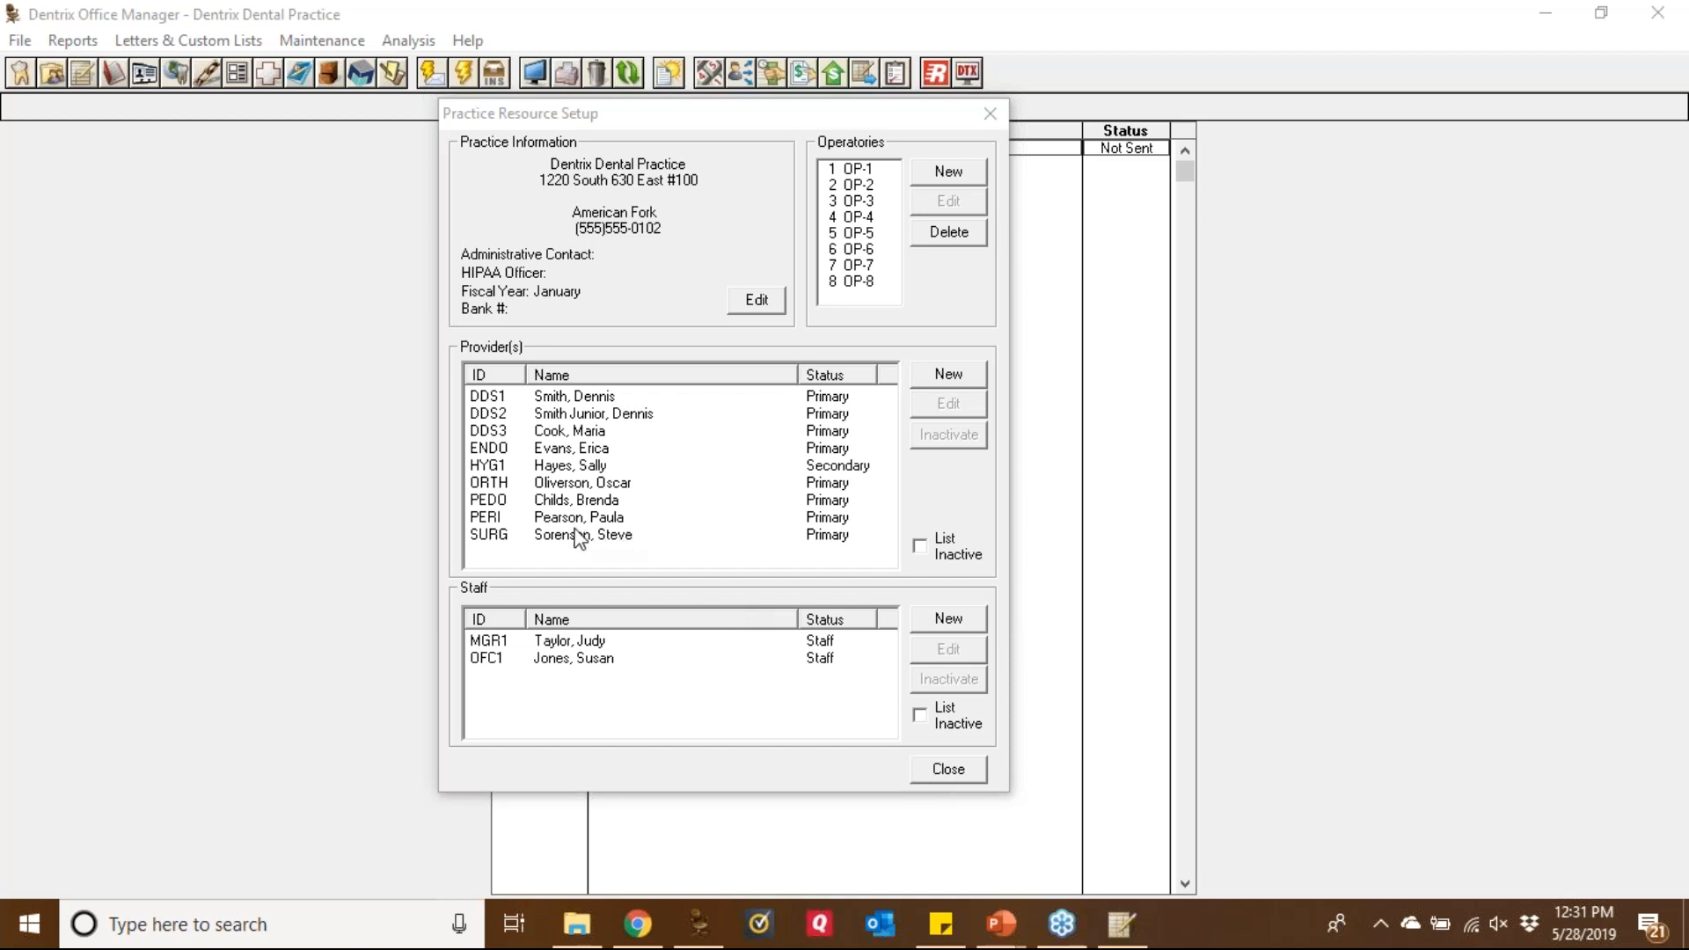
# Try to inactivate provider DDS3, choosing DDS1 as the replacement provider
pyautogui.click(564, 436)
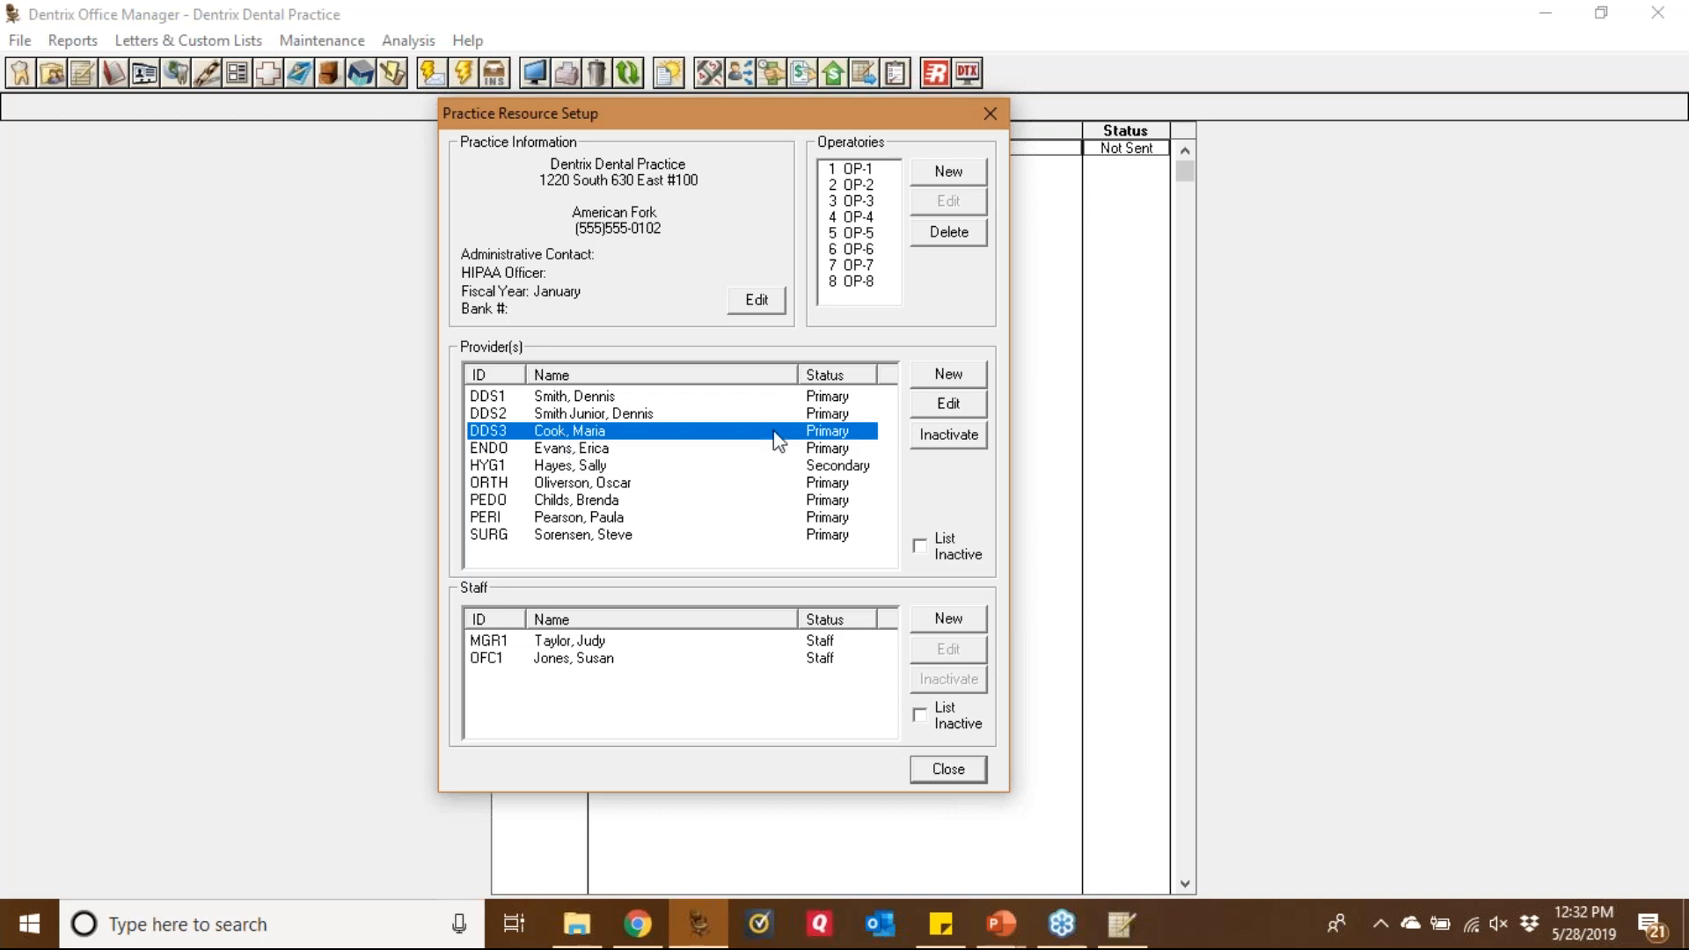
pyautogui.click(949, 437)
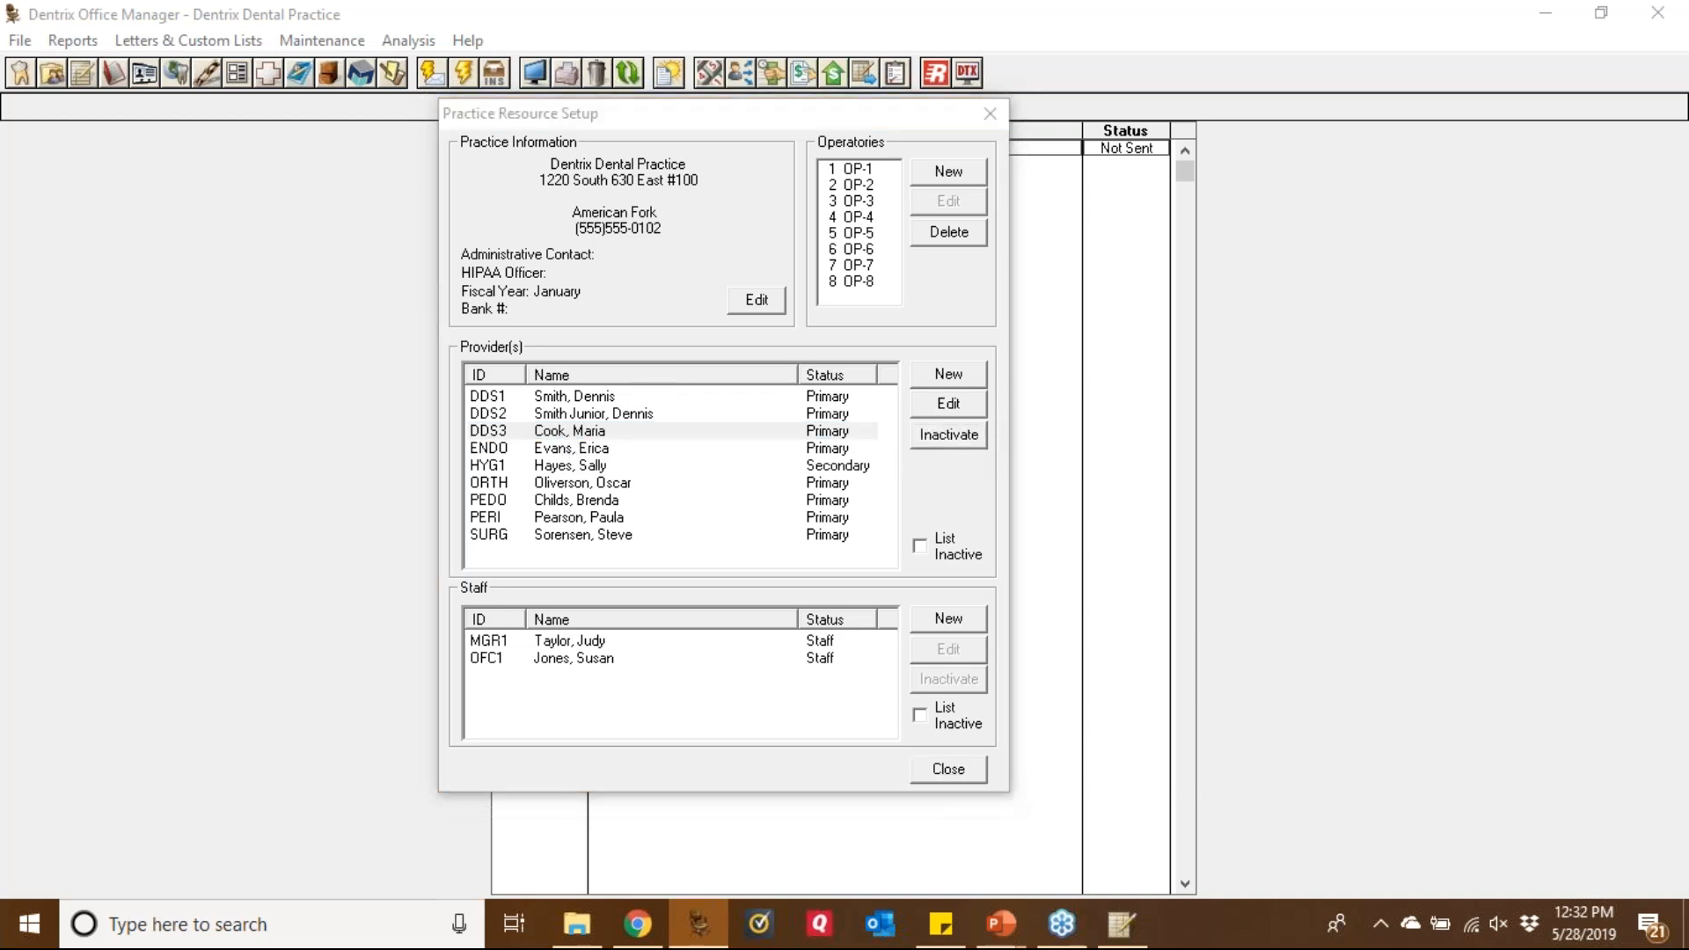
pyautogui.moveTo(840, 178); pyautogui.dragTo(1222, 151)
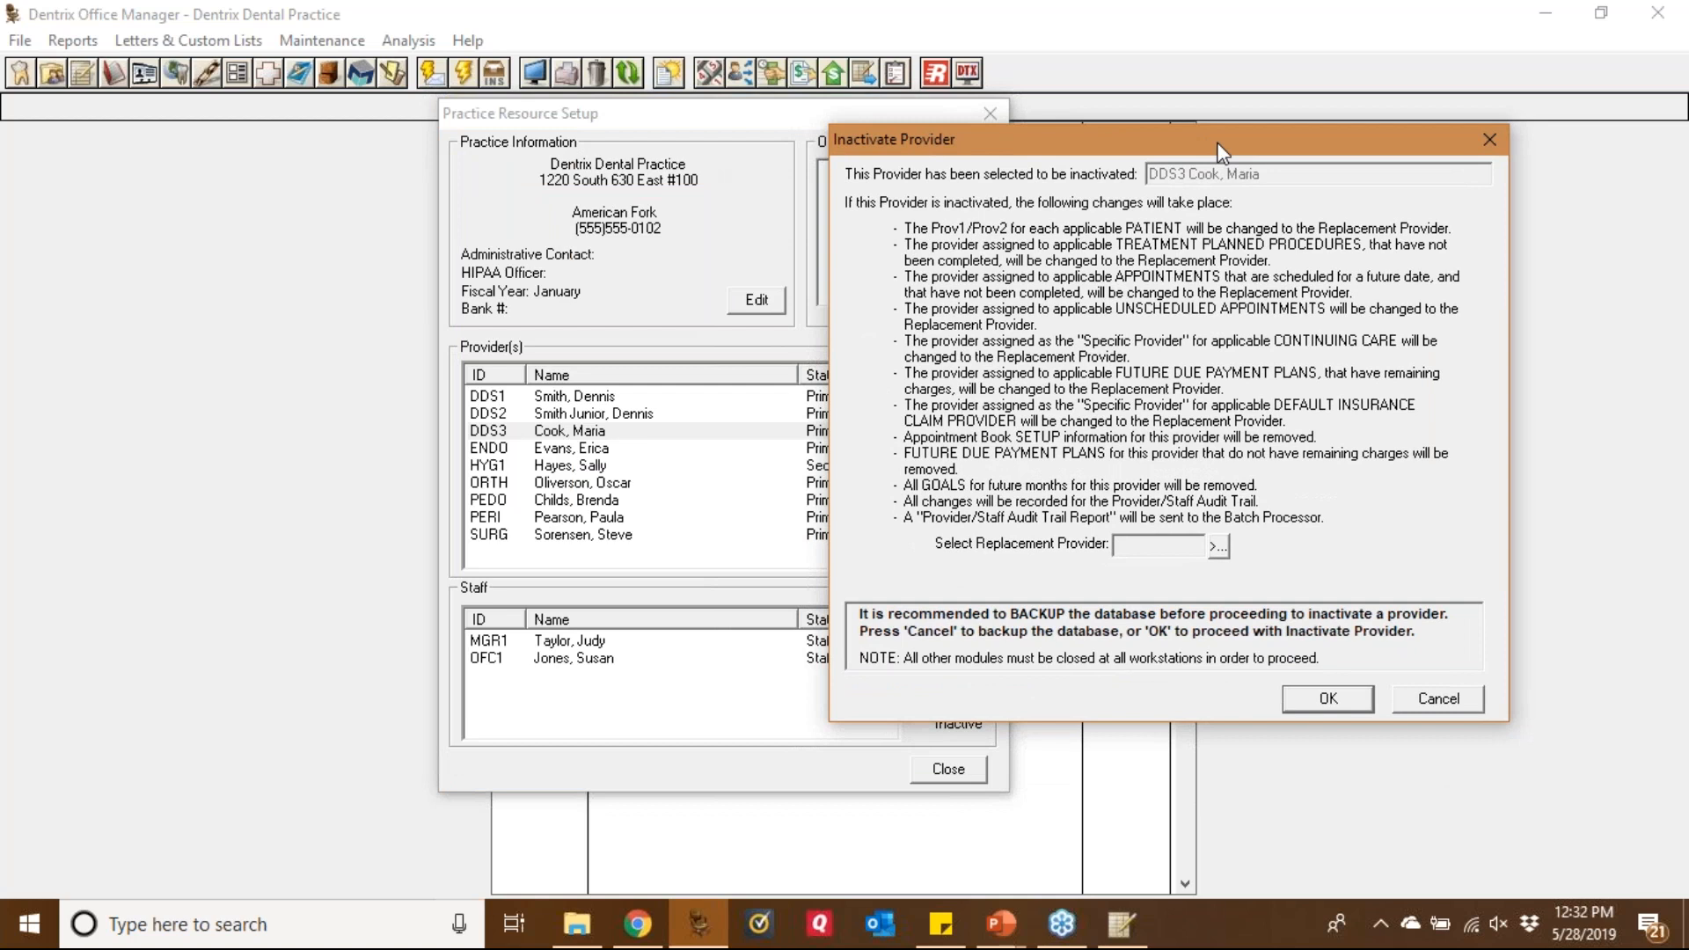
pyautogui.click(1218, 546)
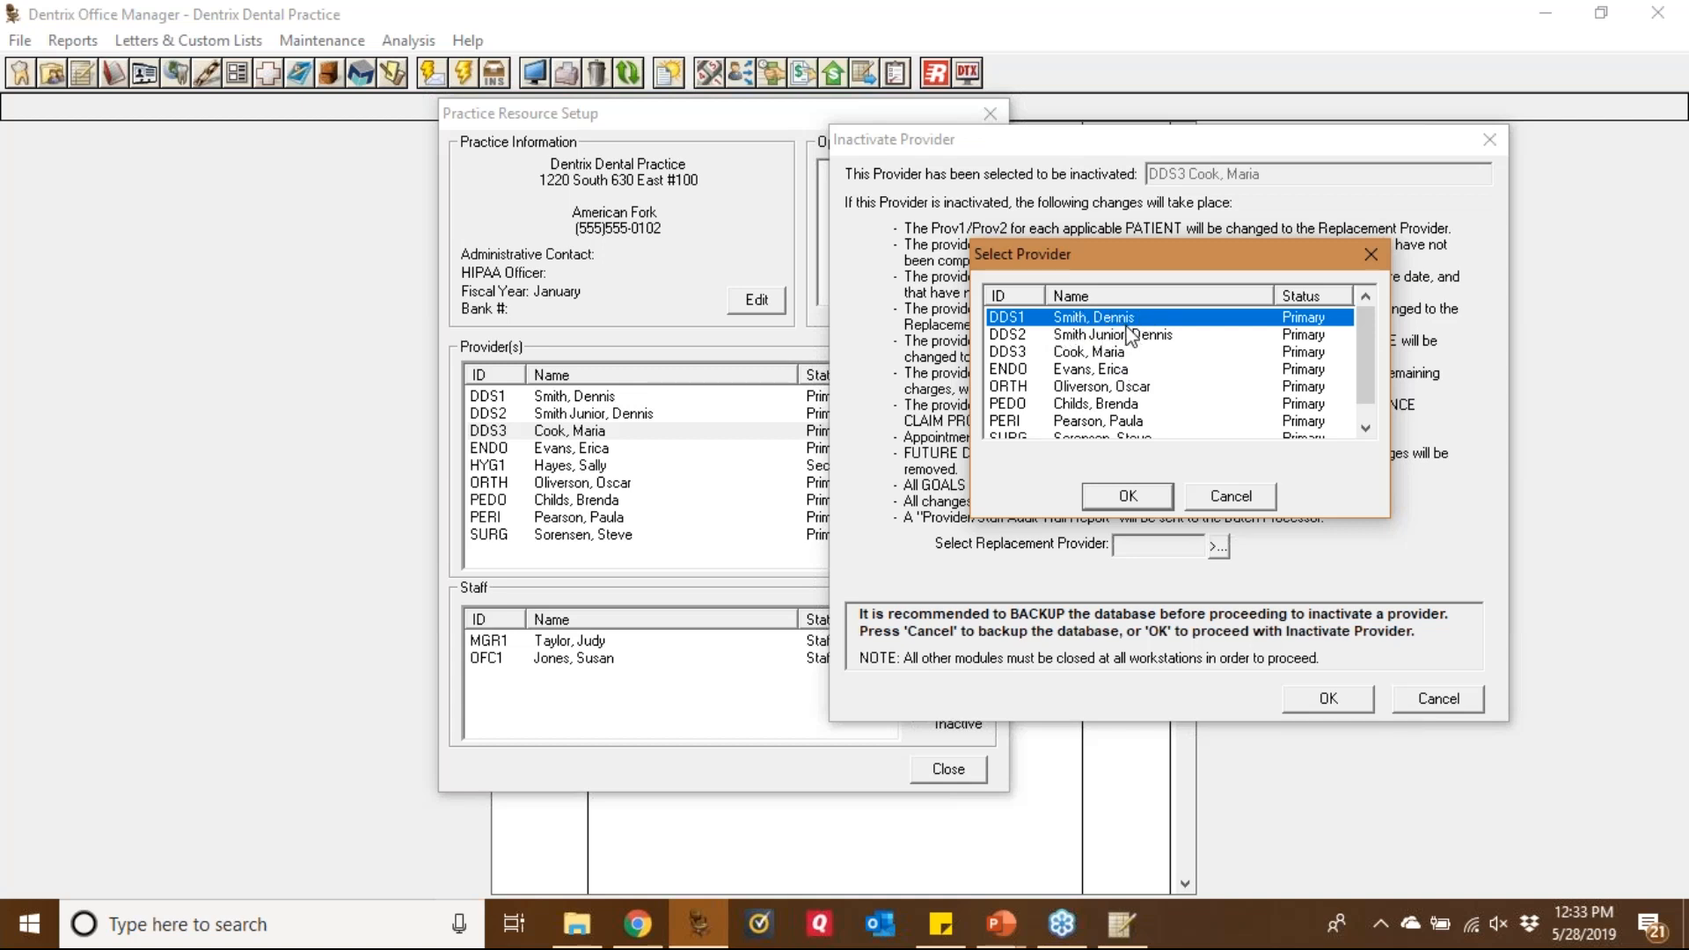
pyautogui.click(1130, 504)
pyautogui.click(1326, 701)
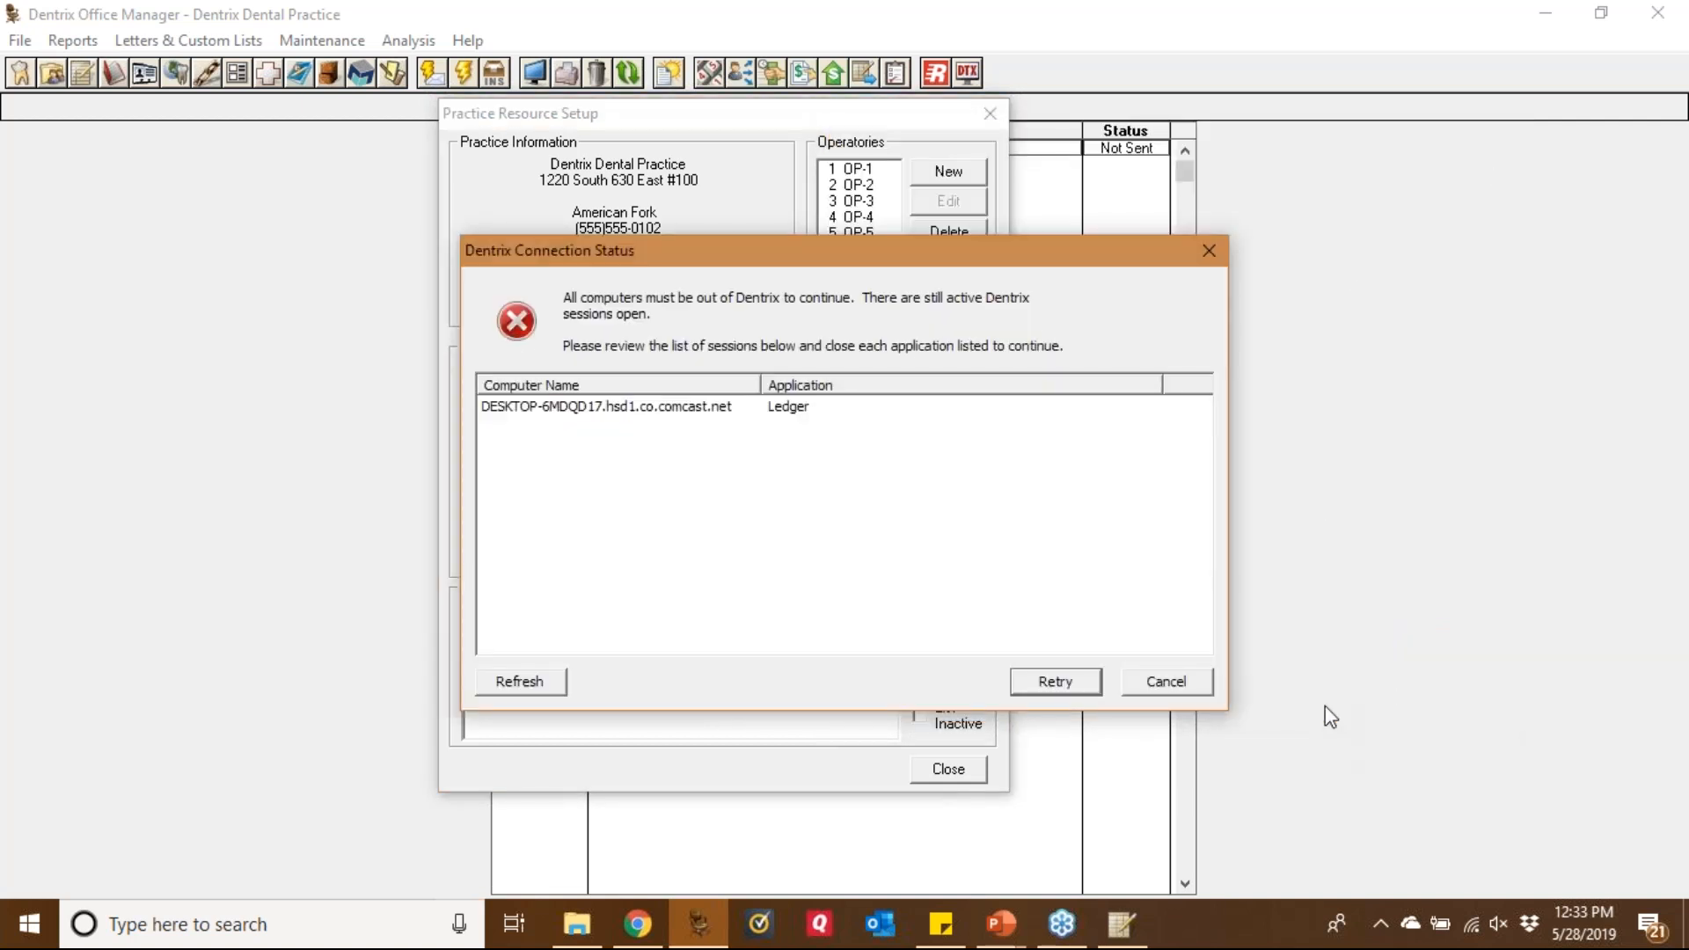
# Close the open Ledger session and retry the inactivation of provider DDS3
pyautogui.moveTo(1126, 921)
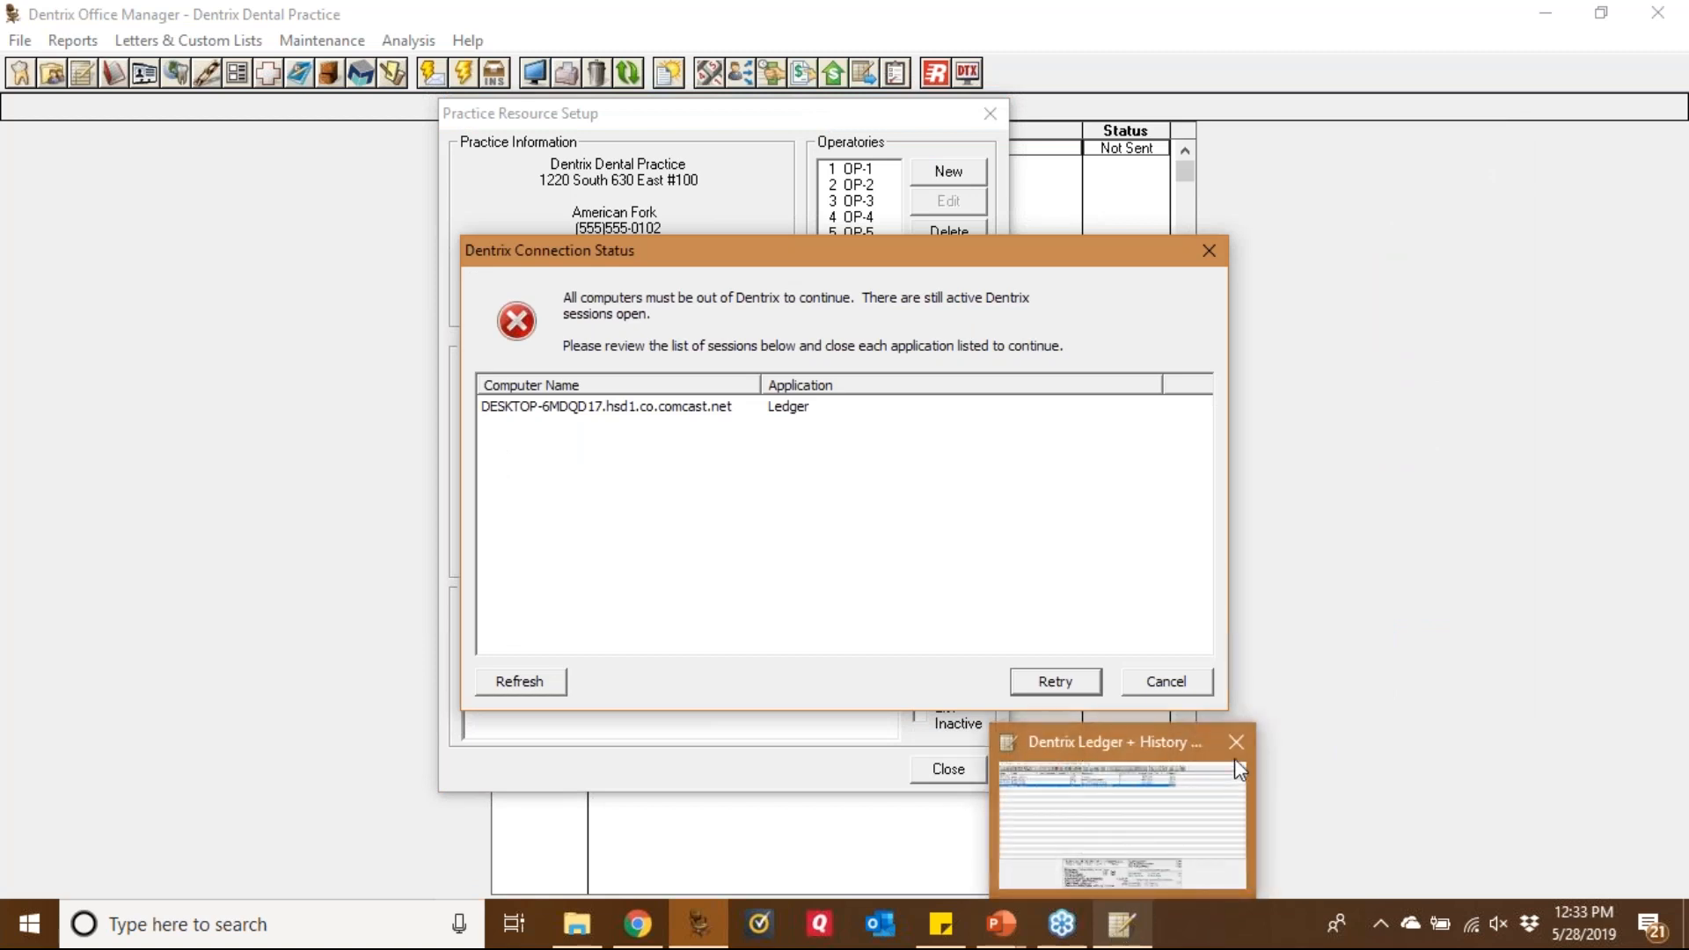
pyautogui.click(1235, 743)
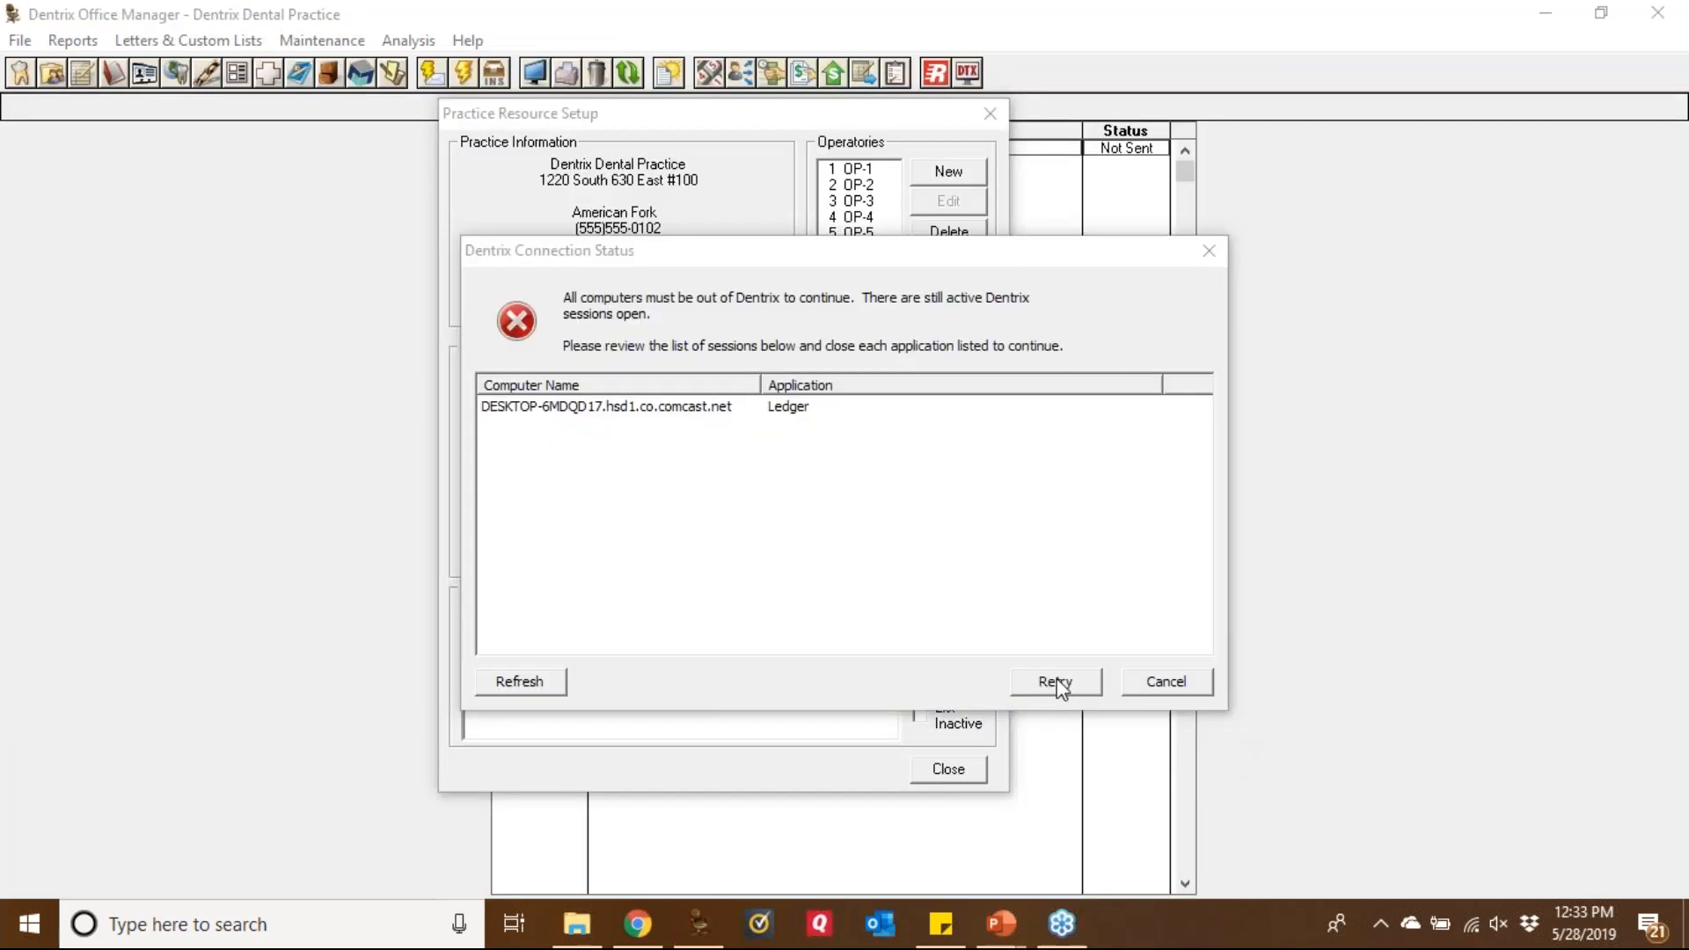
pyautogui.click(1058, 684)
pyautogui.click(1056, 684)
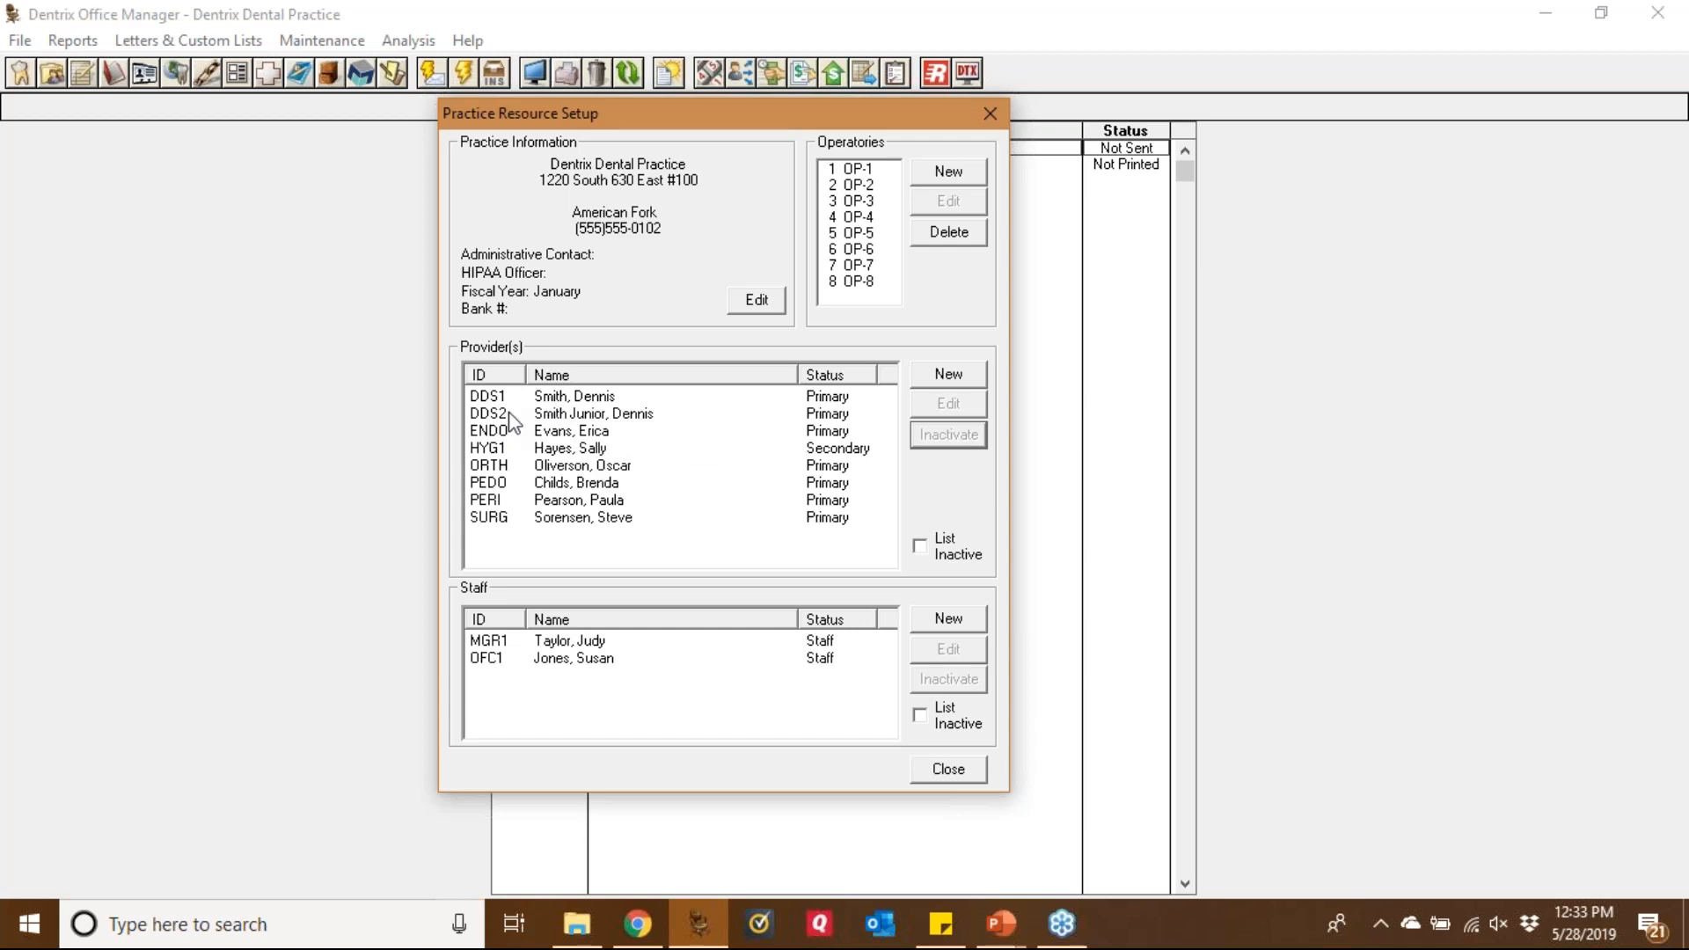
# List the inactive providers and reactivate provider DDS3
pyautogui.click(920, 546)
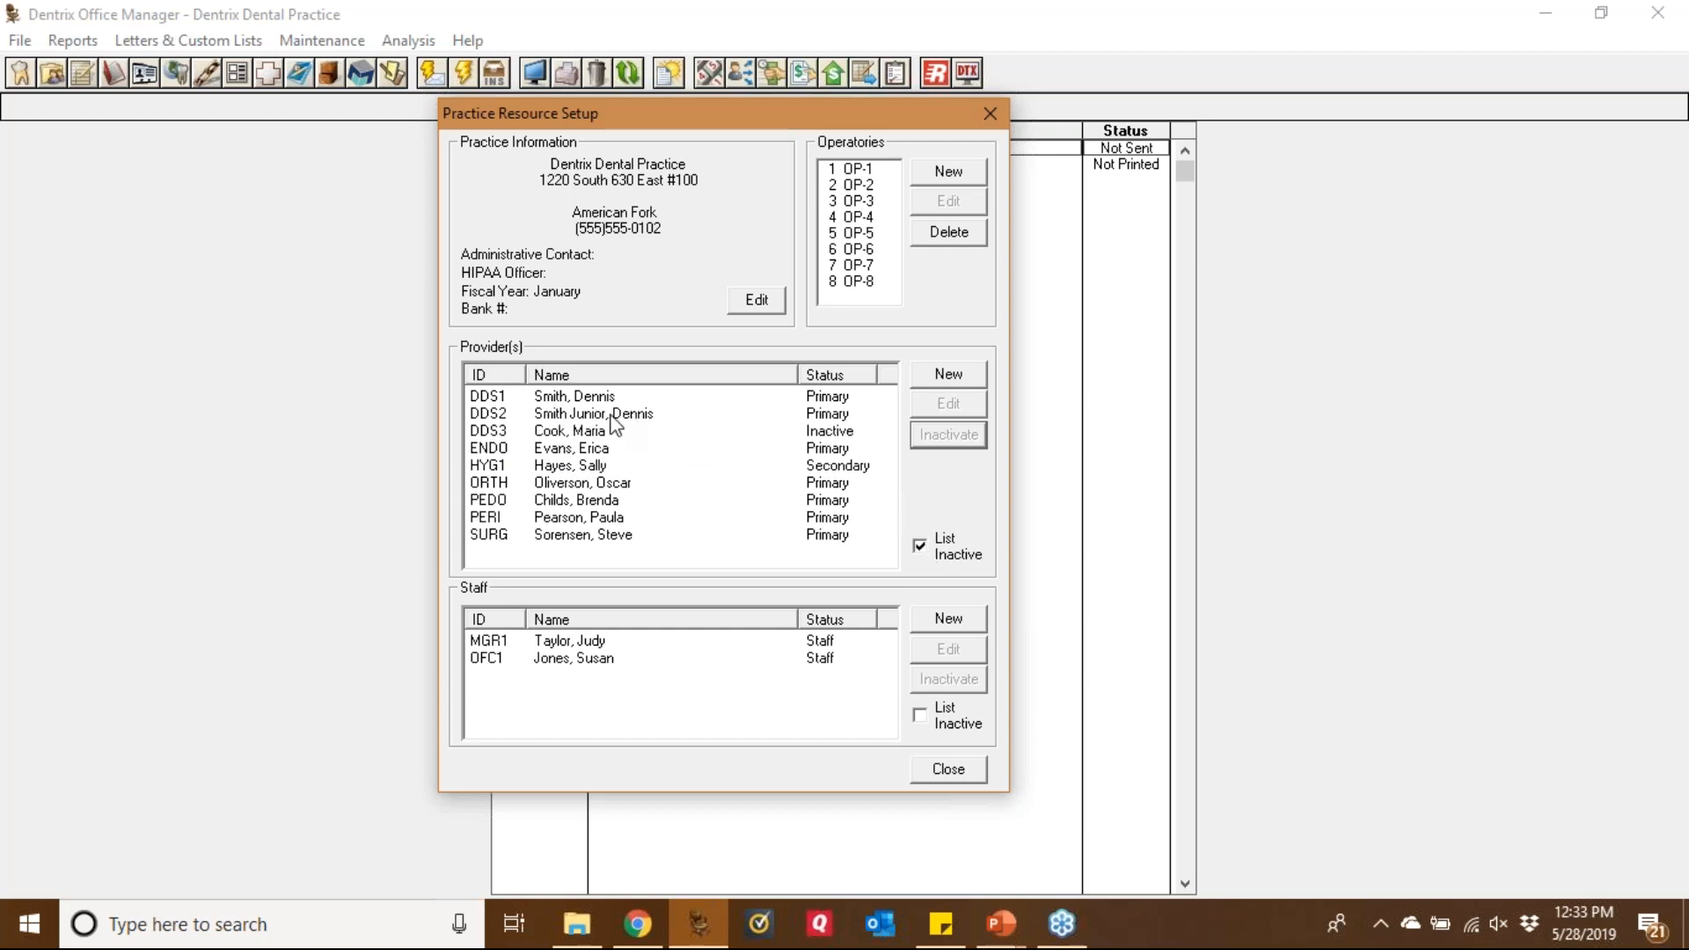
pyautogui.click(610, 431)
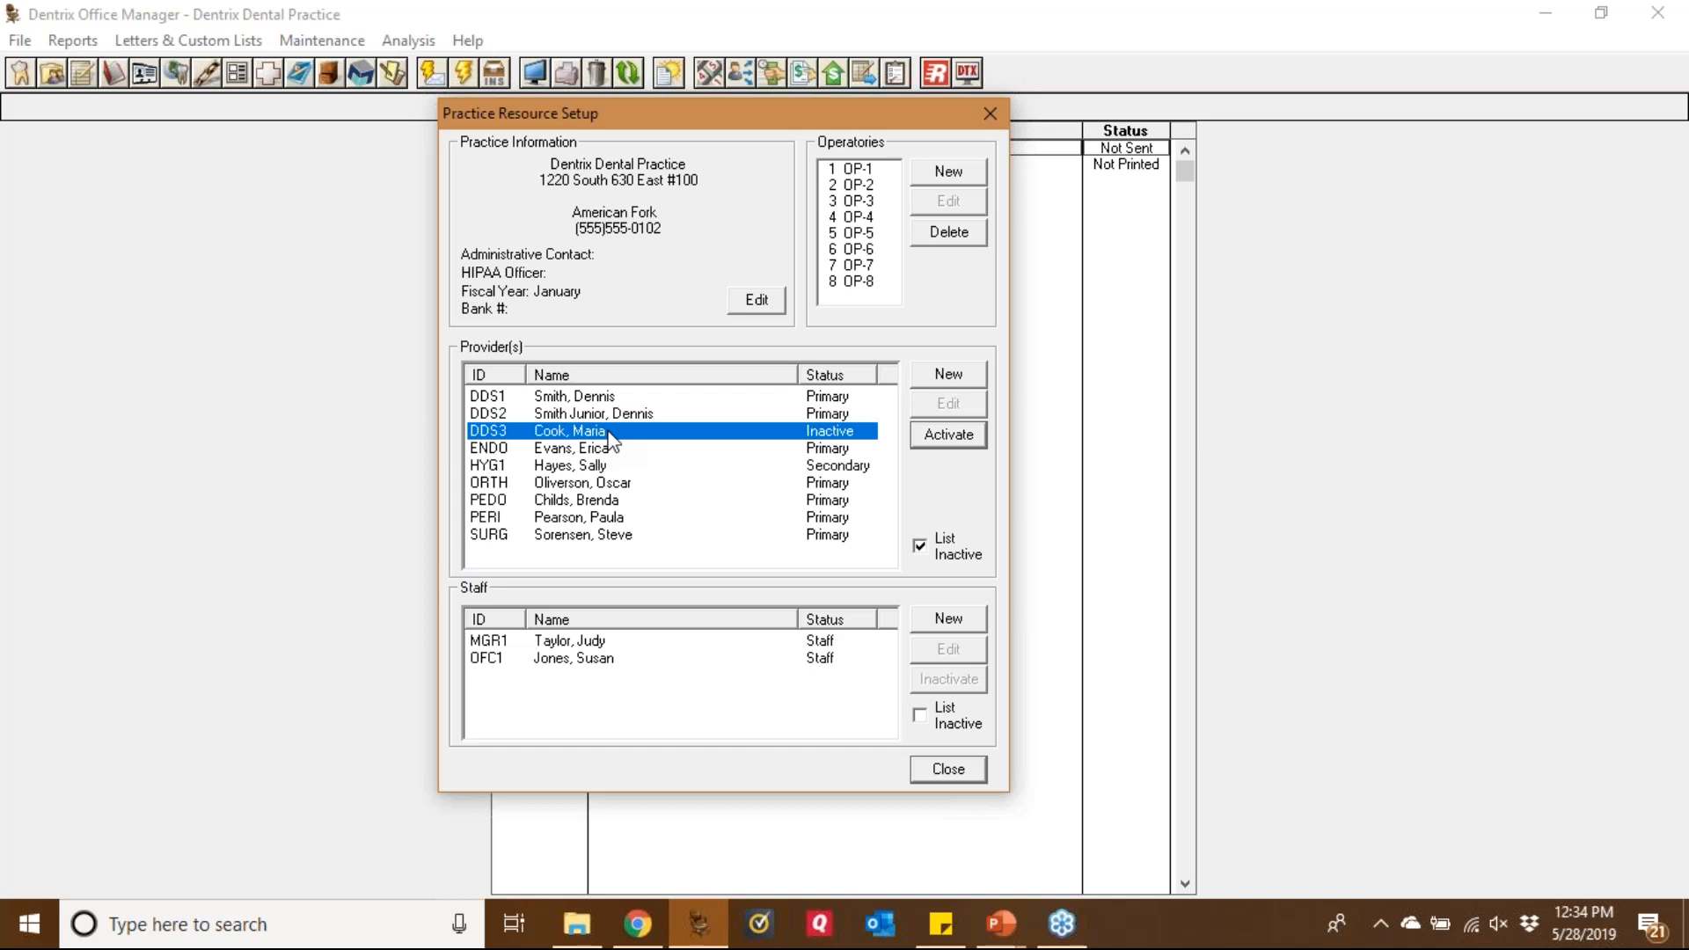
pyautogui.click(958, 434)
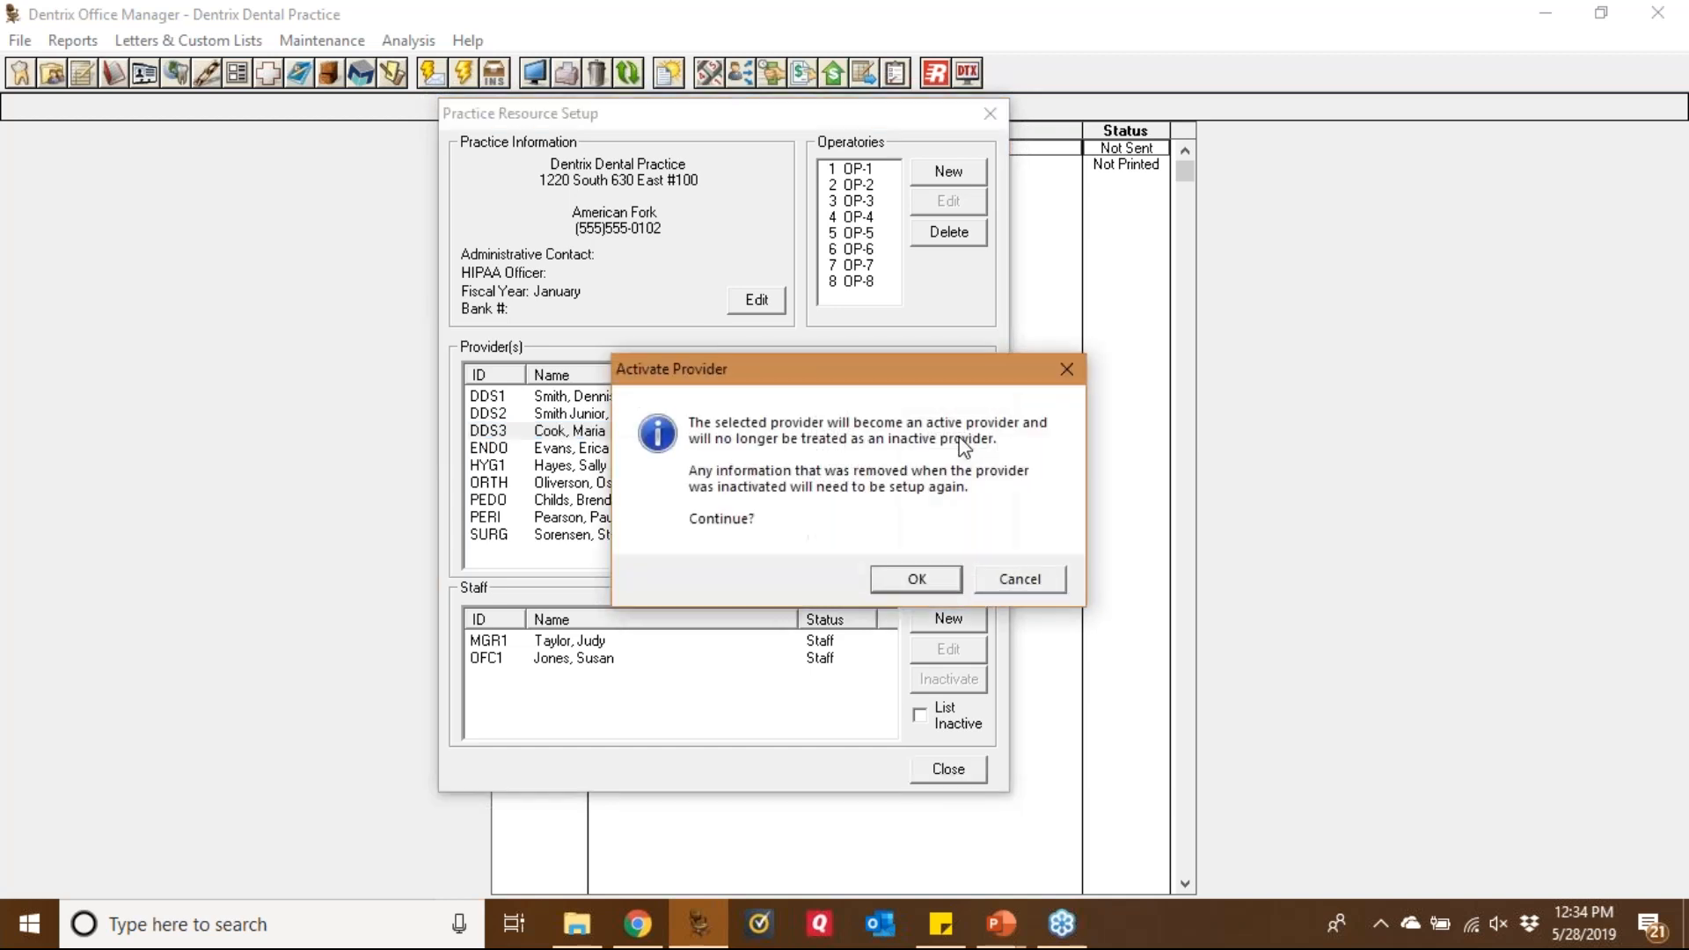
pyautogui.click(935, 579)
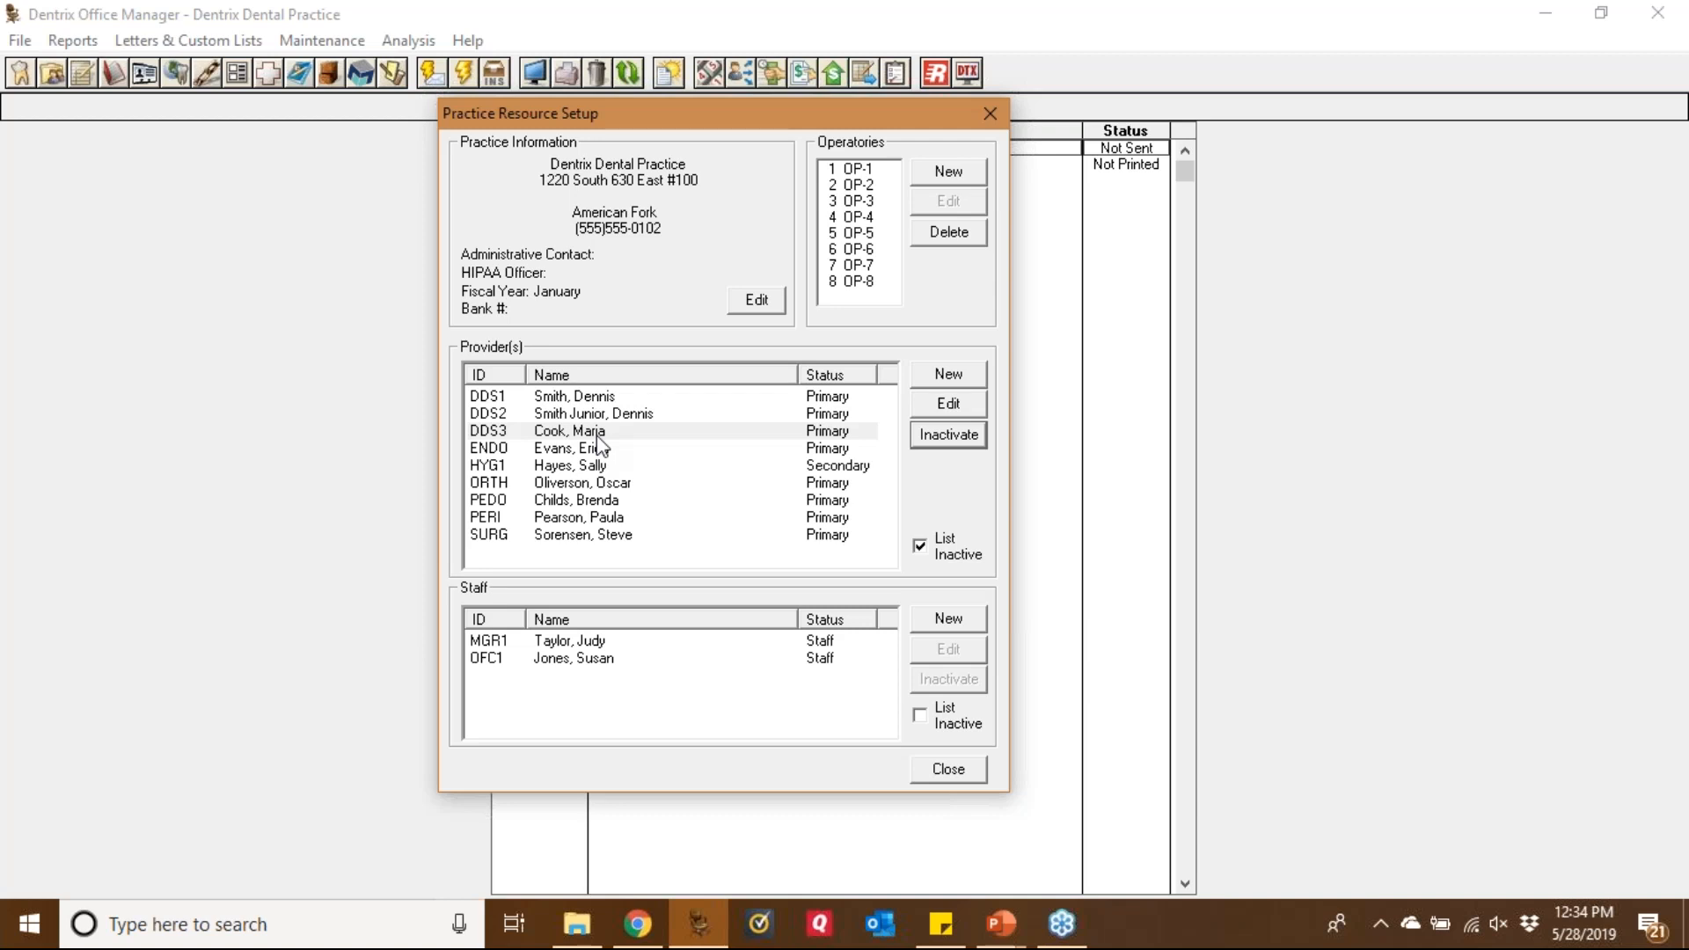
# Inactivate staff member OFC1 with MGR1 as the replacement, and close Practice Resource Setup
pyautogui.click(557, 646)
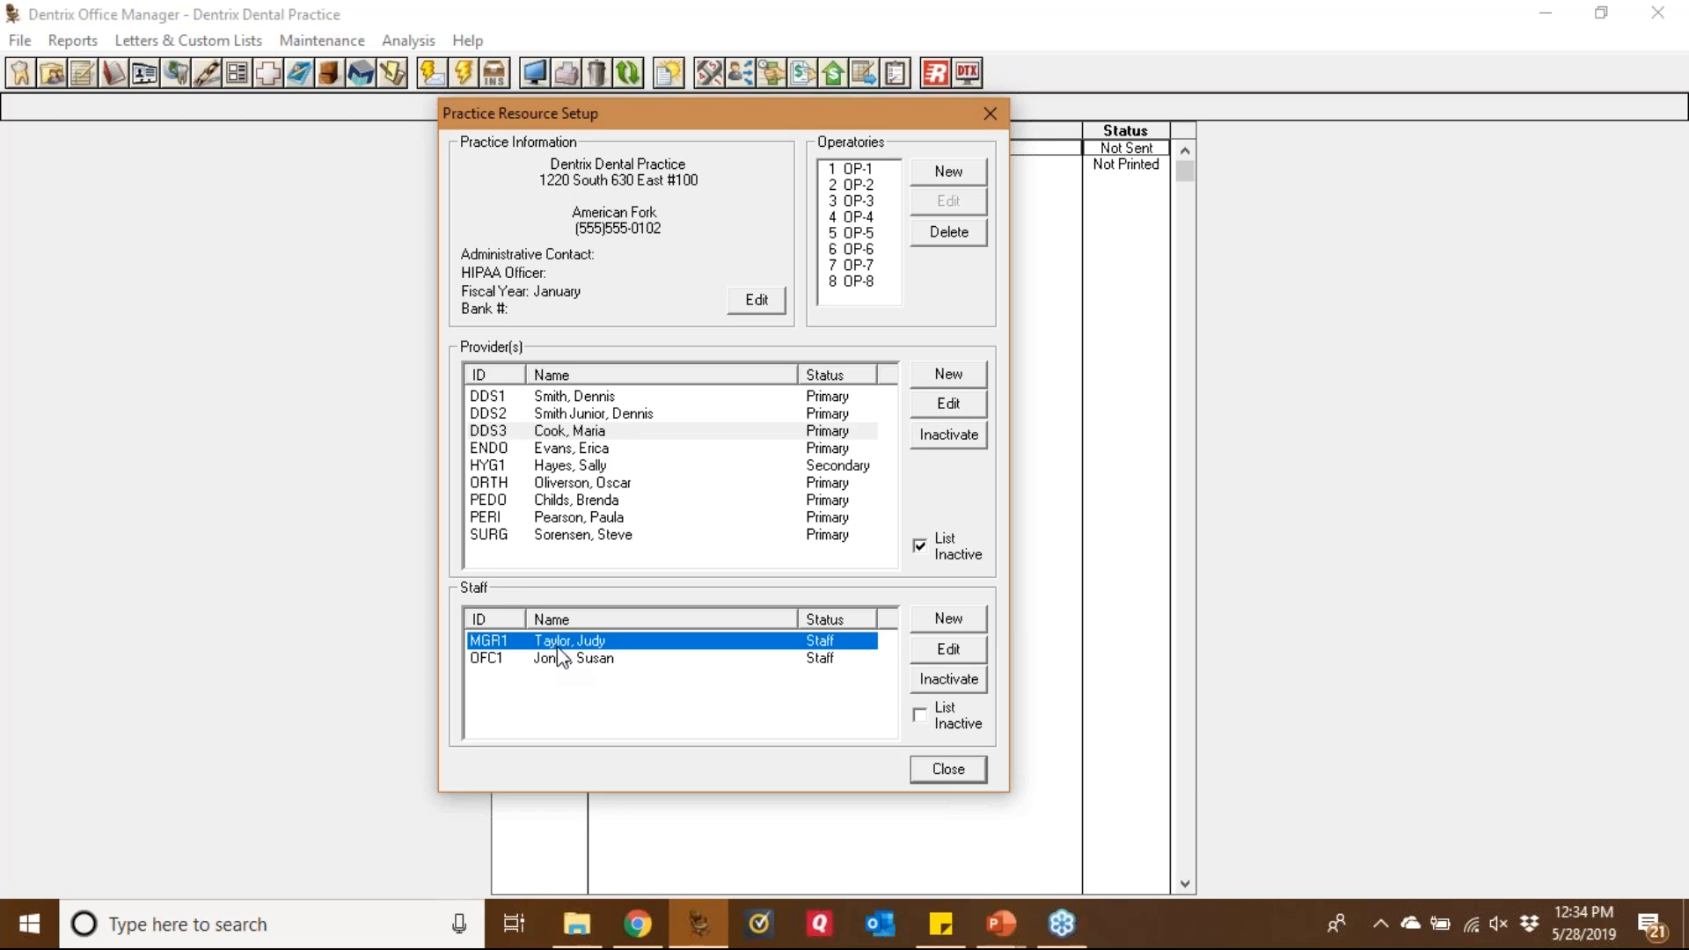
pyautogui.click(591, 667)
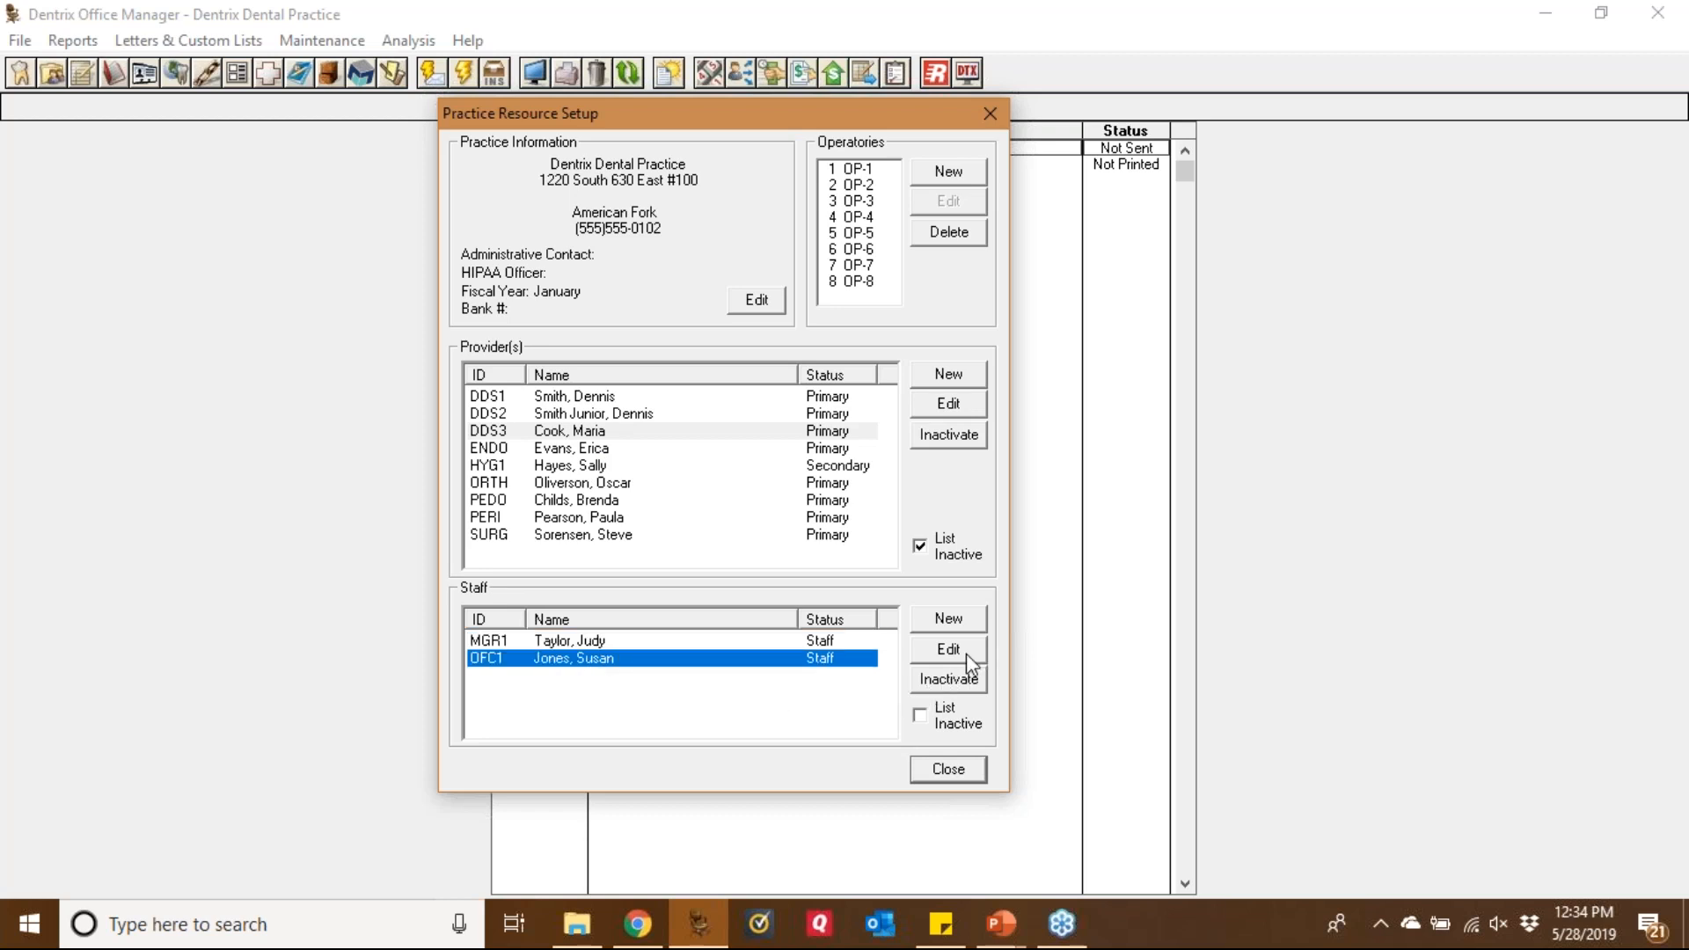
pyautogui.click(949, 683)
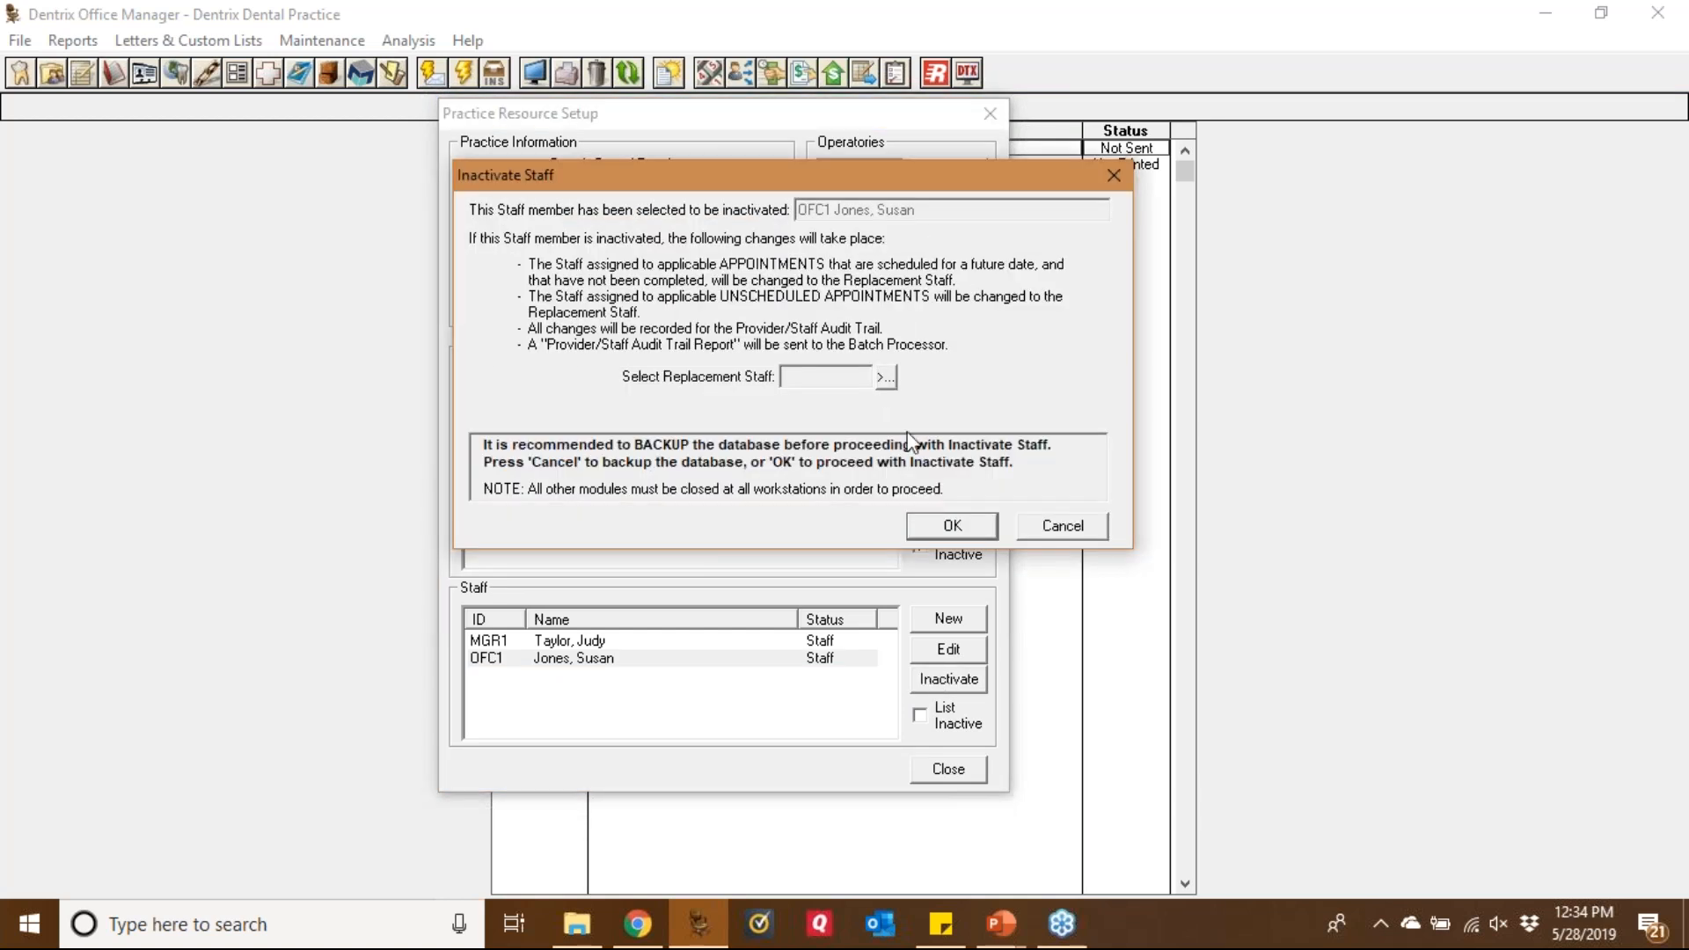
pyautogui.click(885, 378)
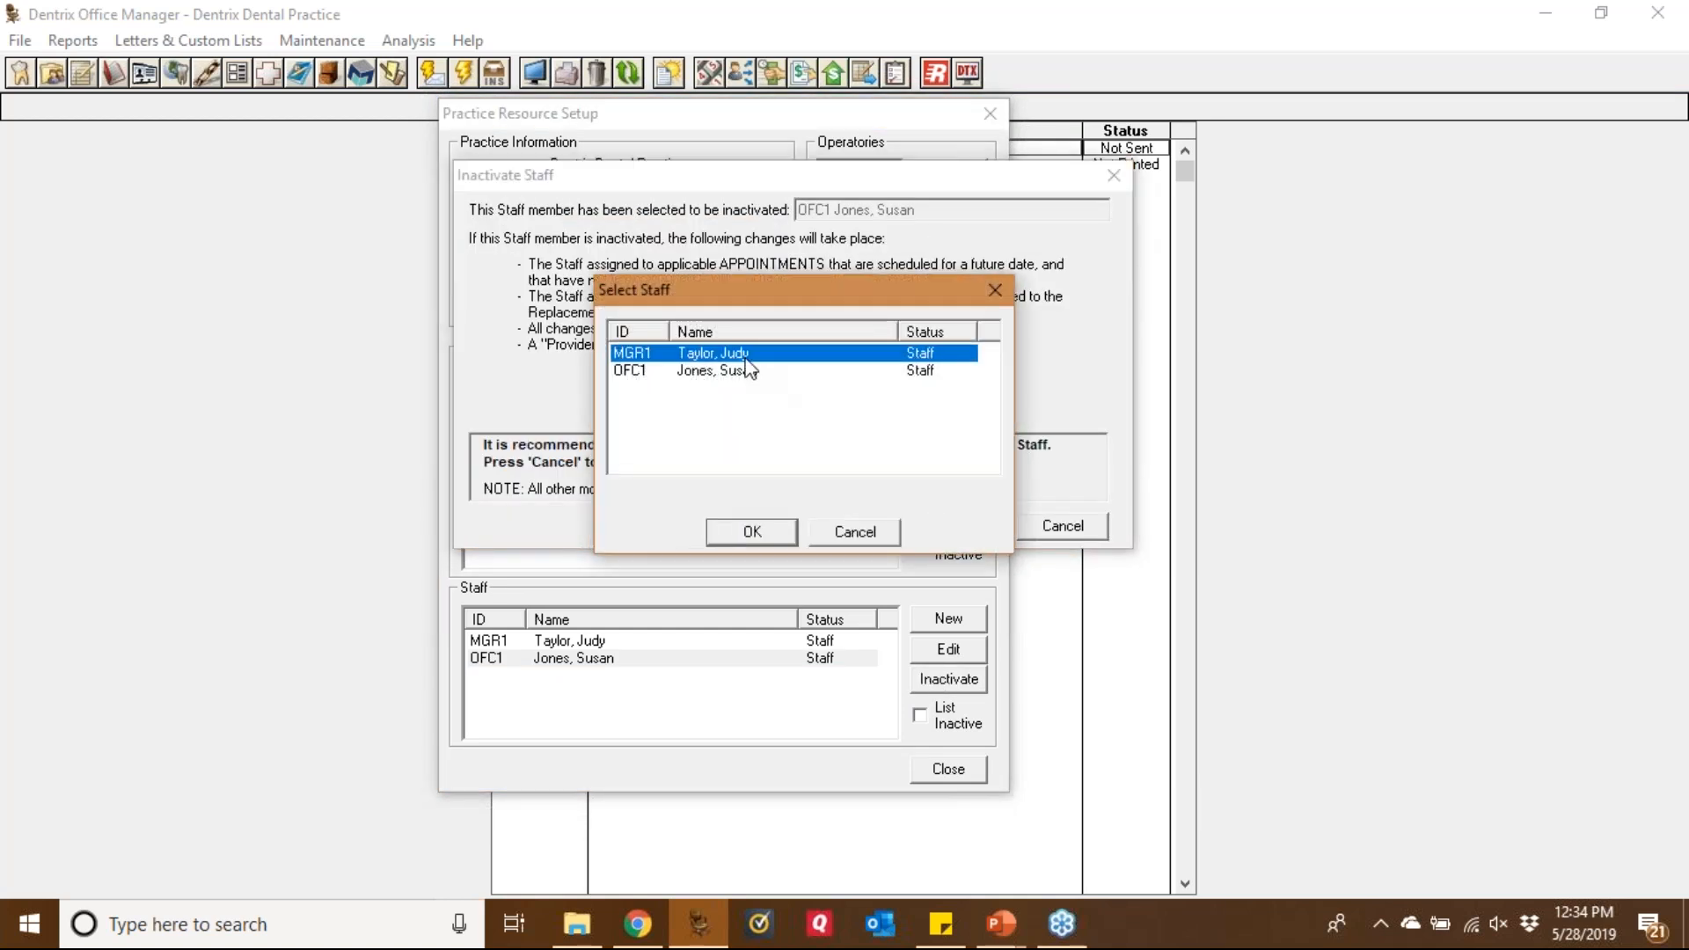
pyautogui.click(748, 532)
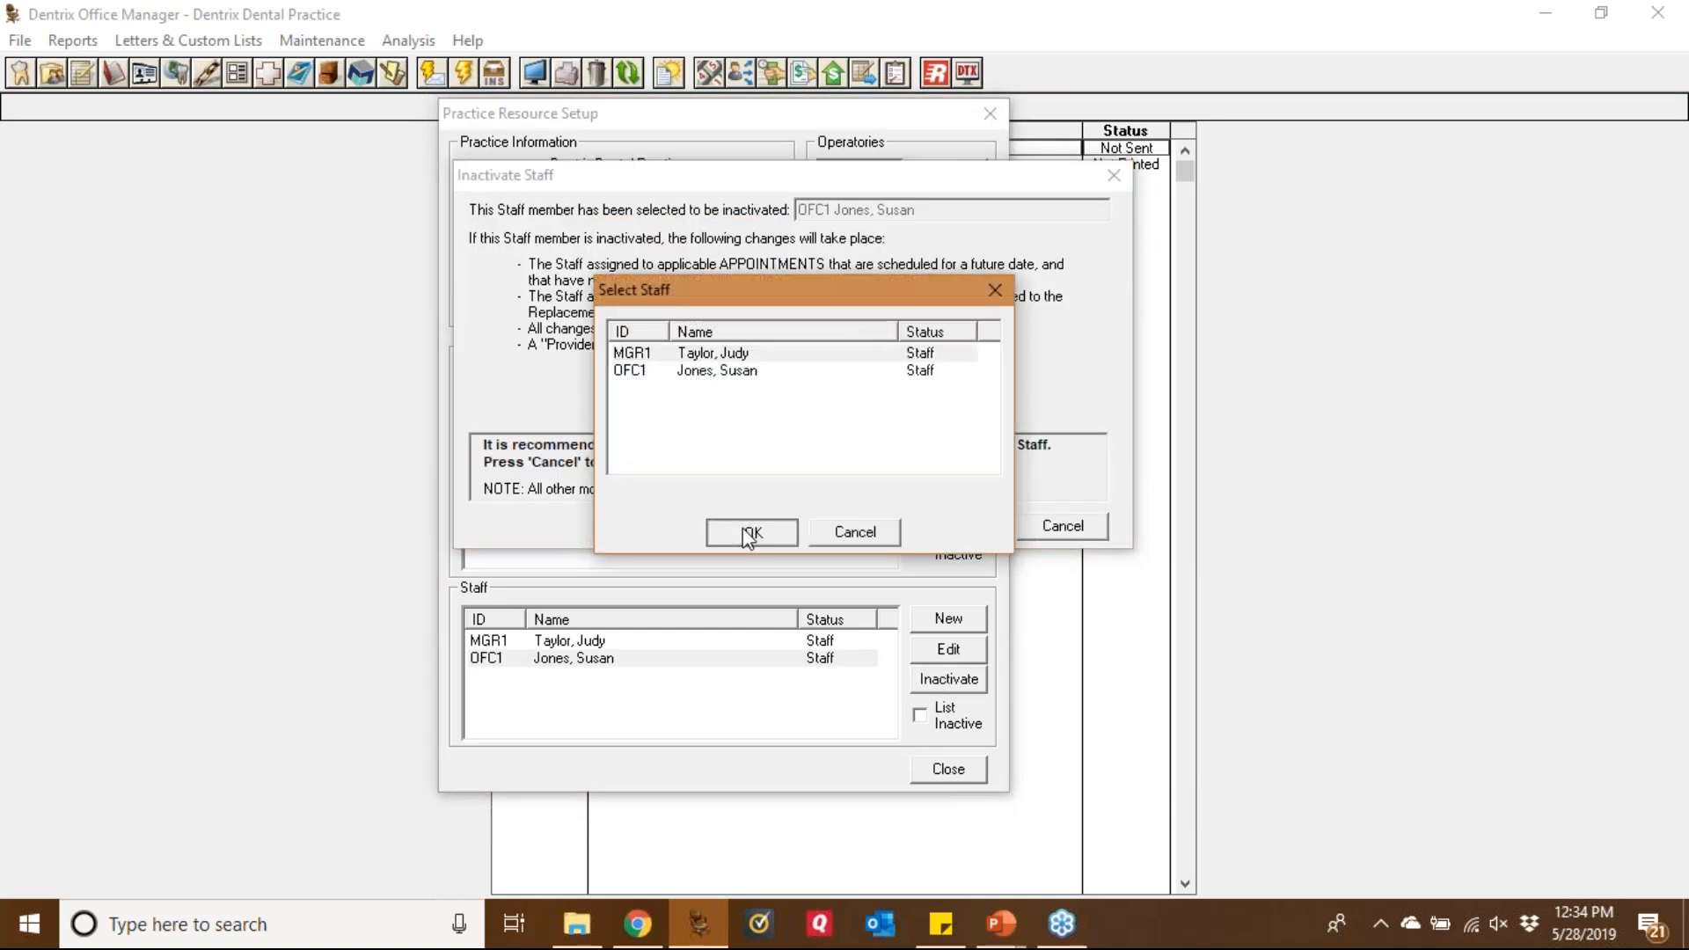
pyautogui.click(959, 526)
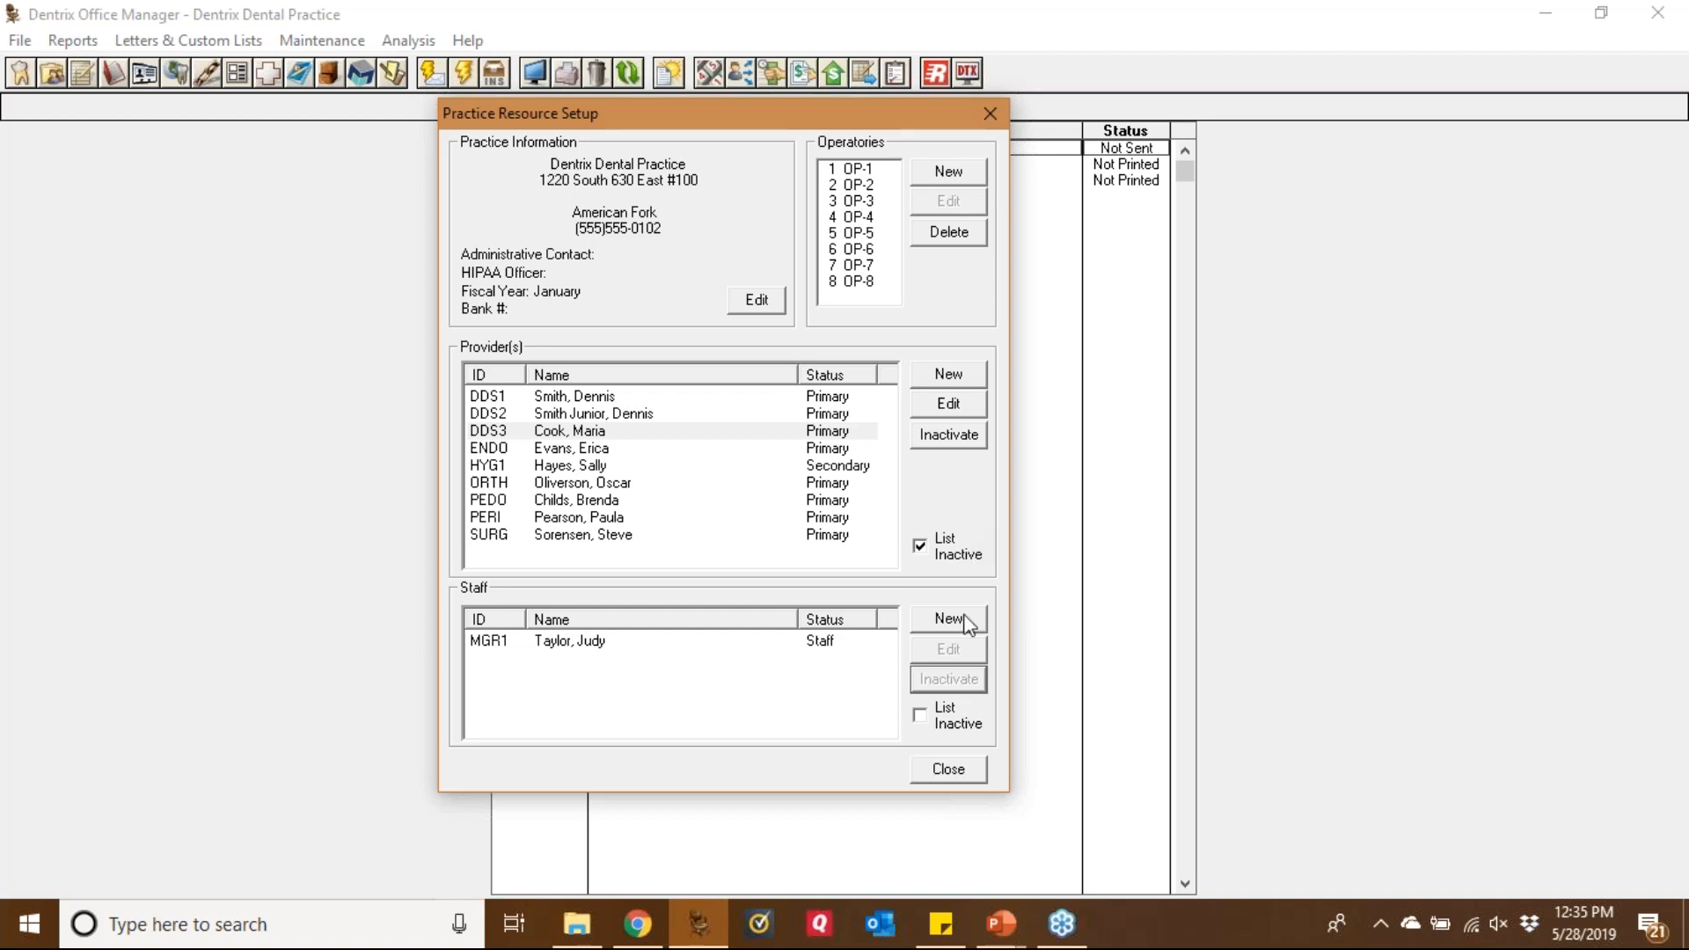
pyautogui.click(948, 769)
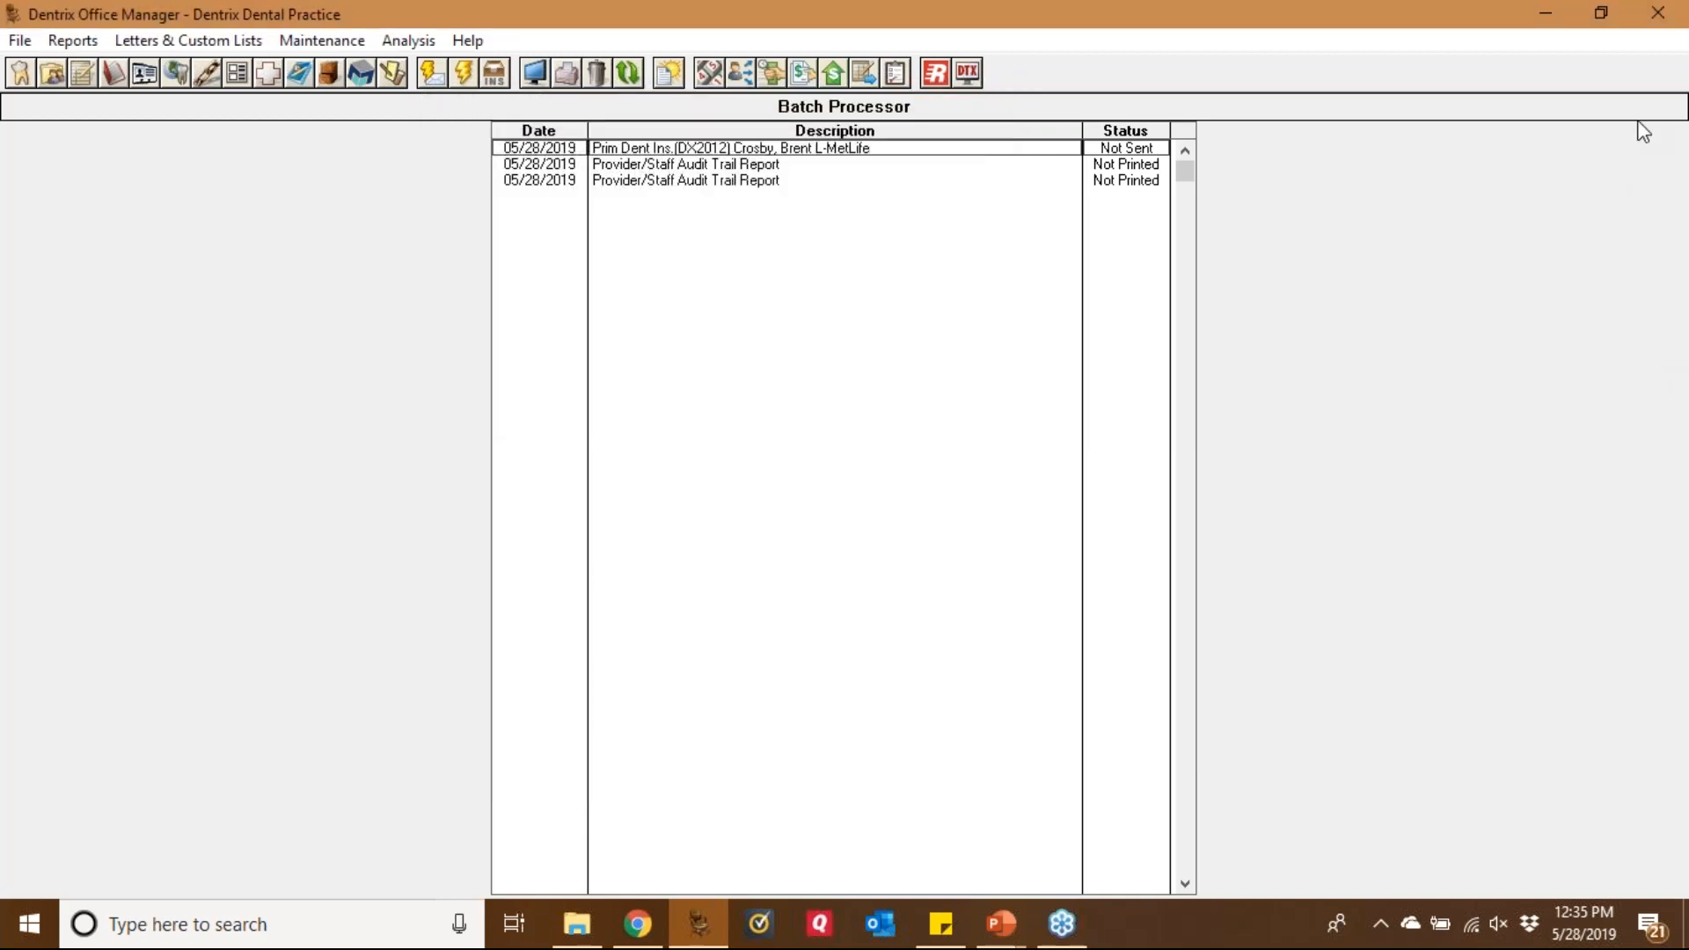
pyautogui.click(1668, 74)
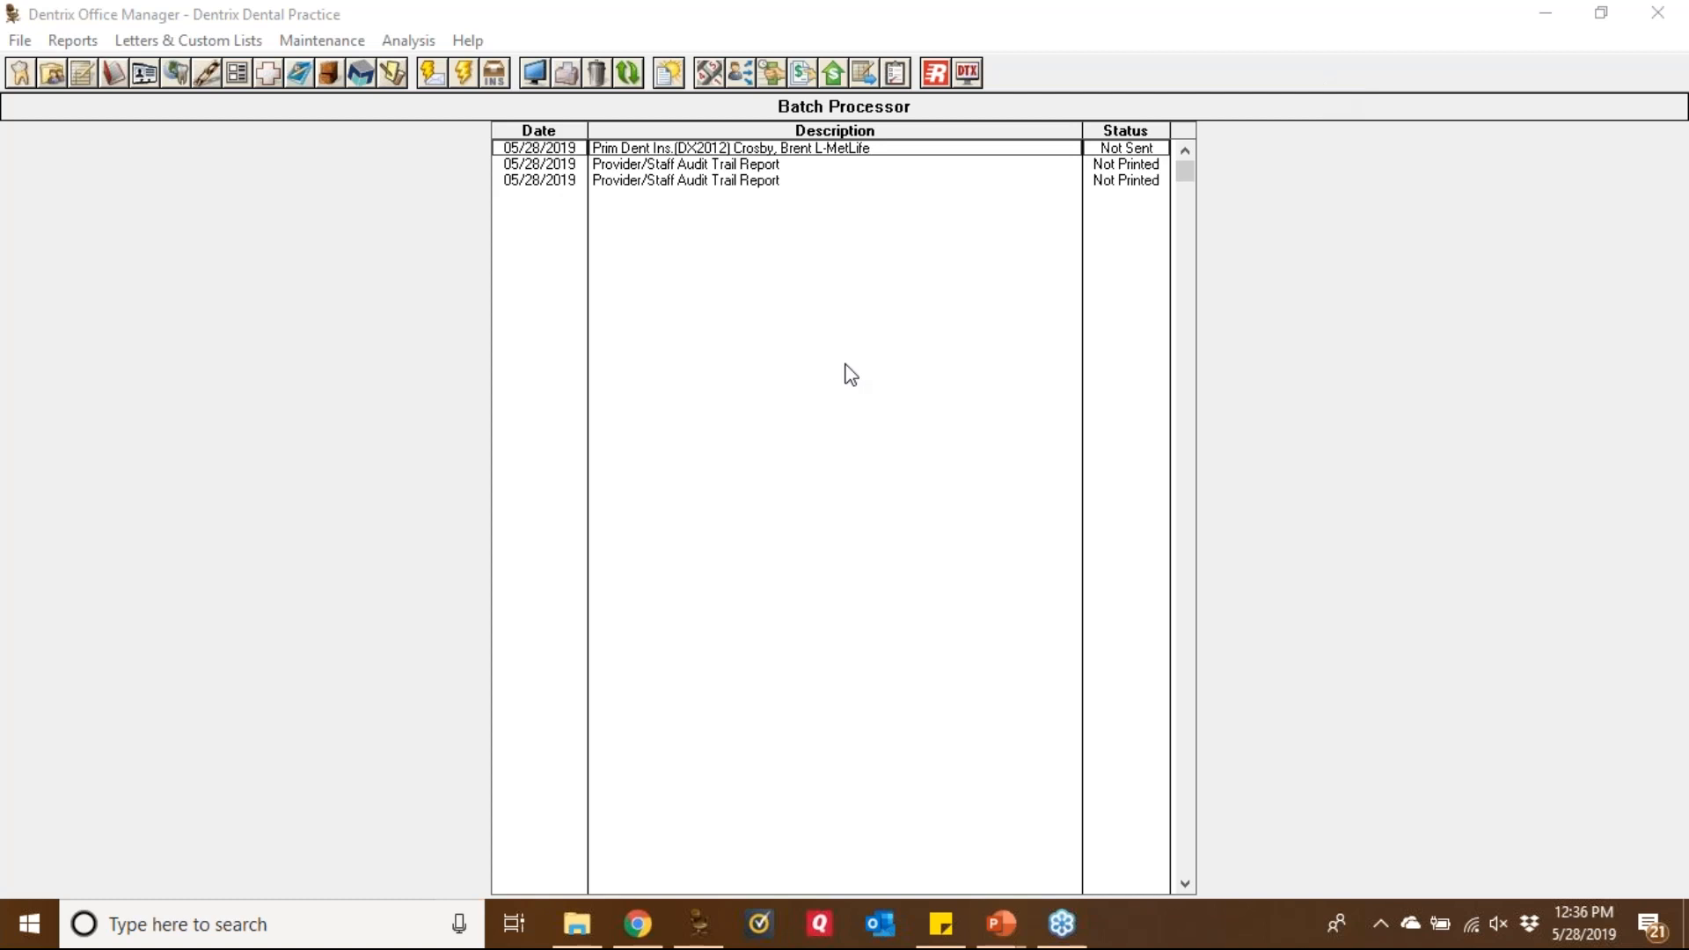
# Open the Ledger's month-end Reports and Tasks Scheduler and review its scheduled and available tasks
pyautogui.click(86, 83)
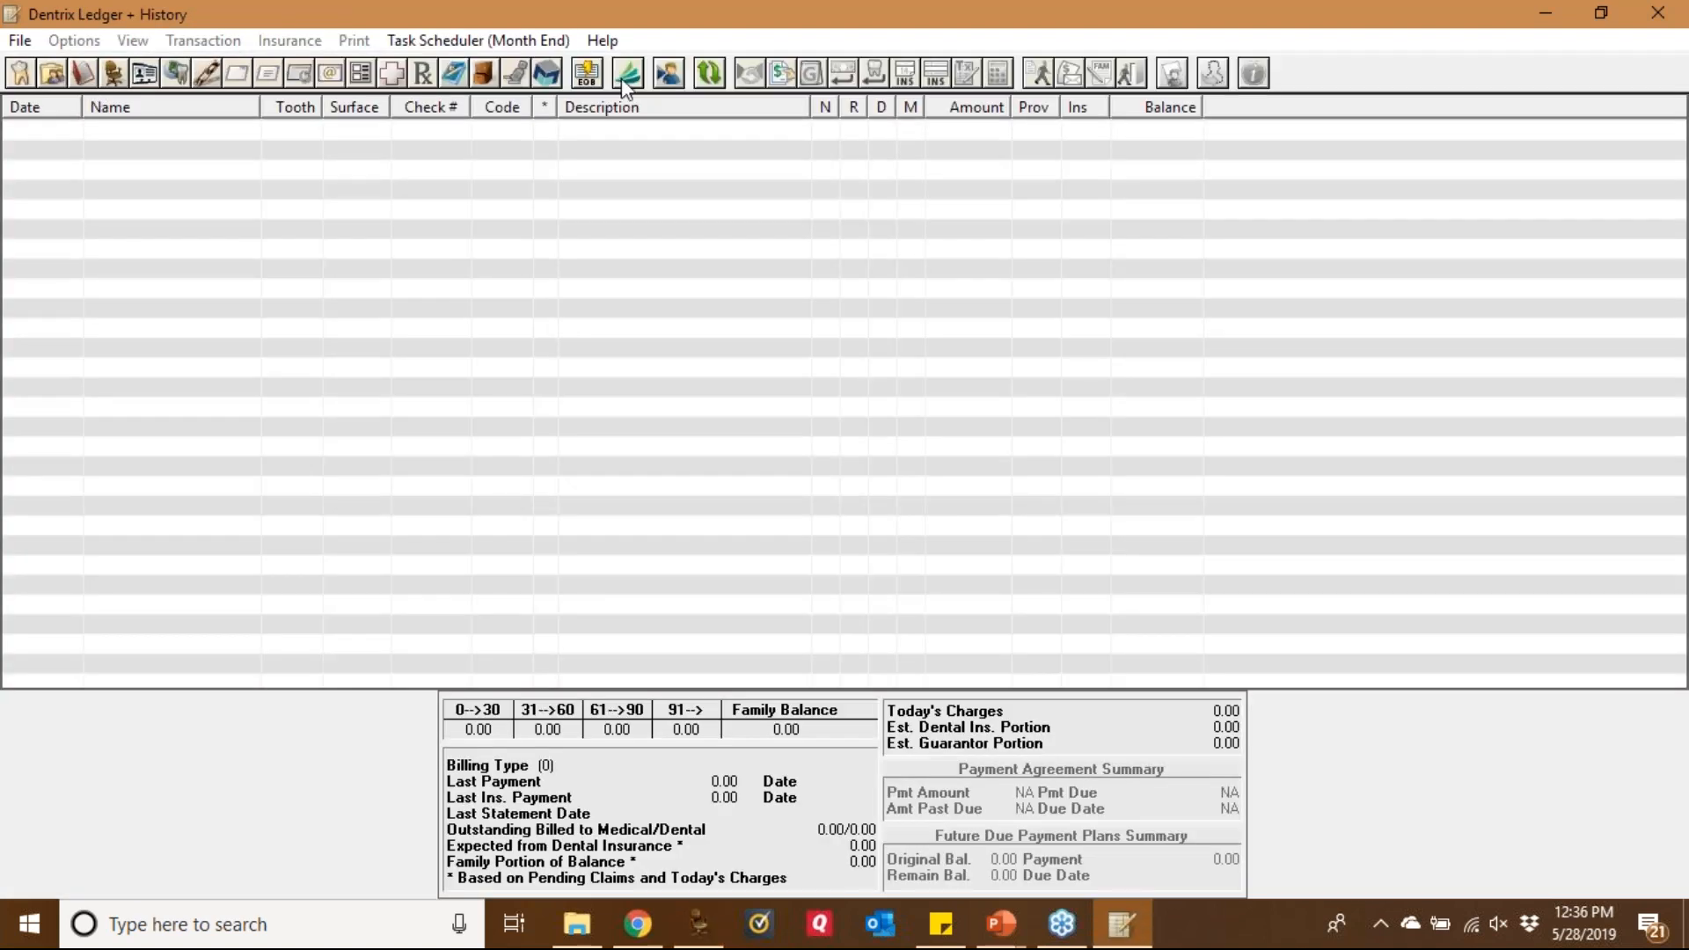
pyautogui.click(540, 43)
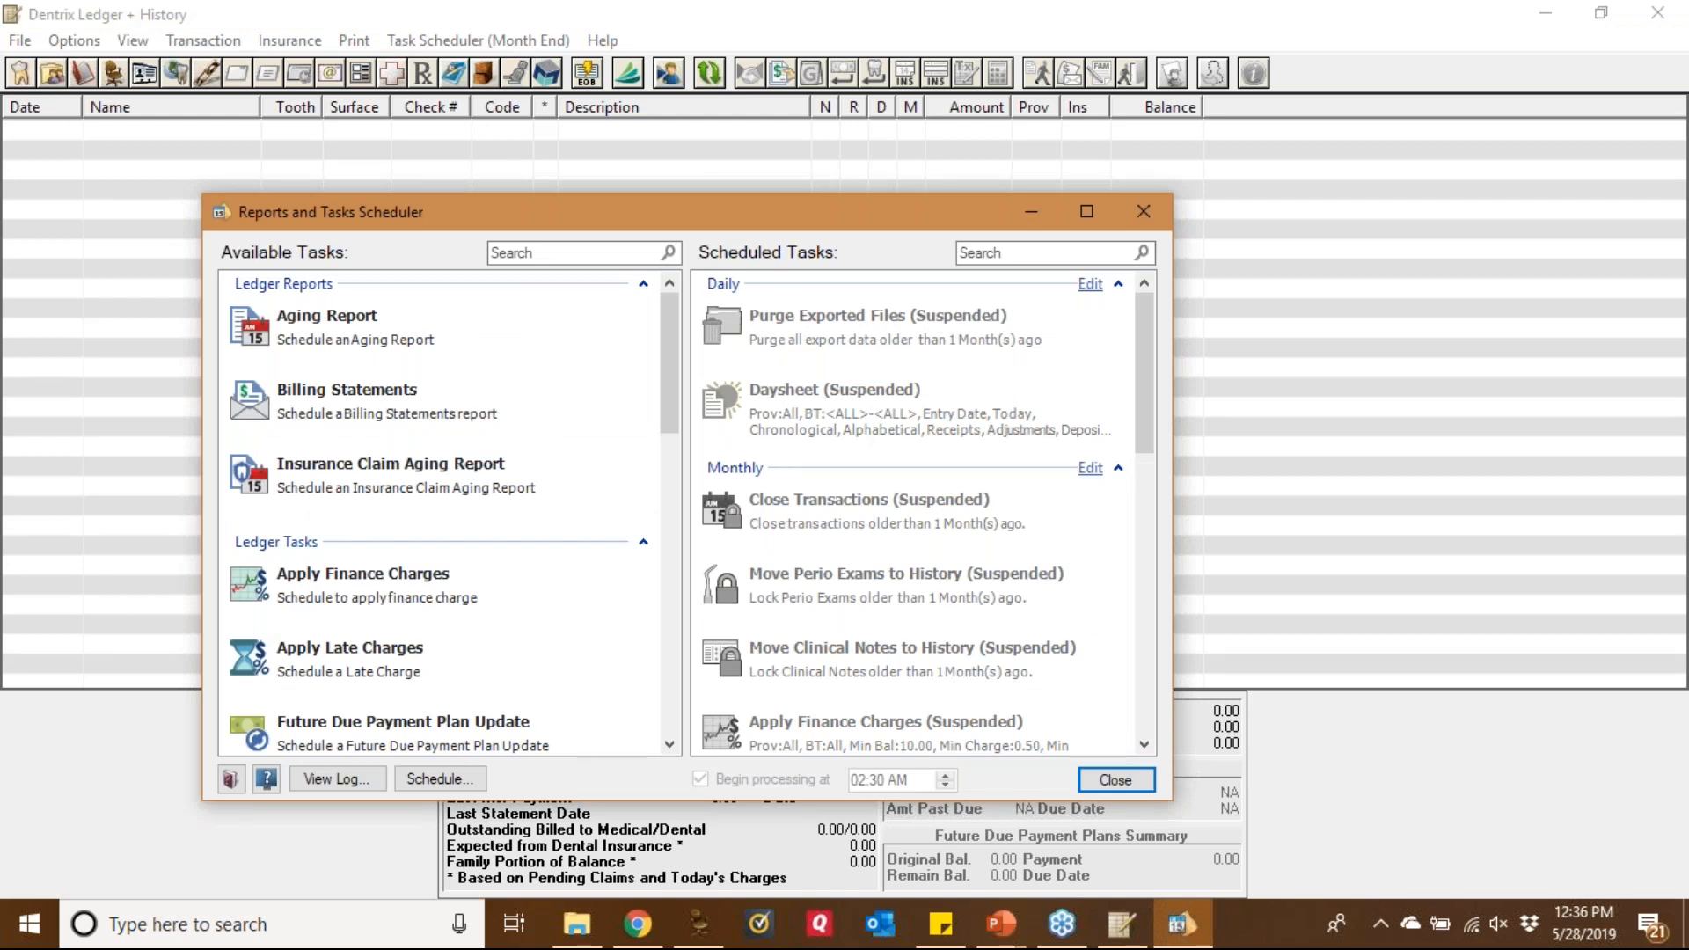
pyautogui.moveTo(670, 229); pyautogui.dragTo(723, 76)
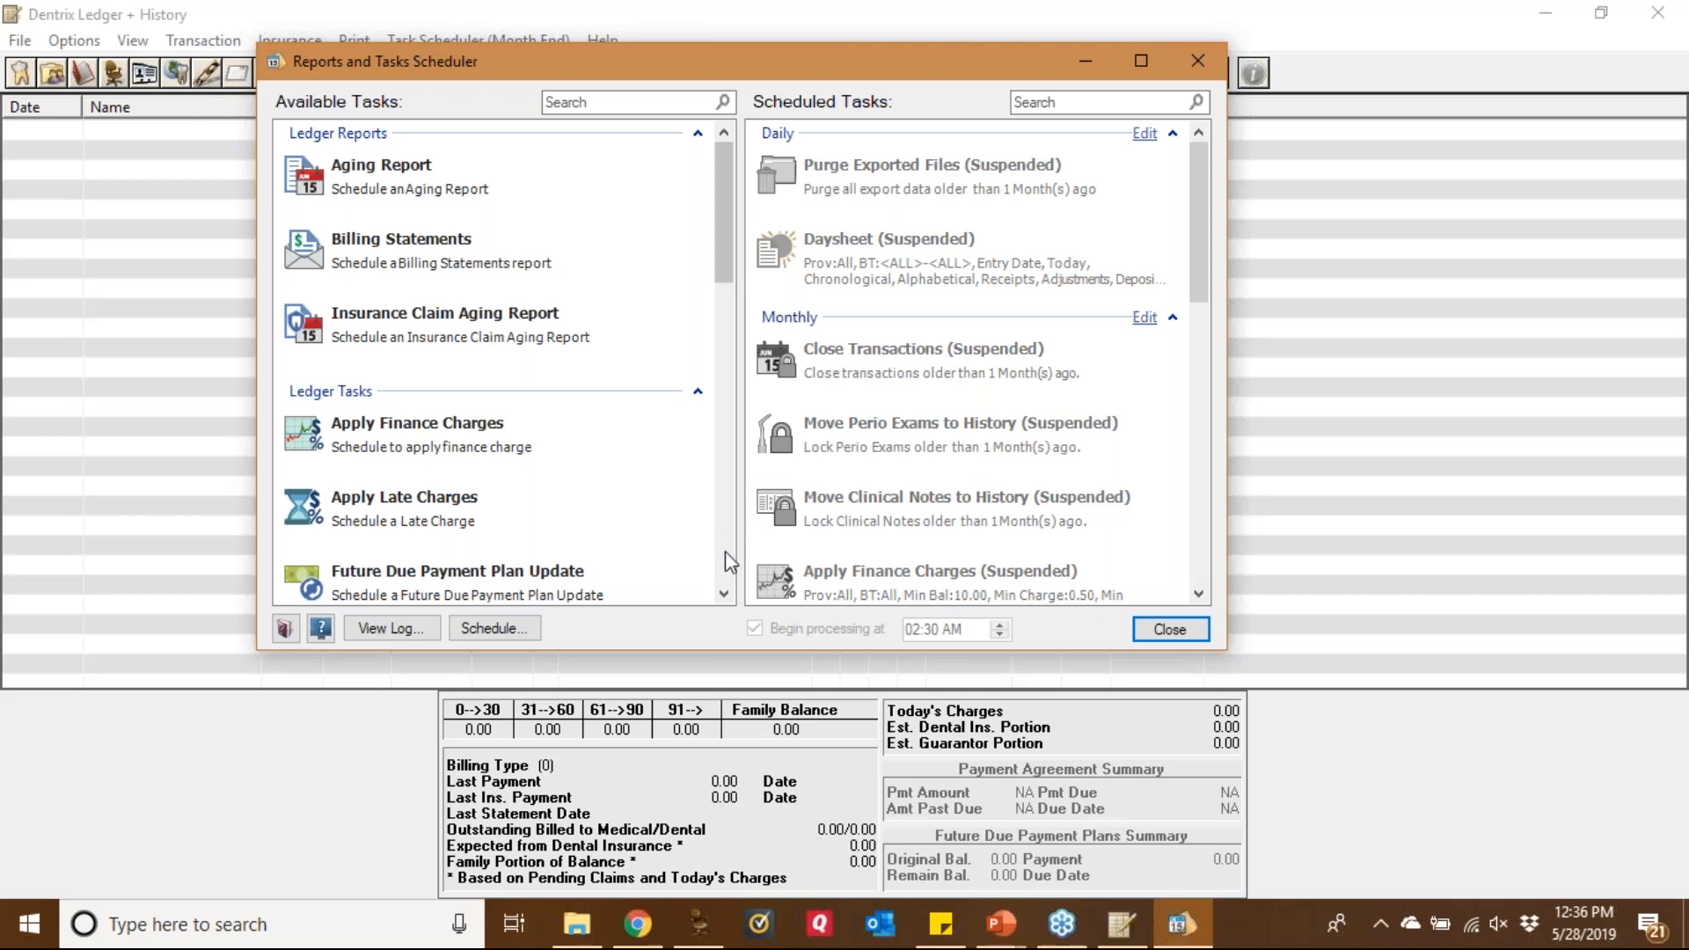
pyautogui.click(1203, 563)
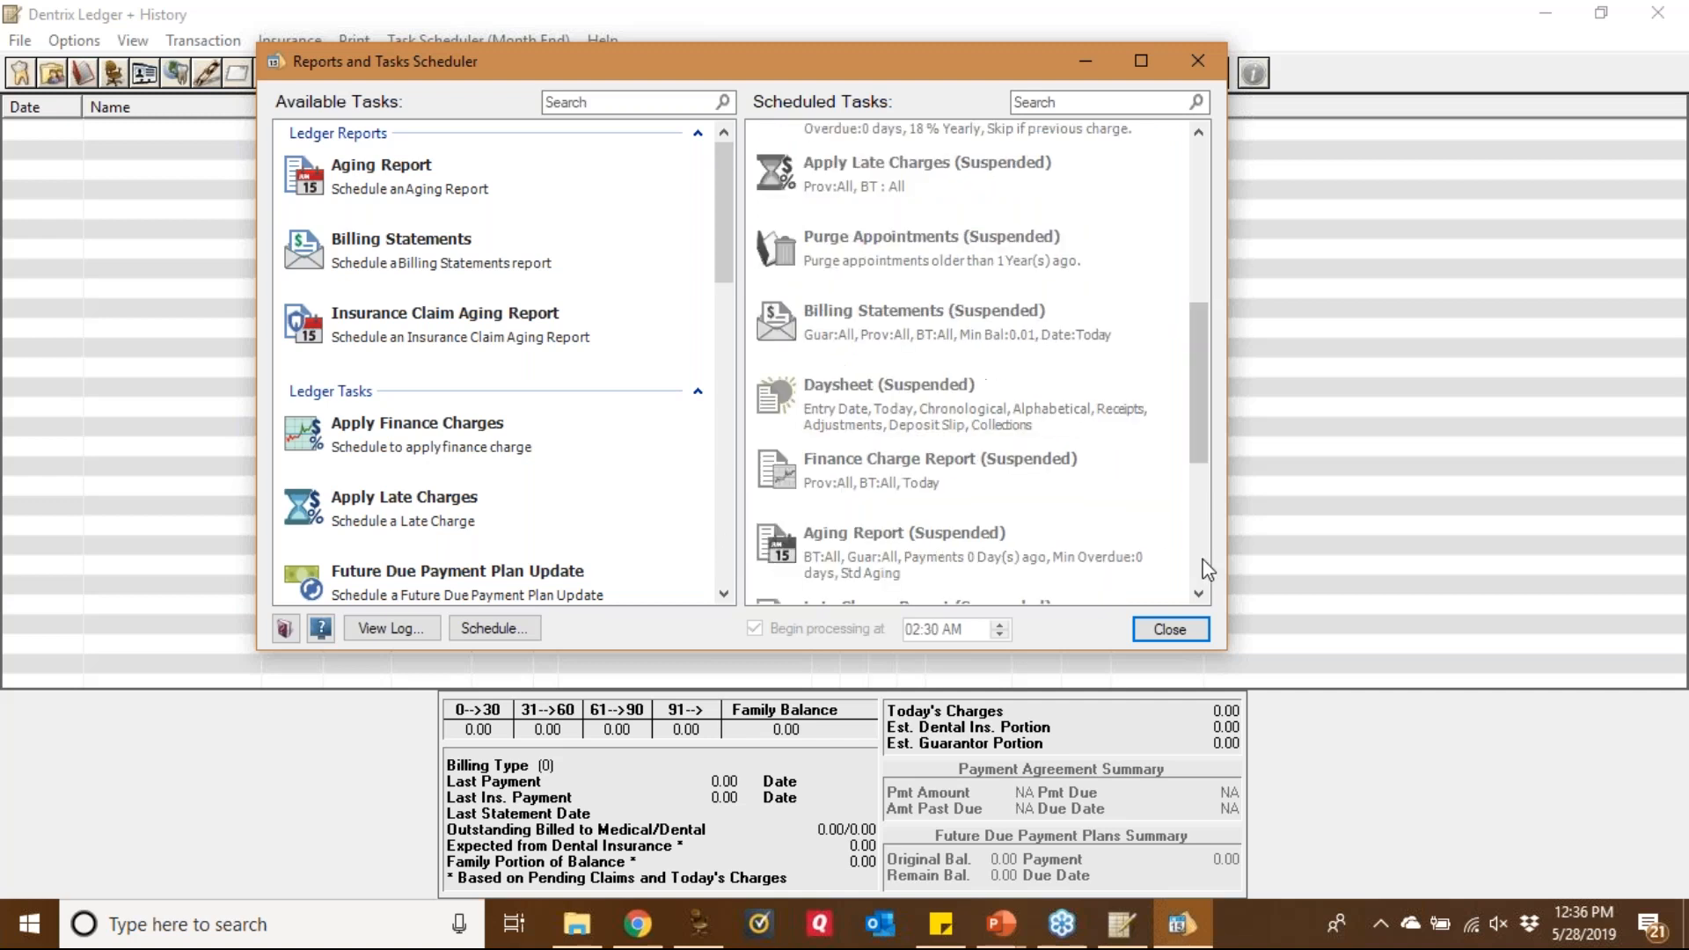
pyautogui.click(1206, 568)
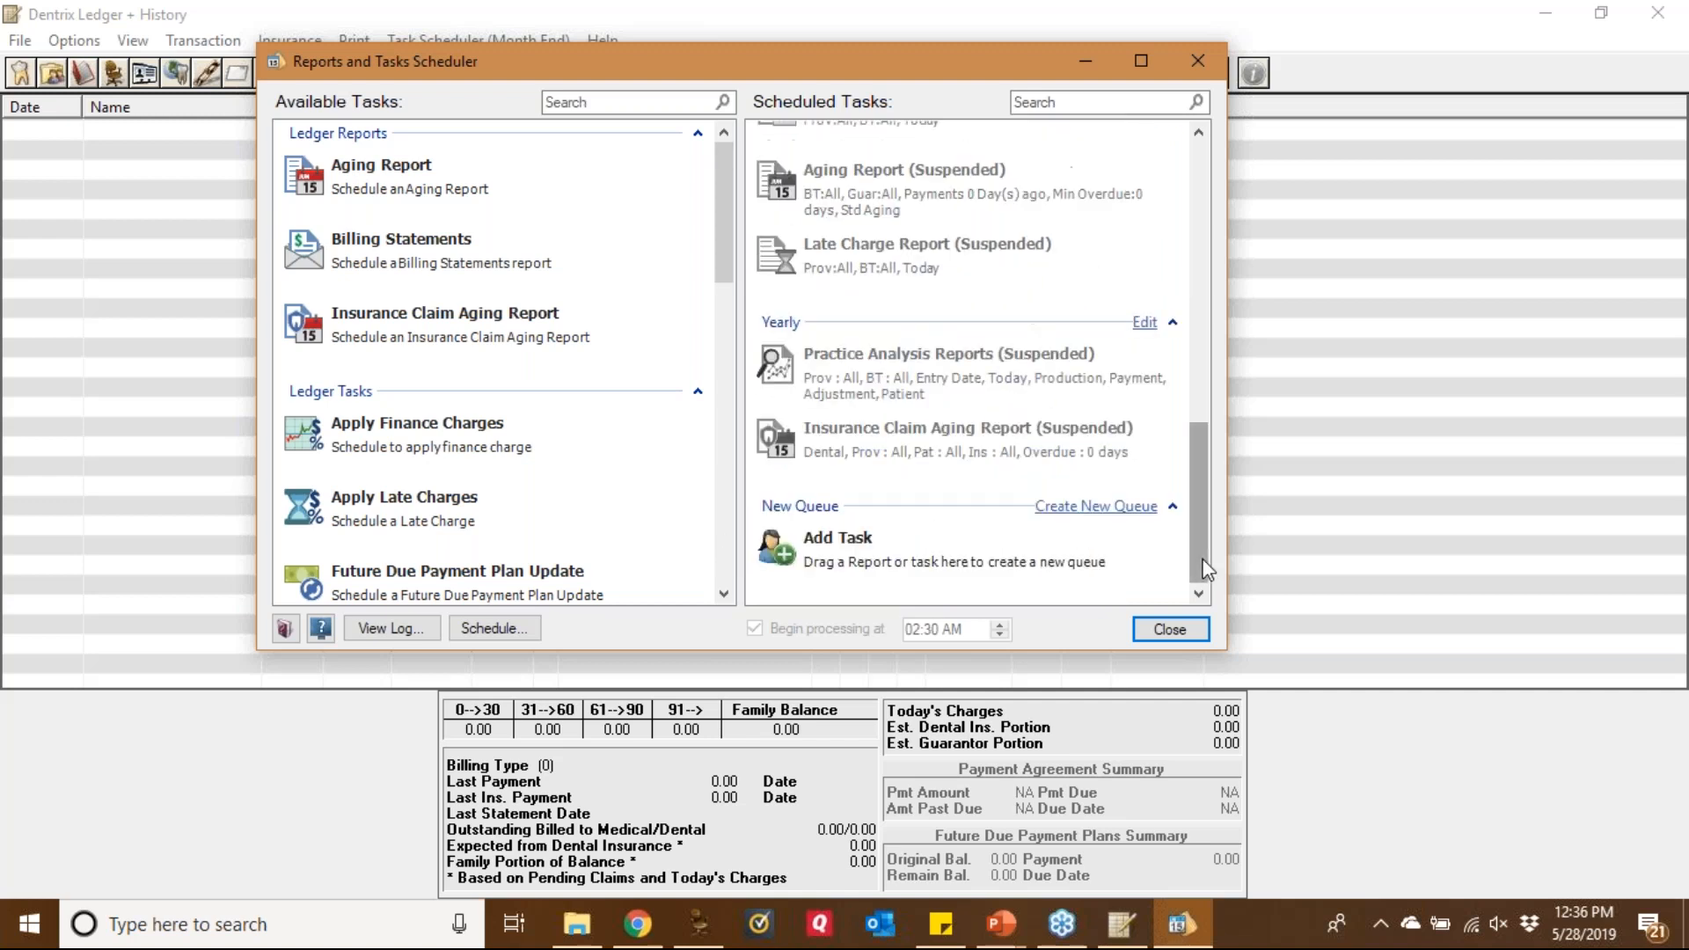
pyautogui.click(721, 542)
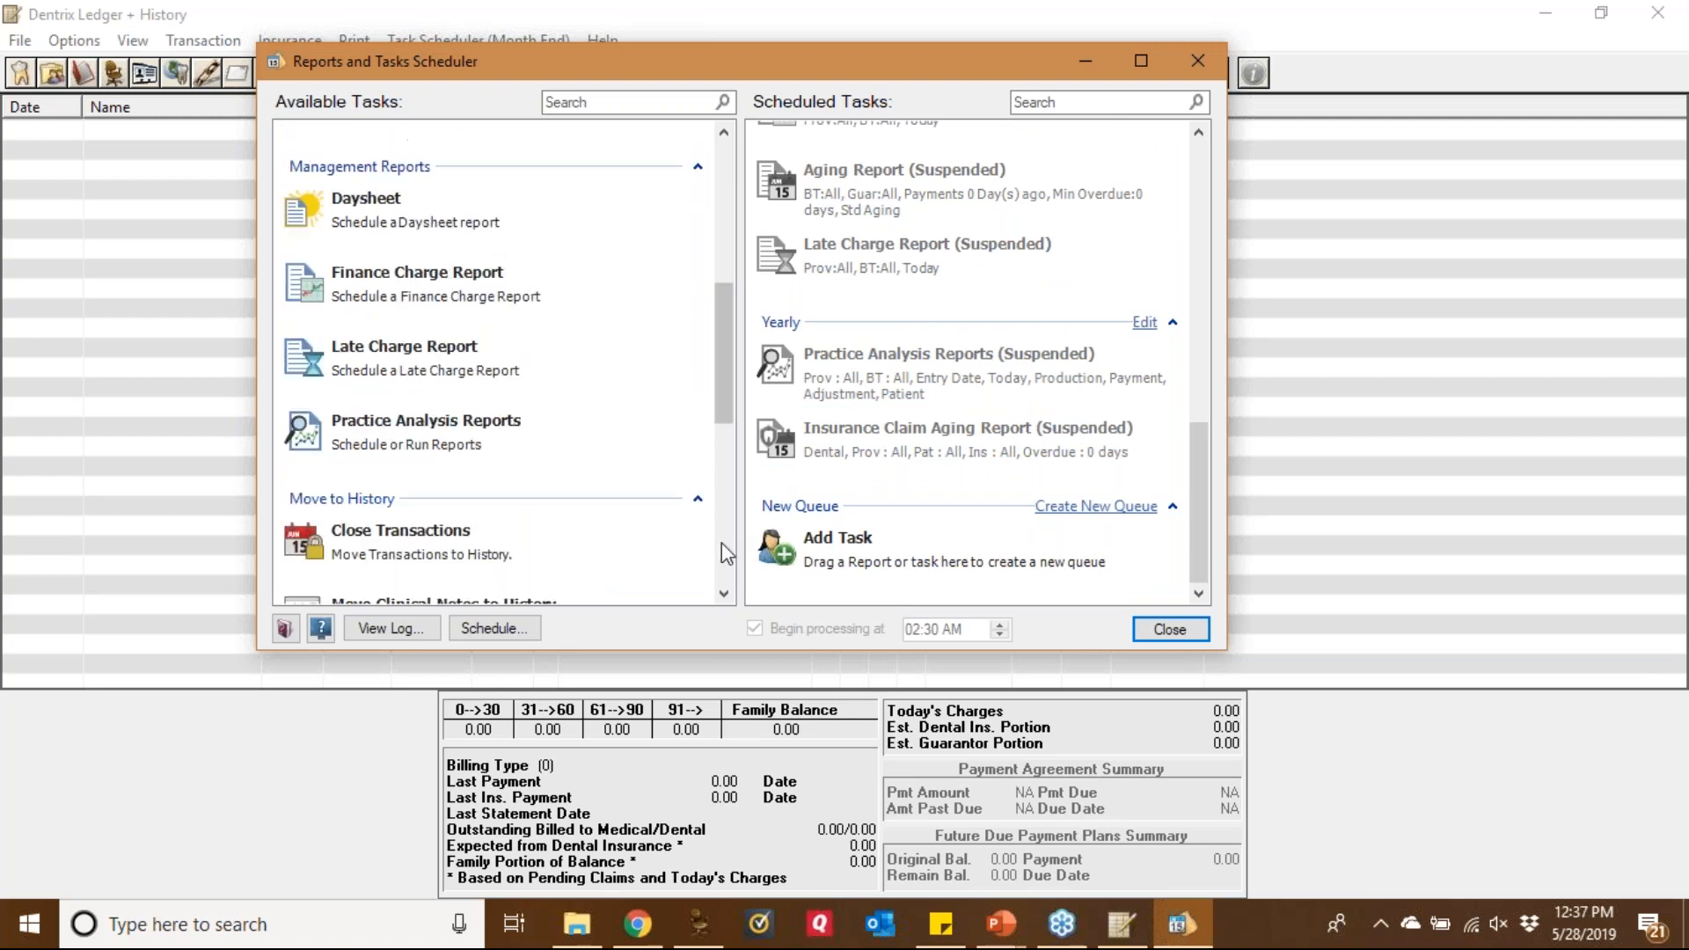
# Add the Recalculate Totals task to the Daily queue
pyautogui.click(721, 542)
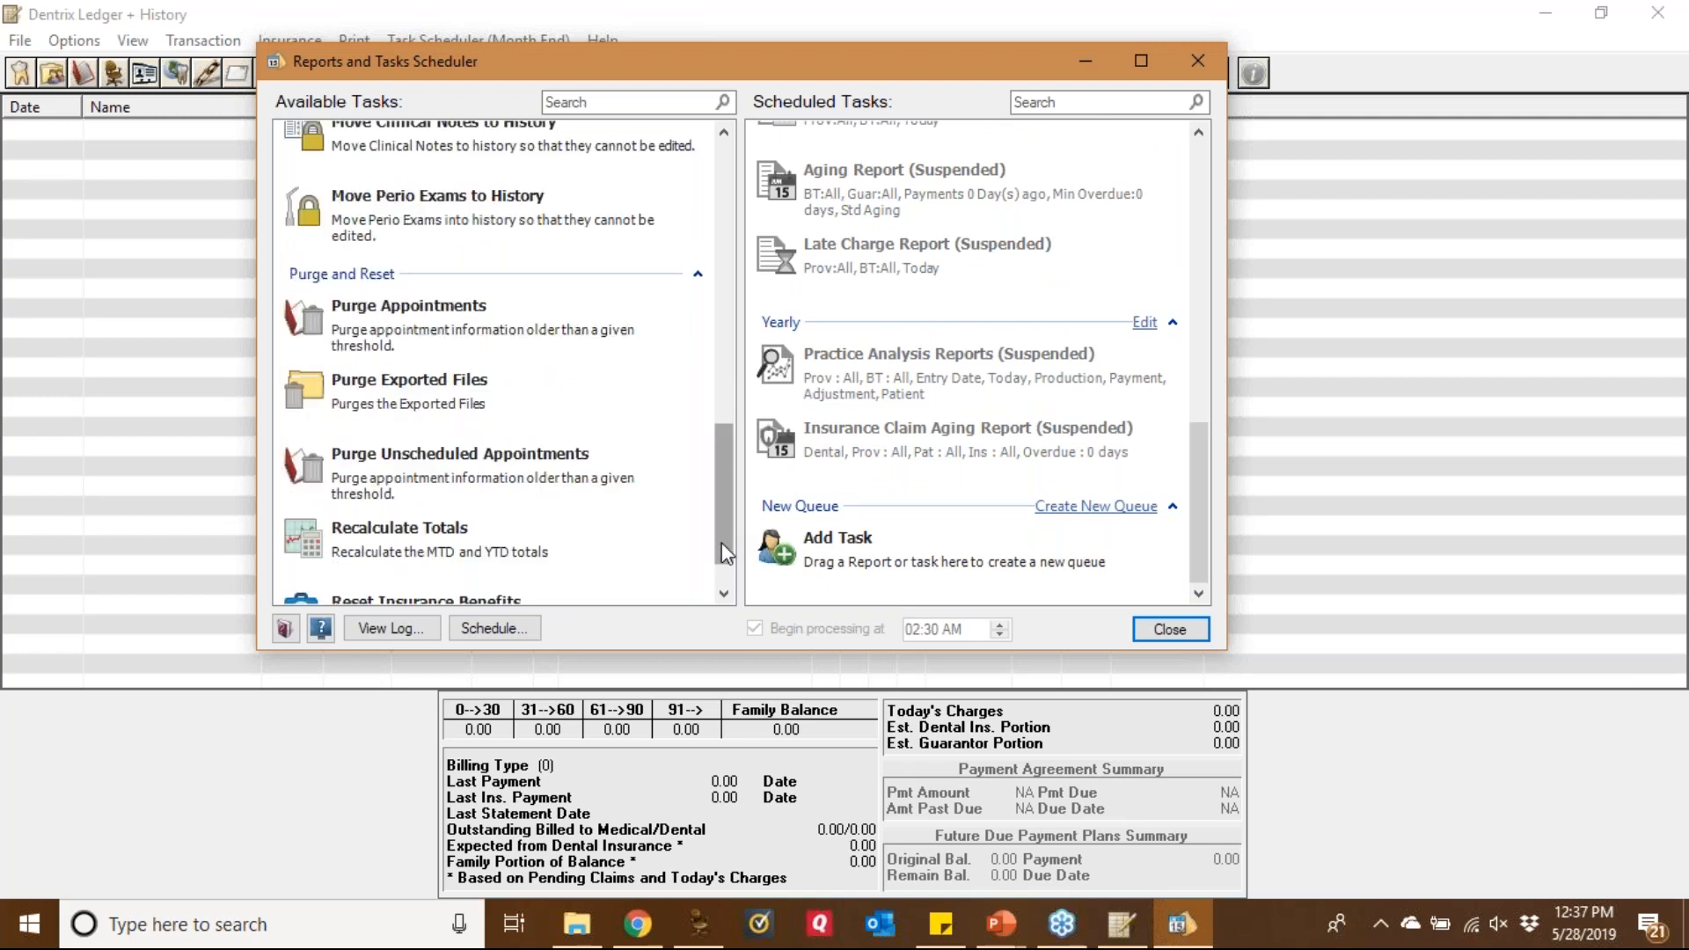
pyautogui.click(417, 540)
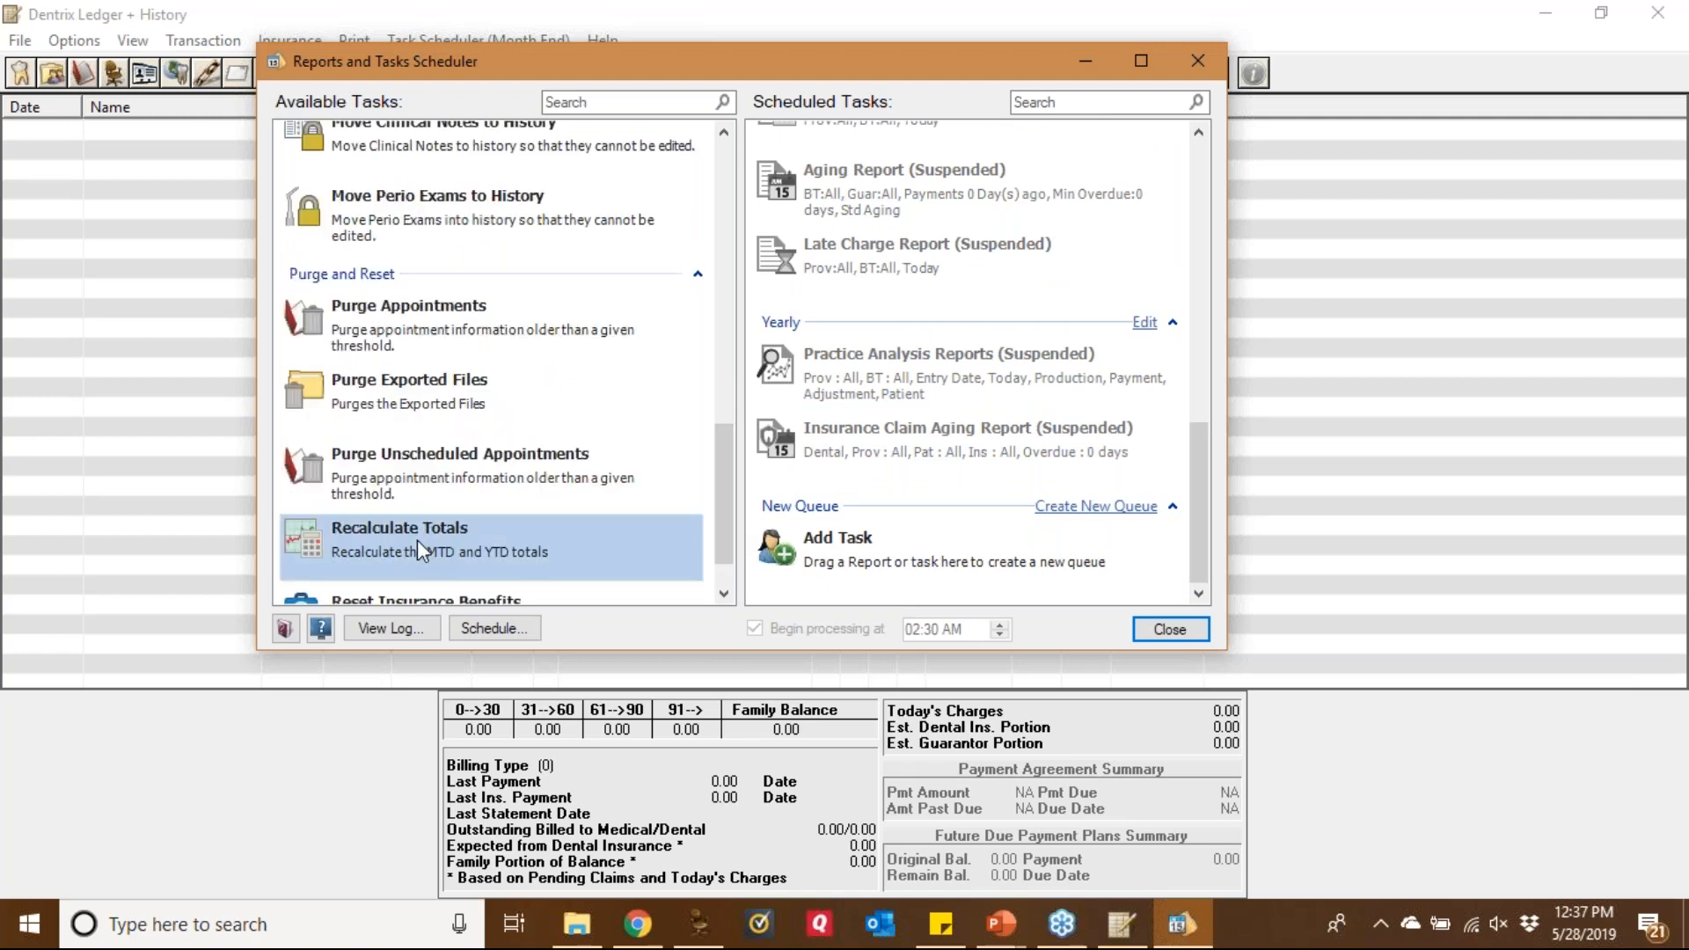
pyautogui.rightClick(417, 540)
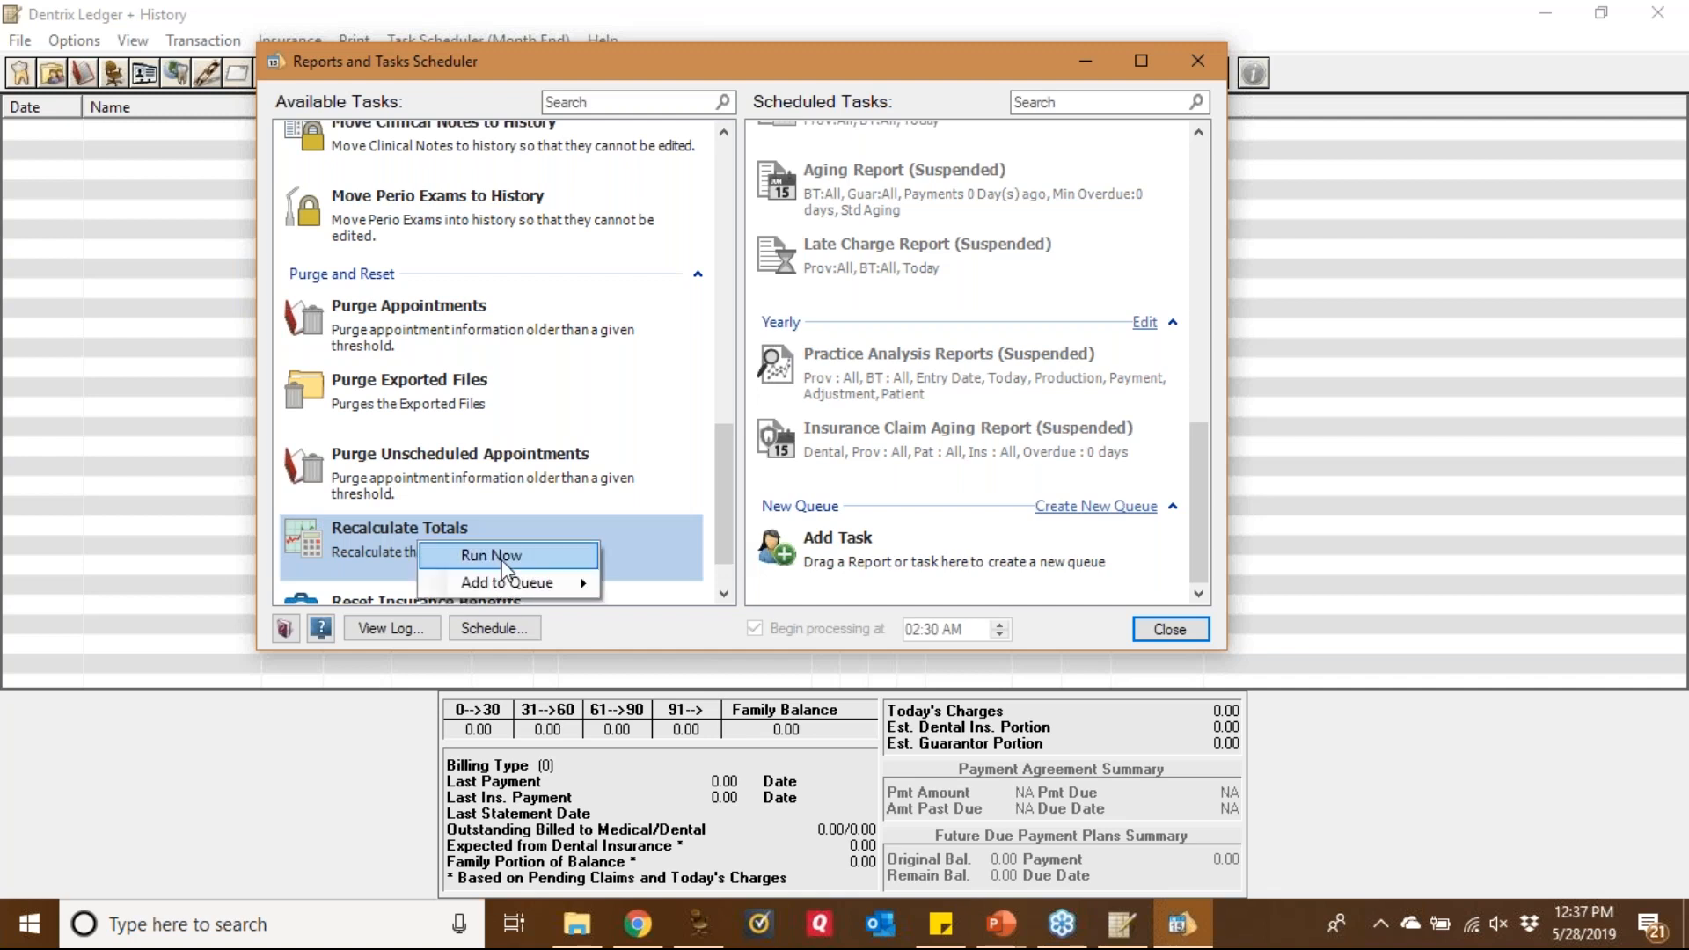
pyautogui.moveTo(528, 594)
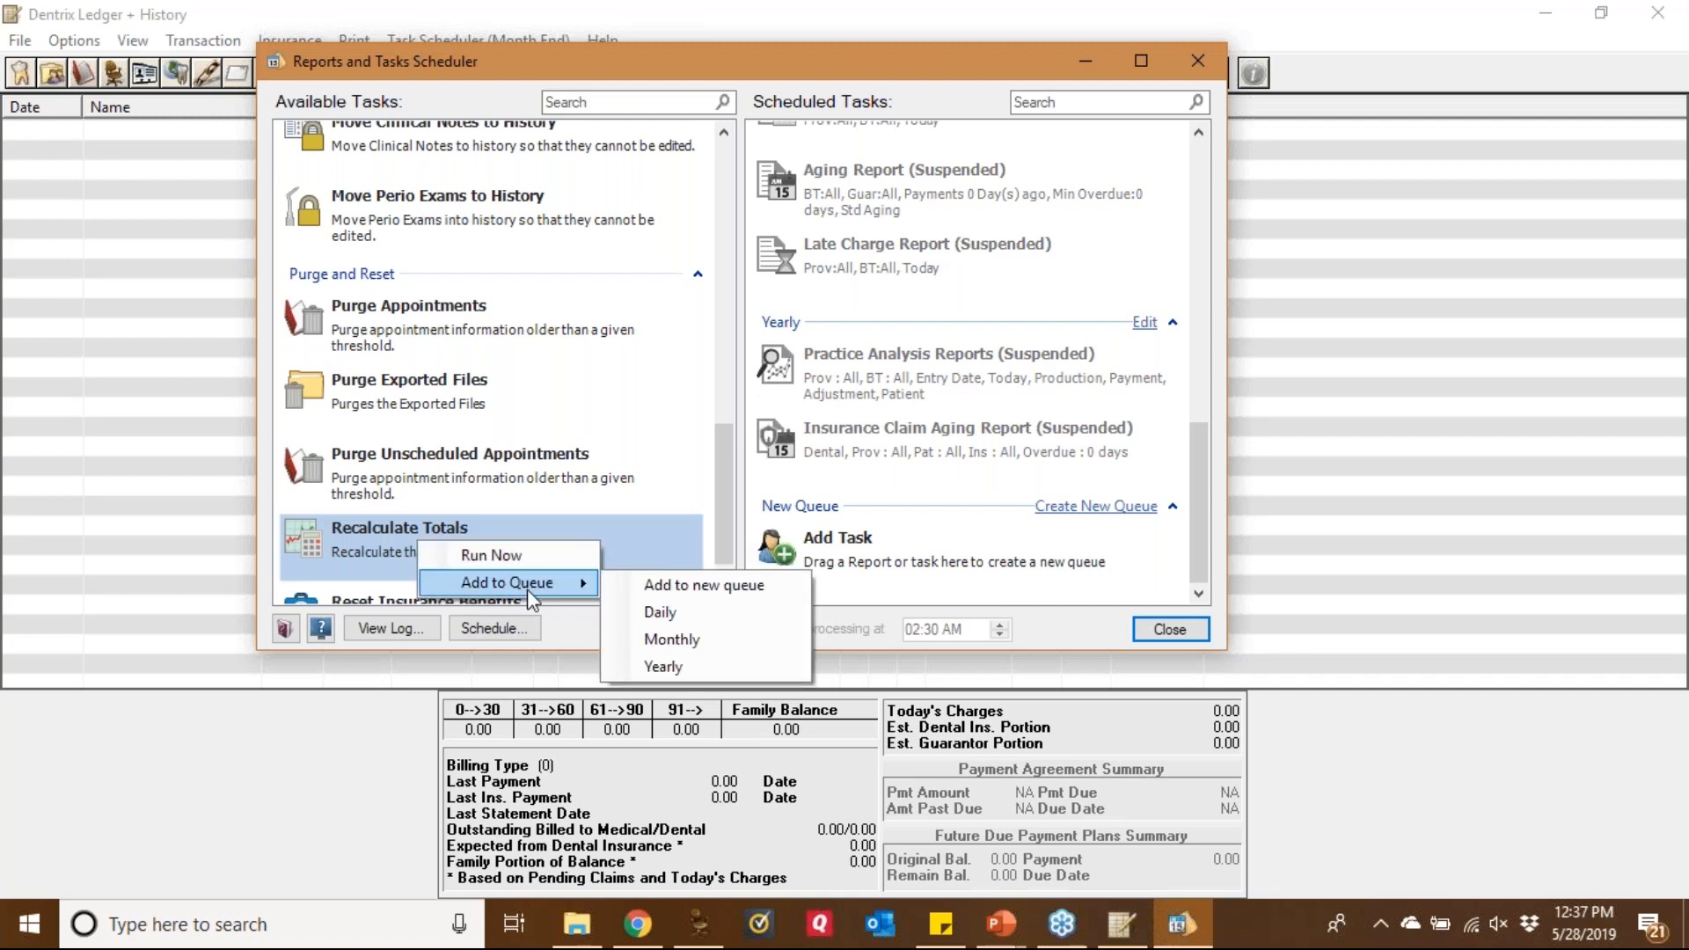
pyautogui.click(653, 613)
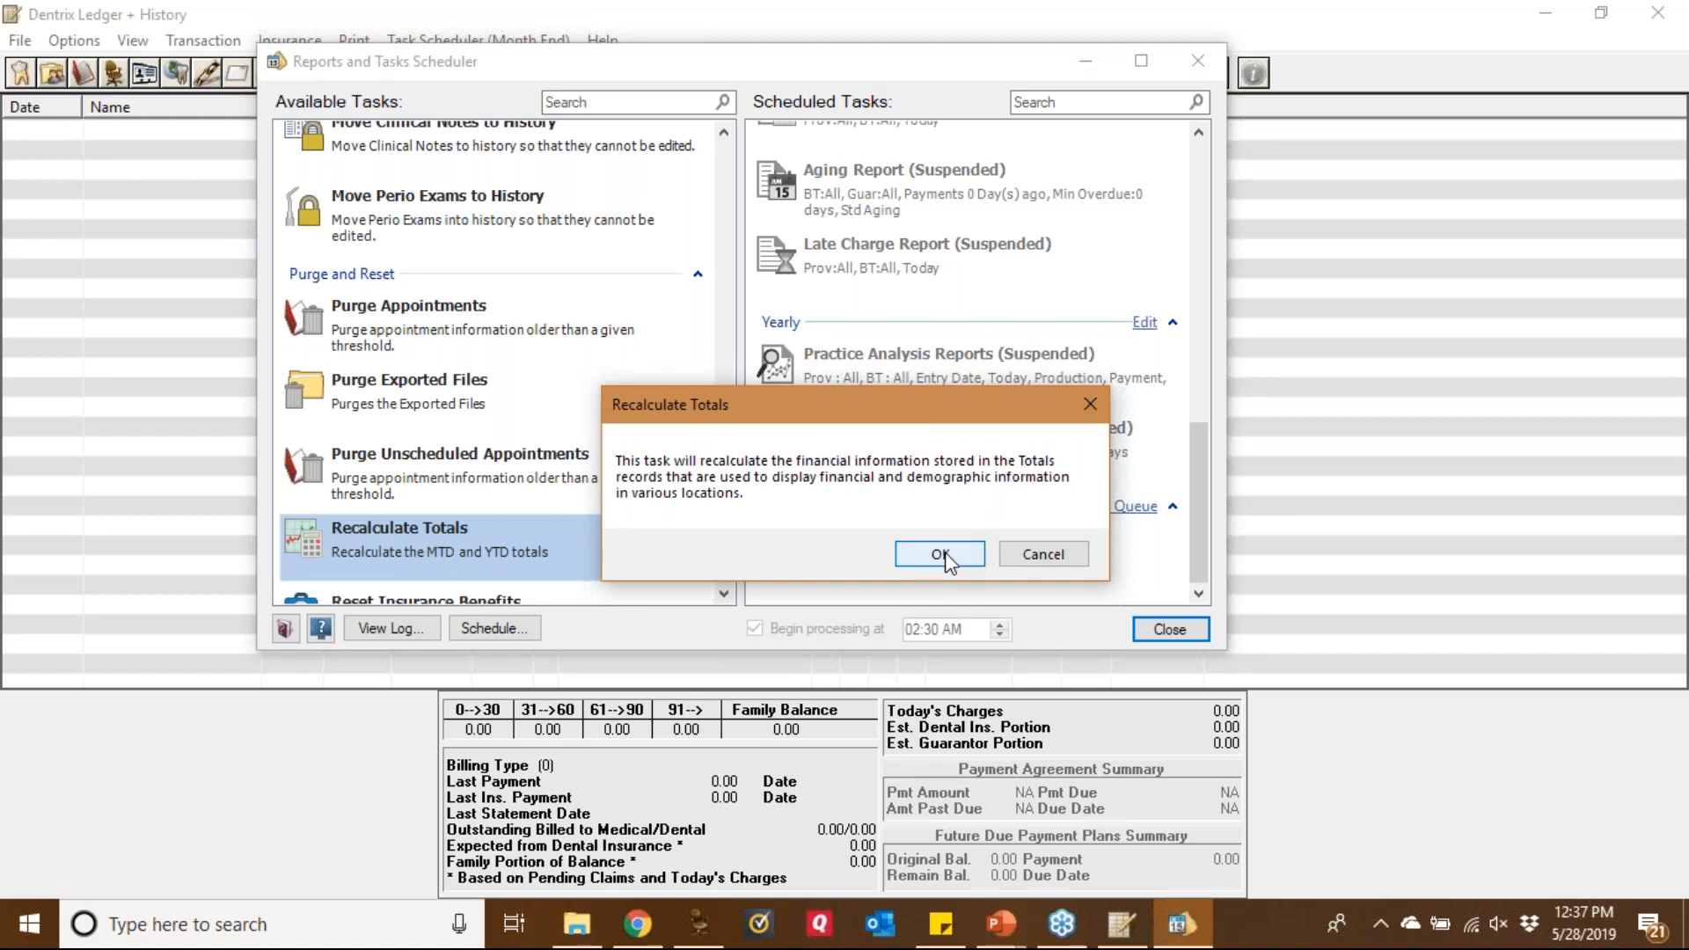
pyautogui.click(939, 554)
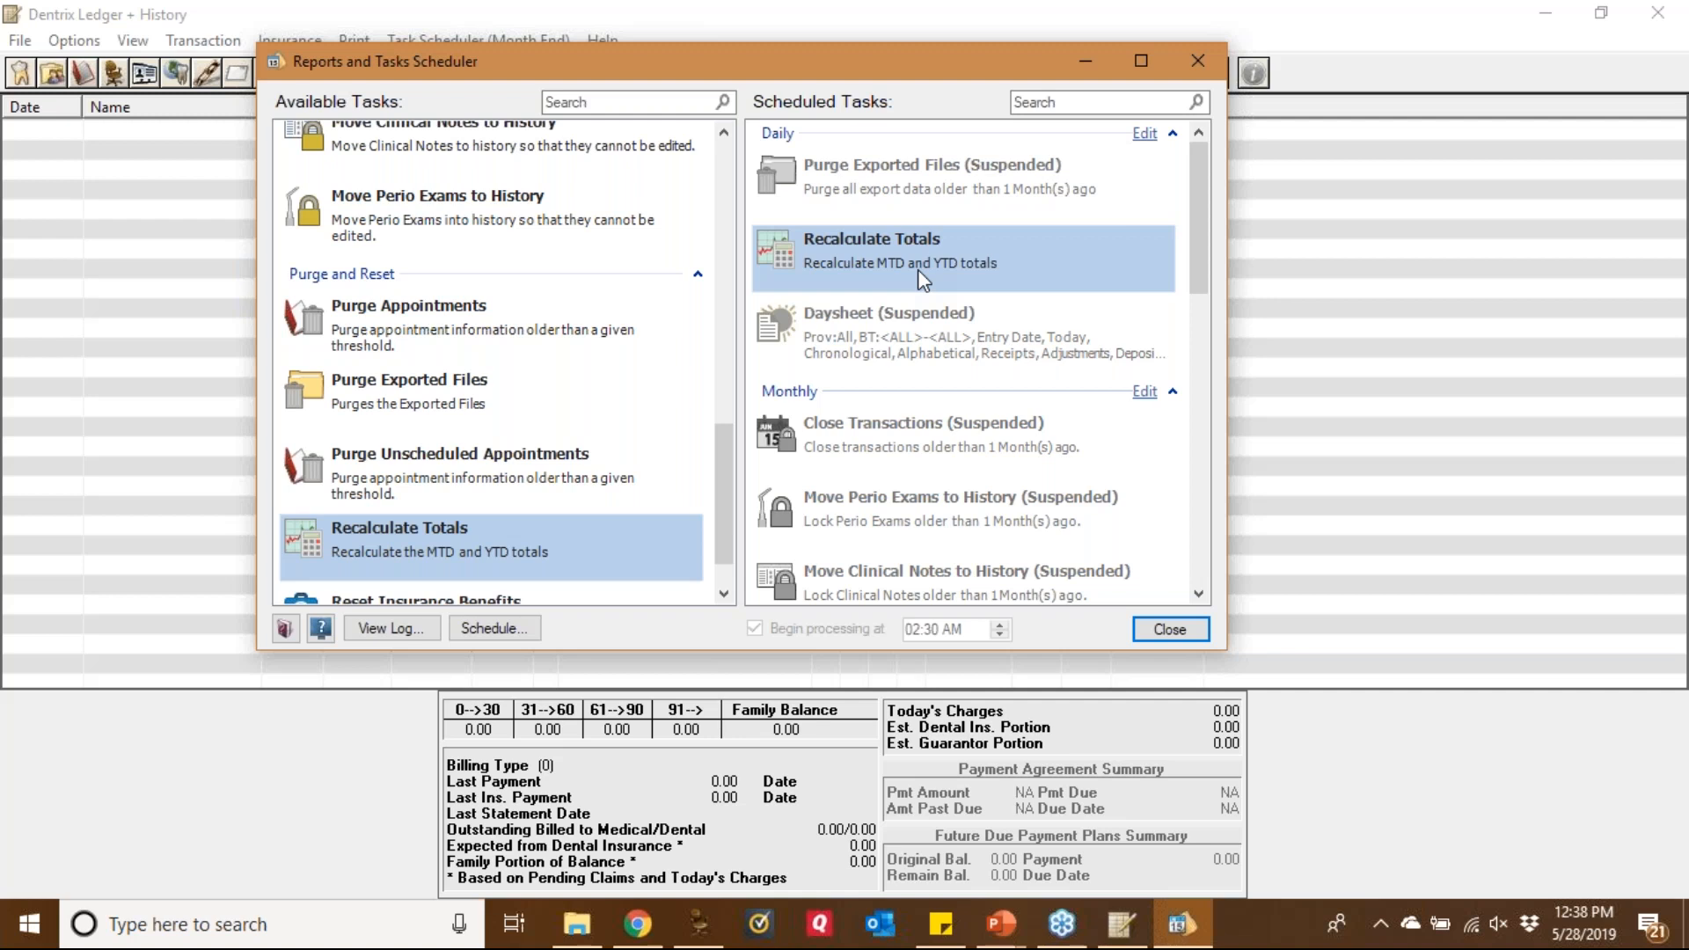
# Add the Purge Appointments task to the Yearly queue, purging appointments dated 3 years ago
pyautogui.click(417, 351)
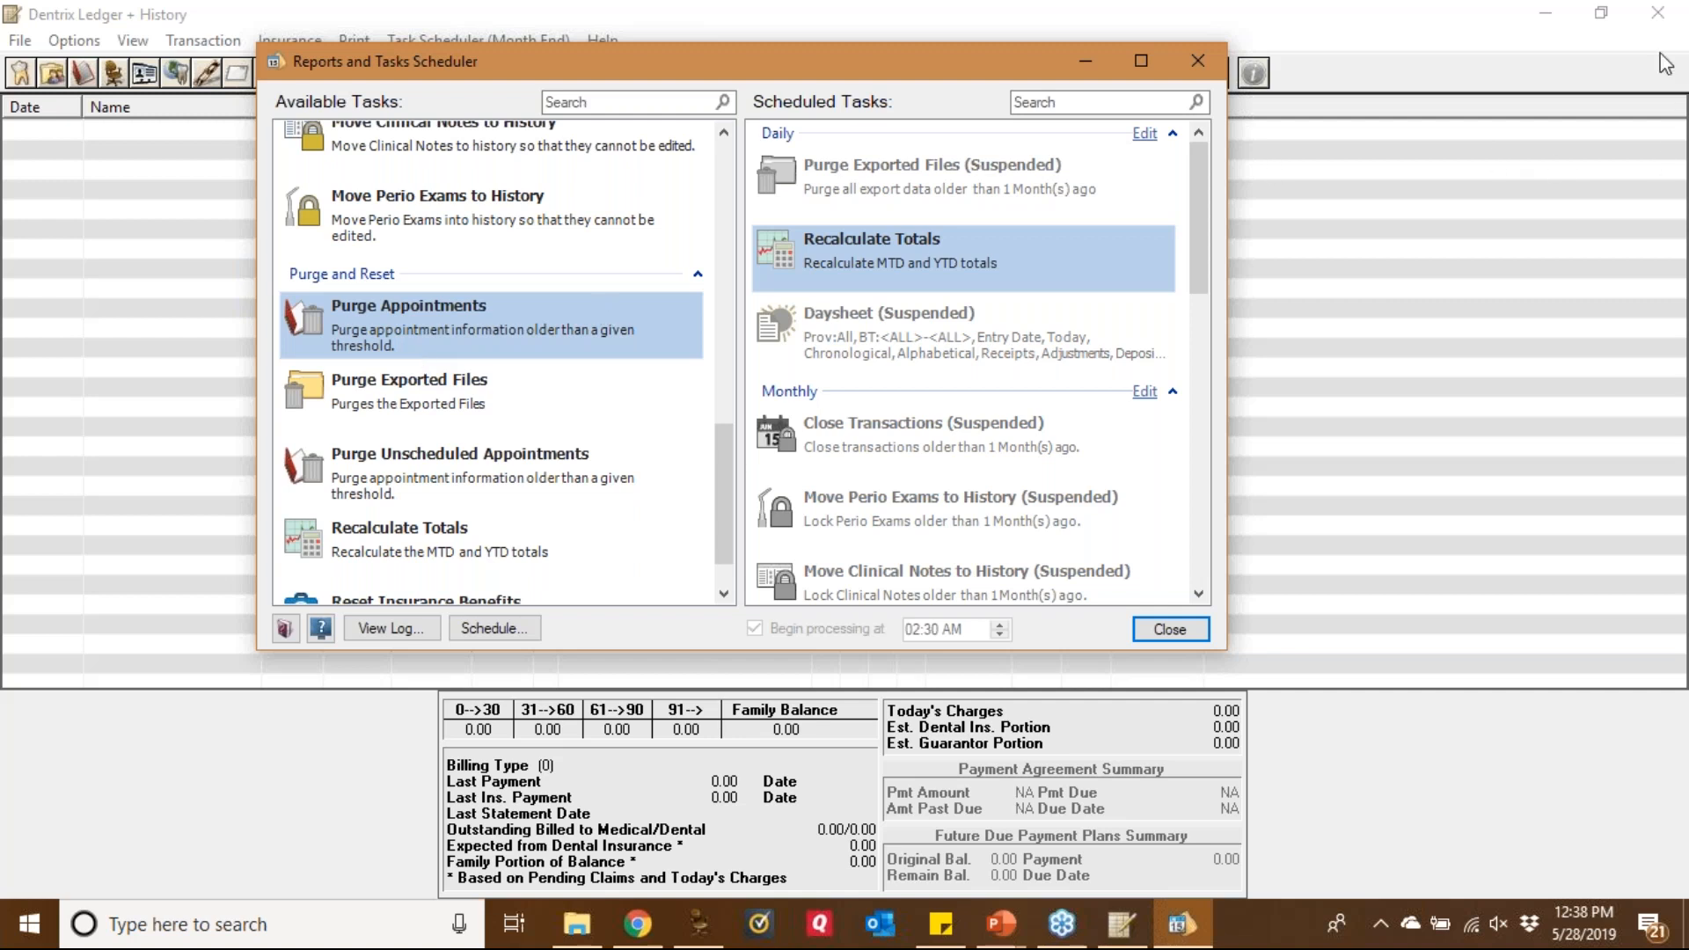
pyautogui.click(1680, 74)
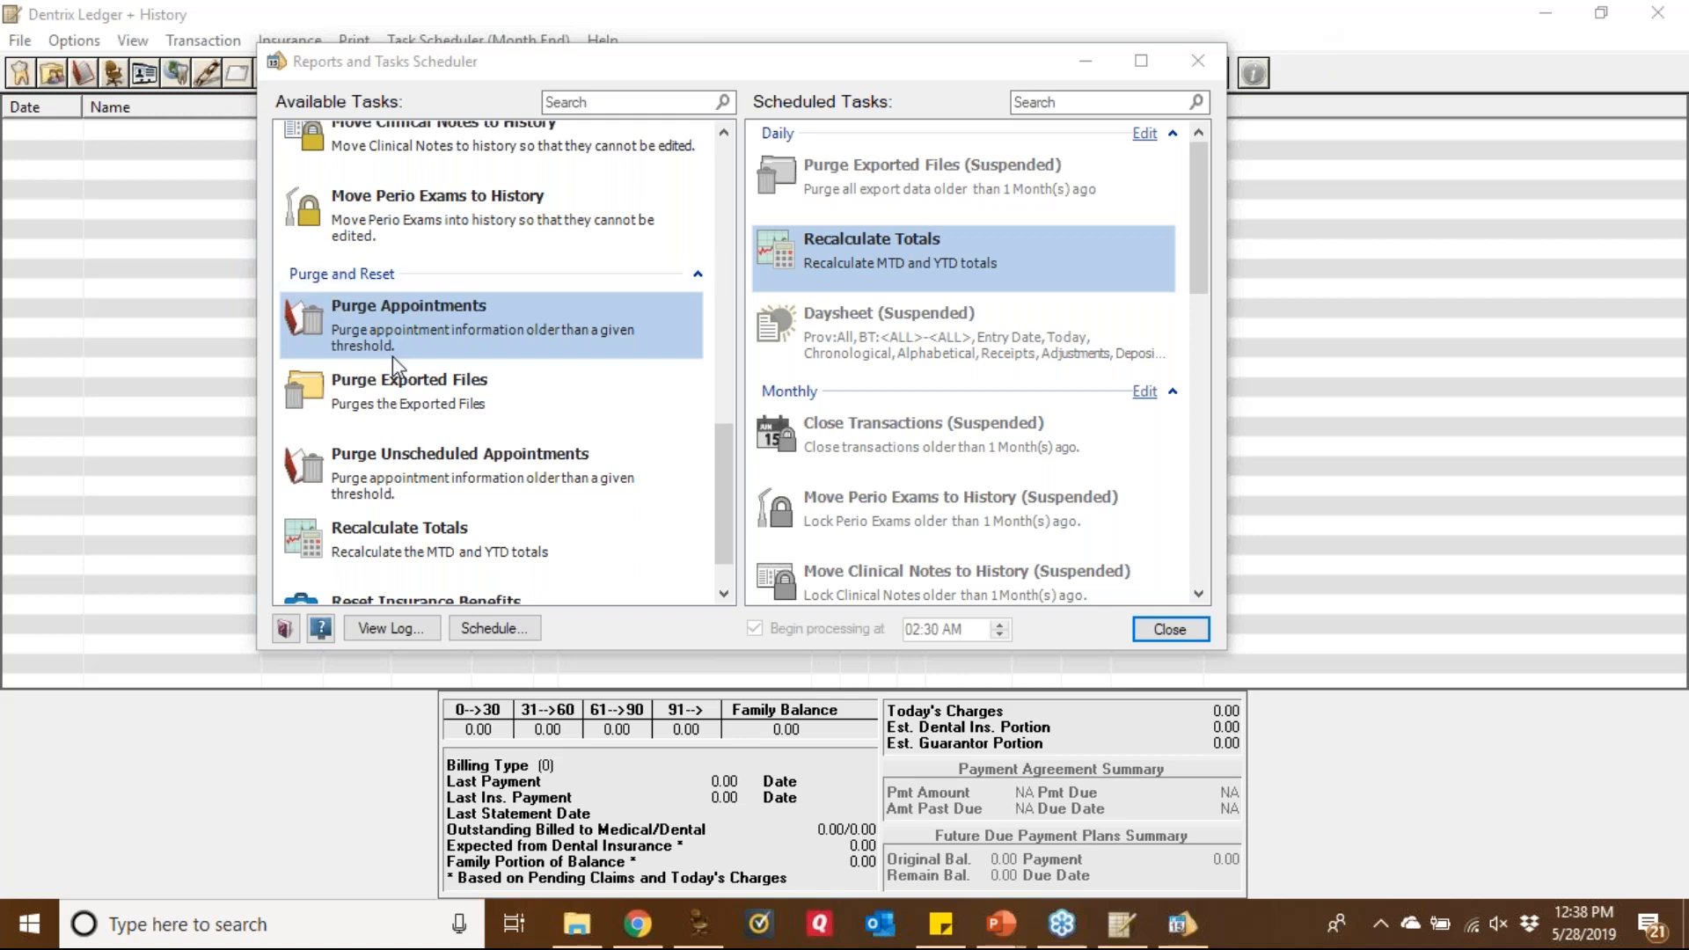
pyautogui.rightClick(423, 332)
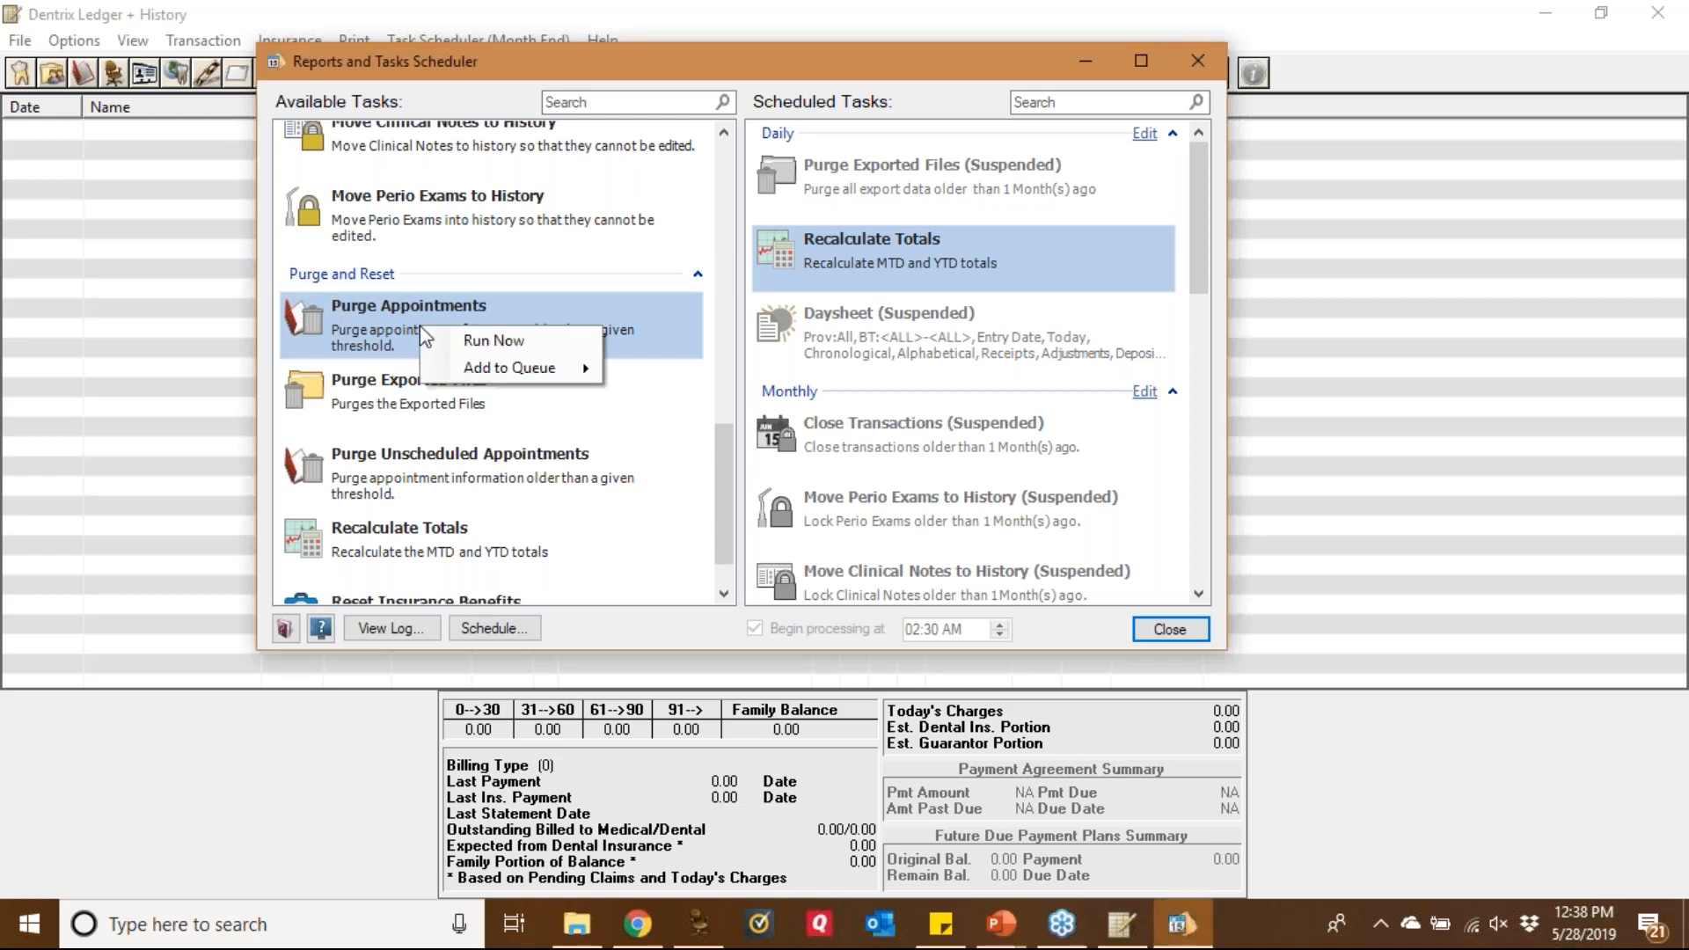
pyautogui.moveTo(530, 374)
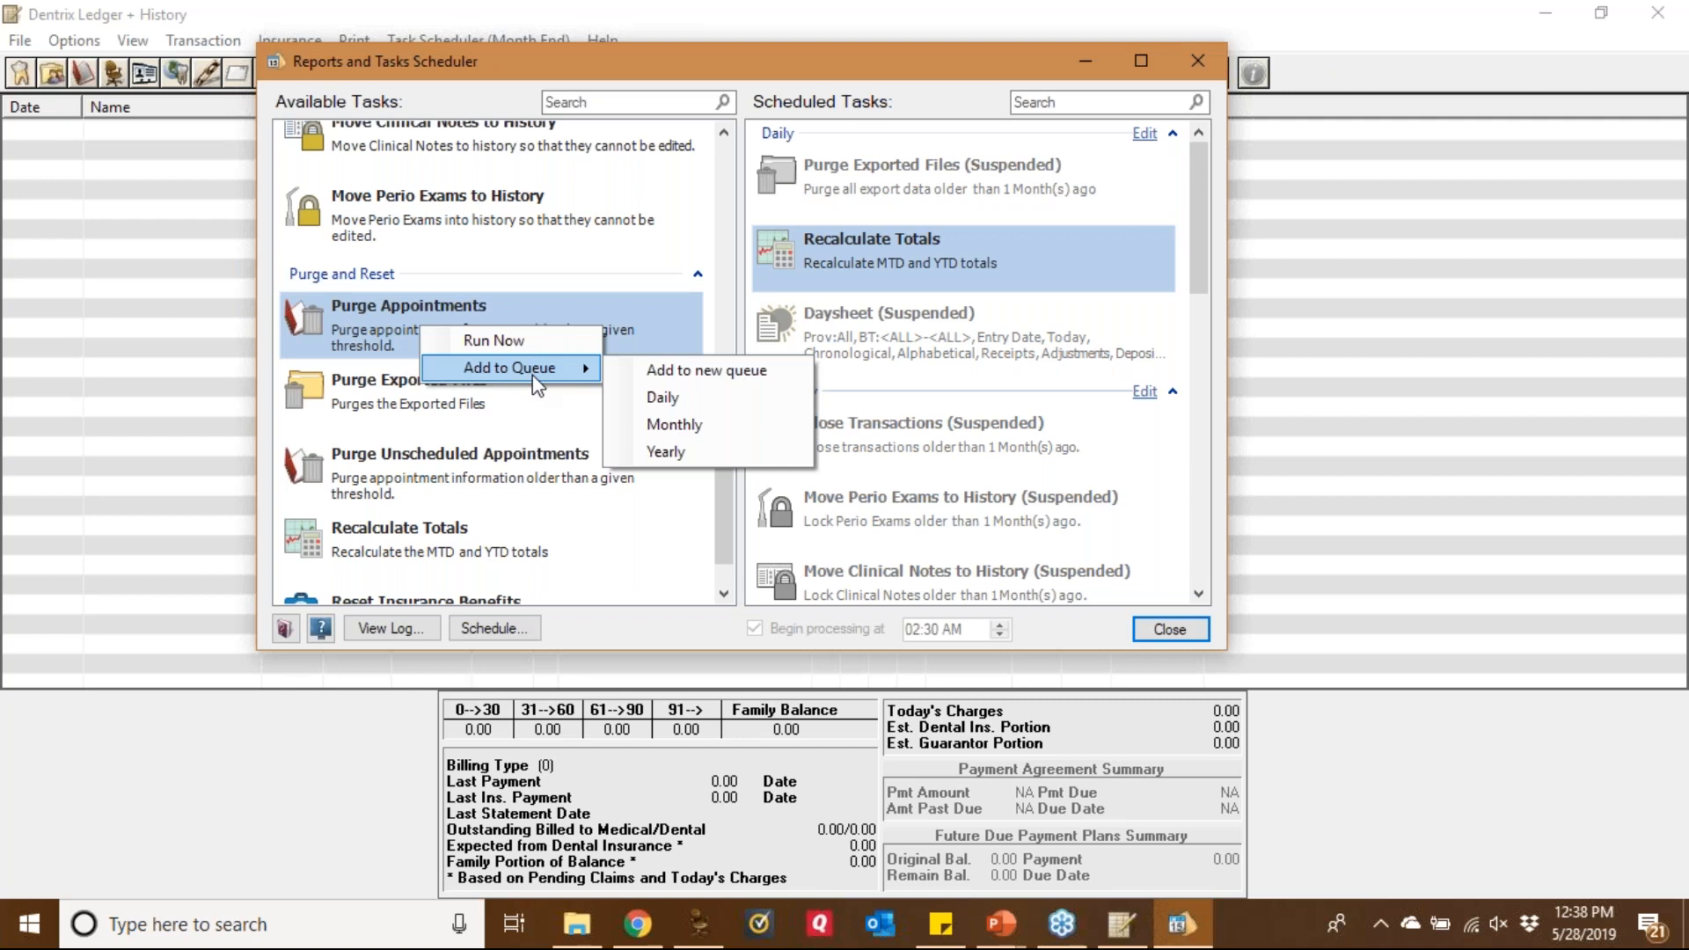
pyautogui.click(666, 452)
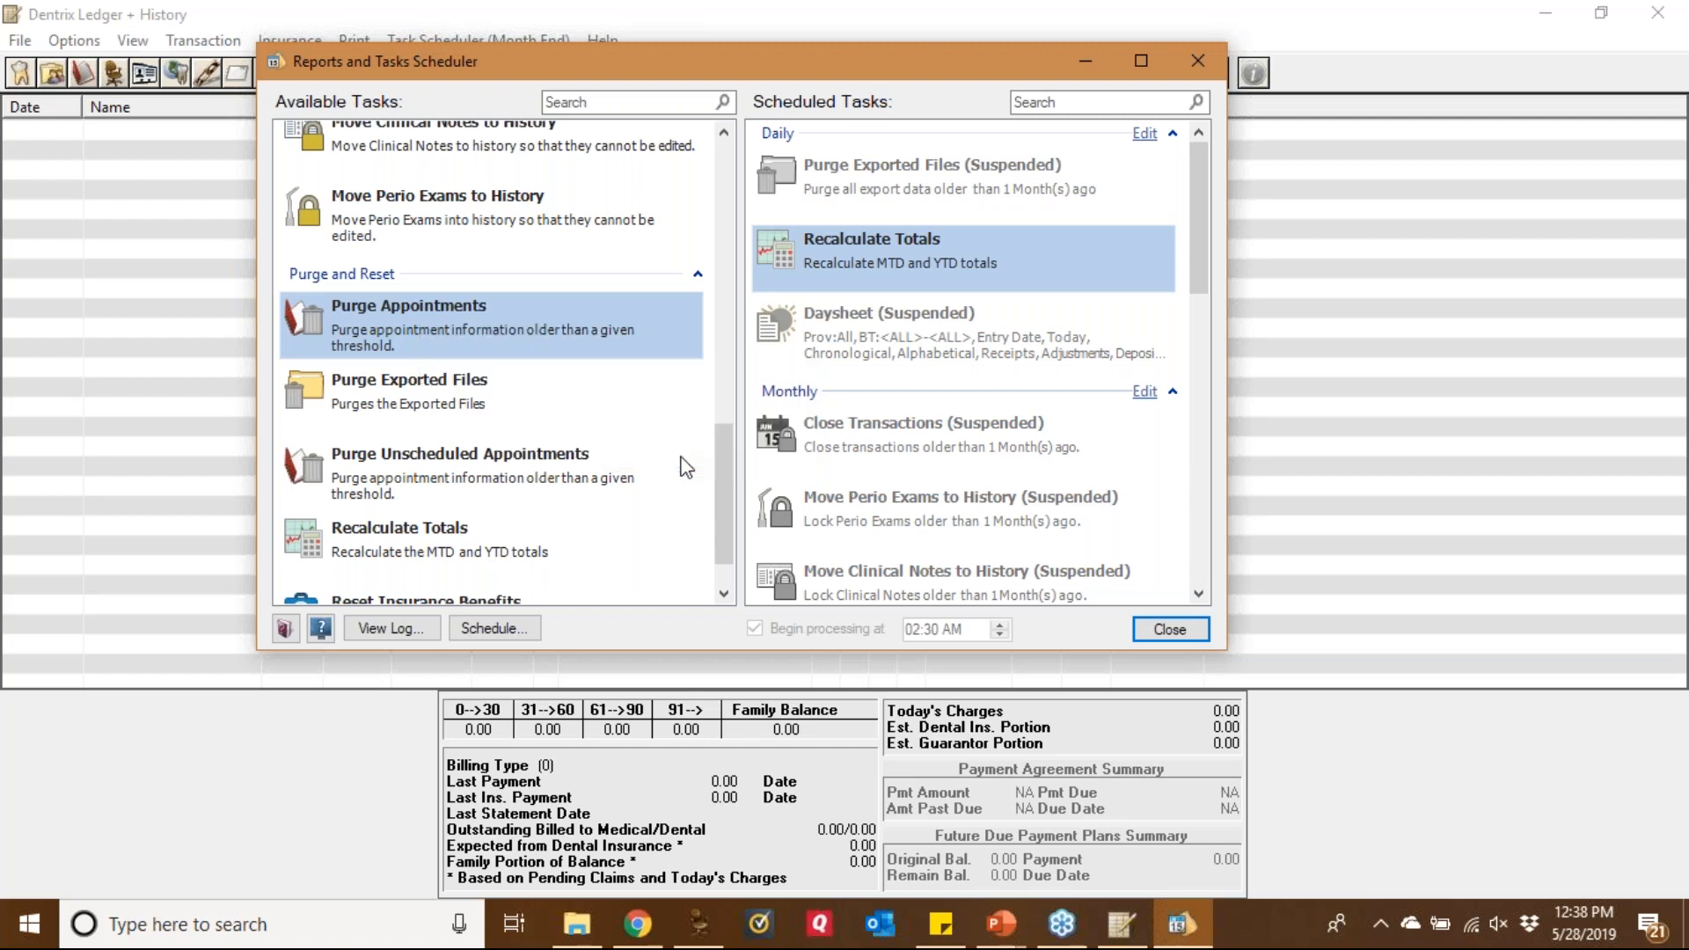
pyautogui.doubleClick(266, 95)
pyautogui.write('3')
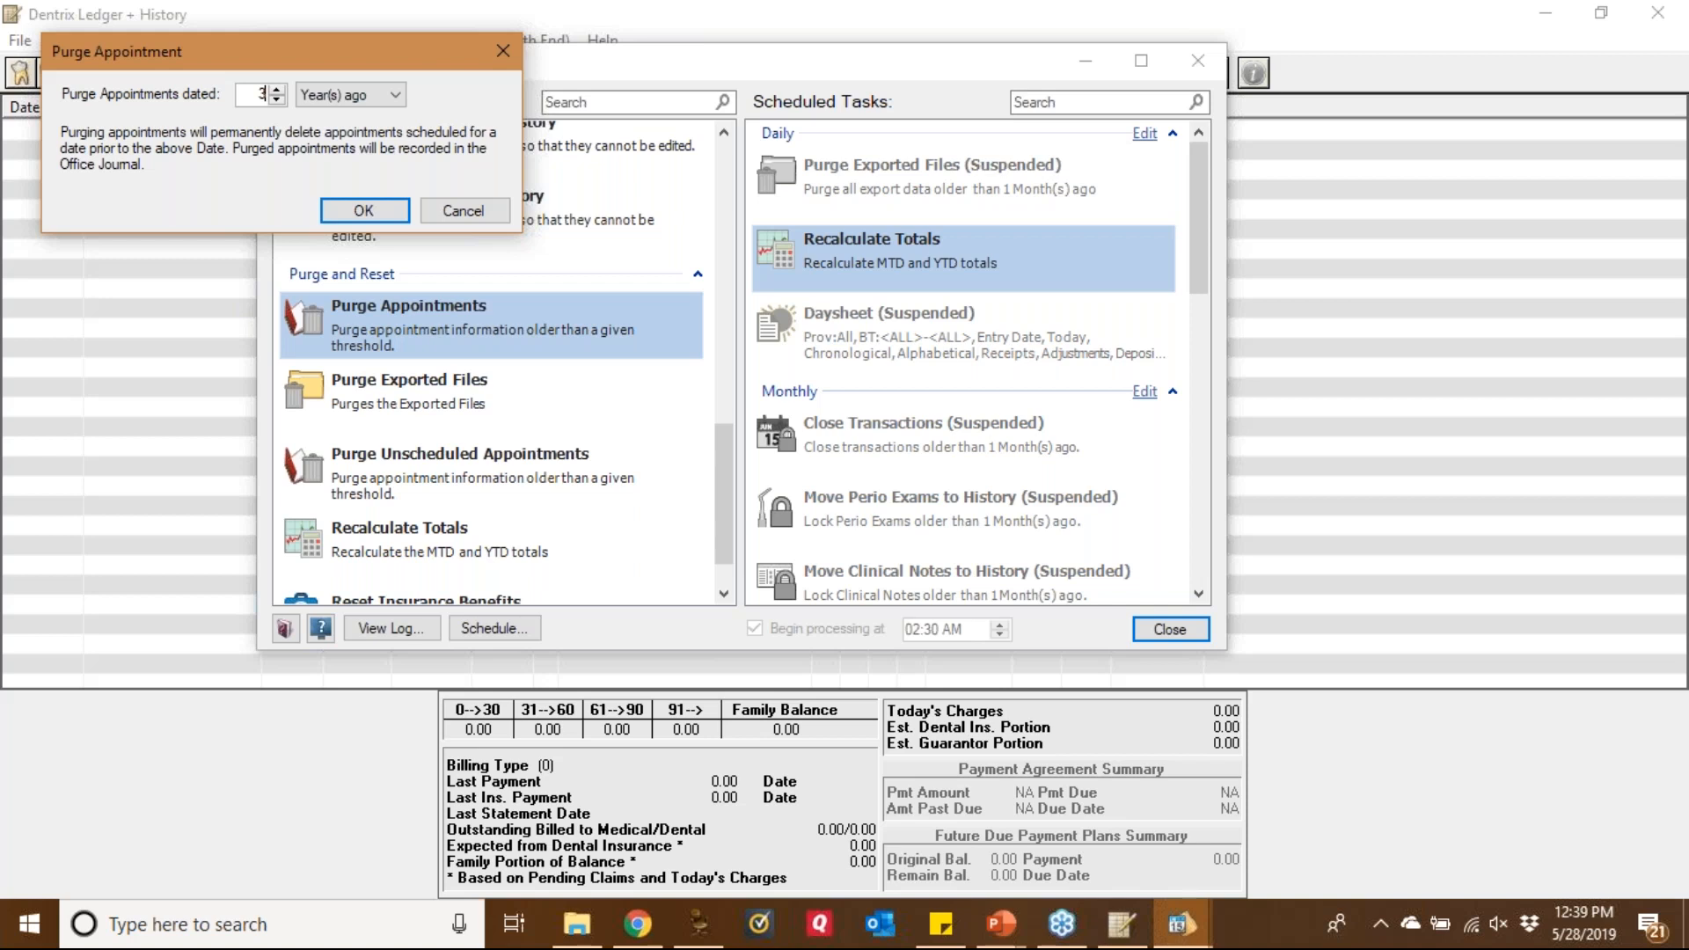
pyautogui.click(364, 214)
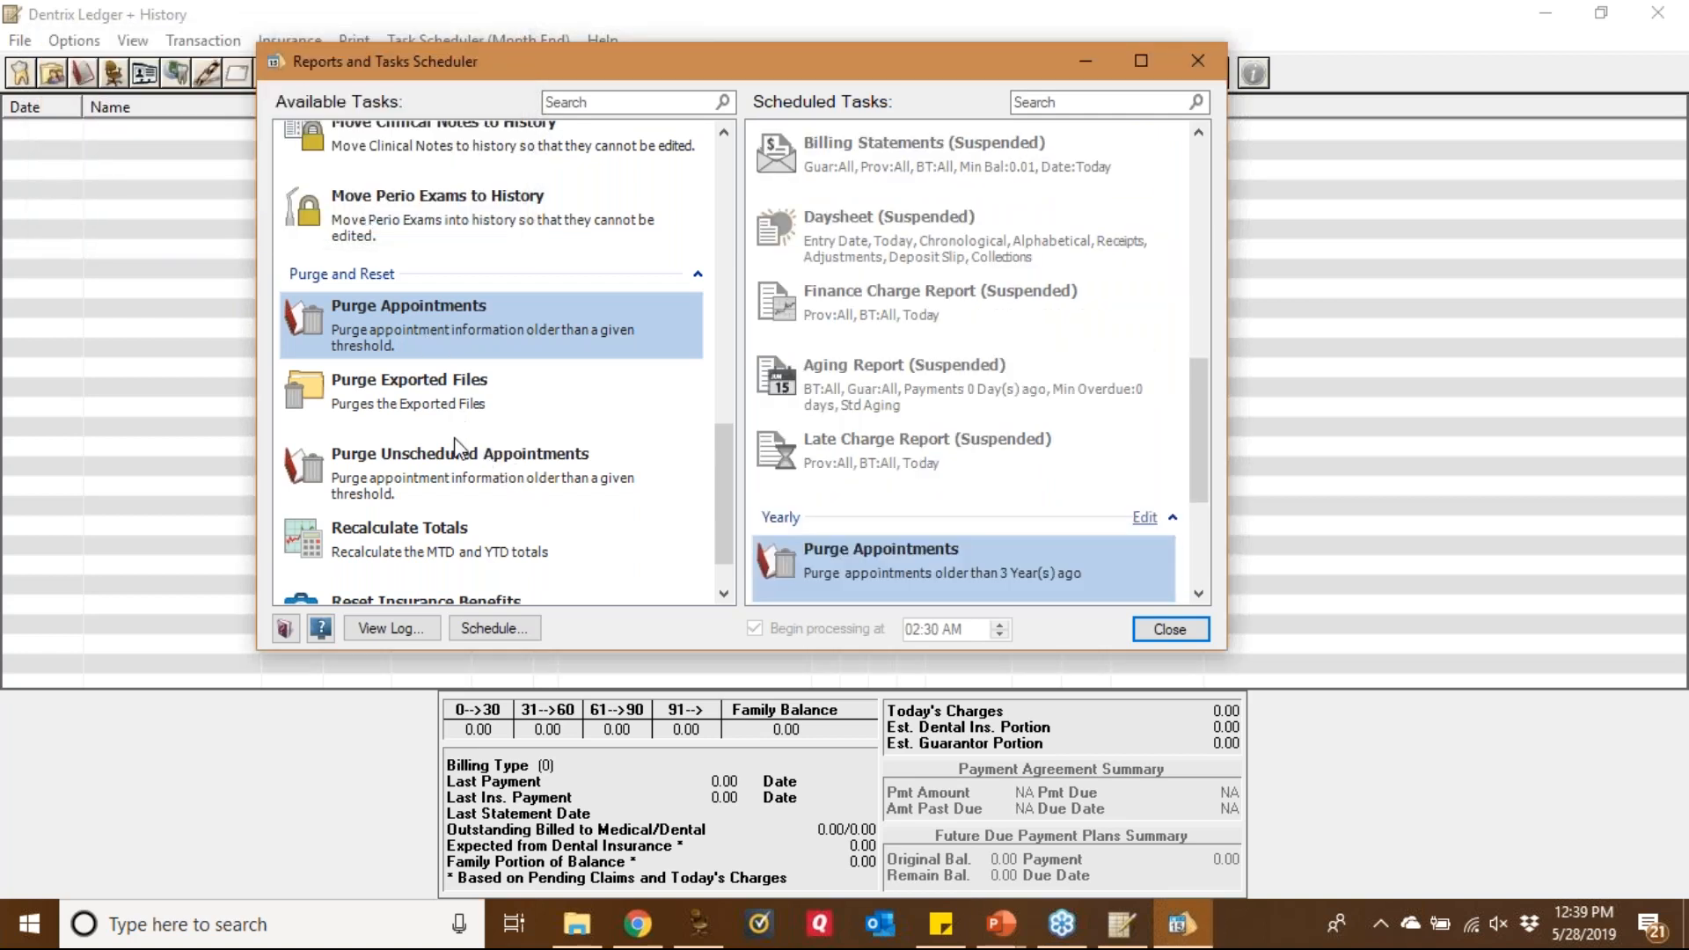
# Add the Purge Exported Files task to the Daily queue, purging all data, text and log files older than 1 month
pyautogui.click(409, 419)
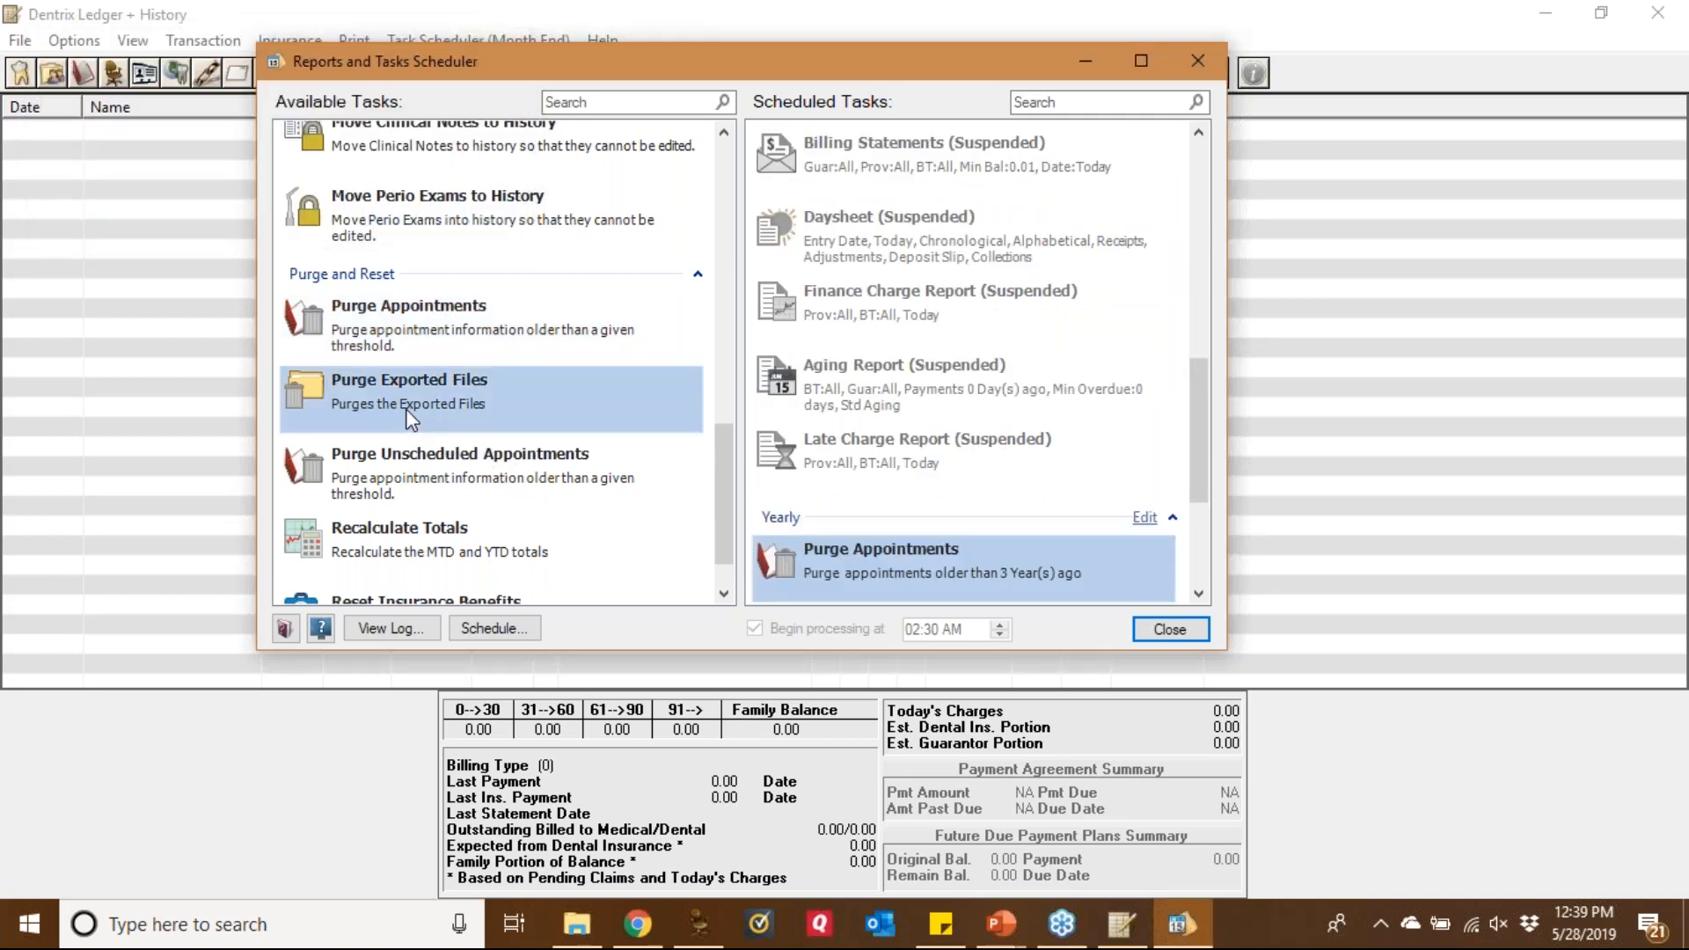
pyautogui.rightClick(409, 419)
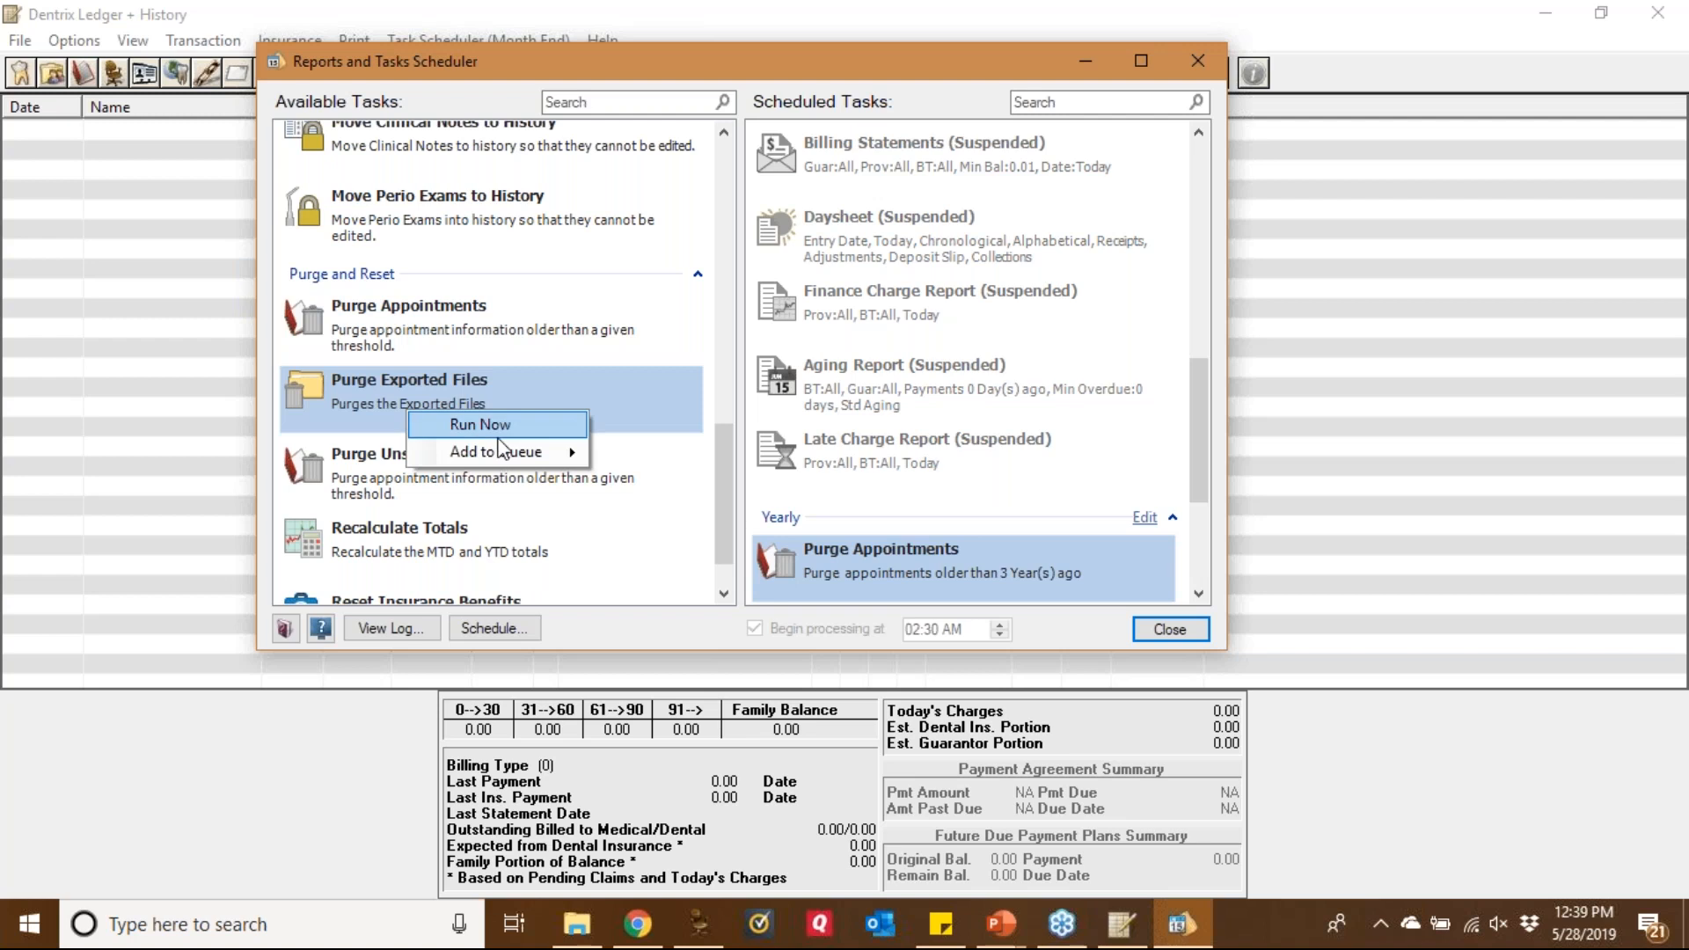
pyautogui.moveTo(510, 453)
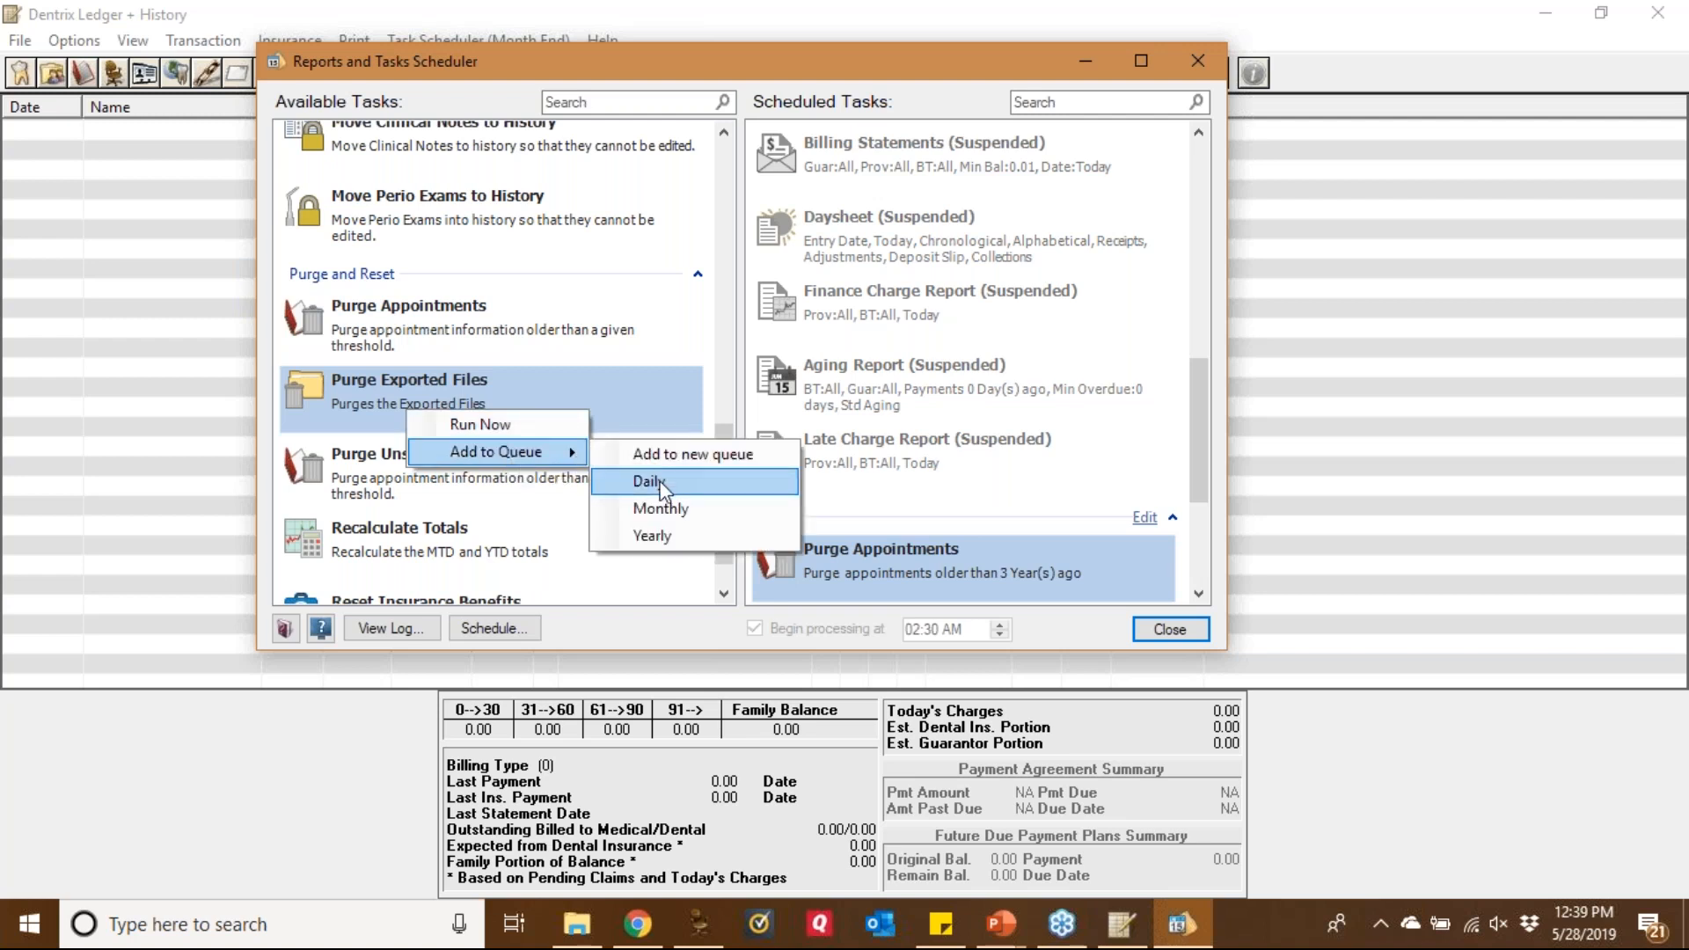
pyautogui.click(662, 489)
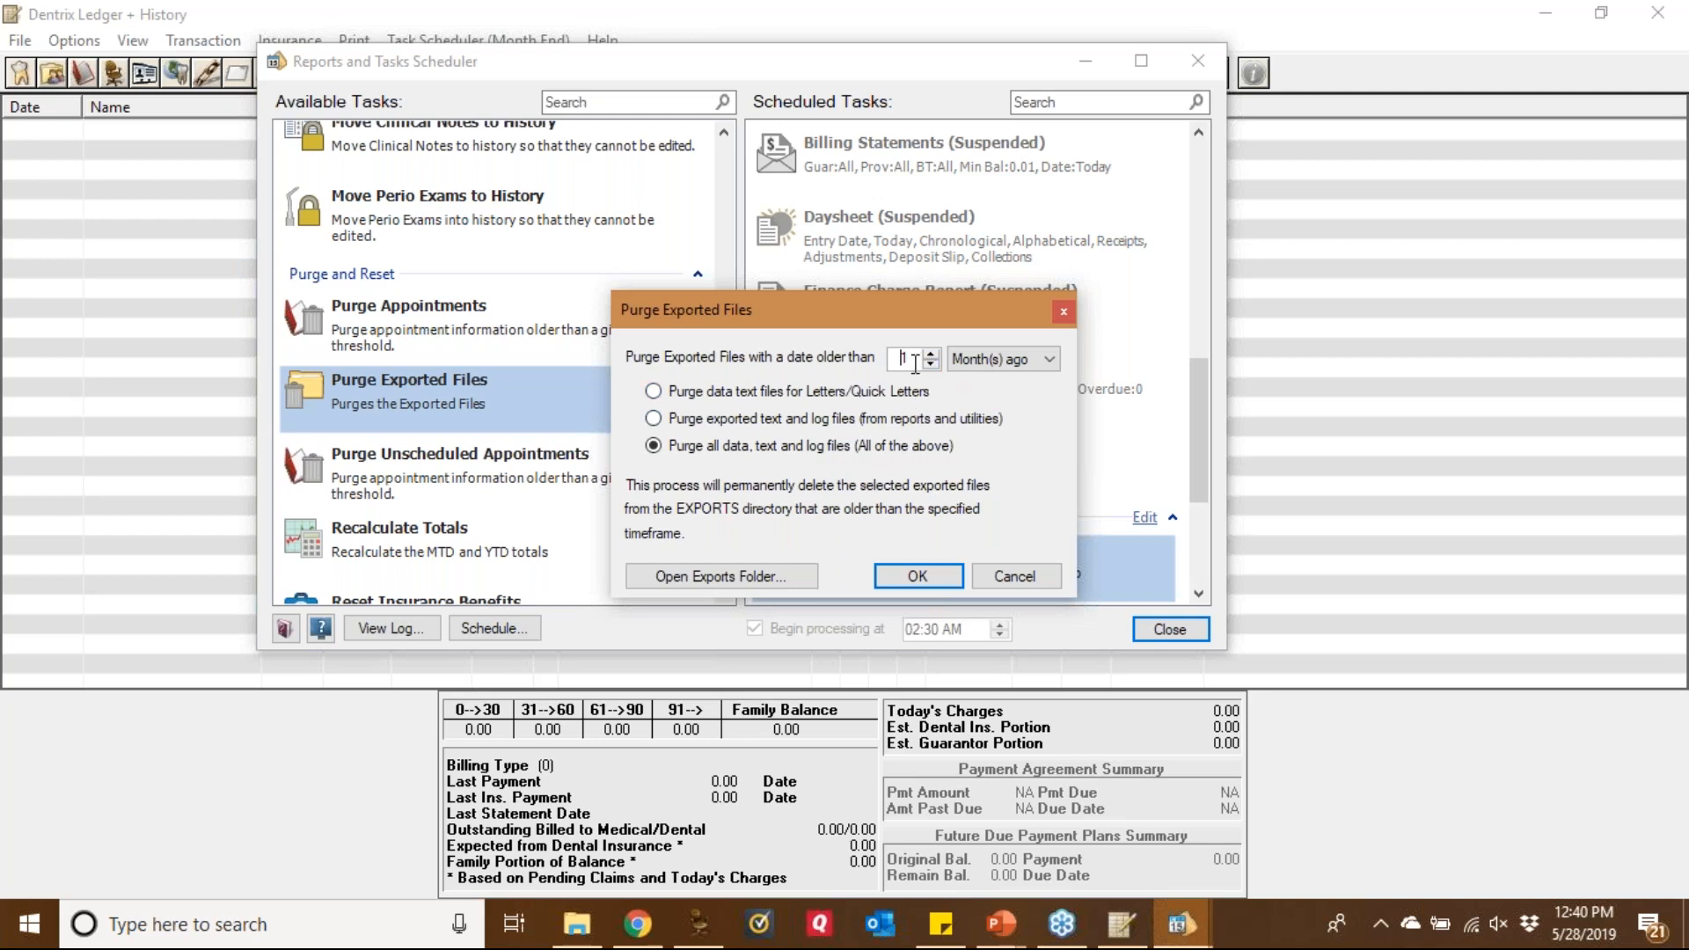
pyautogui.click(917, 577)
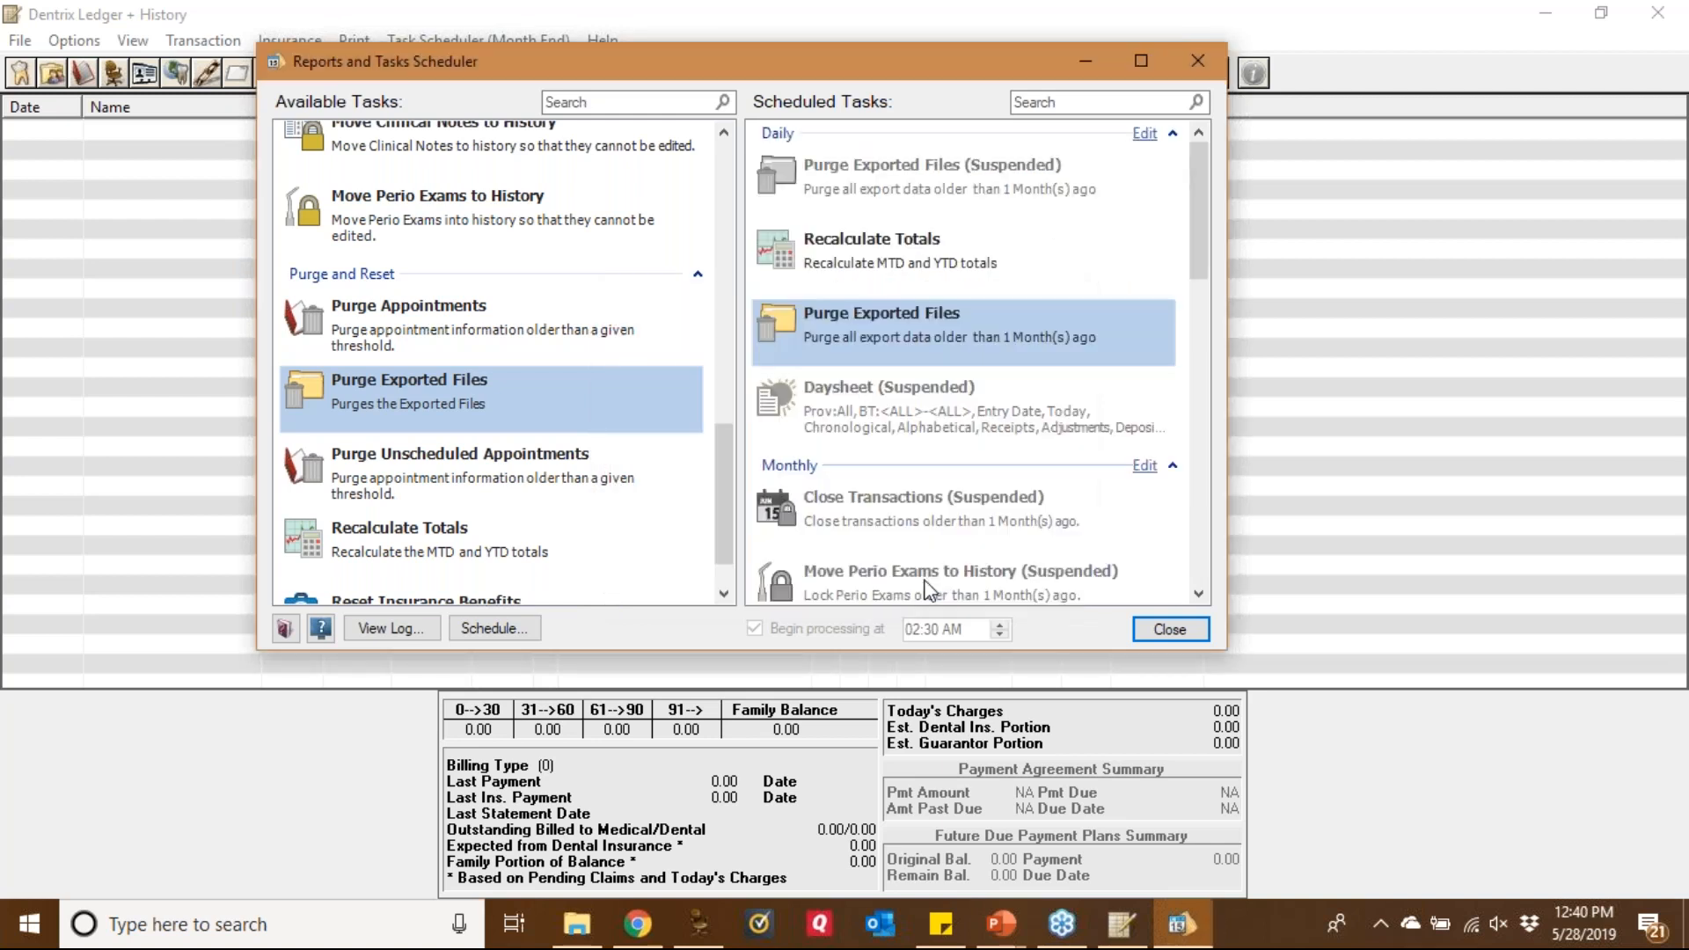
# Set up an immediate purge of unscheduled appointments dated 6 months ago, and cancel it without running it
pyautogui.click(480, 480)
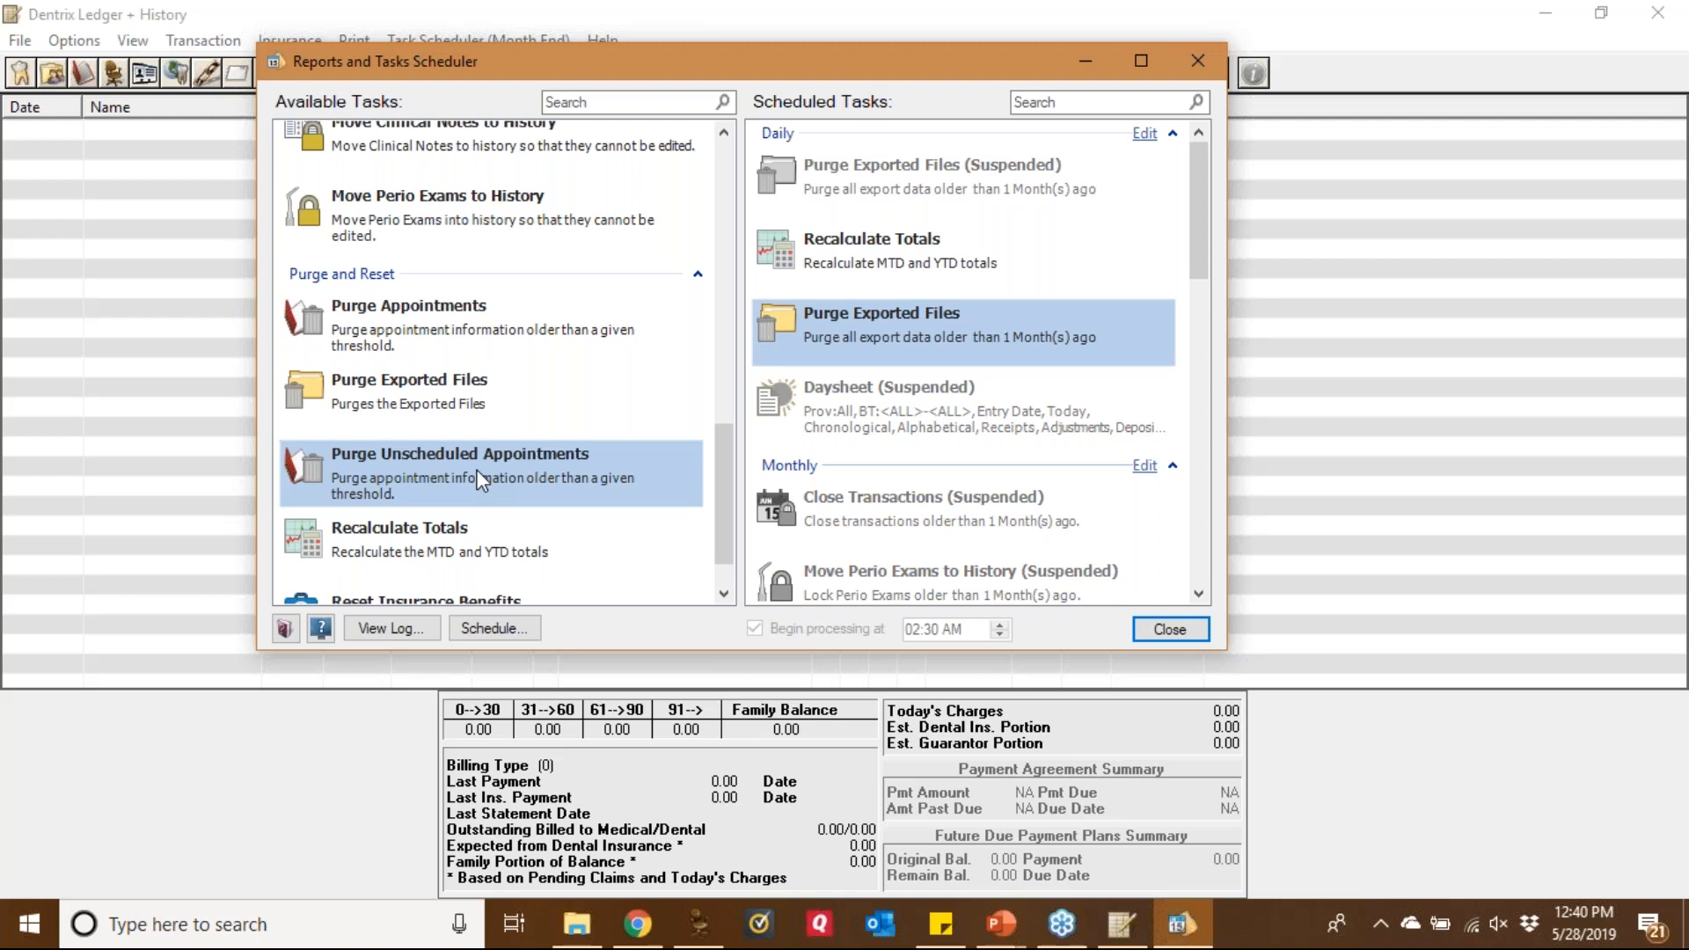
pyautogui.rightClick(479, 480)
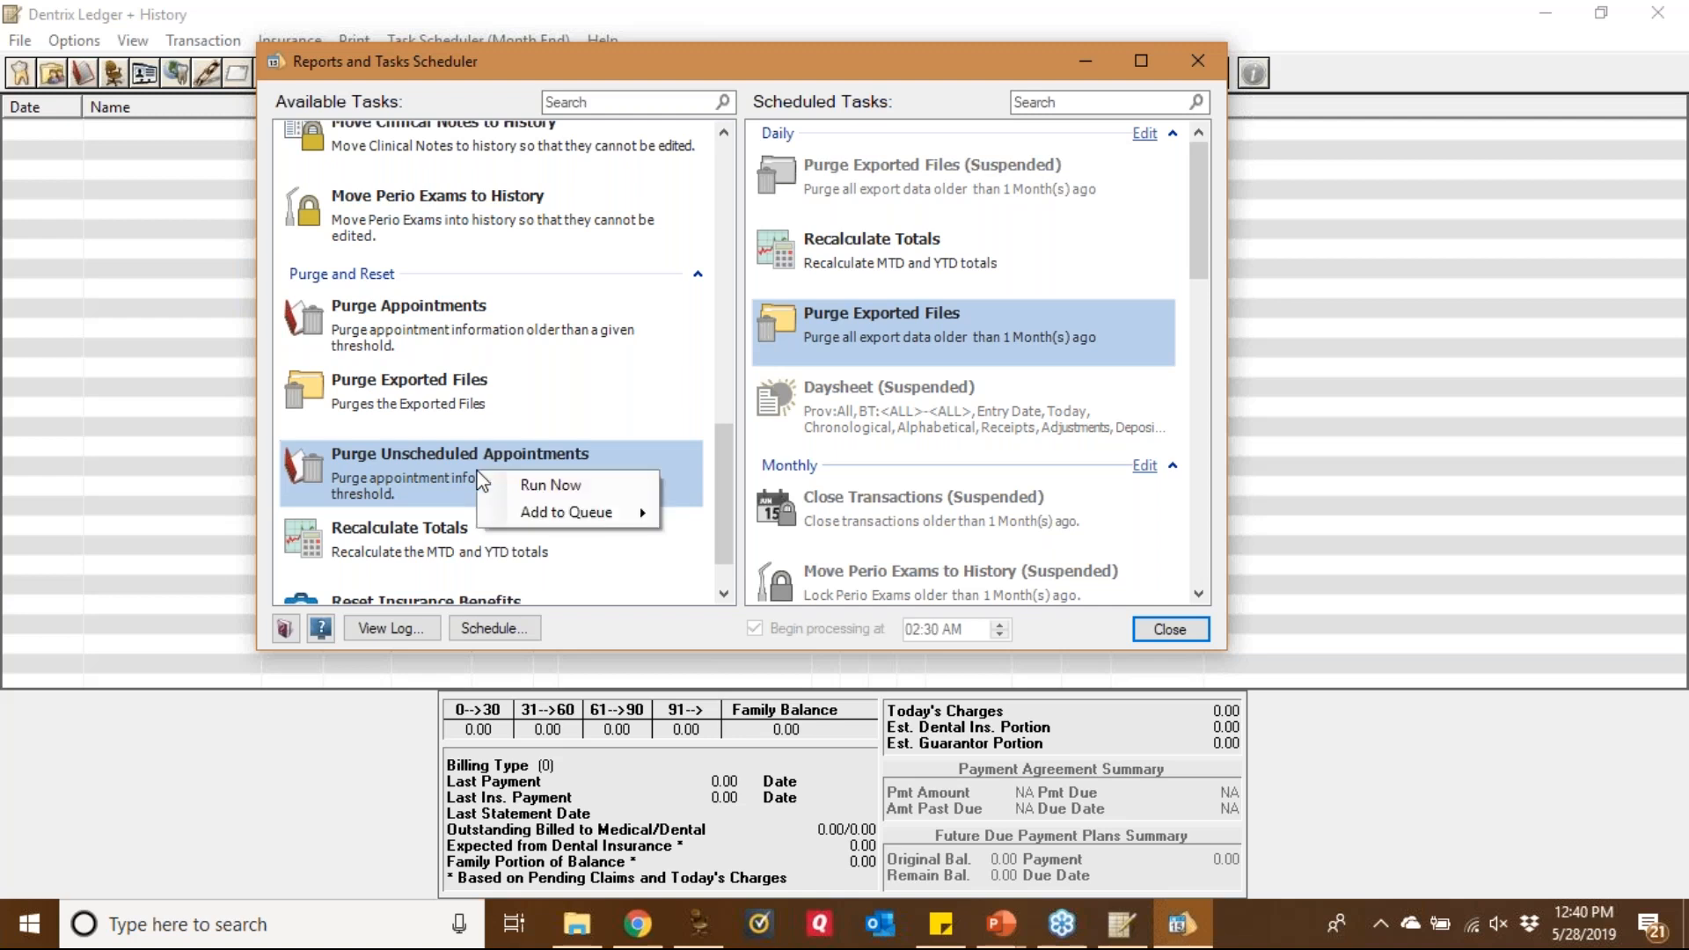
pyautogui.click(554, 486)
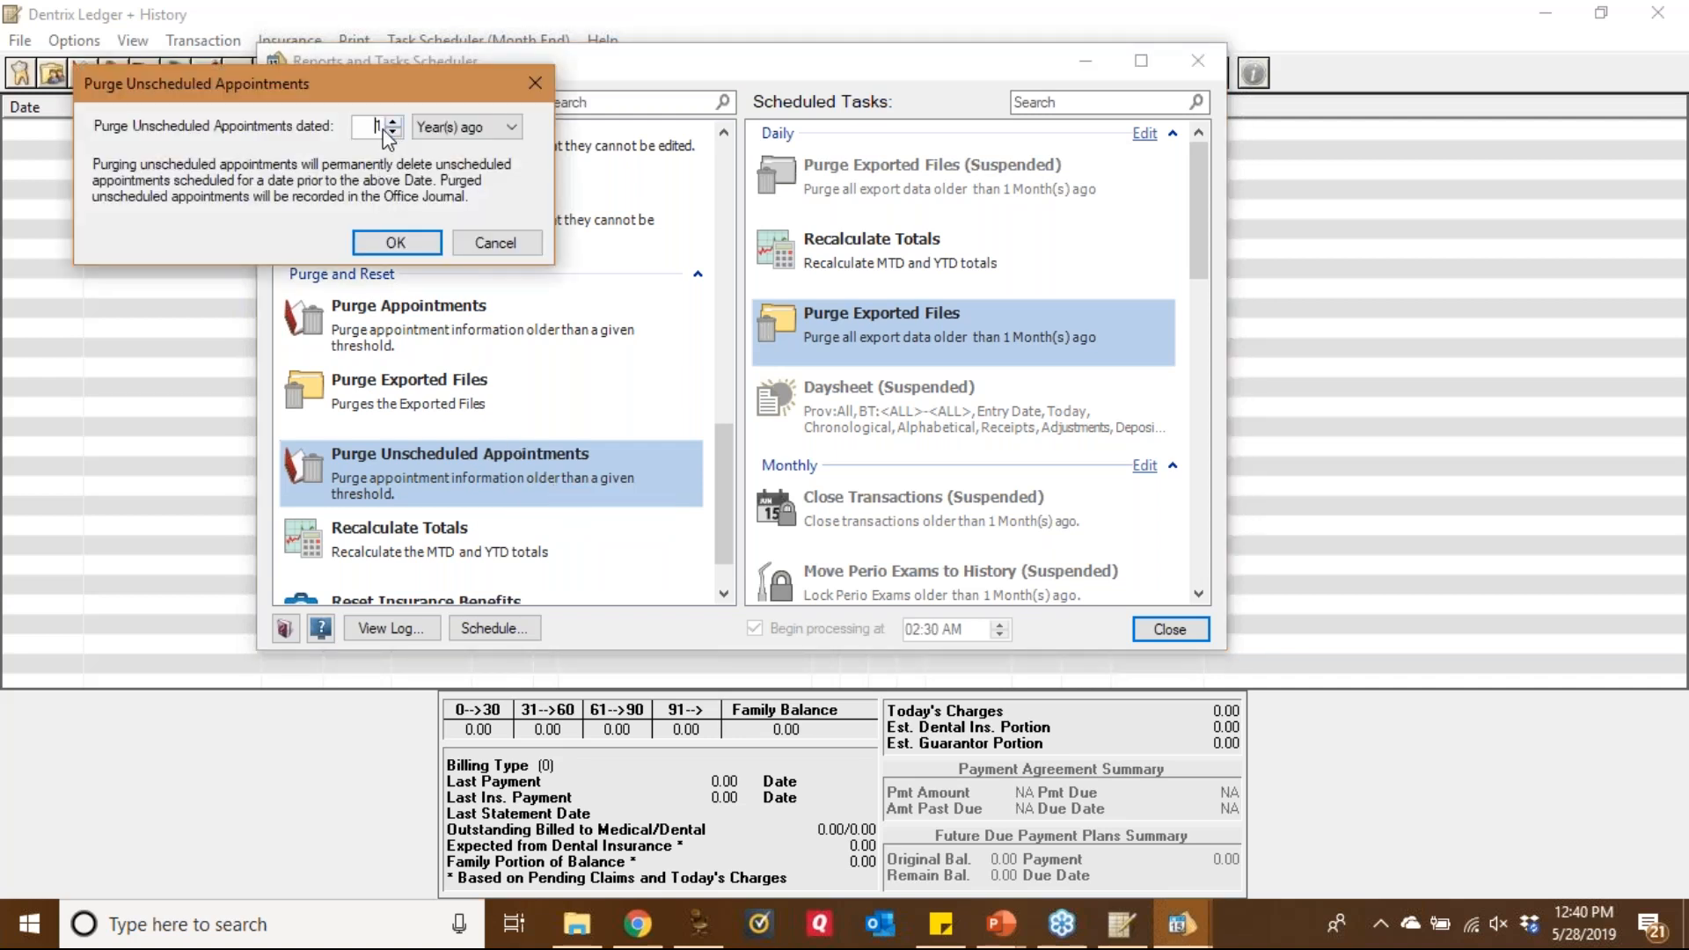
pyautogui.doubleClick(379, 128)
pyautogui.write('6')
pyautogui.click(463, 128)
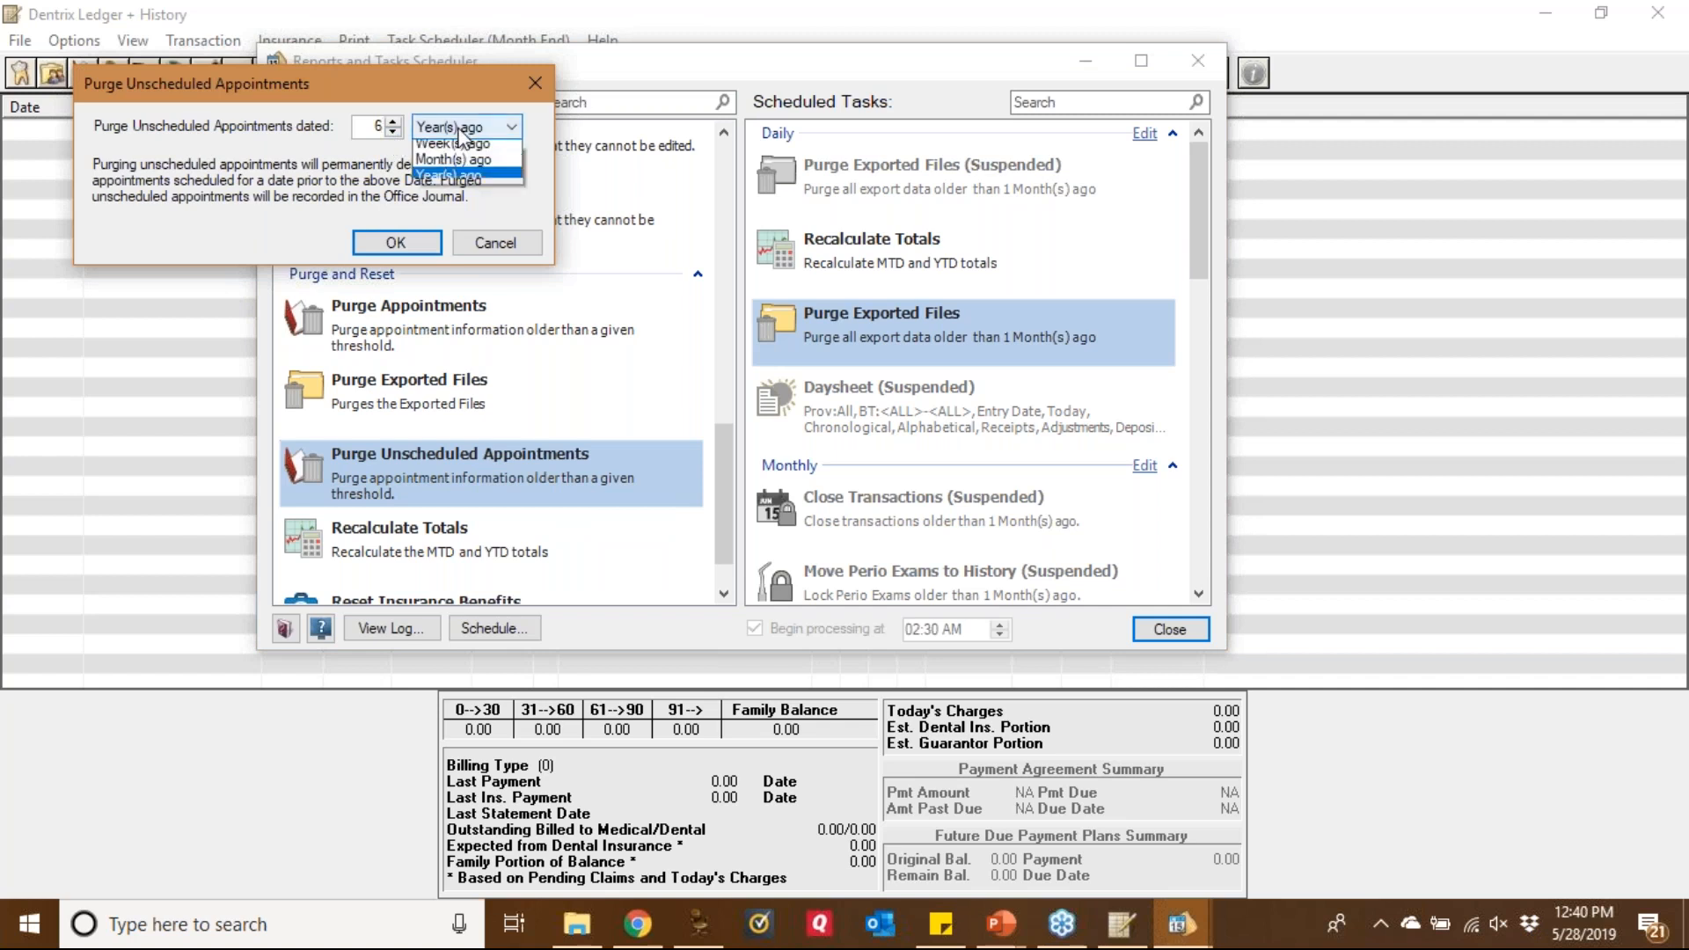
pyautogui.click(459, 181)
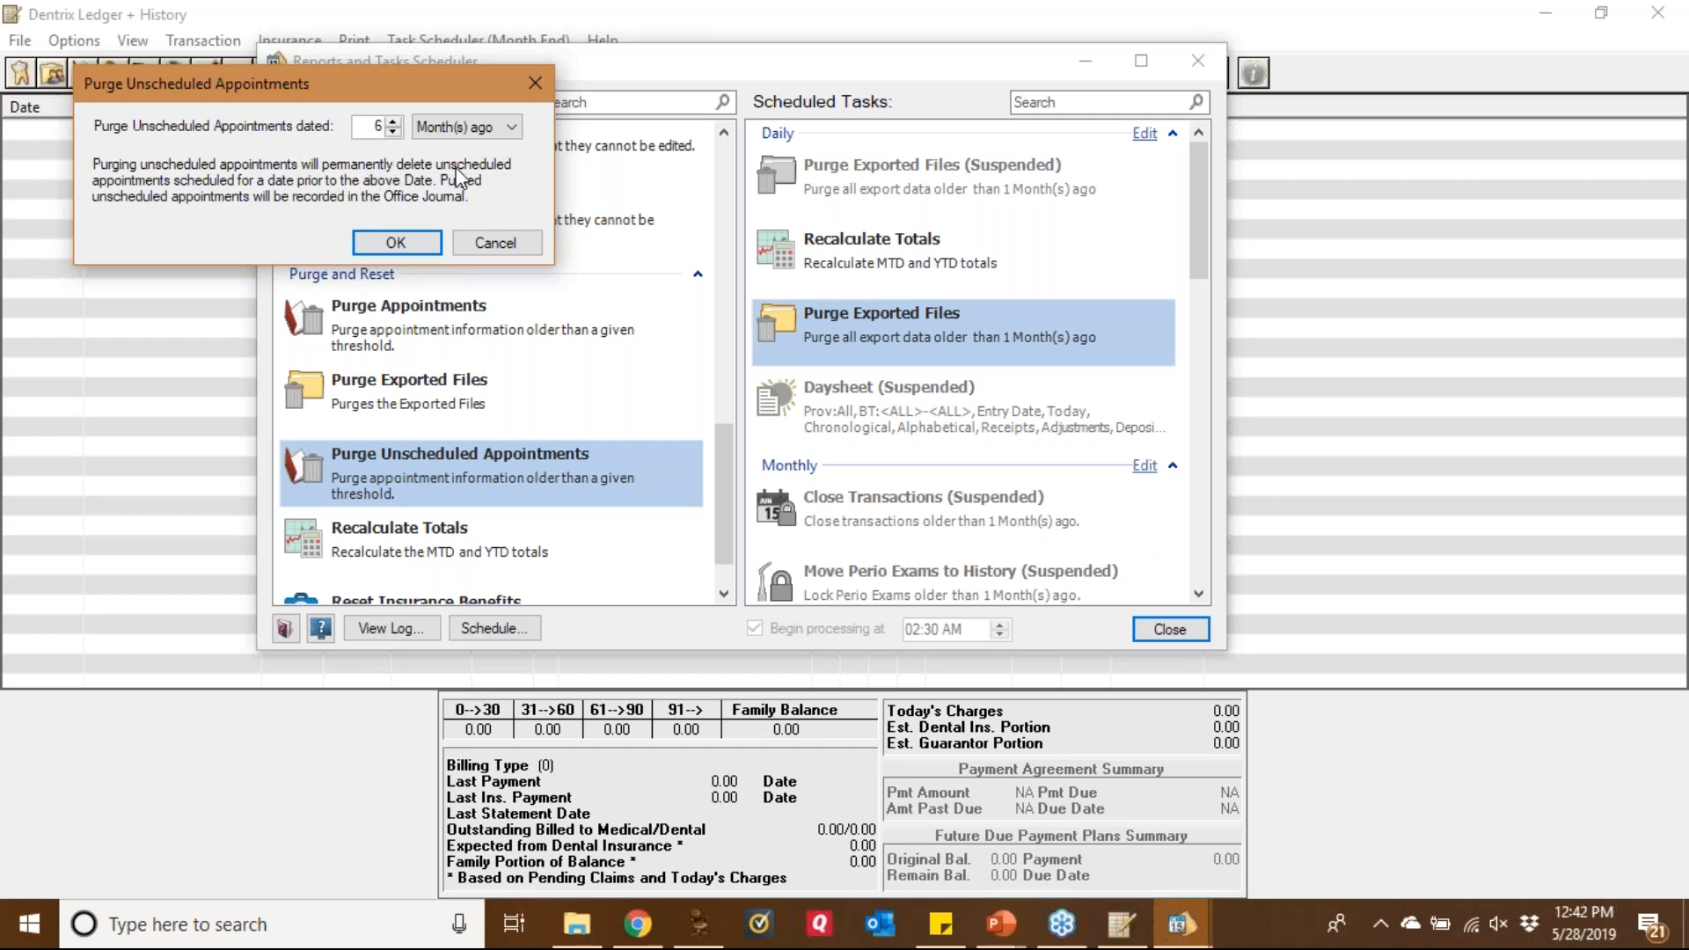
pyautogui.click(503, 241)
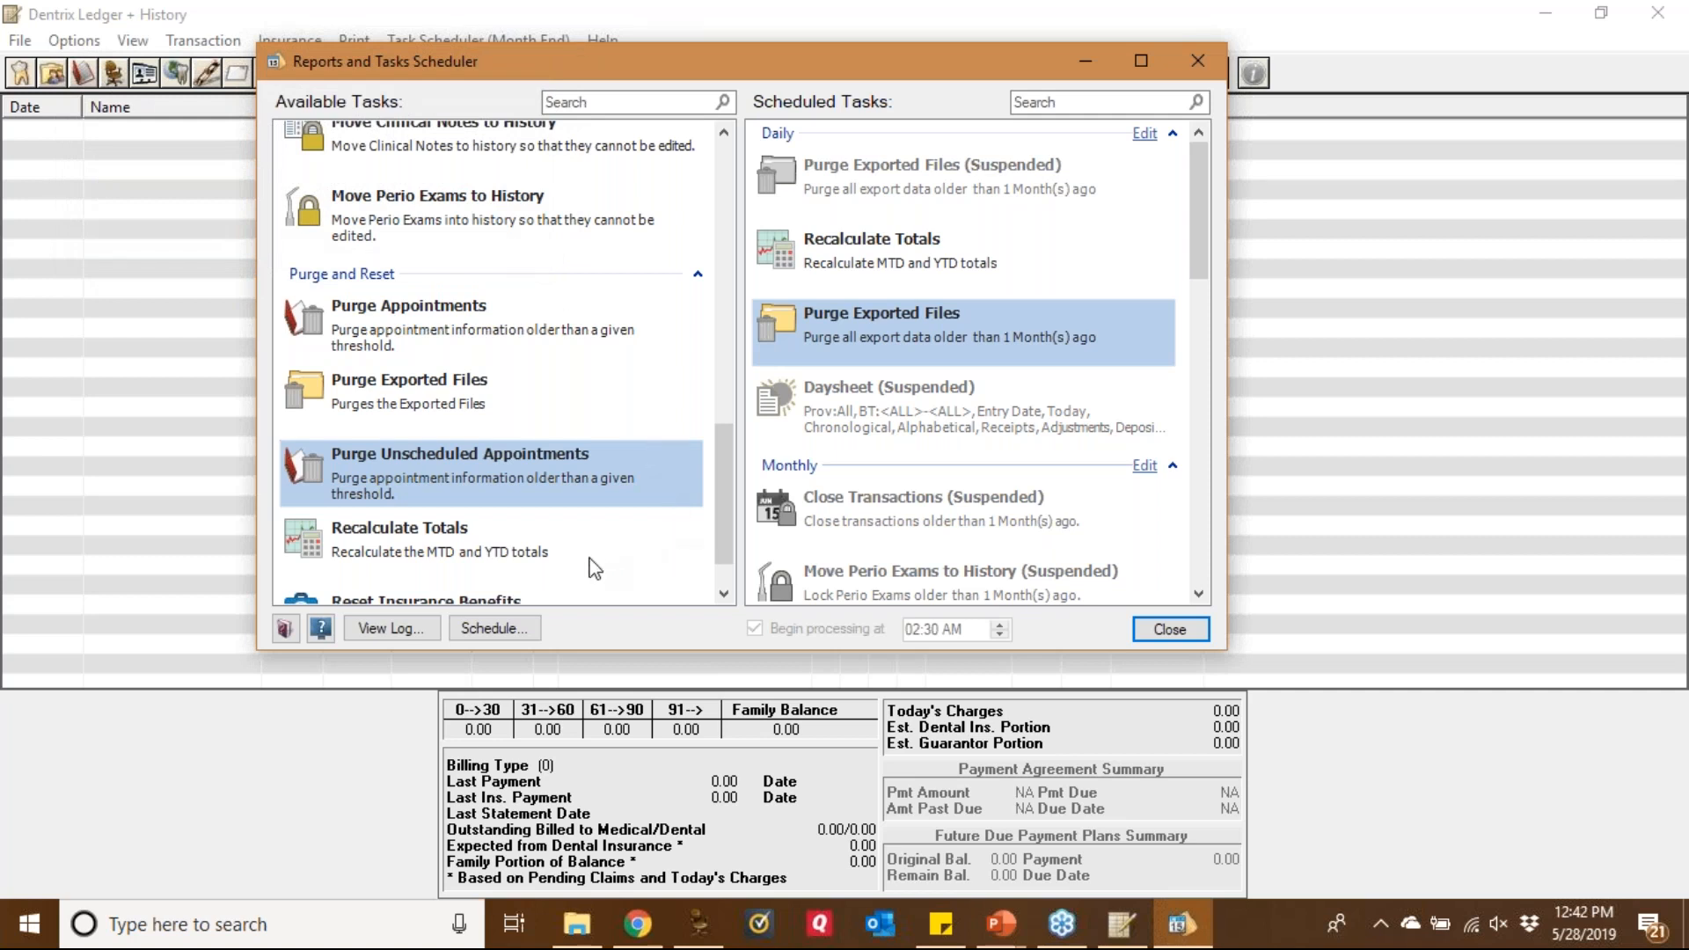
# Add the Reset Insurance Benefits task to the Monthly queue
pyautogui.click(723, 595)
pyautogui.click(723, 594)
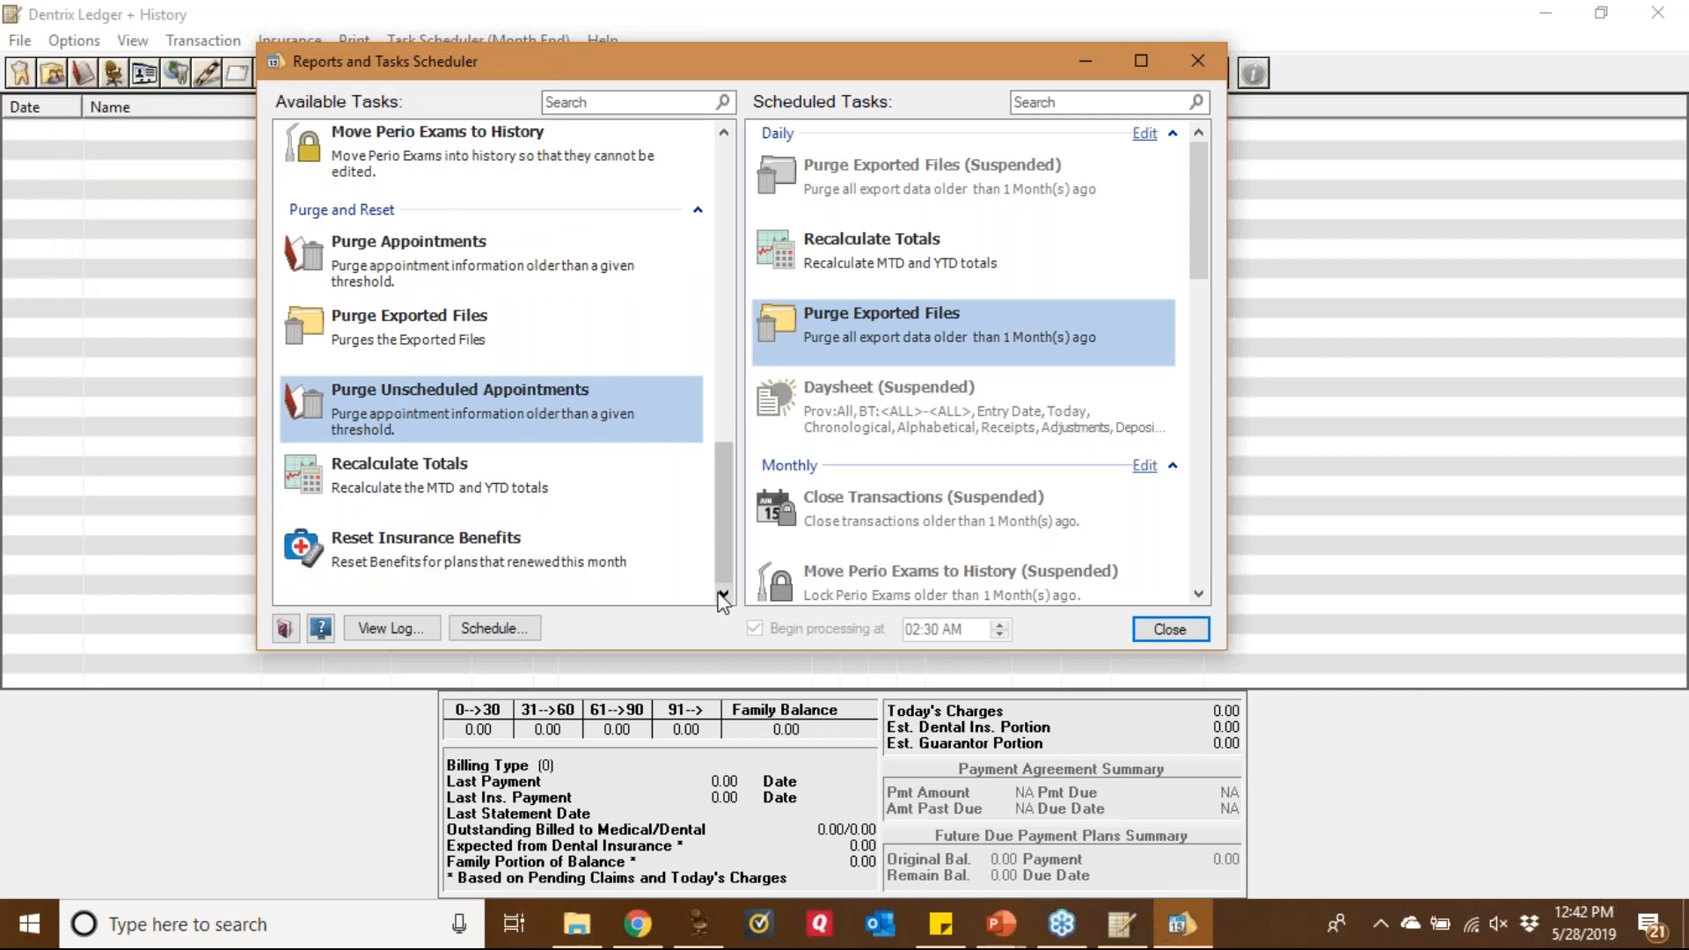
pyautogui.click(455, 566)
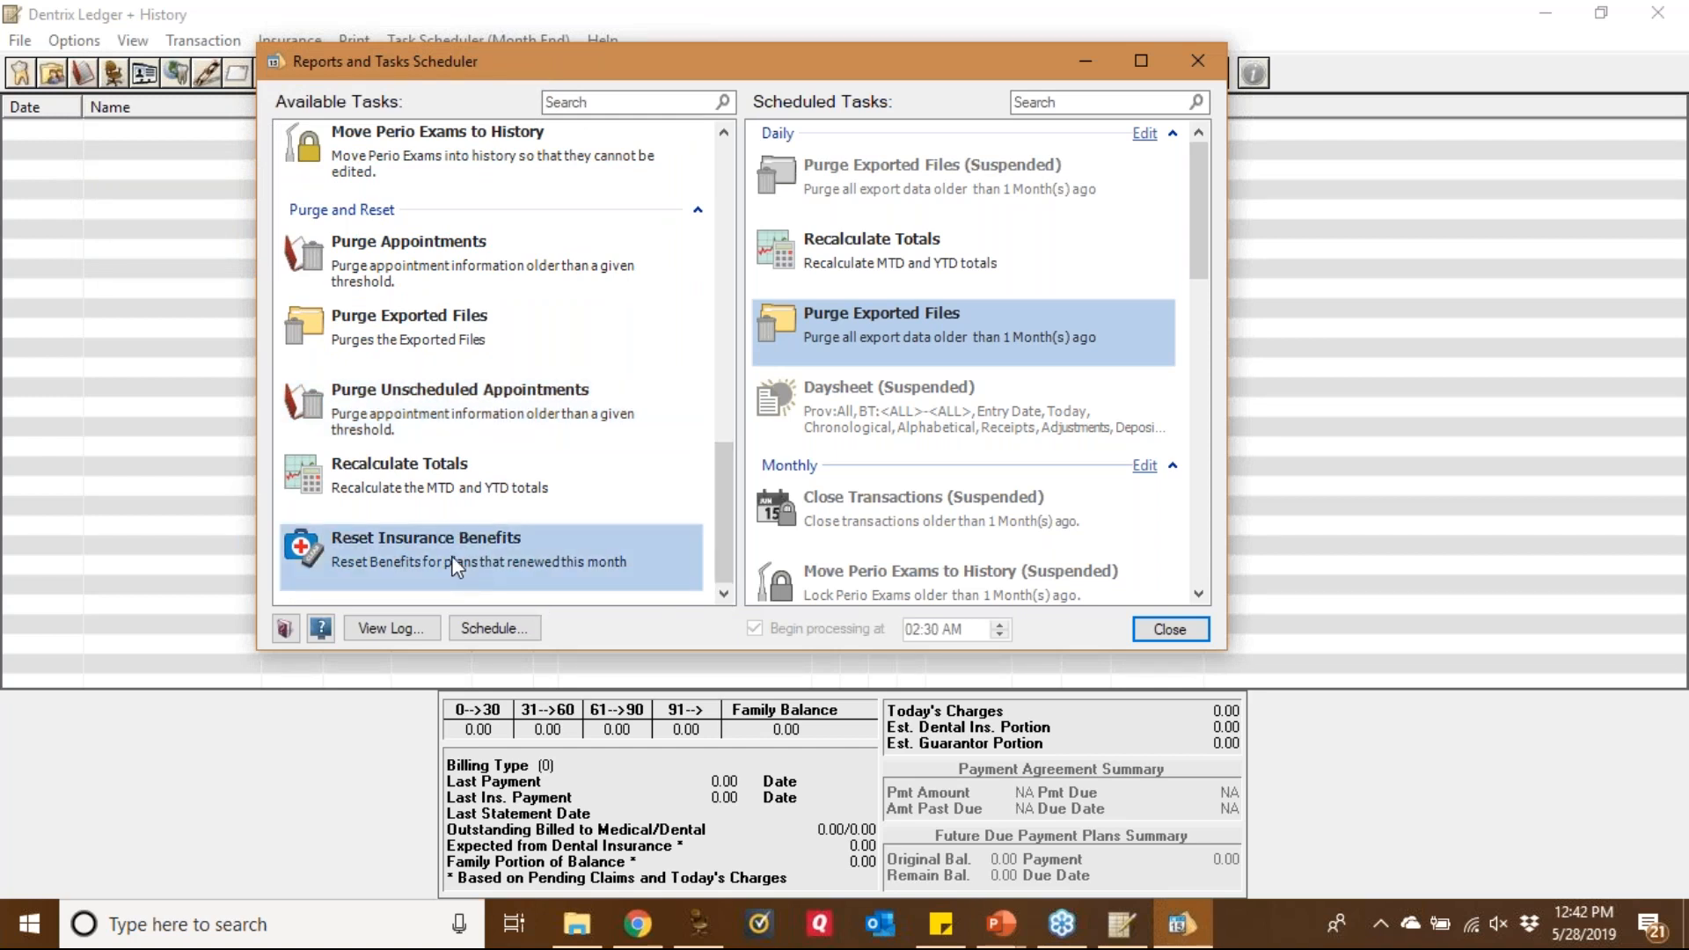
pyautogui.rightClick(455, 566)
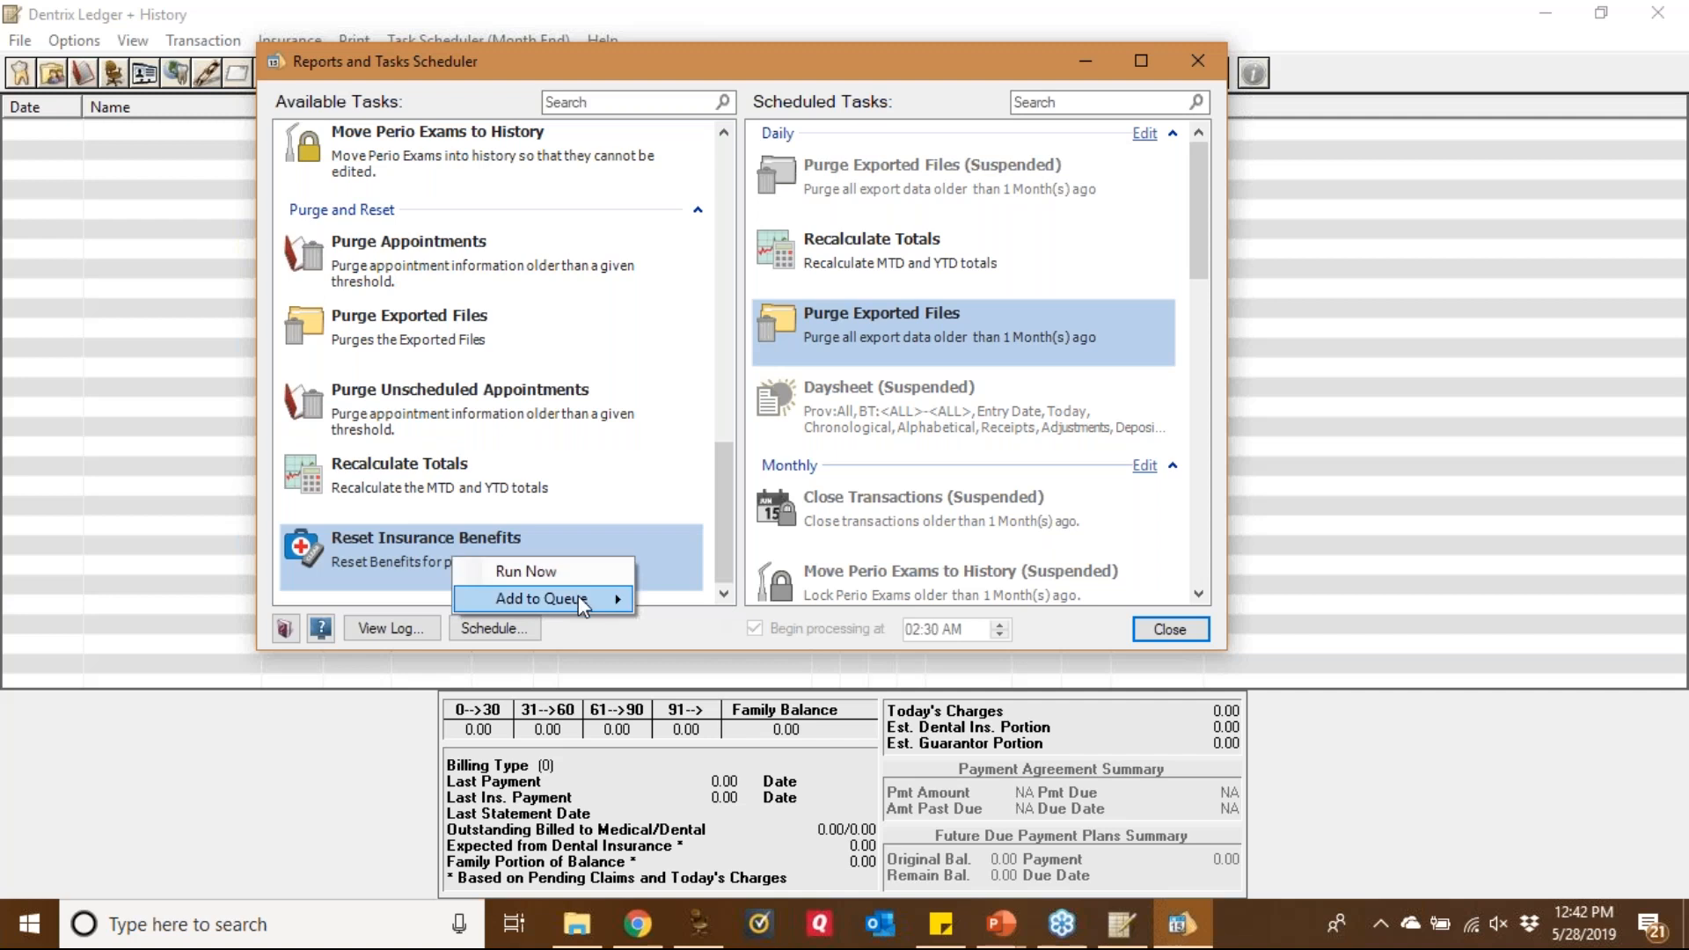
pyautogui.moveTo(580, 600)
pyautogui.click(733, 657)
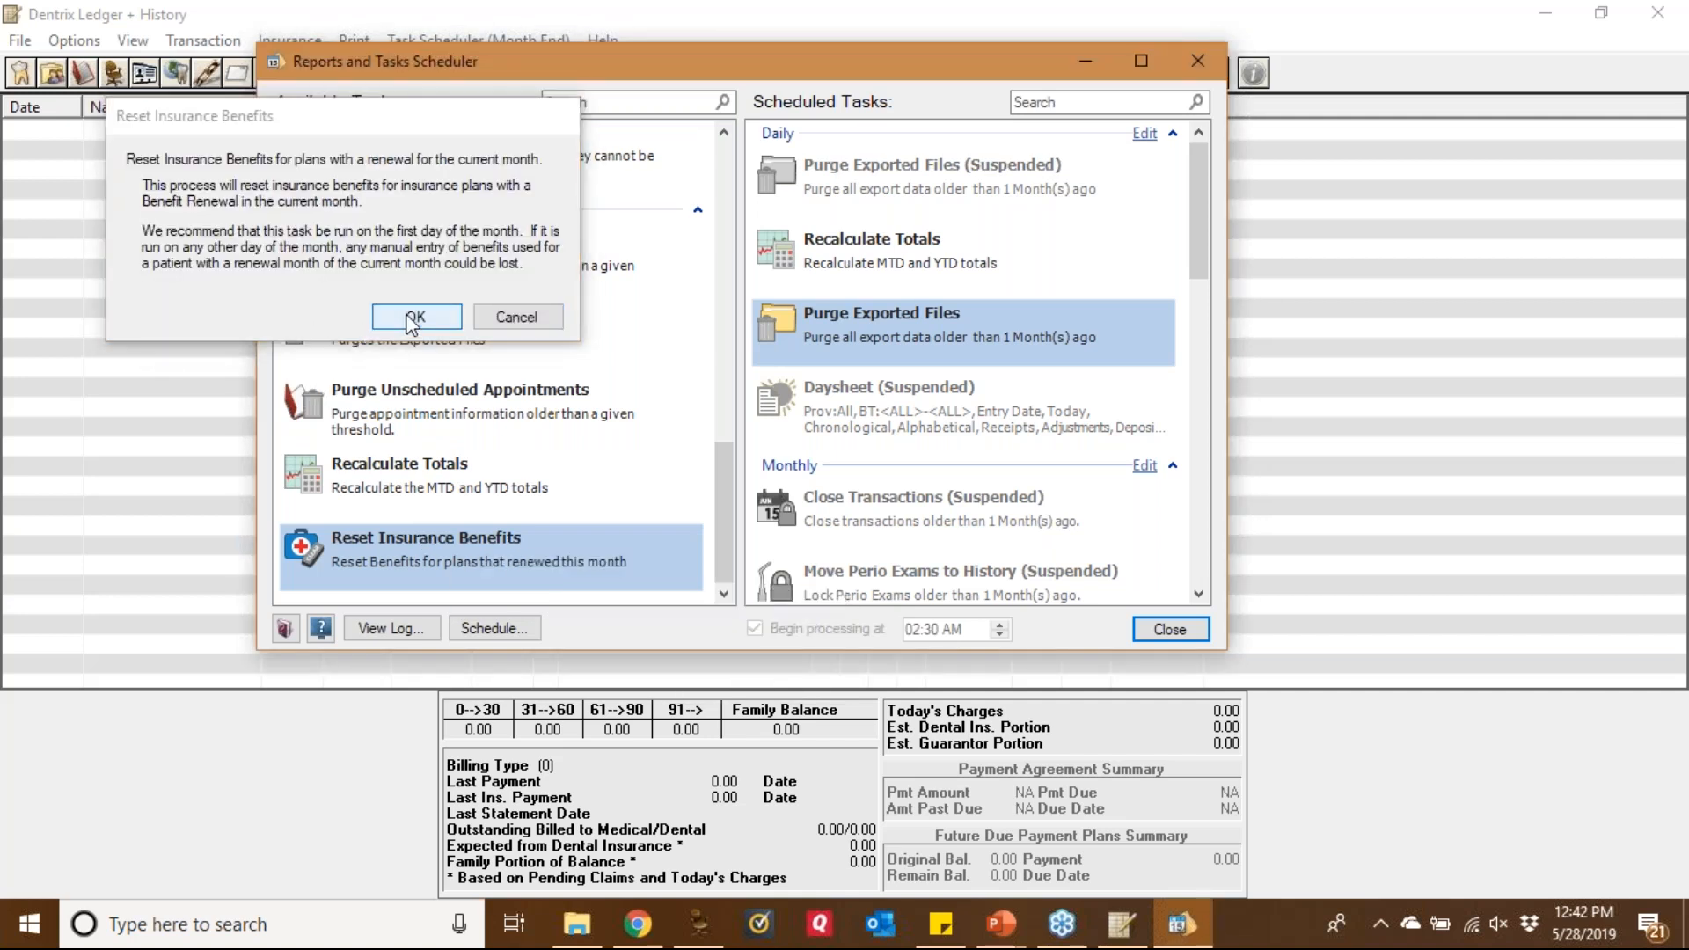
pyautogui.click(413, 318)
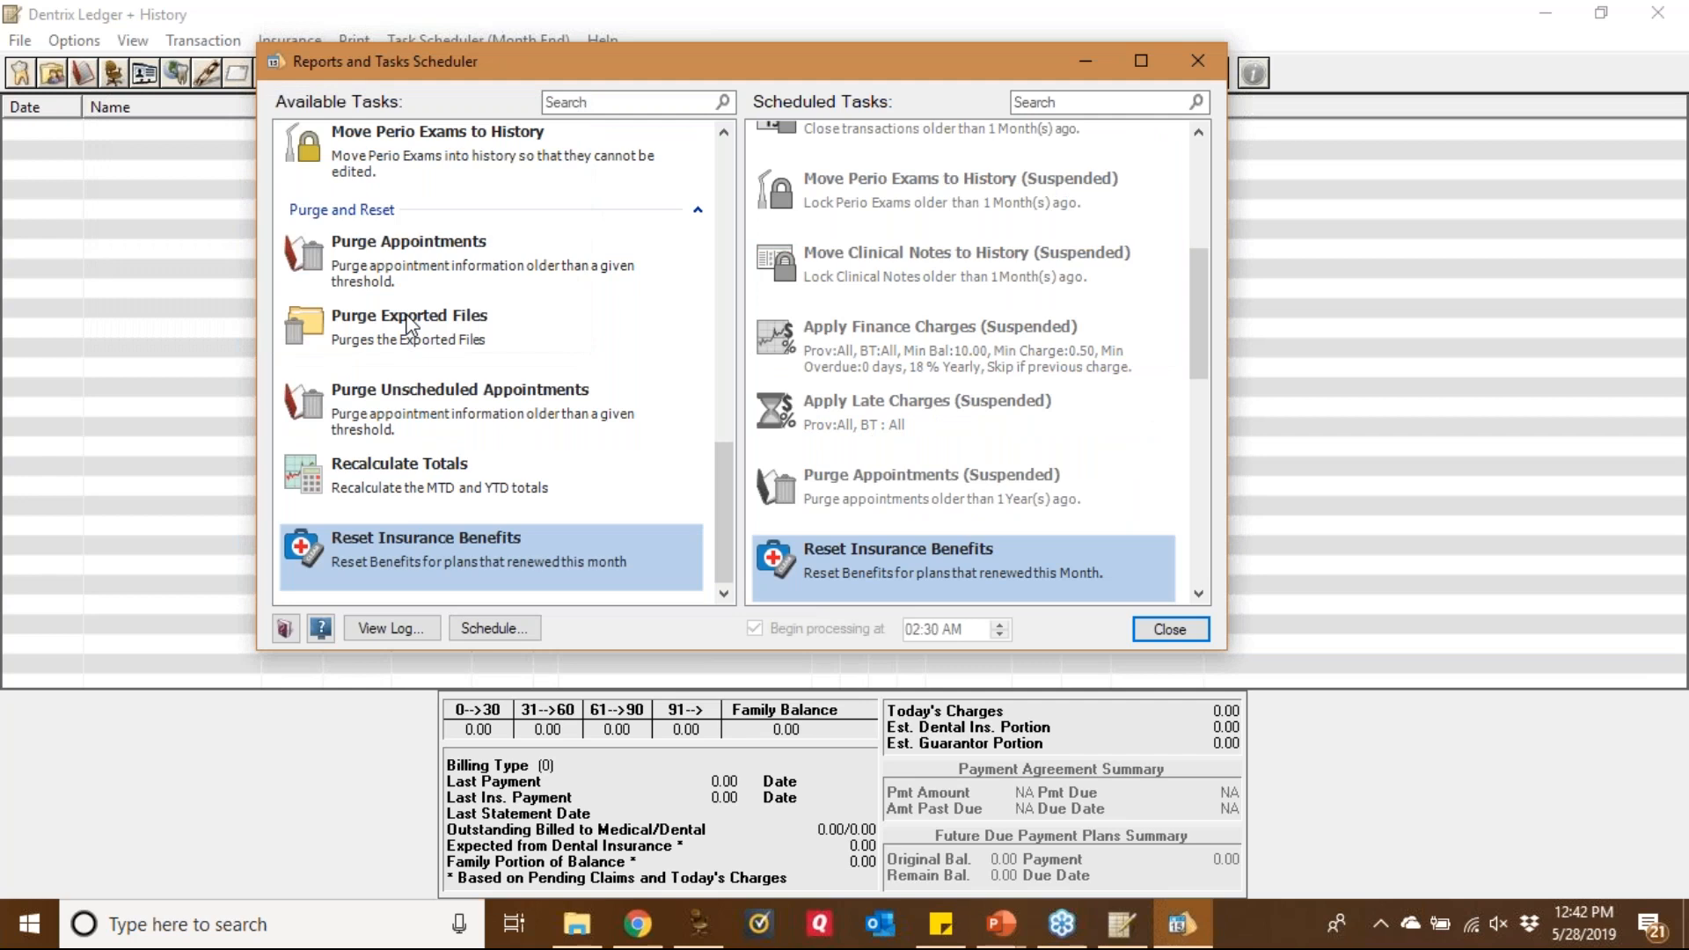
# Review the newly queued active tasks in the Daily, Monthly and Yearly scheduled queues
pyautogui.click(728, 184)
pyautogui.click(725, 176)
pyautogui.click(725, 176)
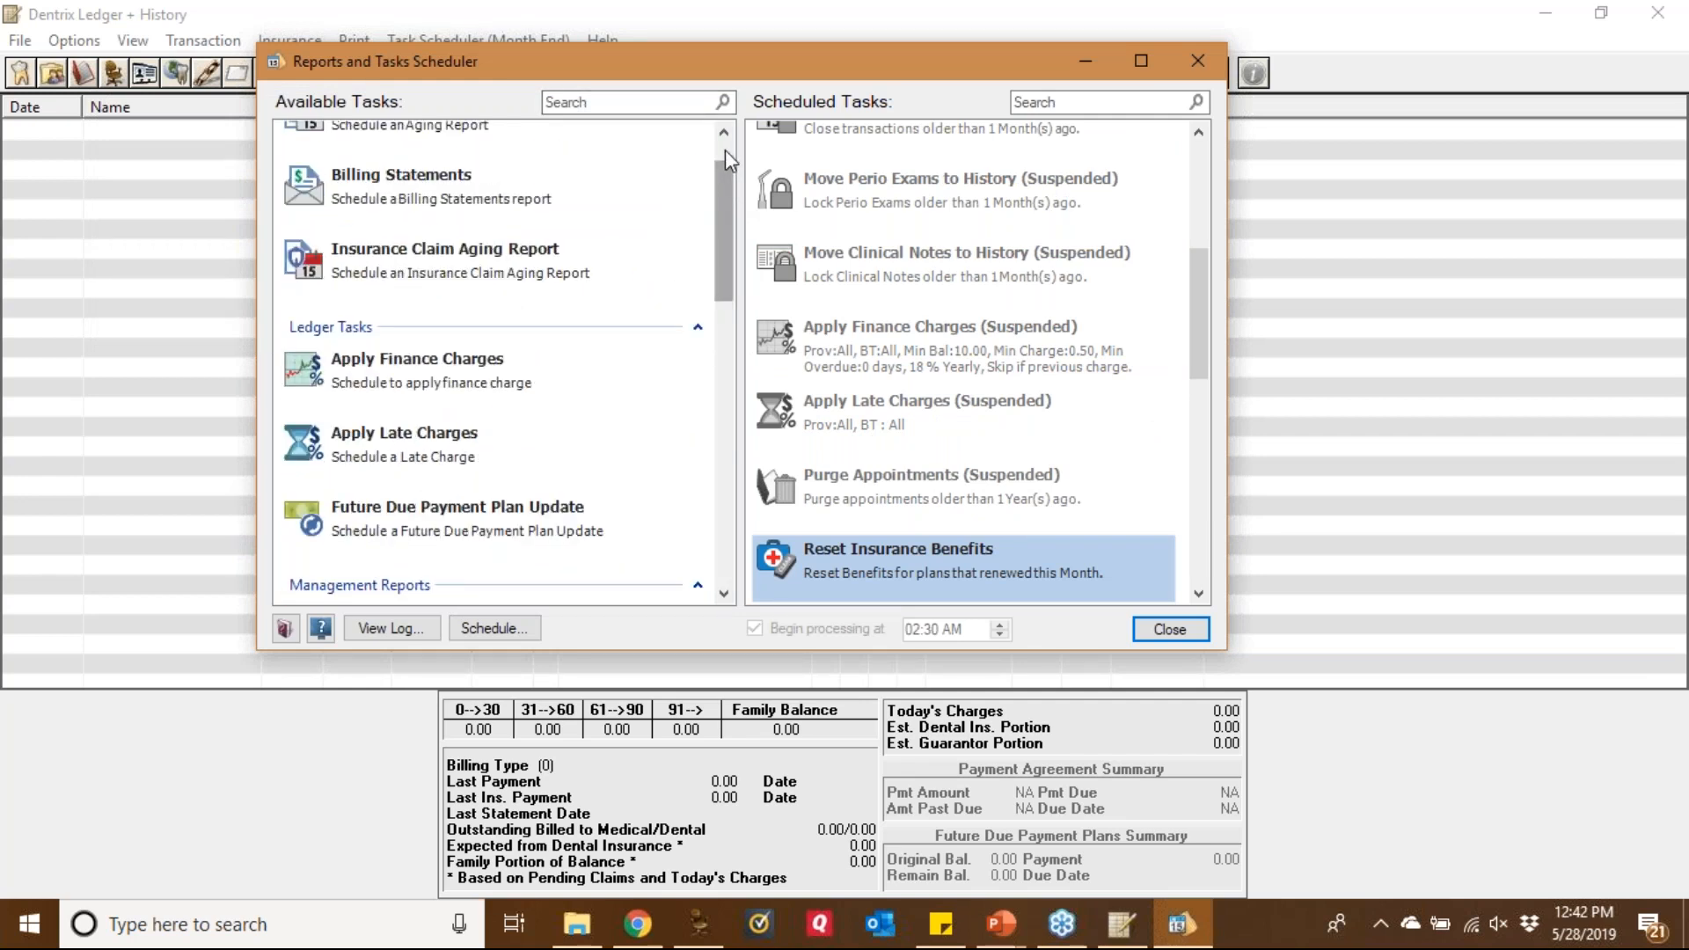
pyautogui.click(725, 149)
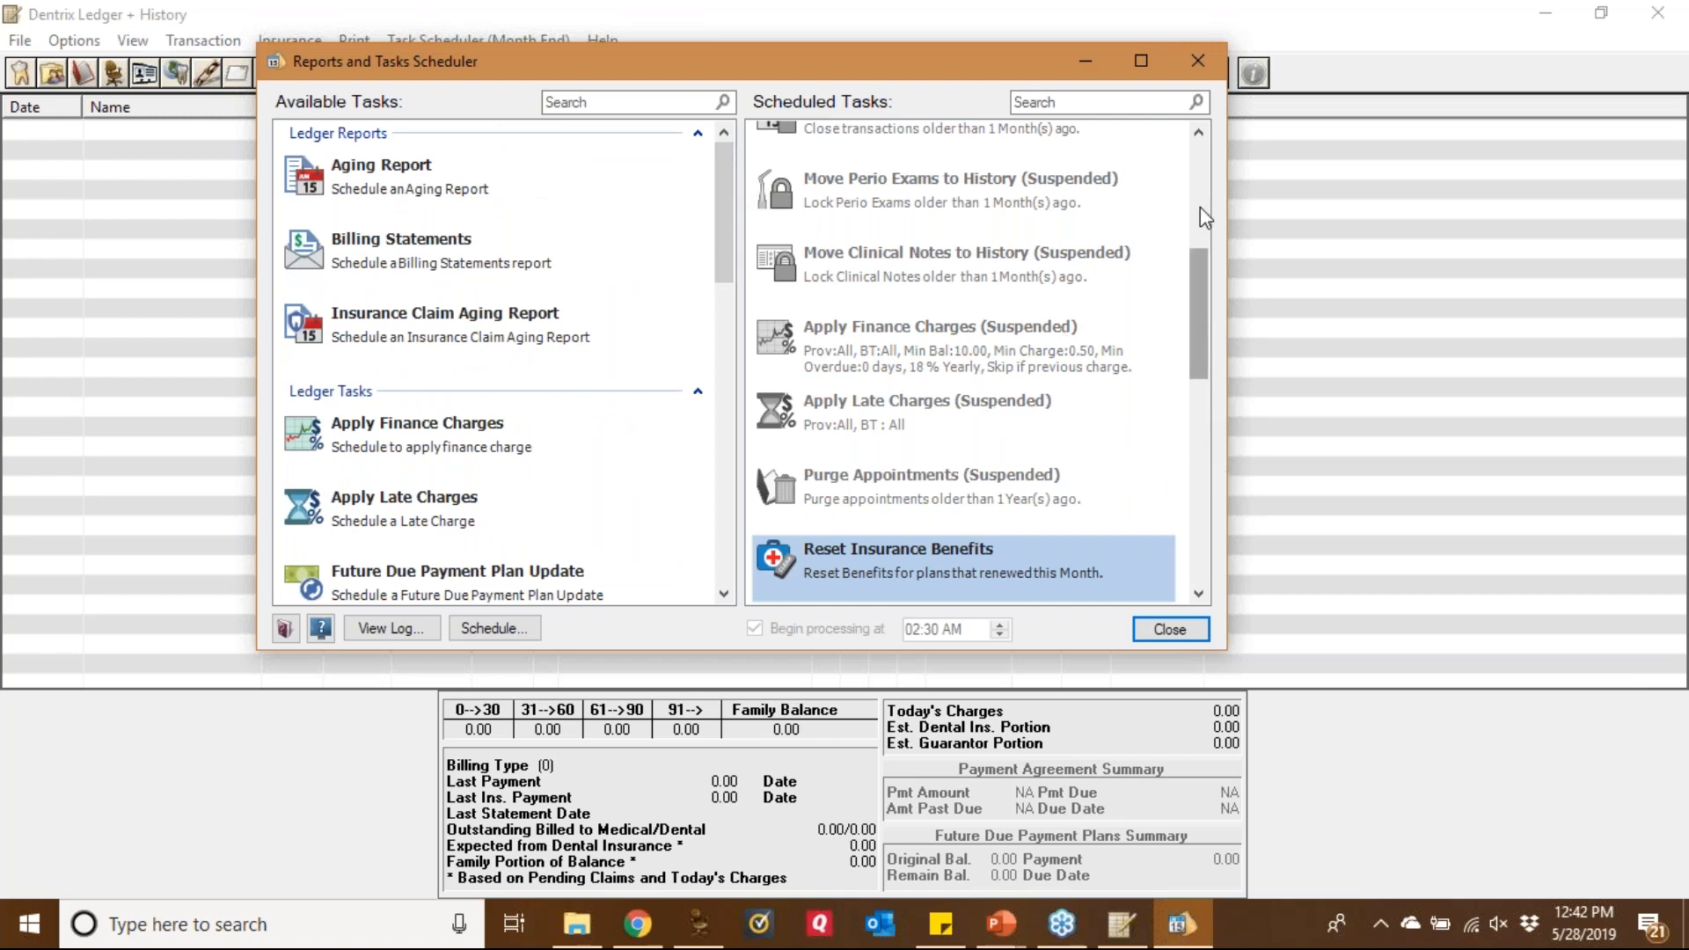
pyautogui.click(1200, 143)
pyautogui.click(1199, 142)
pyautogui.click(931, 249)
pyautogui.click(932, 328)
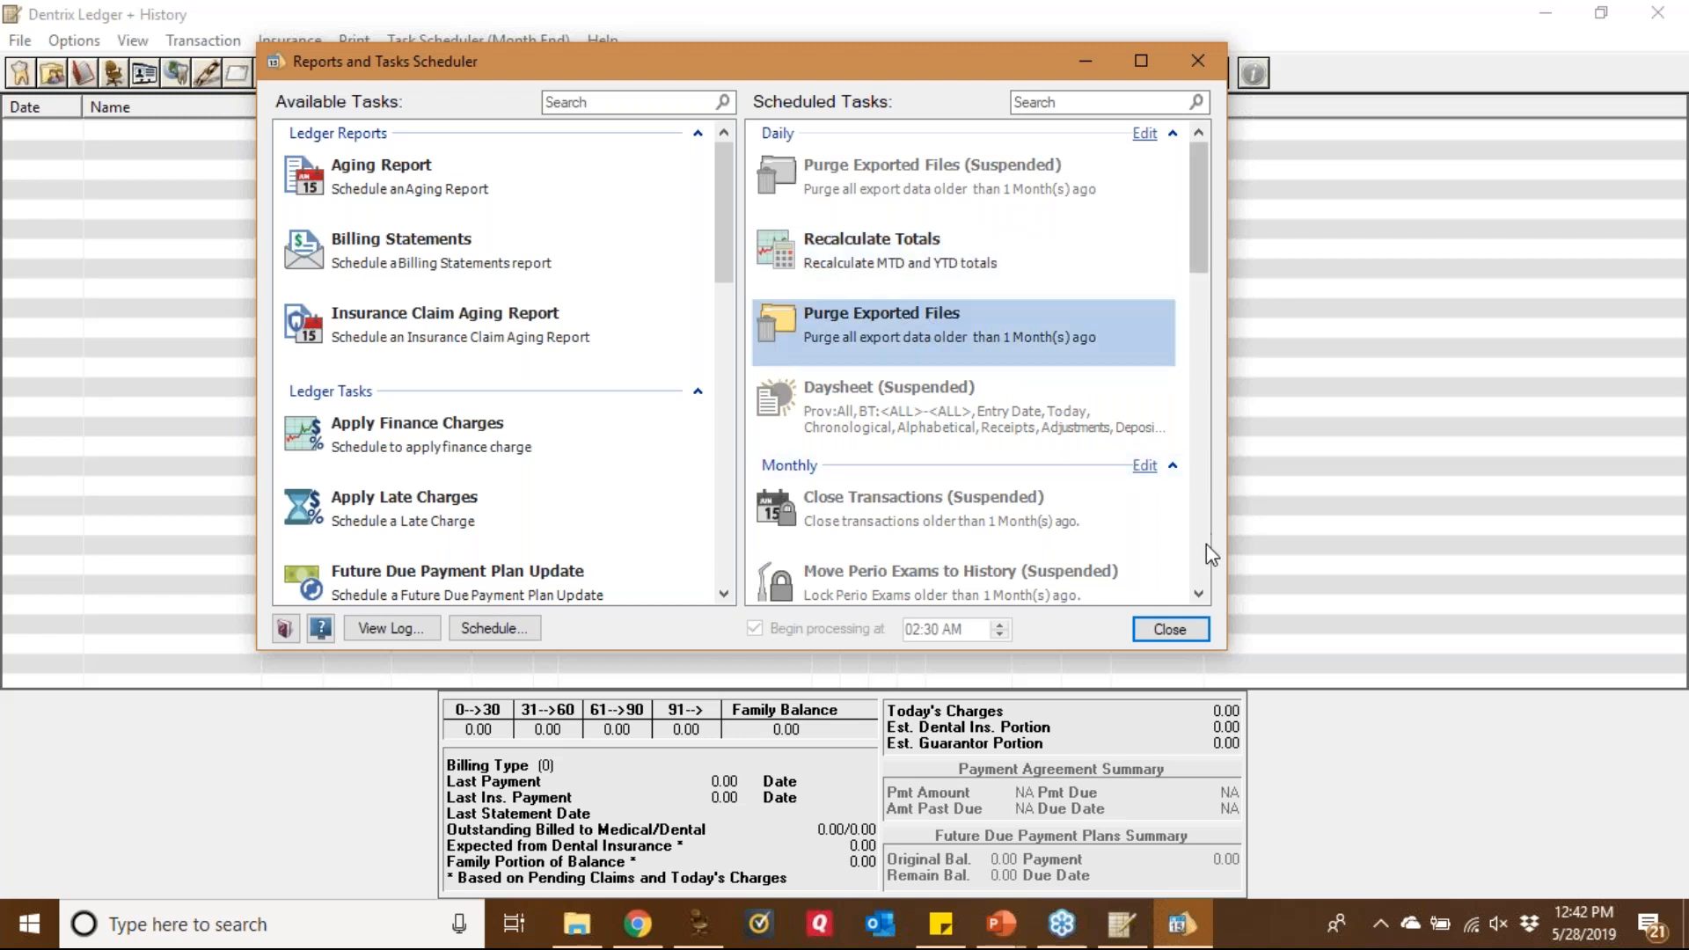
pyautogui.scroll(-10, 1203, 558)
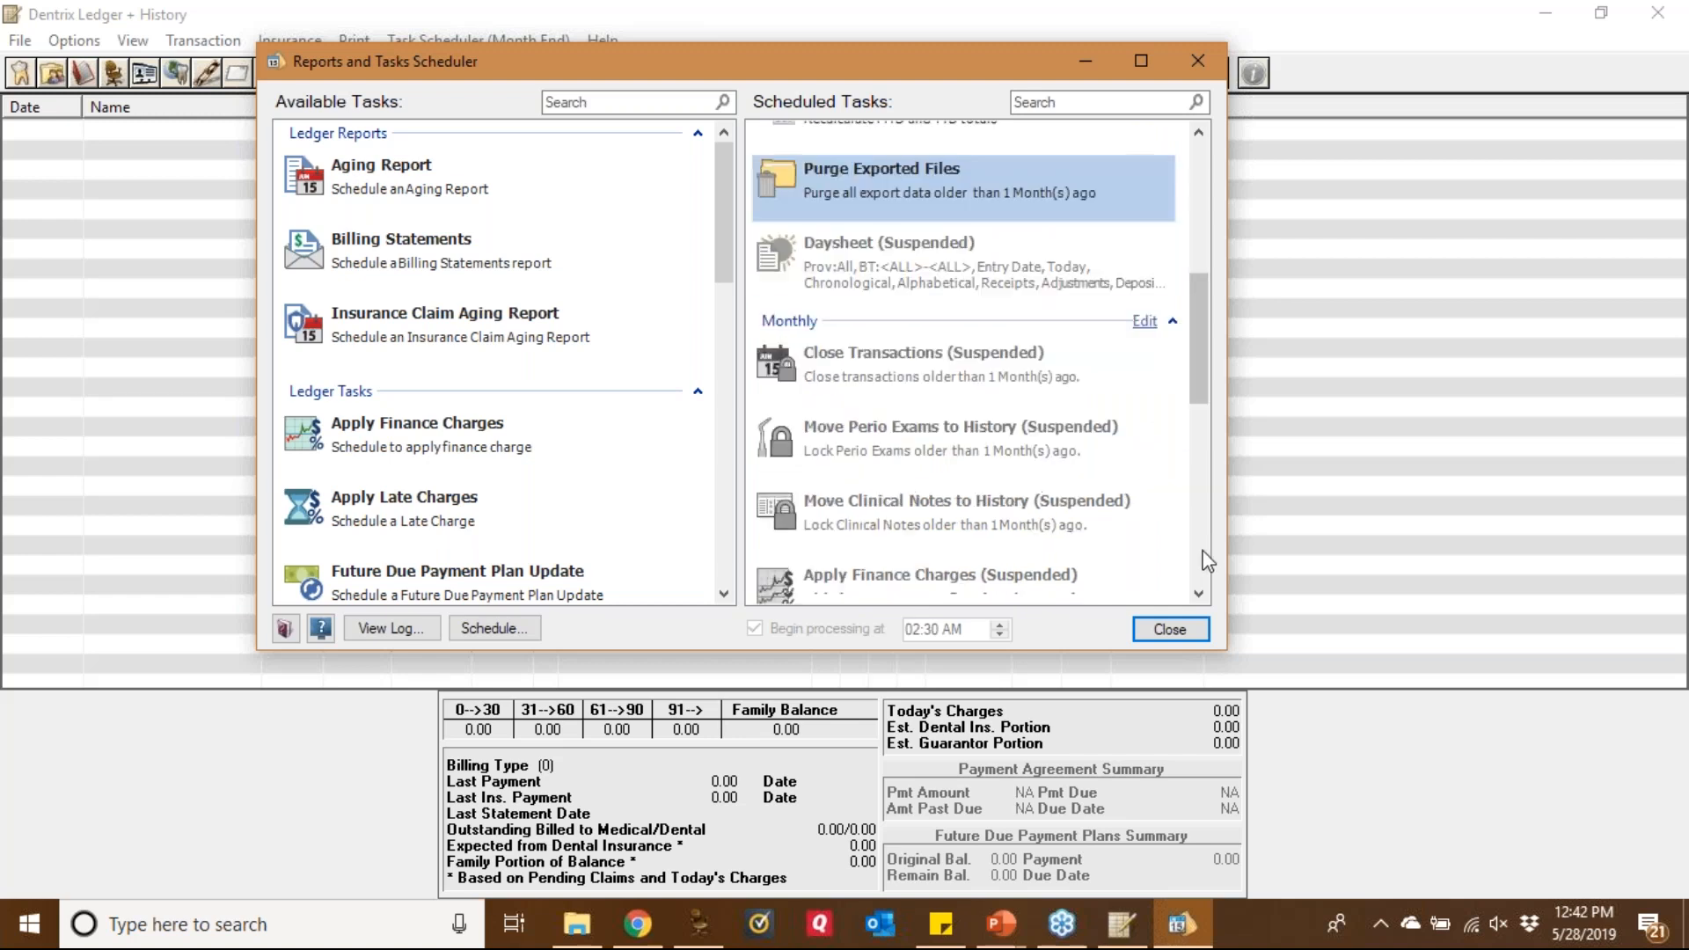
pyautogui.click(1201, 169)
pyautogui.click(915, 501)
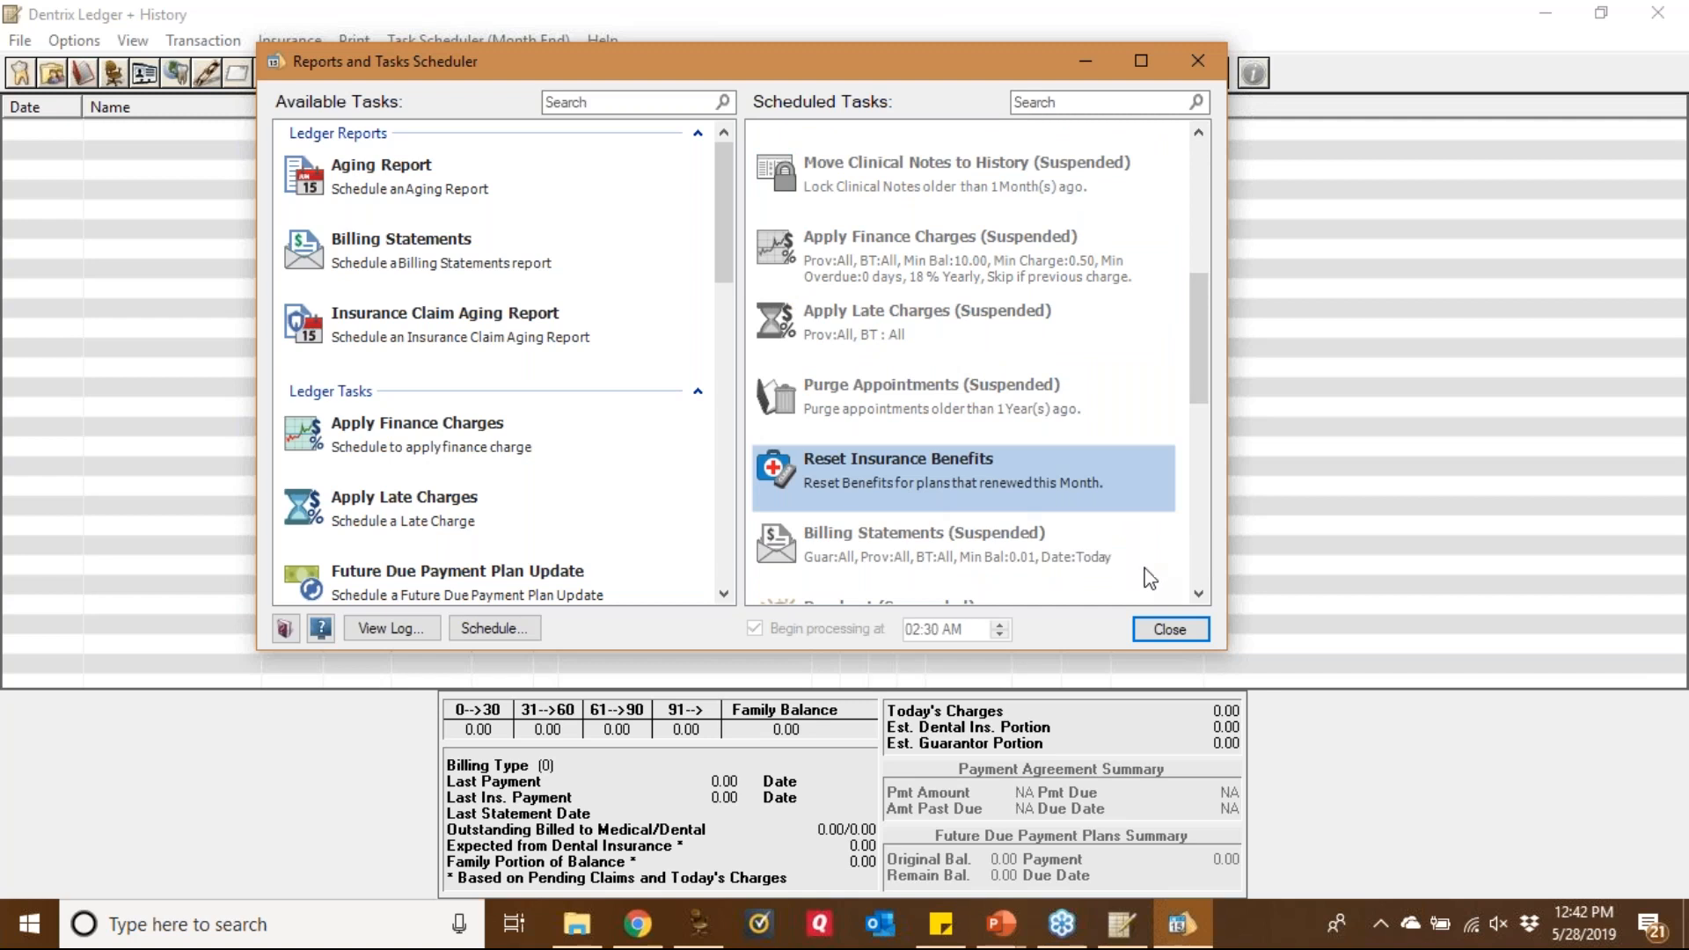
pyautogui.click(1202, 568)
pyautogui.click(964, 465)
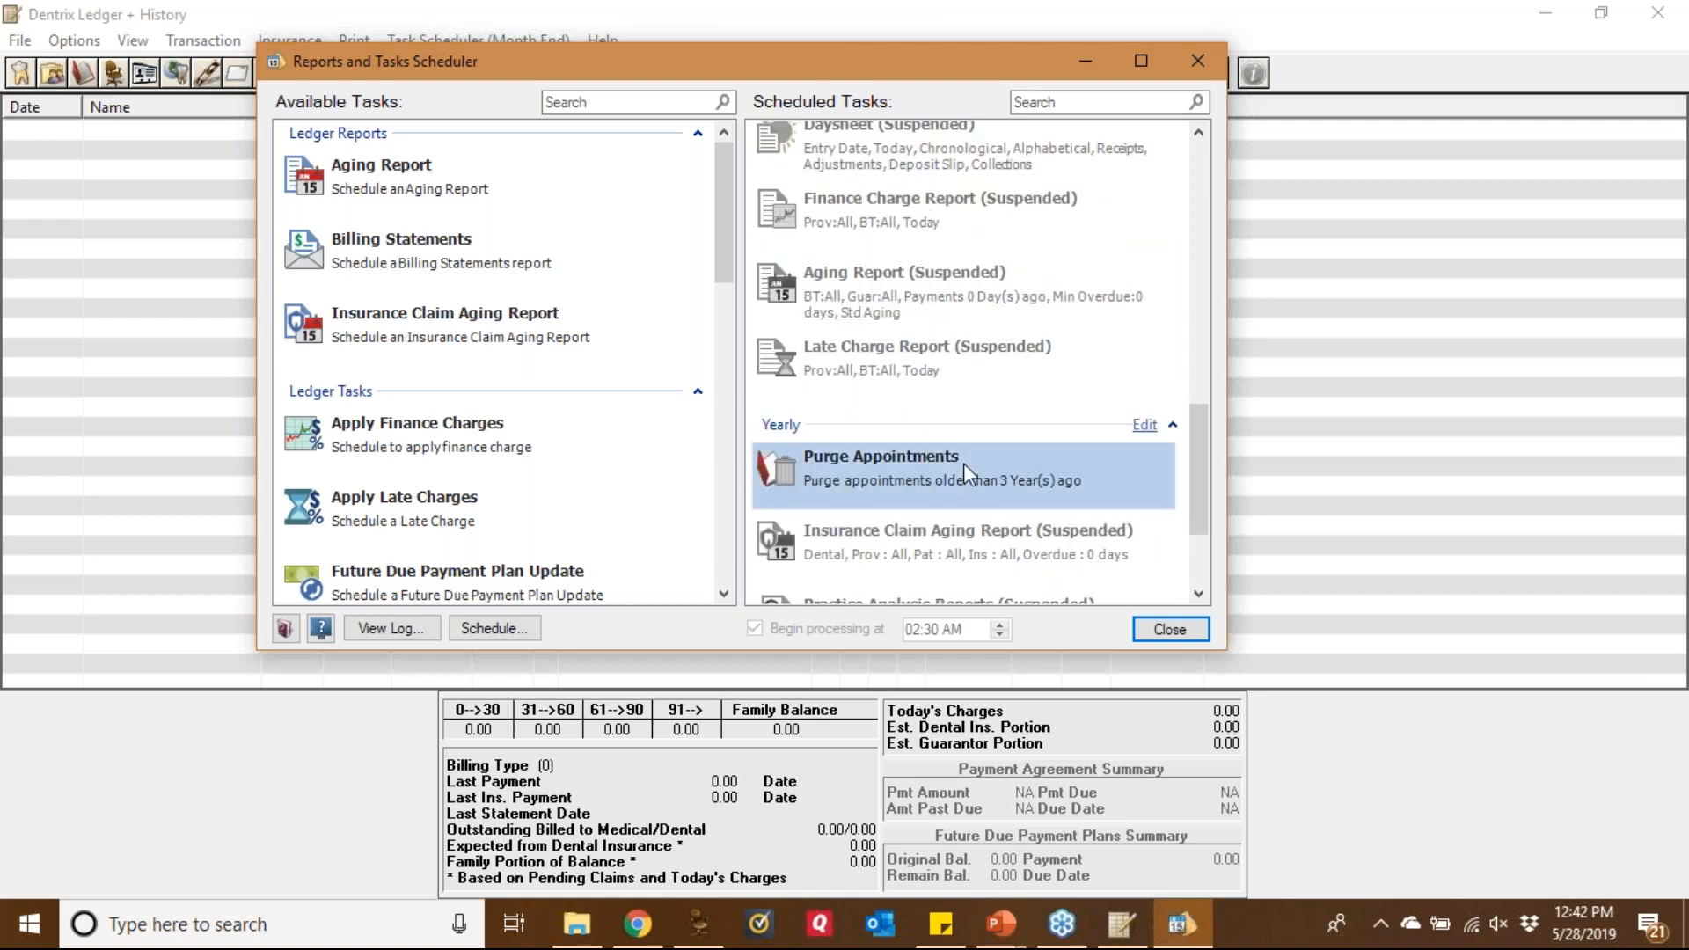
# Check the remaining tasks in the Yearly scheduled queue and close the Reports and Tasks Scheduler
pyautogui.click(1203, 568)
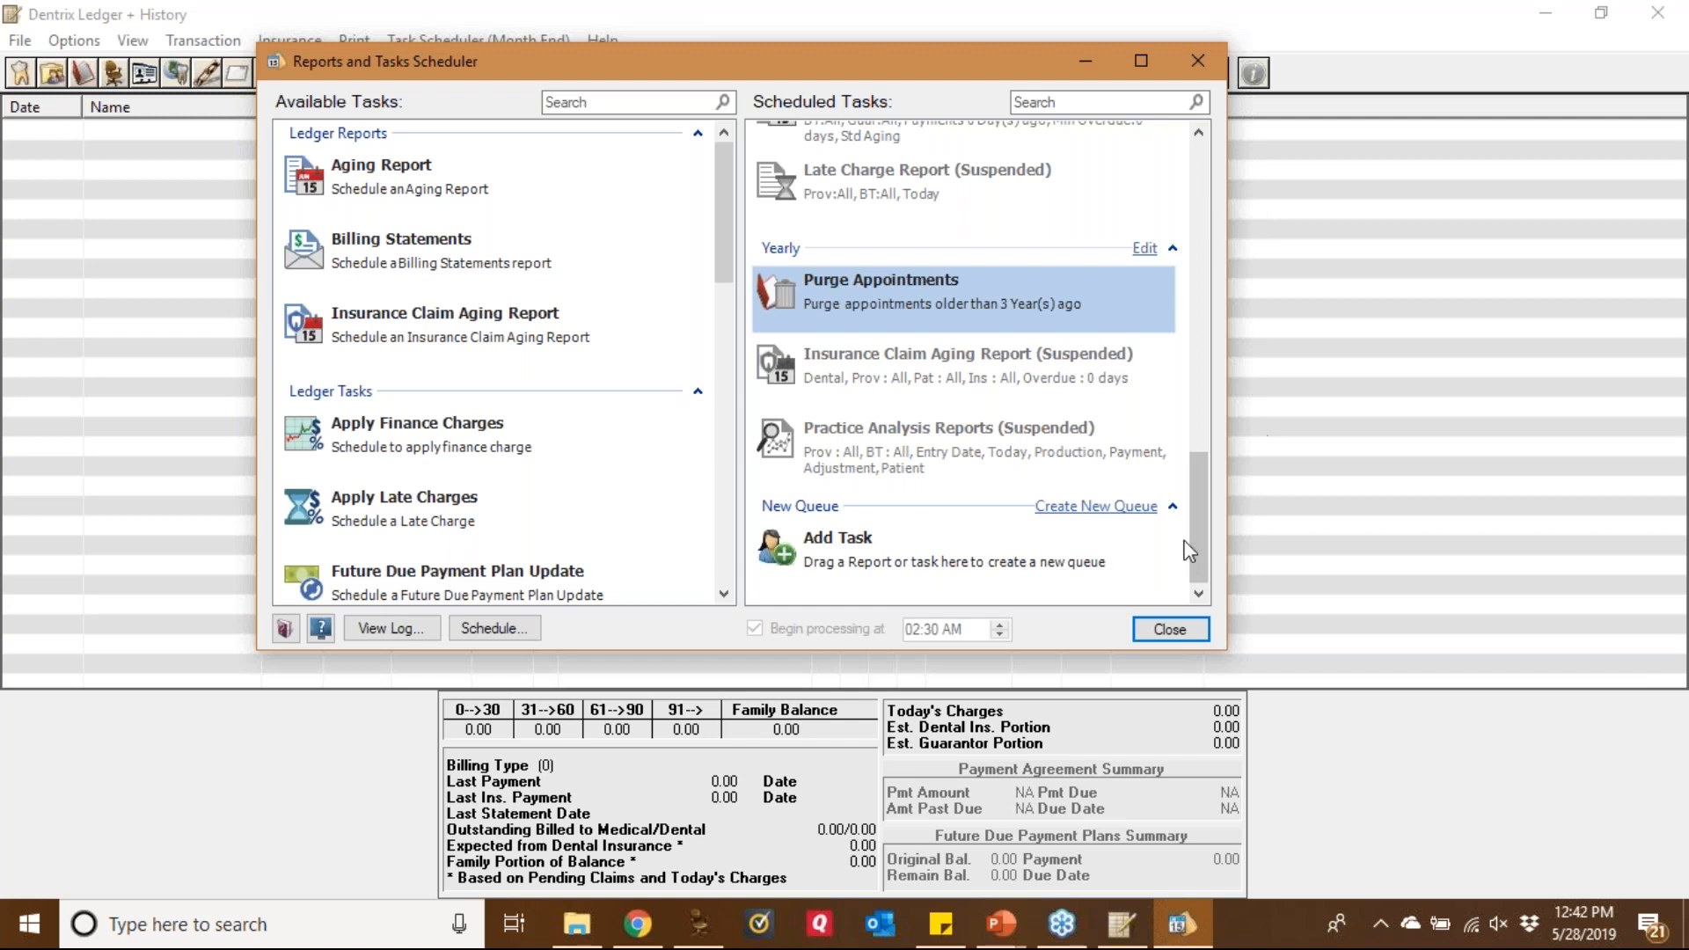
pyautogui.click(1179, 631)
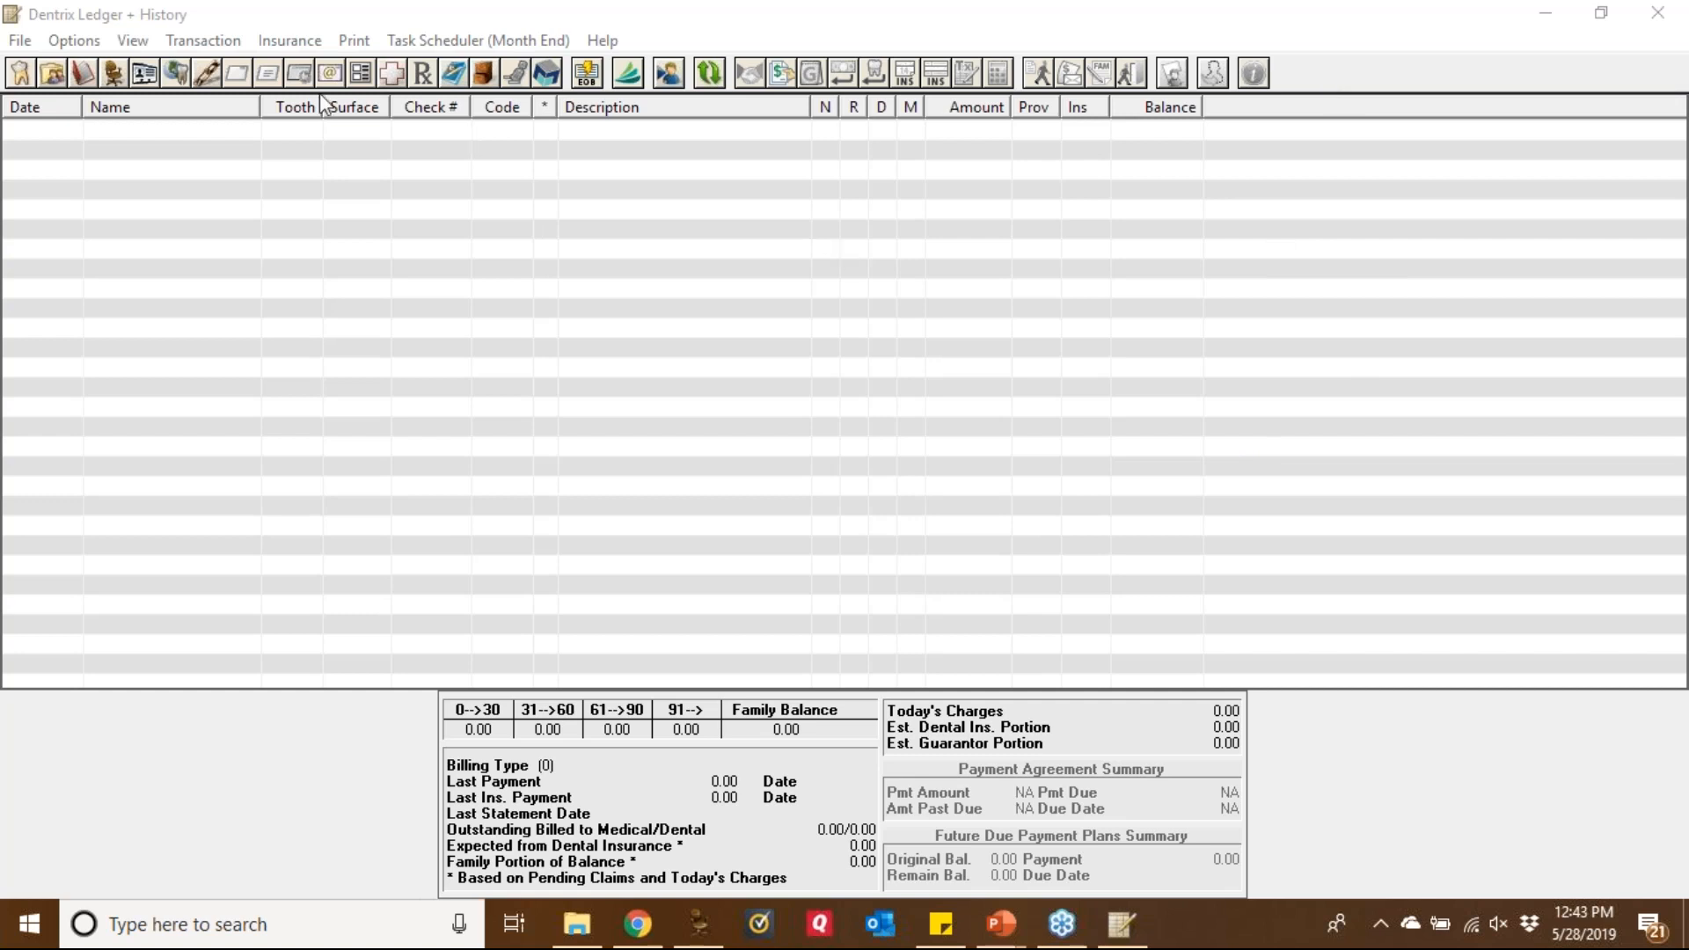
# Switch to Office Manager and look through the definition types in Practice Definitions, including Billing Types and Payment Types
pyautogui.click(115, 74)
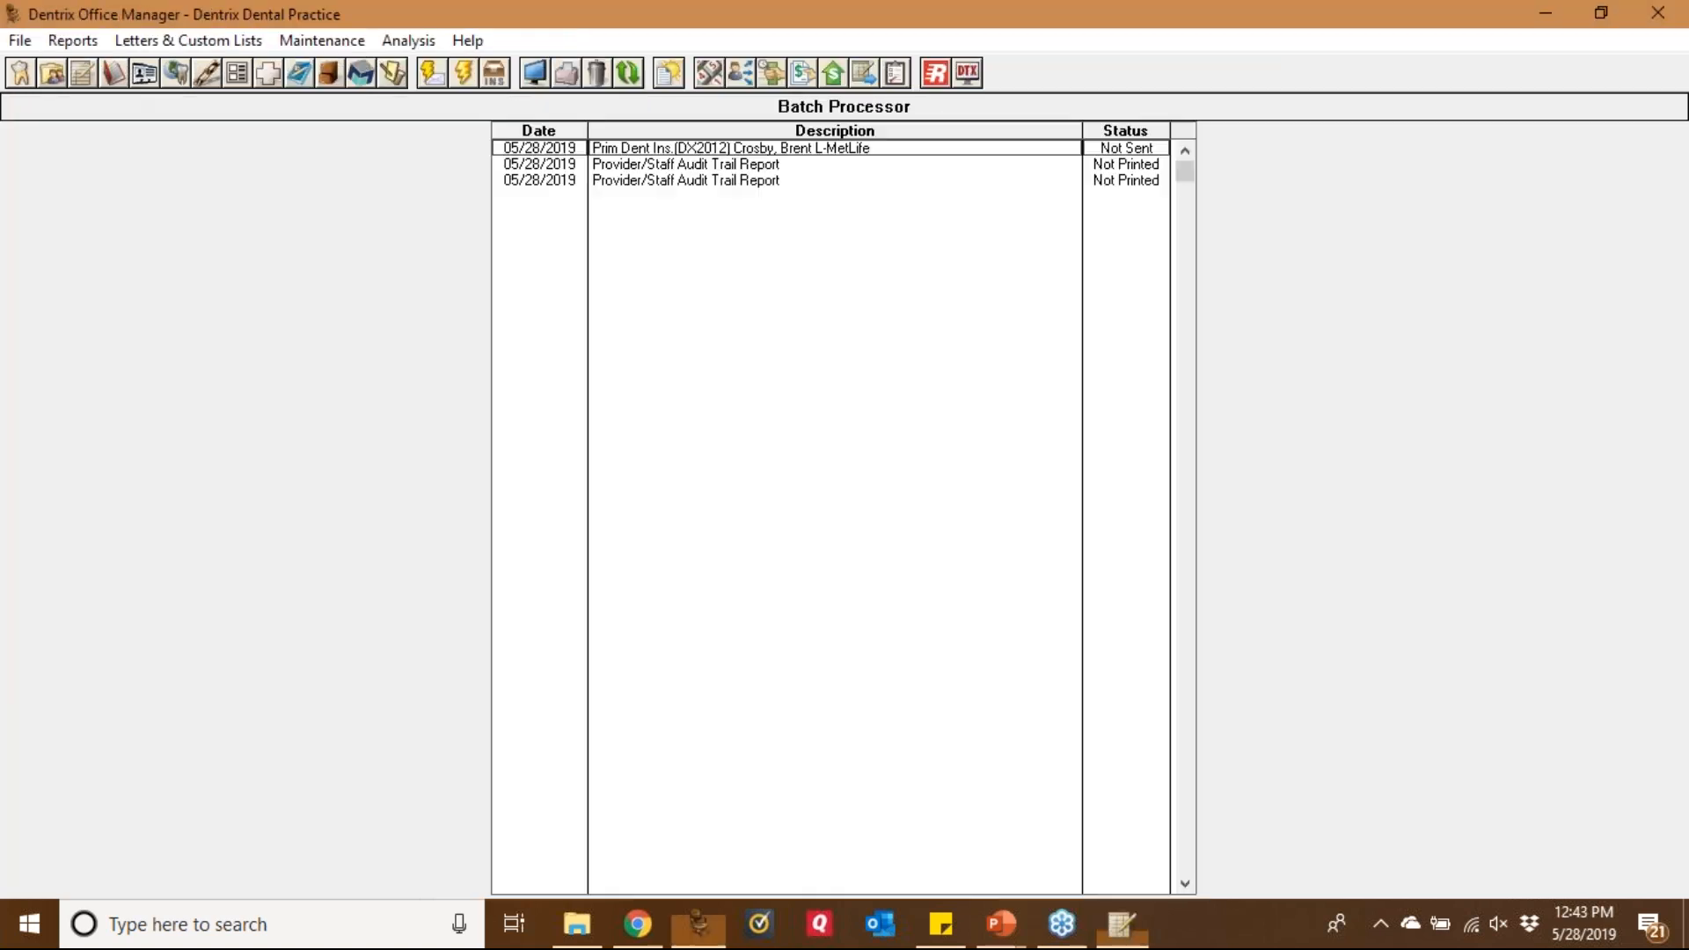
pyautogui.click(321, 41)
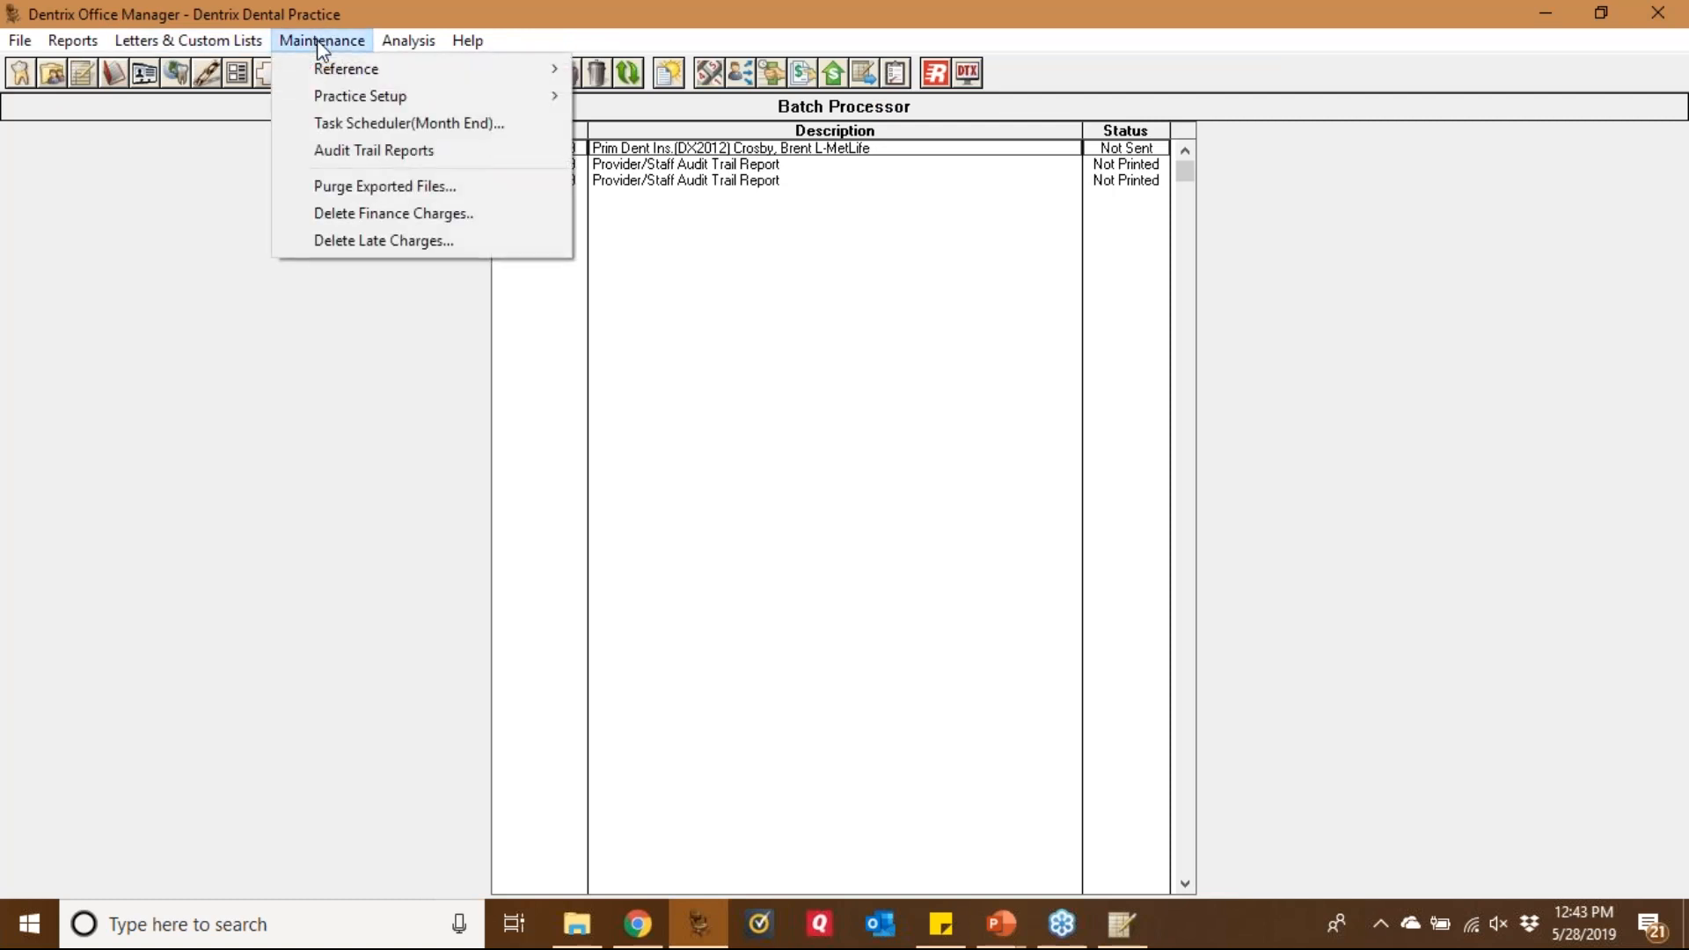
pyautogui.moveTo(393, 104)
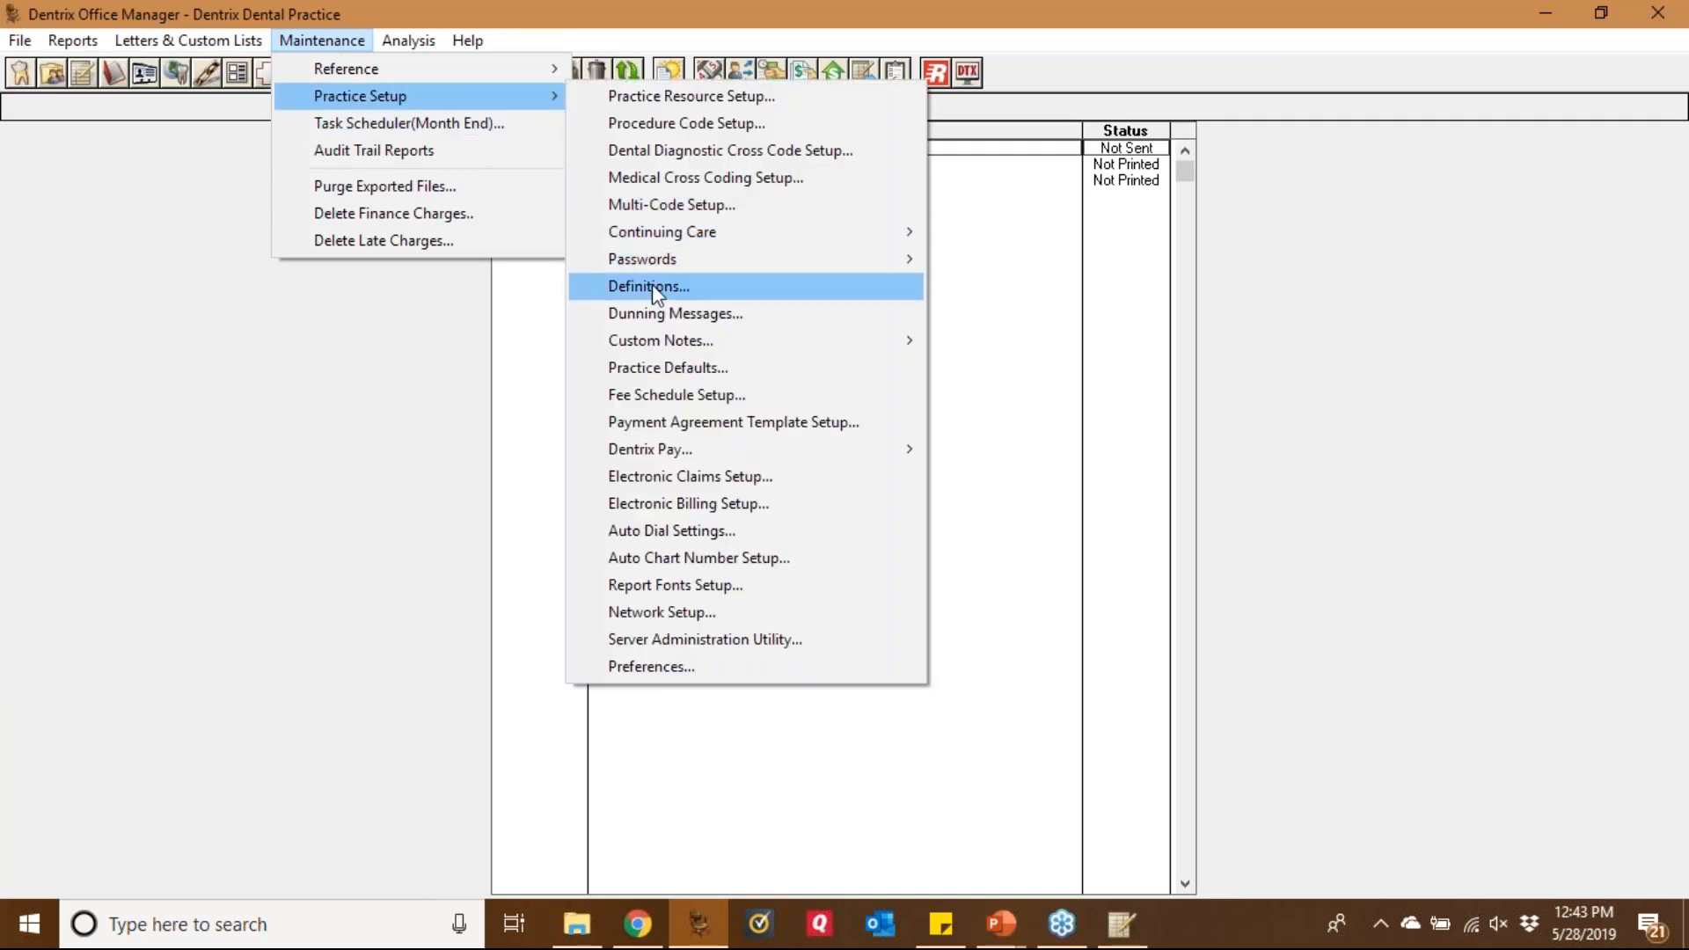
pyautogui.click(651, 285)
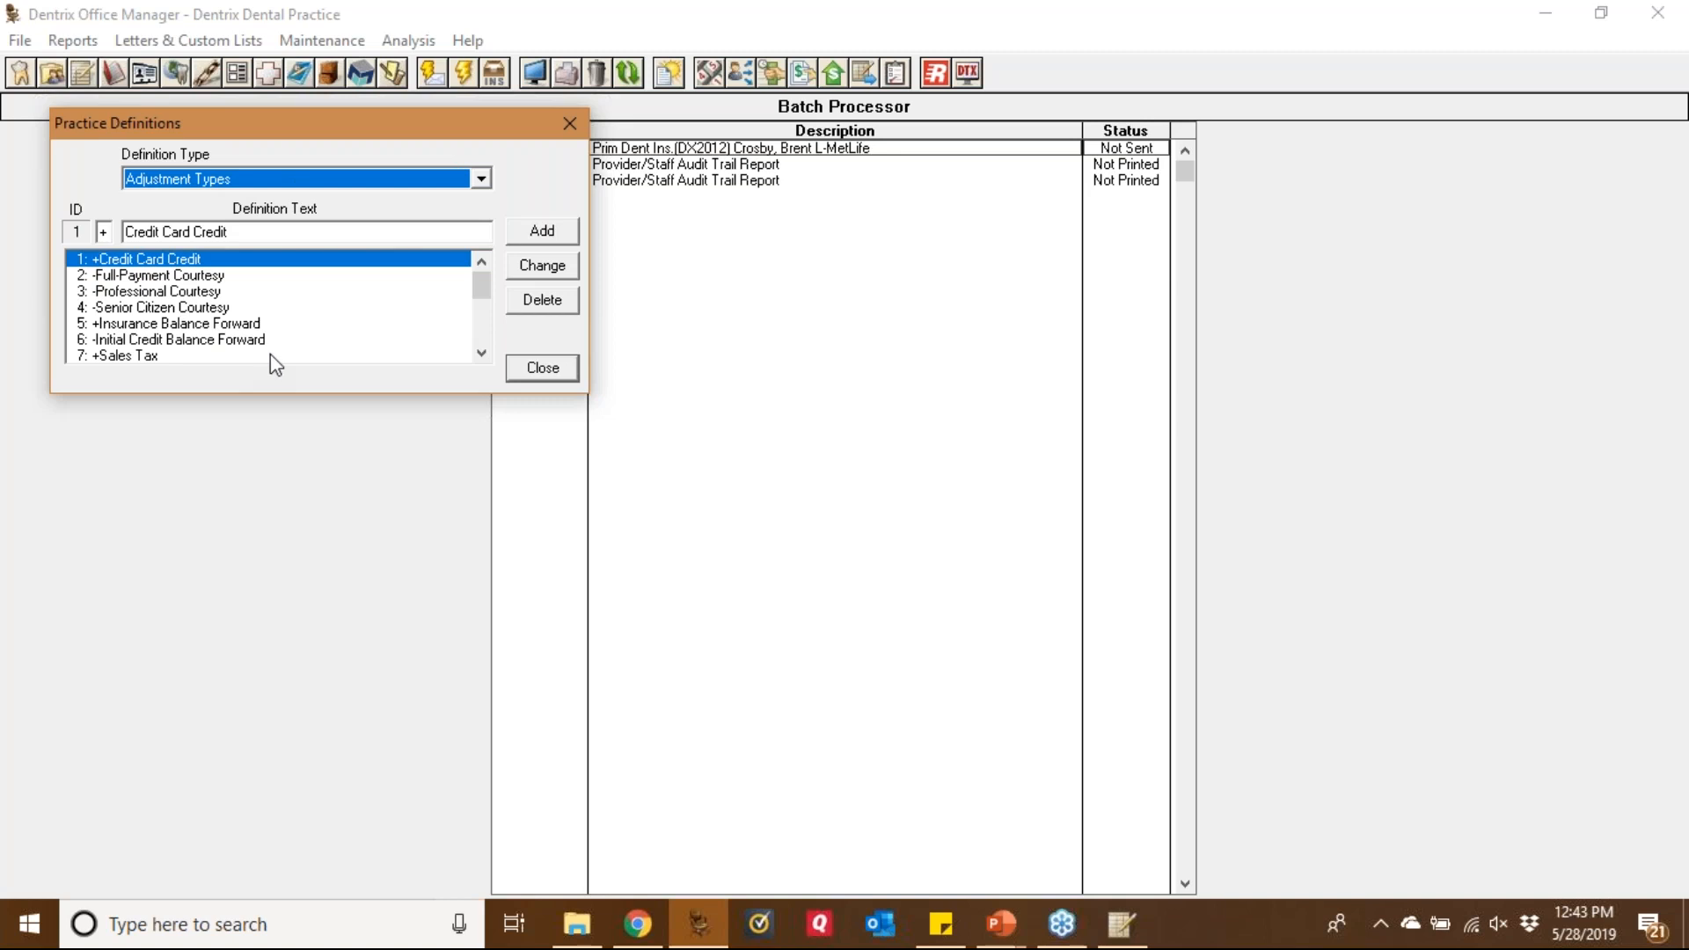
pyautogui.click(474, 181)
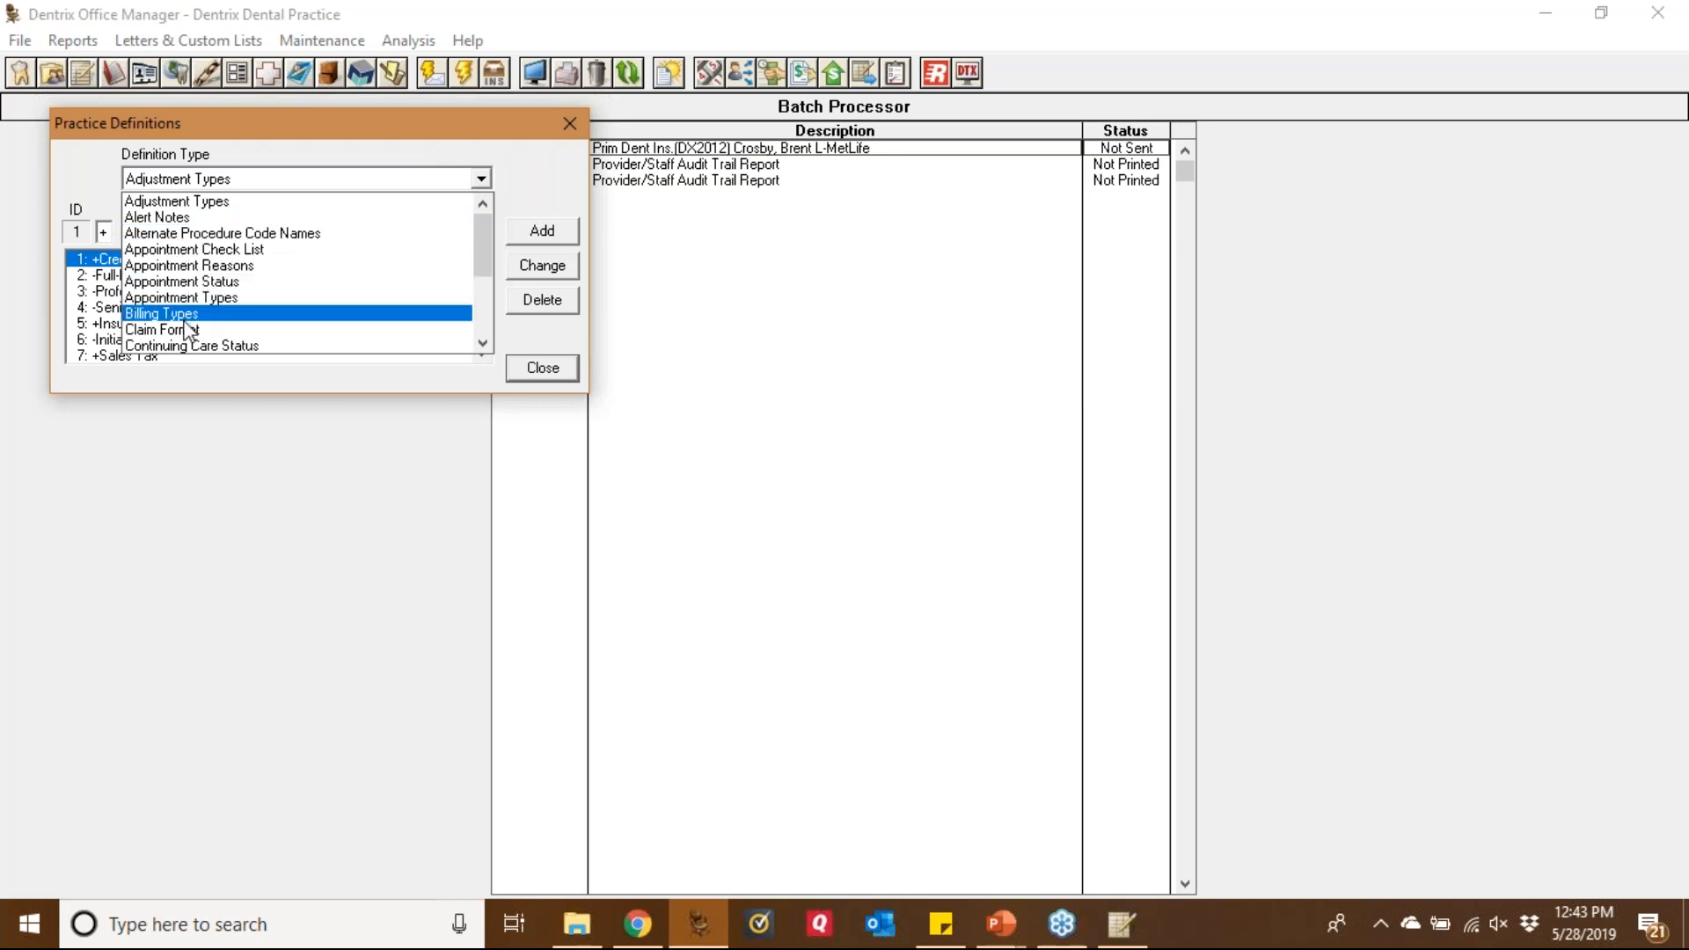
pyautogui.click(488, 311)
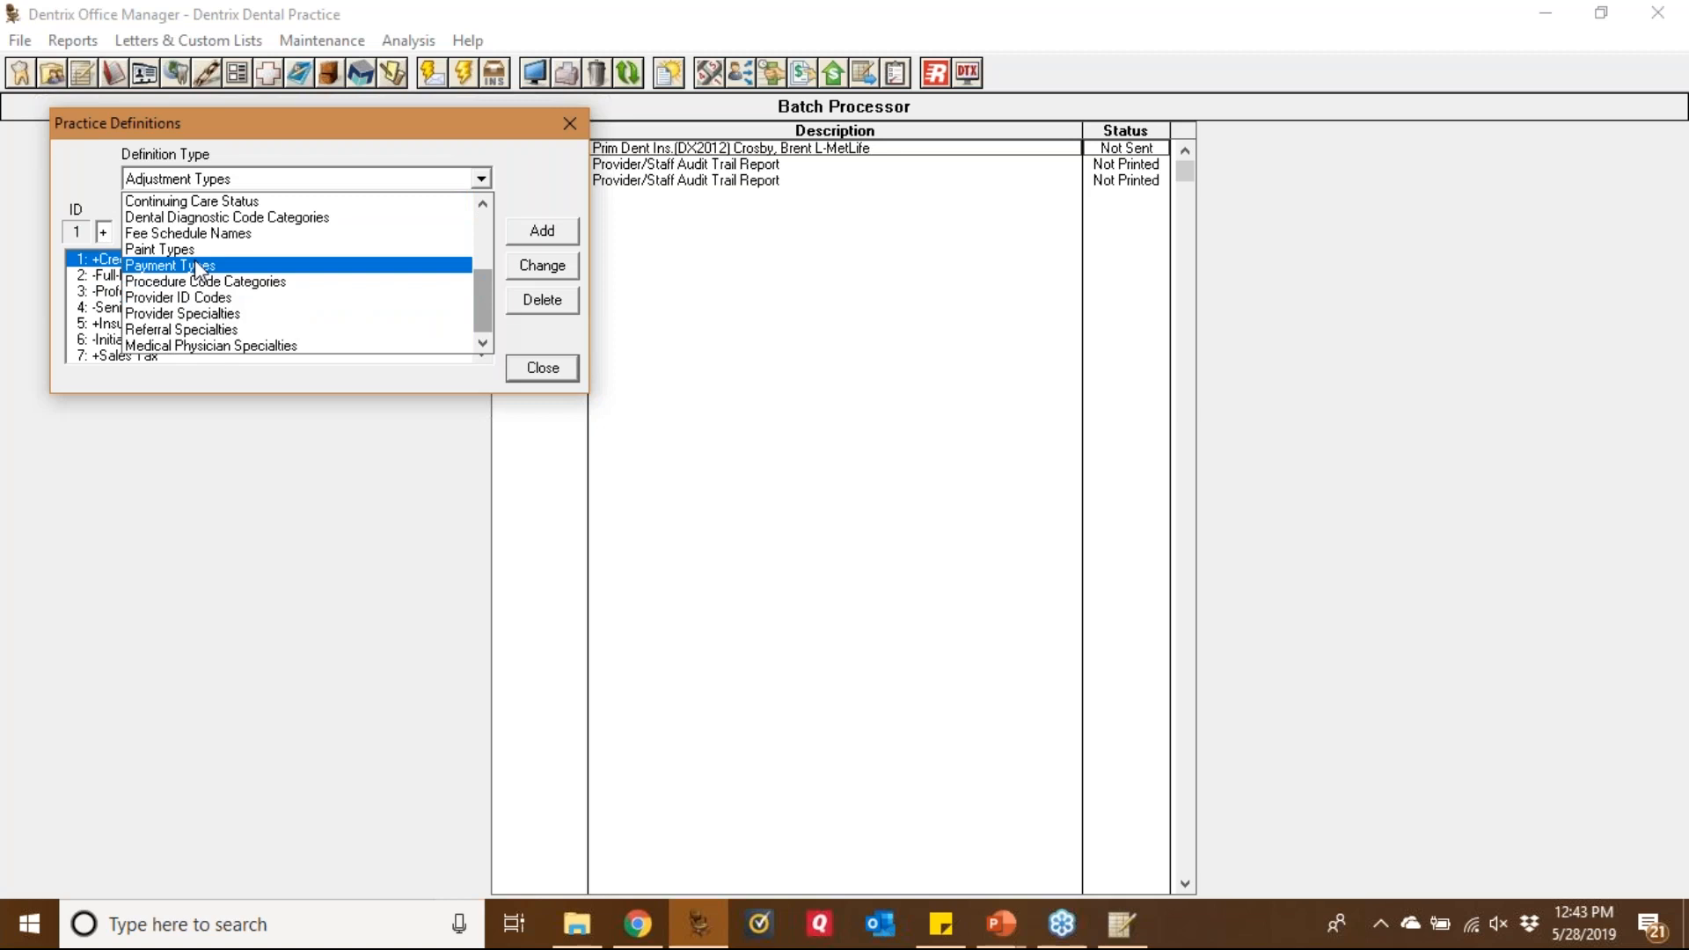
pyautogui.click(554, 377)
pyautogui.click(552, 376)
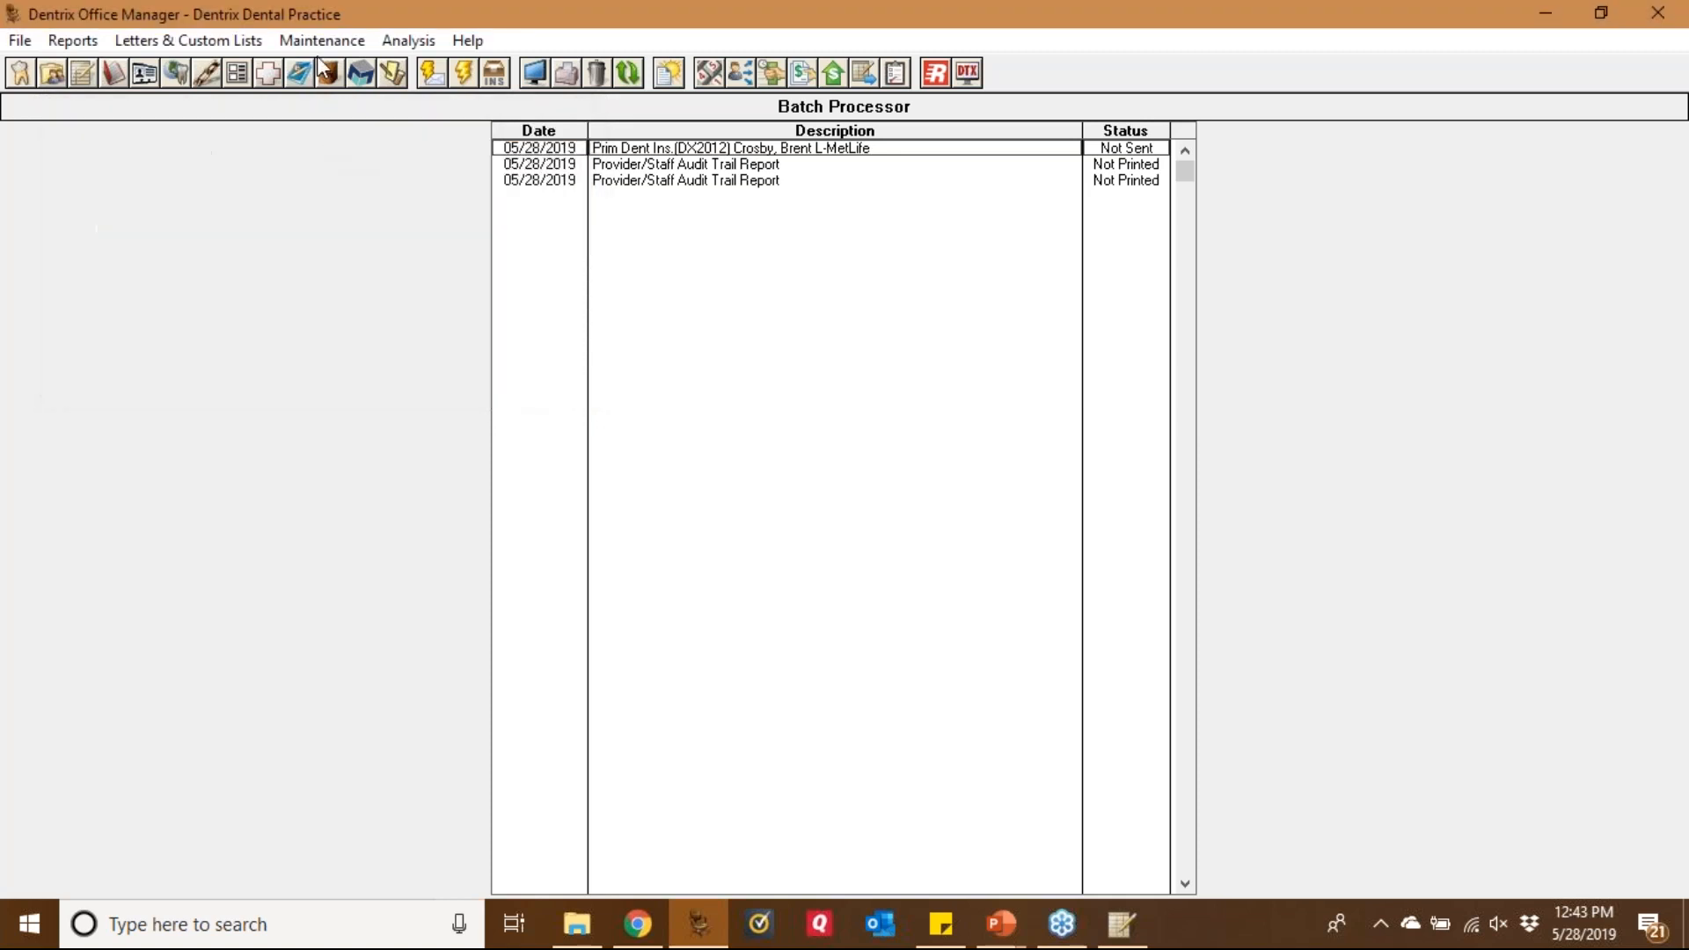
# View the dental insurance plan list in Insurance Maintenance and close it
pyautogui.click(316, 46)
pyautogui.moveTo(502, 67)
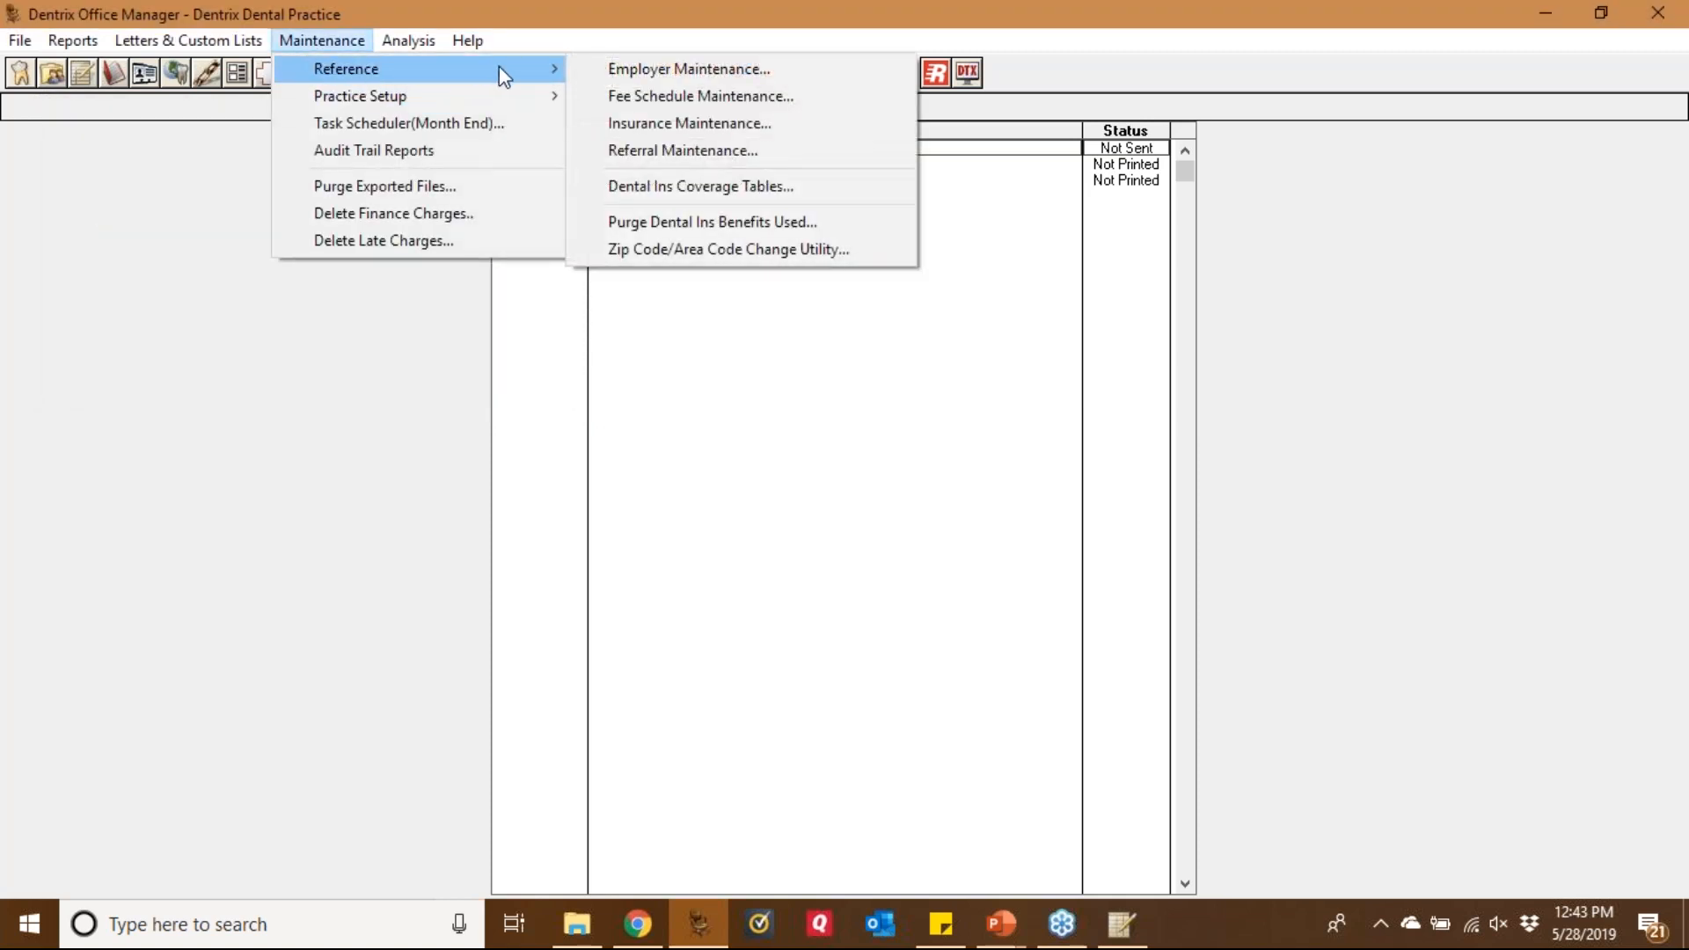
pyautogui.click(683, 129)
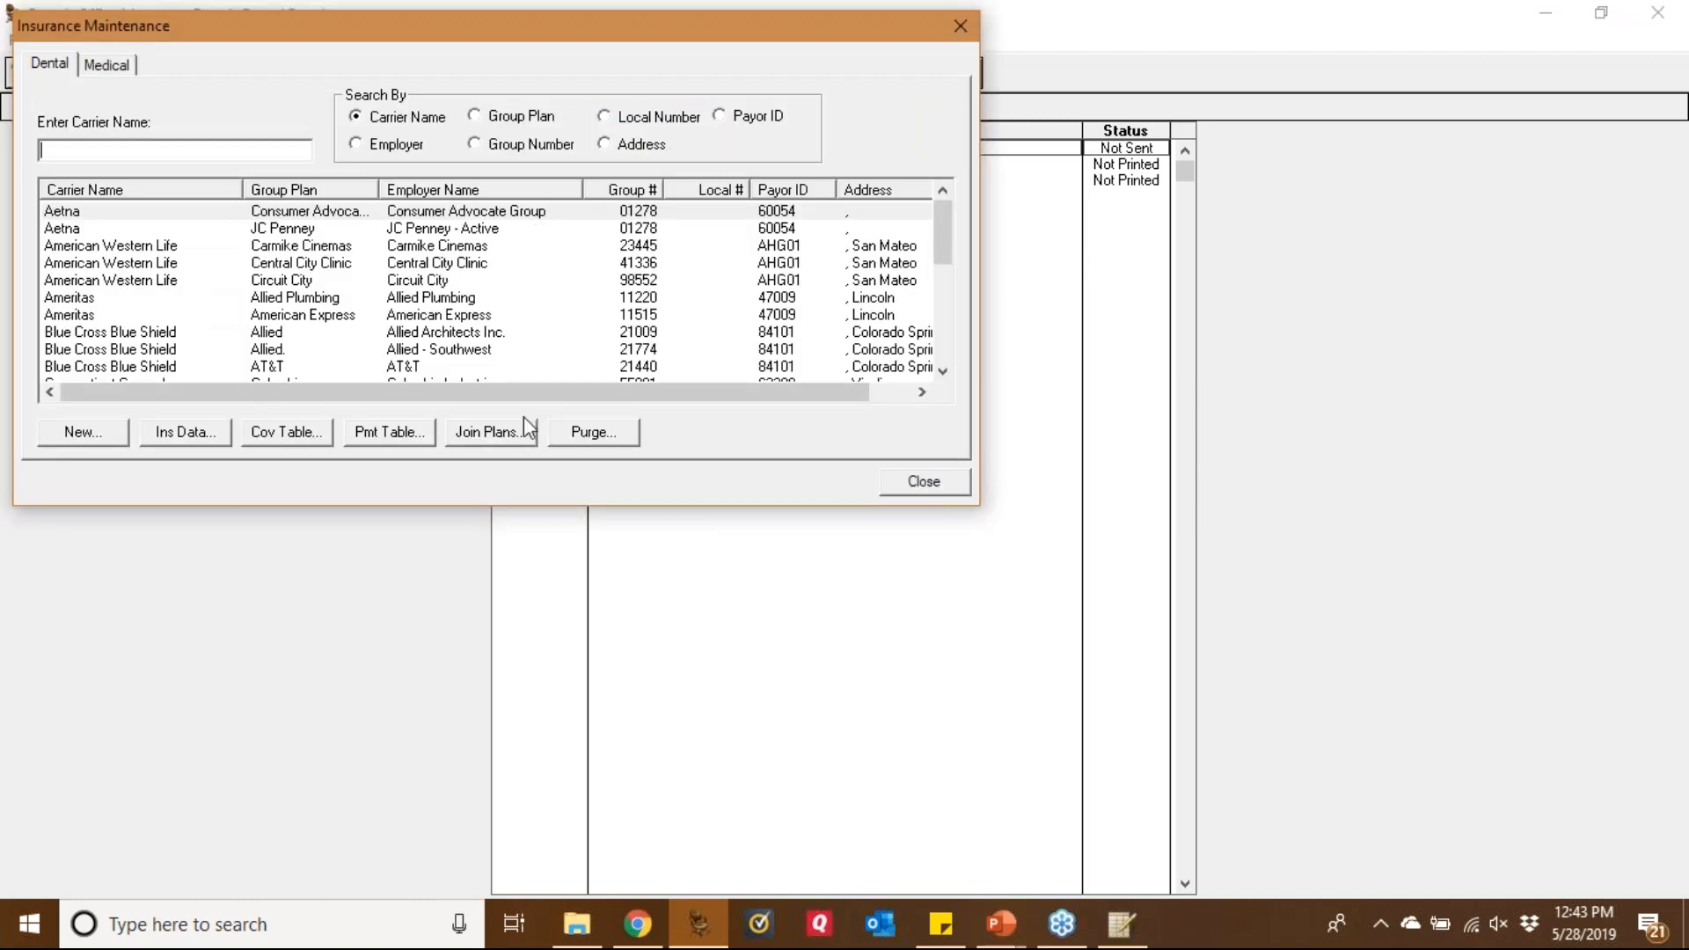
pyautogui.click(897, 482)
# Examine the Web Search referral source's information in Referral Maintenance and close it without making changes
pyautogui.click(310, 42)
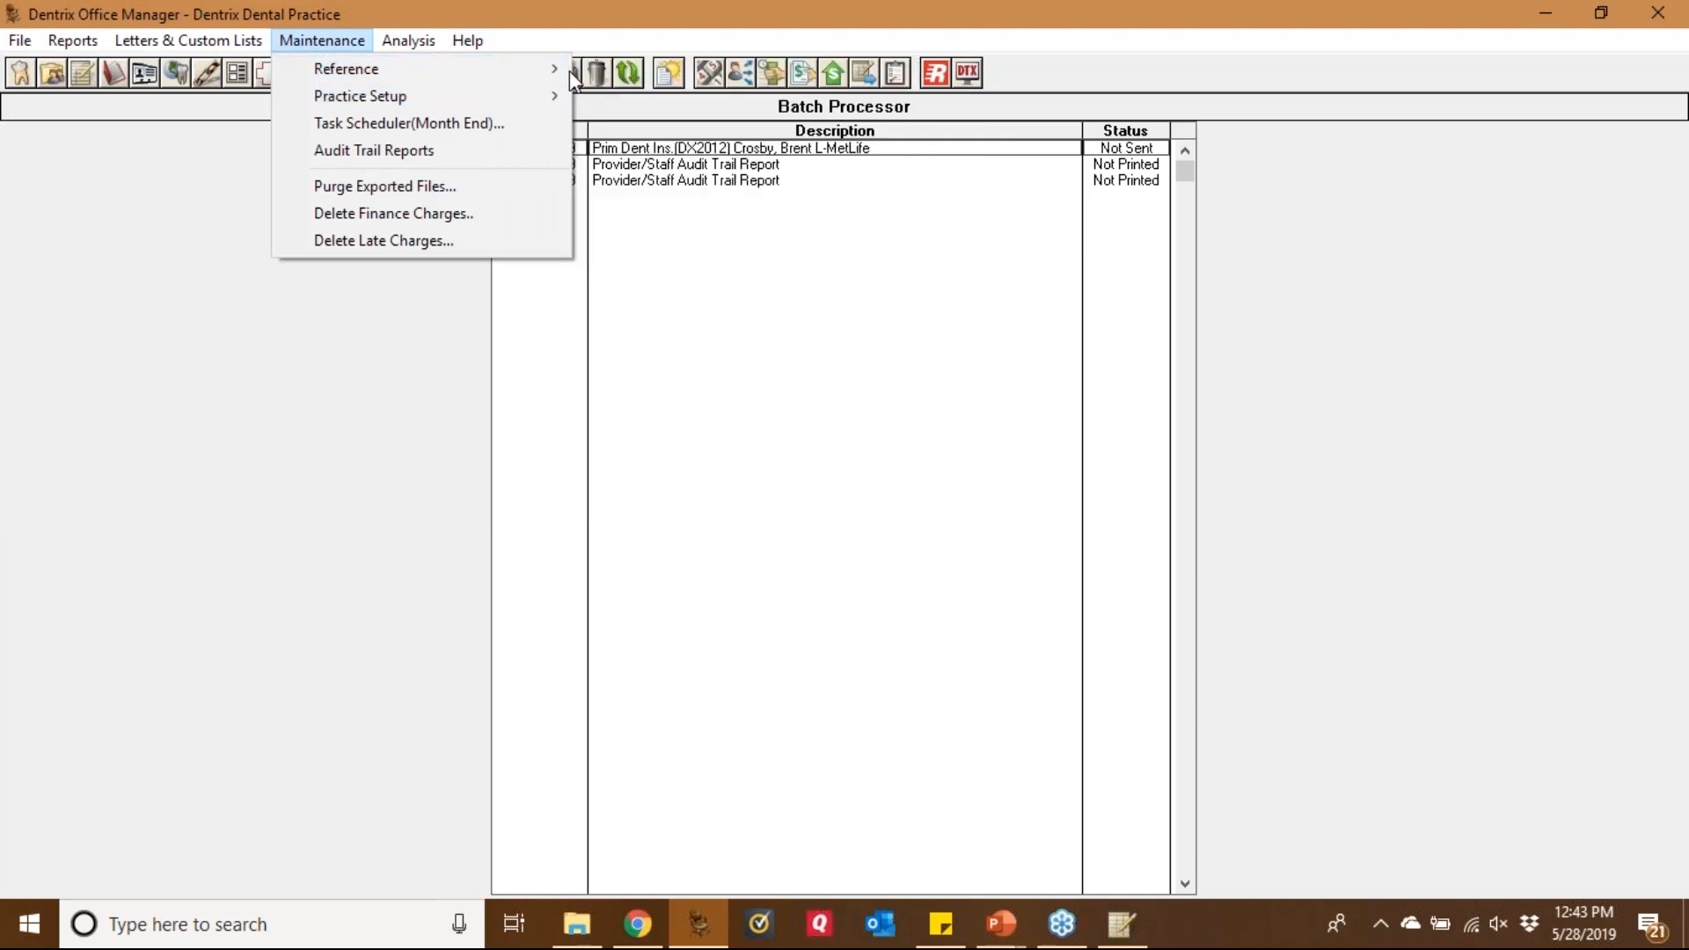
pyautogui.moveTo(558, 76)
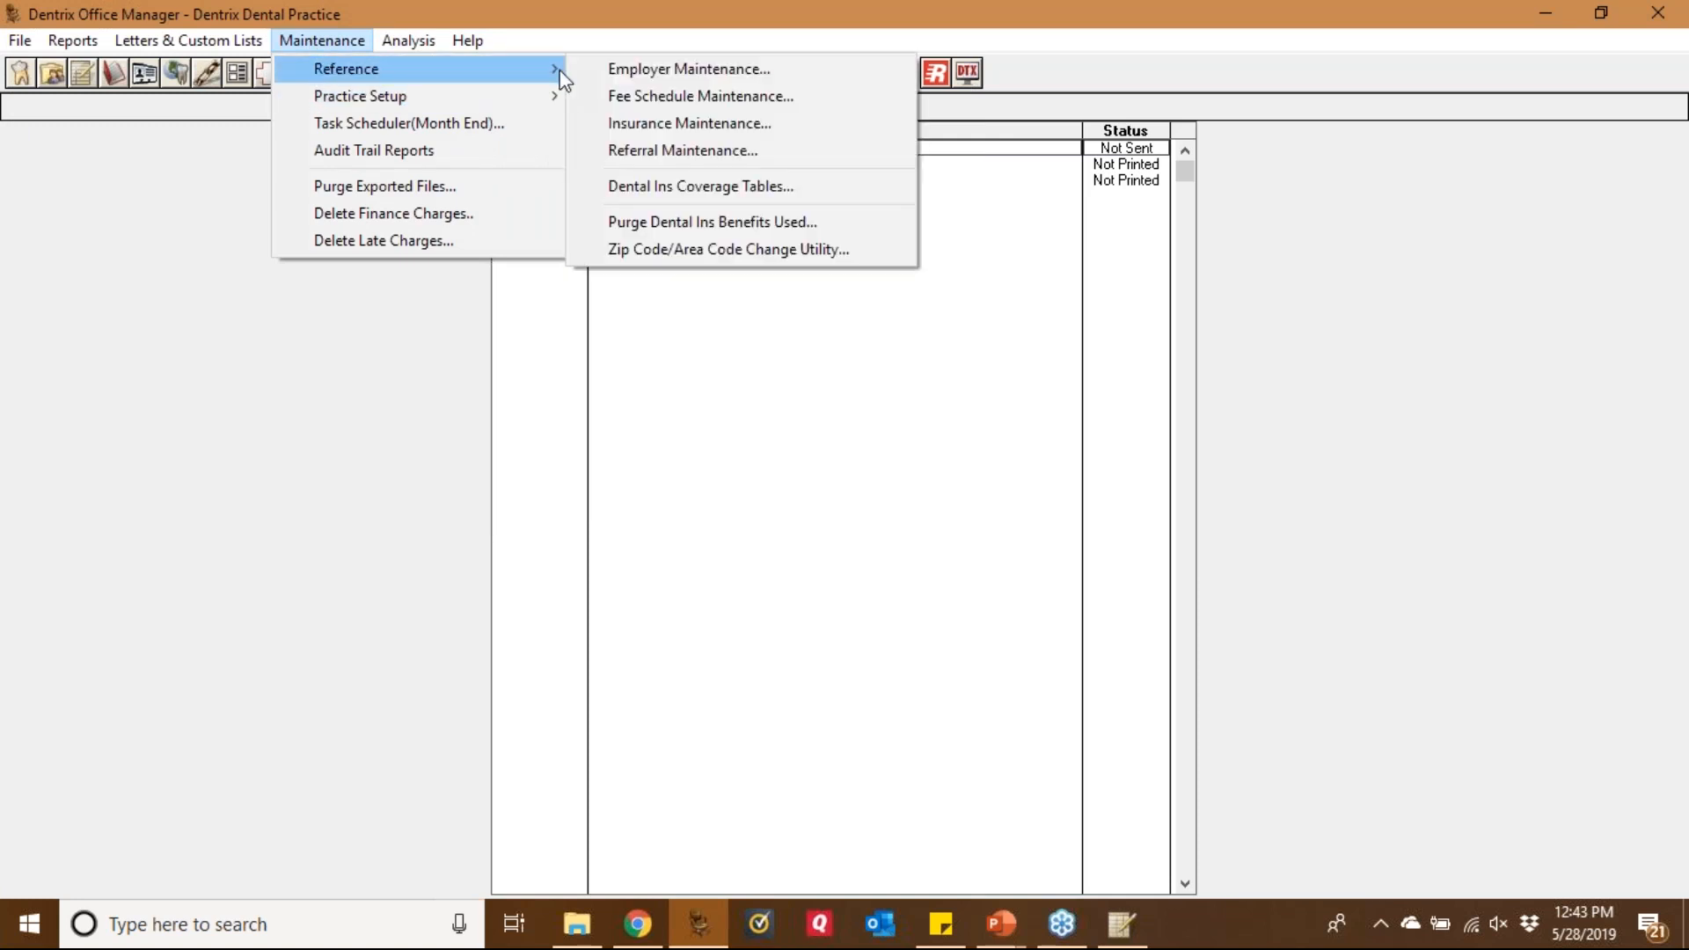
pyautogui.click(677, 149)
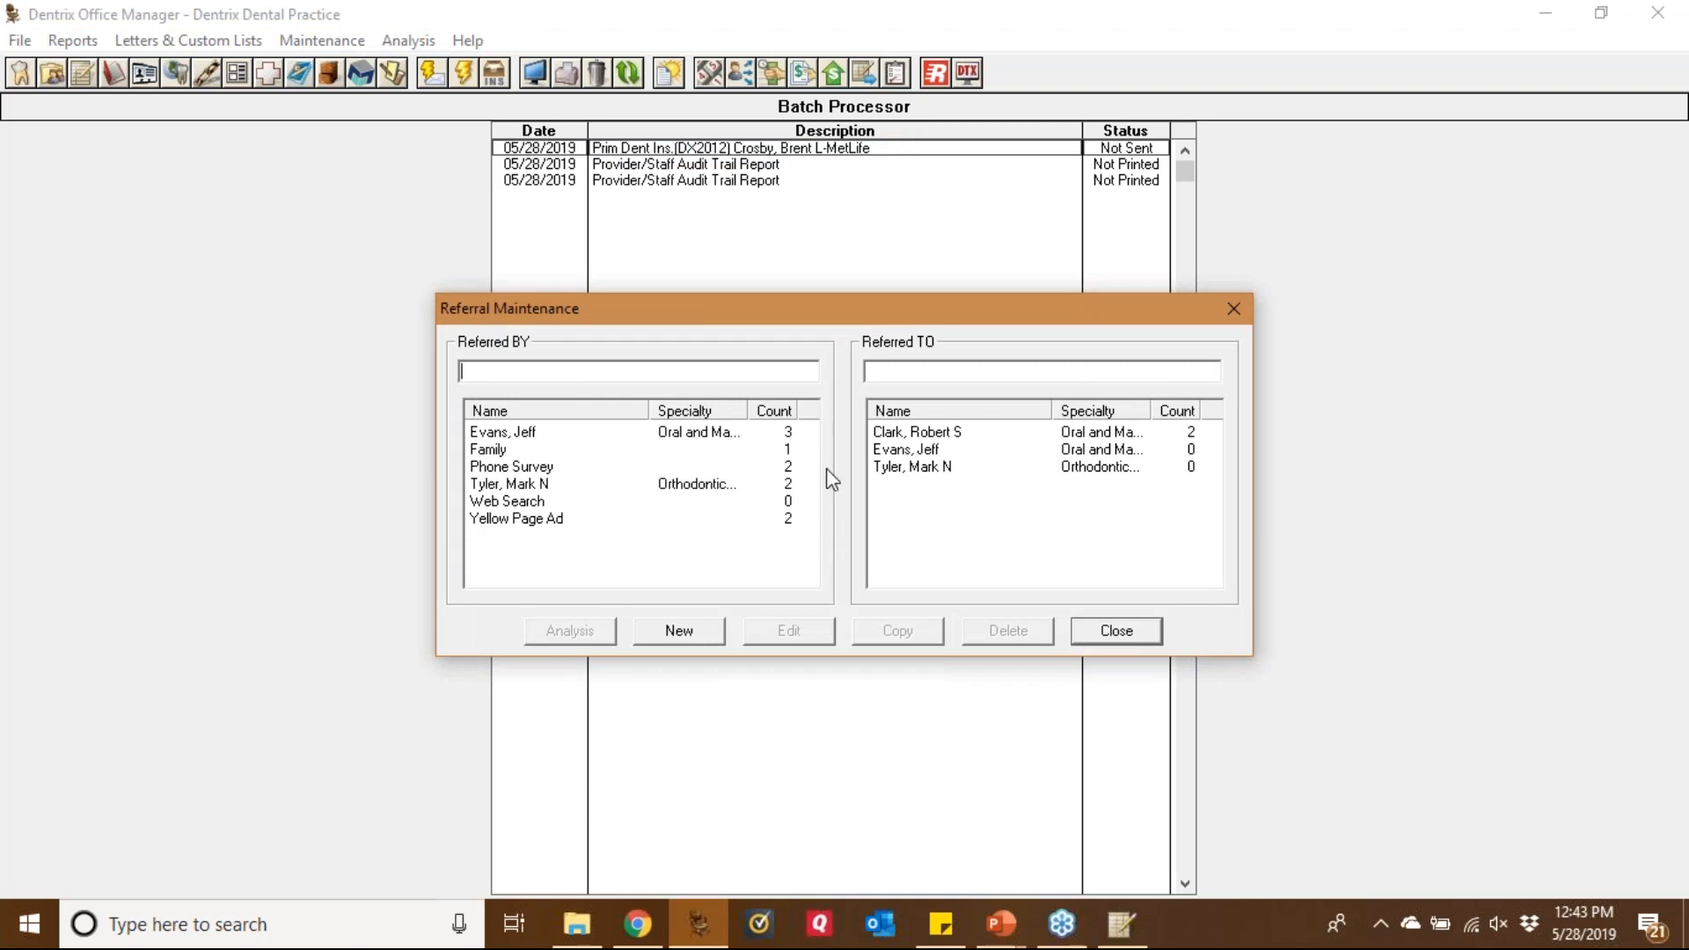
pyautogui.click(791, 501)
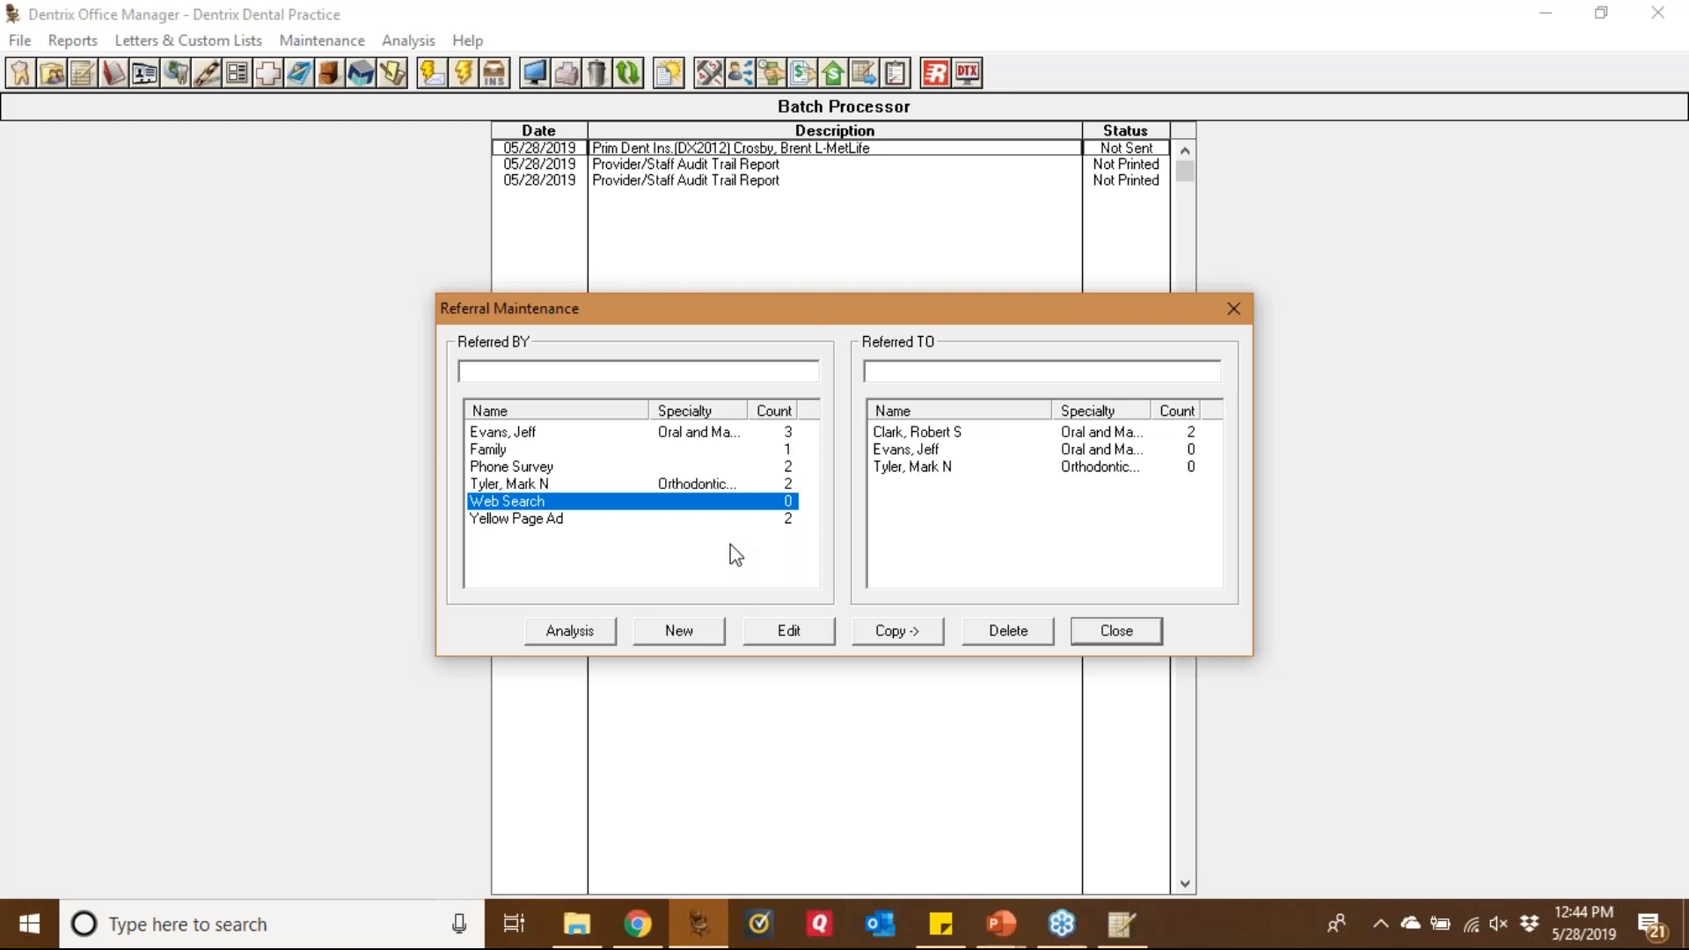
pyautogui.click(790, 632)
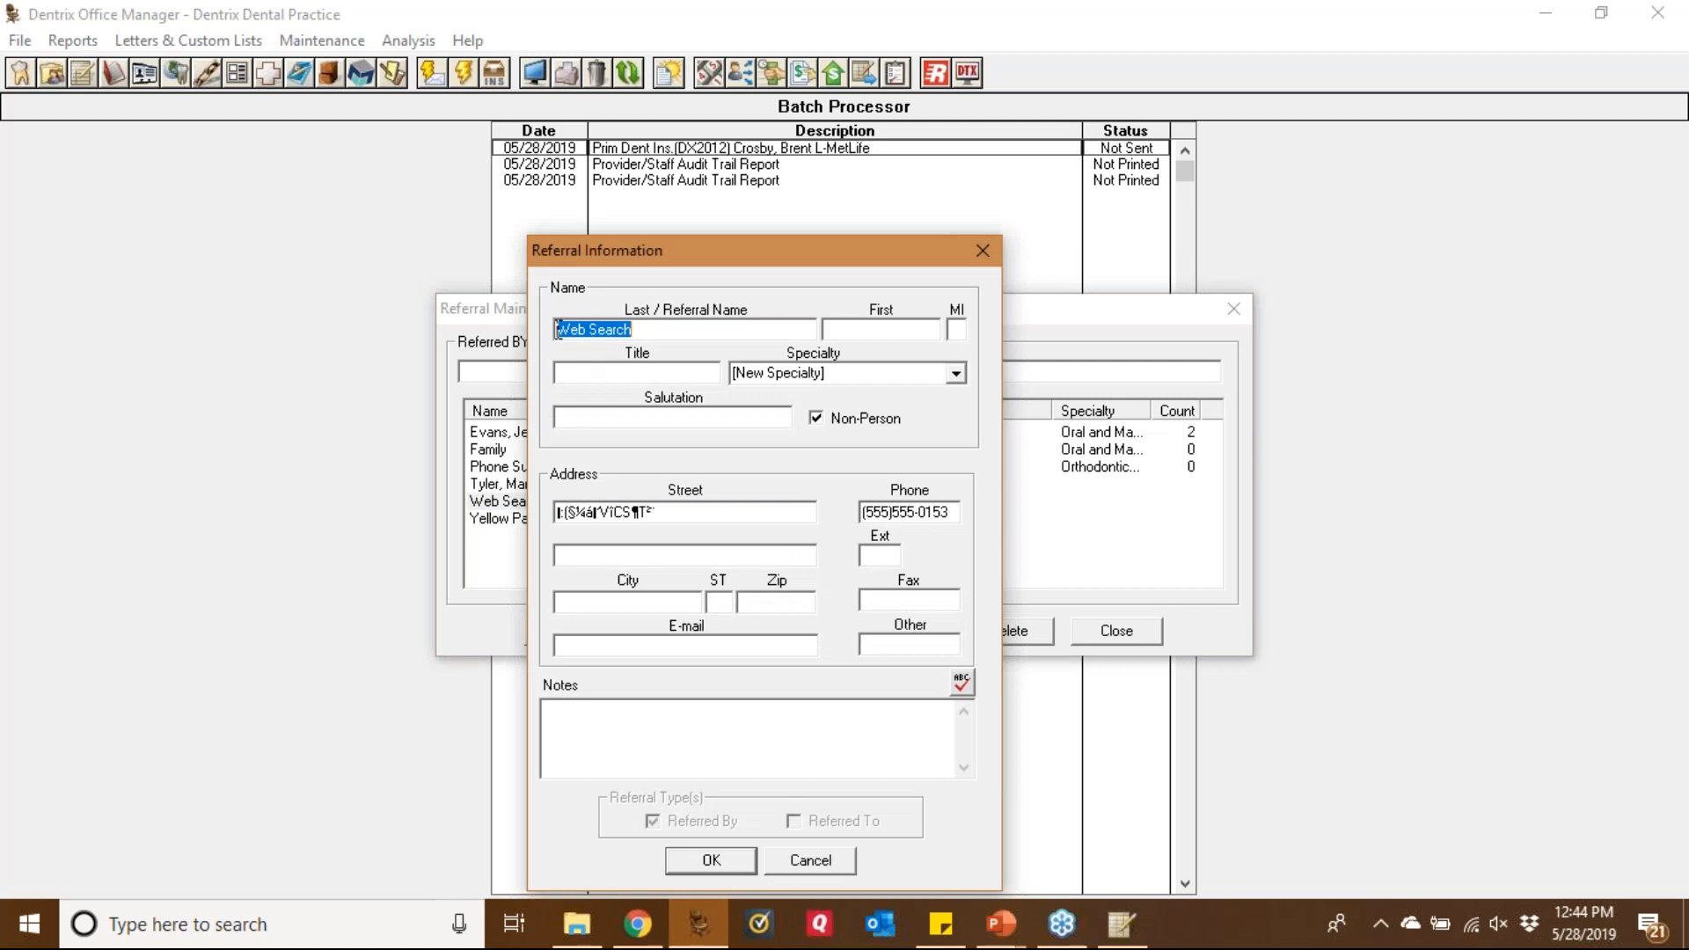
pyautogui.click(988, 253)
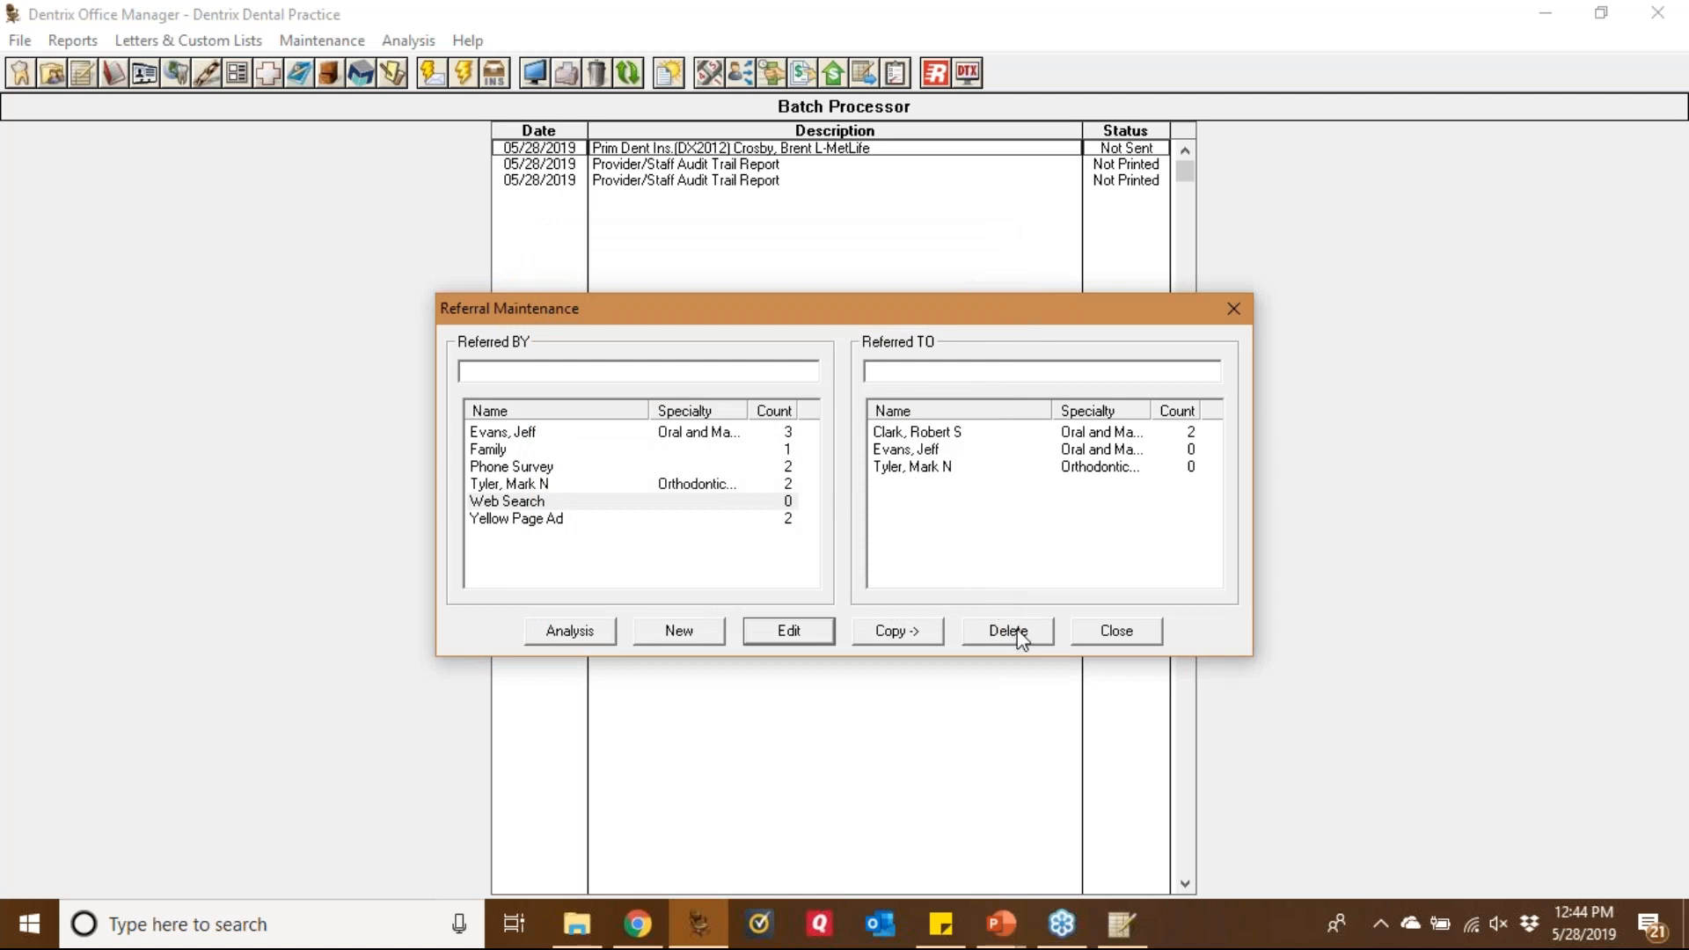
pyautogui.click(1116, 635)
pyautogui.click(1653, 12)
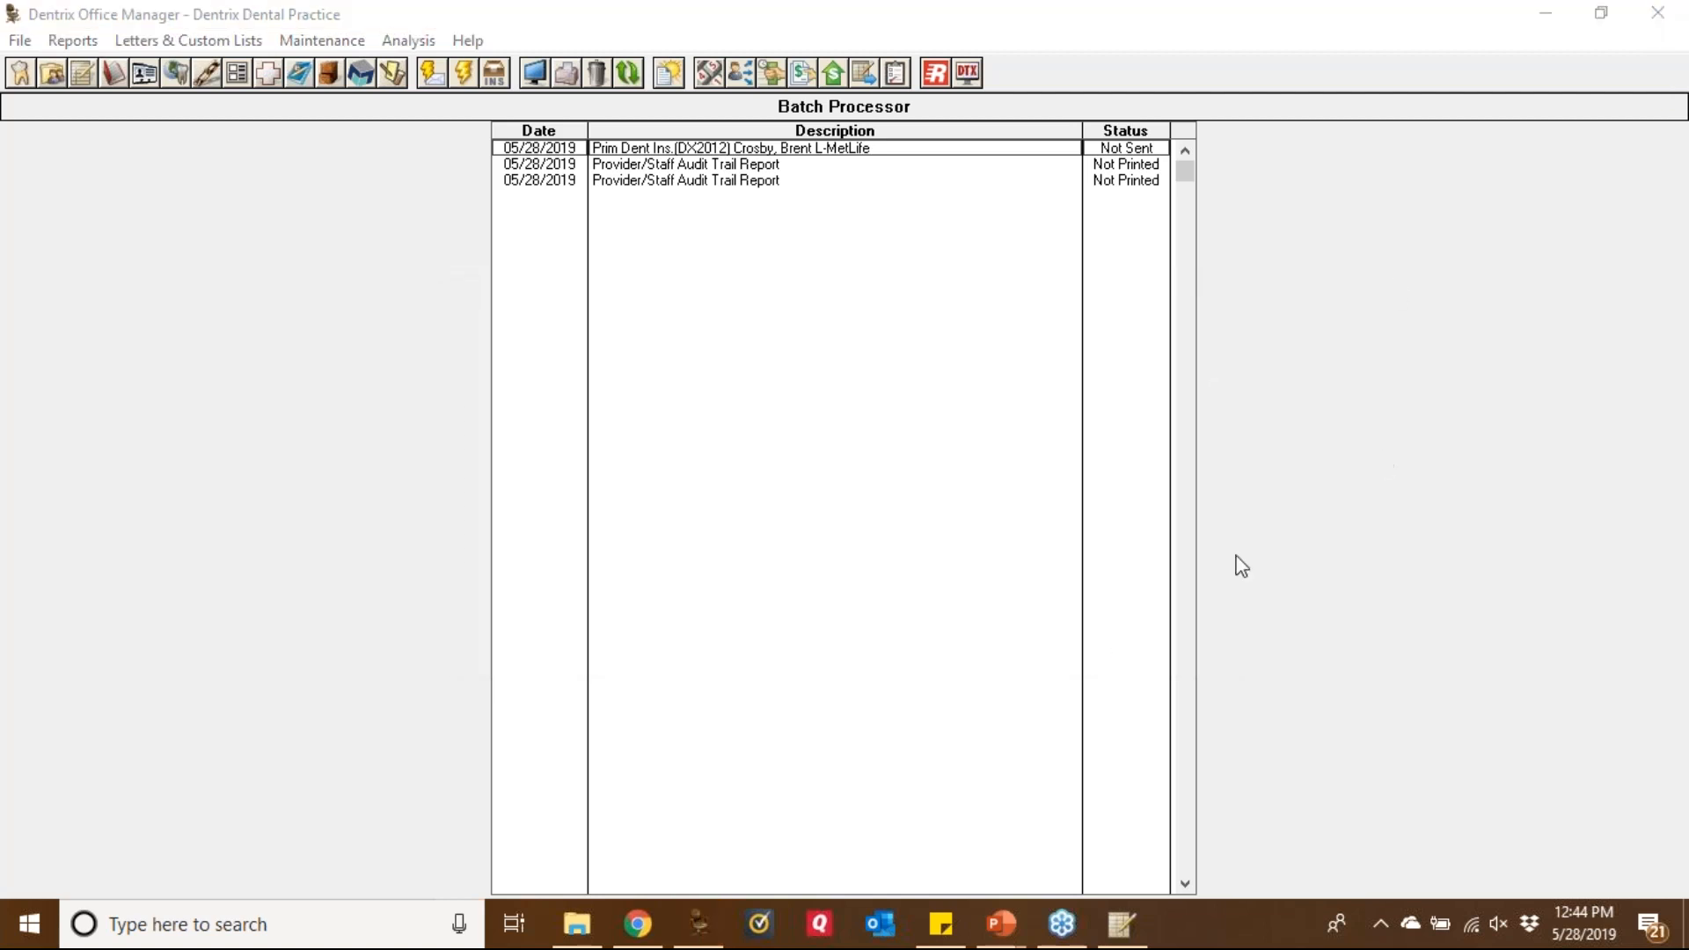